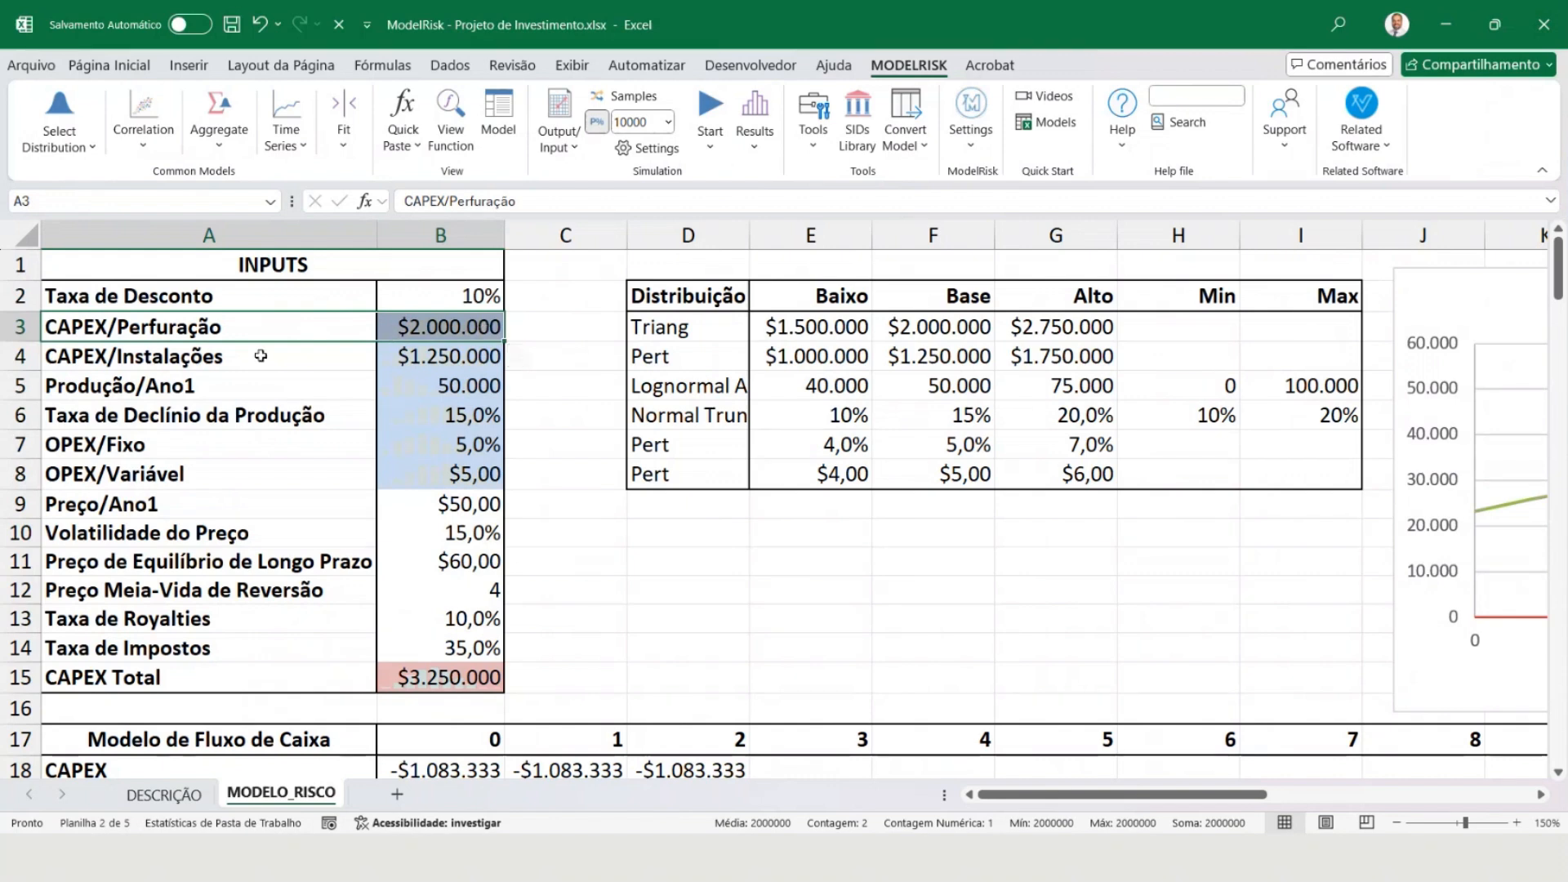
Review the CAPEX, first-year production, production decline rate and OPEX rows of the INPUTS table, highlighting each in turn.
{"action": "left_click_drag", "start_coordinate": [308, 354], "coordinate": [490, 360]}
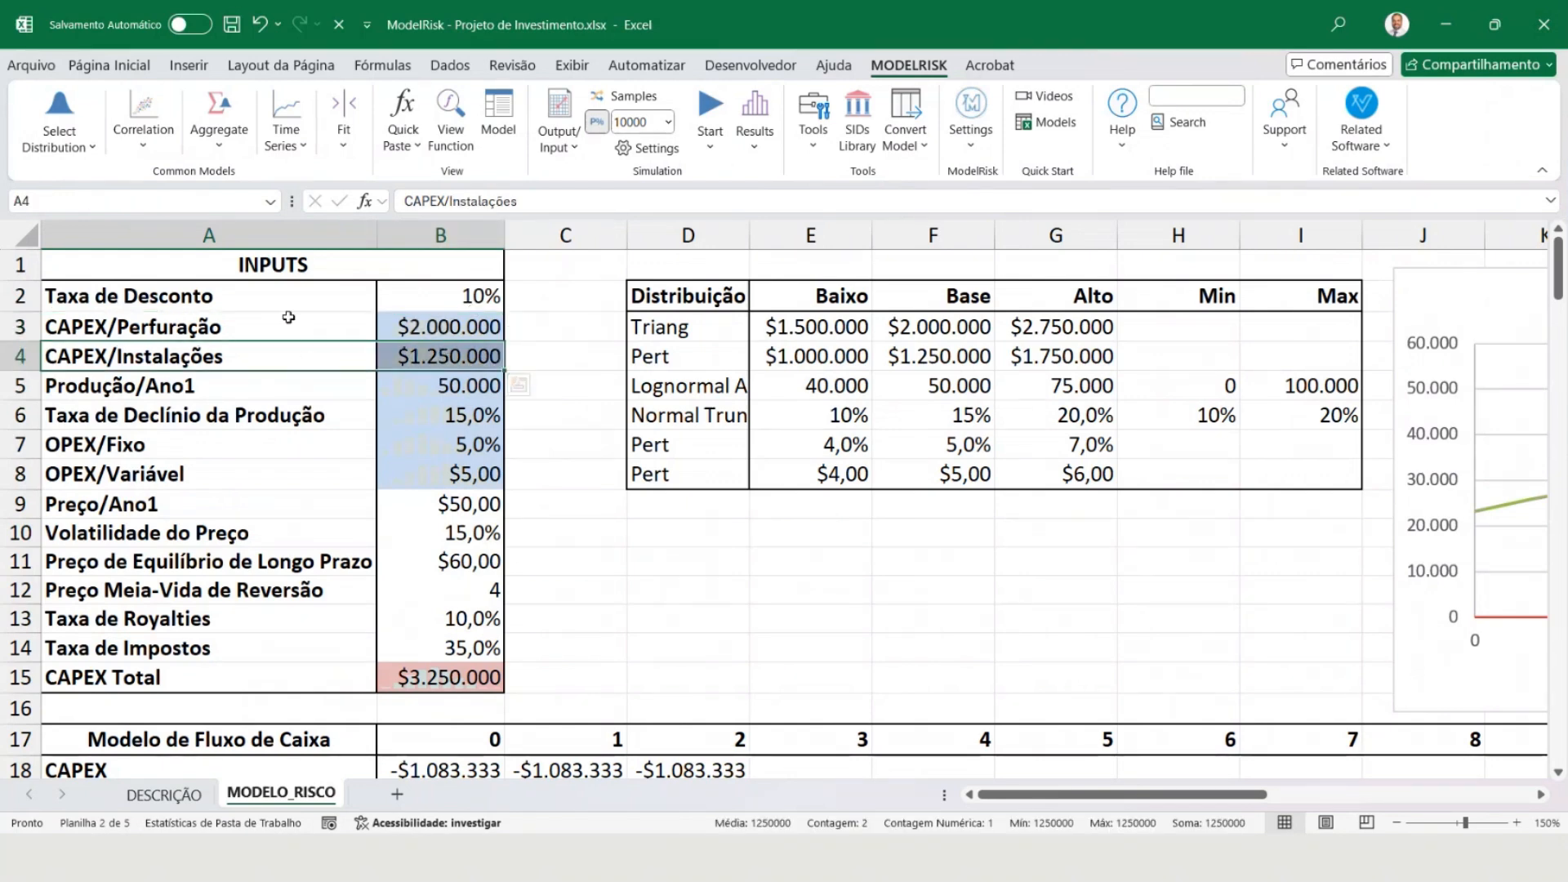
{"action": "left_click_drag", "start_coordinate": [288, 324], "coordinate": [545, 326]}
{"action": "left_click_drag", "start_coordinate": [283, 362], "coordinate": [536, 353]}
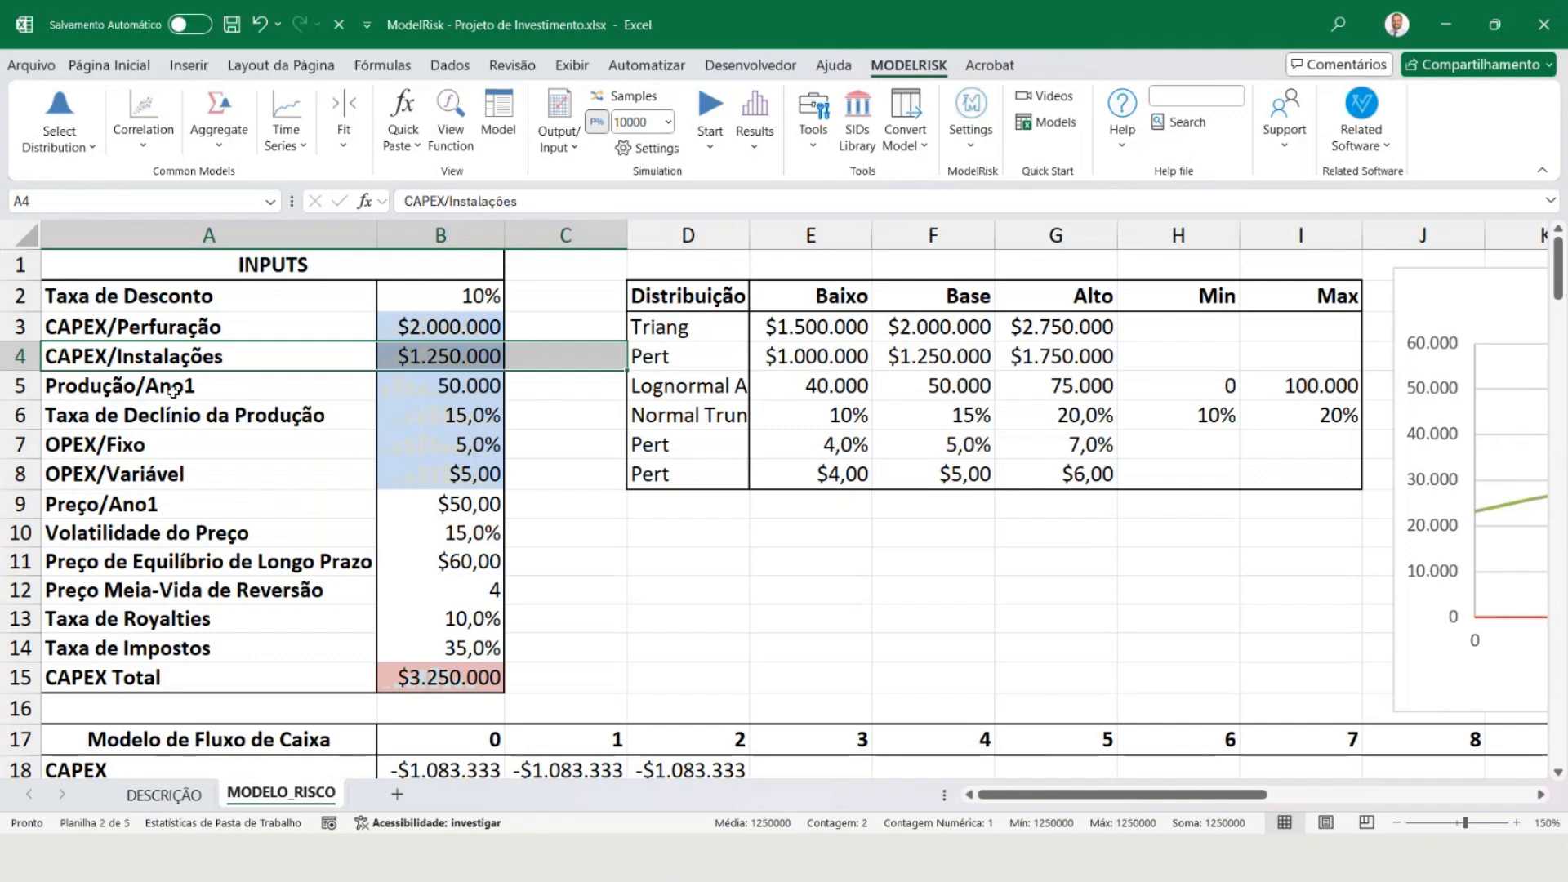
{"action": "left_click_drag", "start_coordinate": [164, 378], "coordinate": [525, 388]}
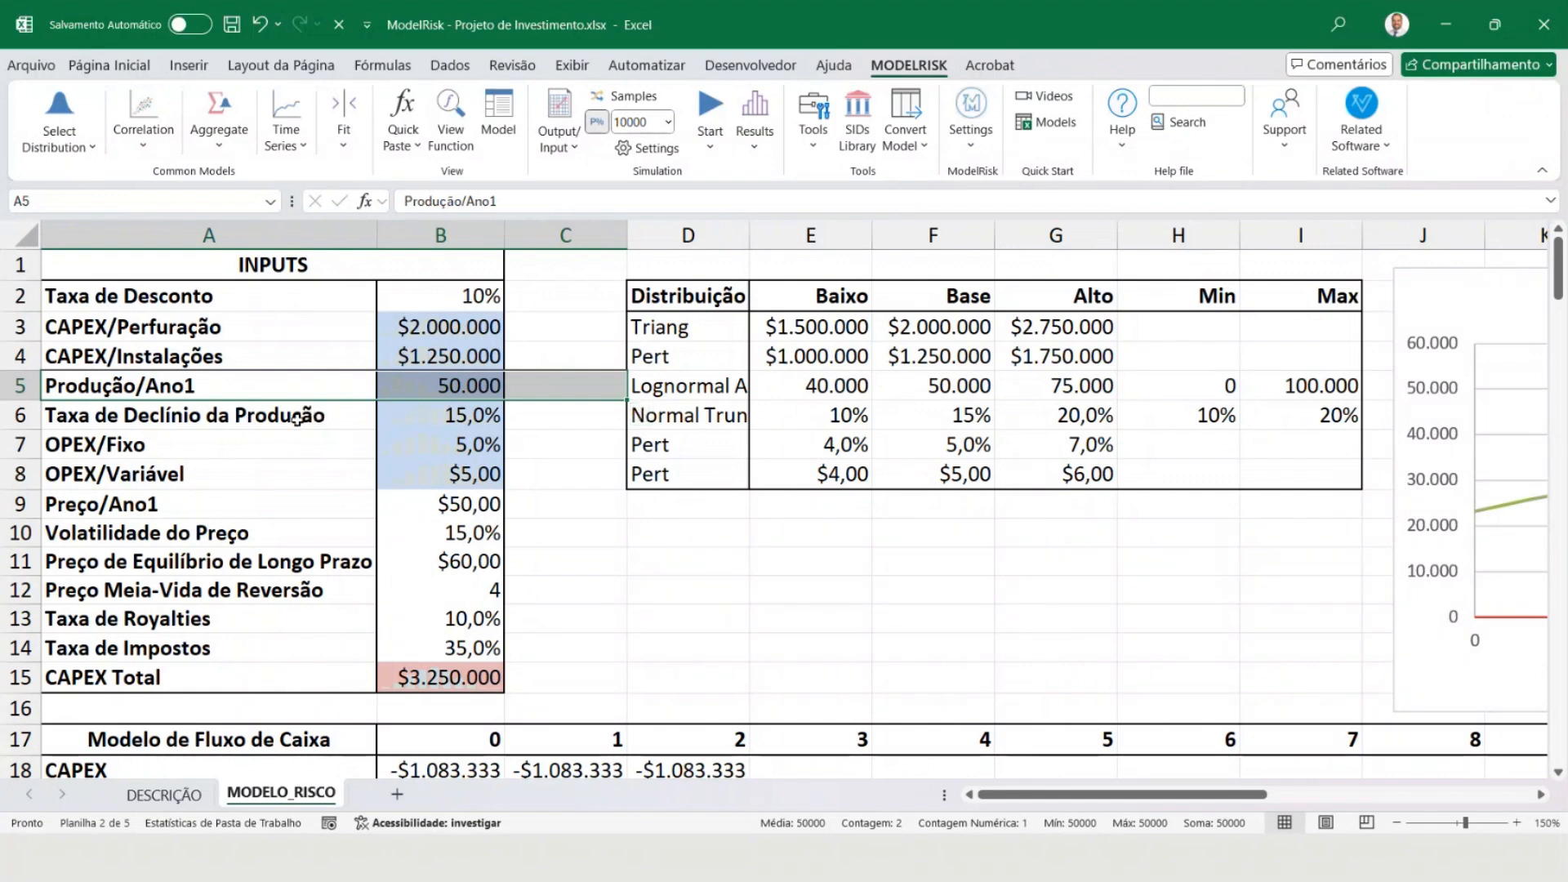
{"action": "left_click_drag", "start_coordinate": [296, 418], "coordinate": [577, 418]}
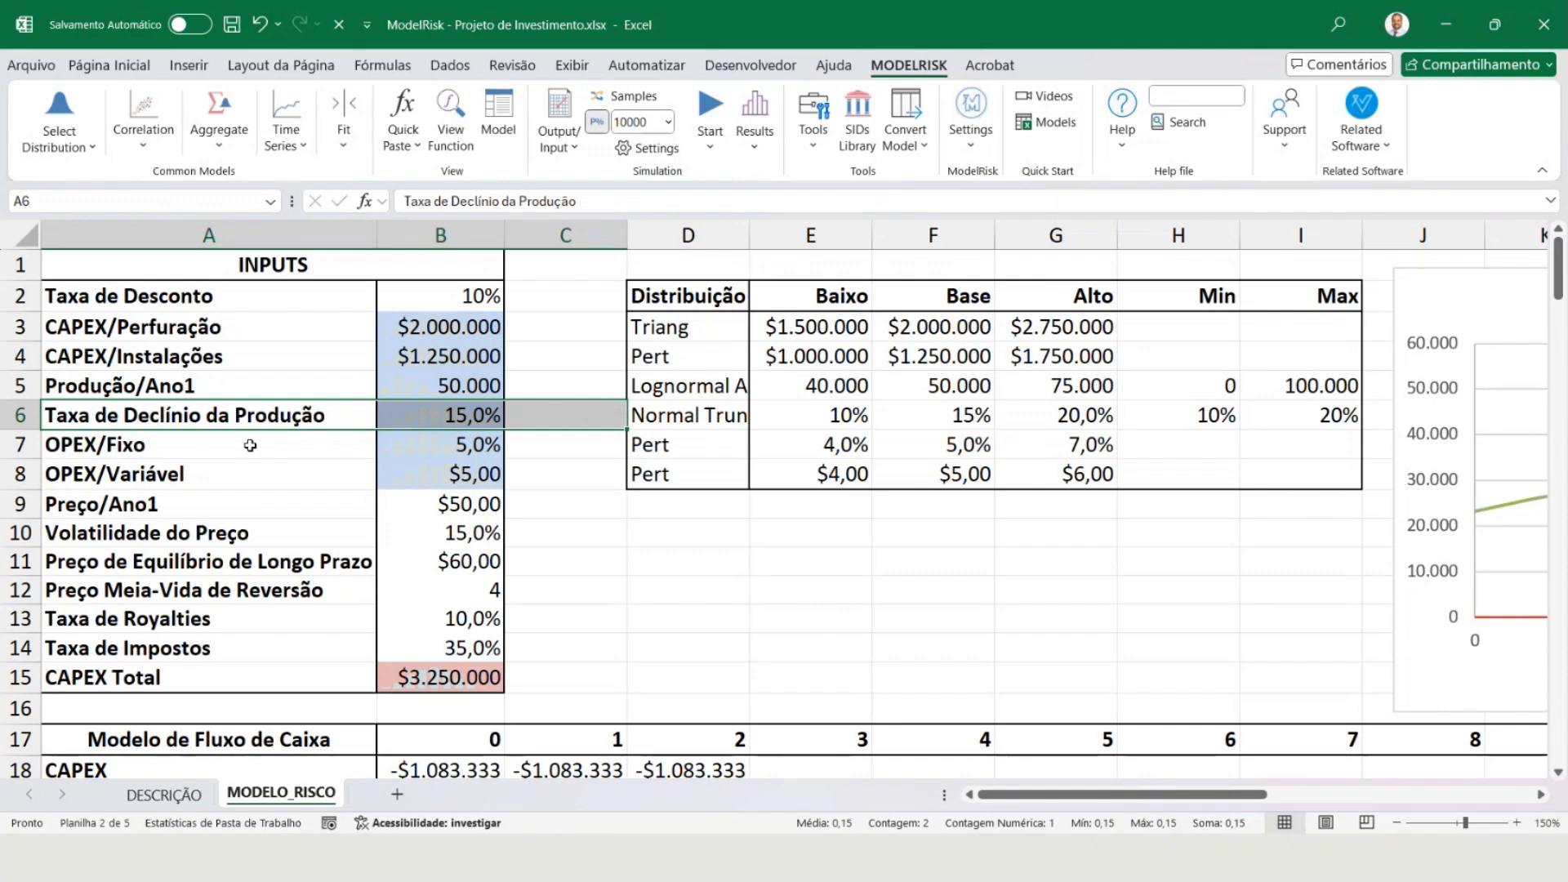
{"action": "left_click_drag", "start_coordinate": [250, 445], "coordinate": [541, 471]}
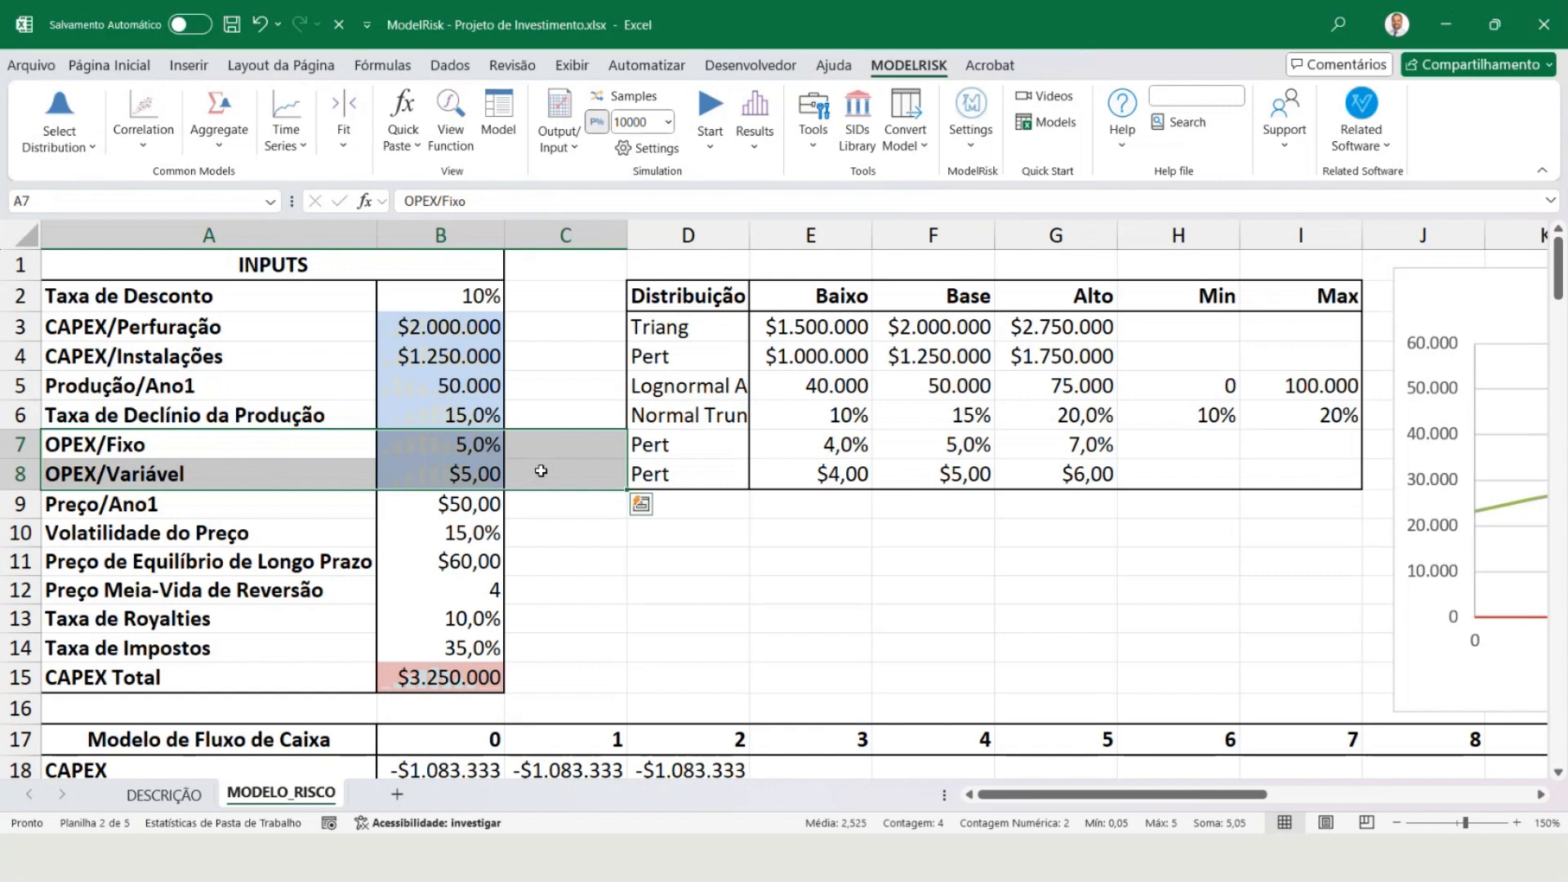
Review the price, volatility, long-term equilibrium price, royalty and tax rows, and highlight the full INPUTS block A2:B15.
{"action": "left_click_drag", "start_coordinate": [253, 508], "coordinate": [557, 534]}
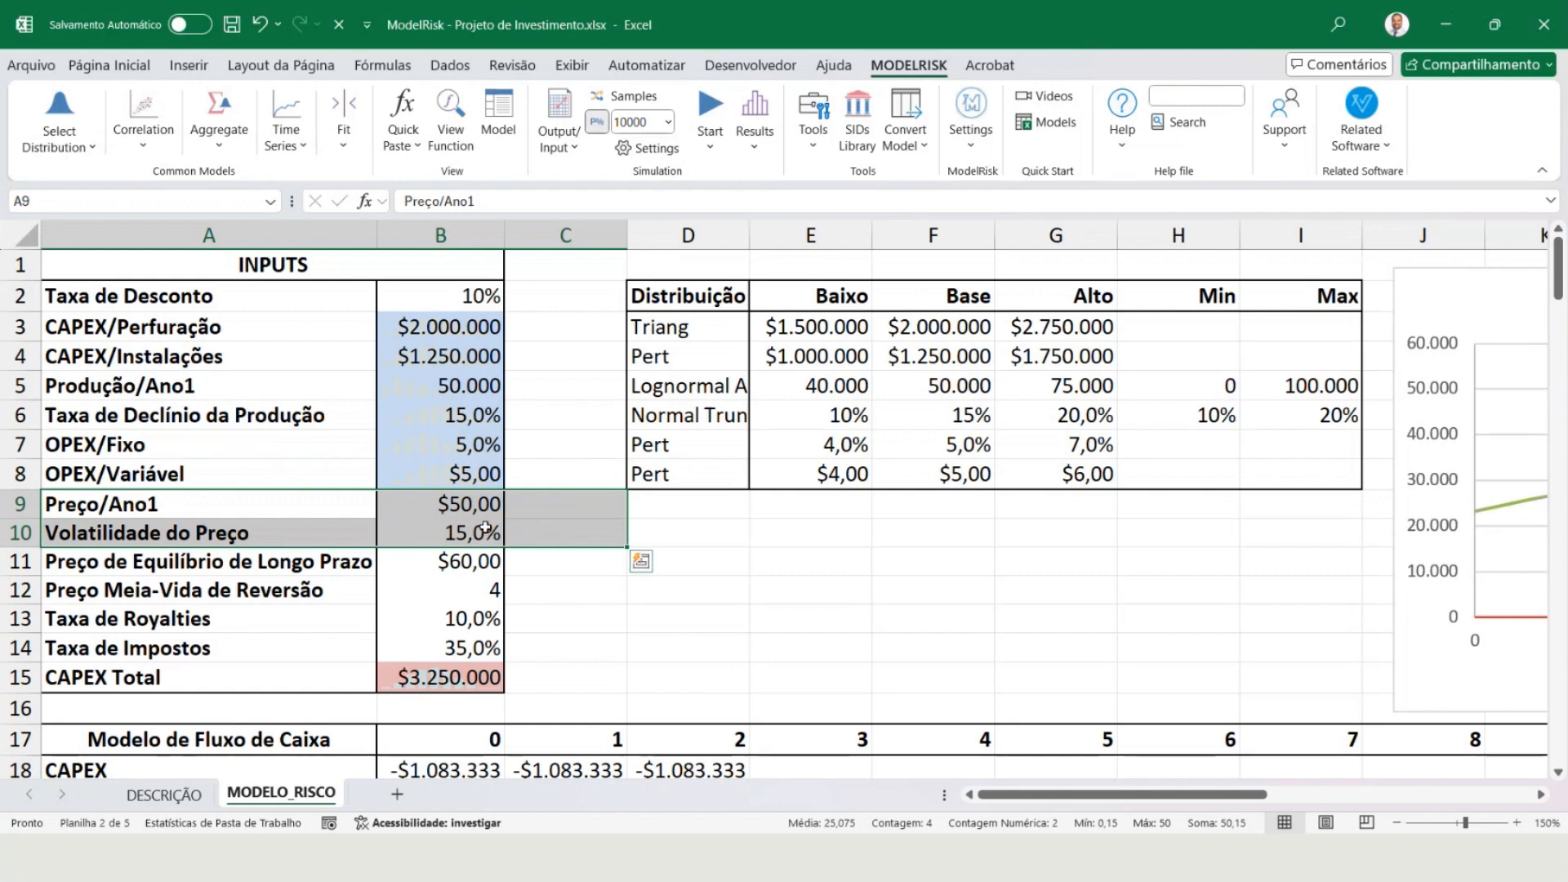
{"action": "left_click_drag", "start_coordinate": [278, 560], "coordinate": [515, 553]}
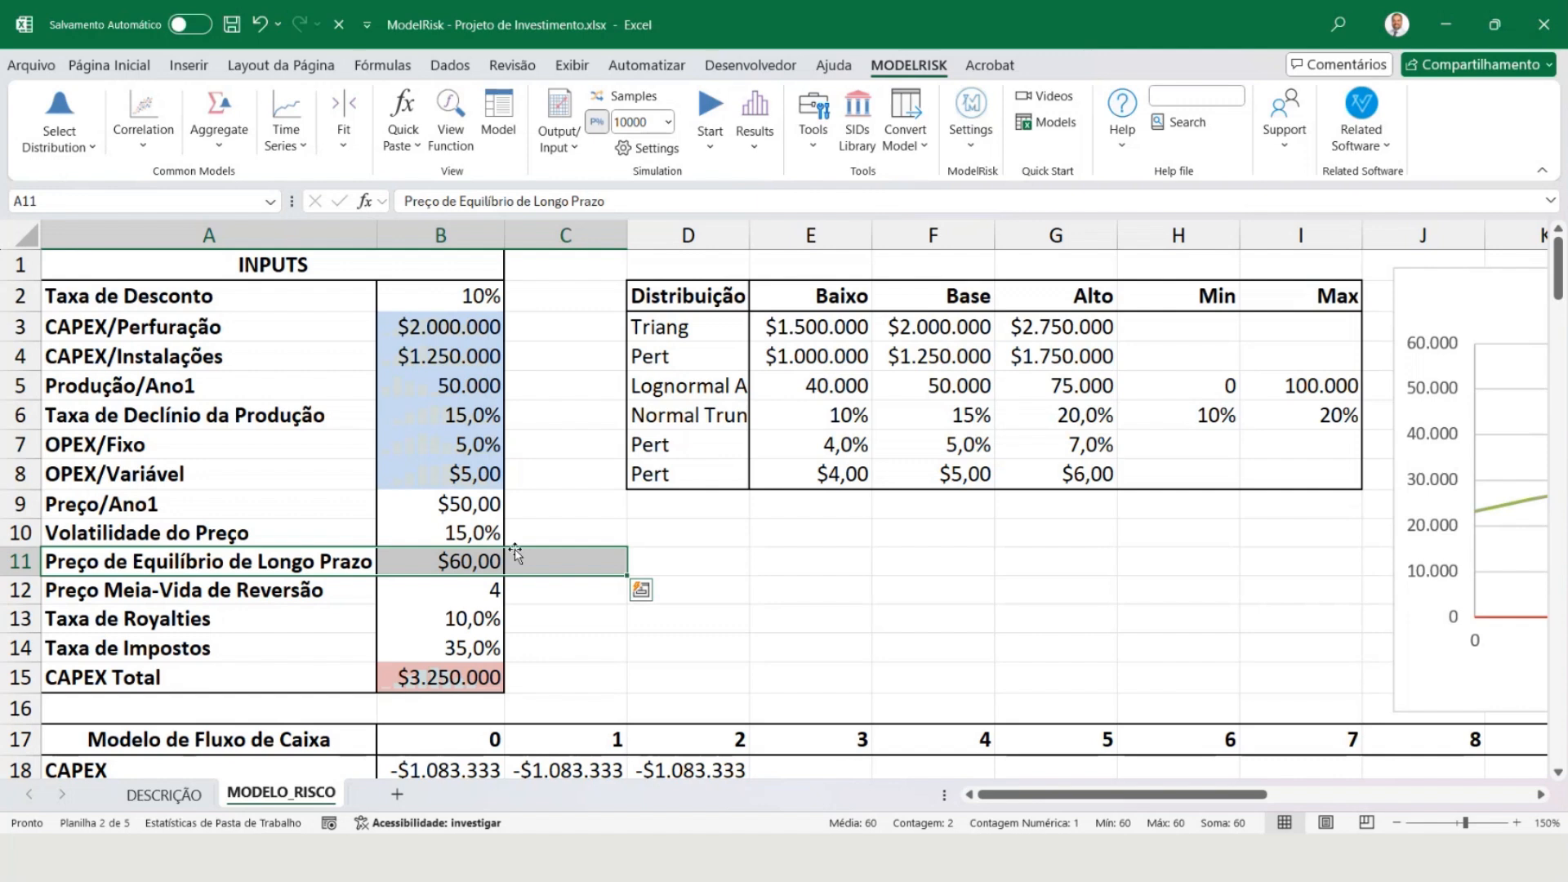
{"action": "left_click_drag", "start_coordinate": [270, 625], "coordinate": [540, 647]}
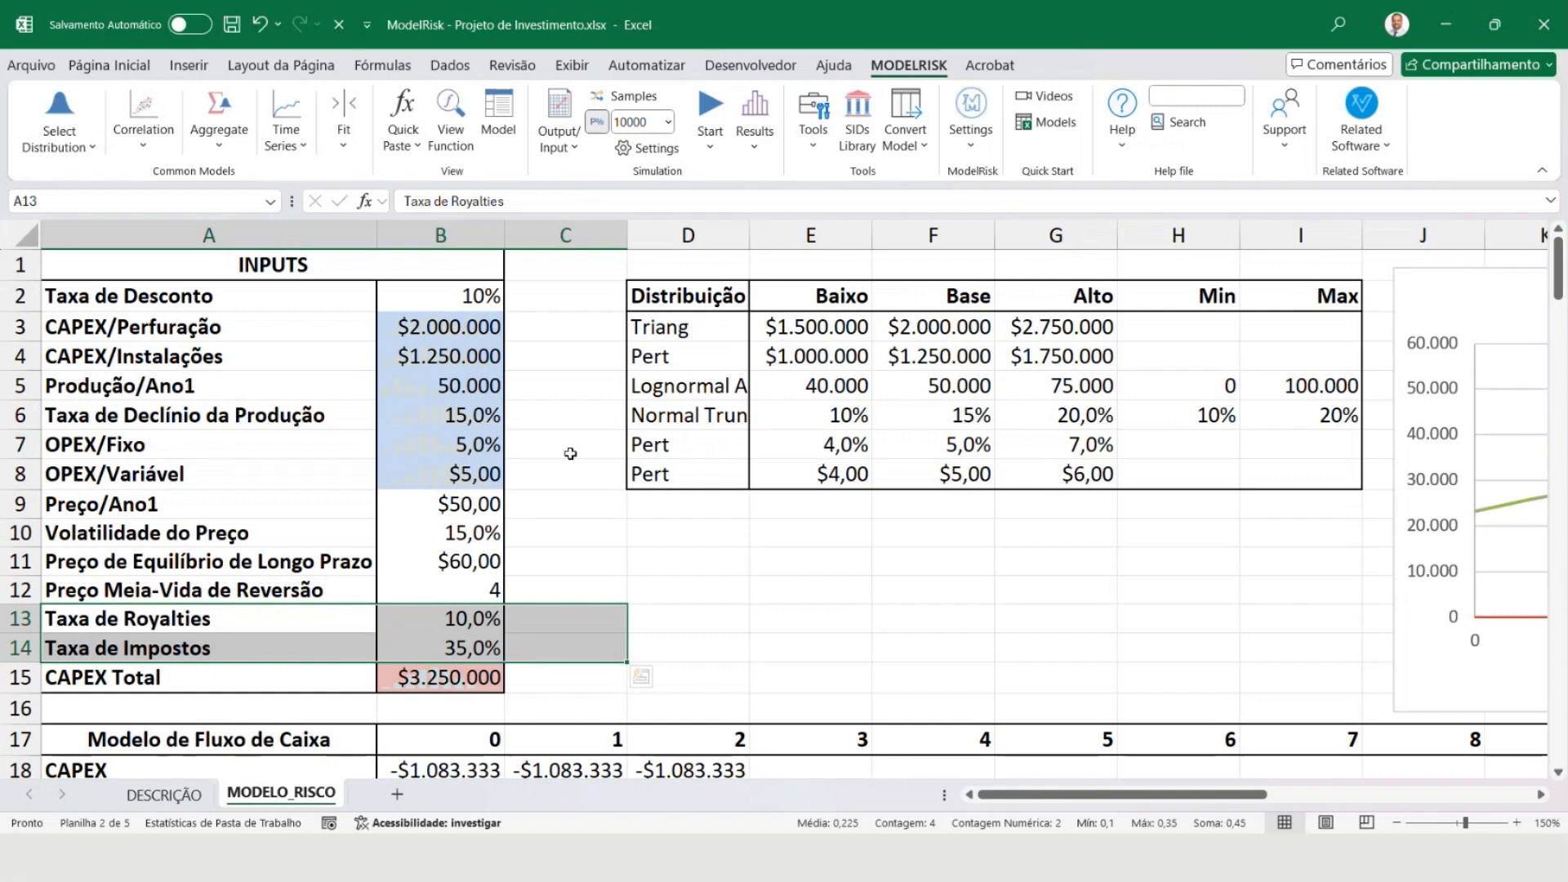
{"action": "left_click_drag", "start_coordinate": [245, 295], "coordinate": [499, 677]}
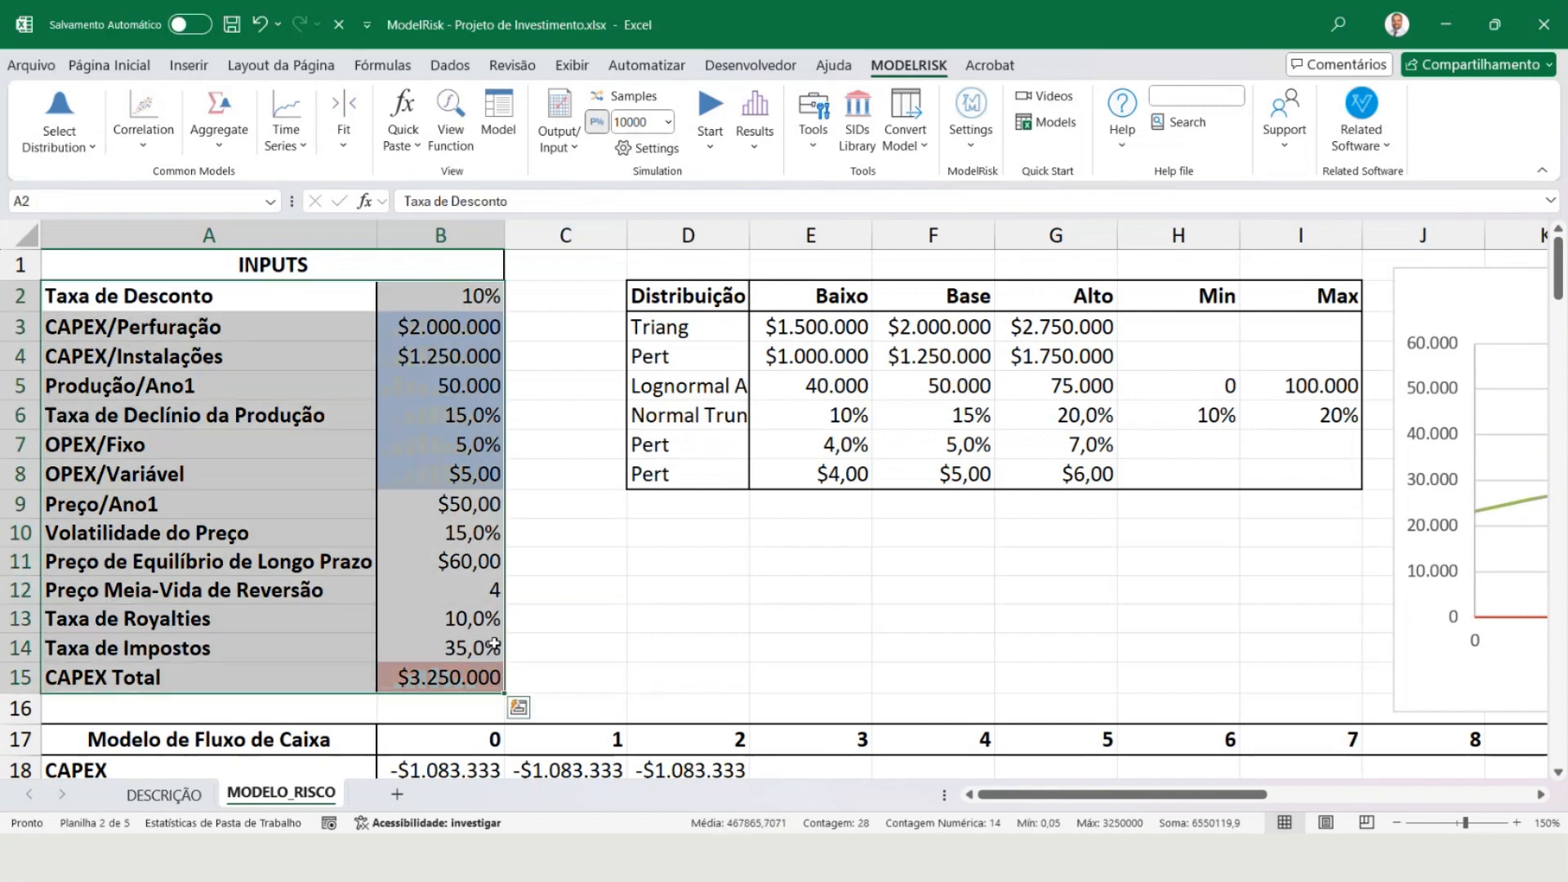
Examine the CAPEX and Produção rows of the cash flow model, highlighting the columns for years 0 to 3.
{"action": "scroll", "coordinate": [510, 593], "scroll_direction": "down", "scroll_amount": 3}
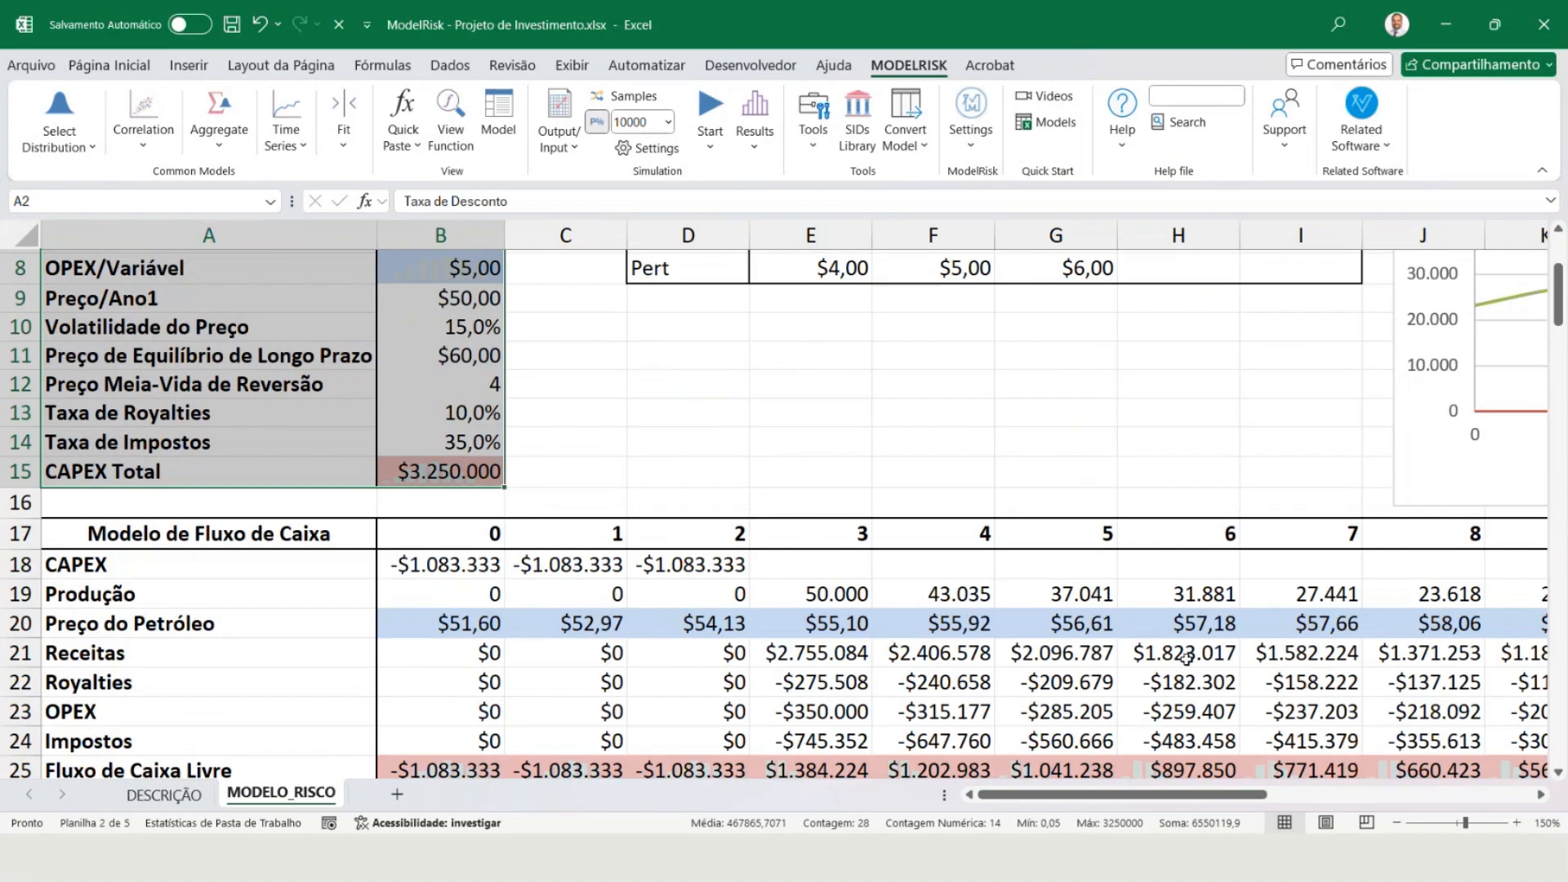
{"action": "scroll", "coordinate": [283, 367], "scroll_direction": "down", "scroll_amount": 3}
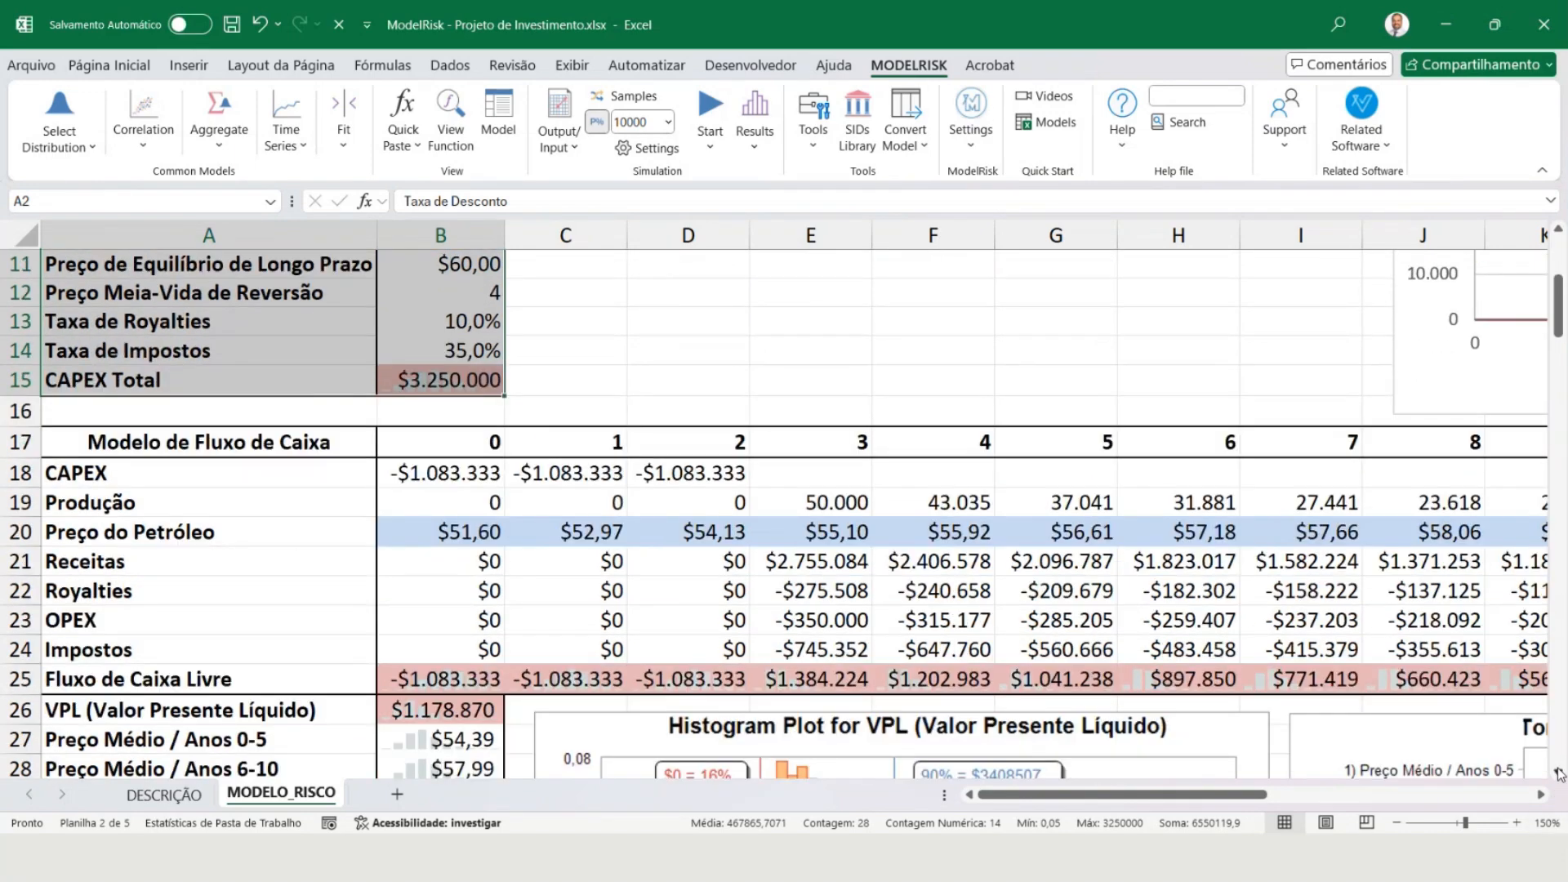
{"action": "left_click_drag", "start_coordinate": [440, 356], "coordinate": [427, 564]}
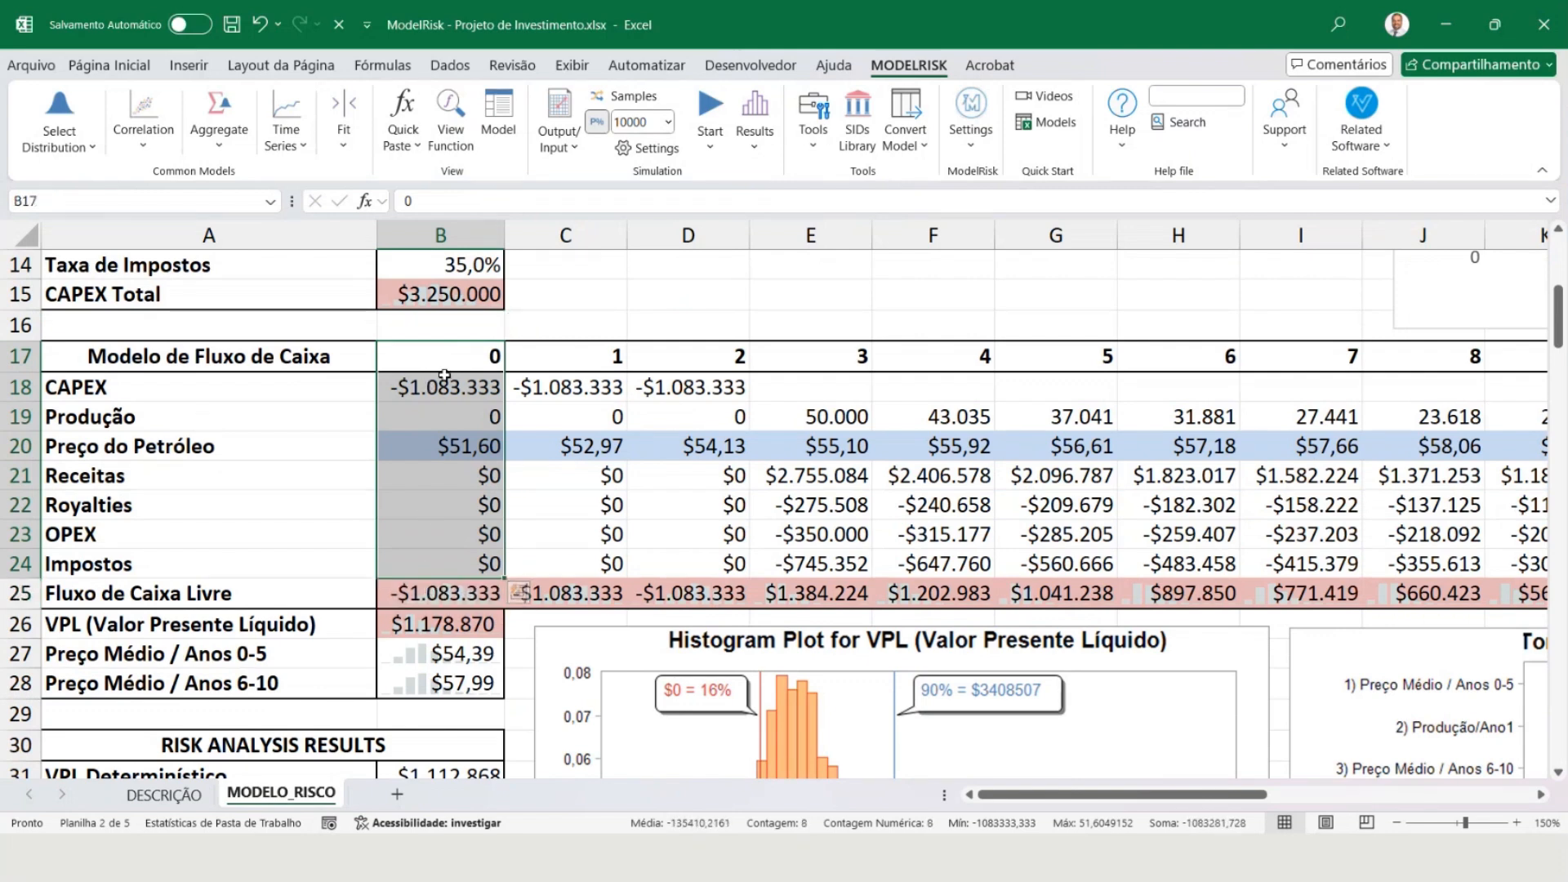
{"action": "left_click_drag", "start_coordinate": [445, 363], "coordinate": [722, 373]}
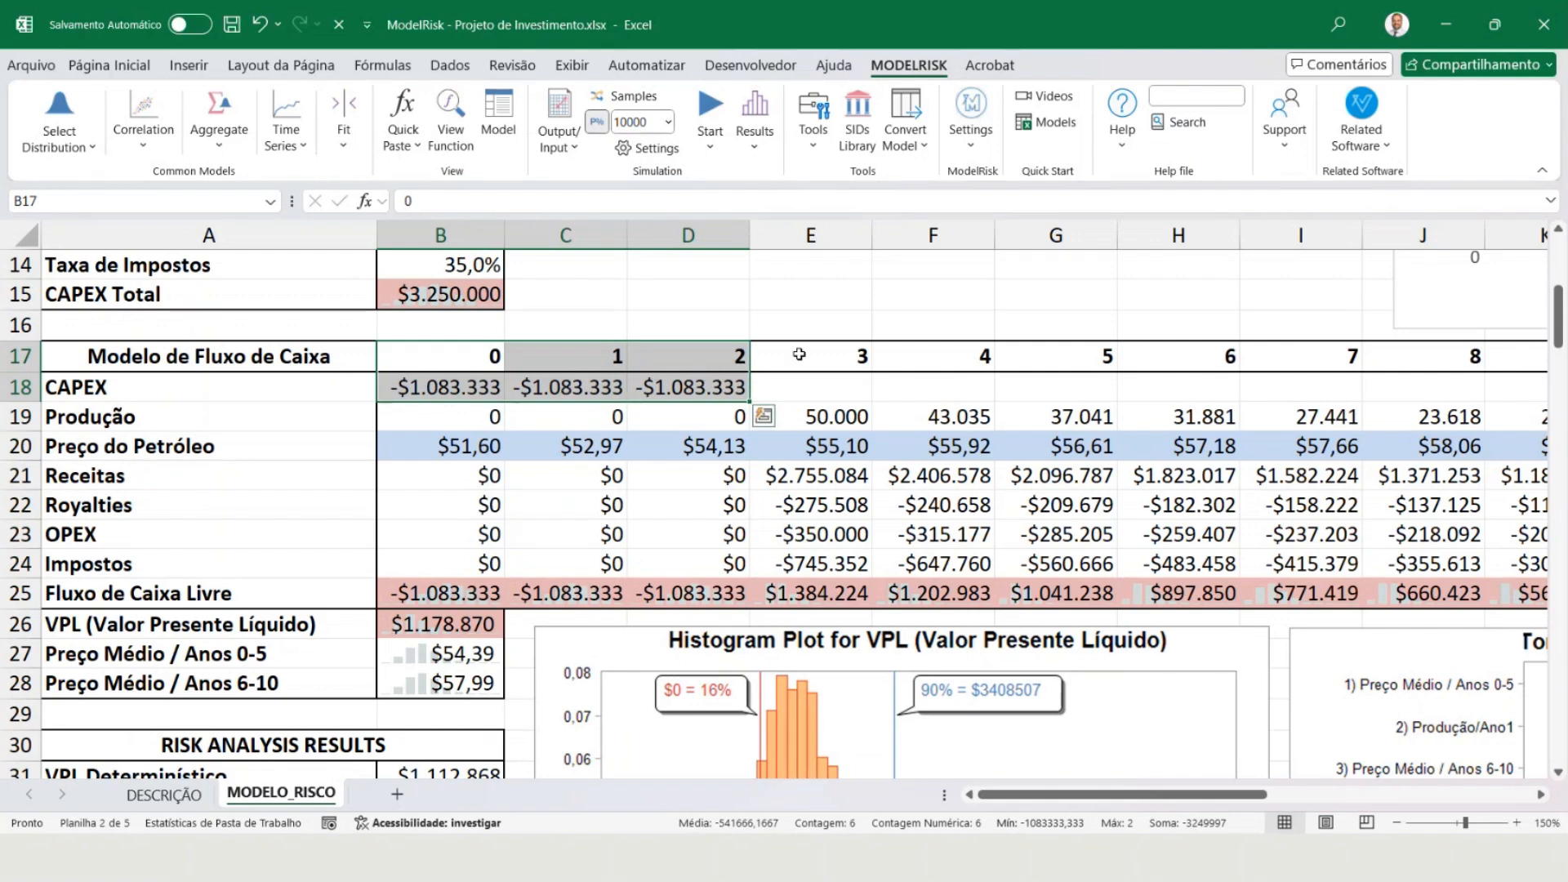
{"action": "left_click_drag", "start_coordinate": [700, 364], "coordinate": [713, 410]}
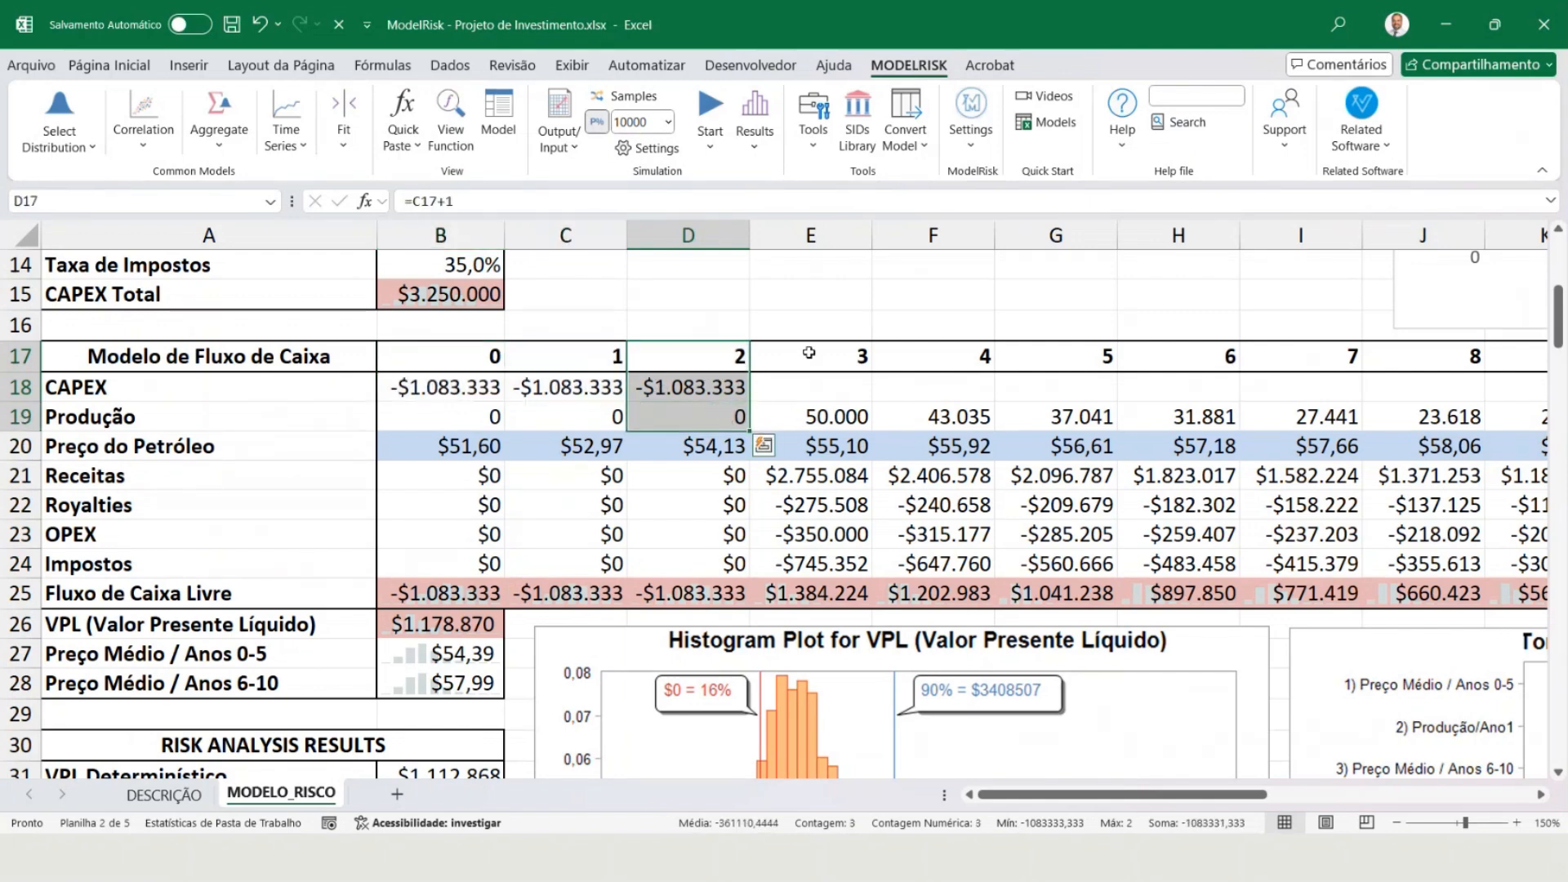
{"action": "left_click_drag", "start_coordinate": [808, 353], "coordinate": [813, 418]}
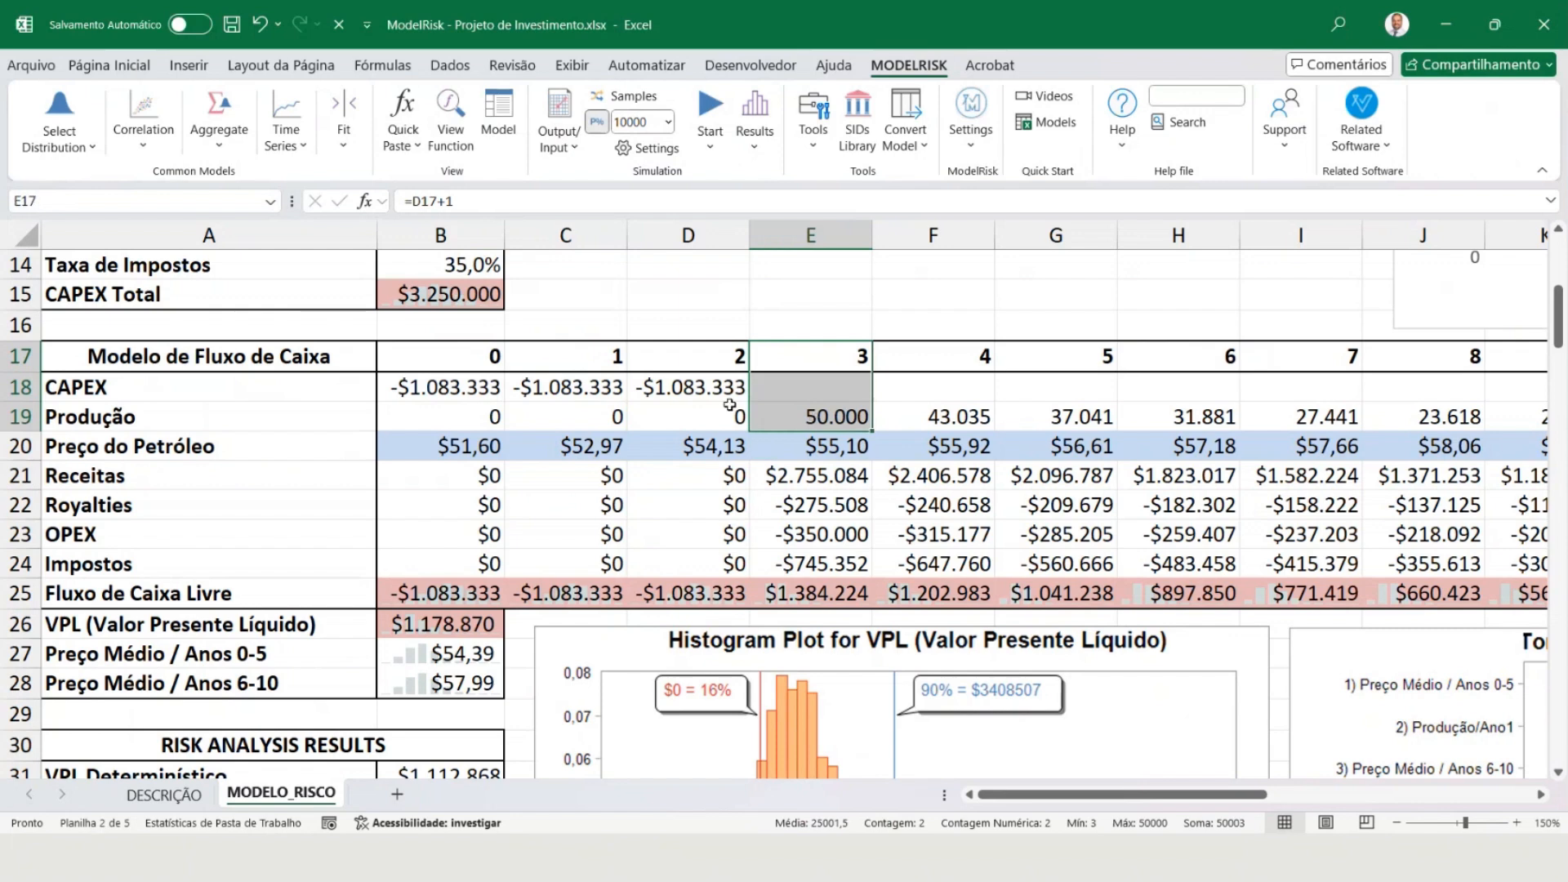
{"action": "left_click", "coordinate": [29, 413], "text": "ctrl"}
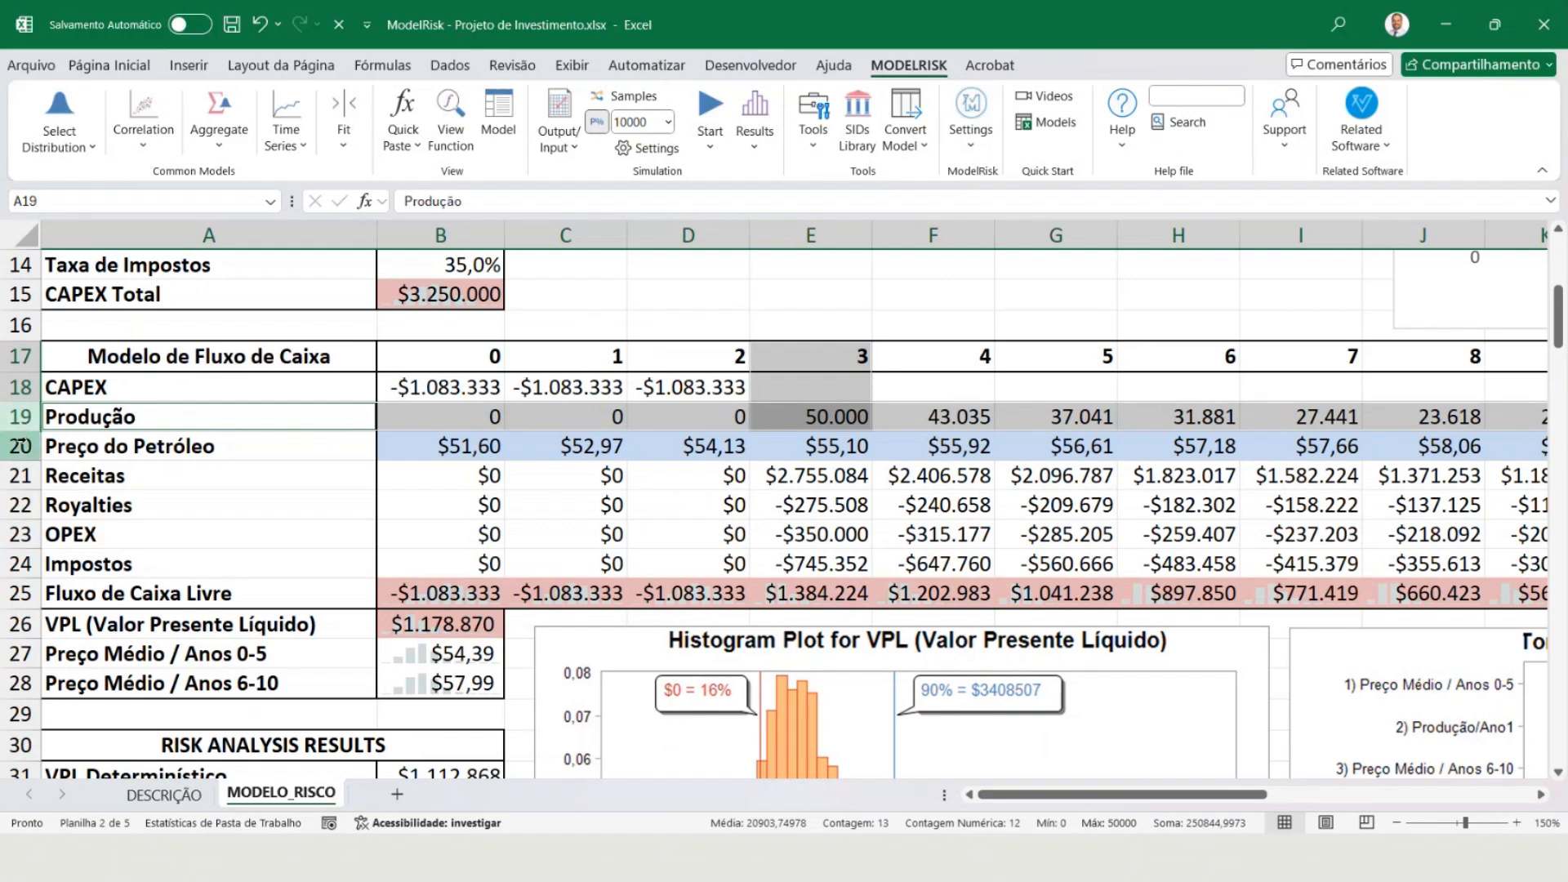
Inspect the Preço do Petróleo row and its time series formula in B20, switching random samples on and off again.
{"action": "left_click", "coordinate": [23, 446]}
{"action": "left_click", "coordinate": [463, 447]}
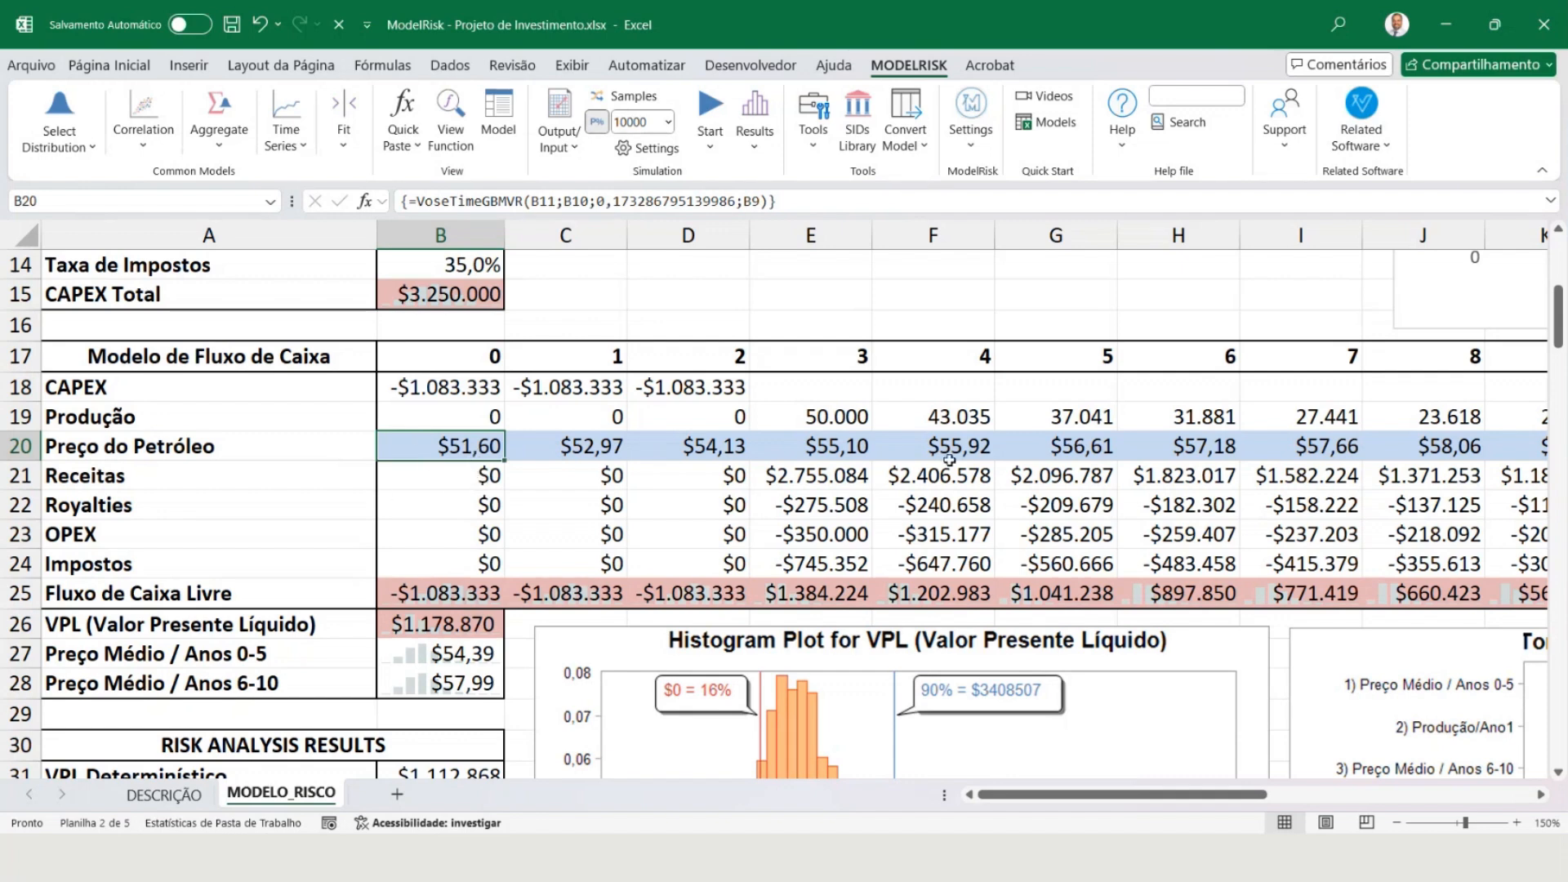
{"action": "mouse_move", "coordinate": [1066, 800]}
{"action": "left_mouse_down"}
{"action": "mouse_move", "coordinate": [1180, 802]}
{"action": "mouse_move", "coordinate": [1086, 802]}
{"action": "left_mouse_up"}
{"action": "left_click", "coordinate": [21, 446]}
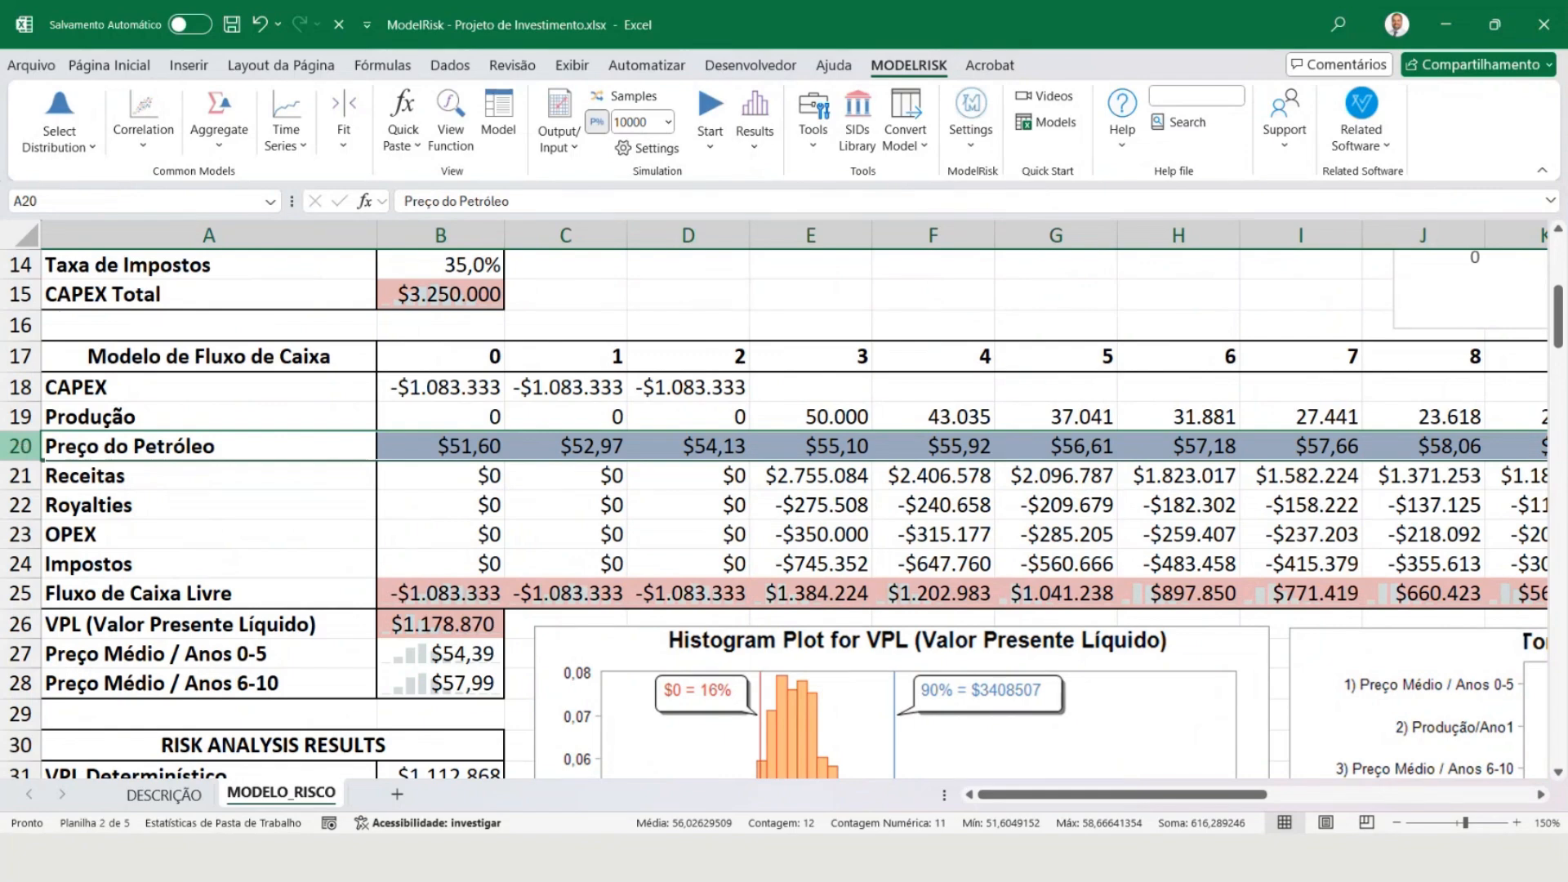
{"action": "left_click", "coordinate": [597, 99]}
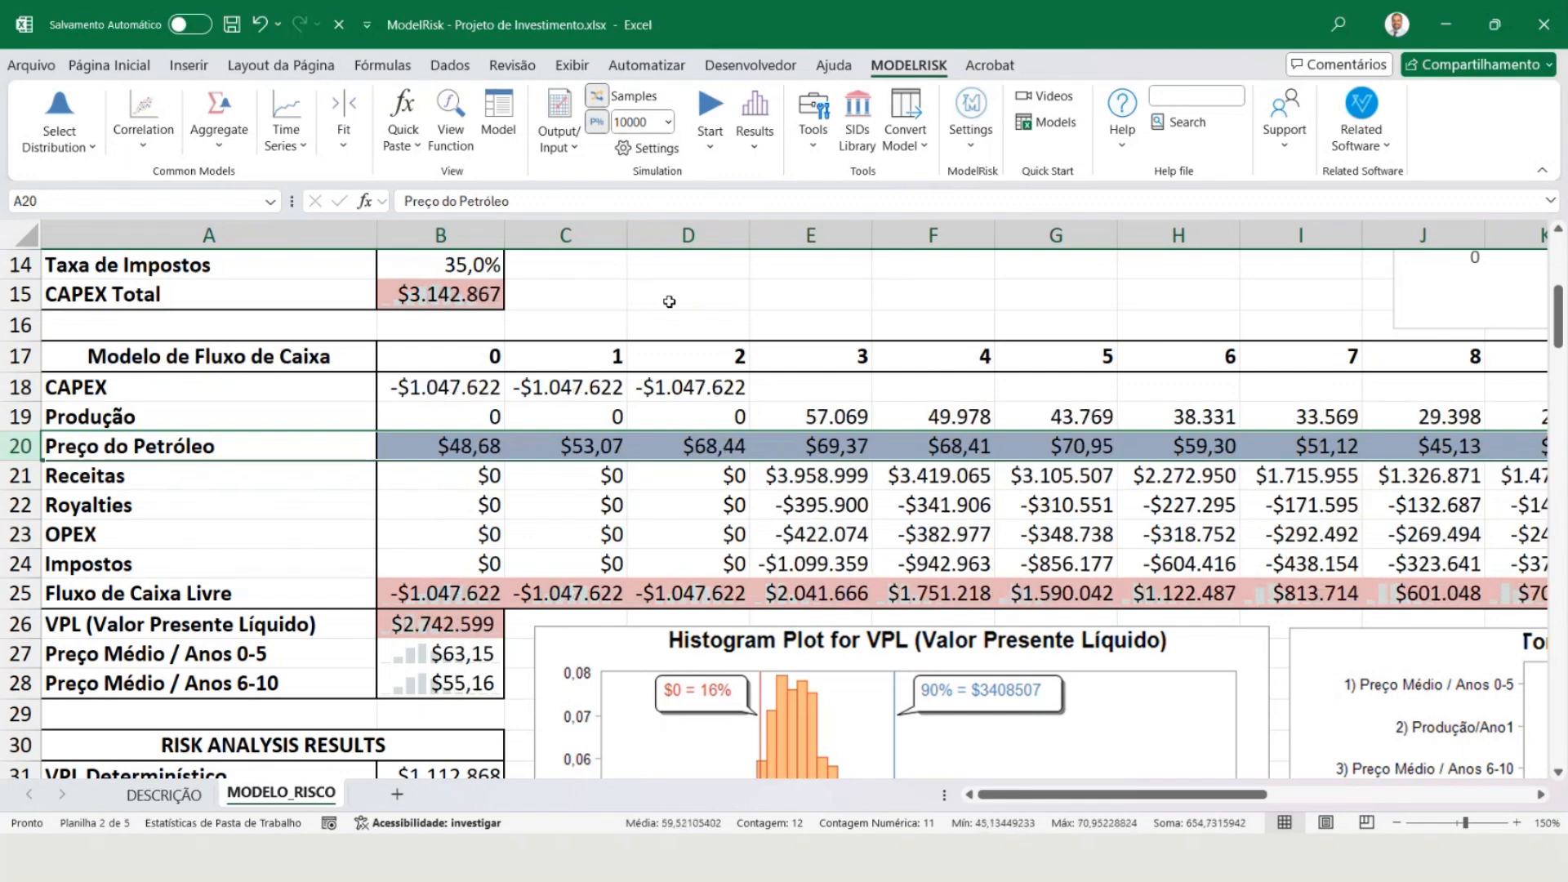
{"action": "left_click", "coordinate": [597, 99]}
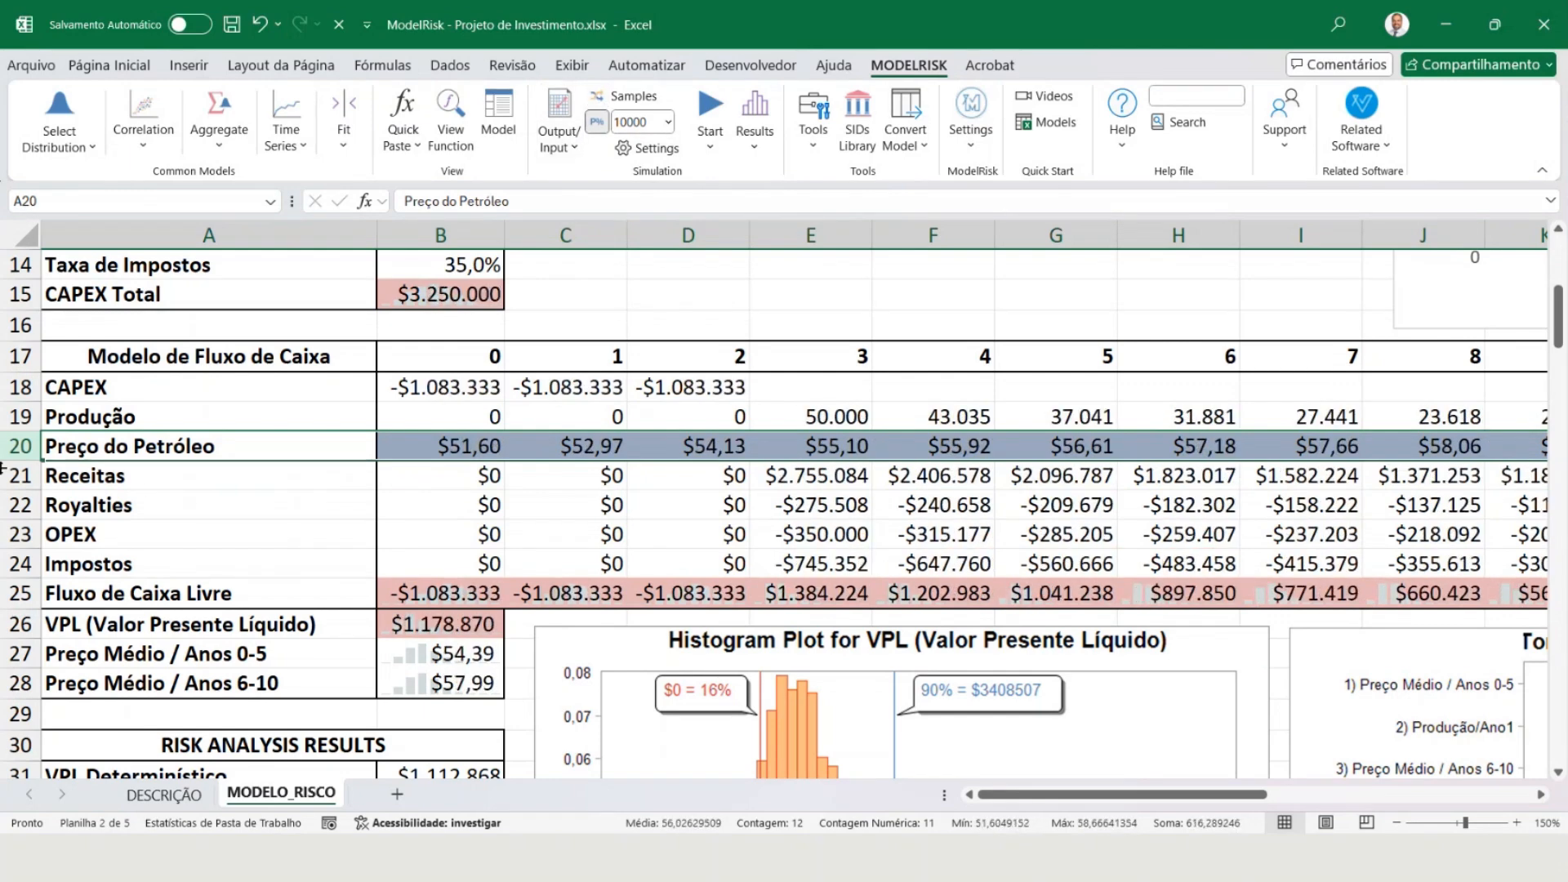
Review the Receitas to Impostos rows, the Fluxo de Caixa Livre row and the VPL row against the INPUTS table.
{"action": "left_click_drag", "start_coordinate": [18, 475], "coordinate": [21, 572]}
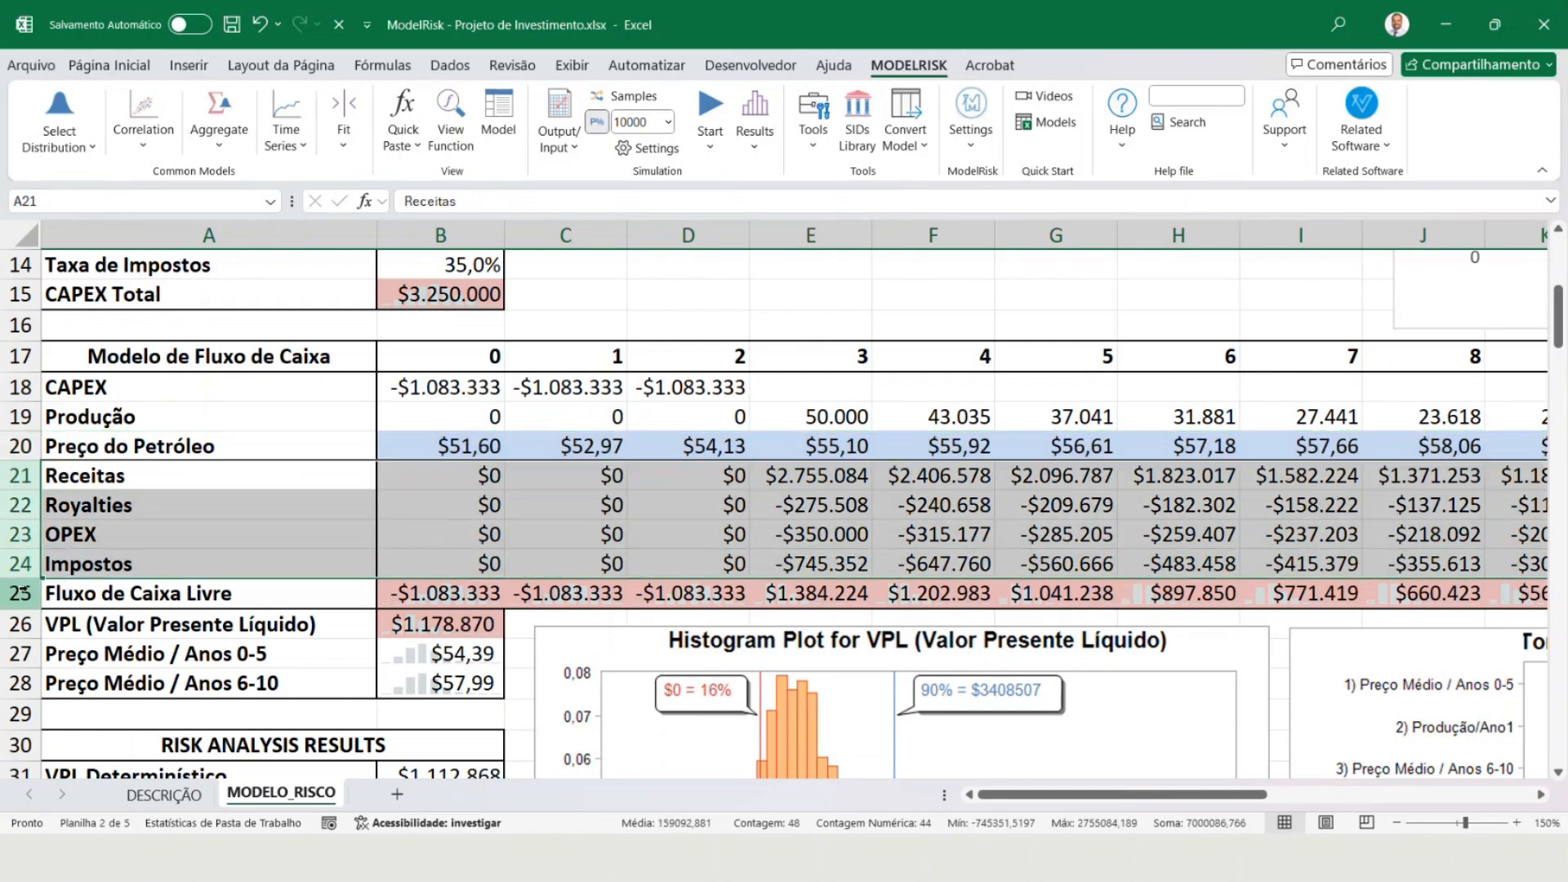
{"action": "left_click", "coordinate": [23, 591]}
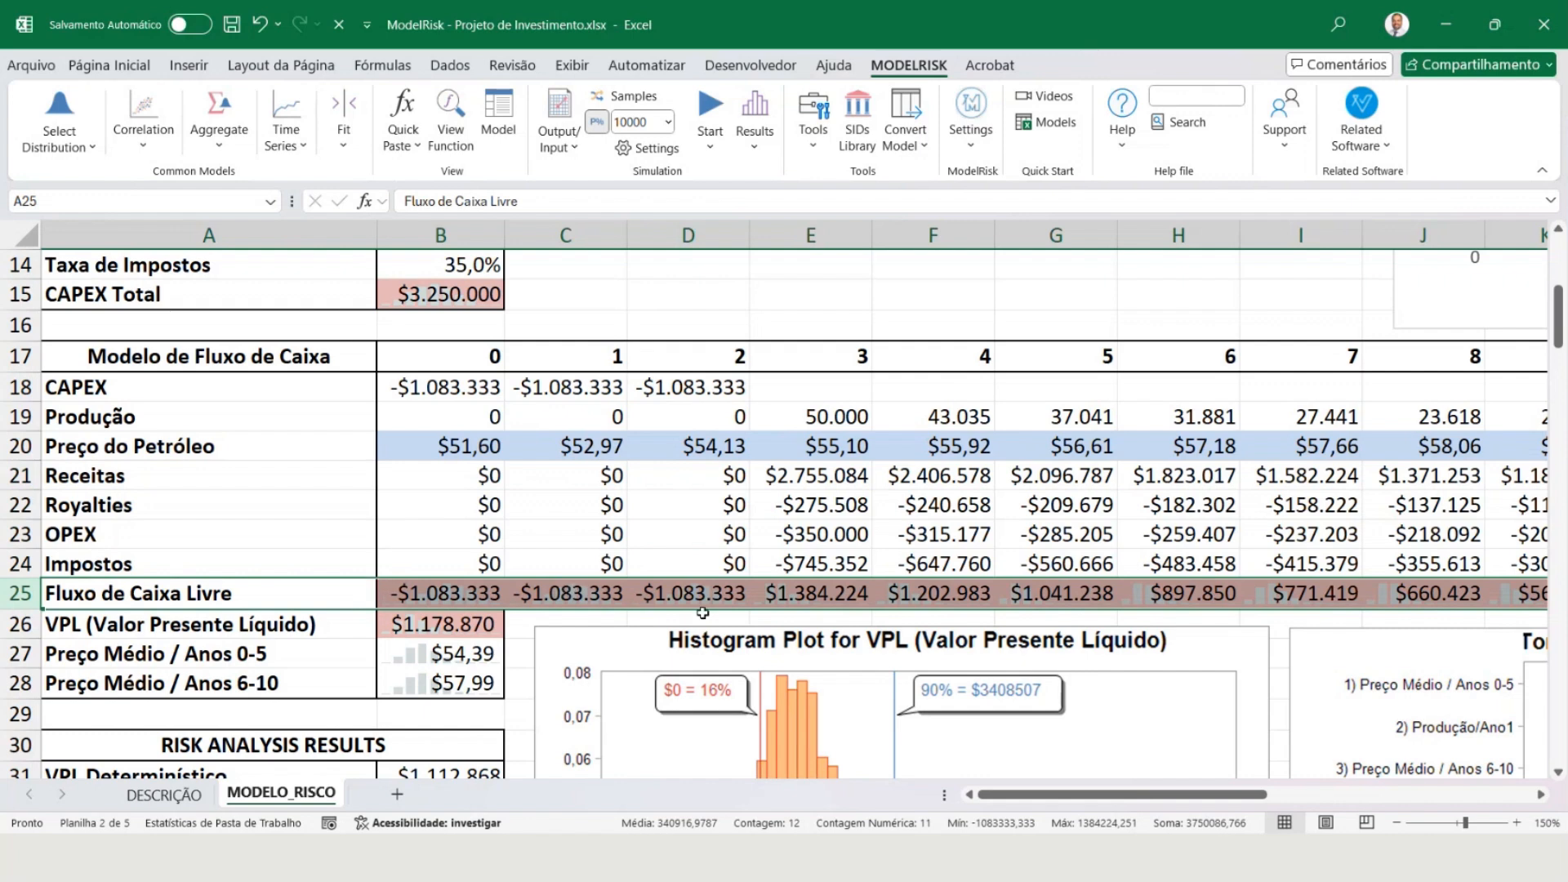
{"action": "left_click", "coordinate": [25, 626]}
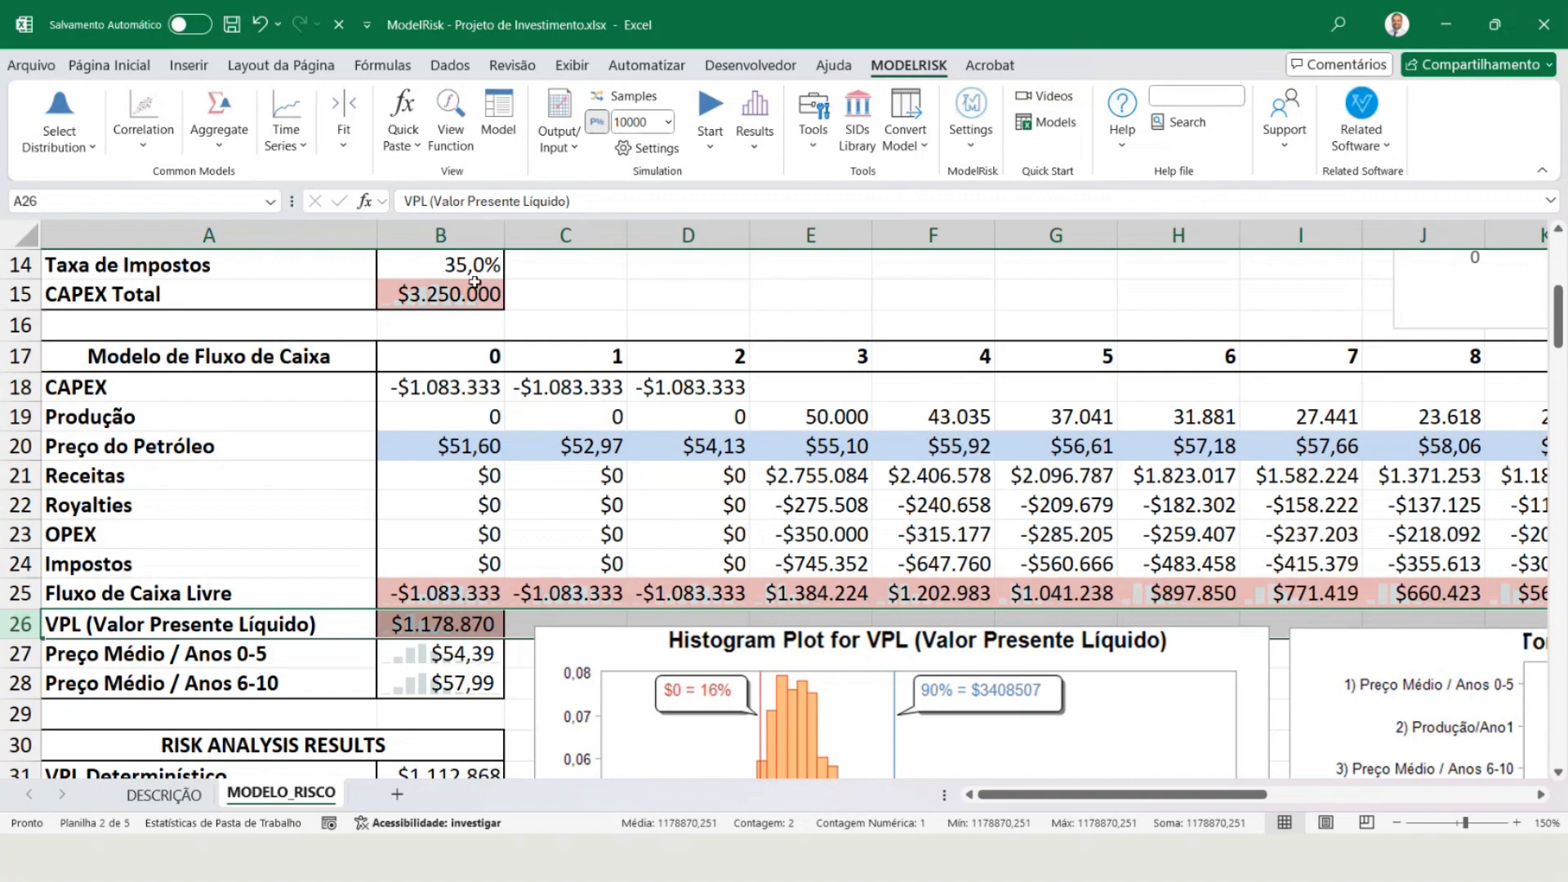
{"action": "scroll", "coordinate": [525, 478], "scroll_direction": "up", "scroll_amount": 5}
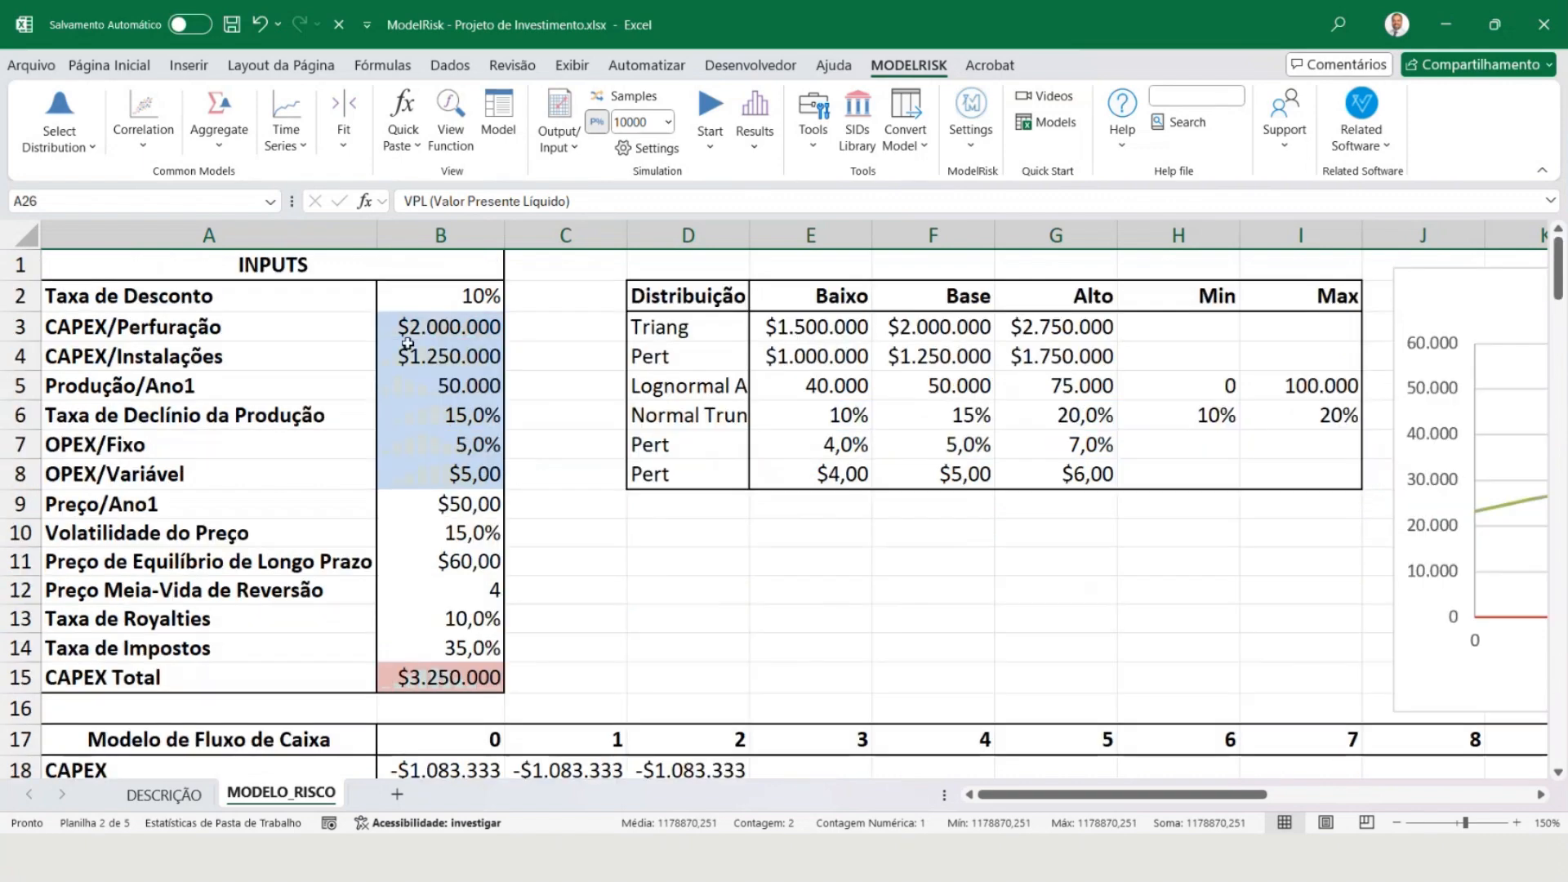
{"action": "scroll", "coordinate": [418, 507], "scroll_direction": "down", "scroll_amount": 2}
{"action": "scroll", "coordinate": [418, 507], "scroll_direction": "down", "scroll_amount": 2}
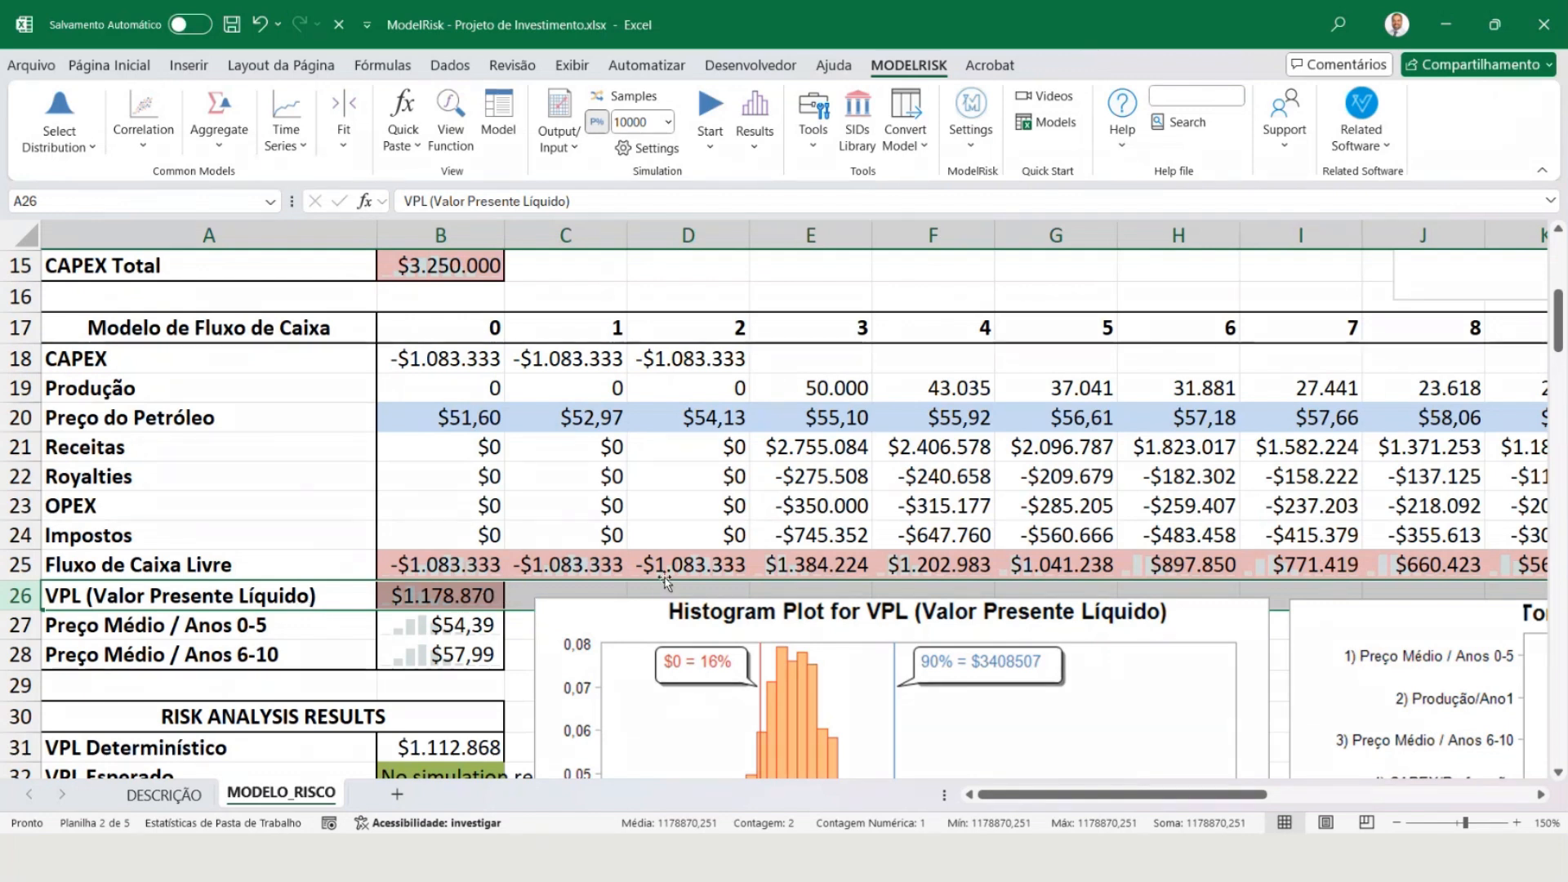
{"action": "scroll", "coordinate": [663, 571], "scroll_direction": "up", "scroll_amount": 5}
Highlight the uncertain inputs from CAPEX/Perfuração to OPEX/Variável and their value cells B3:B8.
{"action": "left_click", "coordinate": [673, 532]}
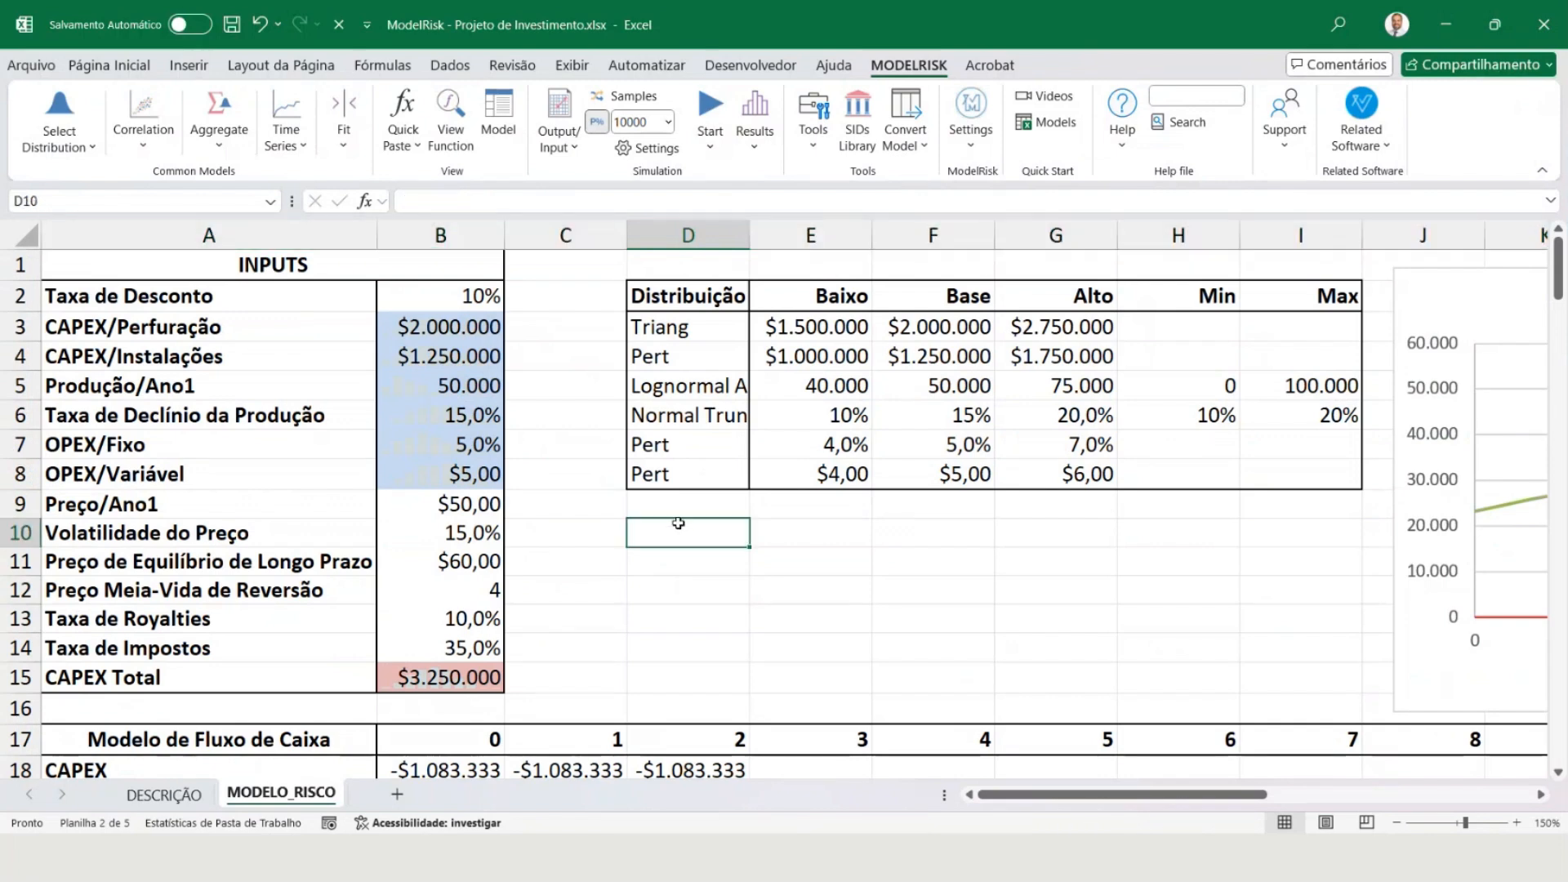
{"action": "left_click", "coordinate": [112, 329]}
{"action": "left_click_drag", "start_coordinate": [111, 328], "coordinate": [536, 481]}
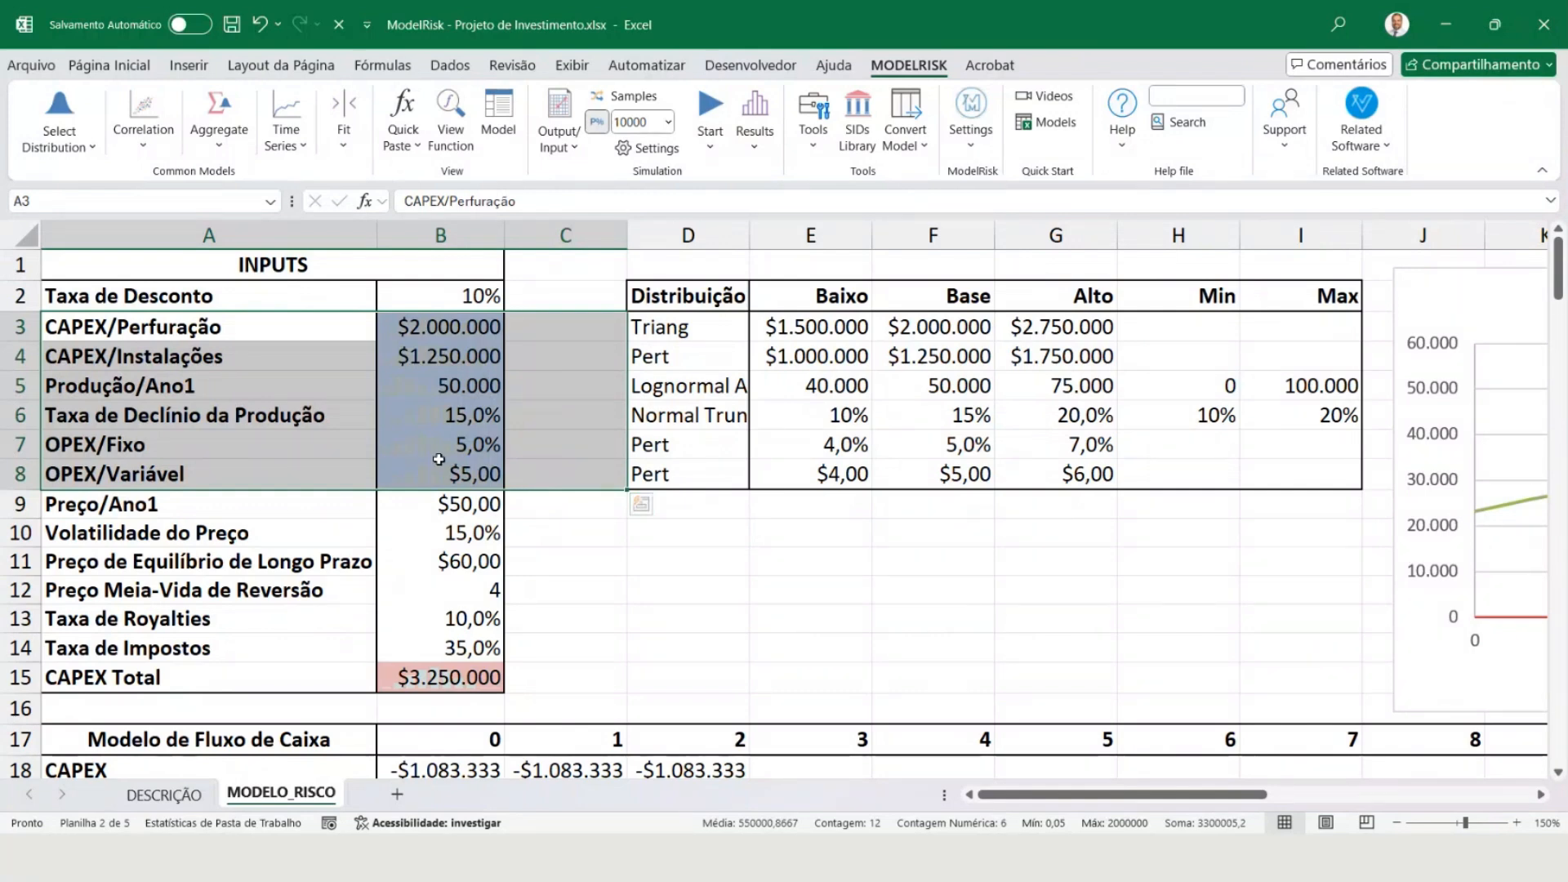
{"action": "left_click_drag", "start_coordinate": [439, 325], "coordinate": [441, 475]}
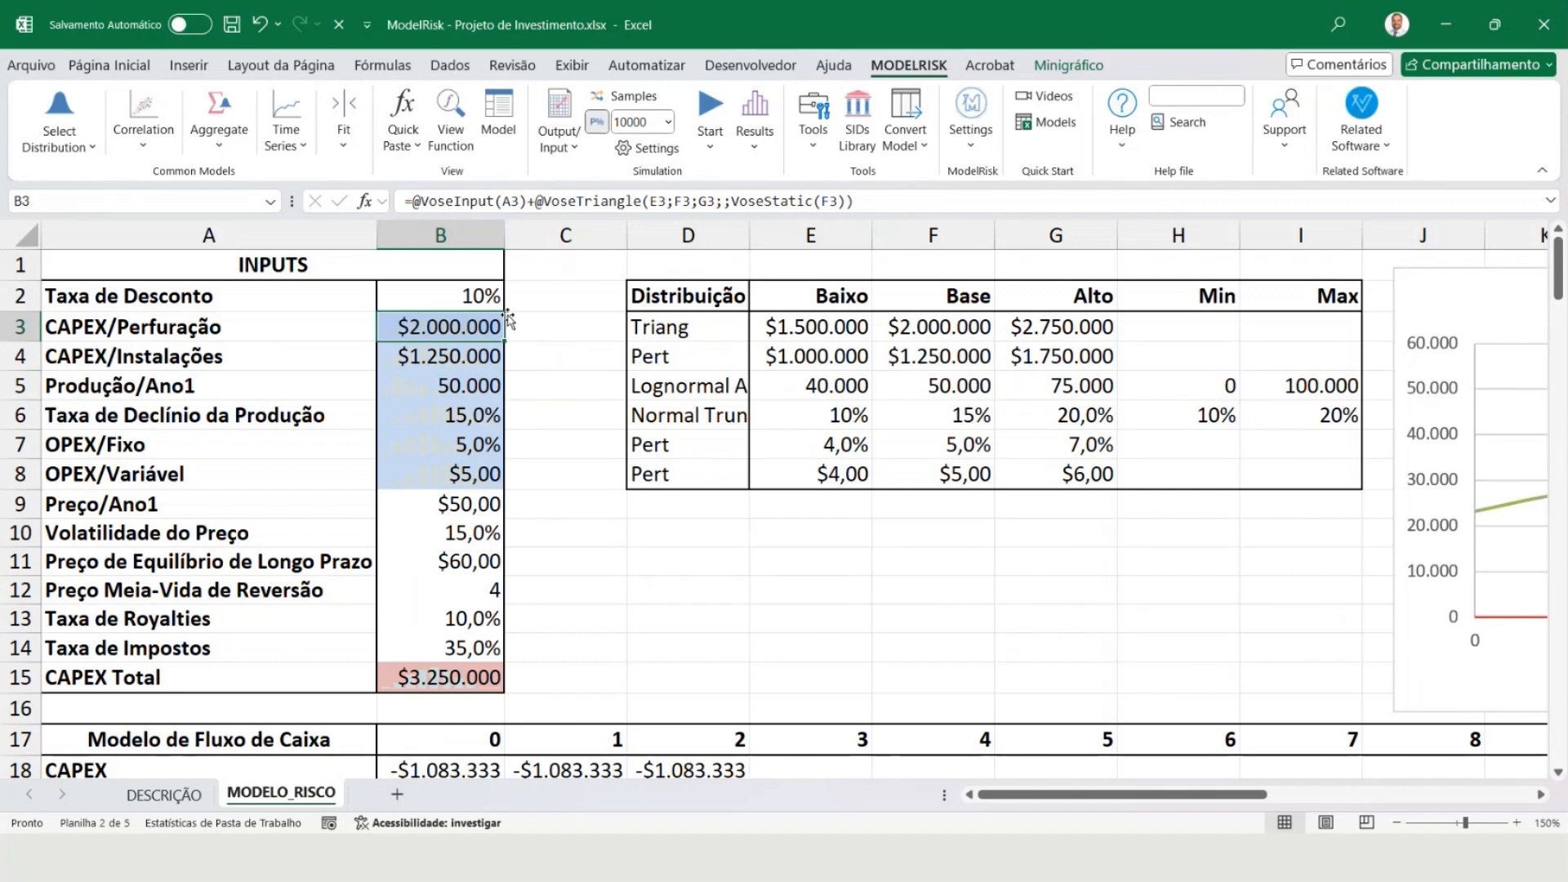
View the ModelRisk distribution behind the CAPEX/Perfuração value in B3 and enlarge its Distribution details window.
{"action": "left_click", "coordinate": [467, 143]}
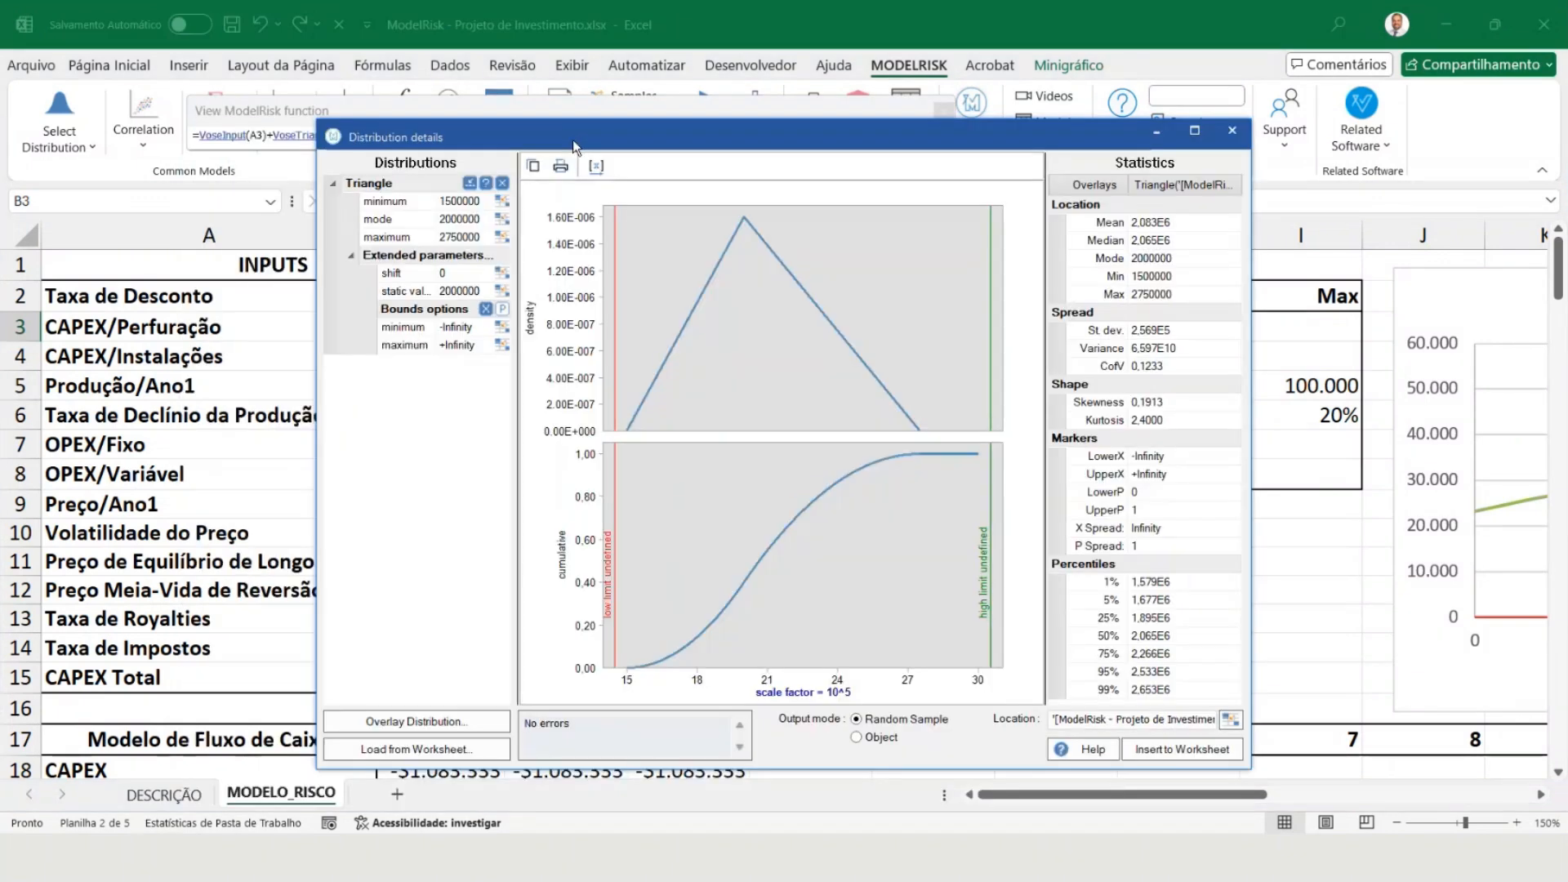
{"action": "left_click_drag", "start_coordinate": [572, 139], "coordinate": [804, 208]}
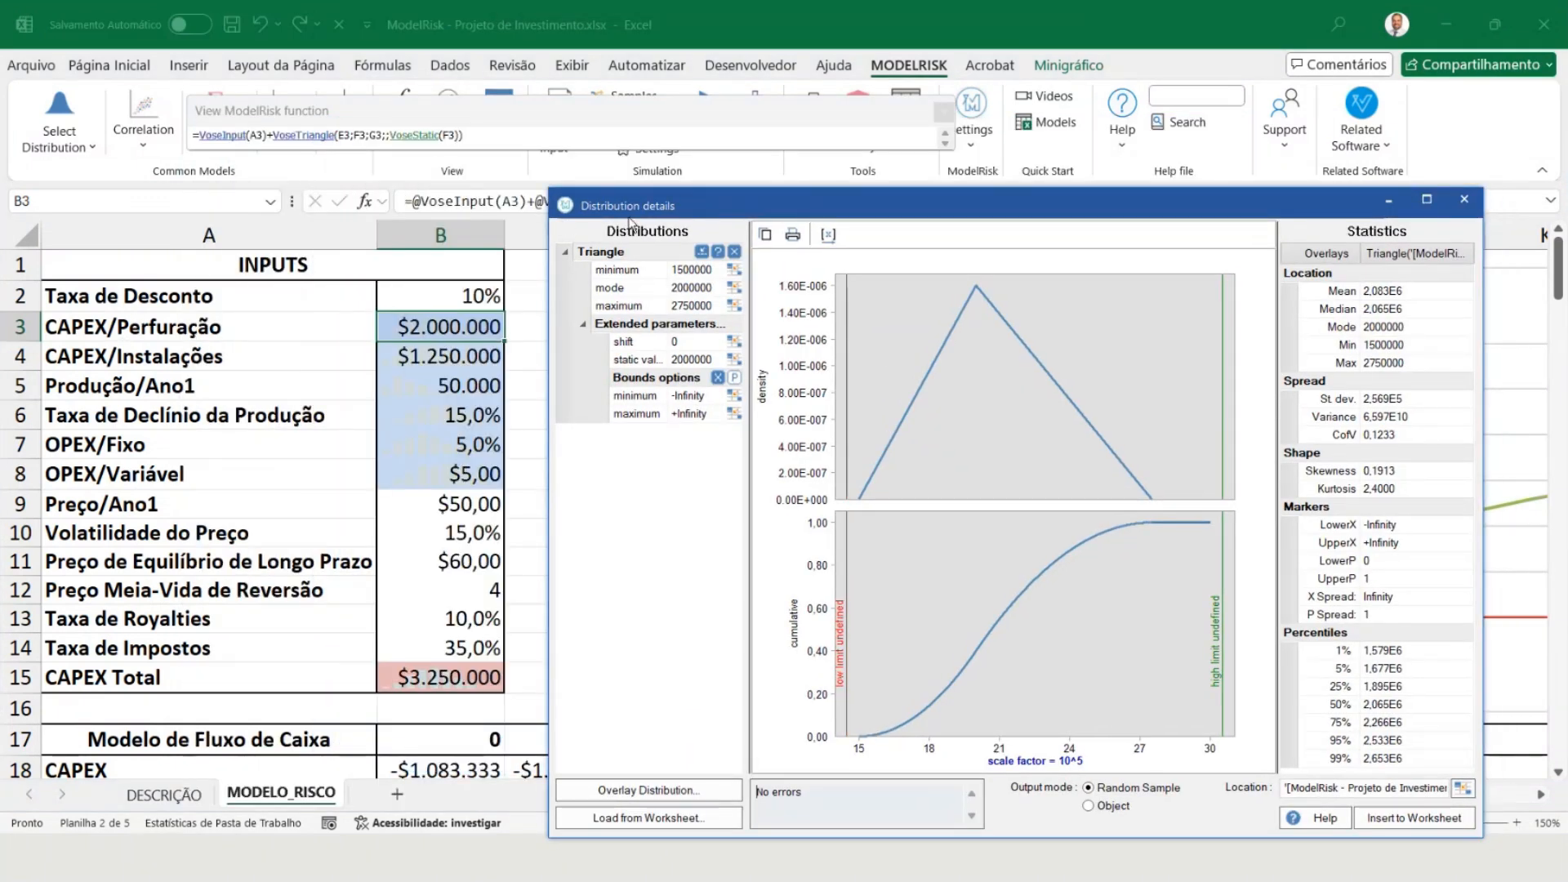
{"action": "left_click_drag", "start_coordinate": [637, 201], "coordinate": [184, 68]}
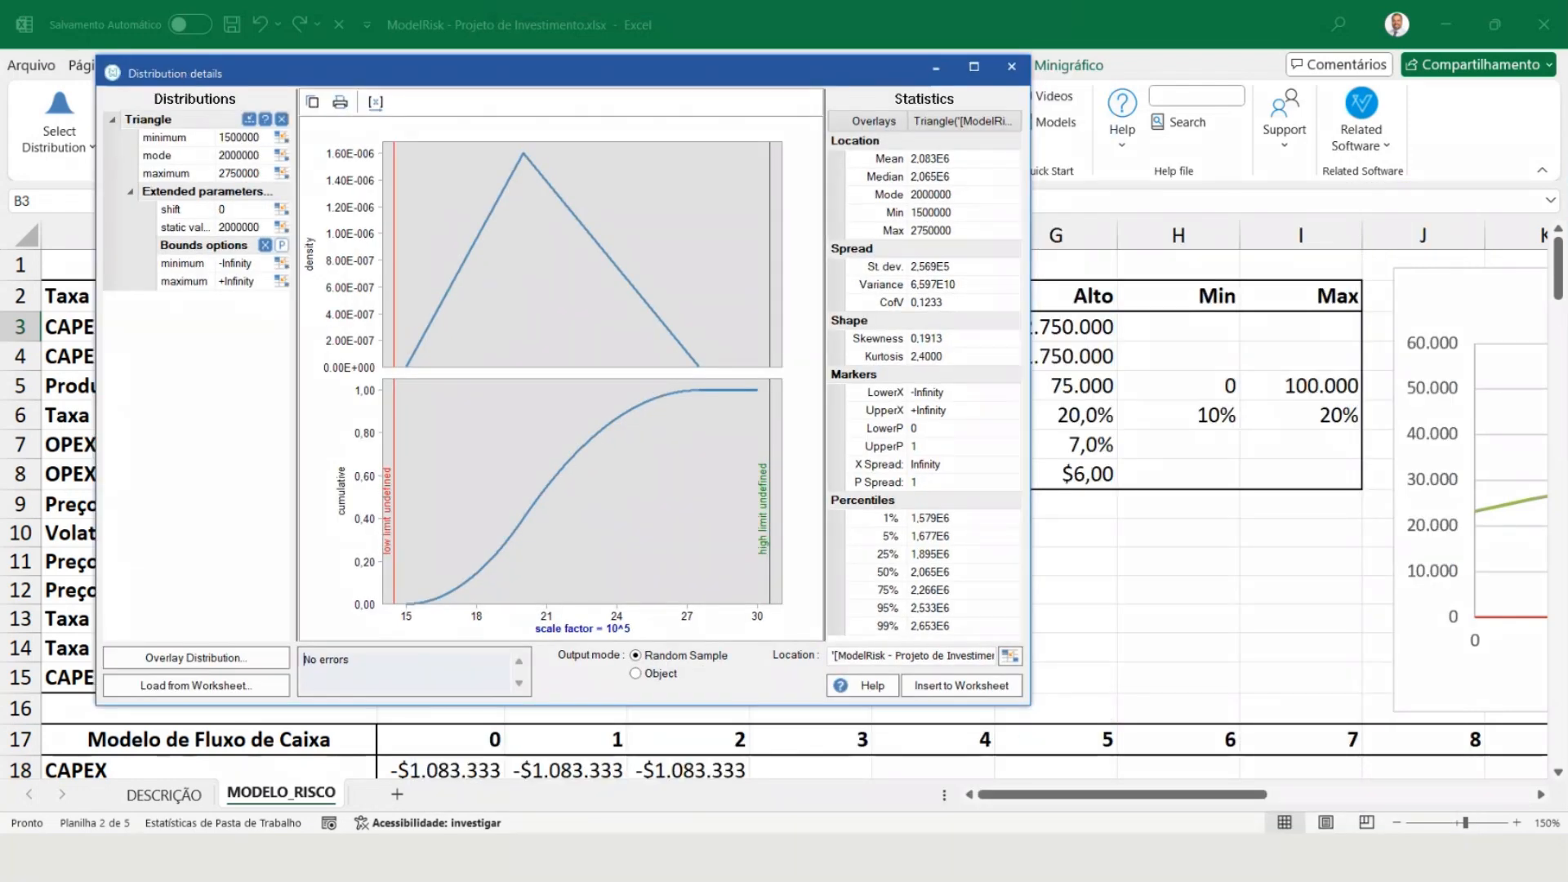
{"action": "left_click_drag", "start_coordinate": [1029, 704], "coordinate": [1336, 777]}
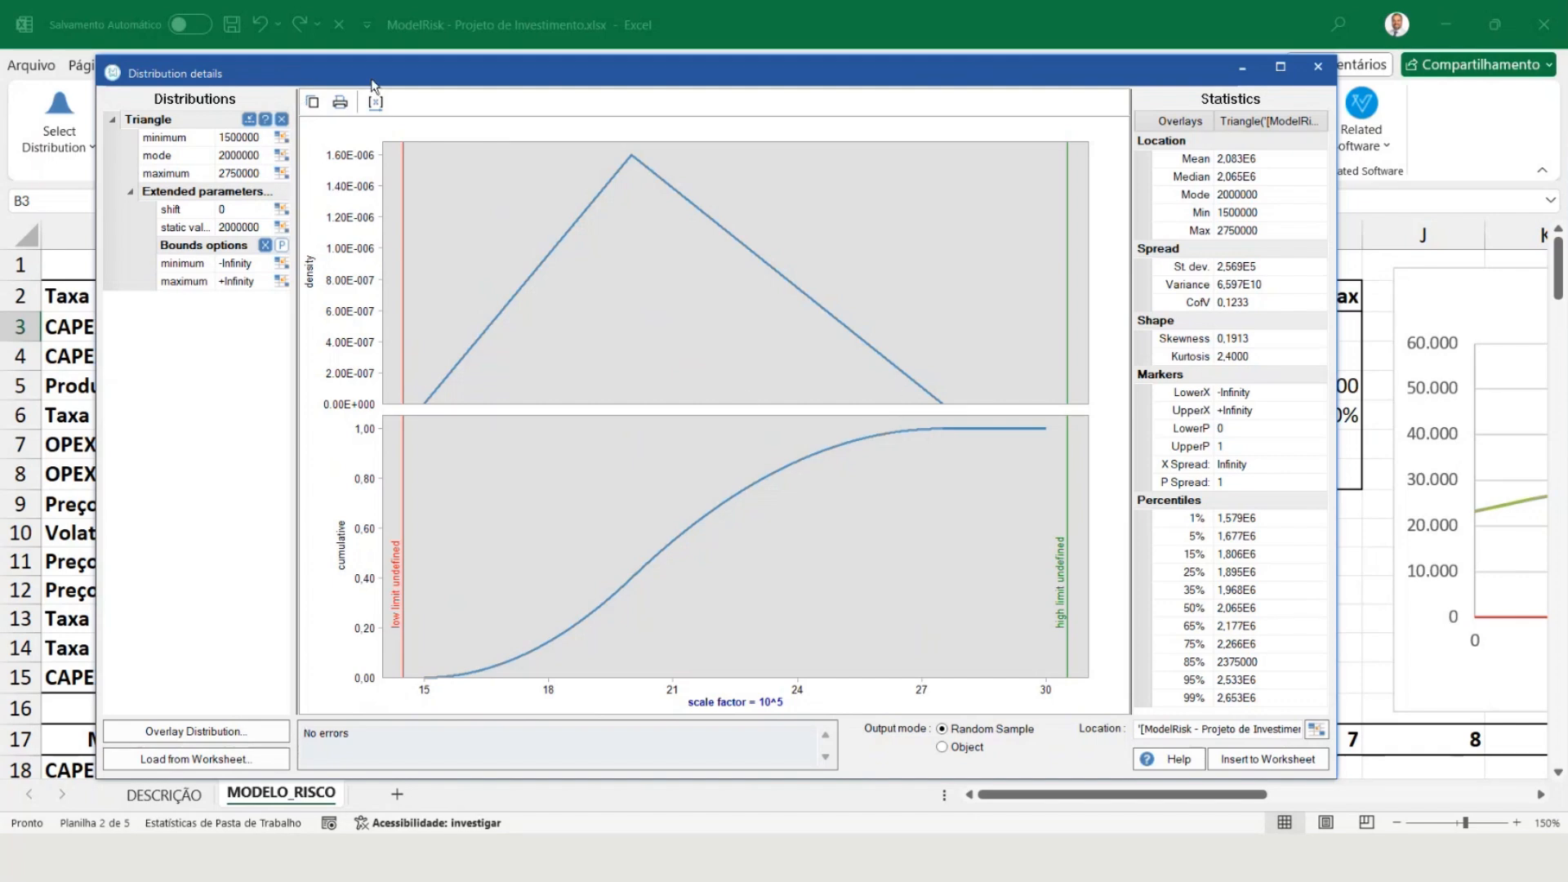
Check the Triangle distribution's minimum, mode and maximum references against row 3 of the Distribuição table, closing the distribution and function windows.
{"action": "left_click_drag", "start_coordinate": [371, 78], "coordinate": [476, 375]}
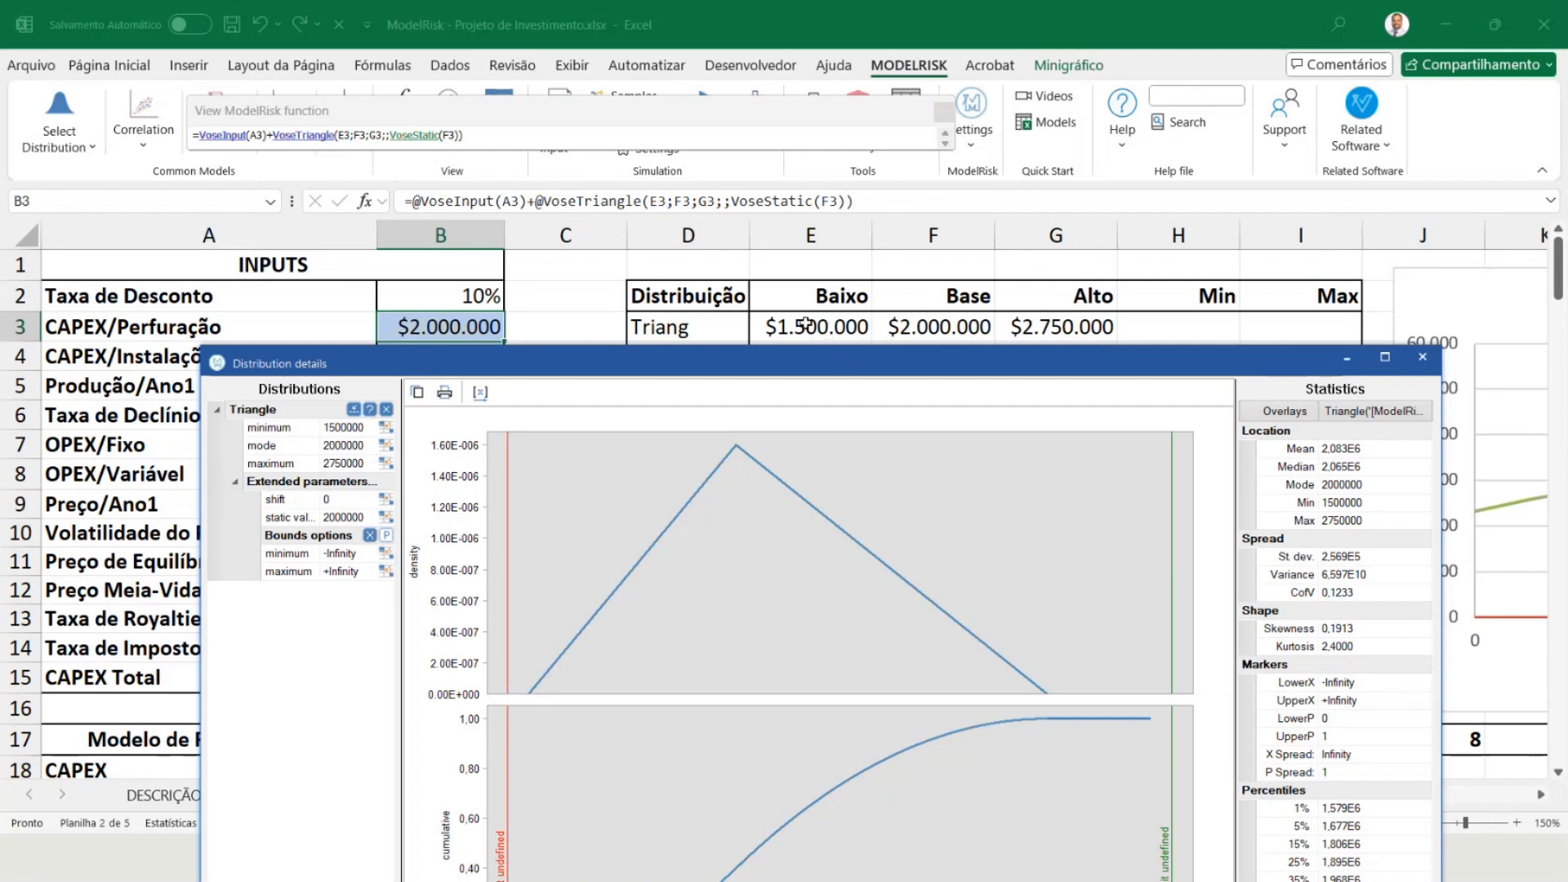
{"action": "left_click_drag", "start_coordinate": [811, 359], "coordinate": [776, 90]}
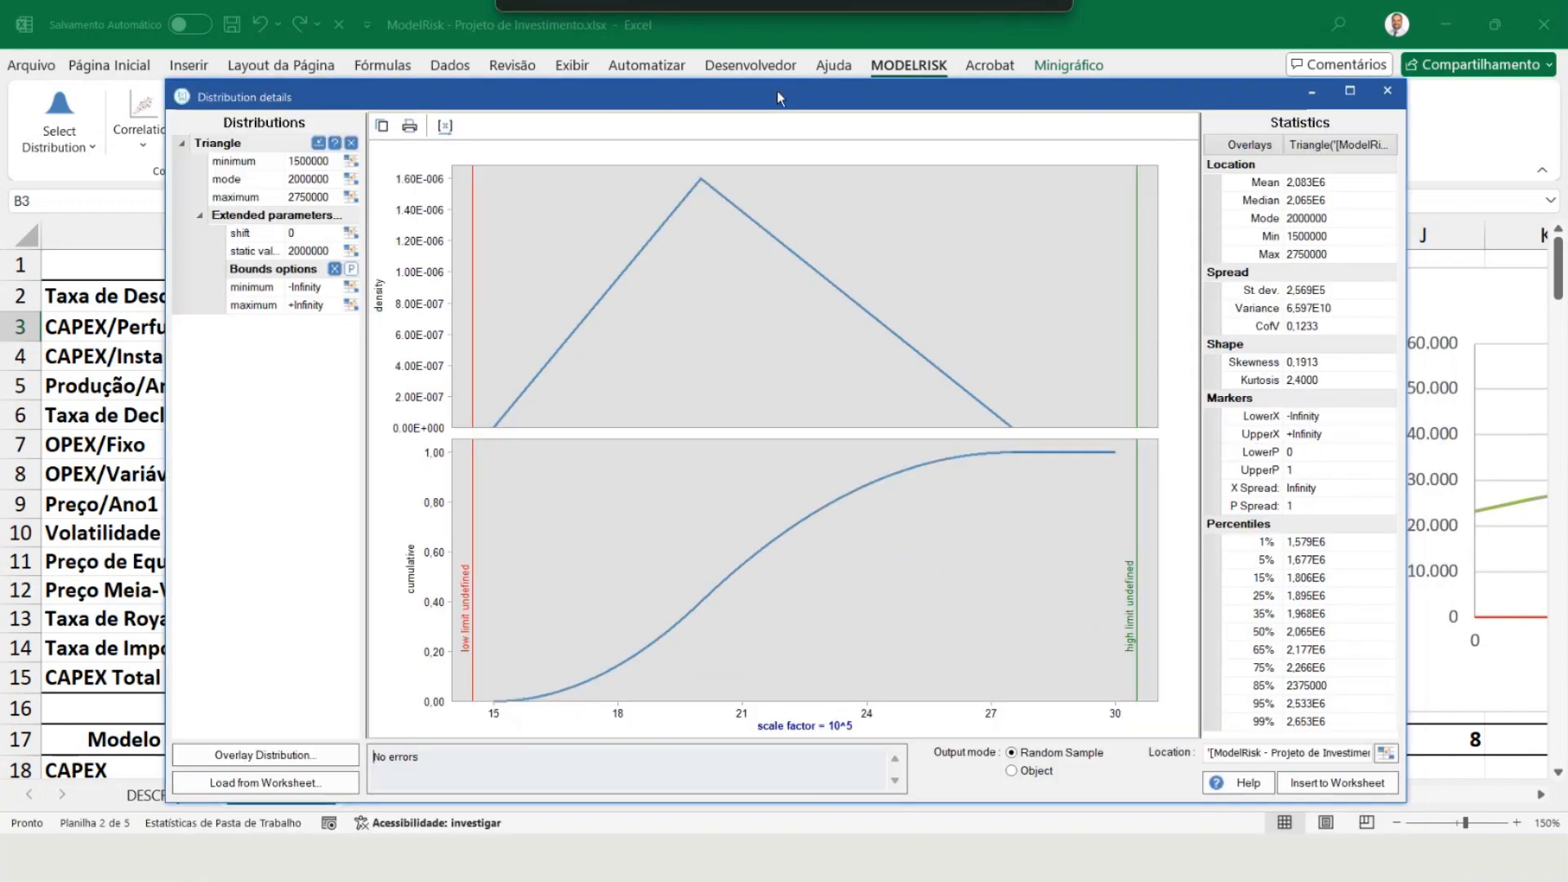
{"action": "left_click", "coordinate": [309, 161]}
{"action": "left_click", "coordinate": [309, 179]}
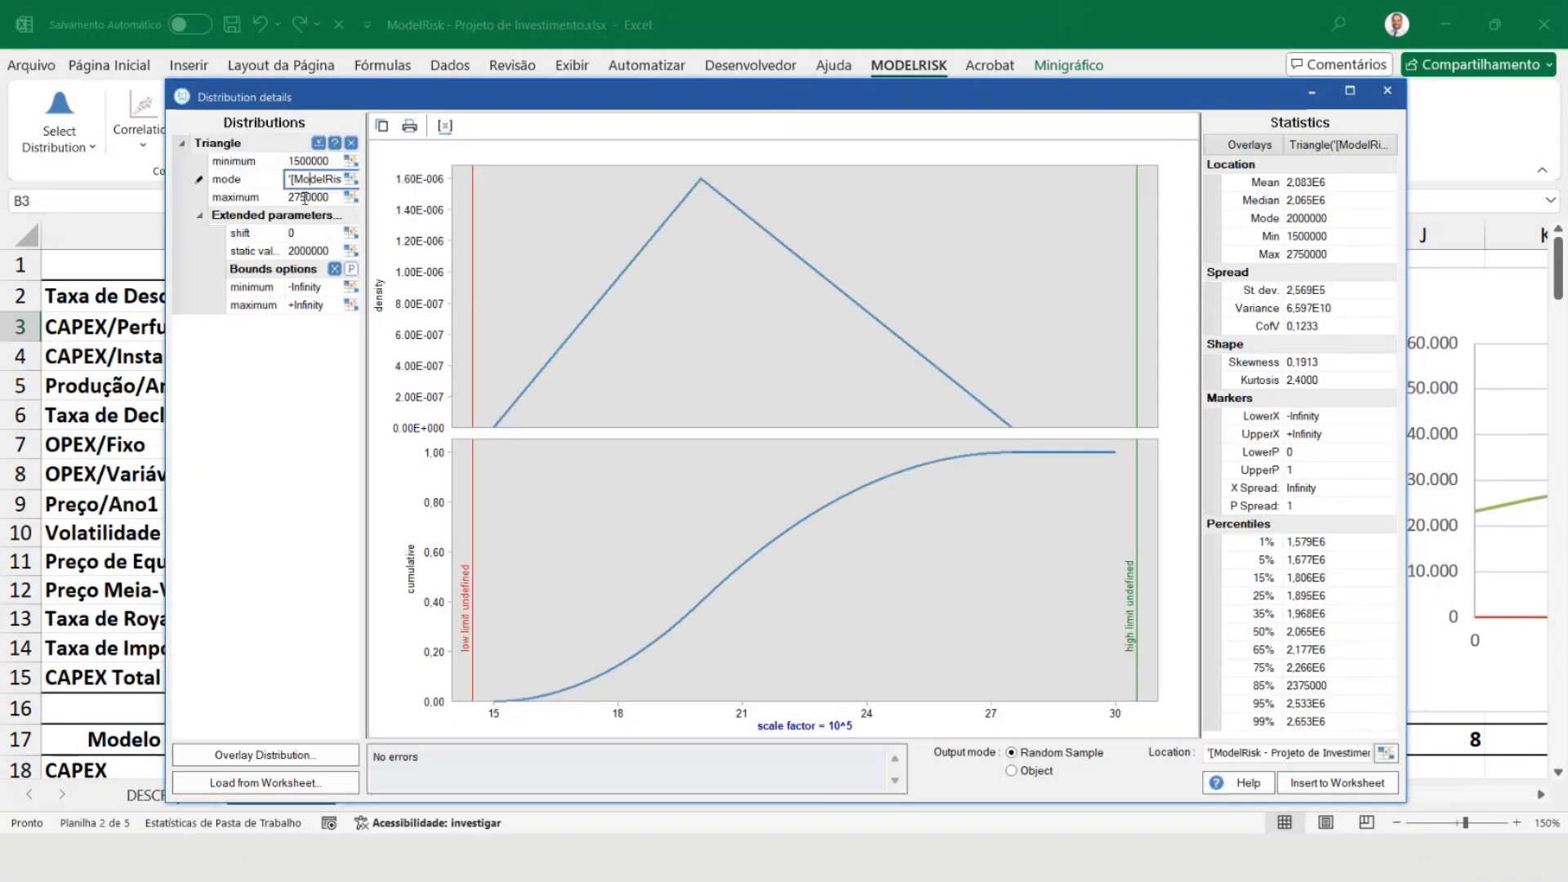
{"action": "left_click", "coordinate": [306, 197]}
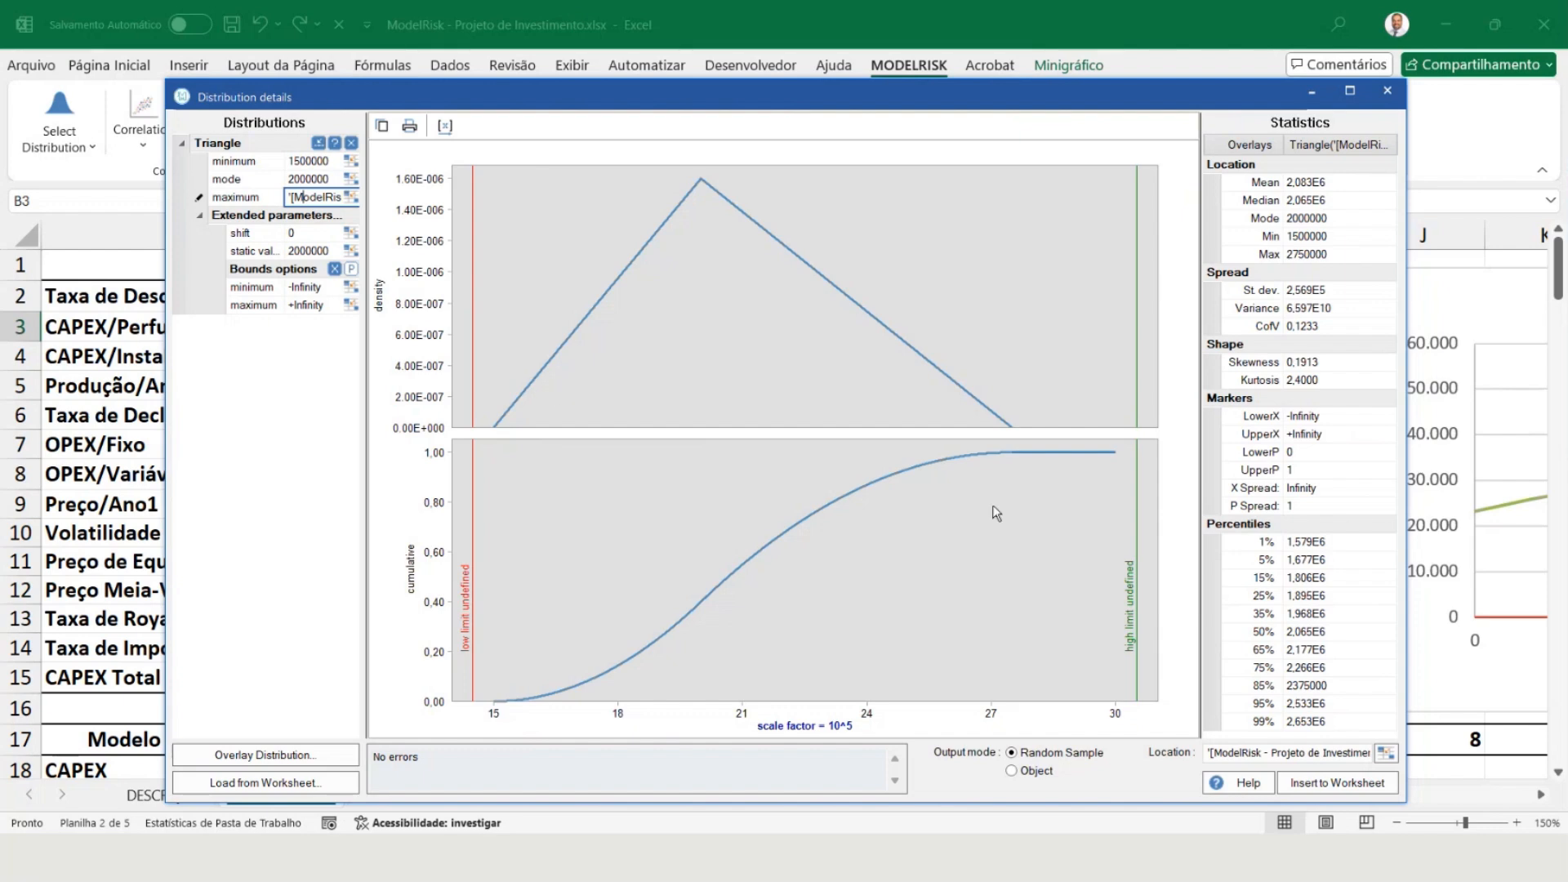
{"action": "left_click", "coordinate": [1387, 93]}
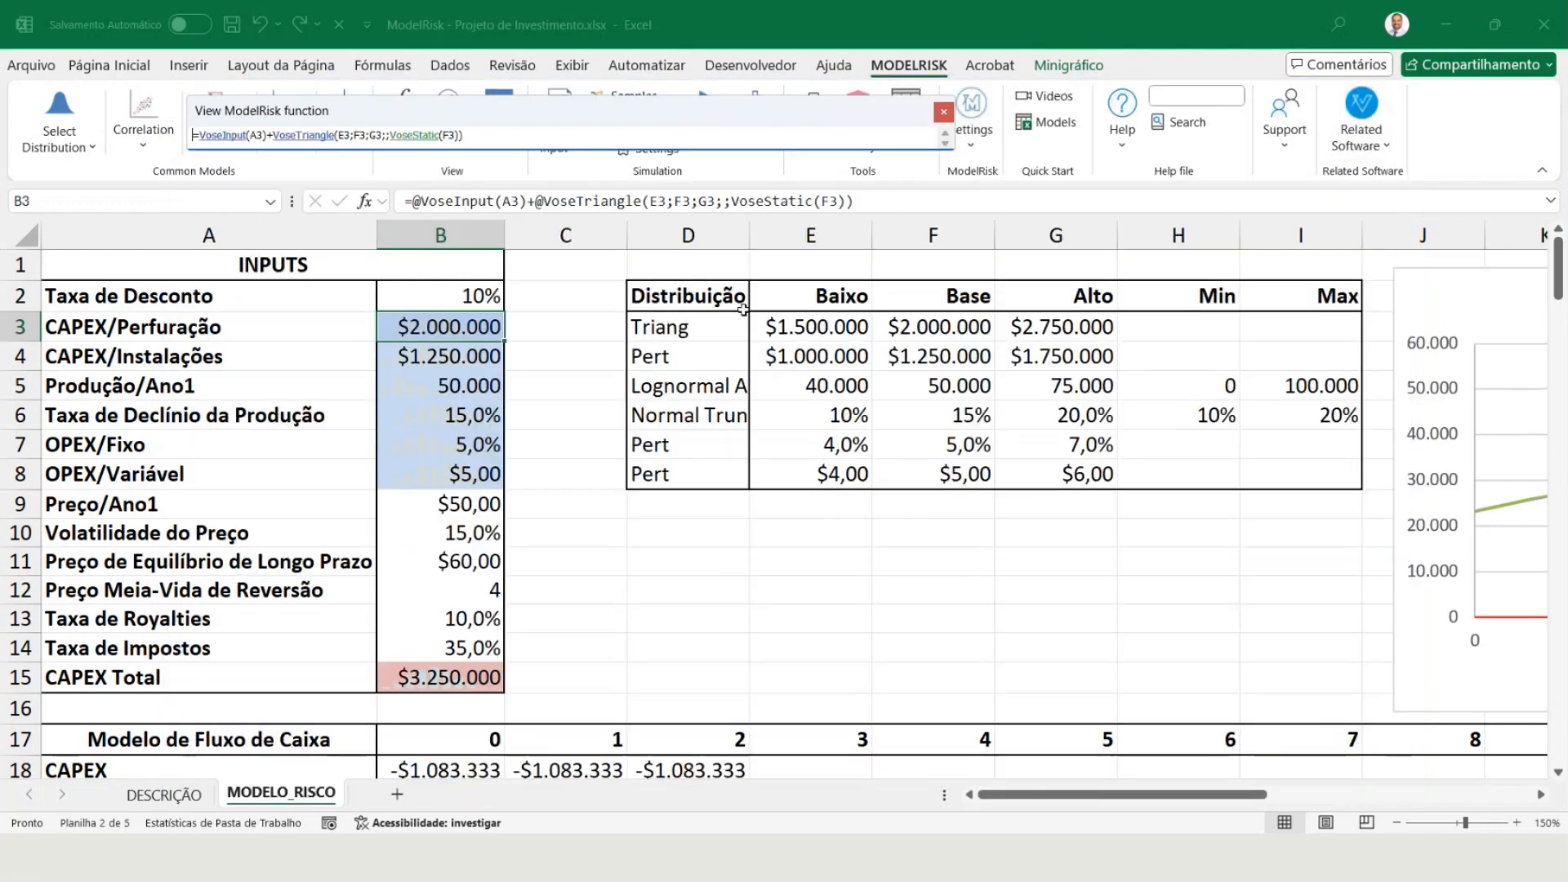
{"action": "left_click", "coordinate": [944, 110]}
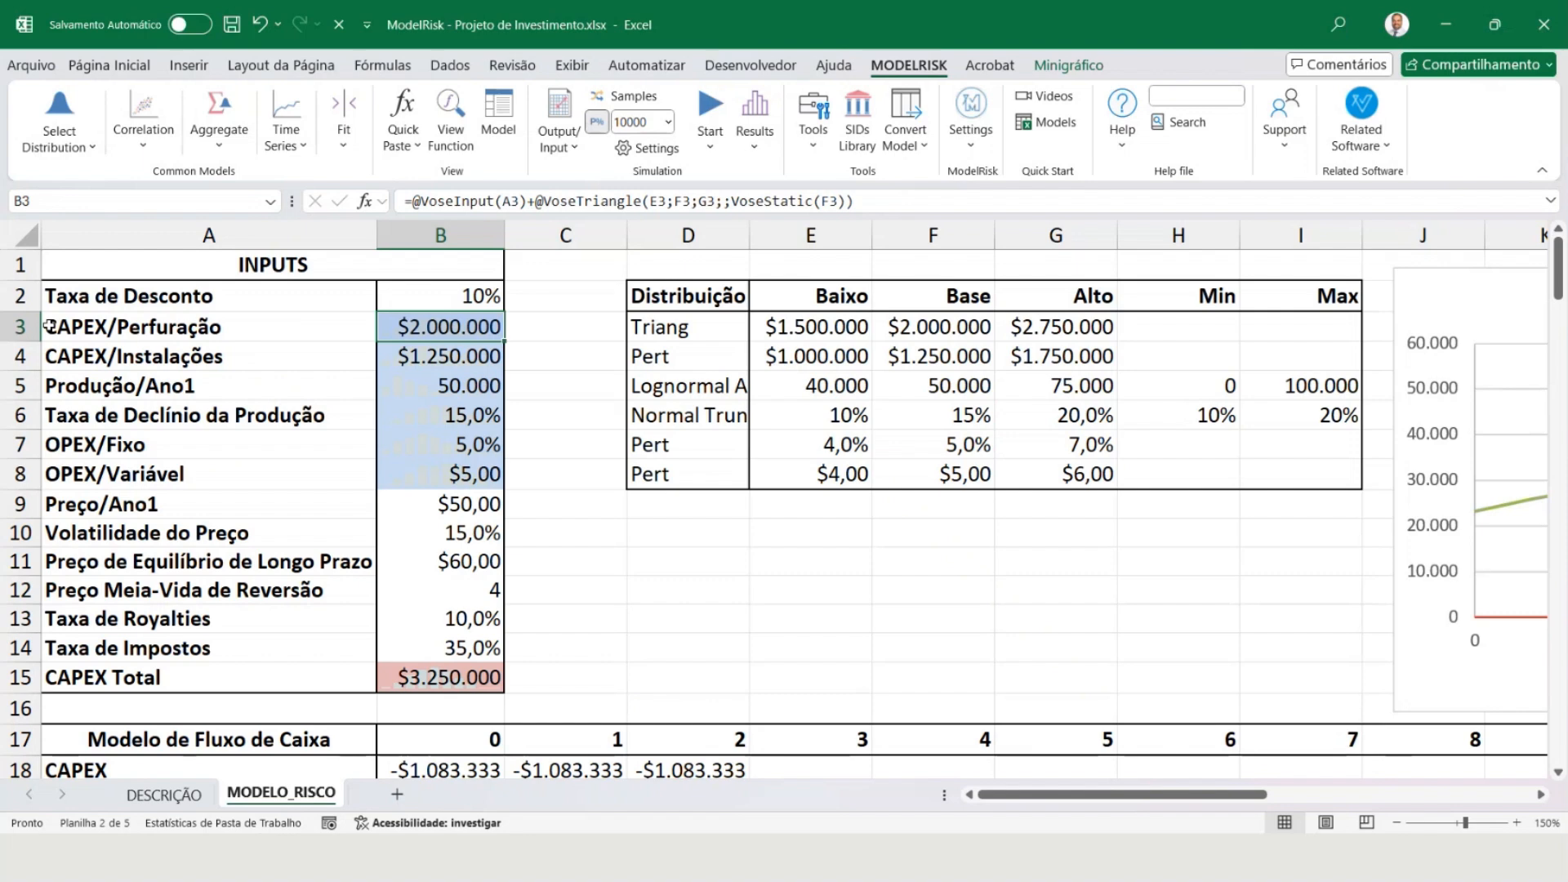
Turn on random samples and recalculate repeatedly to watch CAPEX/Perfuração vary, comparing B3 with its Triang parameters in the Distribuição table.
{"action": "left_click", "coordinate": [20, 327]}
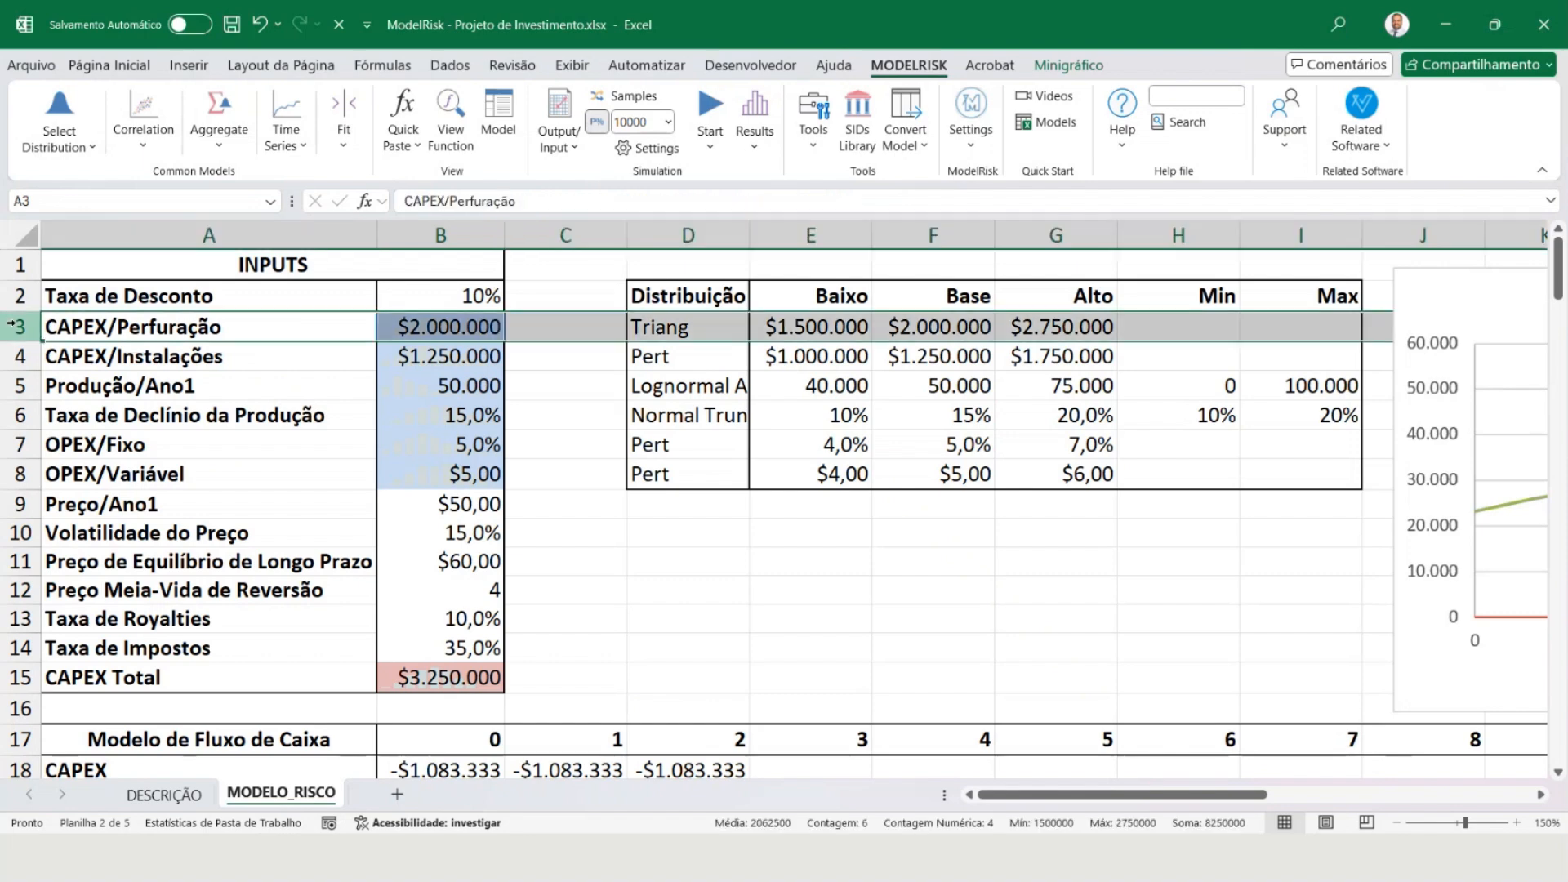
{"action": "left_click", "coordinate": [598, 99]}
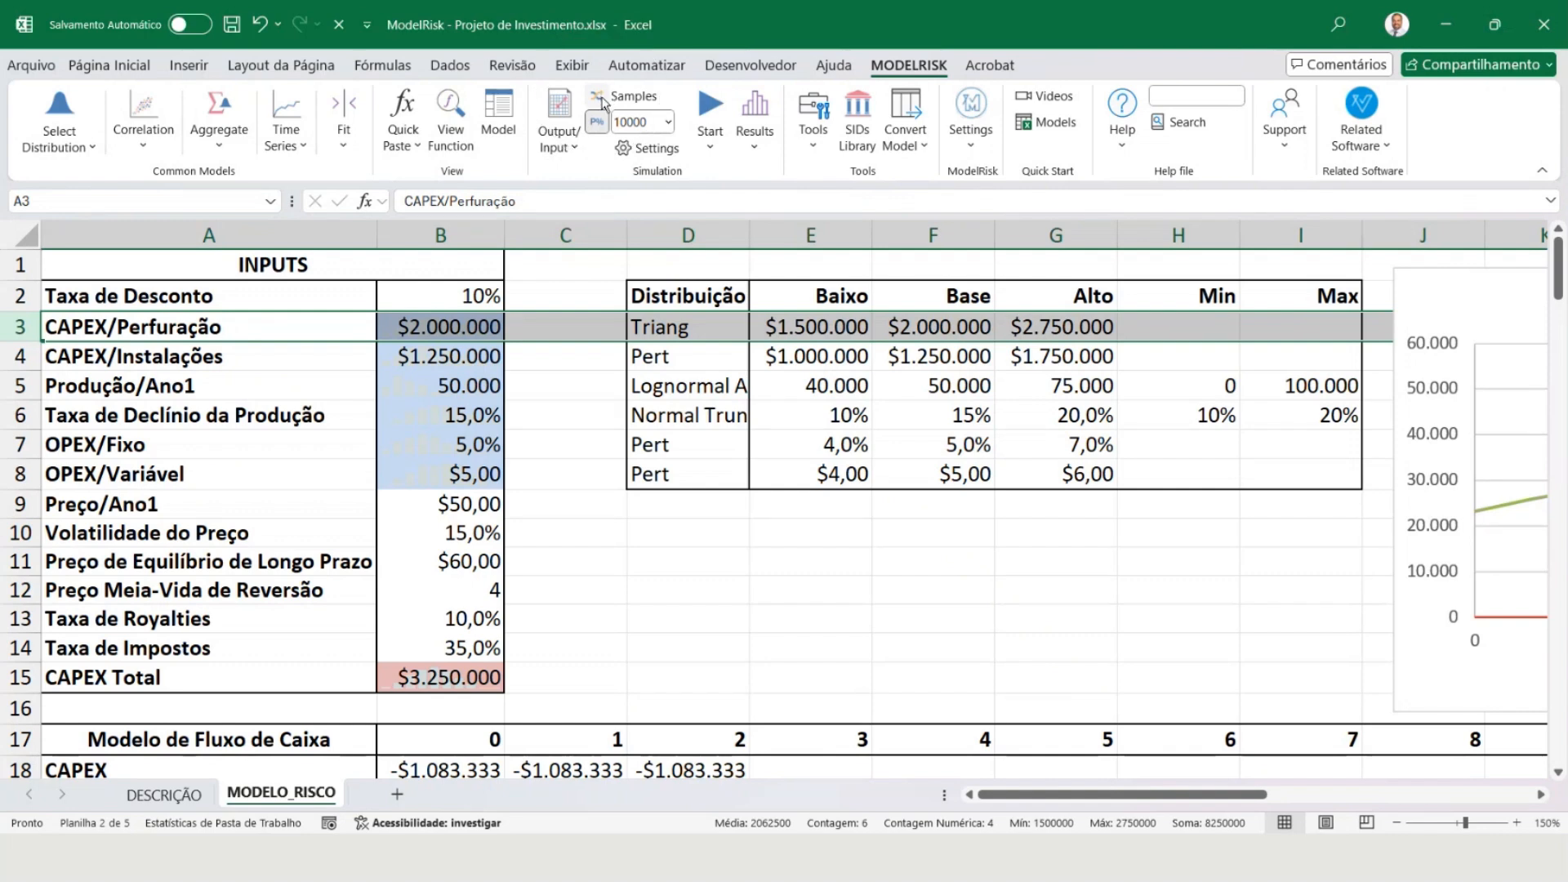
{"action": "left_click", "coordinate": [600, 99]}
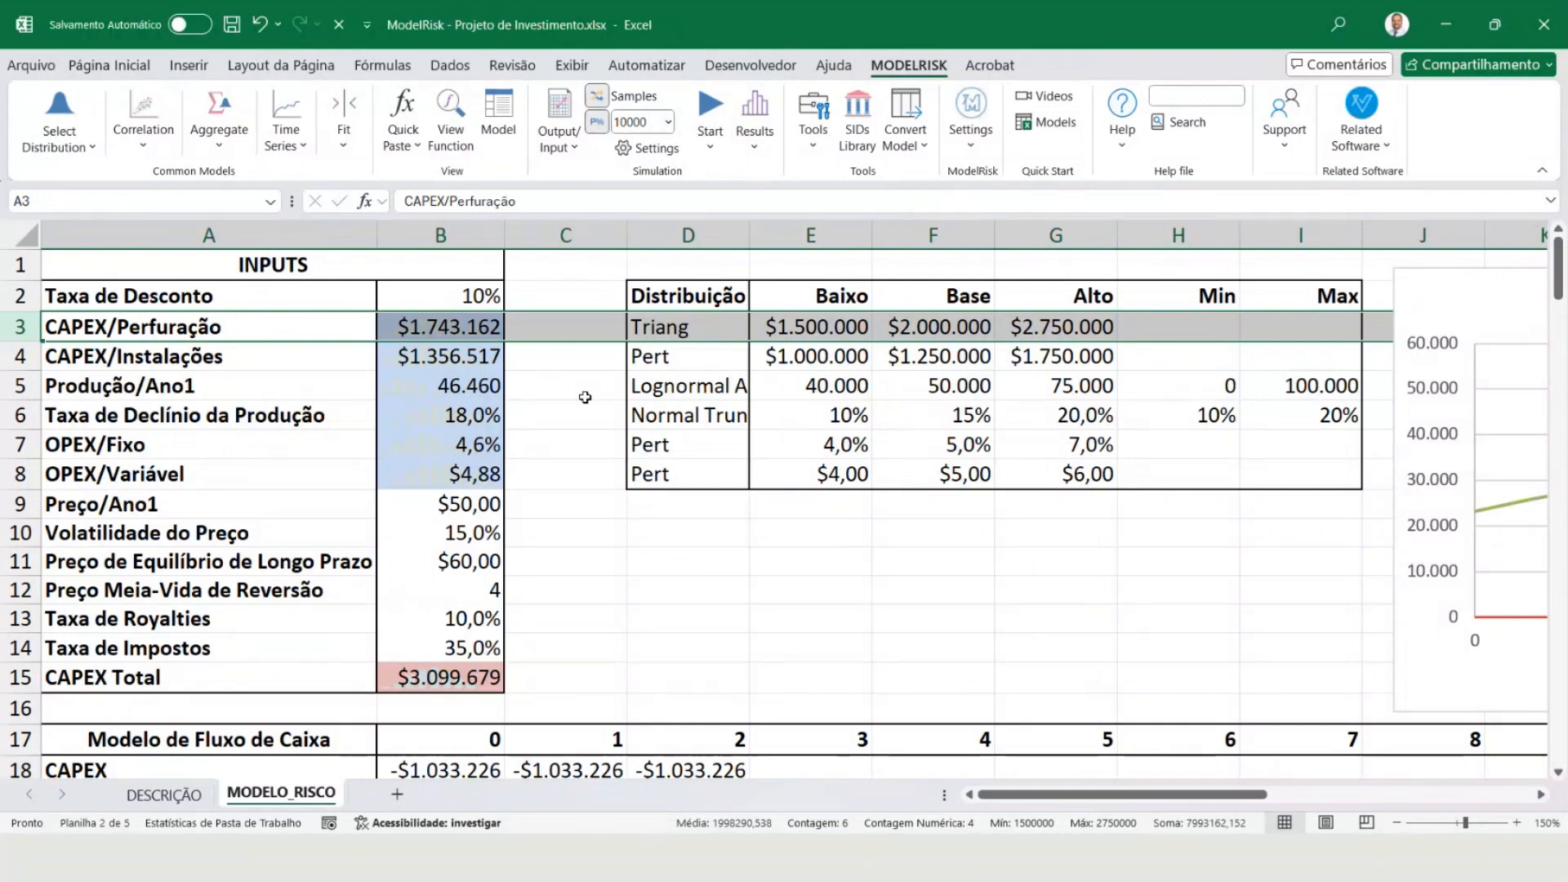
{"action": "key", "text": "F9"}
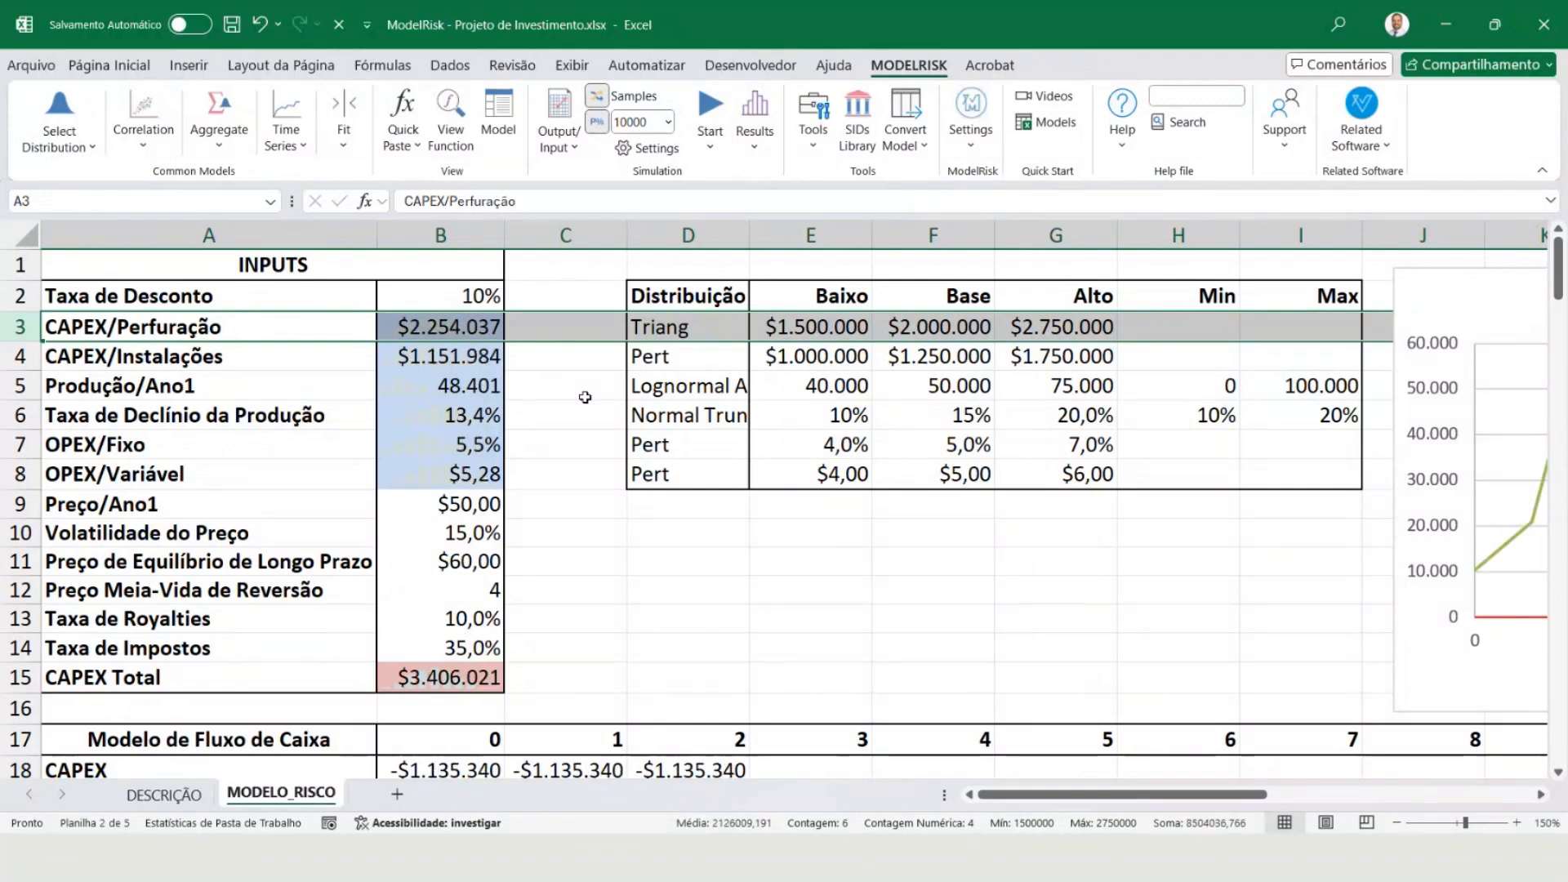
{"action": "key", "text": "F9"}
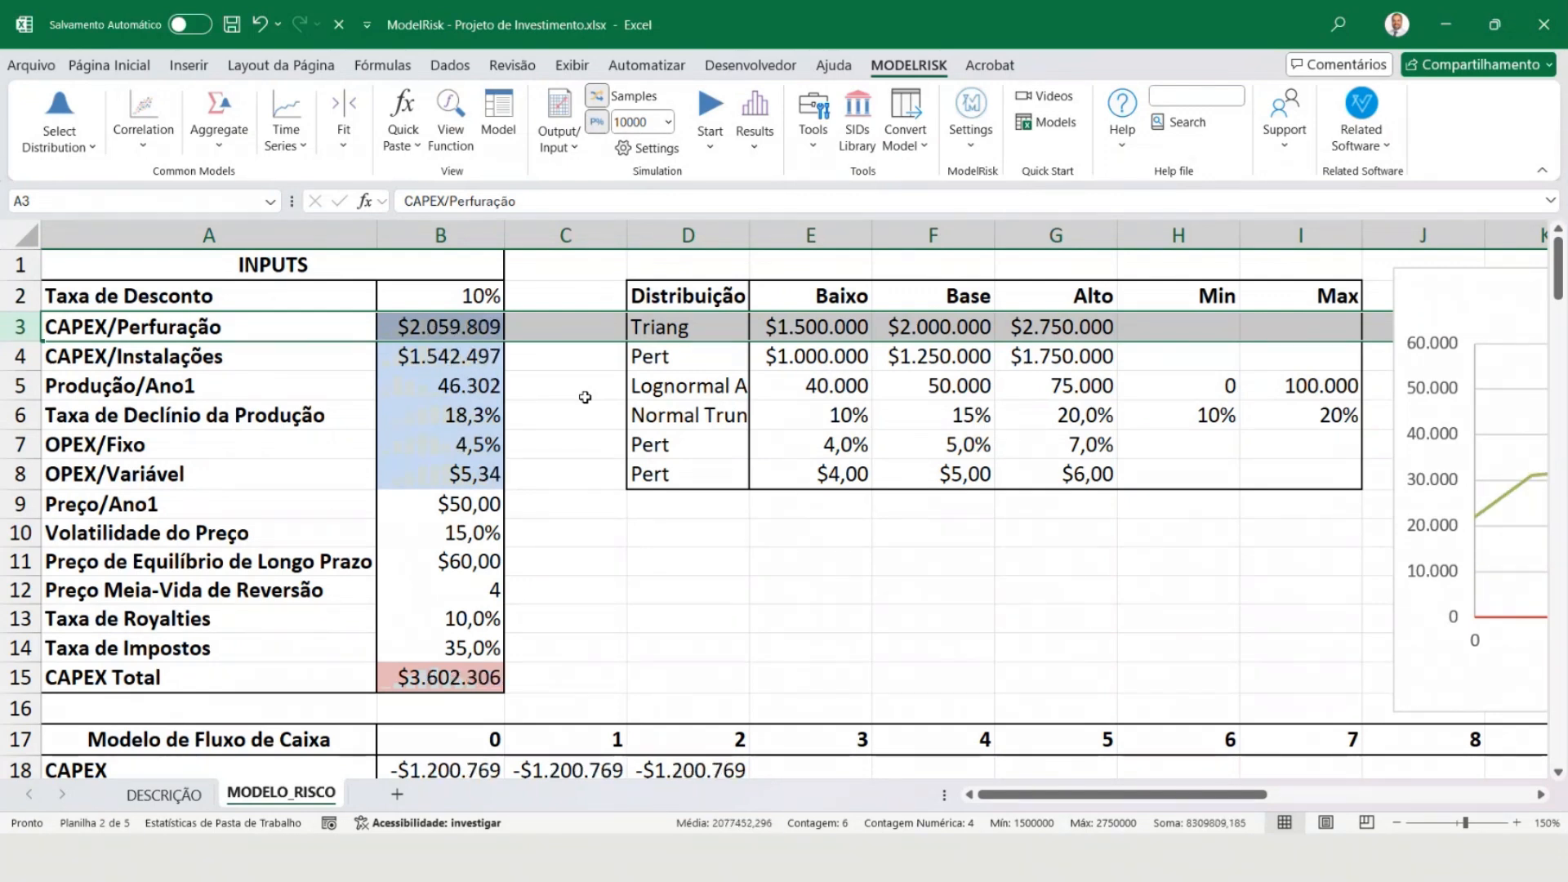
{"action": "key", "text": "F9"}
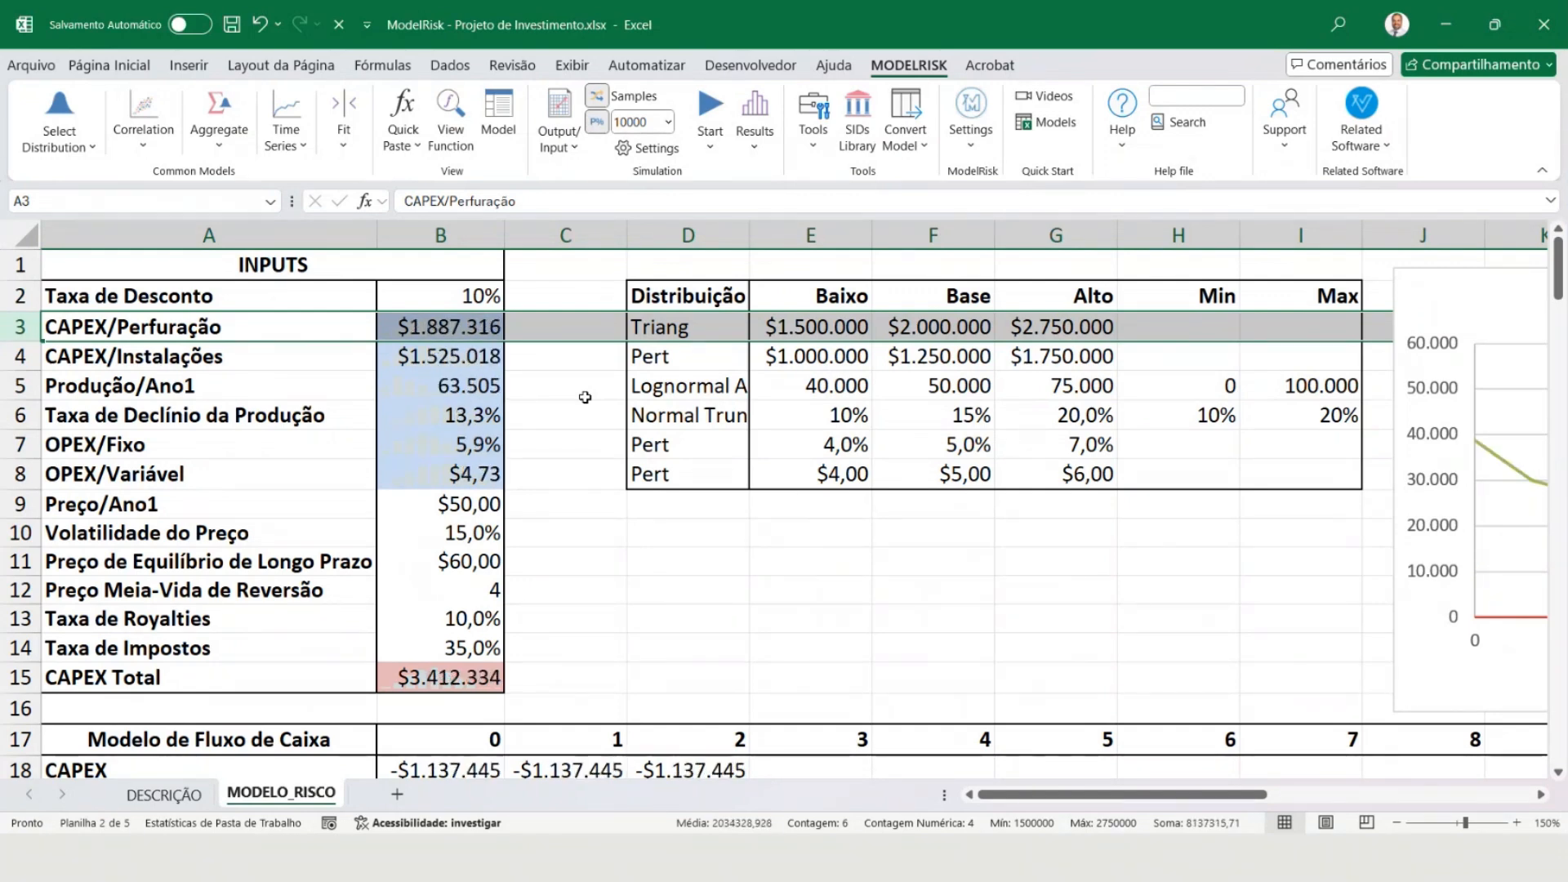
{"action": "key", "text": "F9"}
{"action": "key", "text": "F9"}
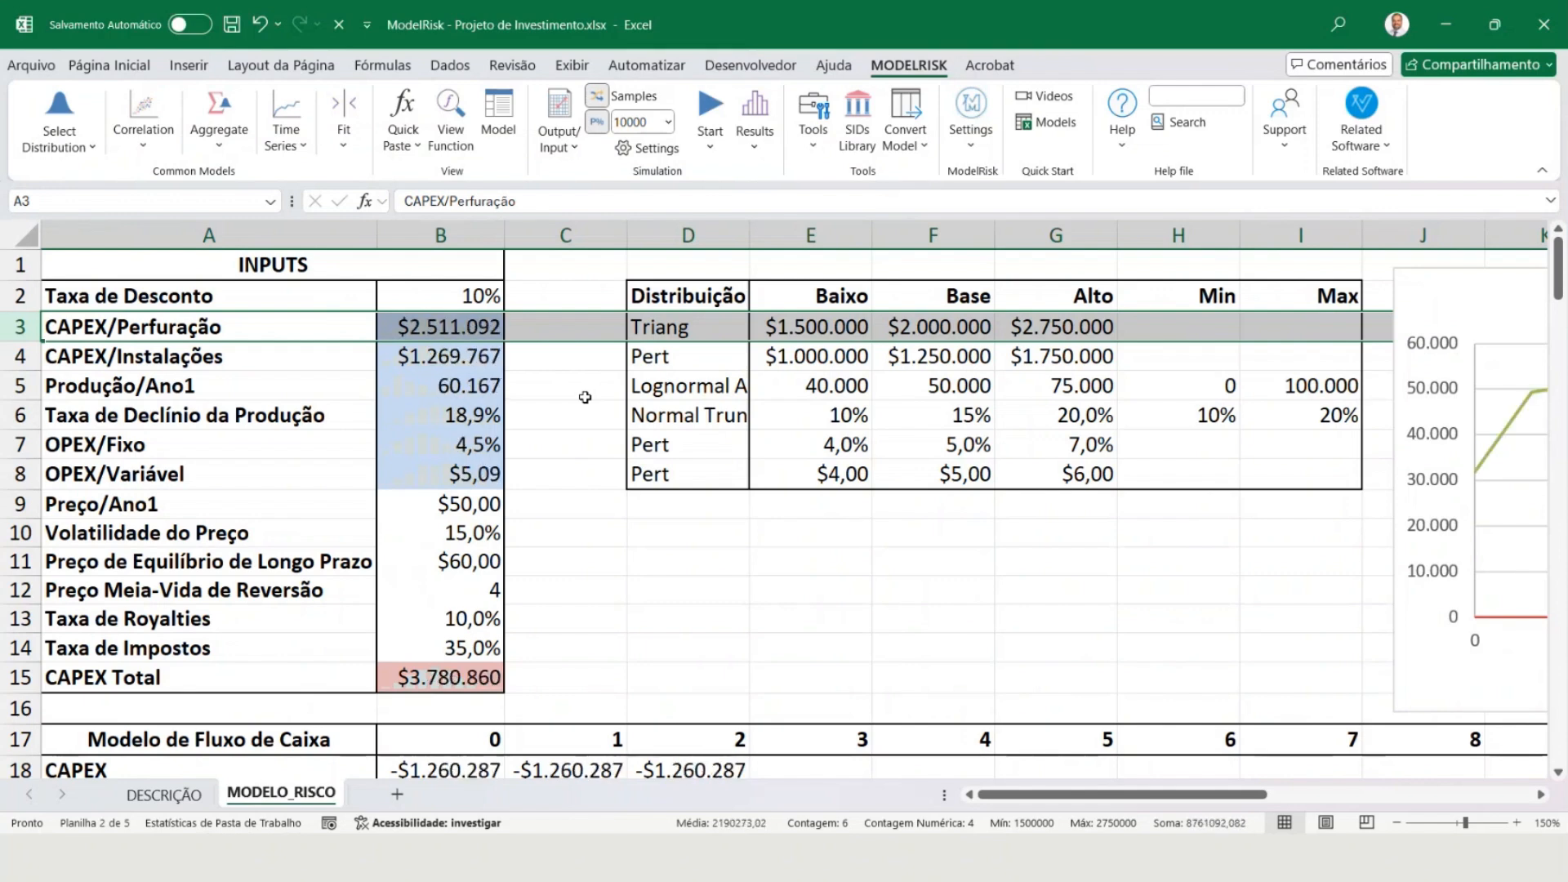
{"action": "key", "text": "F9"}
{"action": "key", "text": "F9"}
{"action": "key", "text": "F9"}
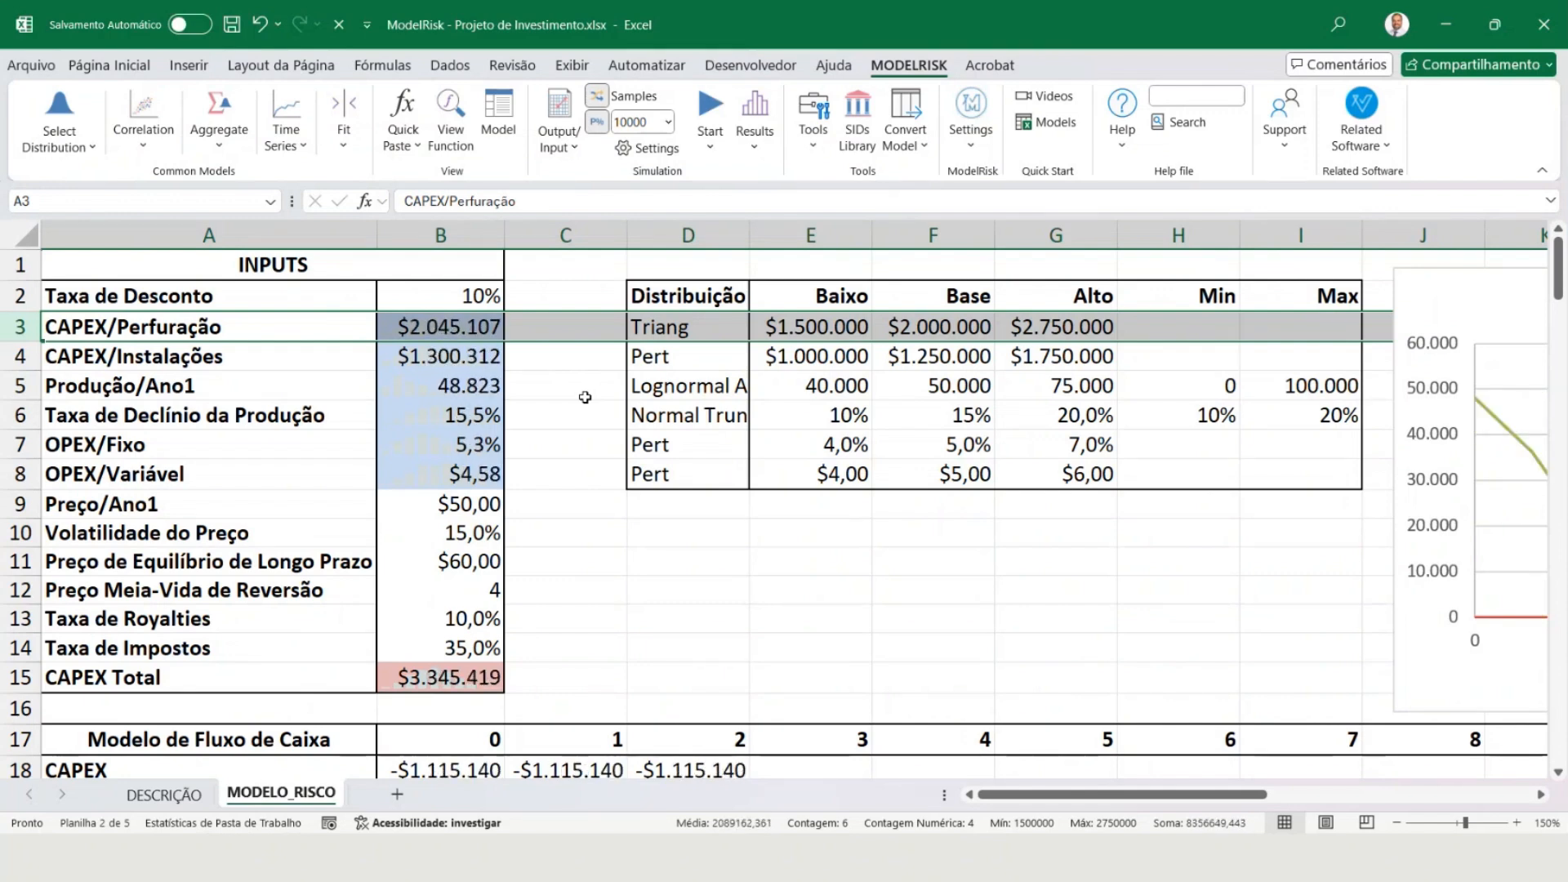
{"action": "key", "text": "F9"}
{"action": "key", "text": "F9"}
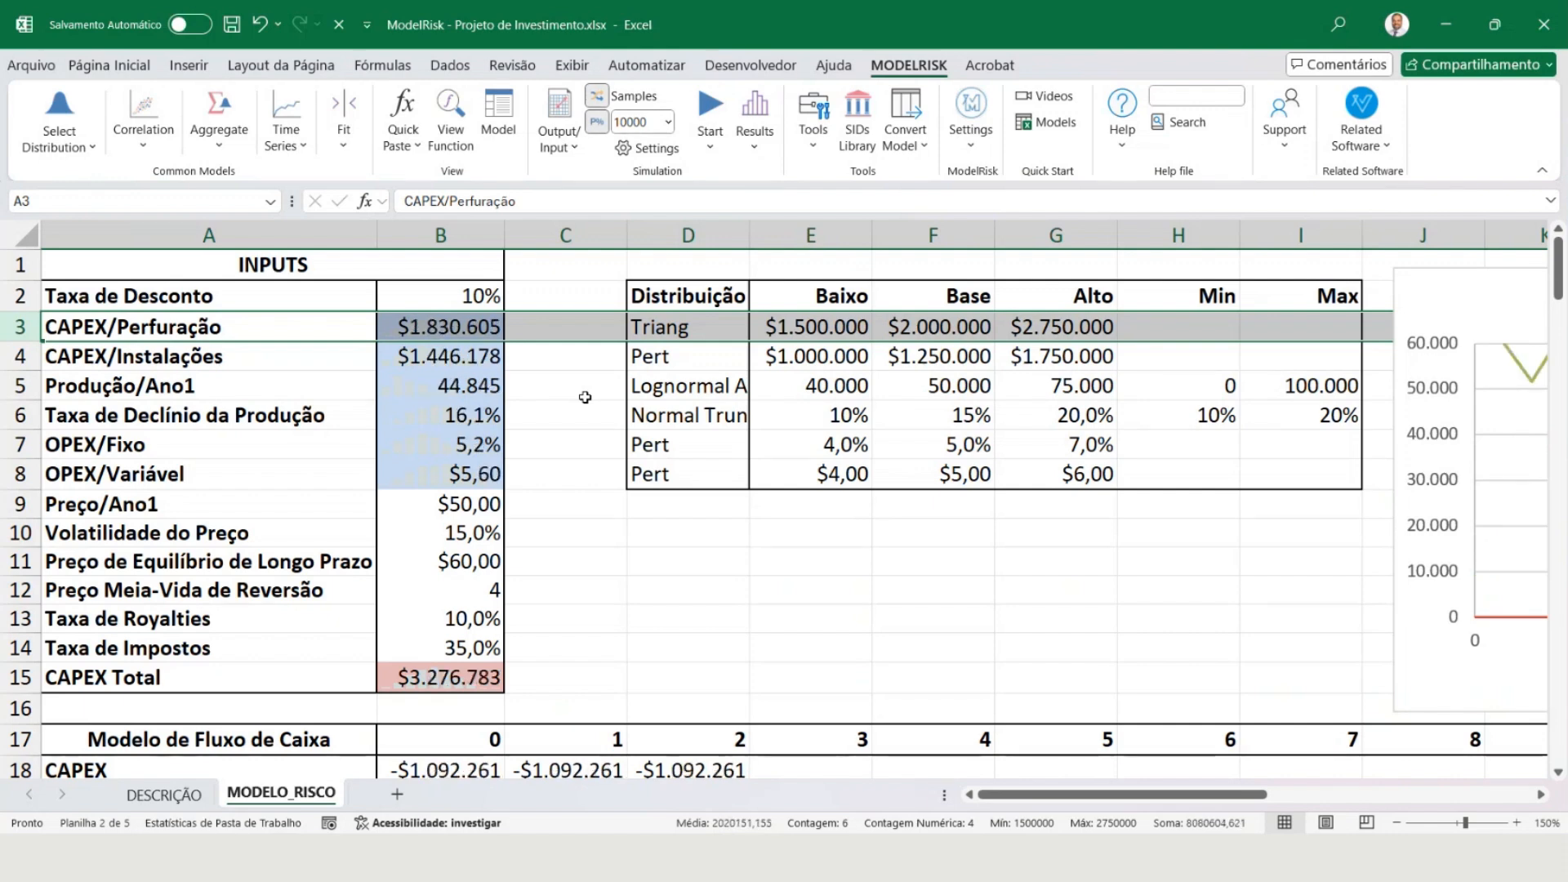
{"action": "key", "text": "F9"}
{"action": "key", "text": "F9"}
{"action": "key", "text": "F9"}
{"action": "key", "text": "F9"}
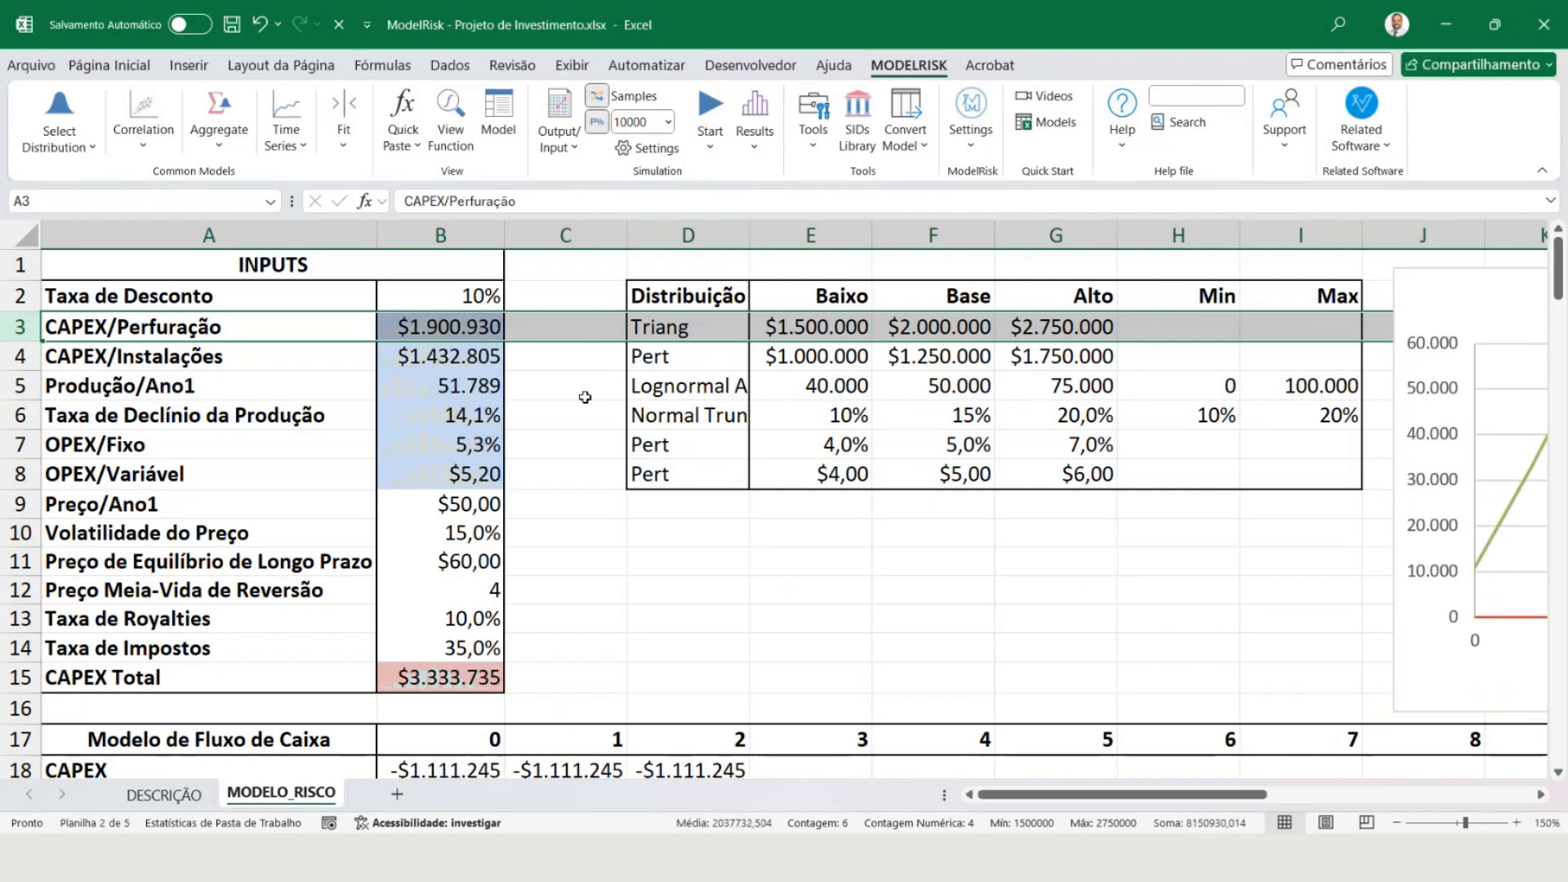
{"action": "key", "text": "F9"}
{"action": "key", "text": "F9"}
{"action": "key", "text": "F9"}
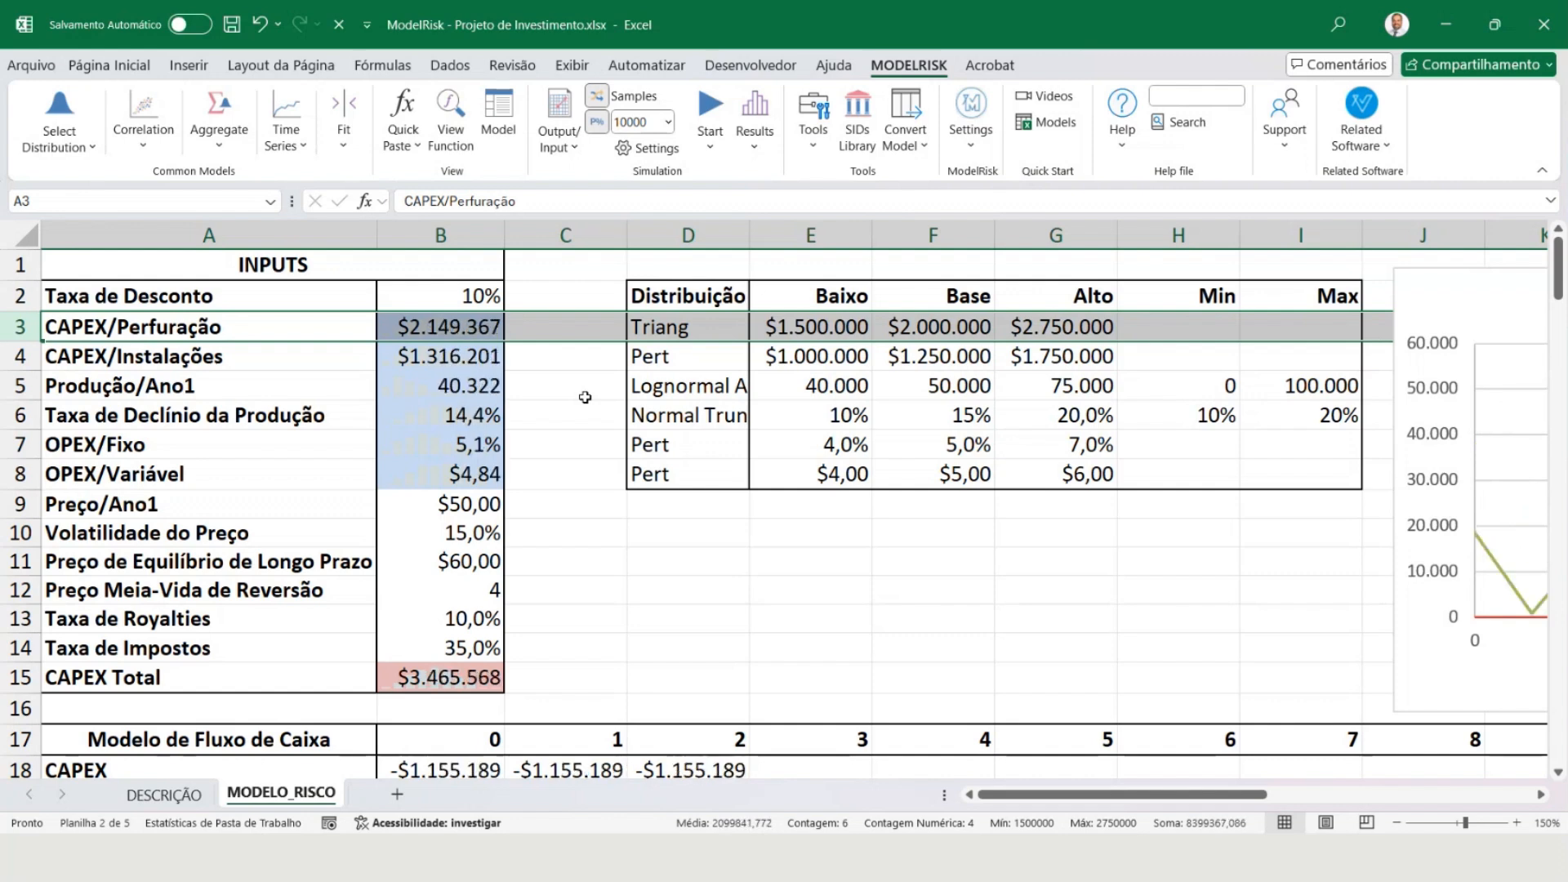
{"action": "key", "text": "F9"}
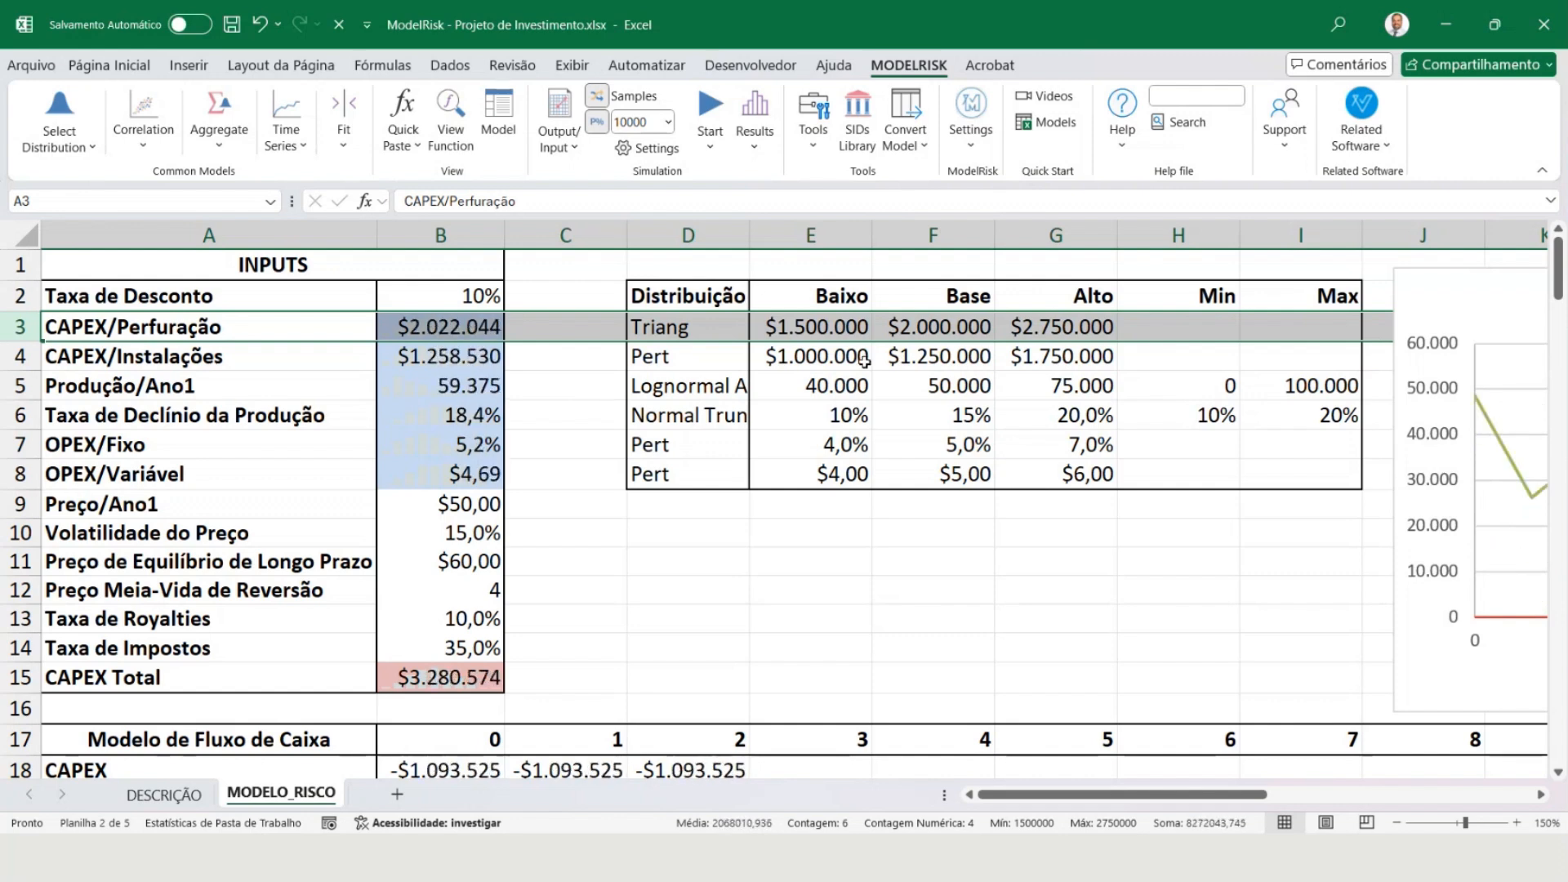
{"action": "left_click_drag", "start_coordinate": [1035, 301], "coordinate": [729, 324]}
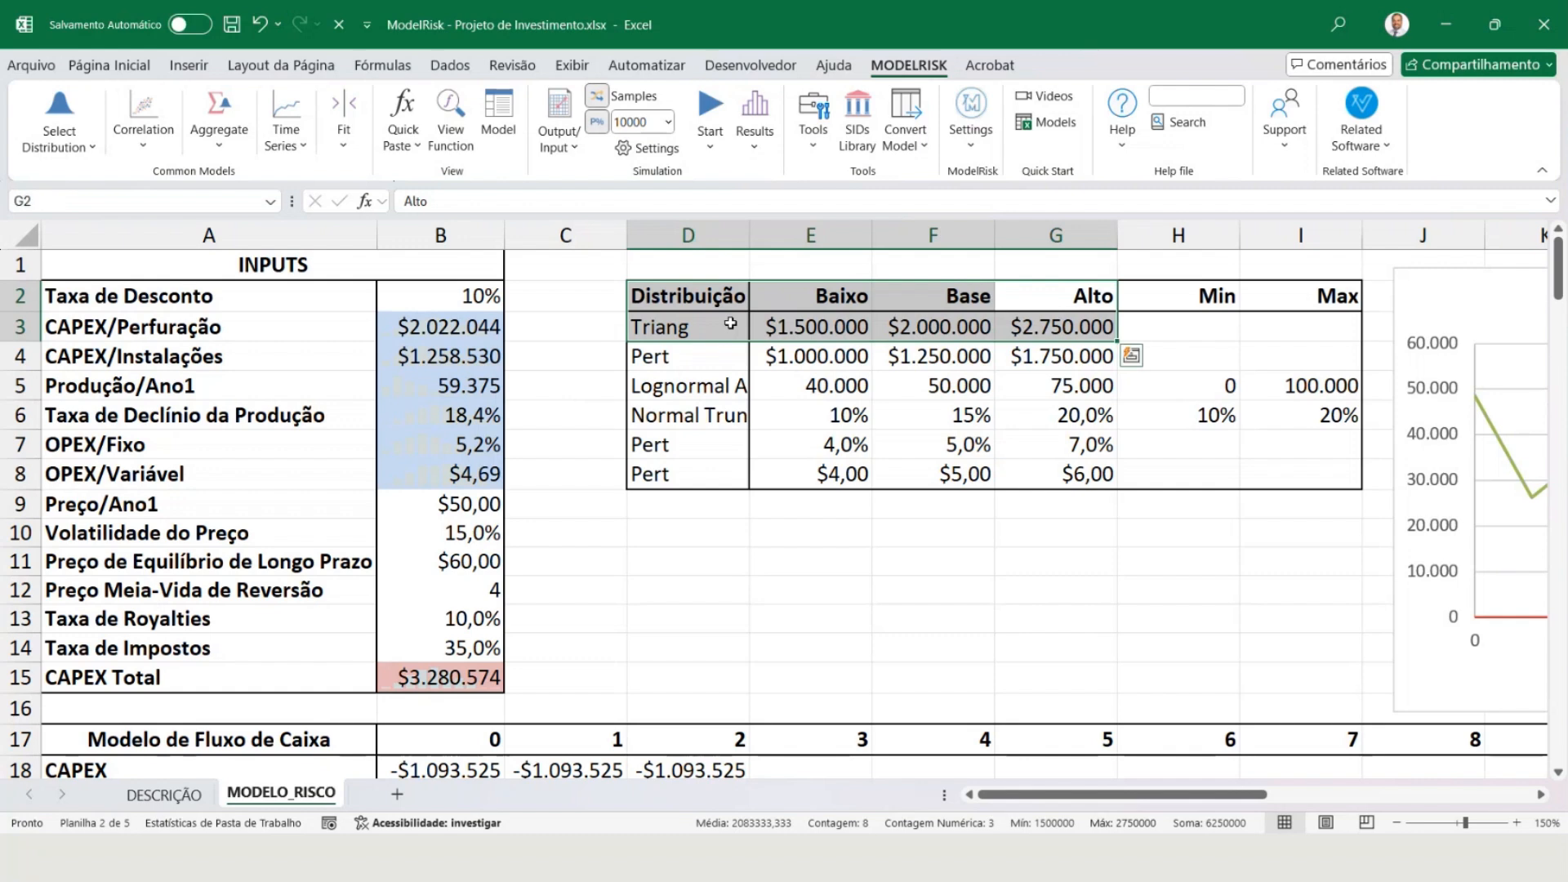
{"action": "left_click", "coordinate": [496, 327]}
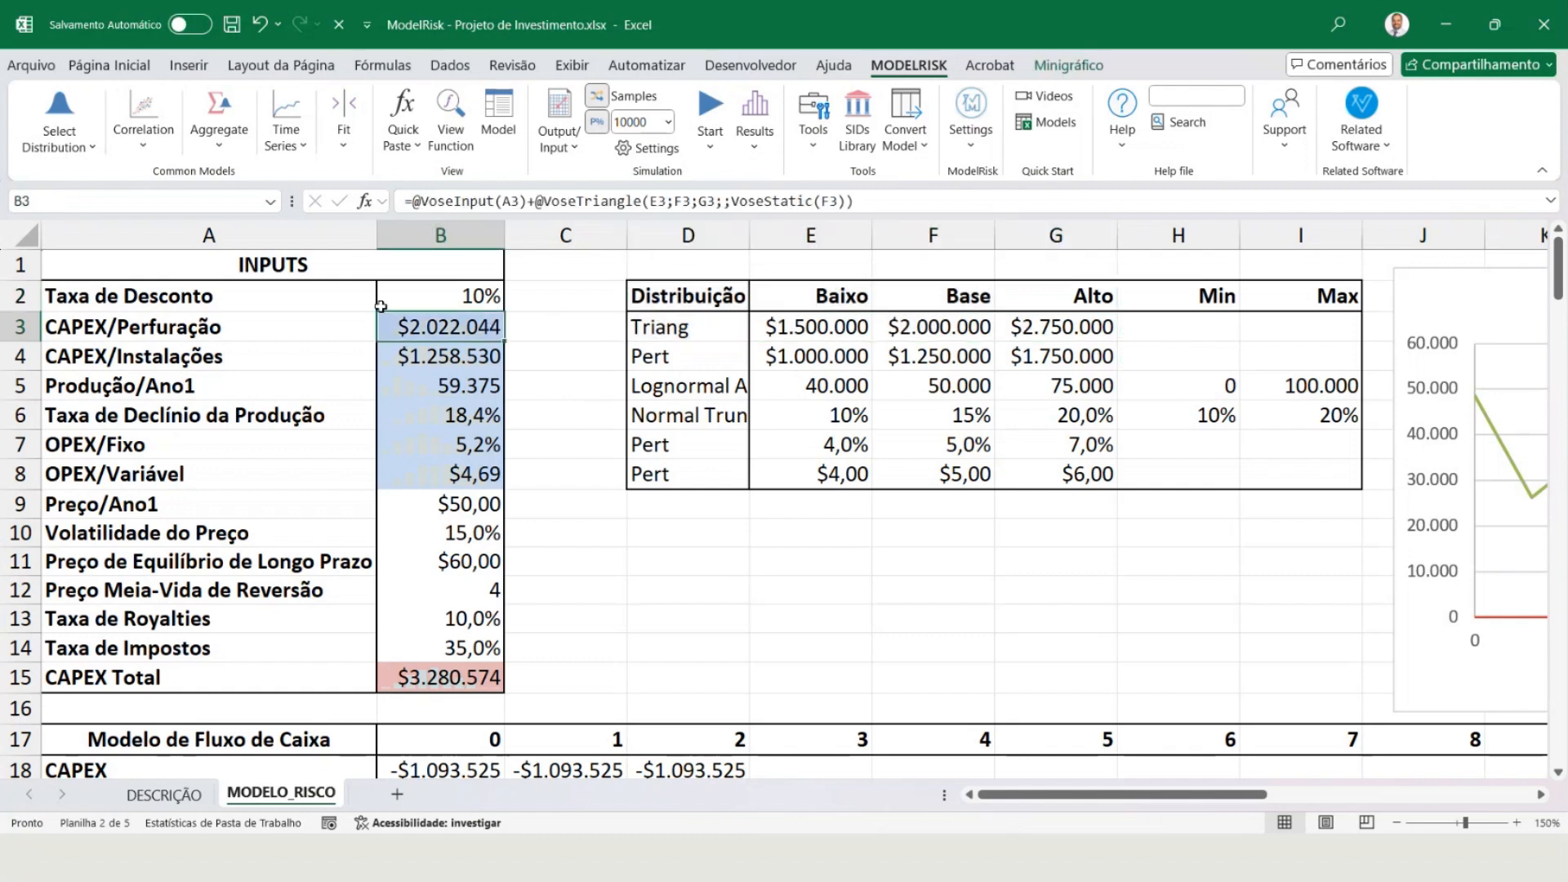
View the ModelRisk PERT distribution behind the CAPEX/Instalações value in B4, and close its Distribution details window.
{"action": "left_click", "coordinate": [420, 359]}
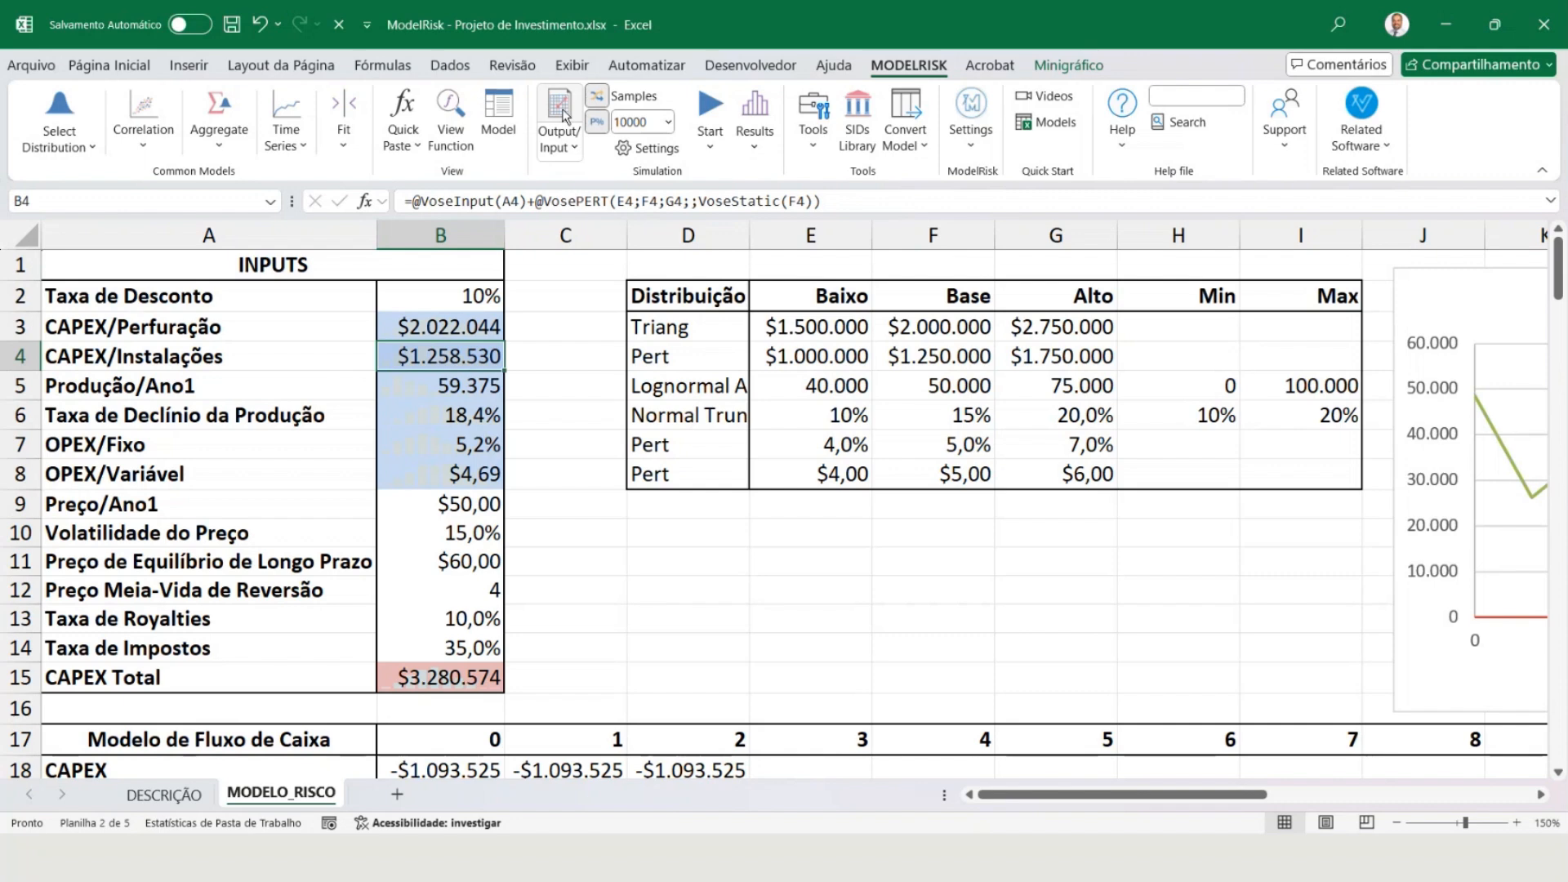
{"action": "left_click", "coordinate": [451, 115]}
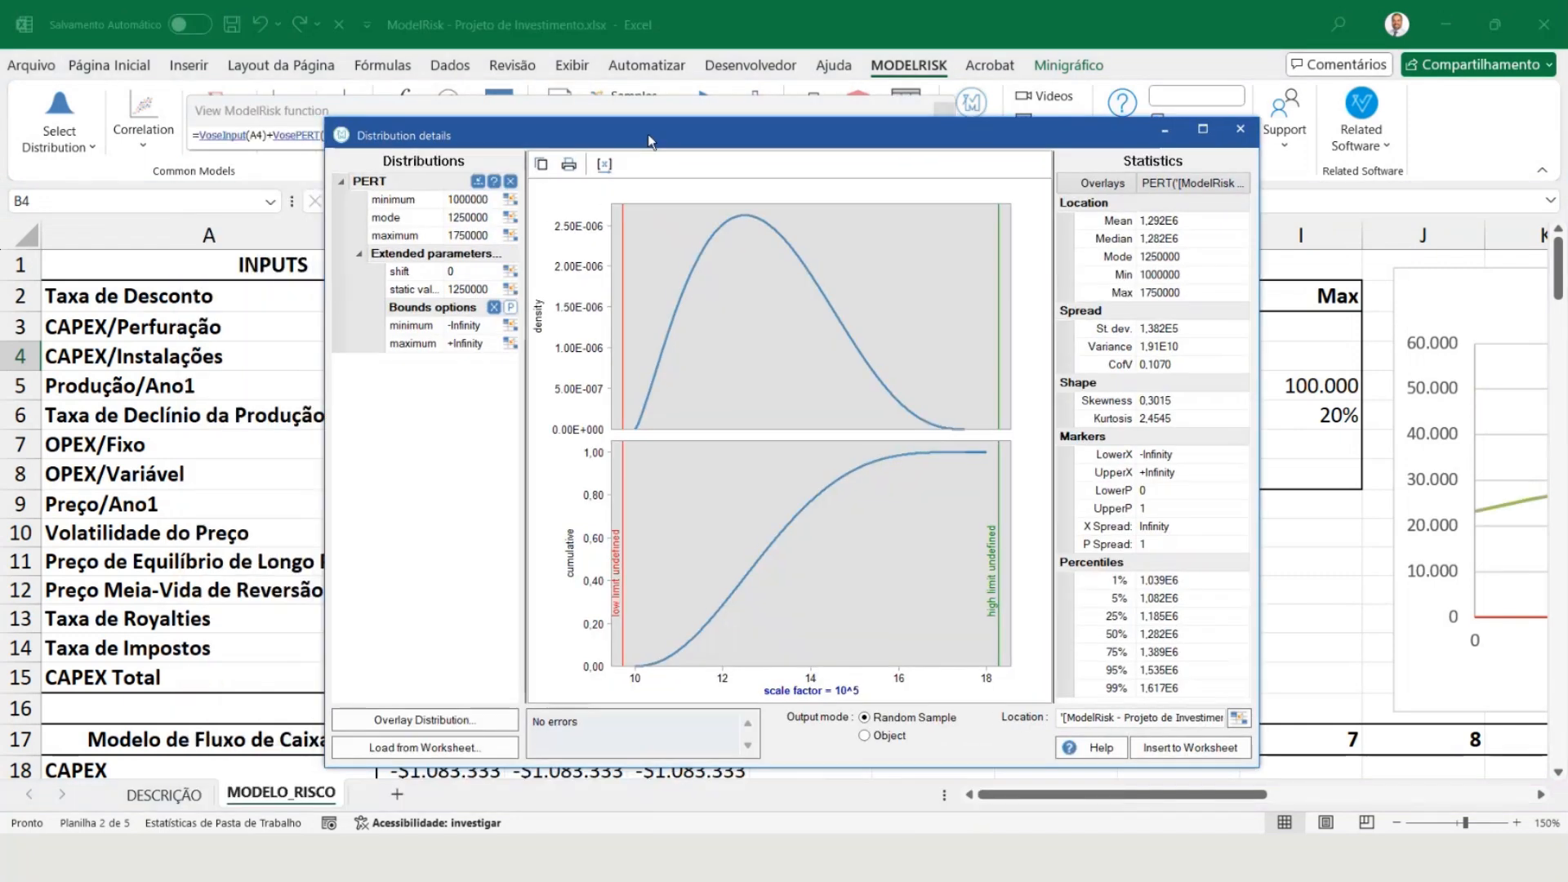
{"action": "left_click_drag", "start_coordinate": [648, 134], "coordinate": [880, 193]}
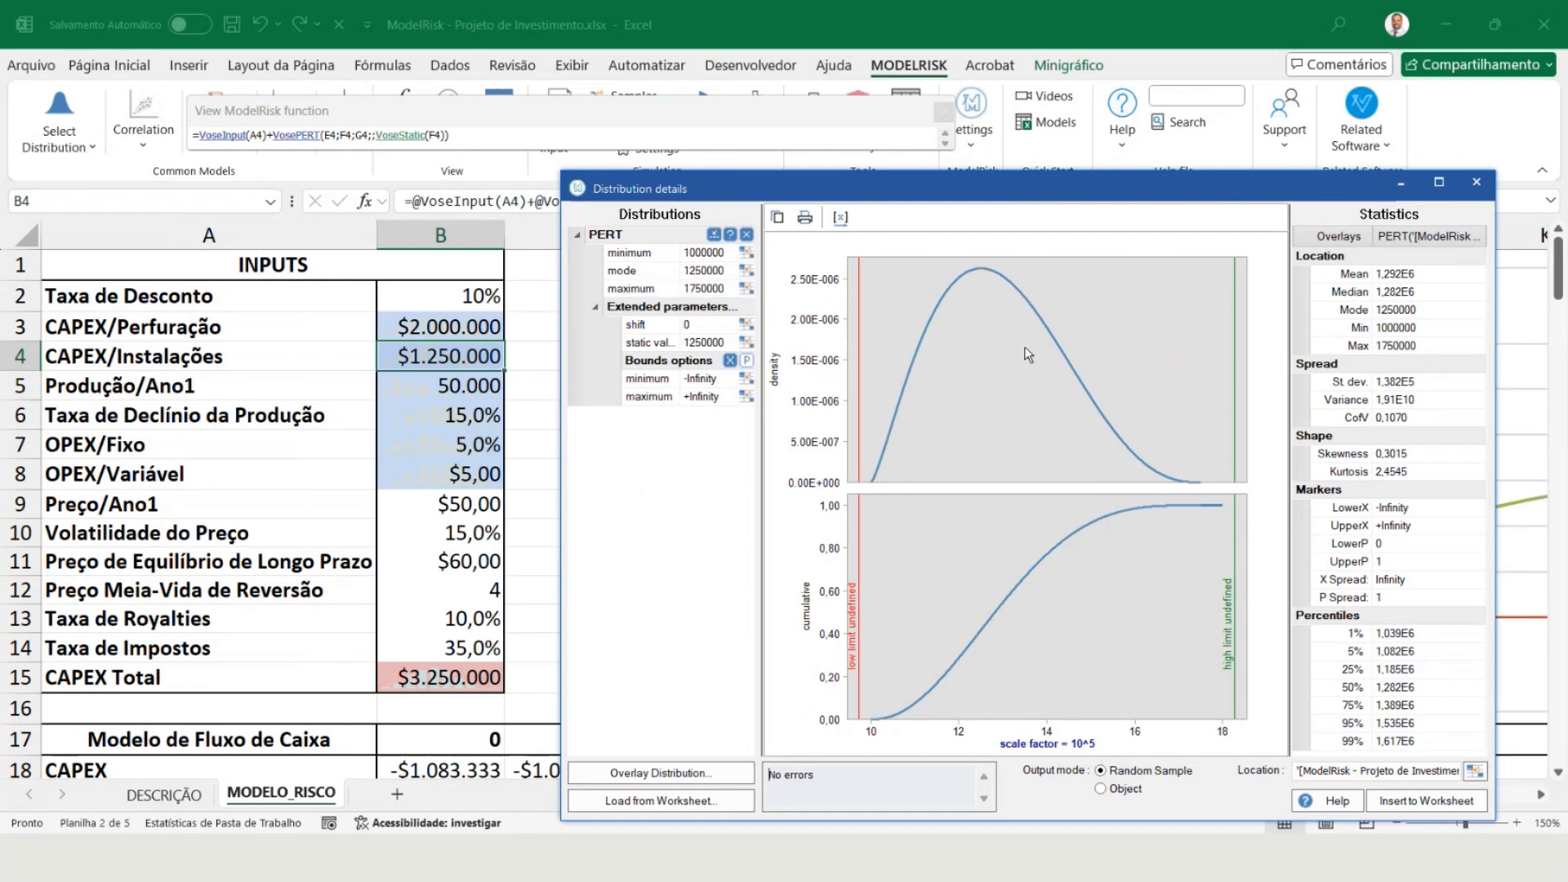
{"action": "left_click", "coordinate": [1475, 183]}
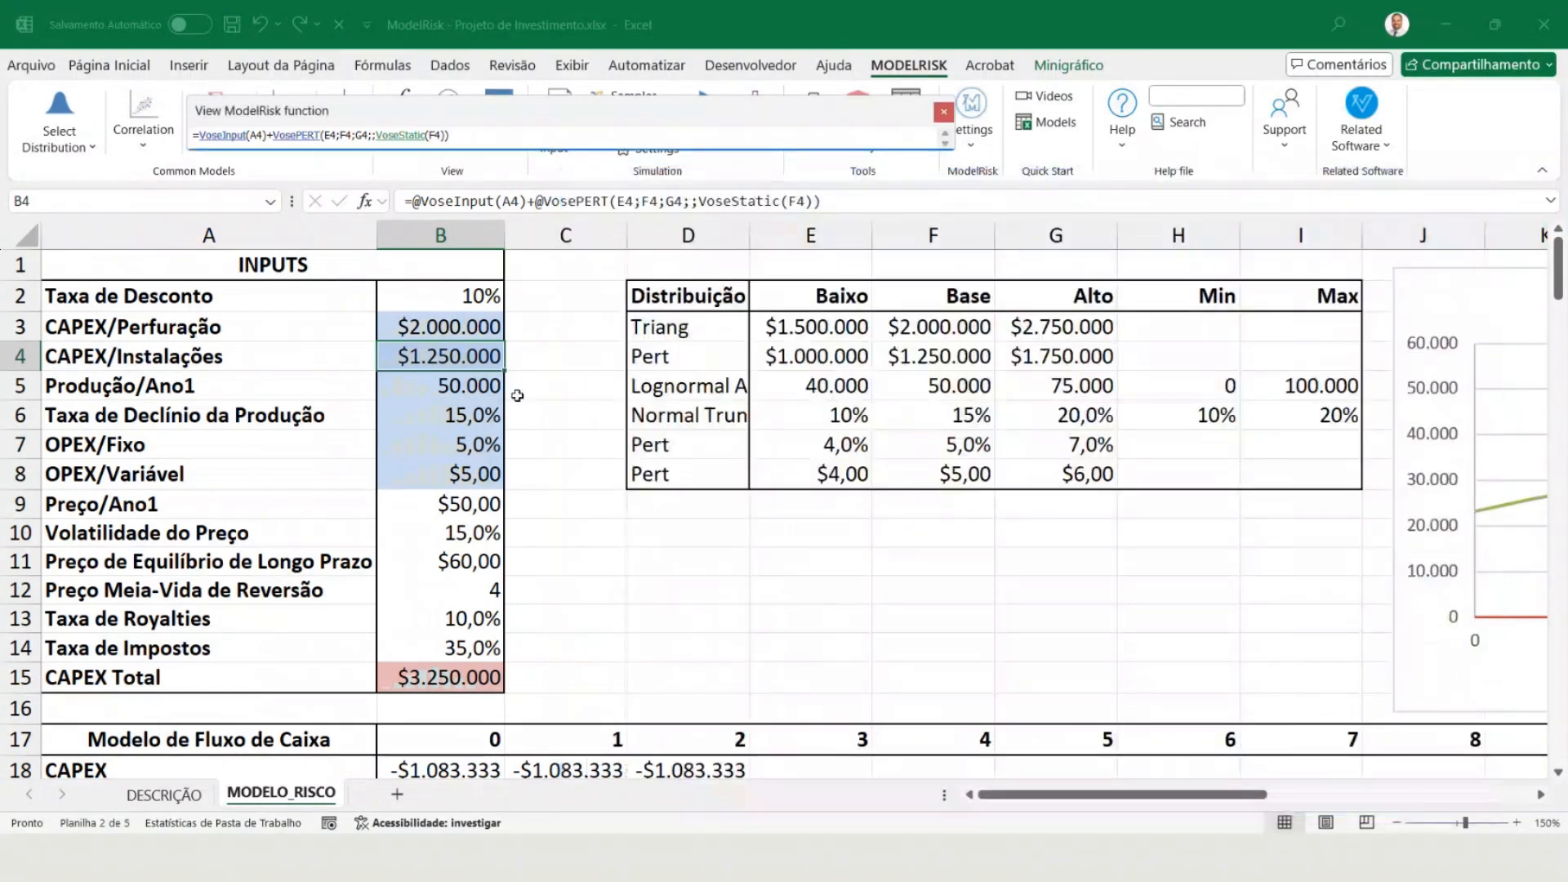
Review the Produção/Ano1 formula in B5 against its Baixo, Base and Alto values in E5:G5 and its Min and Max bounds in H5:I5.
{"action": "key", "text": "Down"}
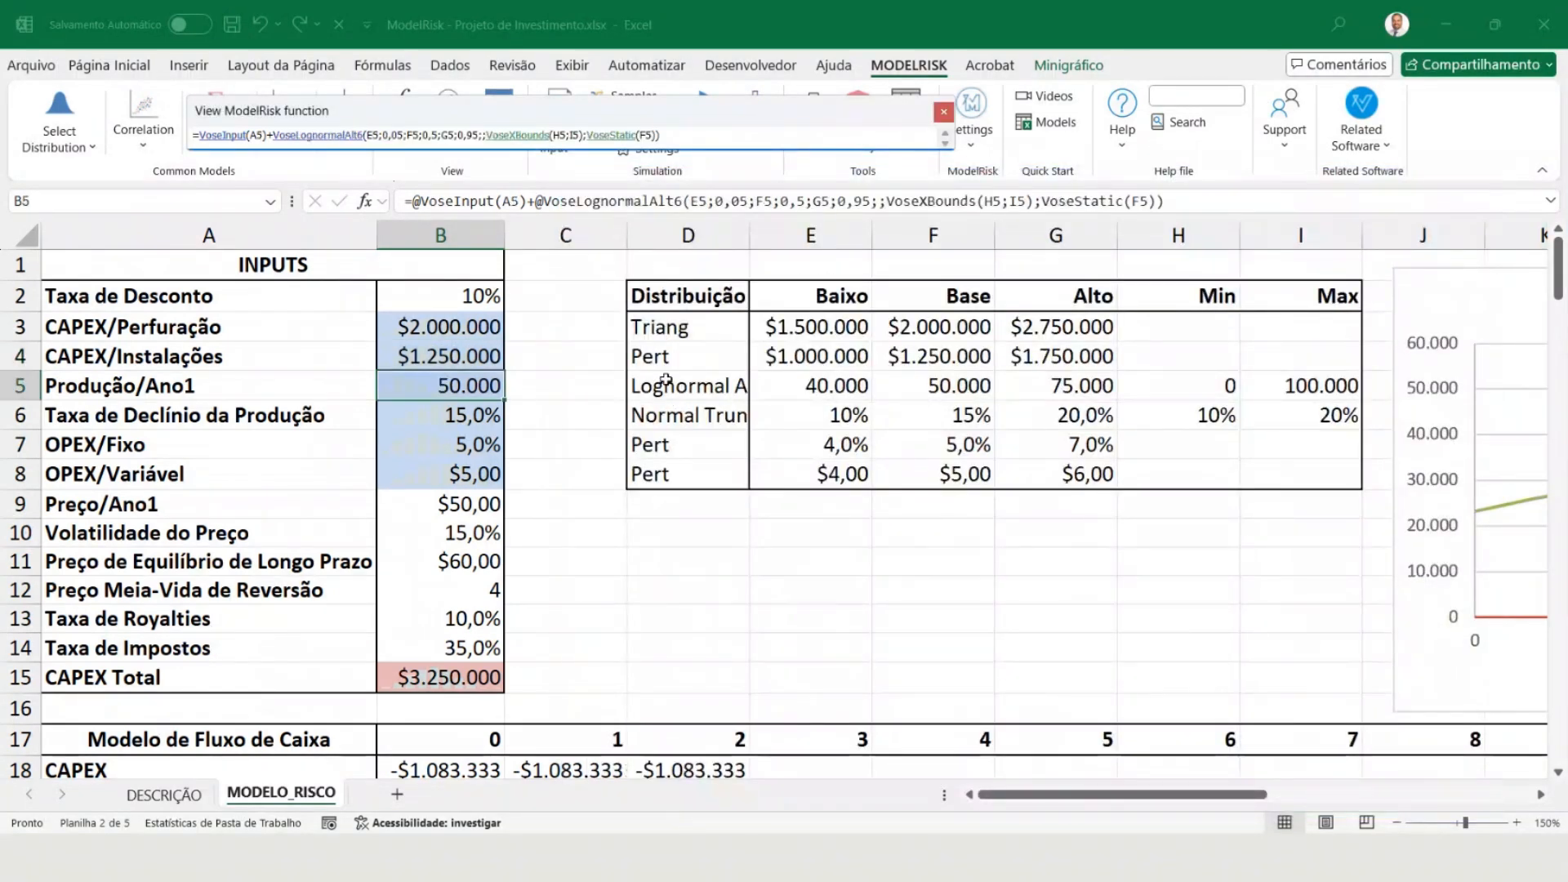
{"action": "left_click_drag", "start_coordinate": [658, 326], "coordinate": [657, 444]}
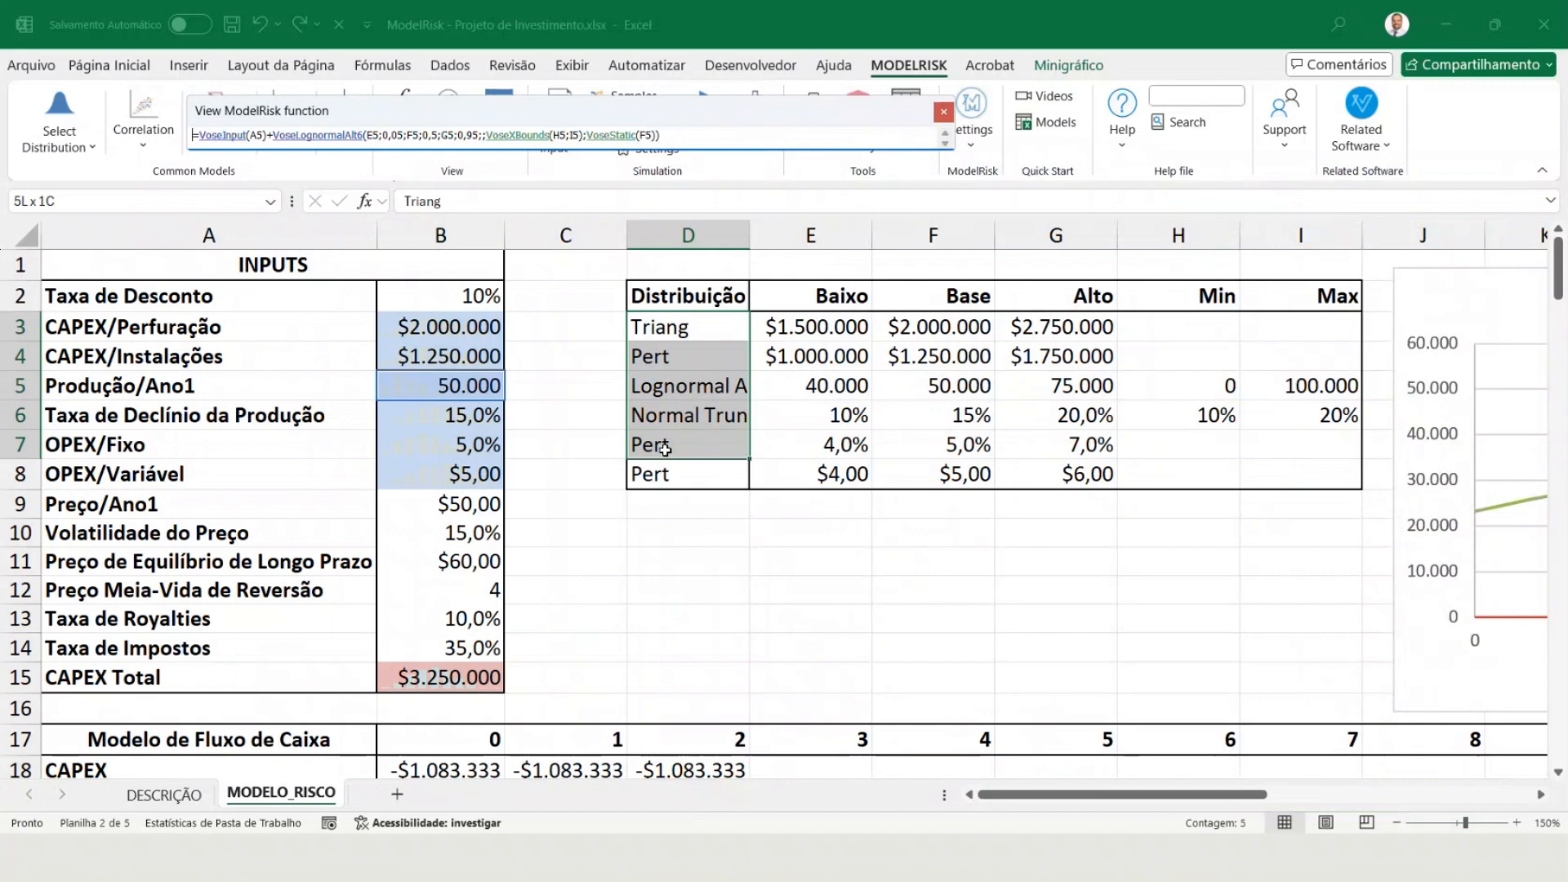
{"action": "left_click", "coordinate": [122, 385]}
{"action": "left_click", "coordinate": [435, 391]}
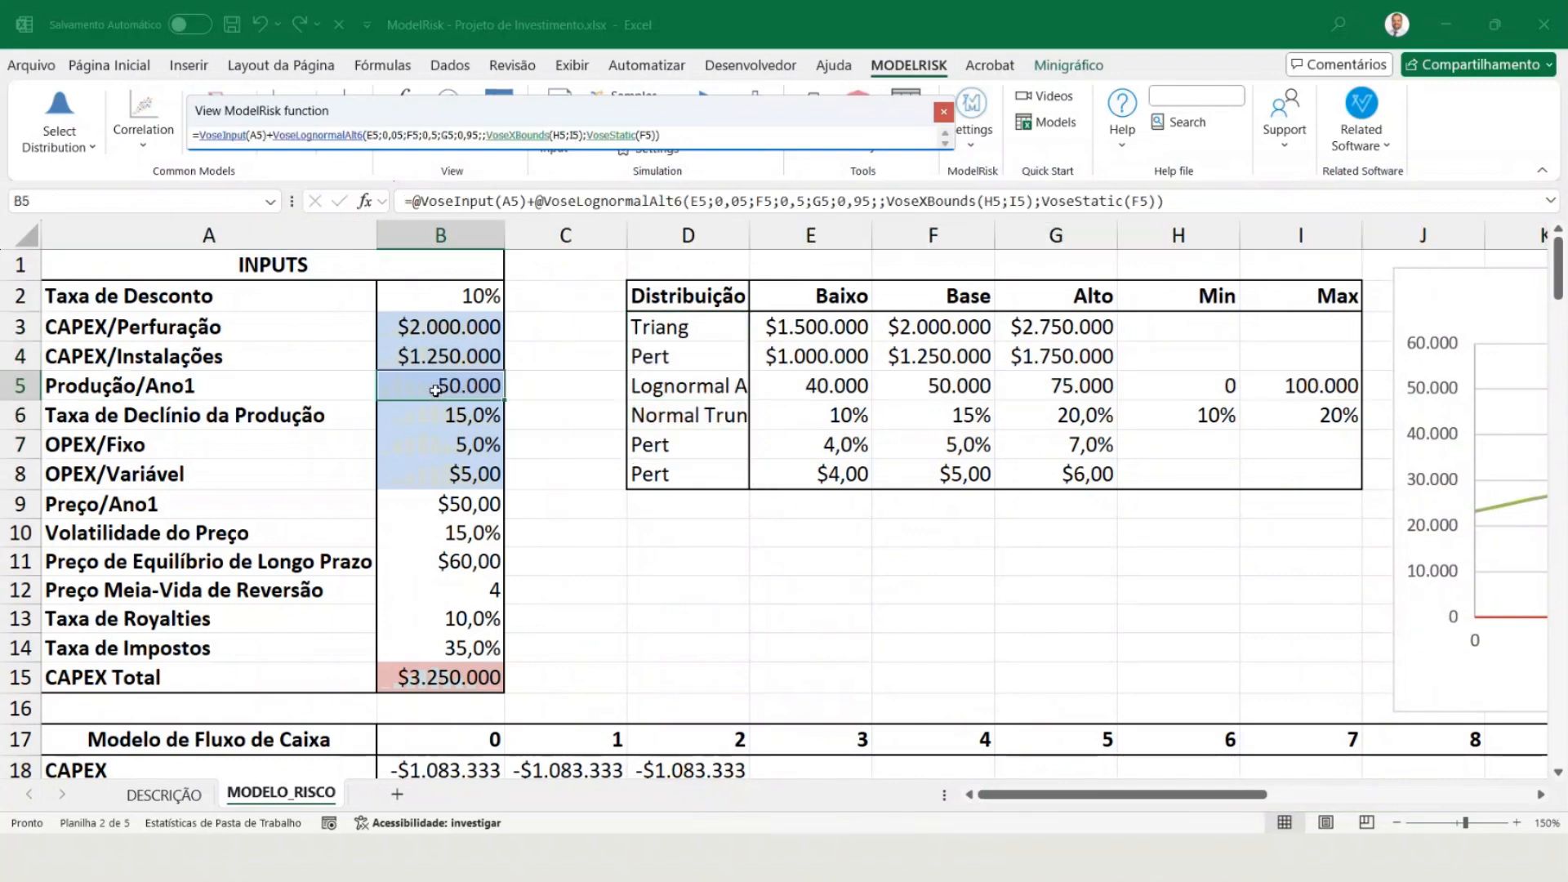
{"action": "left_click_drag", "start_coordinate": [817, 386], "coordinate": [1066, 377]}
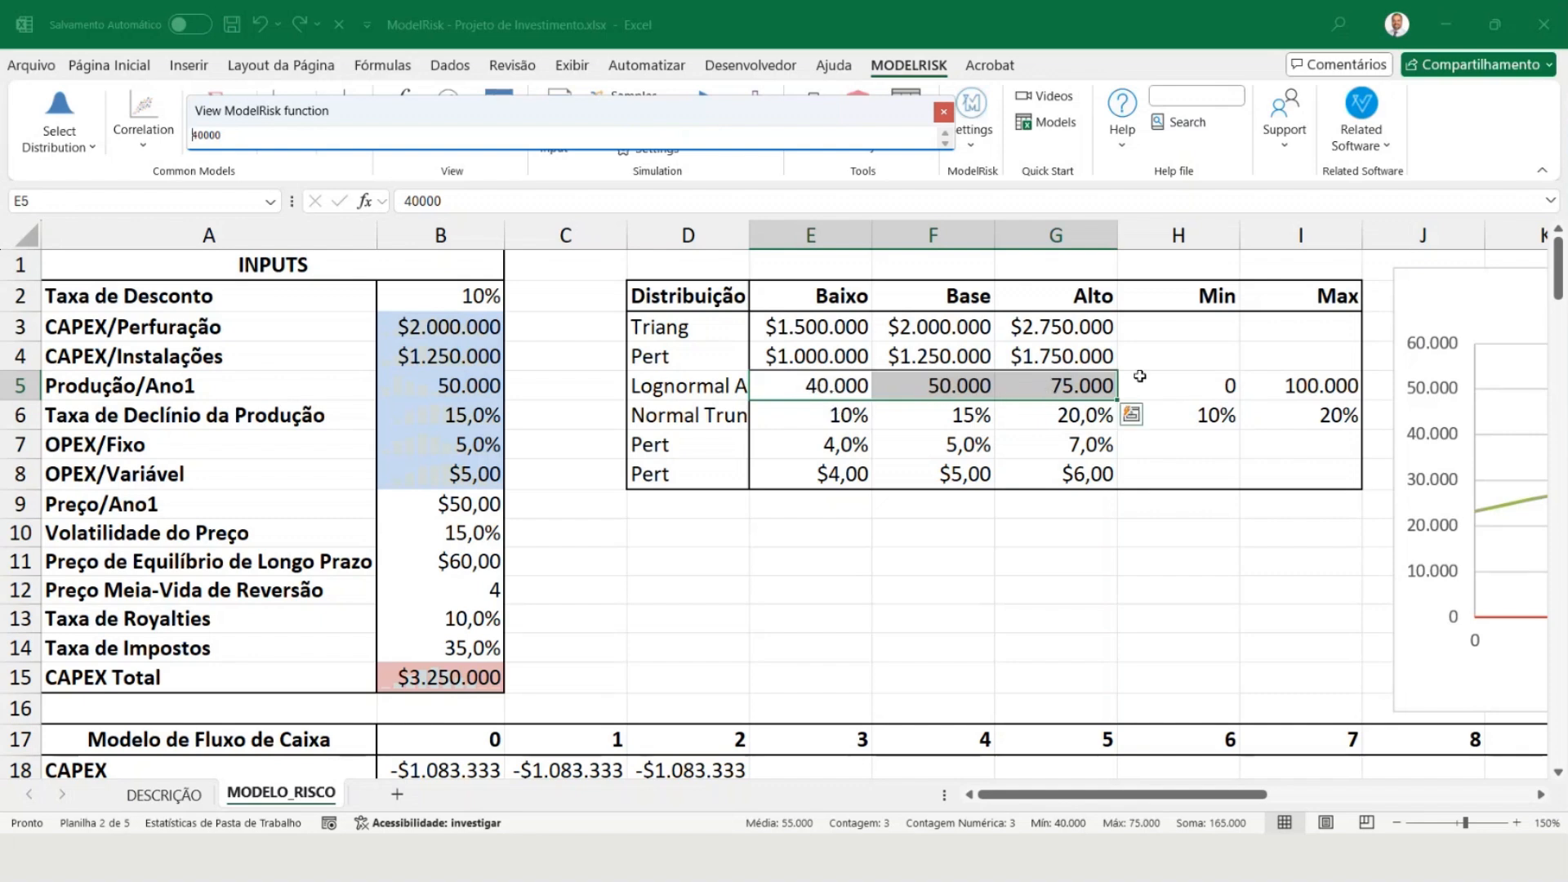
{"action": "left_click_drag", "start_coordinate": [1143, 380], "coordinate": [1282, 385]}
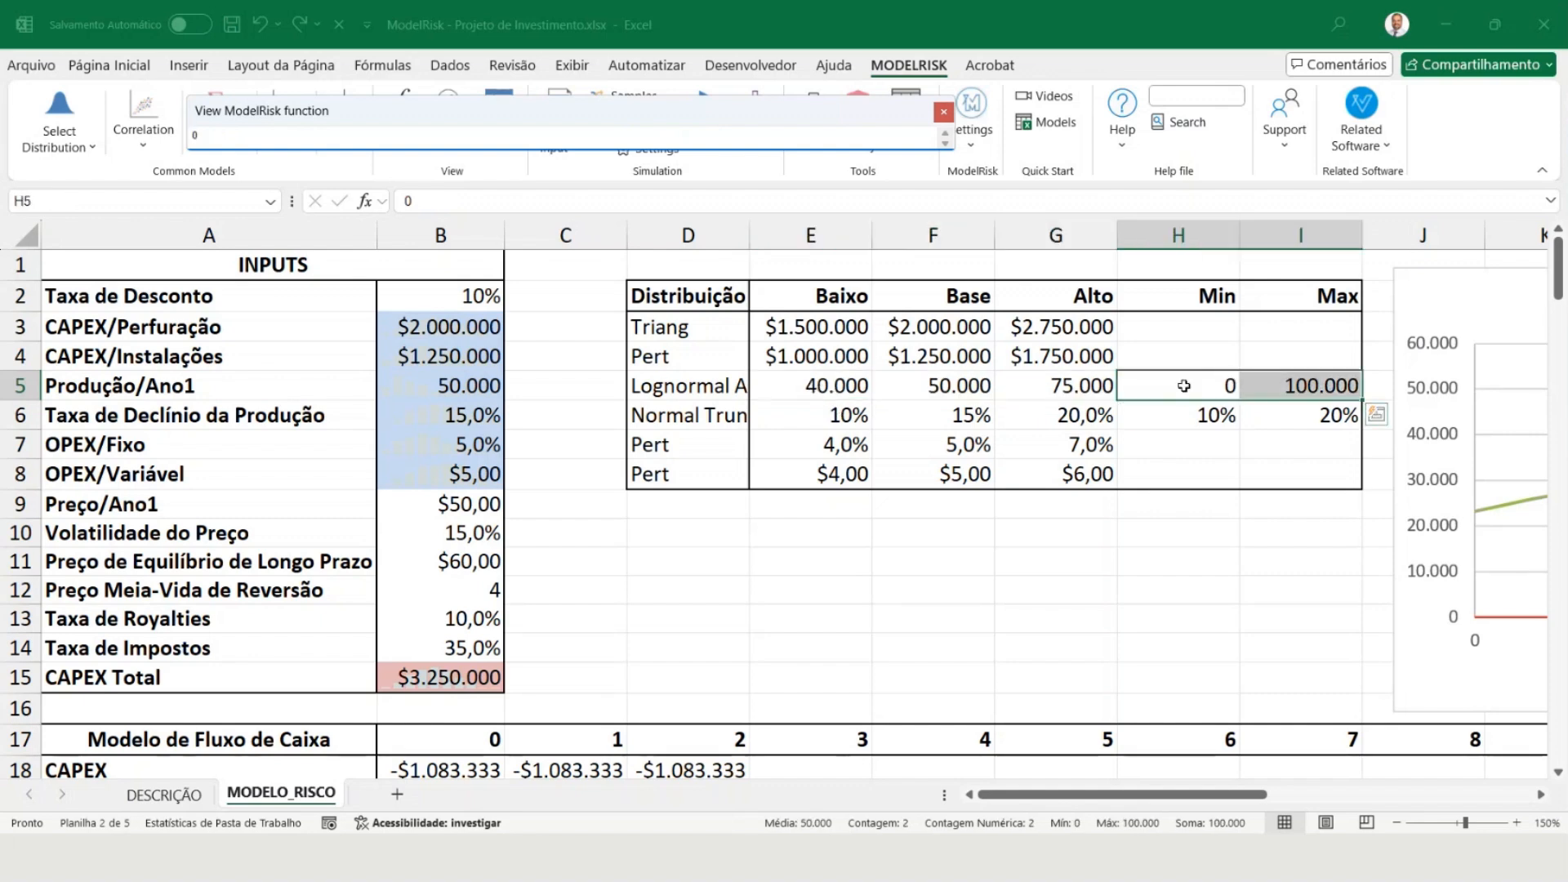
{"action": "left_click", "coordinate": [461, 388]}
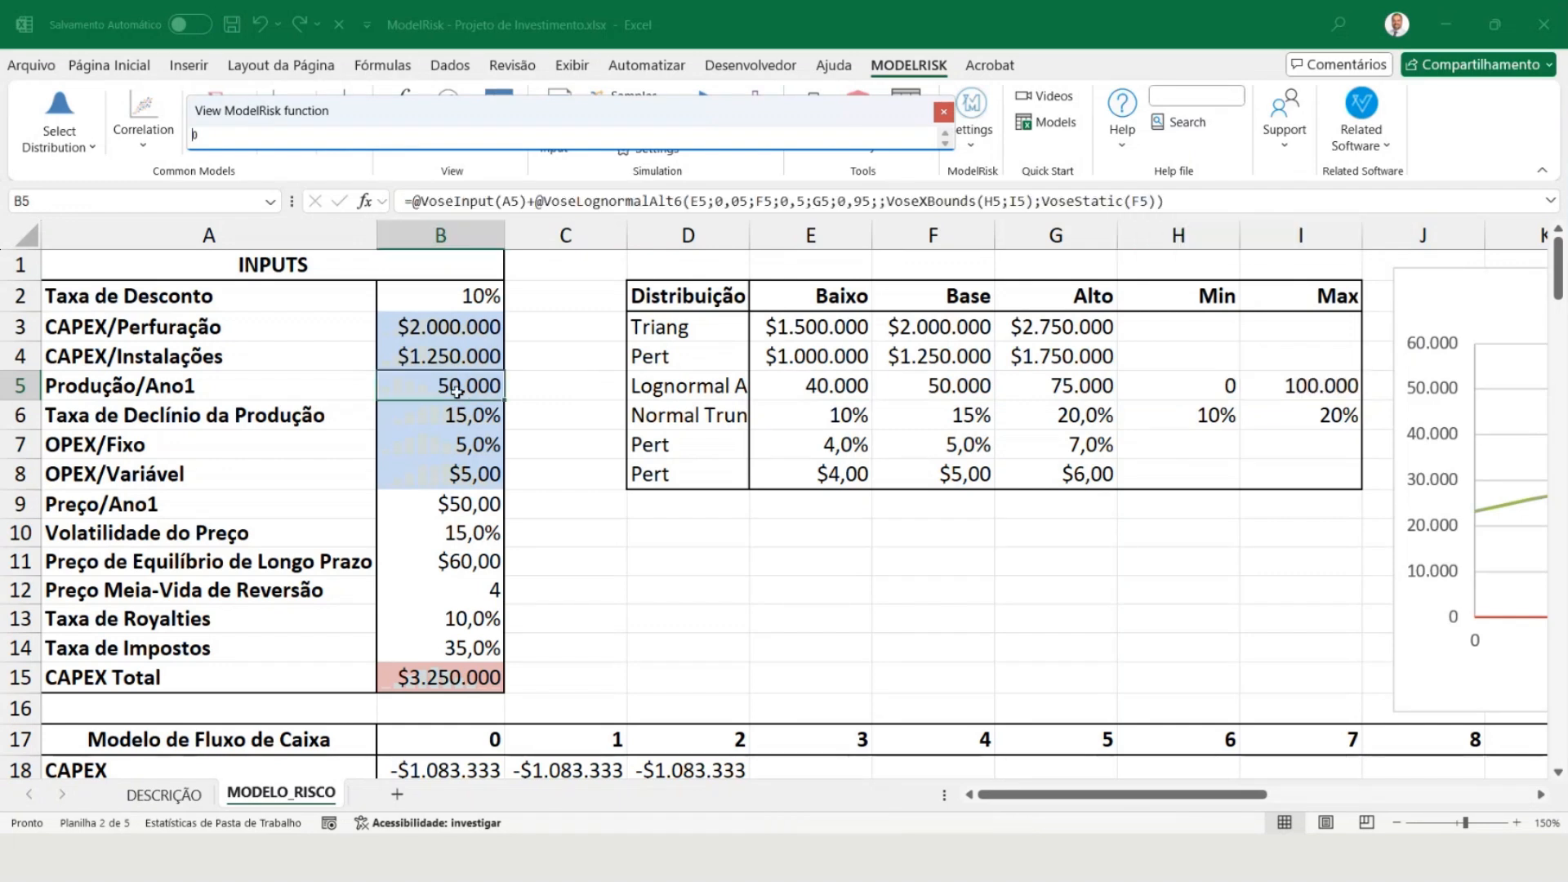
{"action": "left_click", "coordinate": [943, 112]}
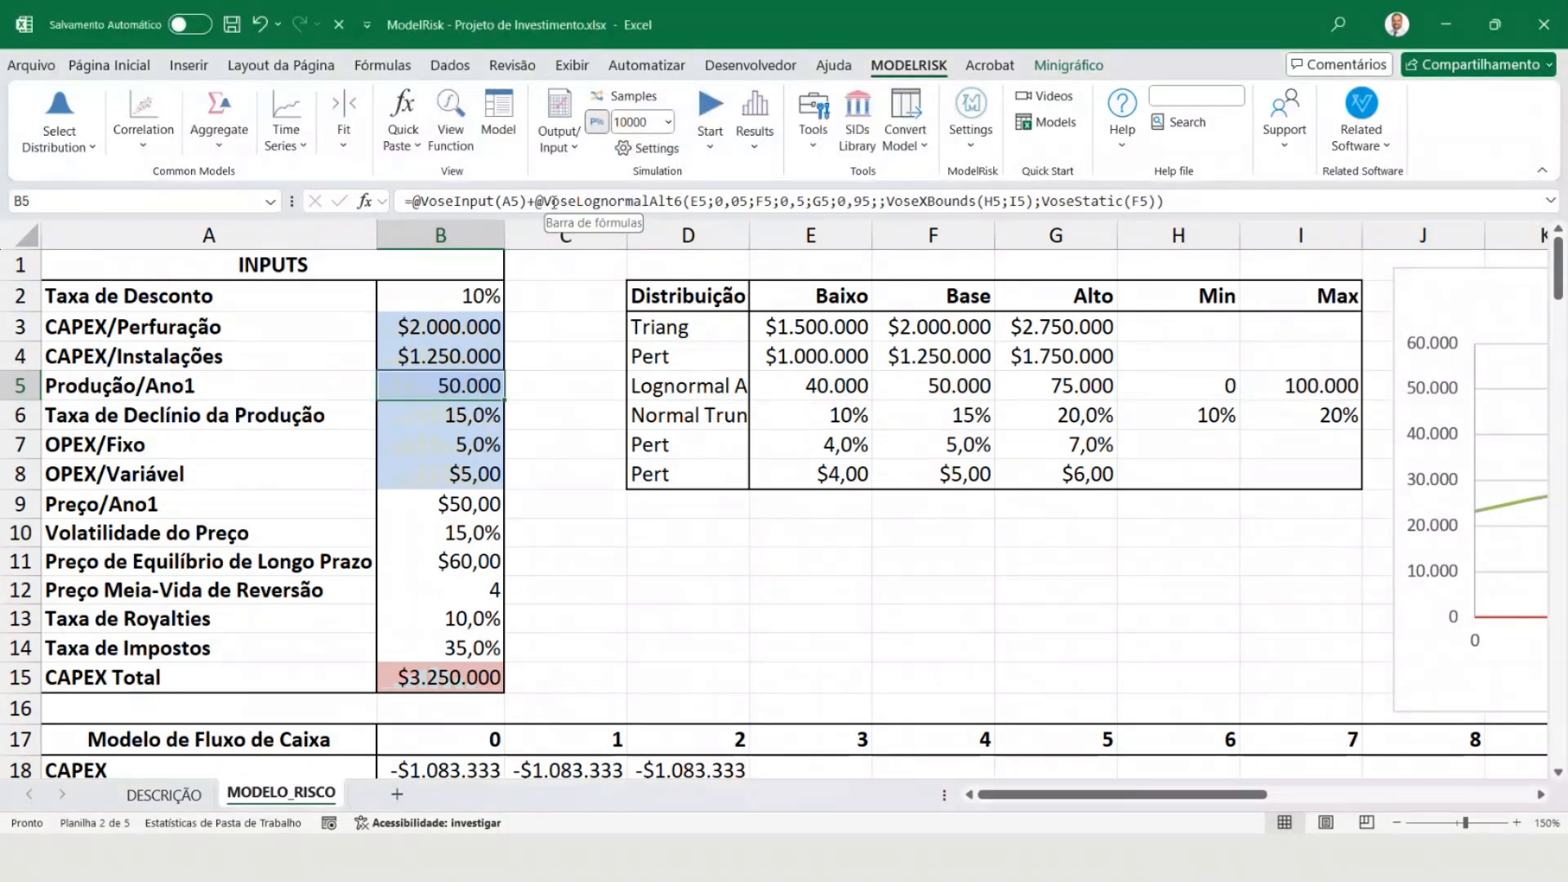
View the ModelRisk LognormalAlt6 distribution behind Produção/Ano1 in B5 and inspect its value1, probability1 and probability3 parameters.
{"action": "left_click", "coordinate": [449, 114]}
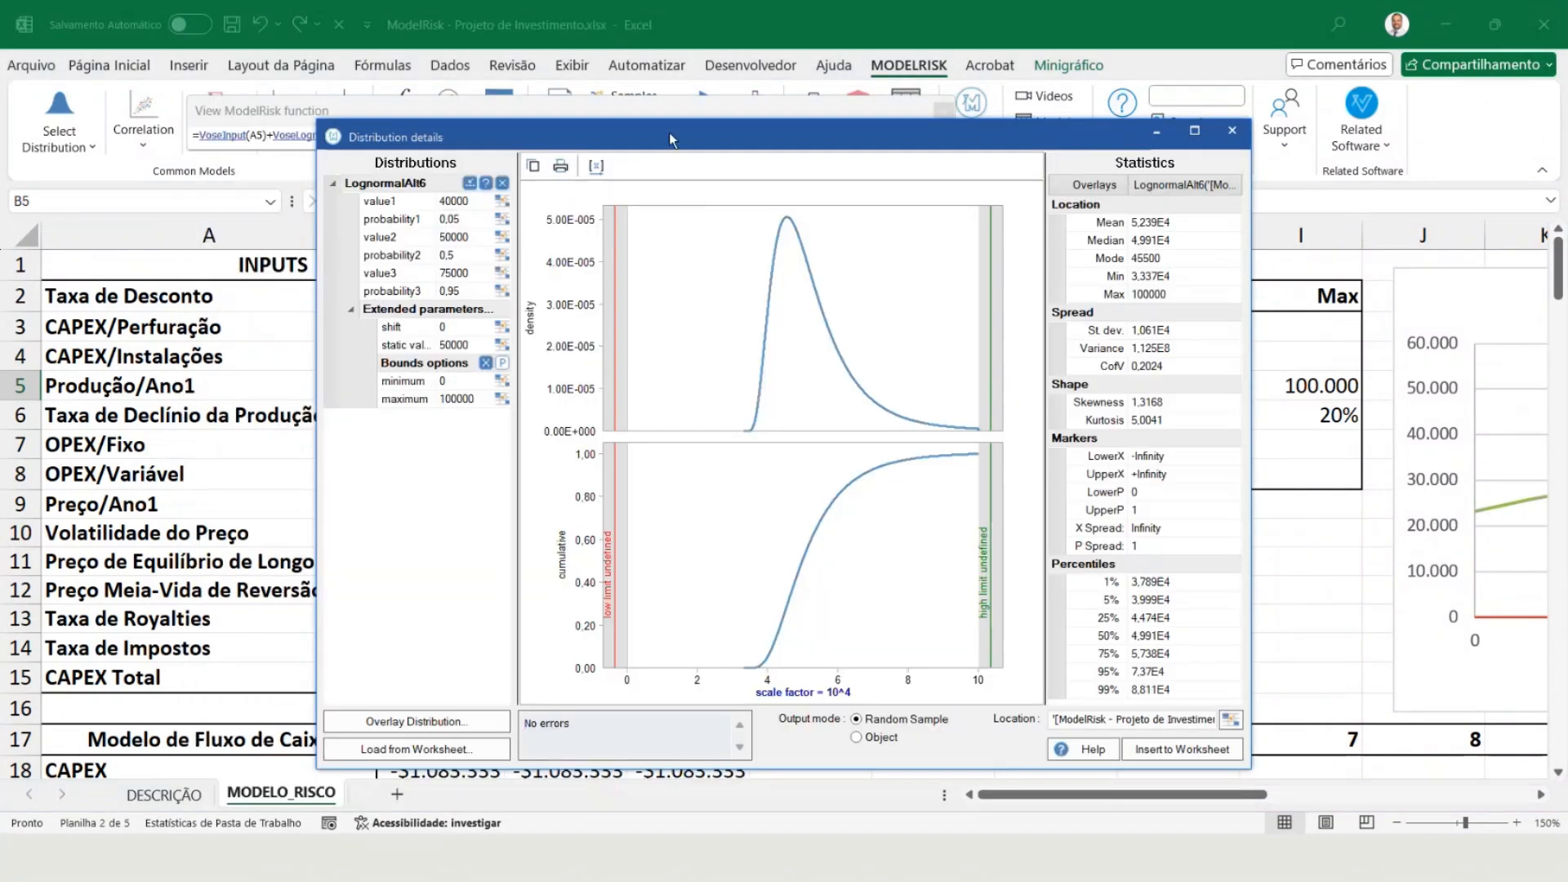
{"action": "left_click_drag", "start_coordinate": [670, 139], "coordinate": [913, 145]}
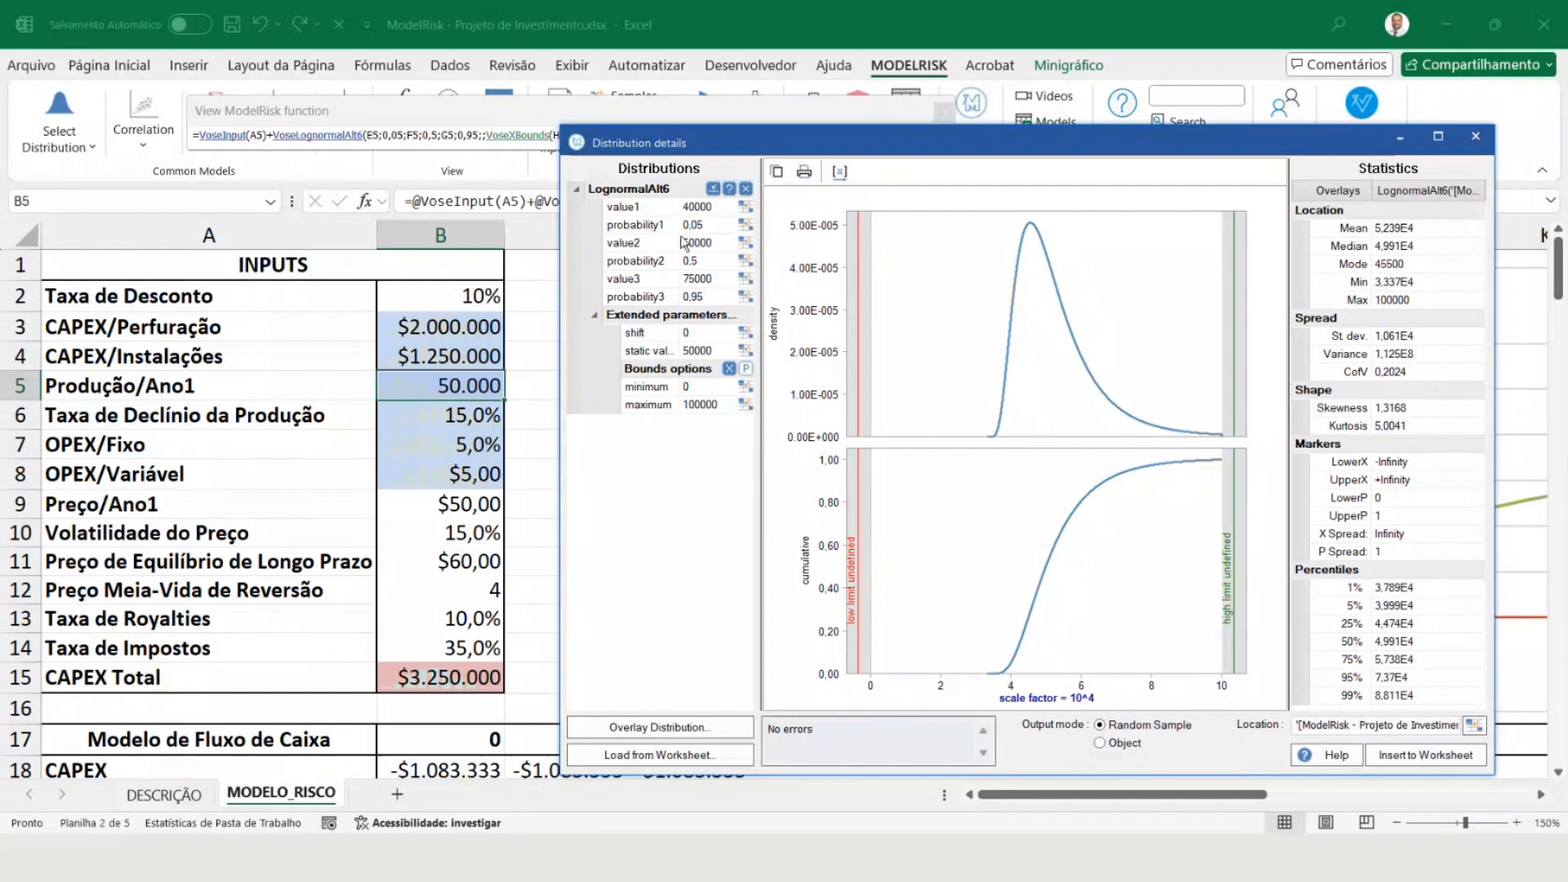
{"action": "left_click_drag", "start_coordinate": [689, 150], "coordinate": [666, 423]}
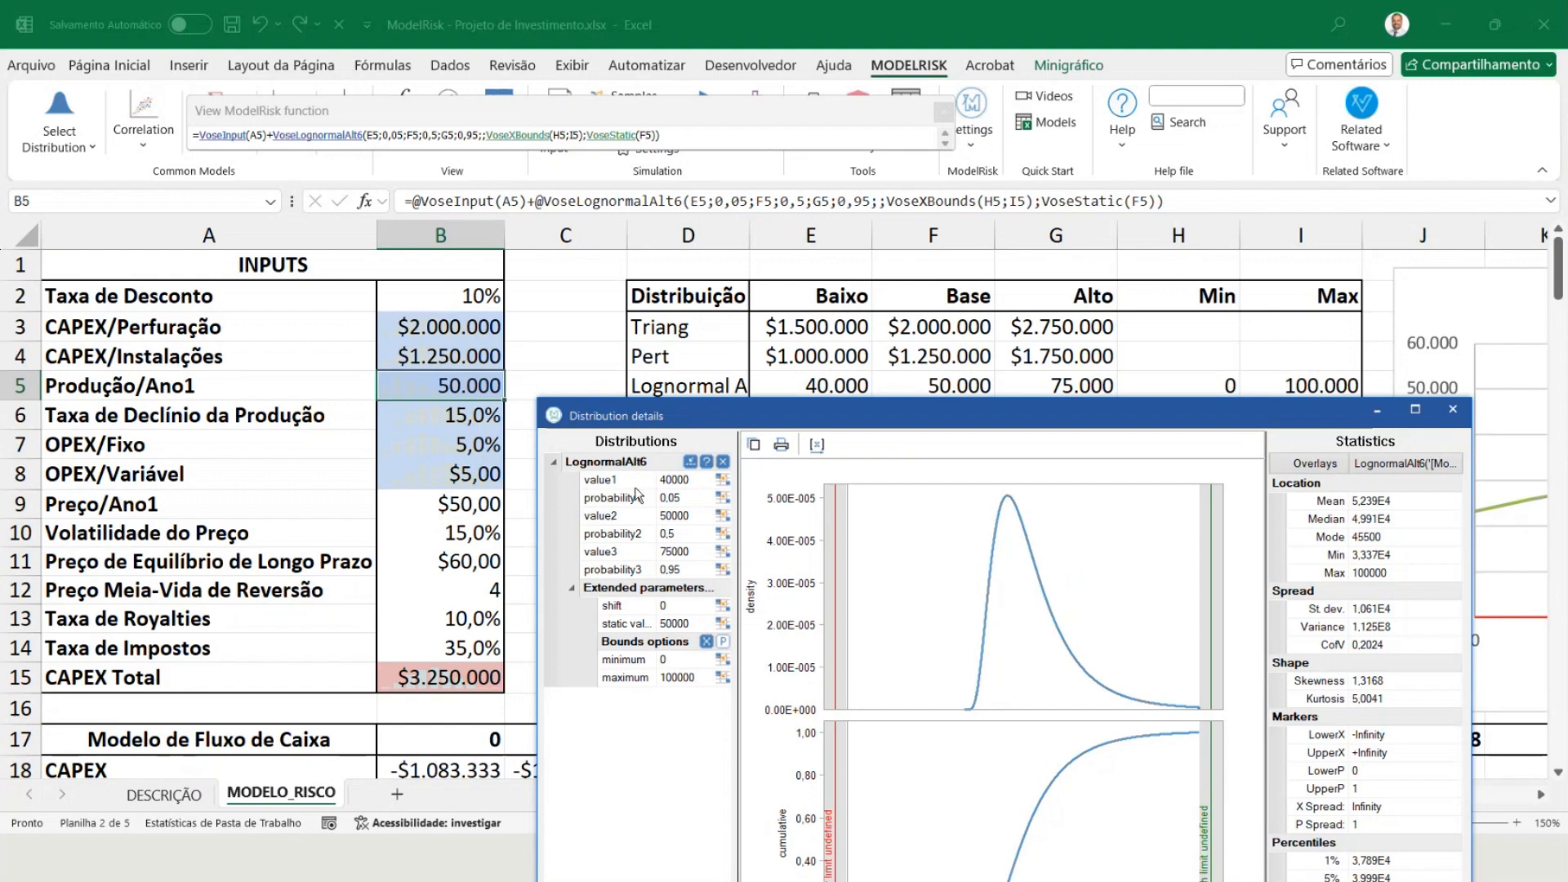
{"action": "left_click", "coordinate": [682, 481]}
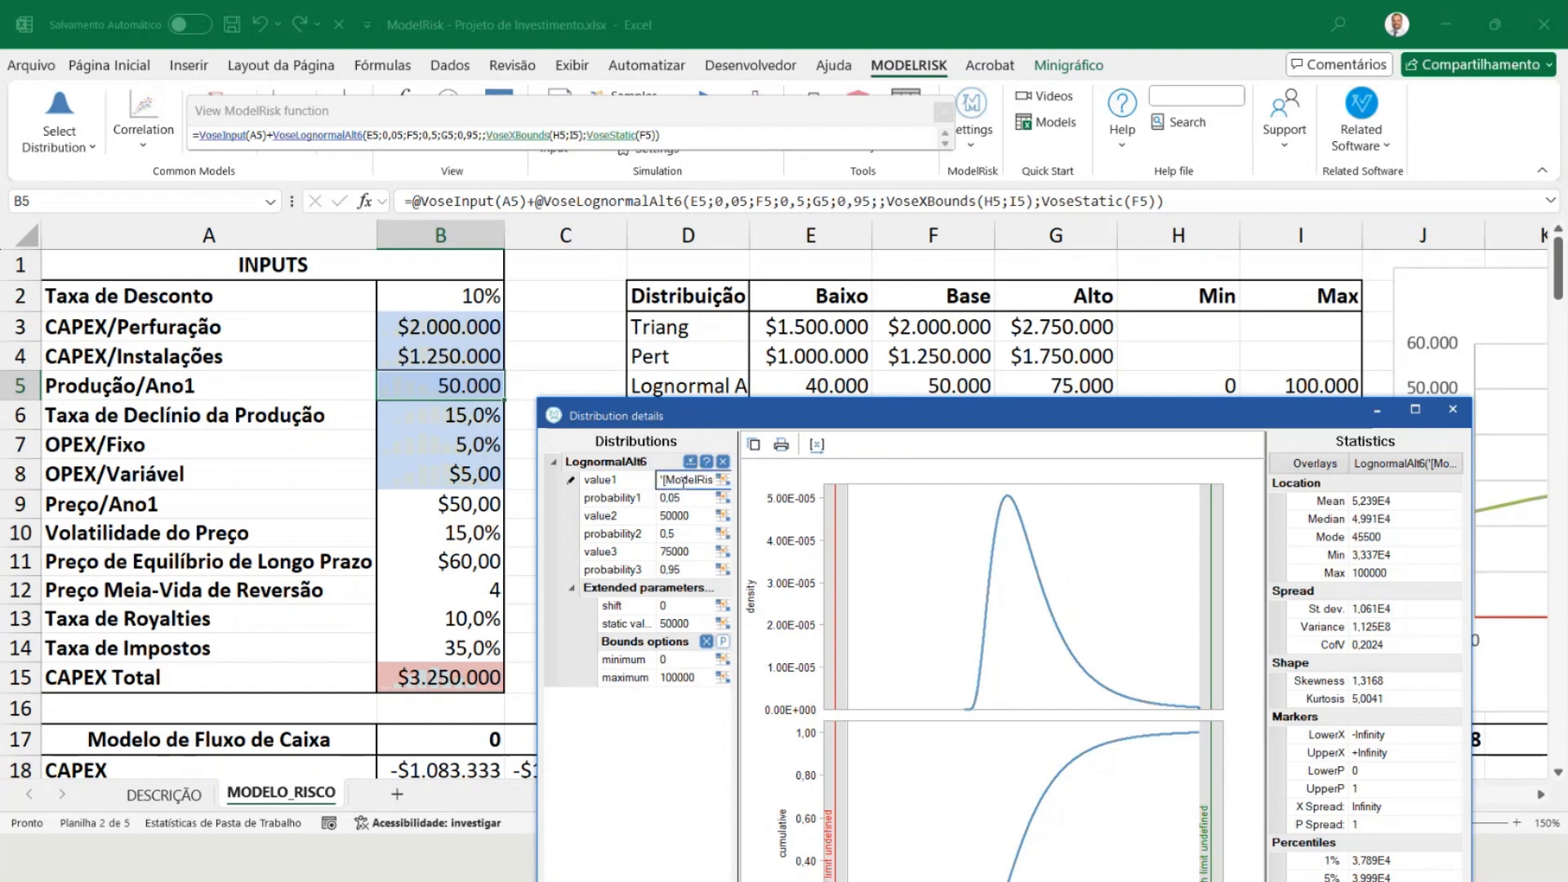
{"action": "left_click", "coordinate": [678, 499]}
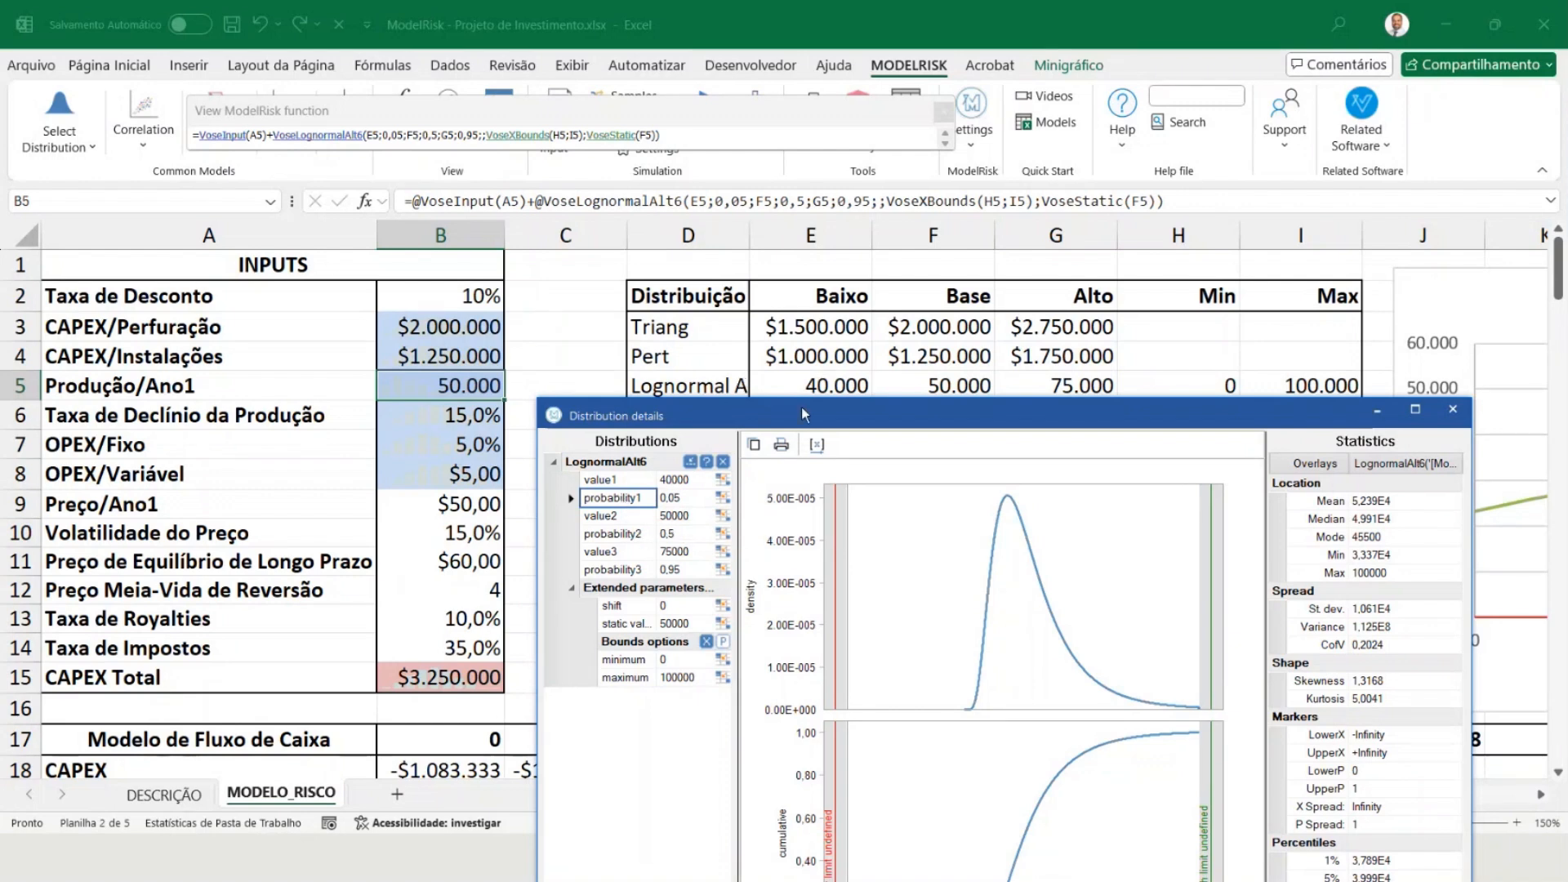
{"action": "left_click_drag", "start_coordinate": [801, 407], "coordinate": [792, 411]}
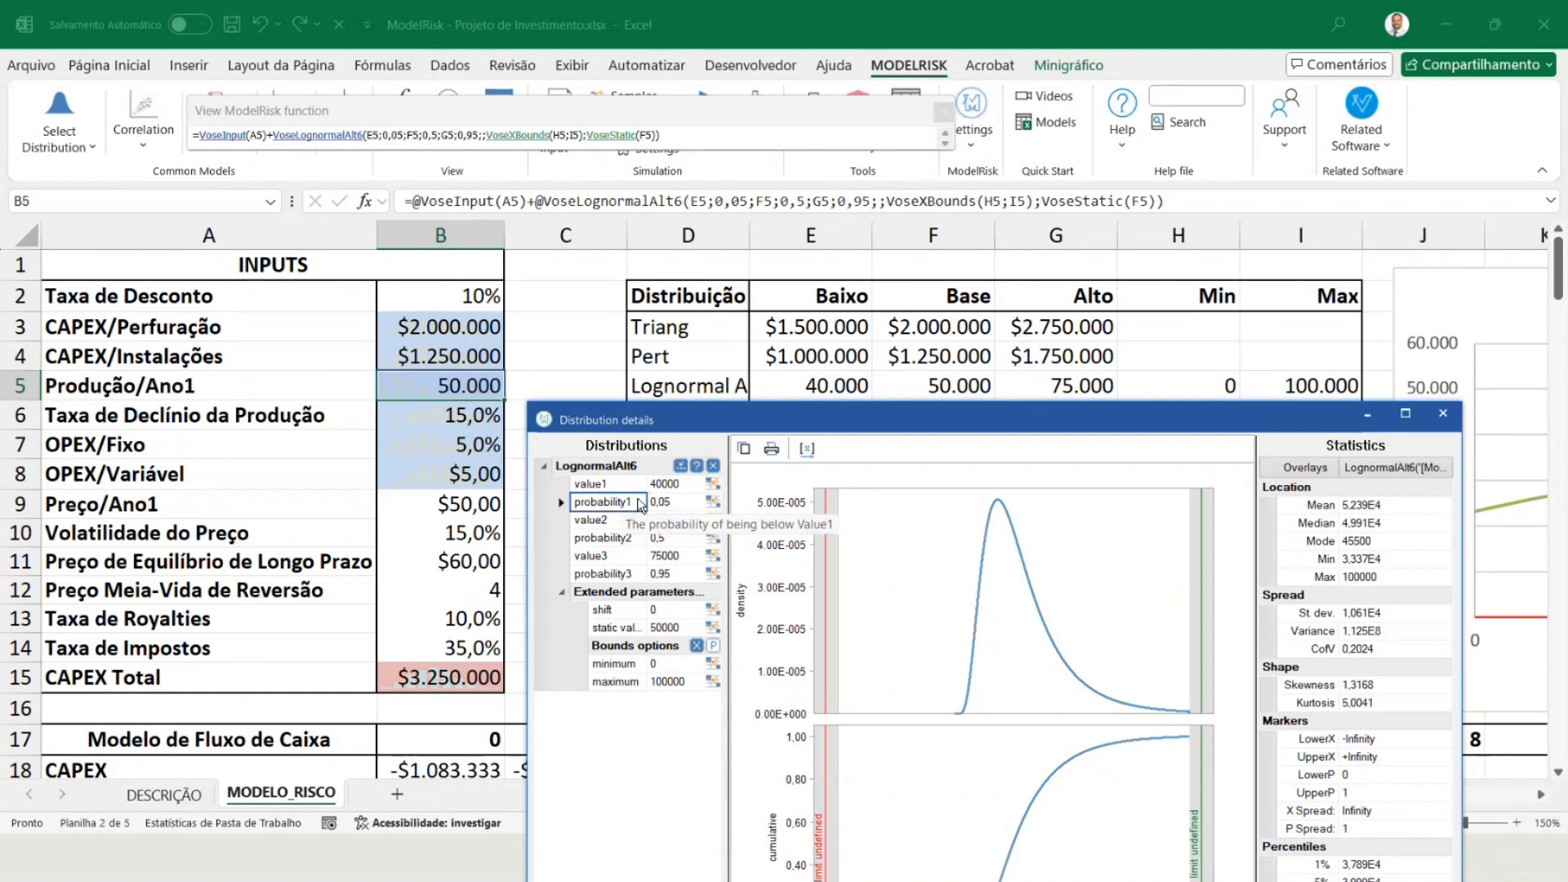
{"action": "left_click", "coordinate": [651, 573]}
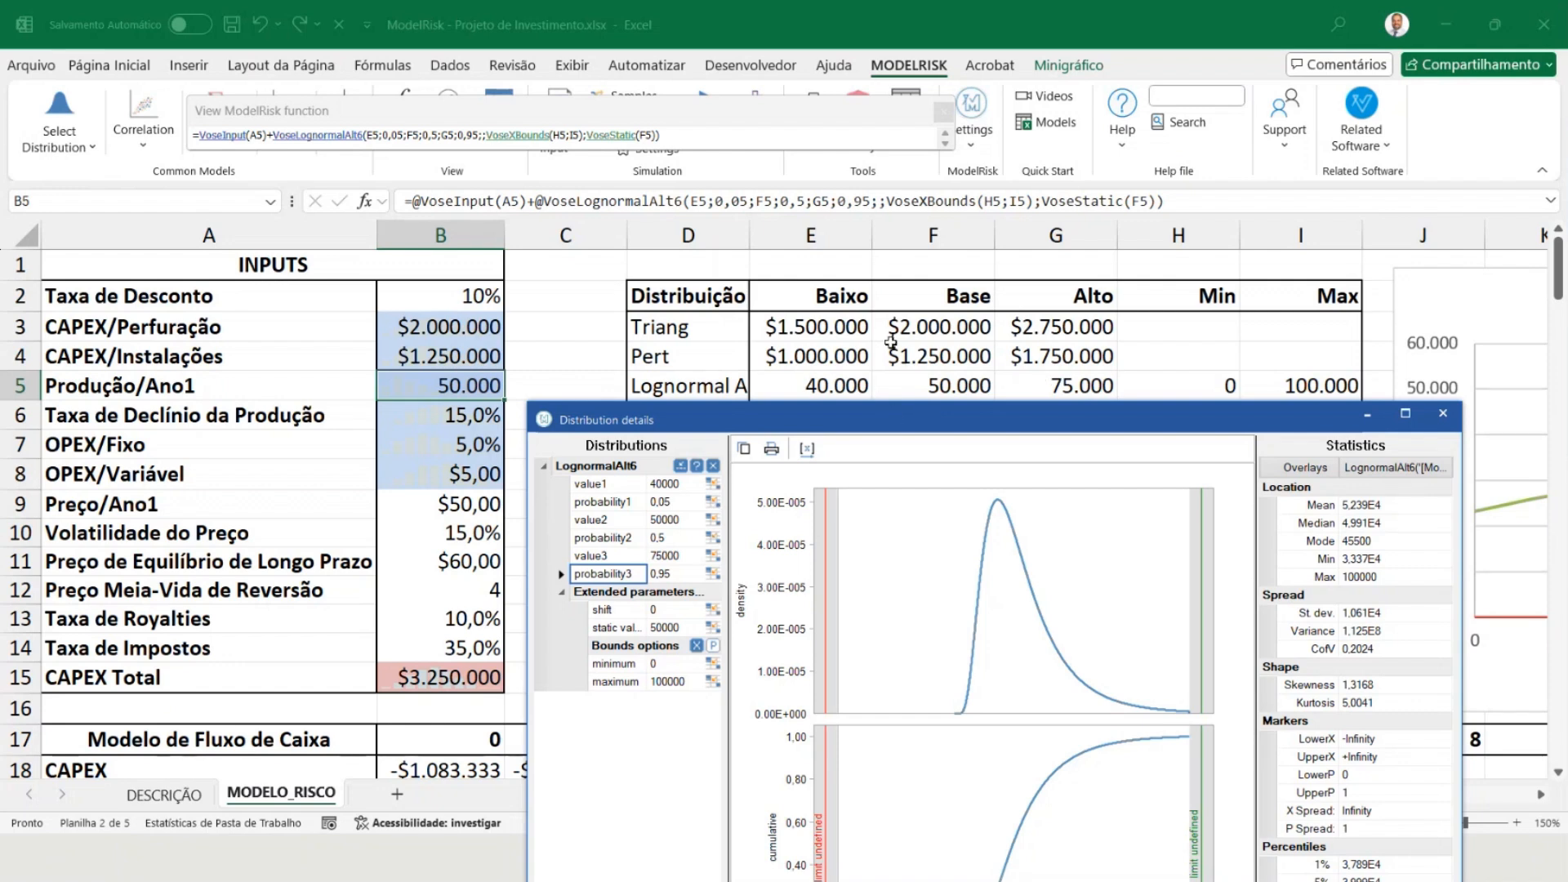
Compare the Baixo, Alto and Base columns of the Distribuição table with the LognormalAlt6 probabilities, including probability2.
{"action": "left_click", "coordinate": [841, 233]}
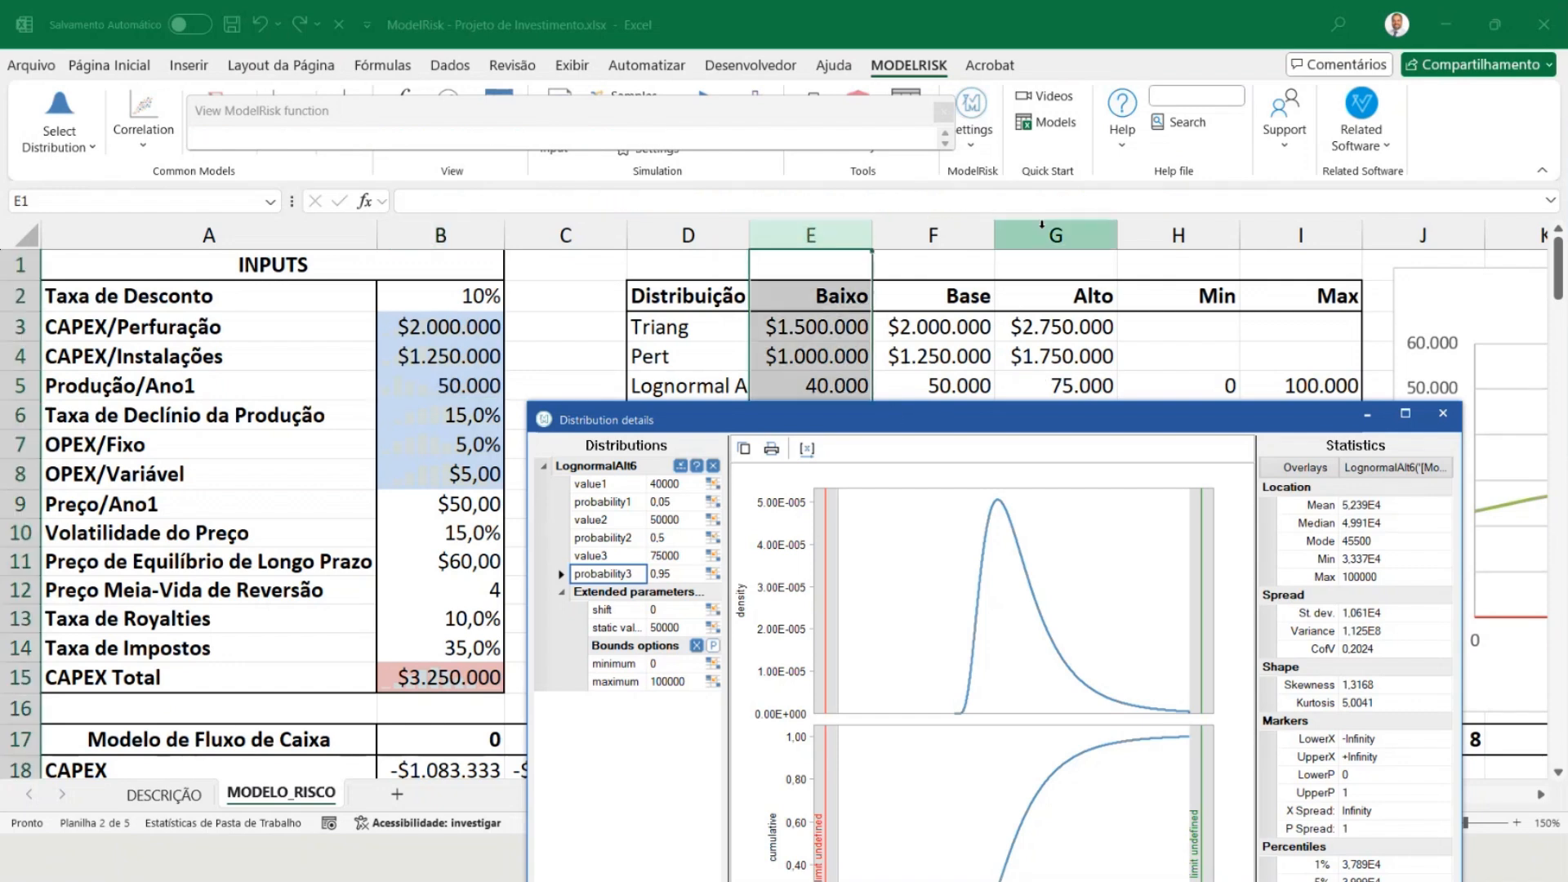
{"action": "left_click", "coordinate": [1041, 229]}
{"action": "left_click", "coordinate": [931, 233]}
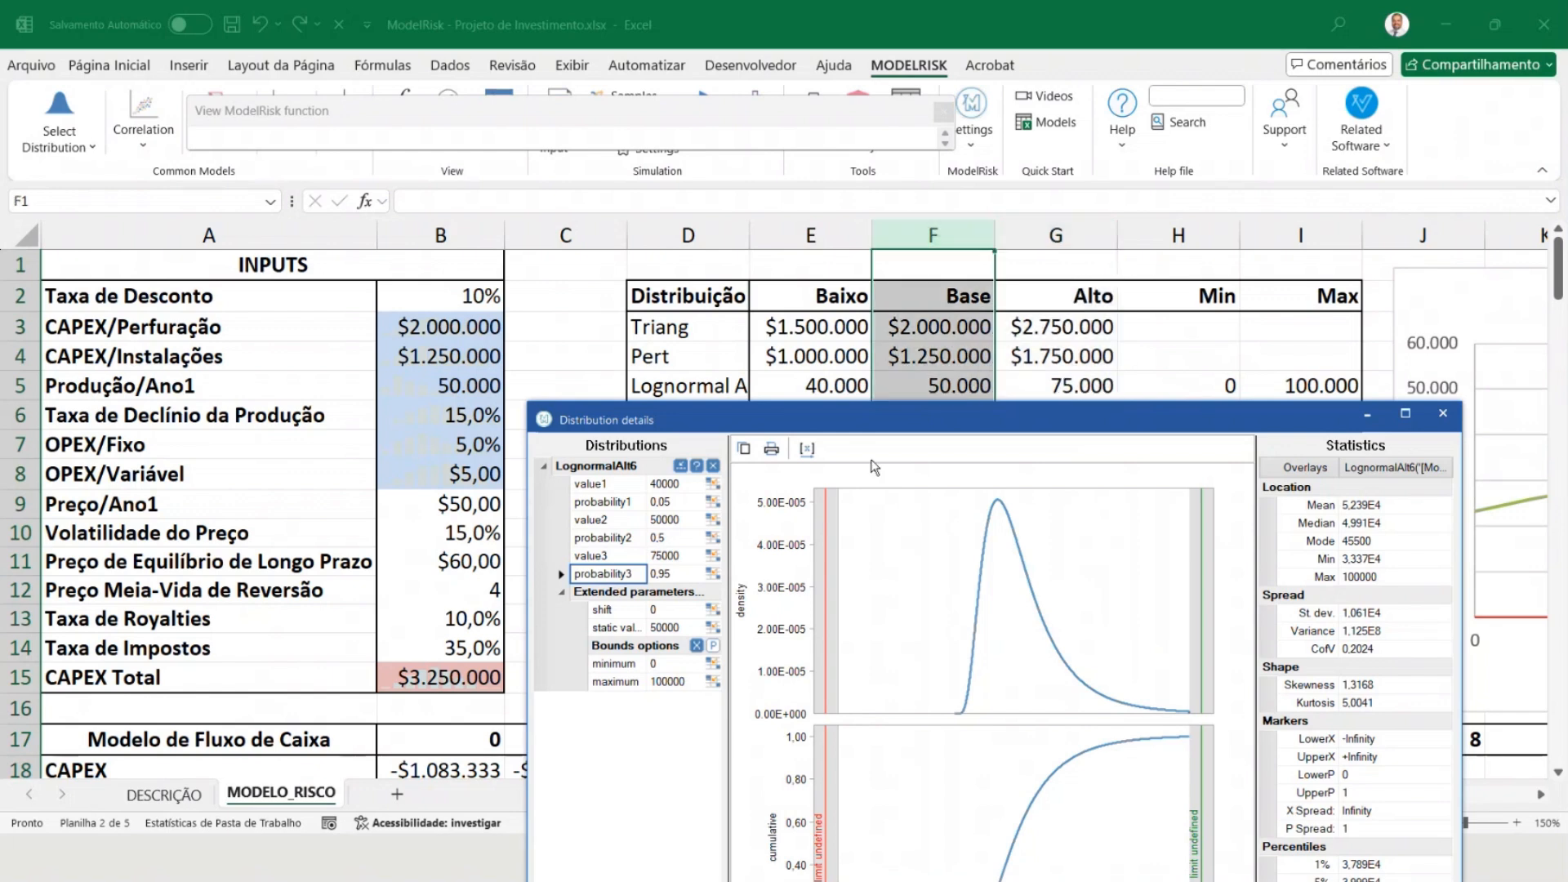
{"action": "left_click", "coordinate": [611, 538]}
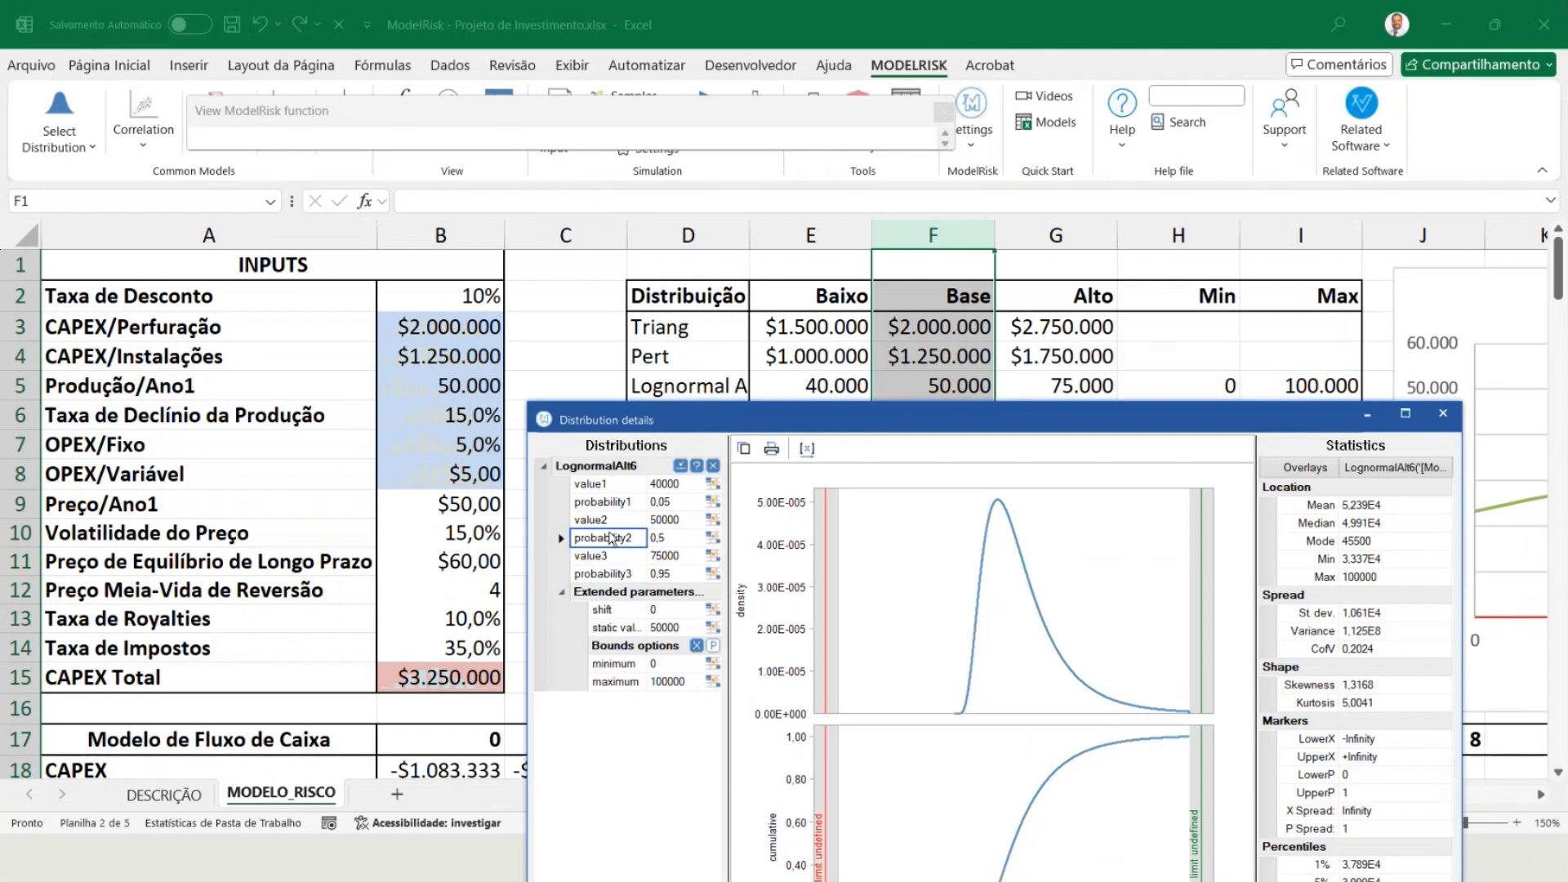
Examine the LognormalAlt6 maximum bound and the value1 and value2 parameters beside the density and cumulative charts.
{"action": "left_click_drag", "start_coordinate": [689, 410], "coordinate": [647, 101]}
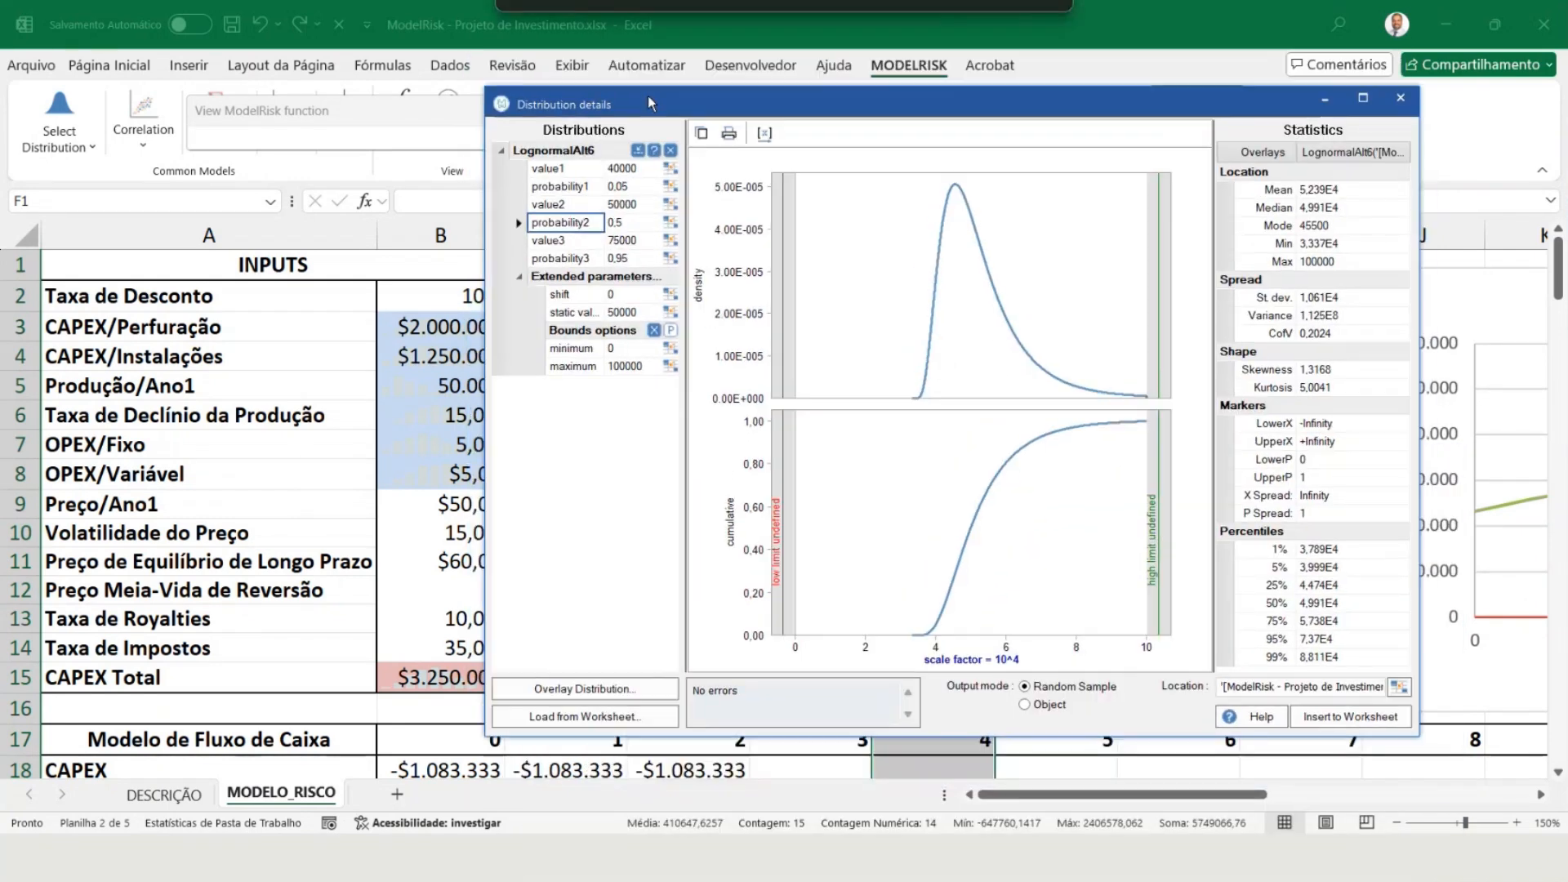
{"action": "left_click", "coordinate": [574, 372]}
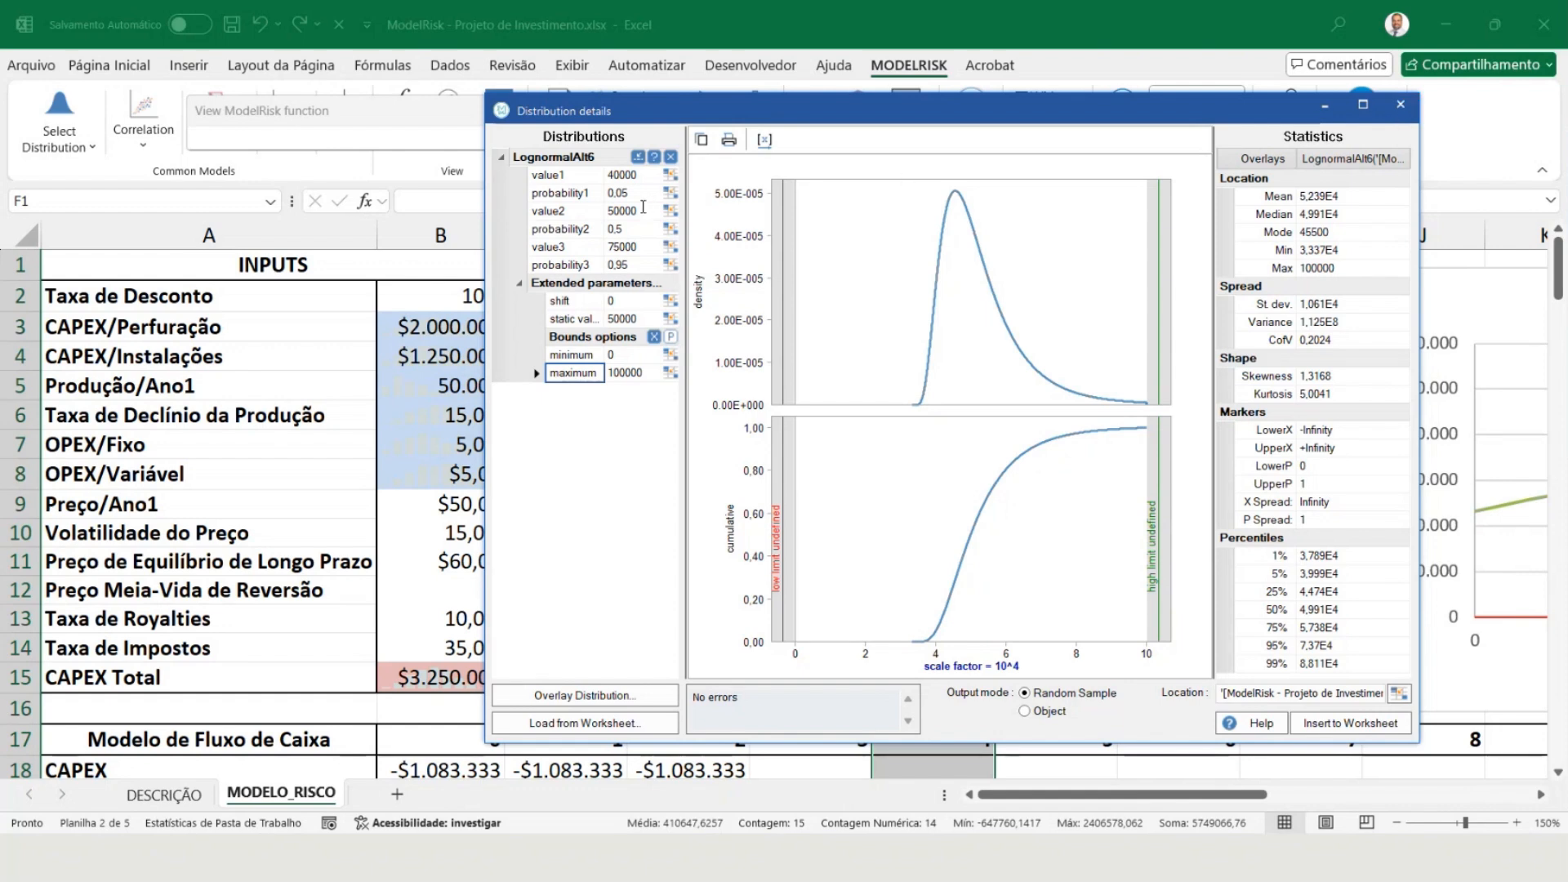
{"action": "left_click", "coordinate": [549, 192]}
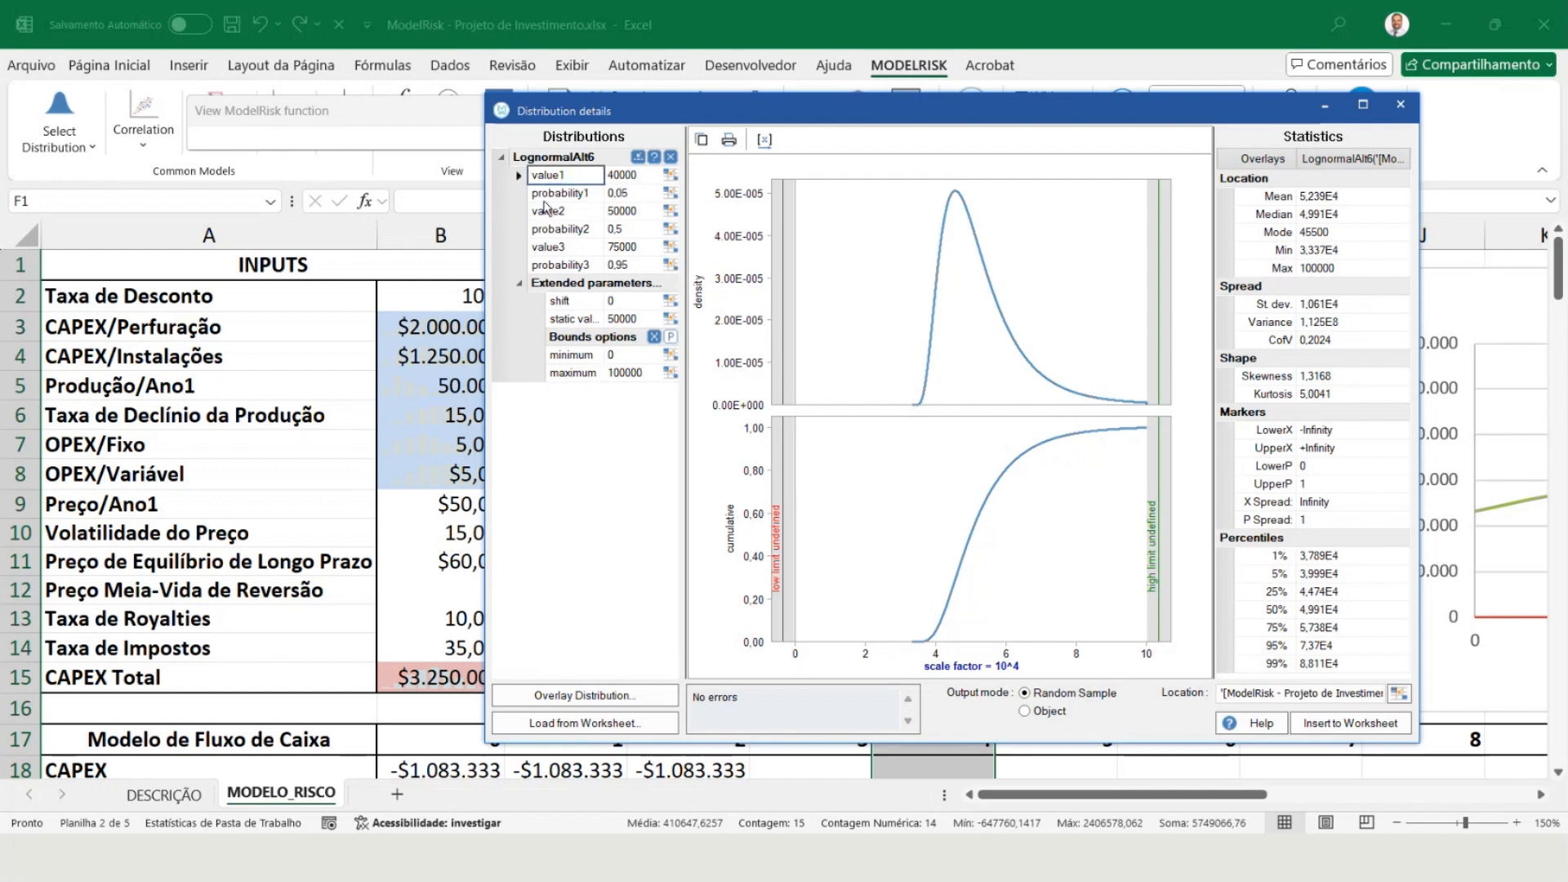
{"action": "left_click", "coordinate": [547, 213]}
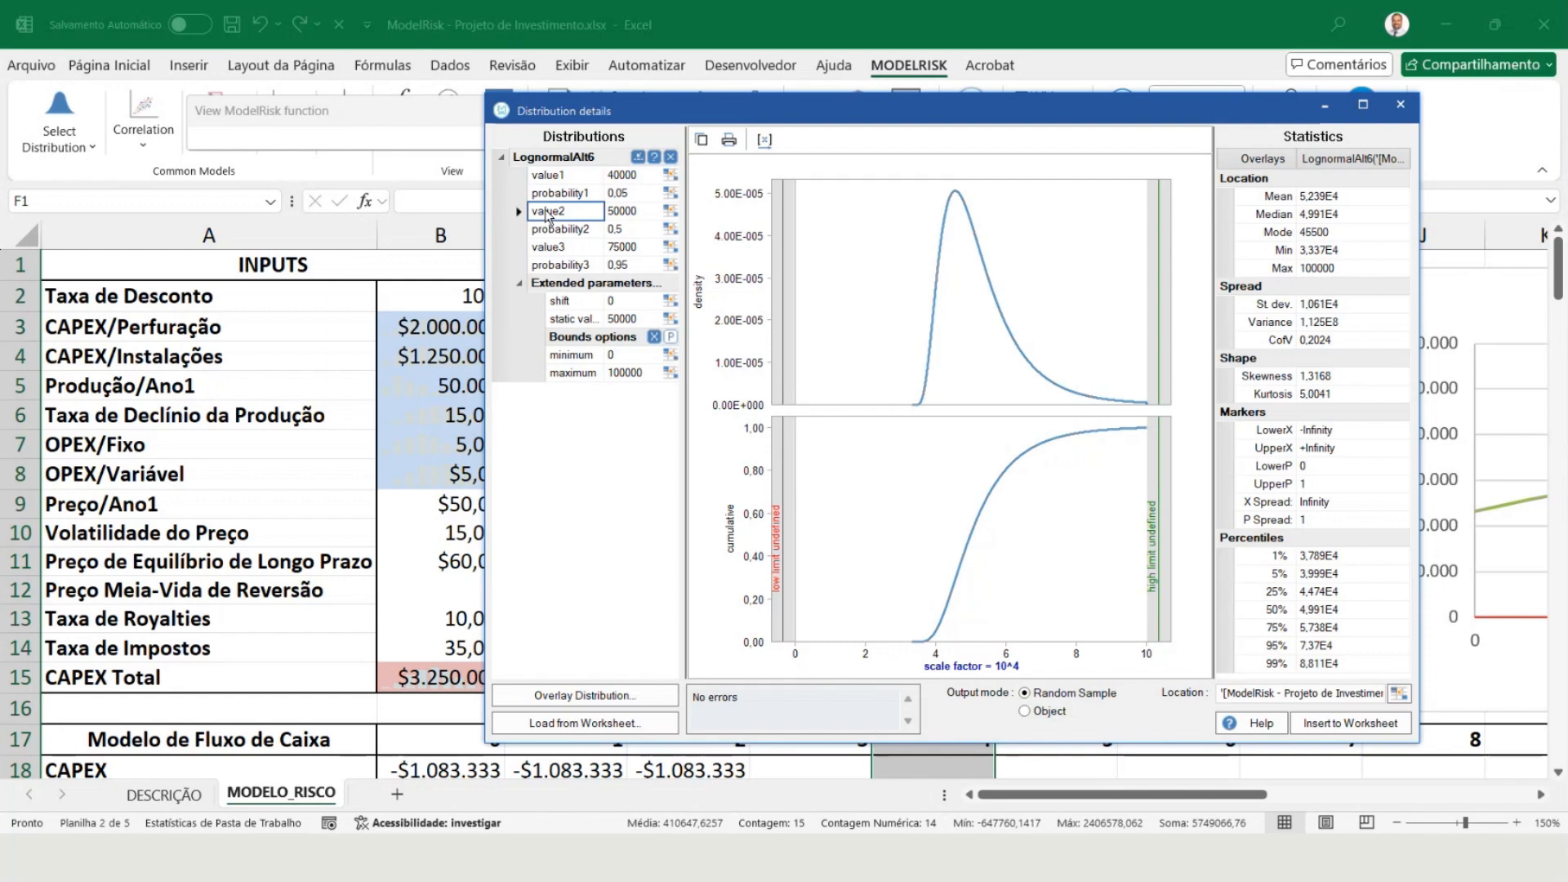
Check columns E, F and G against the LognormalAlt6 percentile values, closing the distribution and function windows and reselecting B5.
{"action": "left_click_drag", "start_coordinate": [688, 117], "coordinate": [645, 424]}
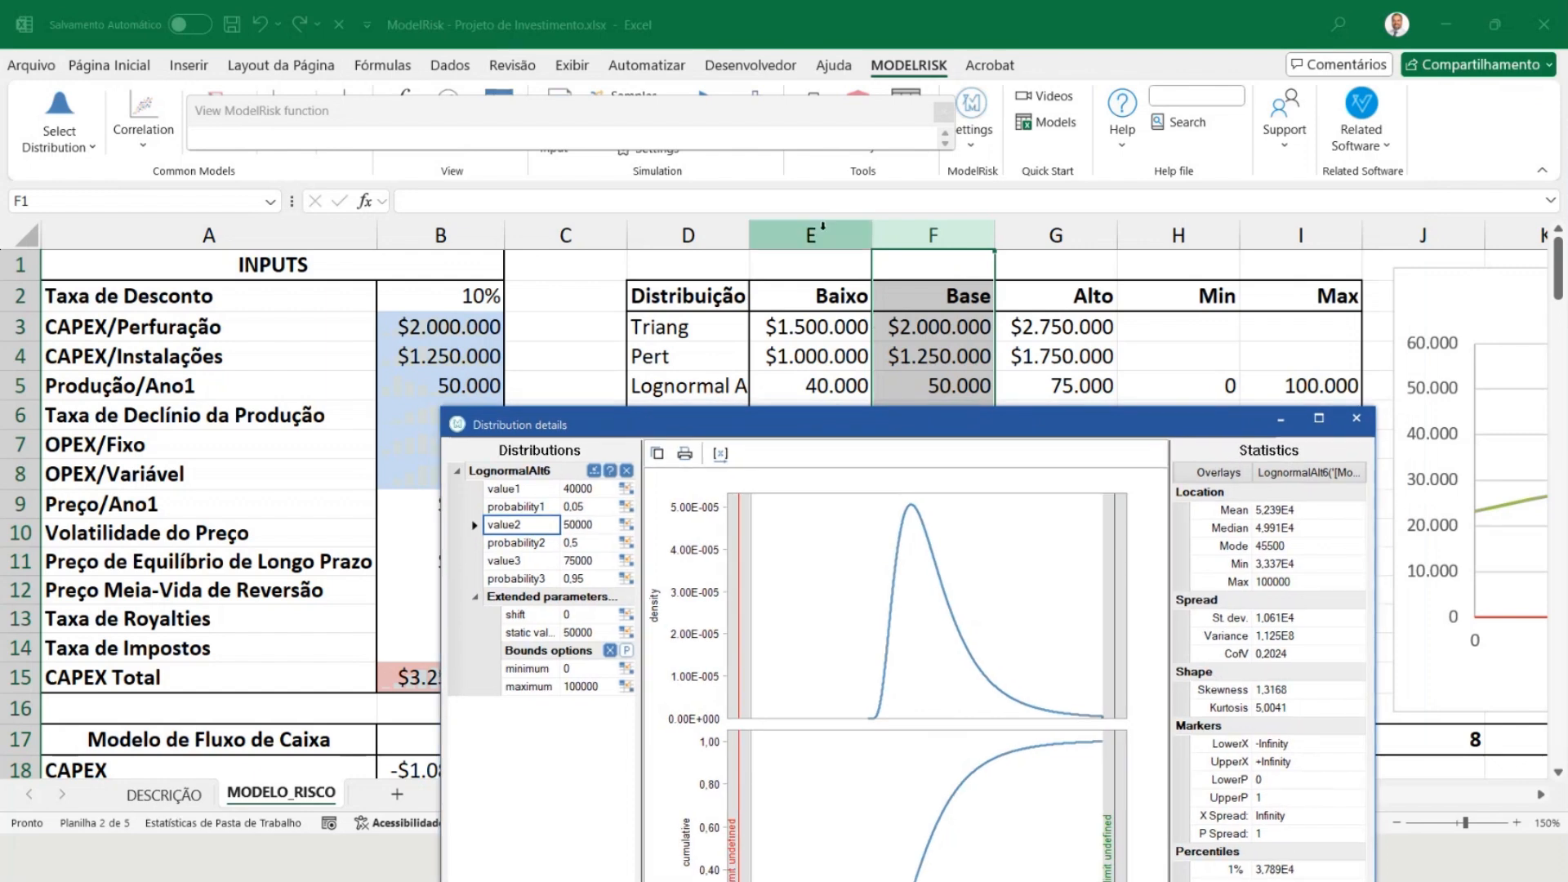
{"action": "left_click", "coordinate": [811, 235]}
{"action": "left_click", "coordinate": [902, 224]}
{"action": "left_click", "coordinate": [811, 235]}
{"action": "left_click", "coordinate": [1041, 234]}
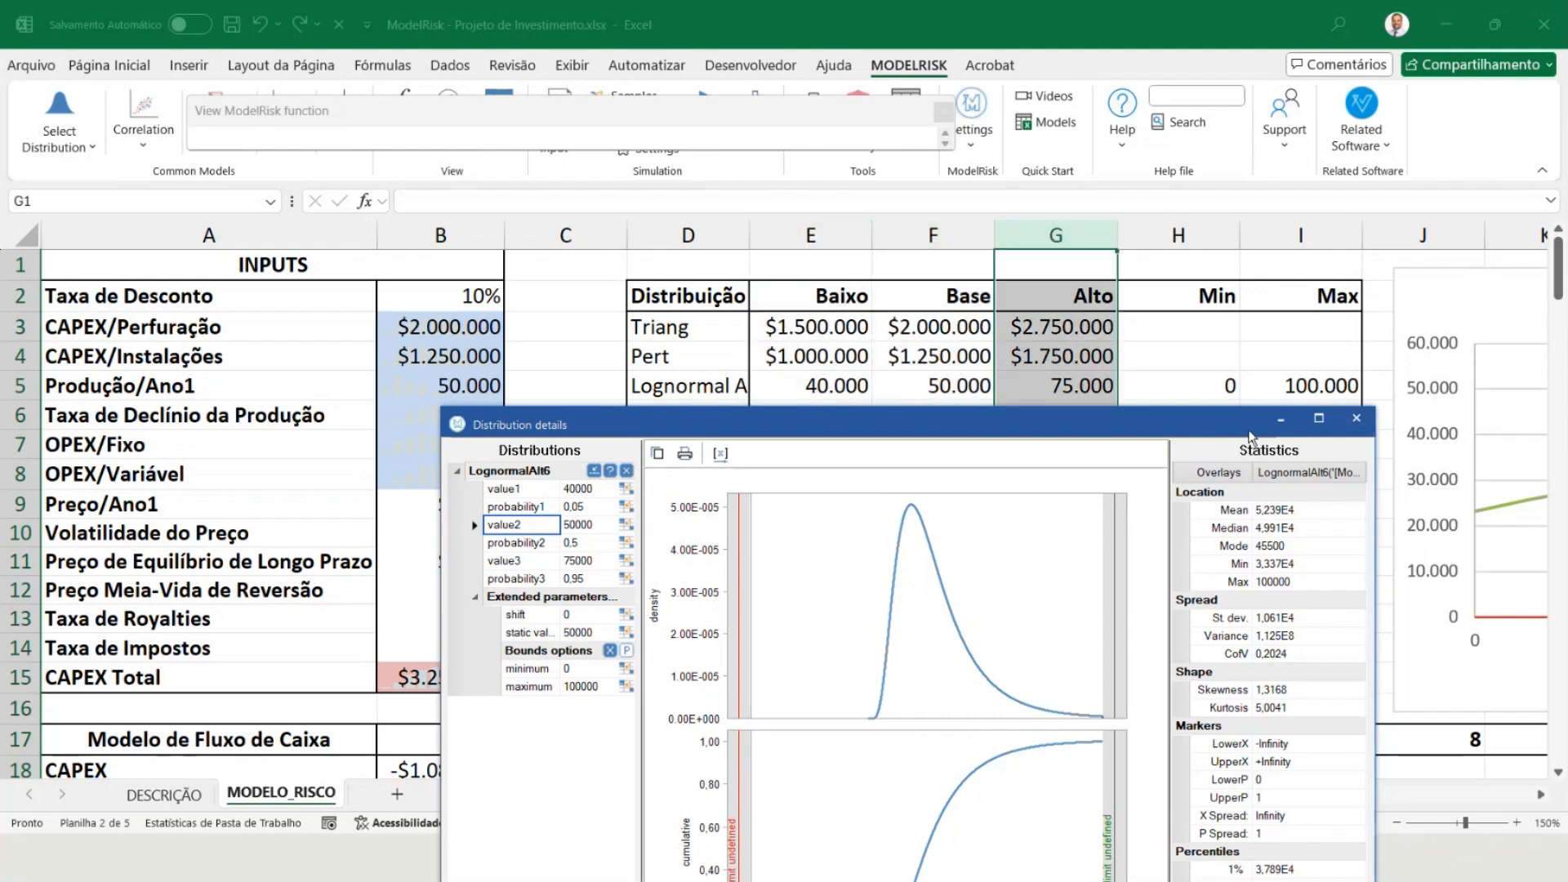
{"action": "left_click_drag", "start_coordinate": [1196, 428], "coordinate": [1323, 191]}
{"action": "left_click", "coordinate": [945, 113]}
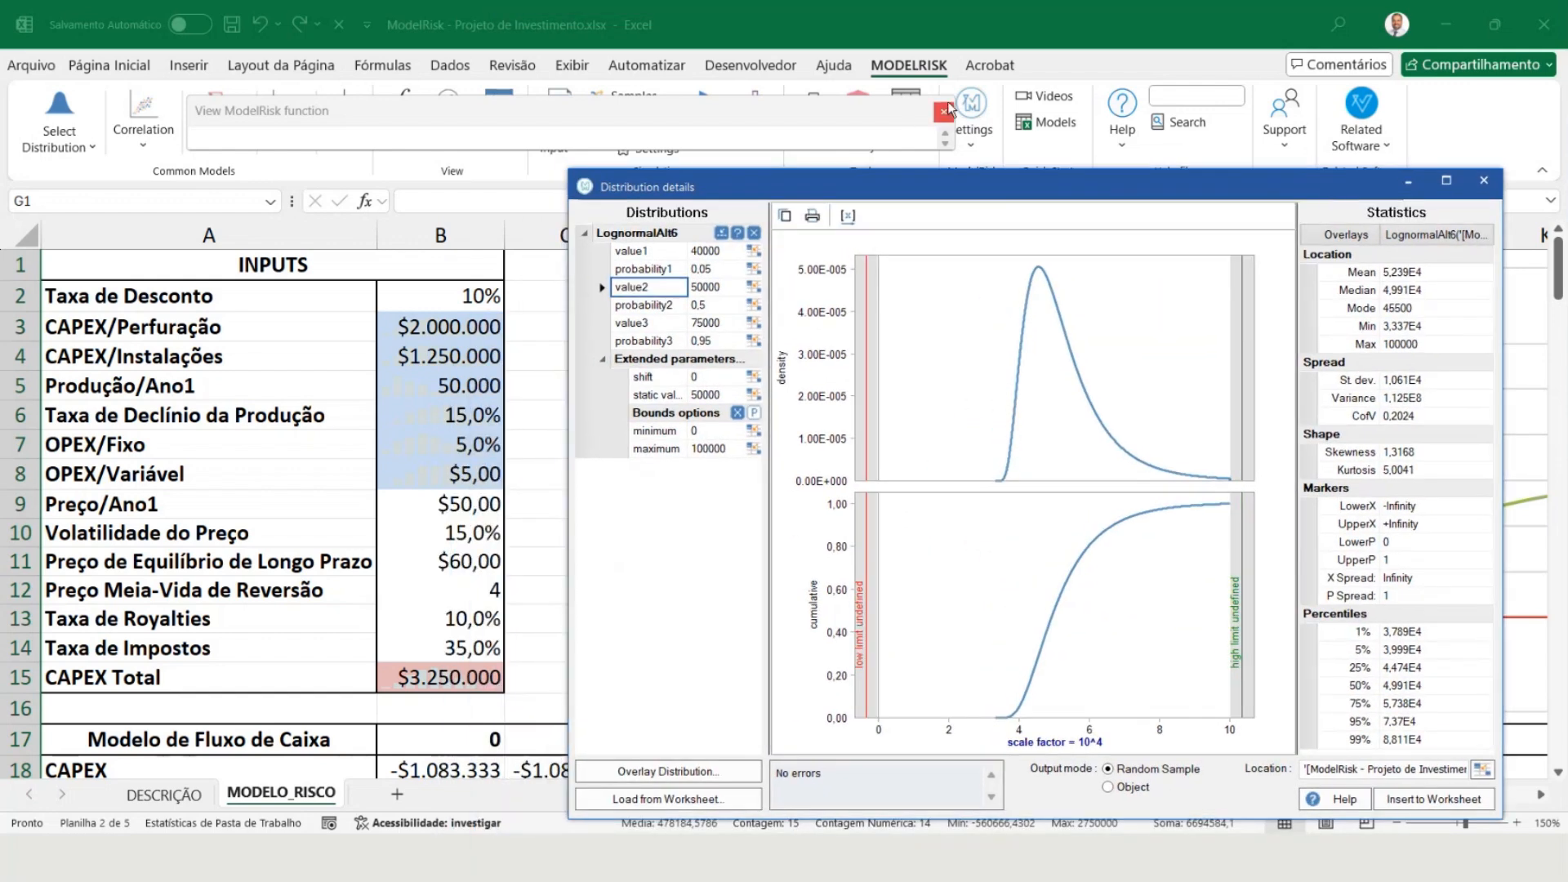
{"action": "left_click", "coordinate": [482, 384]}
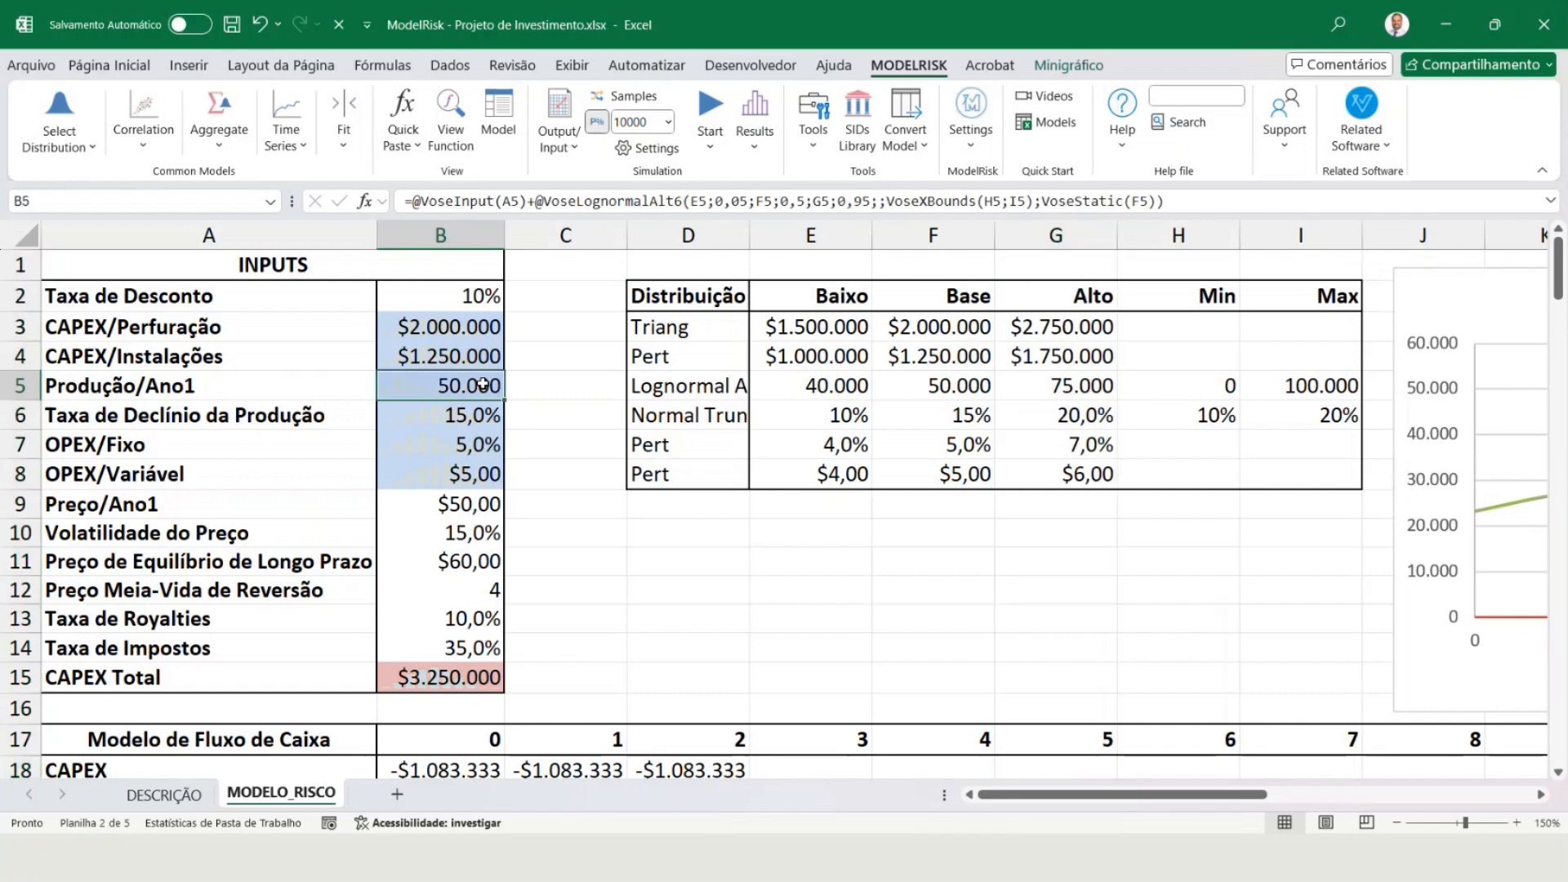
Open the ModelRisk distribution selector from empty cell C5 and browse the All univariate list to its end.
{"action": "left_click", "coordinate": [525, 380]}
{"action": "left_click", "coordinate": [51, 116]}
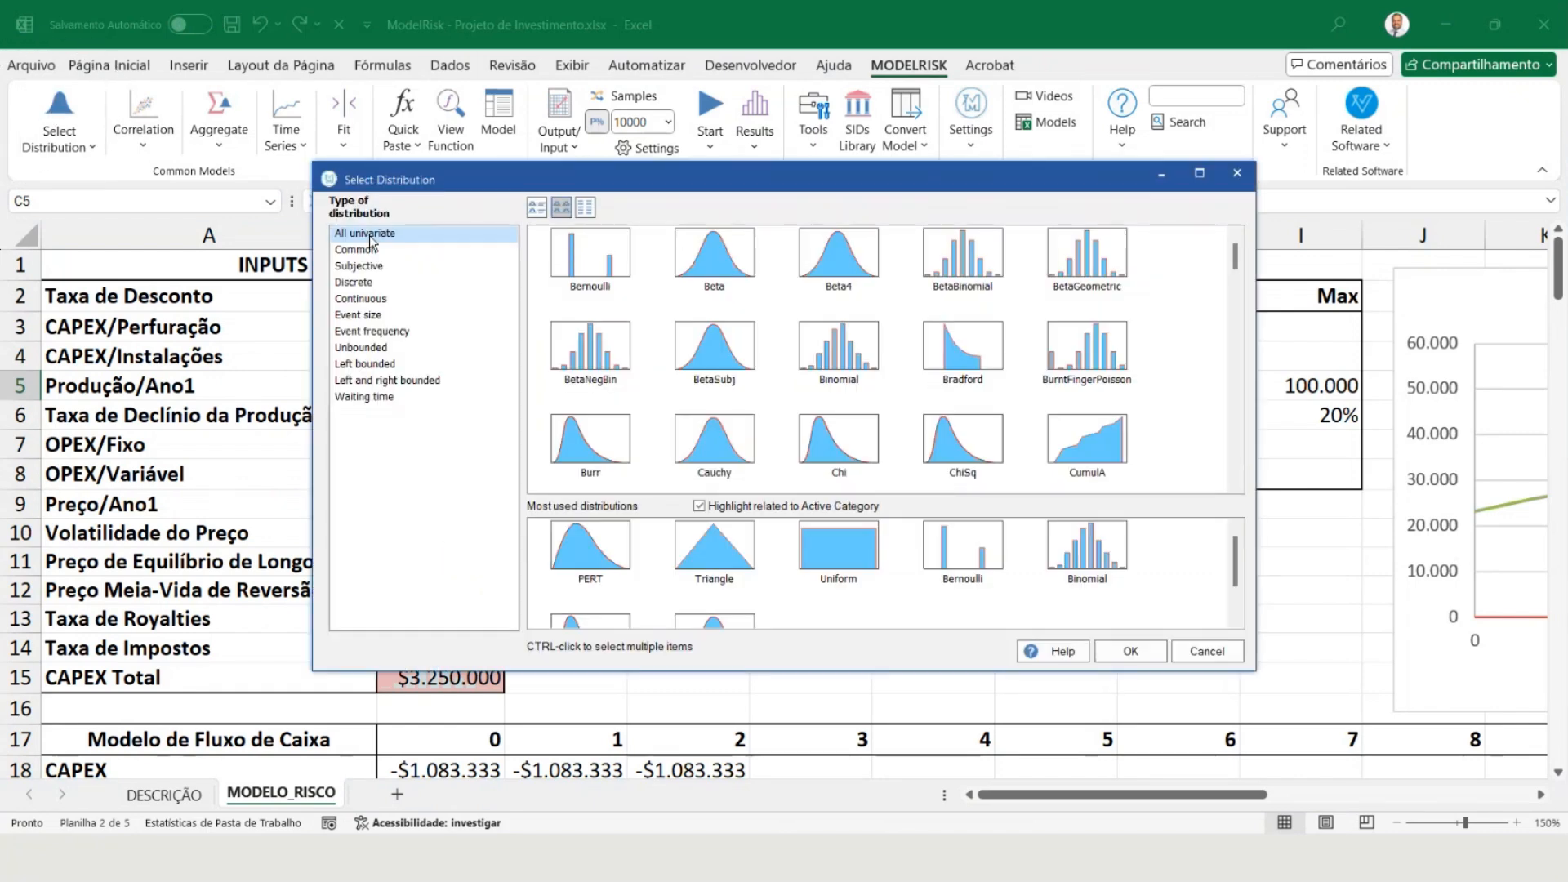
{"action": "left_click_drag", "start_coordinate": [1240, 271], "coordinate": [1279, 480]}
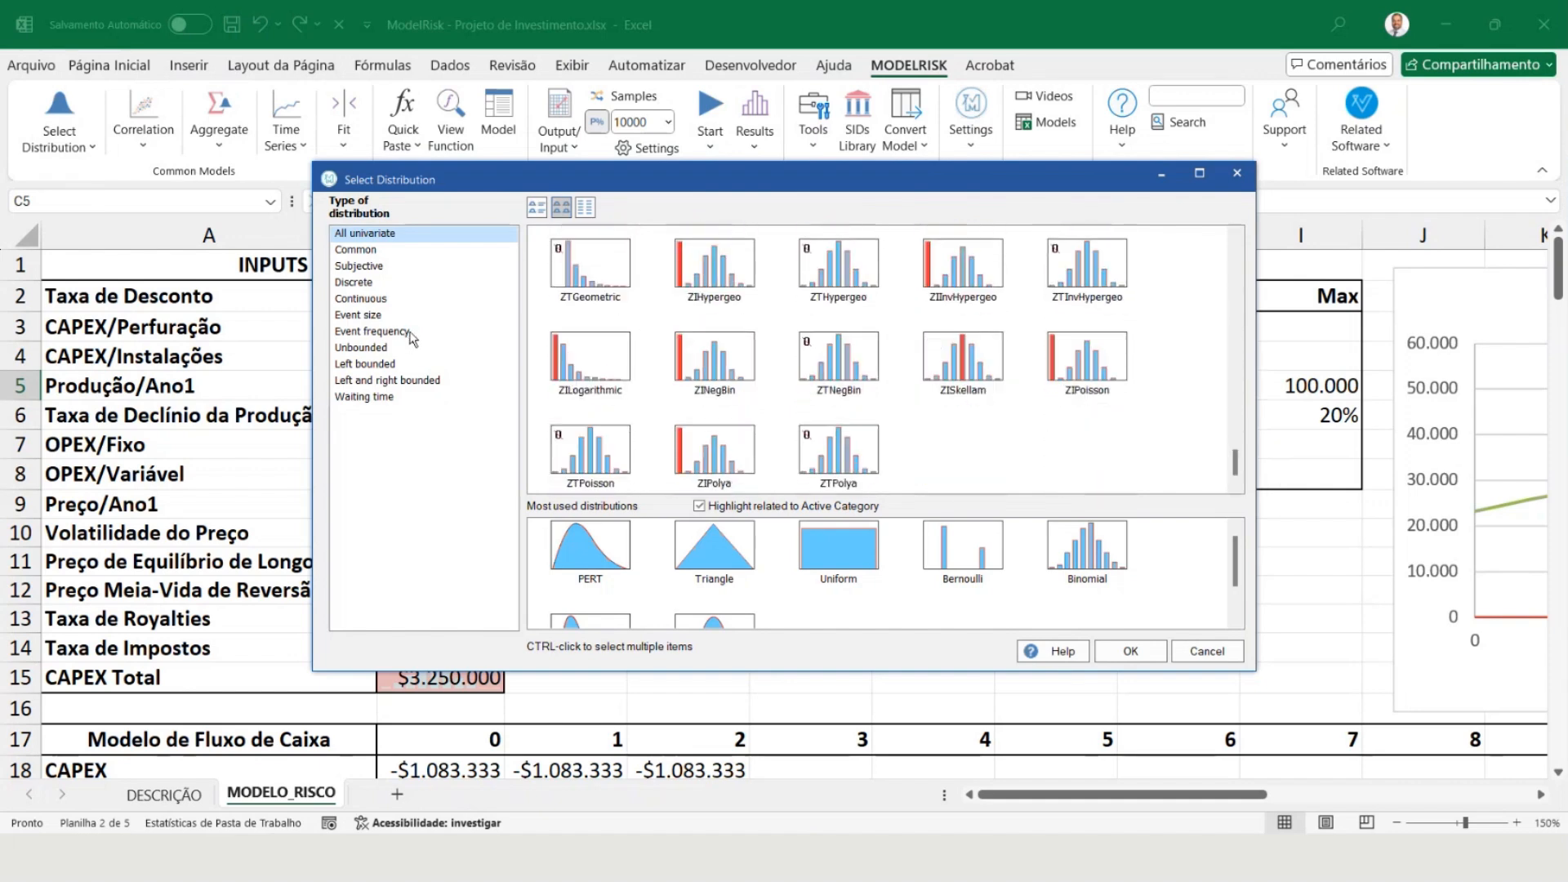
Browse the Continuous, Discrete, Subjective, Event frequency, Event size and Waiting time distribution categories.
{"action": "left_click", "coordinate": [380, 300]}
{"action": "left_click", "coordinate": [370, 283]}
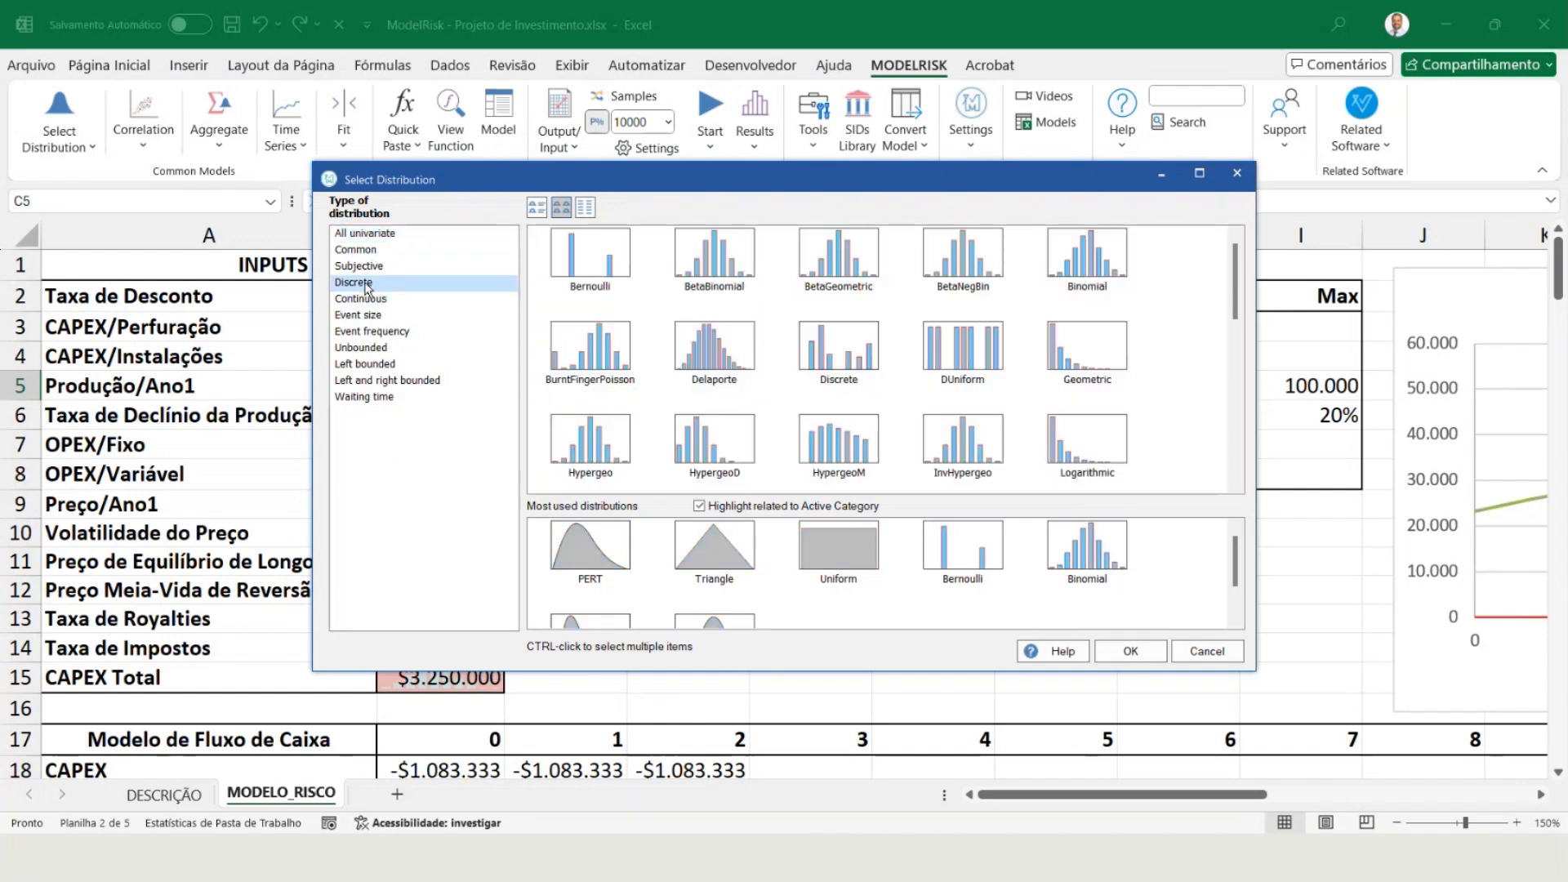
{"action": "left_click", "coordinate": [376, 269]}
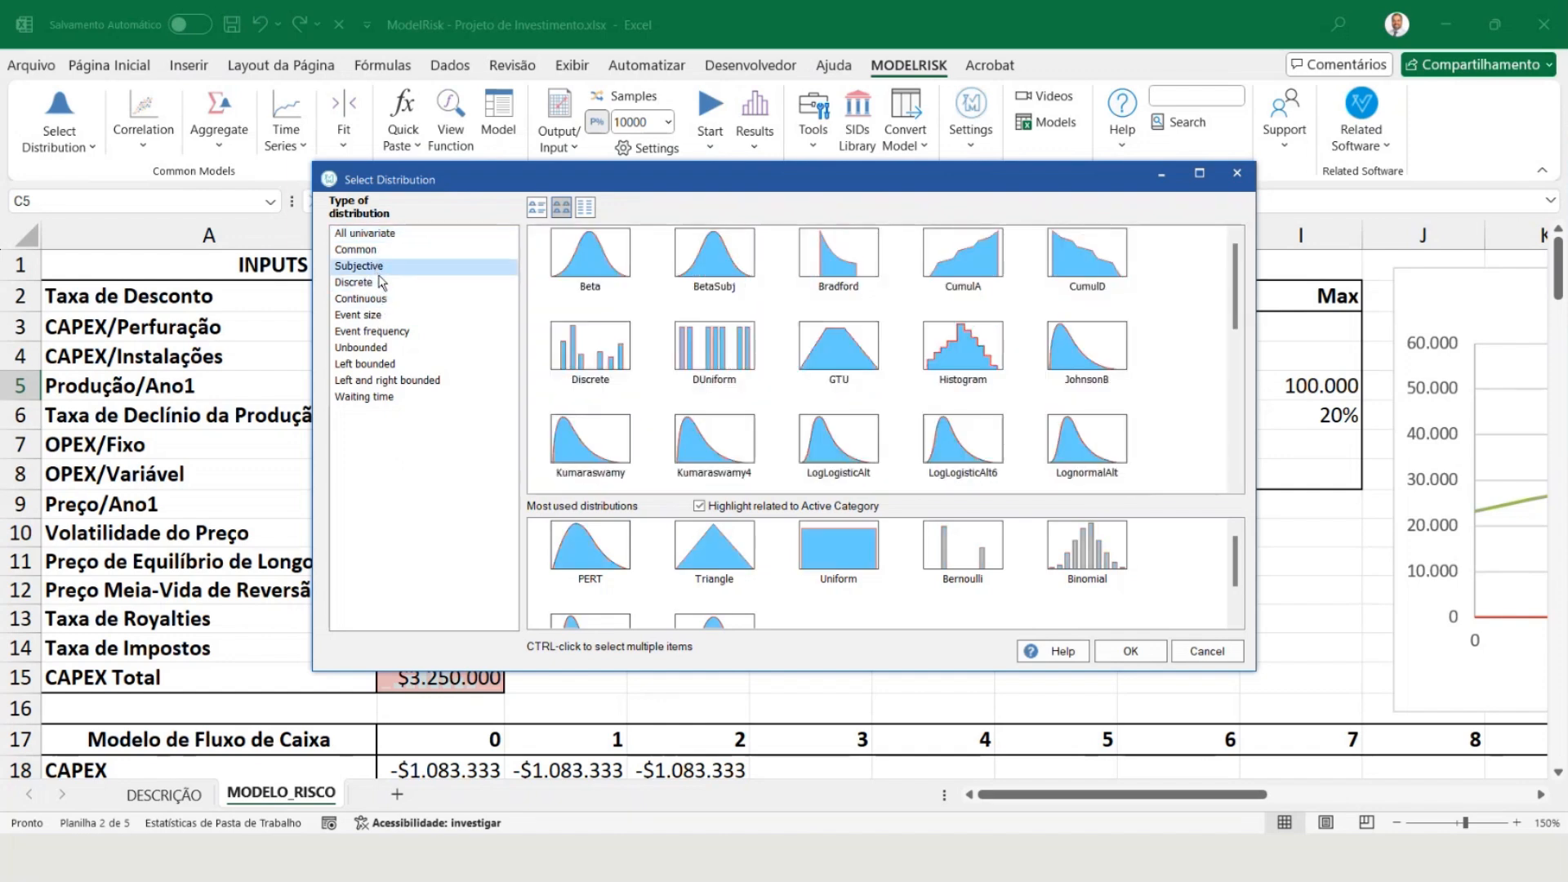
{"action": "left_click", "coordinate": [386, 333]}
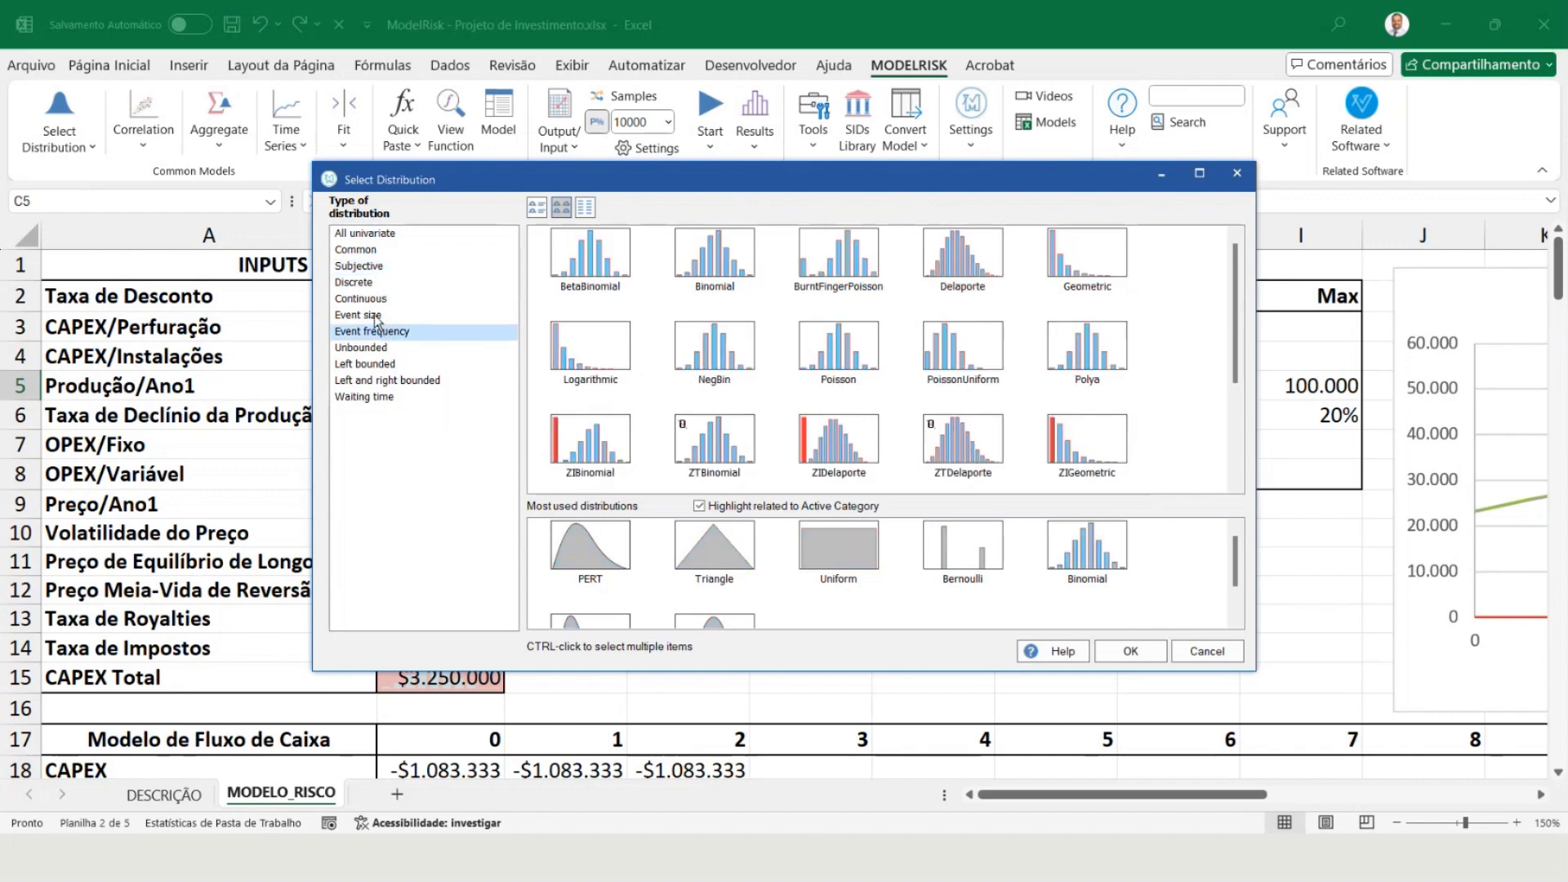
{"action": "left_click", "coordinate": [376, 317]}
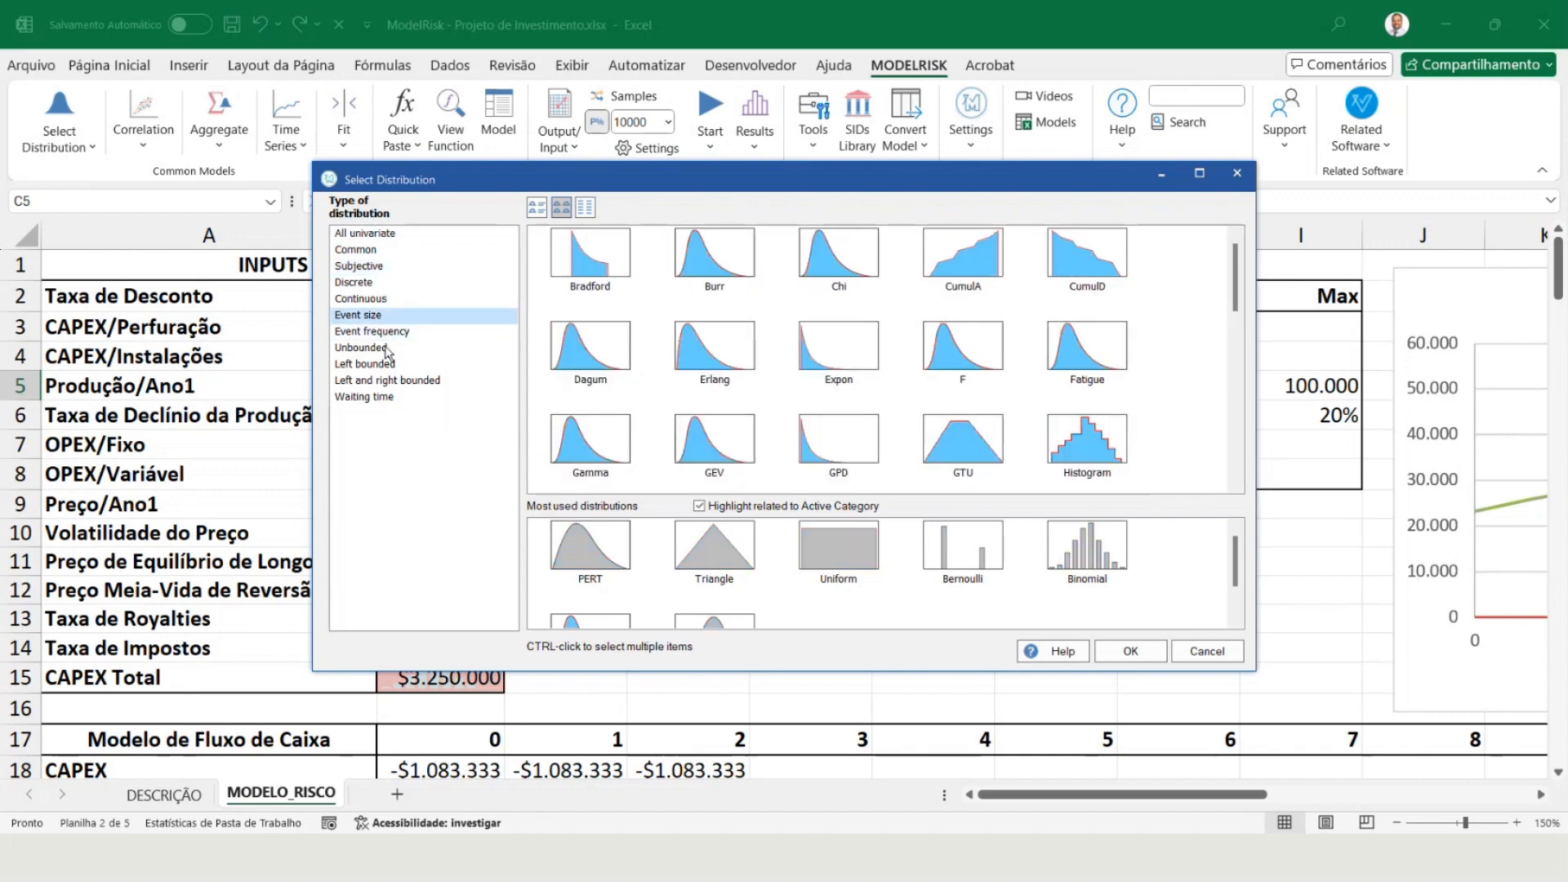
{"action": "left_click", "coordinate": [389, 398]}
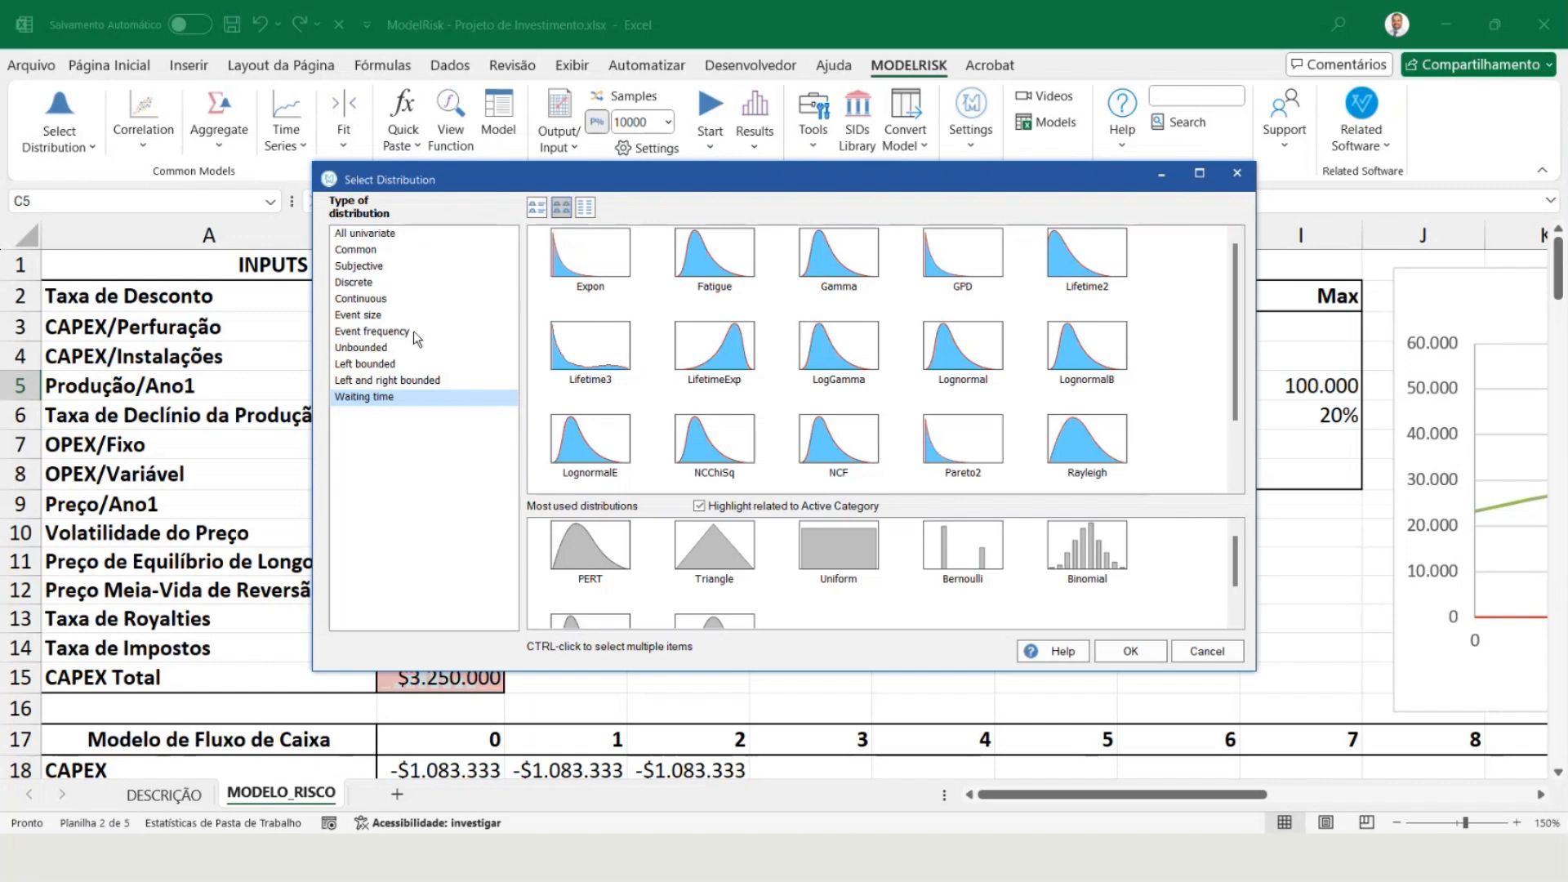
Return to the All univariate distributions and close the selector without choosing one.
{"action": "left_click", "coordinate": [391, 237]}
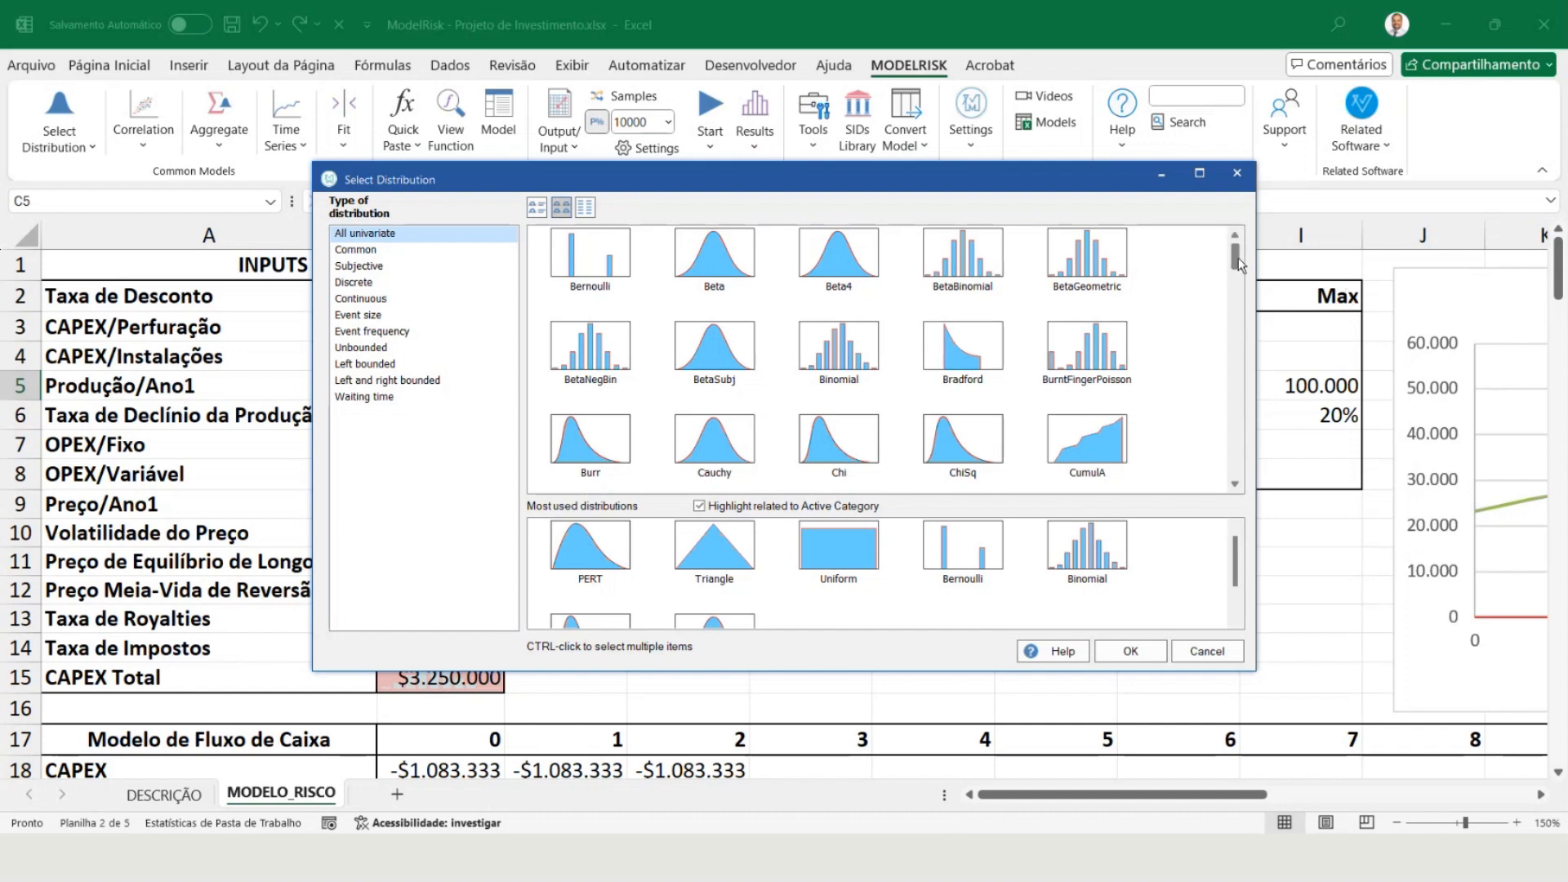
{"action": "mouse_move", "coordinate": [1238, 257]}
{"action": "left_mouse_down"}
{"action": "mouse_move", "coordinate": [1256, 490]}
{"action": "mouse_move", "coordinate": [1234, 254]}
{"action": "left_mouse_up"}
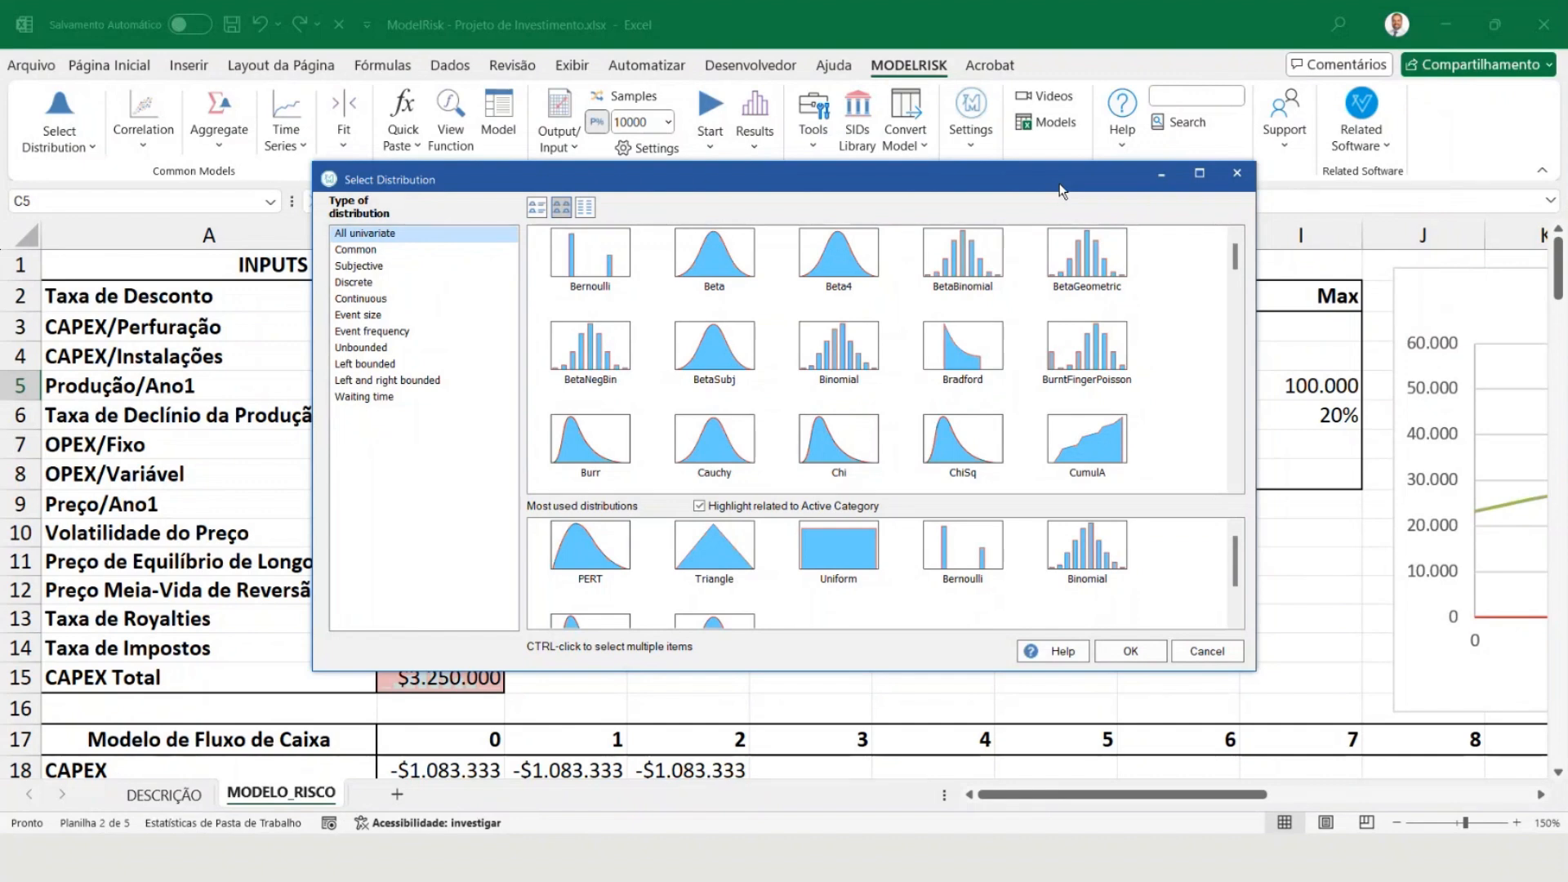
{"action": "left_click", "coordinate": [1237, 174]}
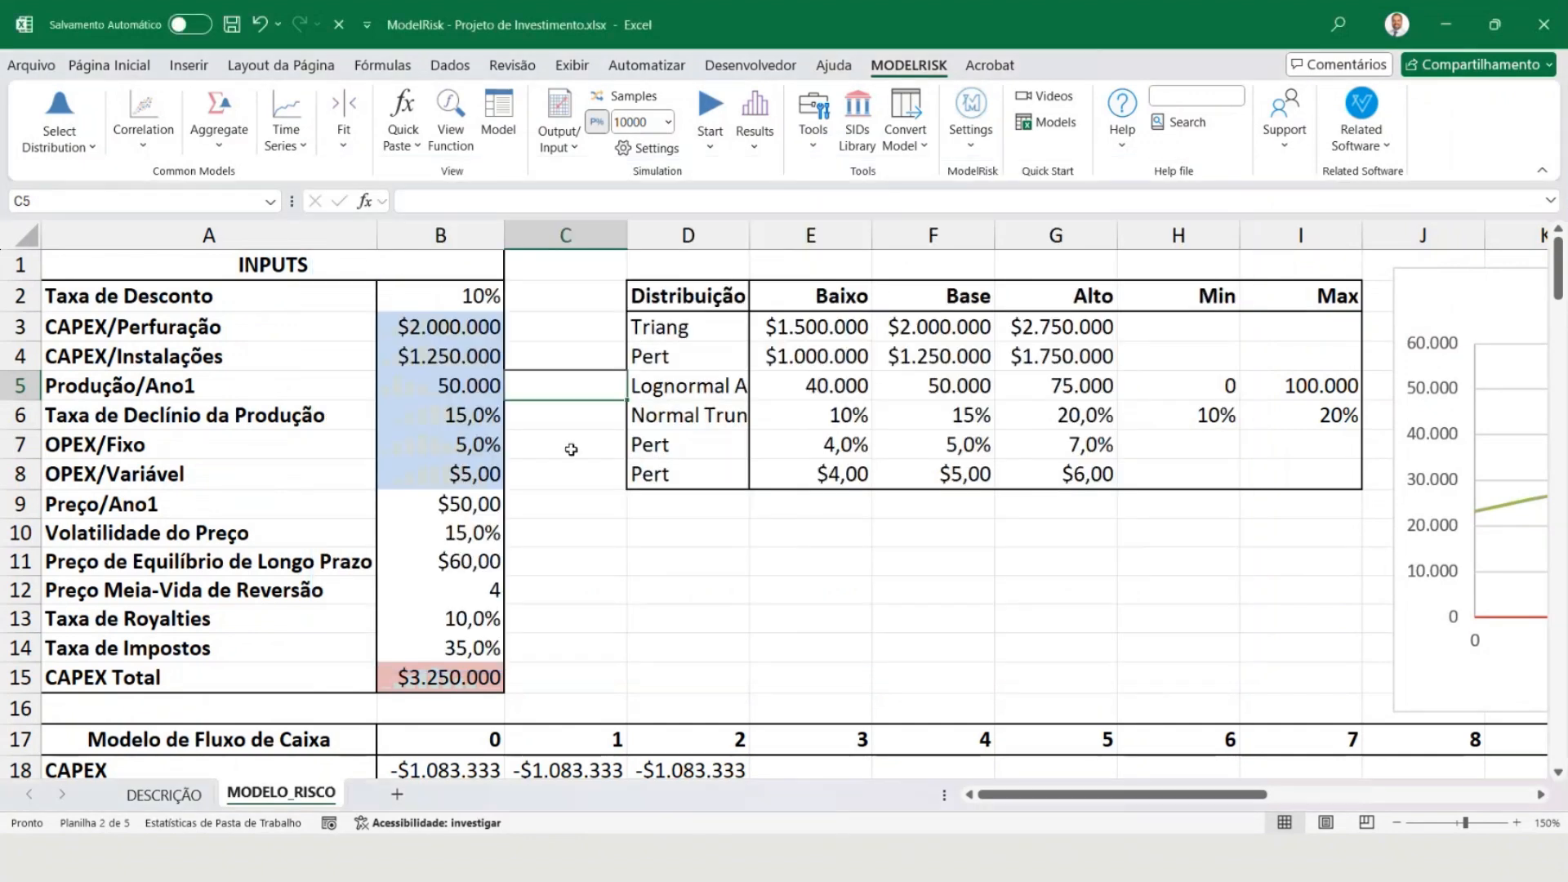
Review the ModelRisk Fit options, including Distribution Fit, and the available Time Series models.
{"action": "left_click", "coordinate": [608, 500]}
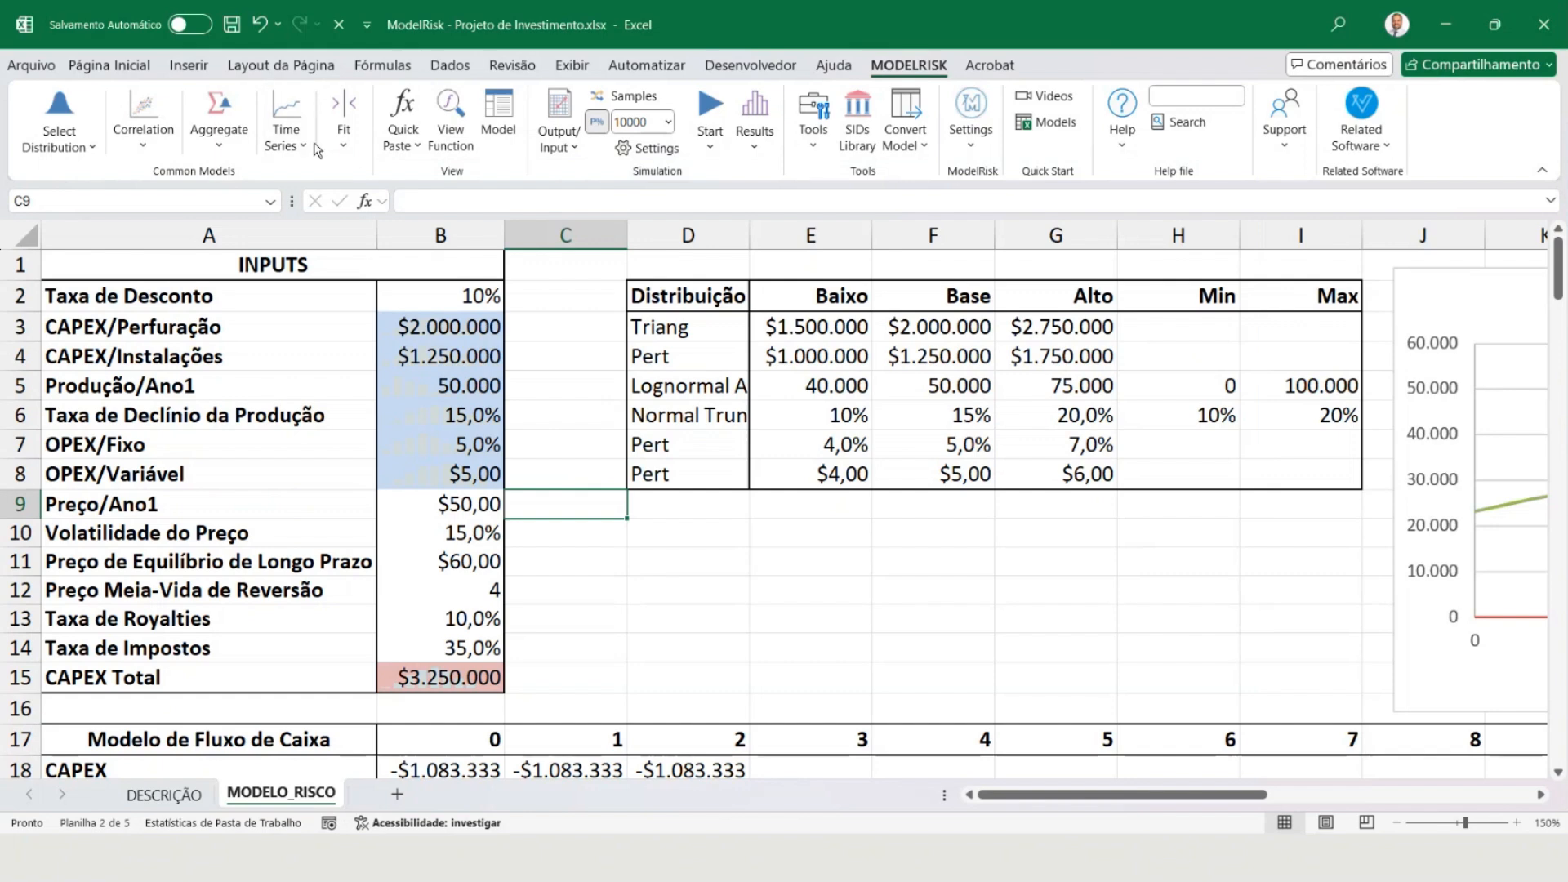
{"action": "left_click", "coordinate": [342, 131]}
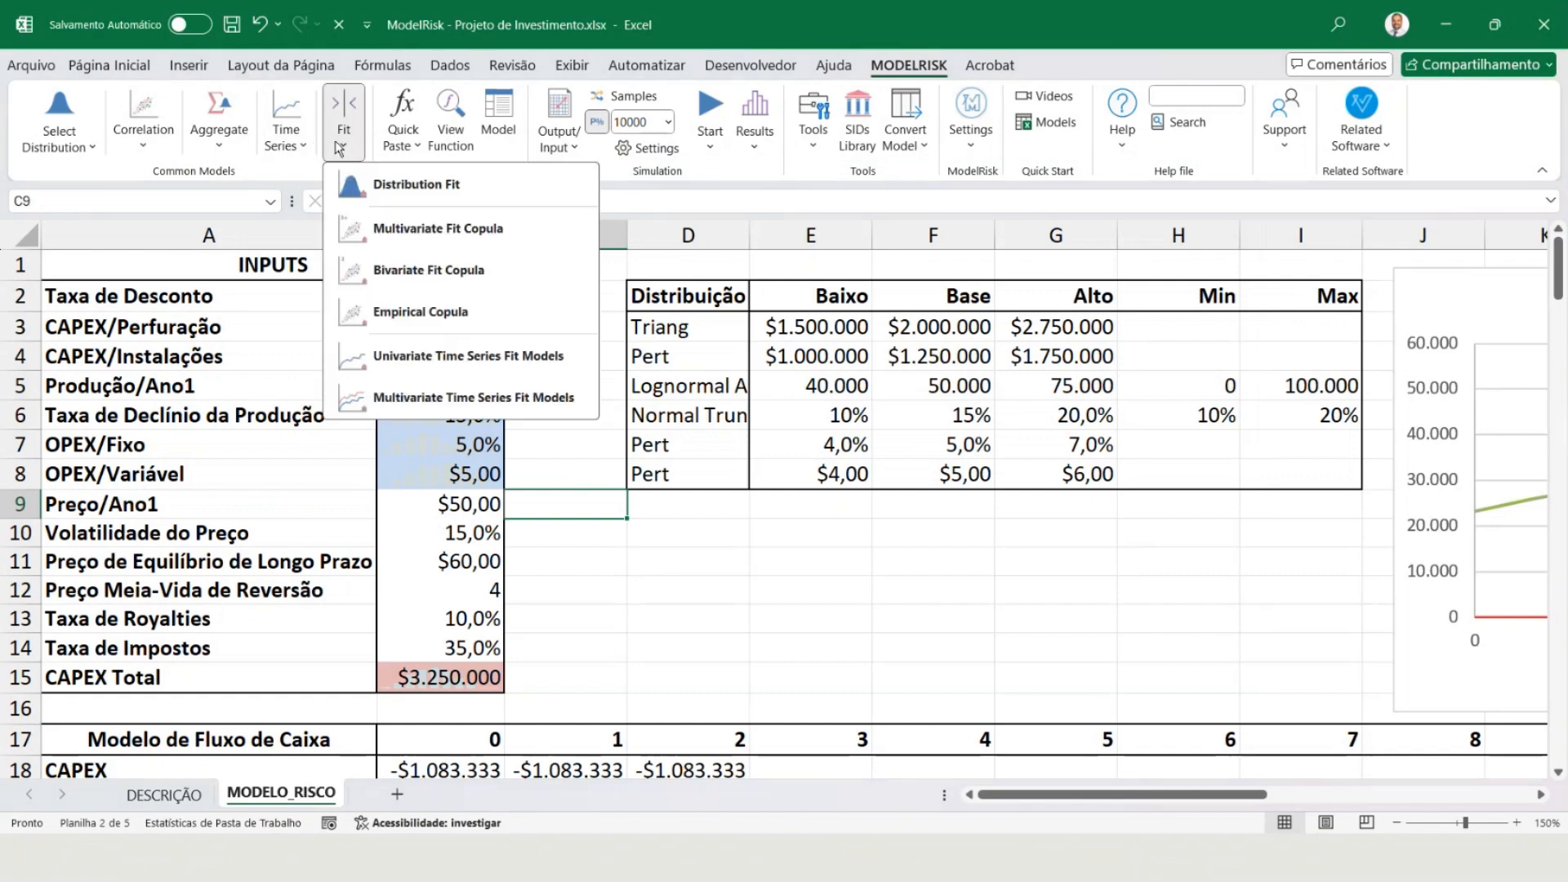
{"action": "left_click", "coordinate": [398, 187]}
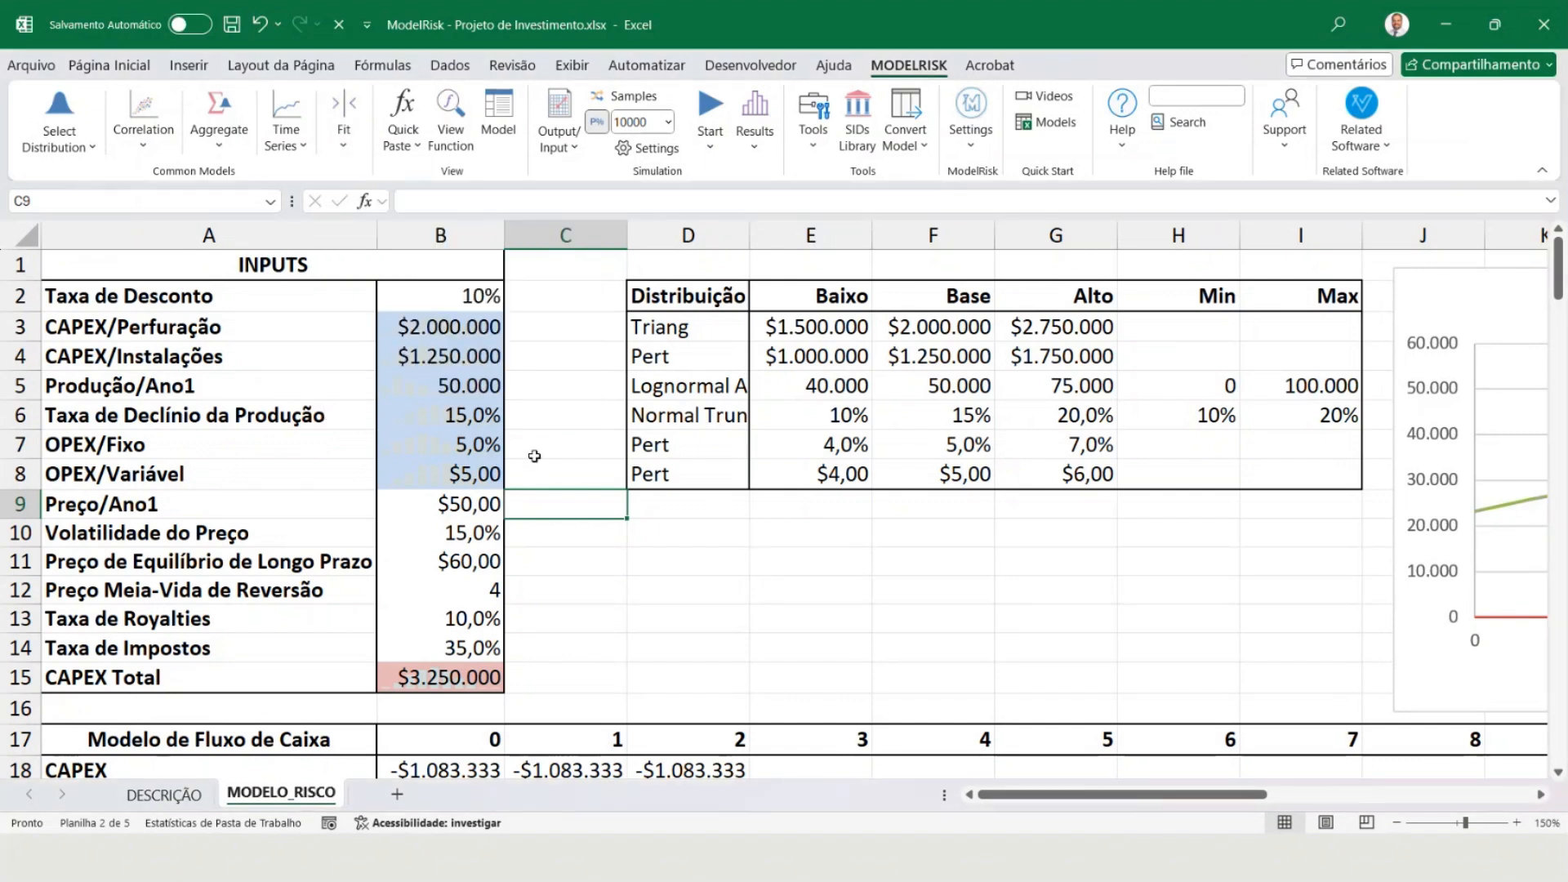
{"action": "left_click", "coordinate": [651, 580]}
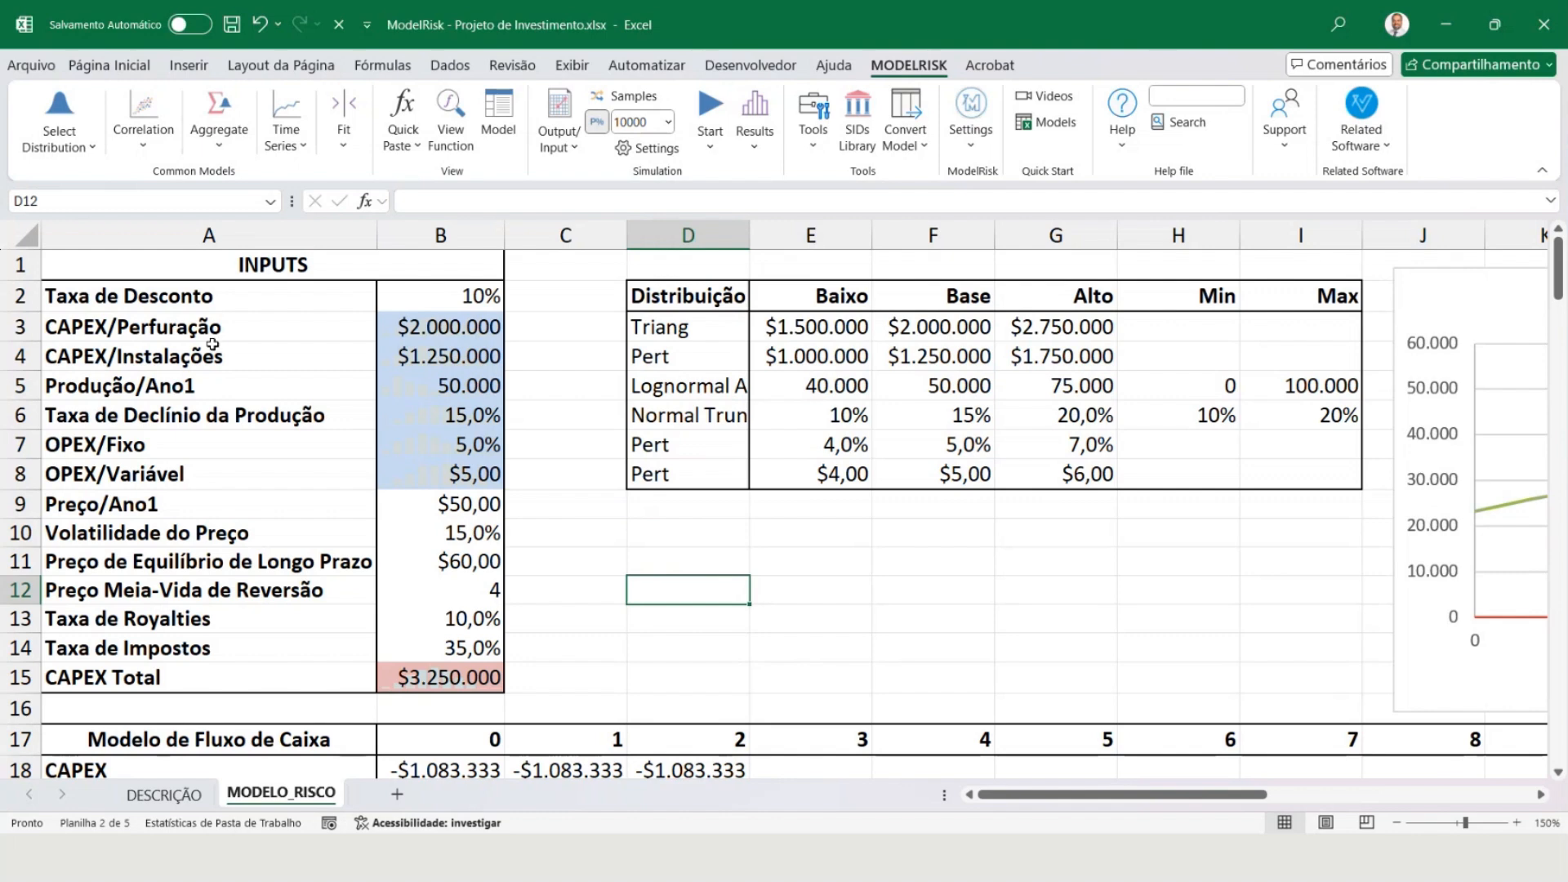
{"action": "left_click", "coordinate": [285, 137]}
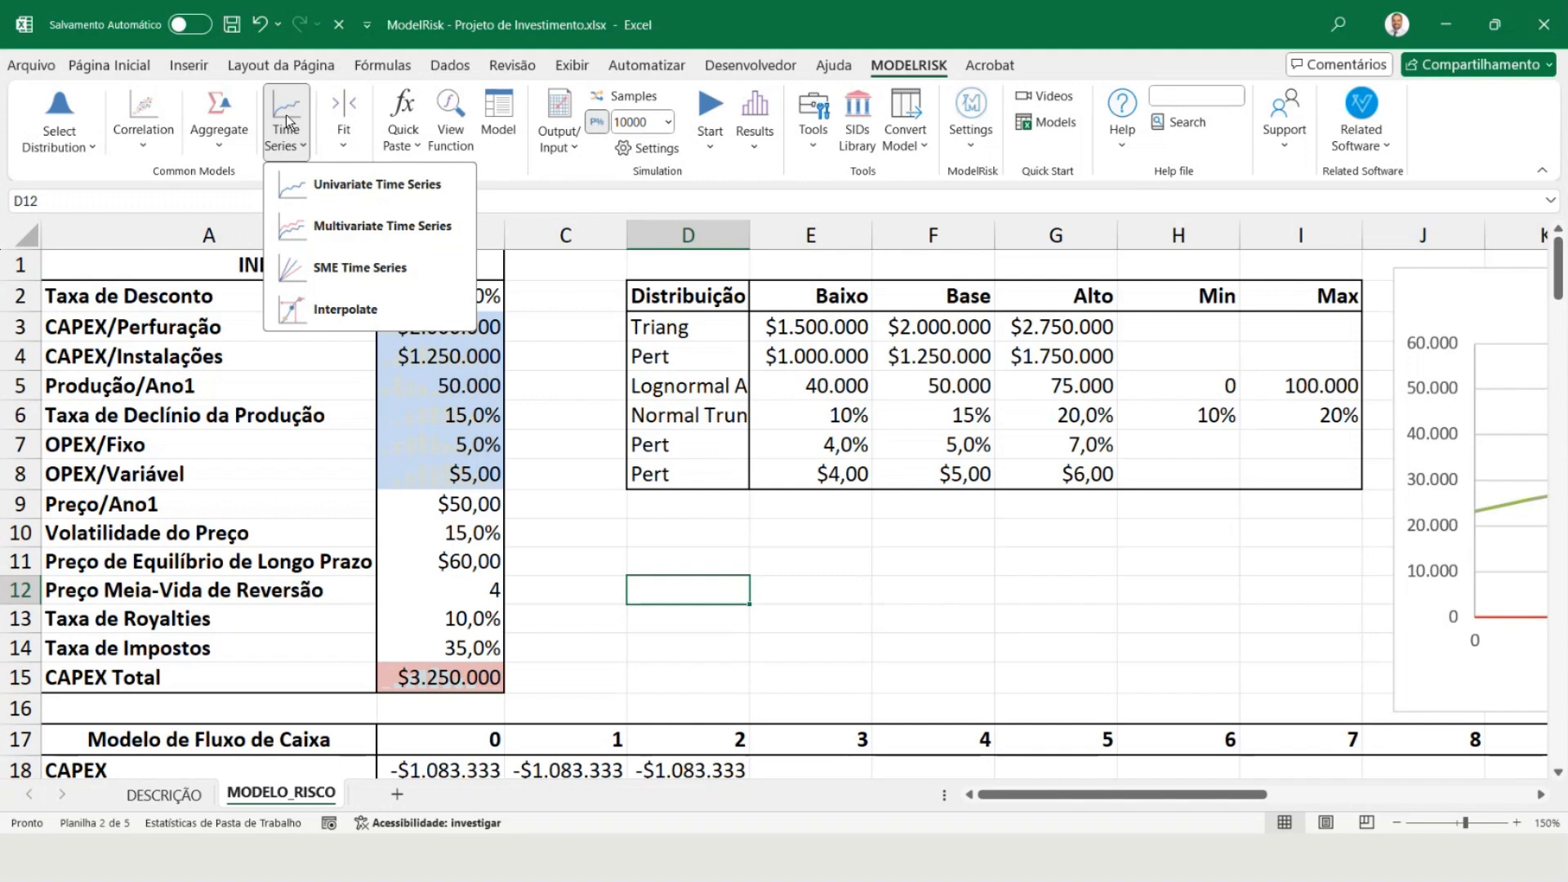
{"action": "left_click", "coordinate": [565, 523]}
Examine the VoseTimeGBMVR formula behind the Preço do Petróleo row, selecting B20:D20.
{"action": "scroll", "coordinate": [565, 523], "scroll_direction": "down", "scroll_amount": 3}
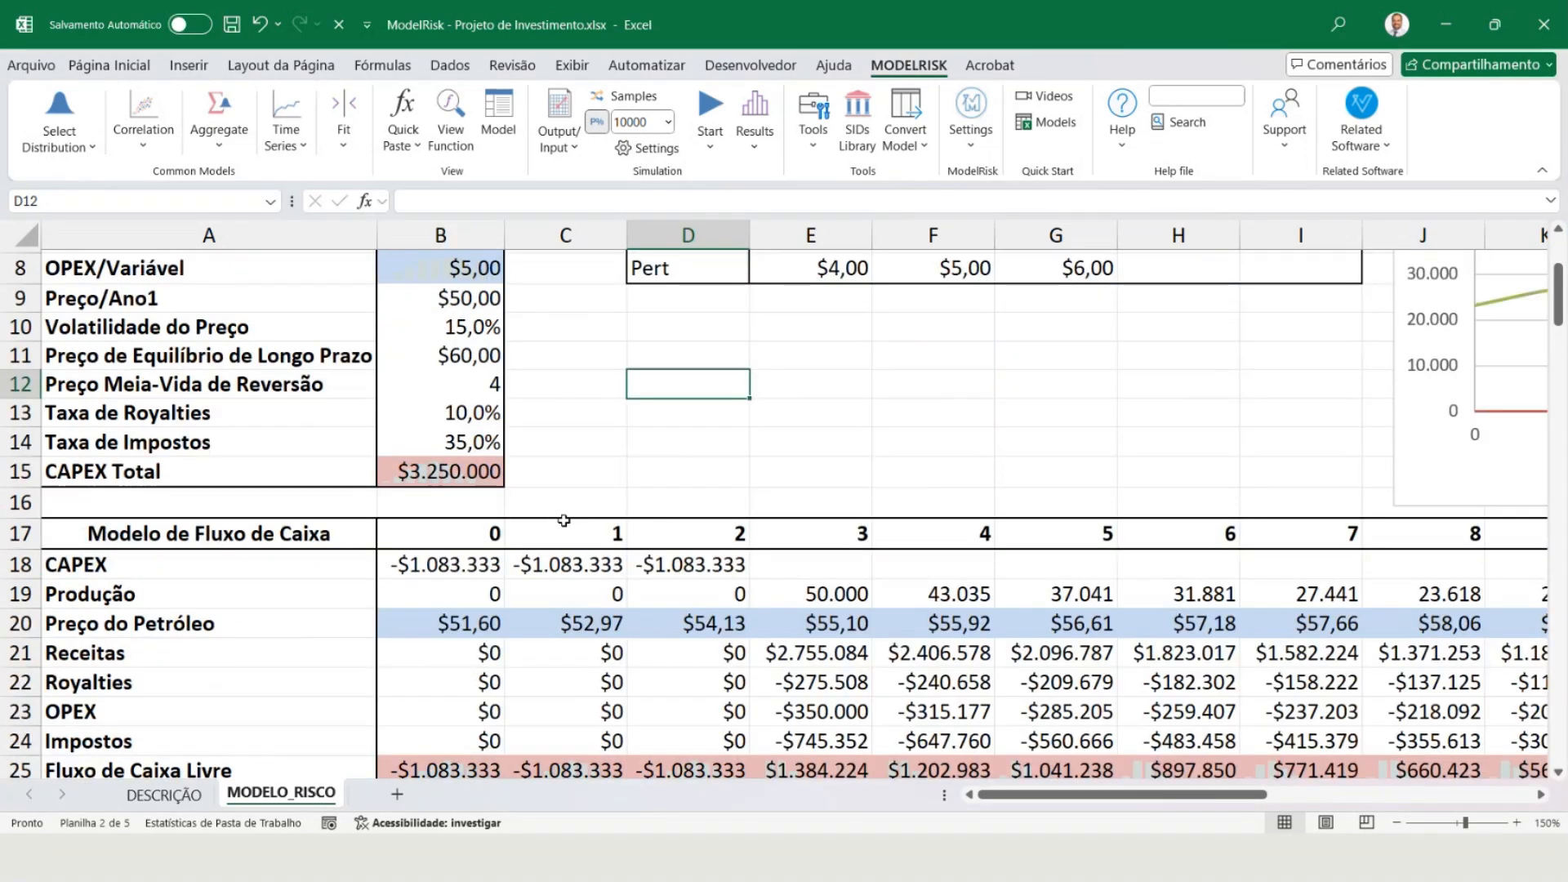
{"action": "left_click", "coordinate": [441, 625]}
{"action": "left_click_drag", "start_coordinate": [441, 625], "coordinate": [689, 625]}
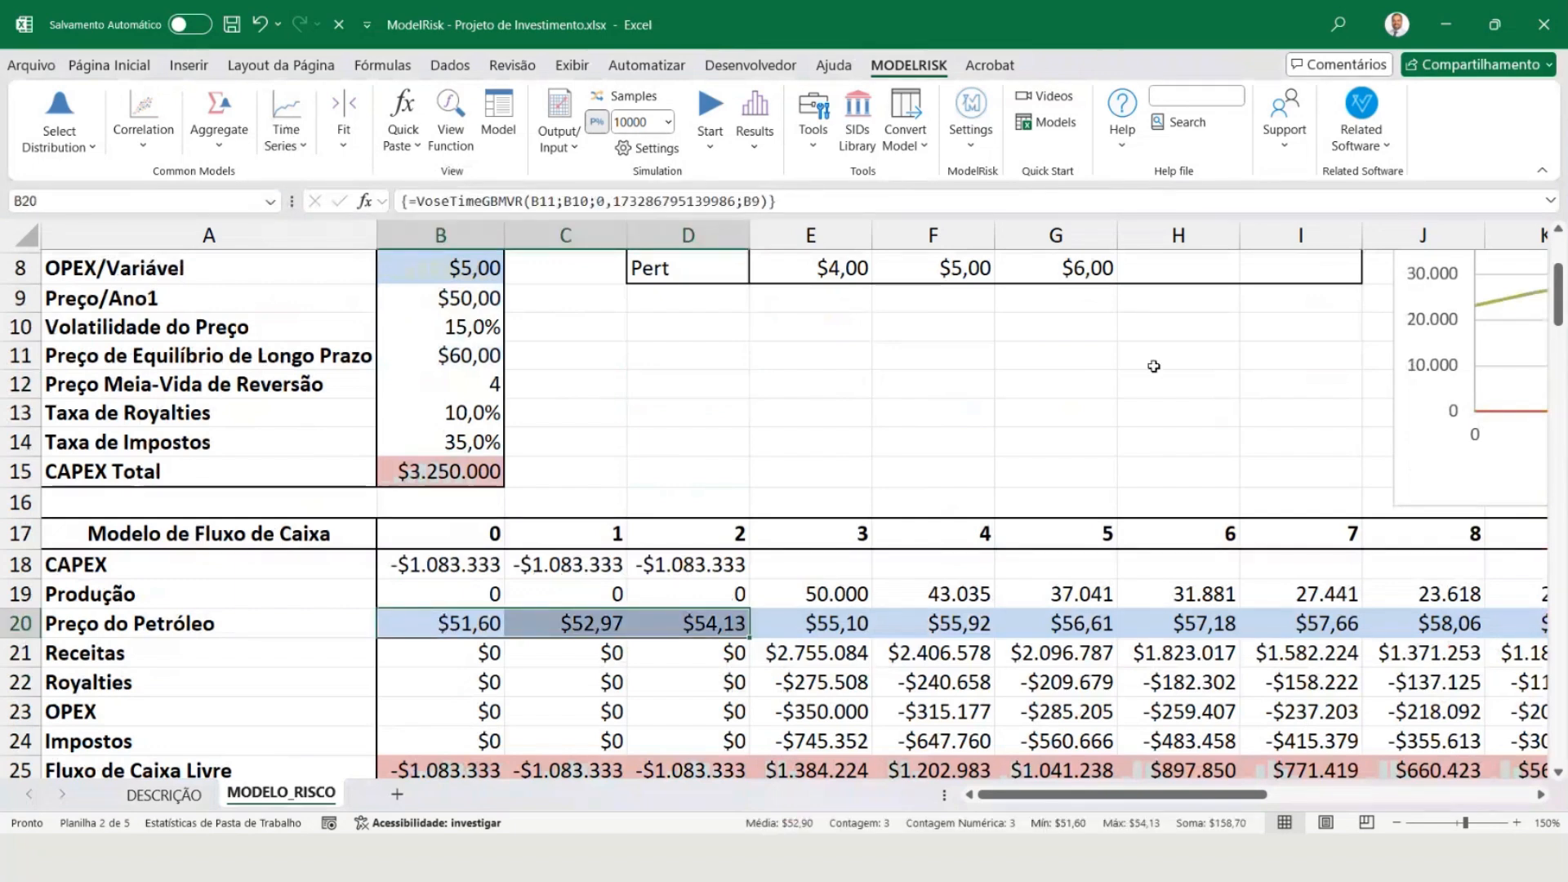
Move the Curva de Produção chart over the cash flow table, turn on ModelRisk Samples and recalculate the model several times.
{"action": "left_click_drag", "start_coordinate": [1402, 417], "coordinate": [645, 634]}
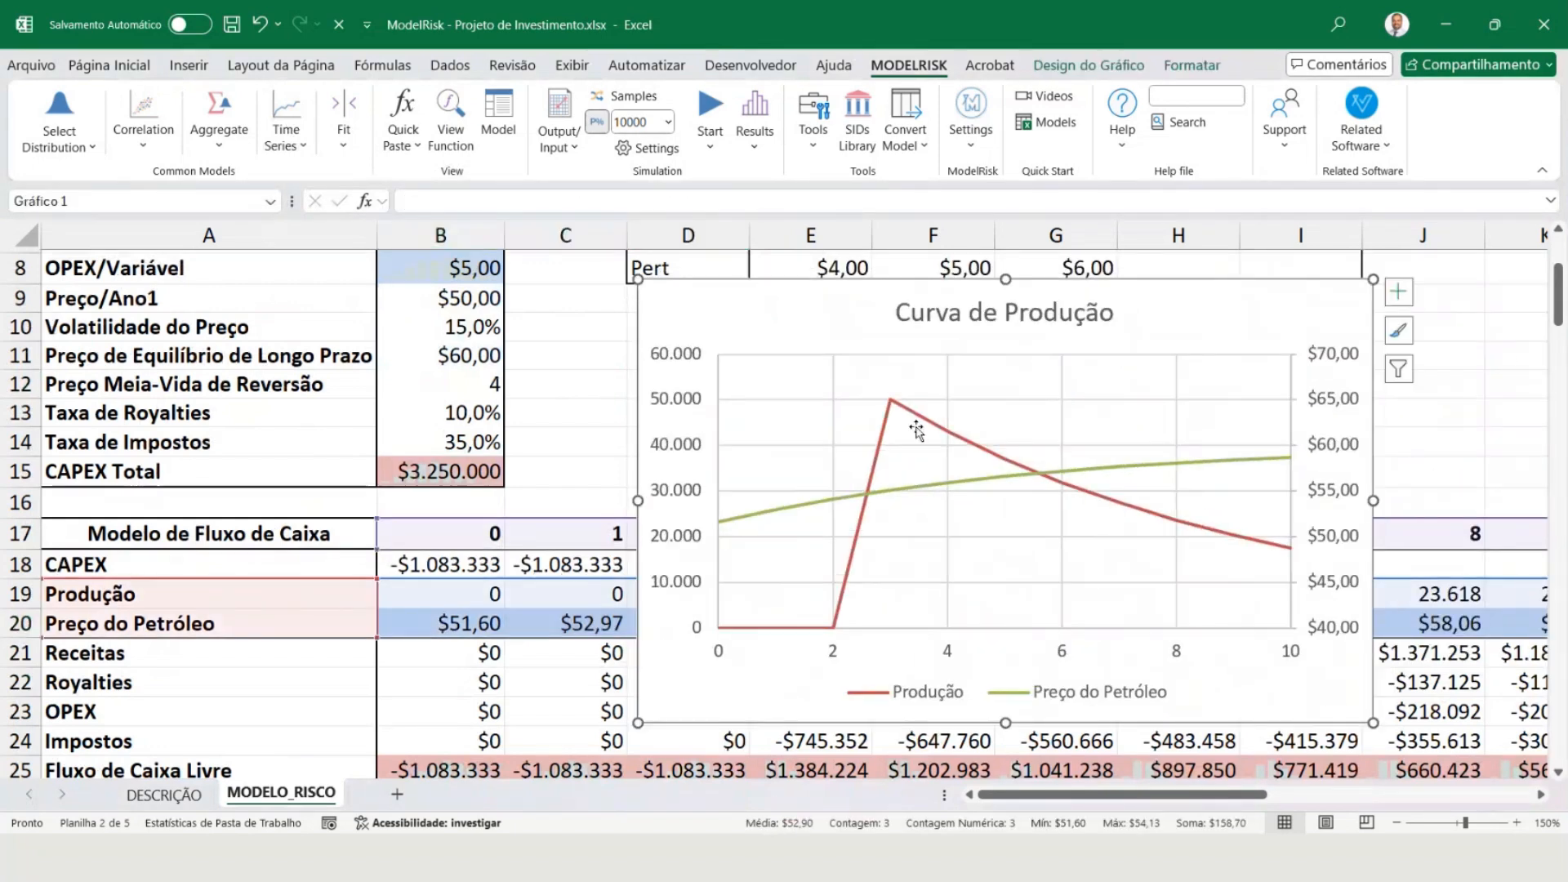
{"action": "left_click", "coordinate": [600, 98]}
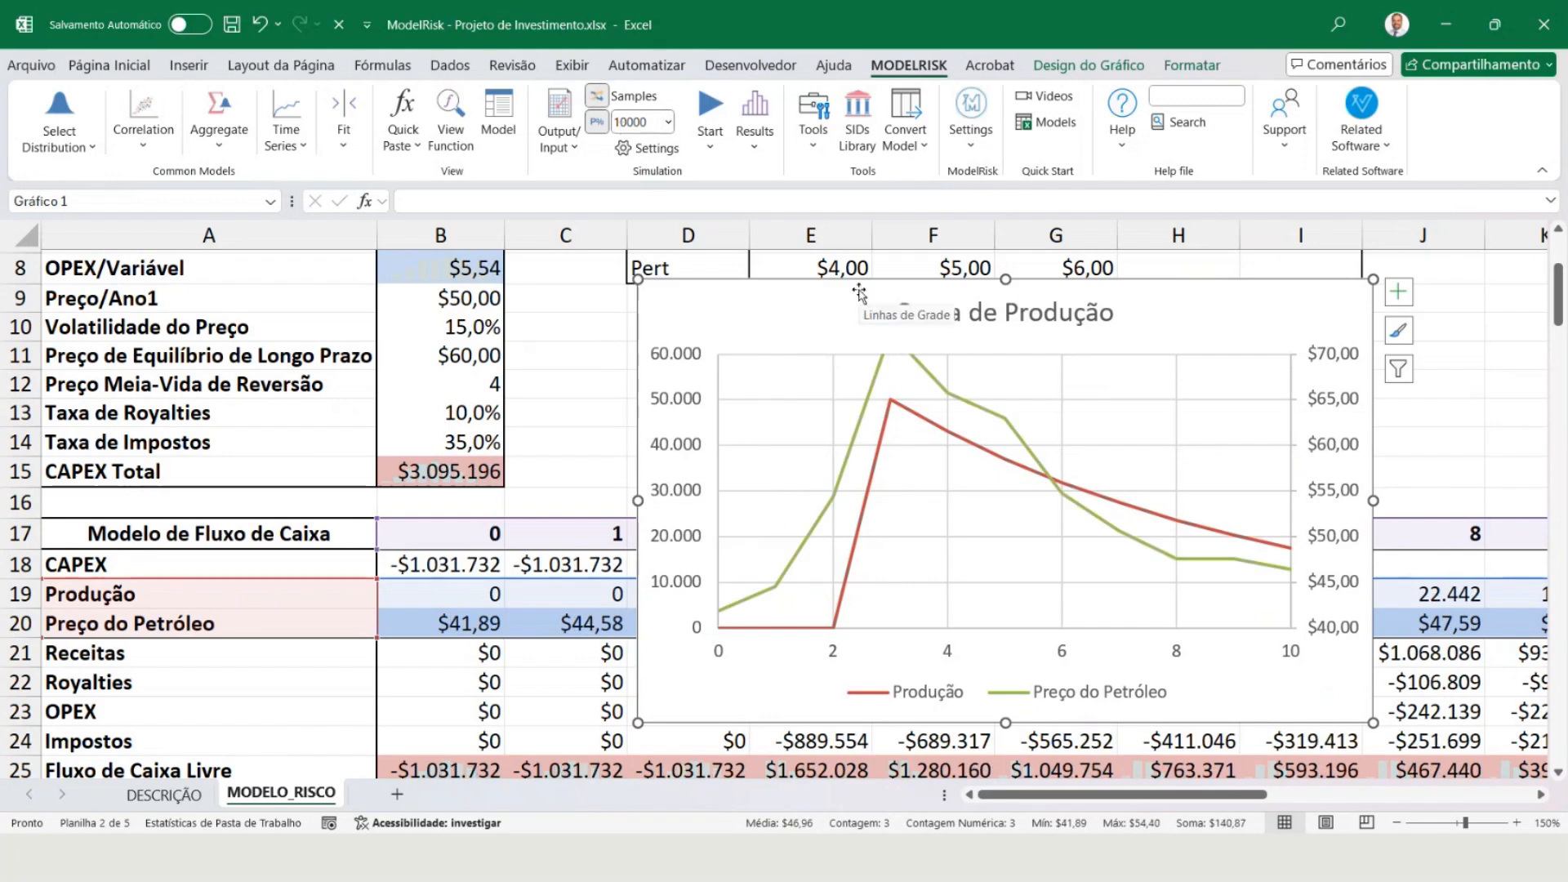
{"action": "key", "text": "F9"}
{"action": "key", "text": "F9"}
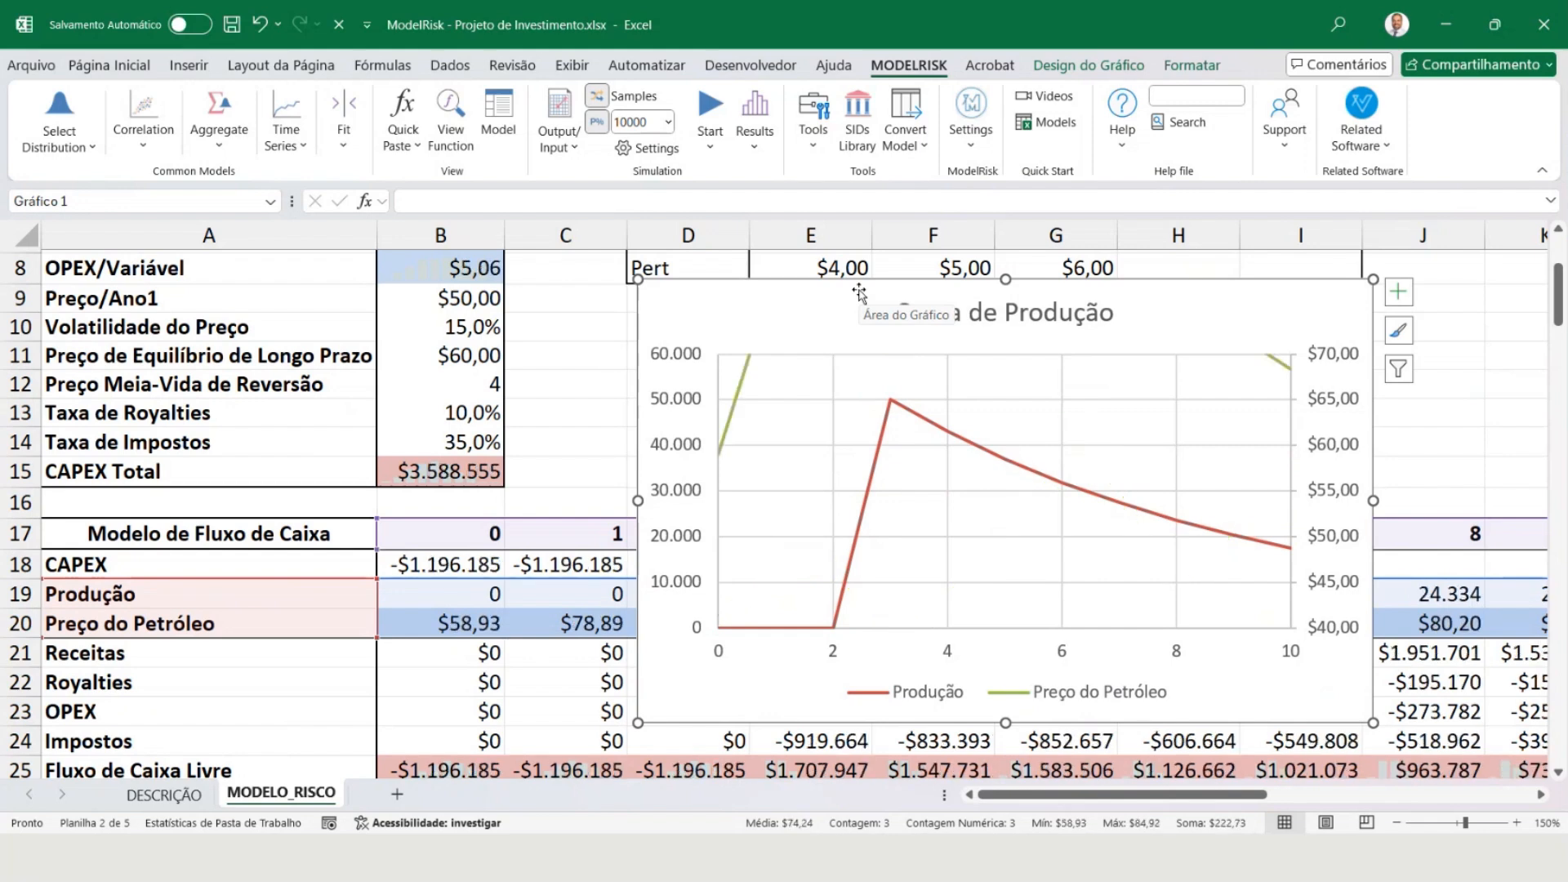
{"action": "key", "text": "F9"}
{"action": "key", "text": "F9"}
{"action": "key", "text": "F9"}
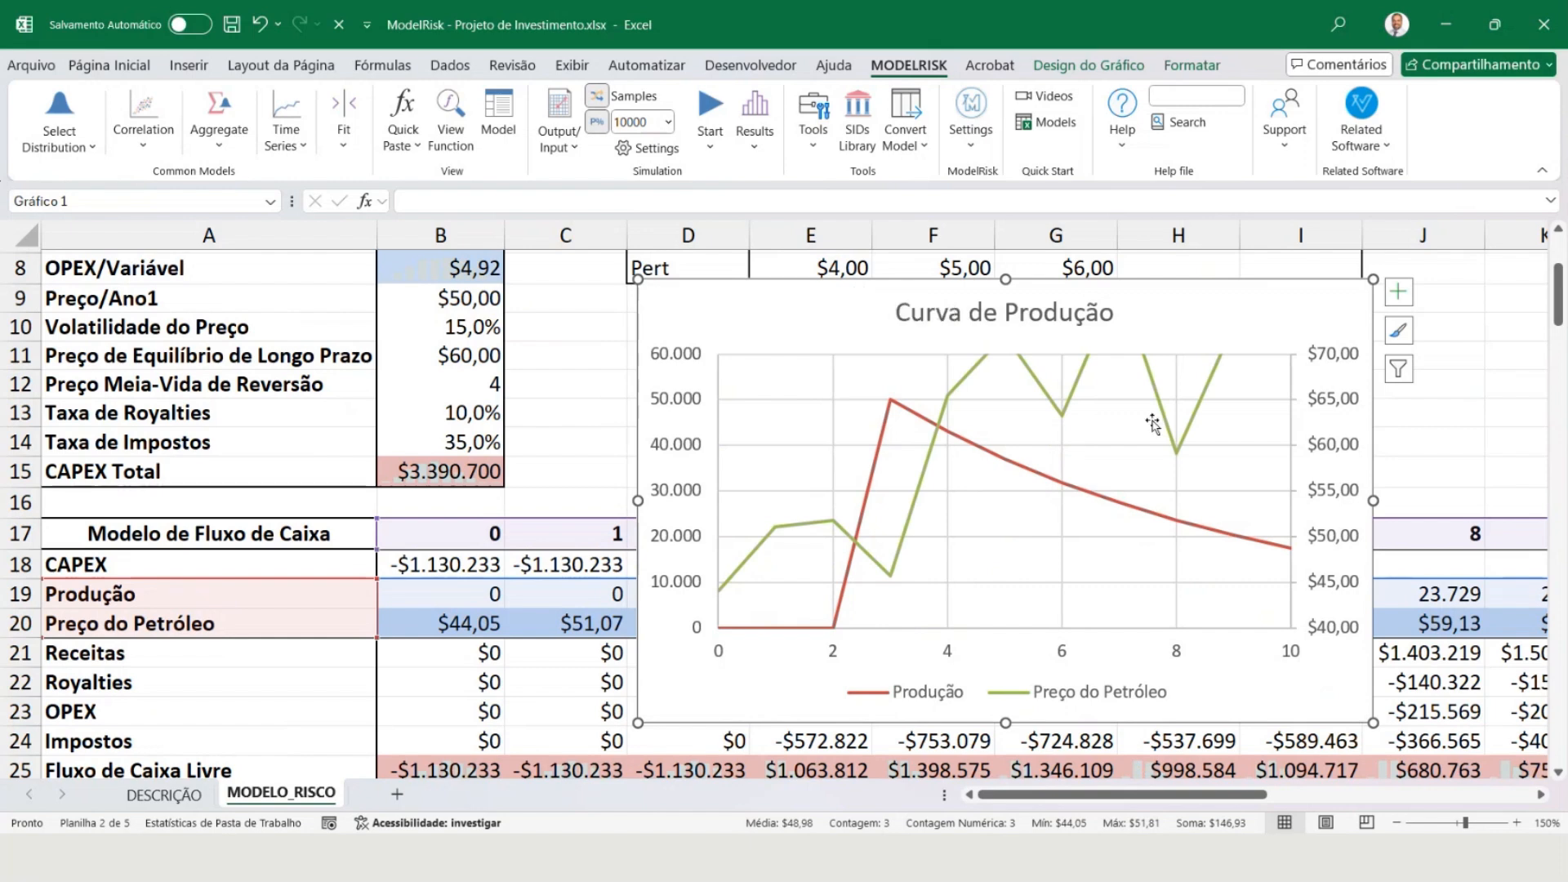
Set the chart's oil price axis limits to a minimum of 20 and a maximum of 100.
{"action": "left_click", "coordinate": [1333, 363]}
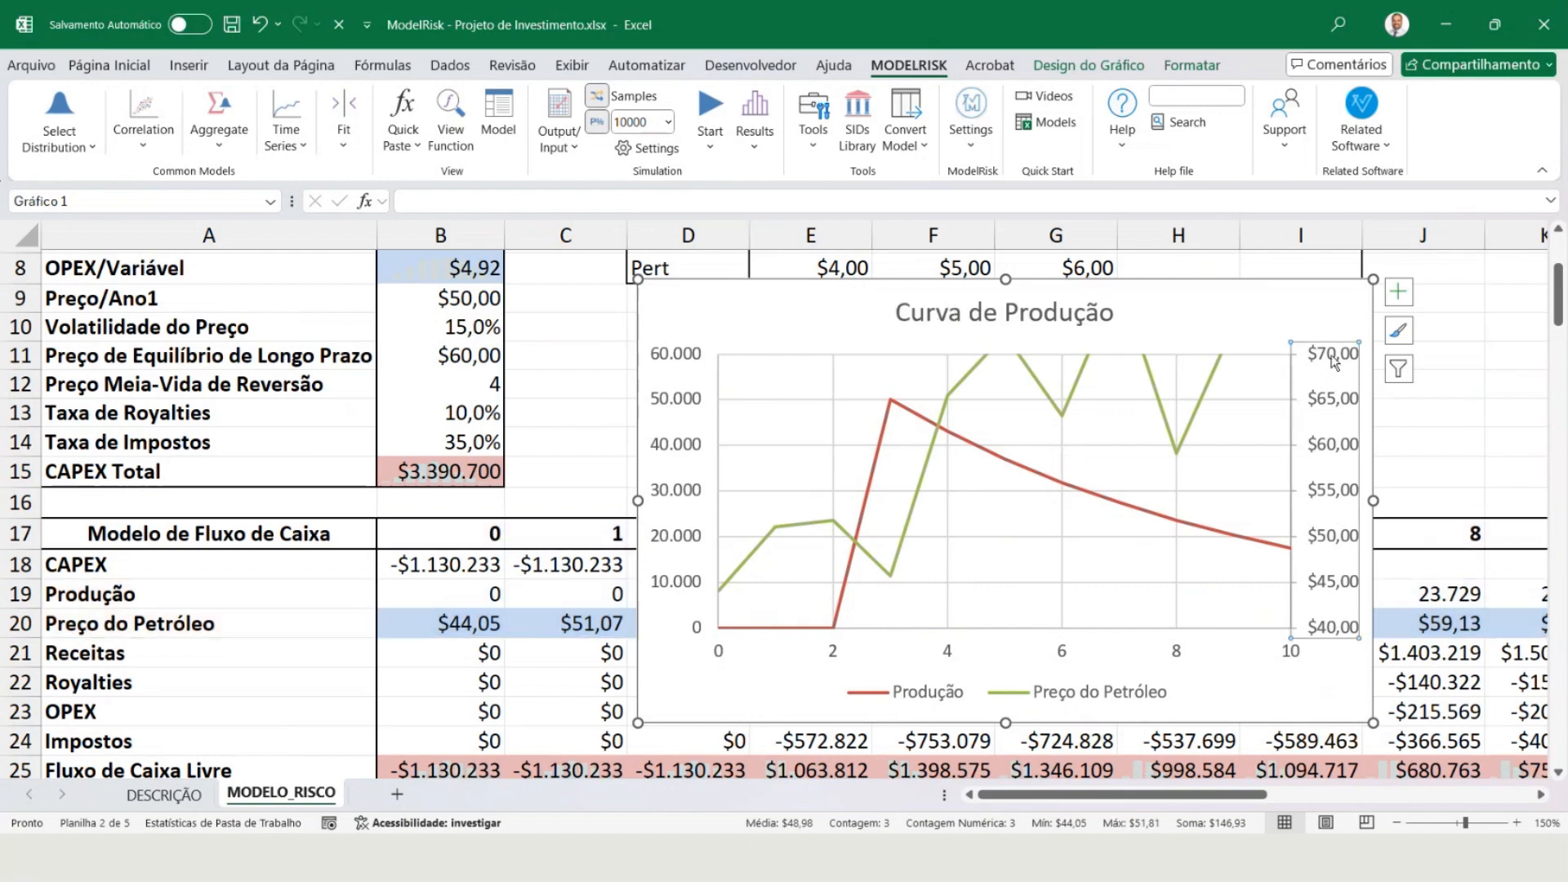
{"action": "double_click", "coordinate": [1332, 364]}
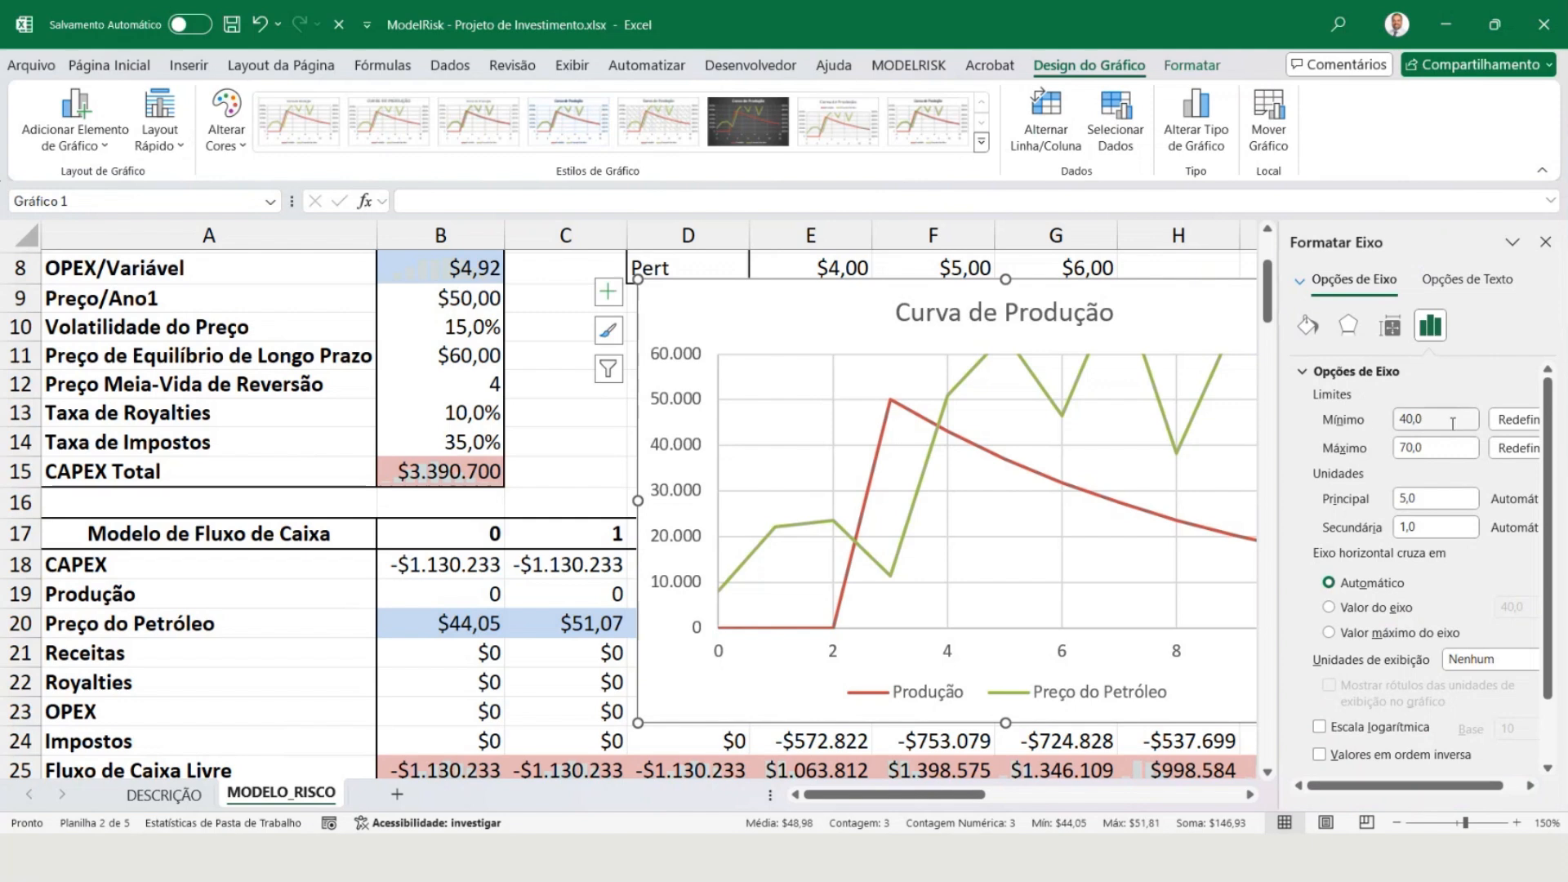
{"action": "left_click", "coordinate": [1360, 419]}
{"action": "type", "text": "20"}
{"action": "key", "text": "Tab"}
{"action": "key", "text": "Tab"}
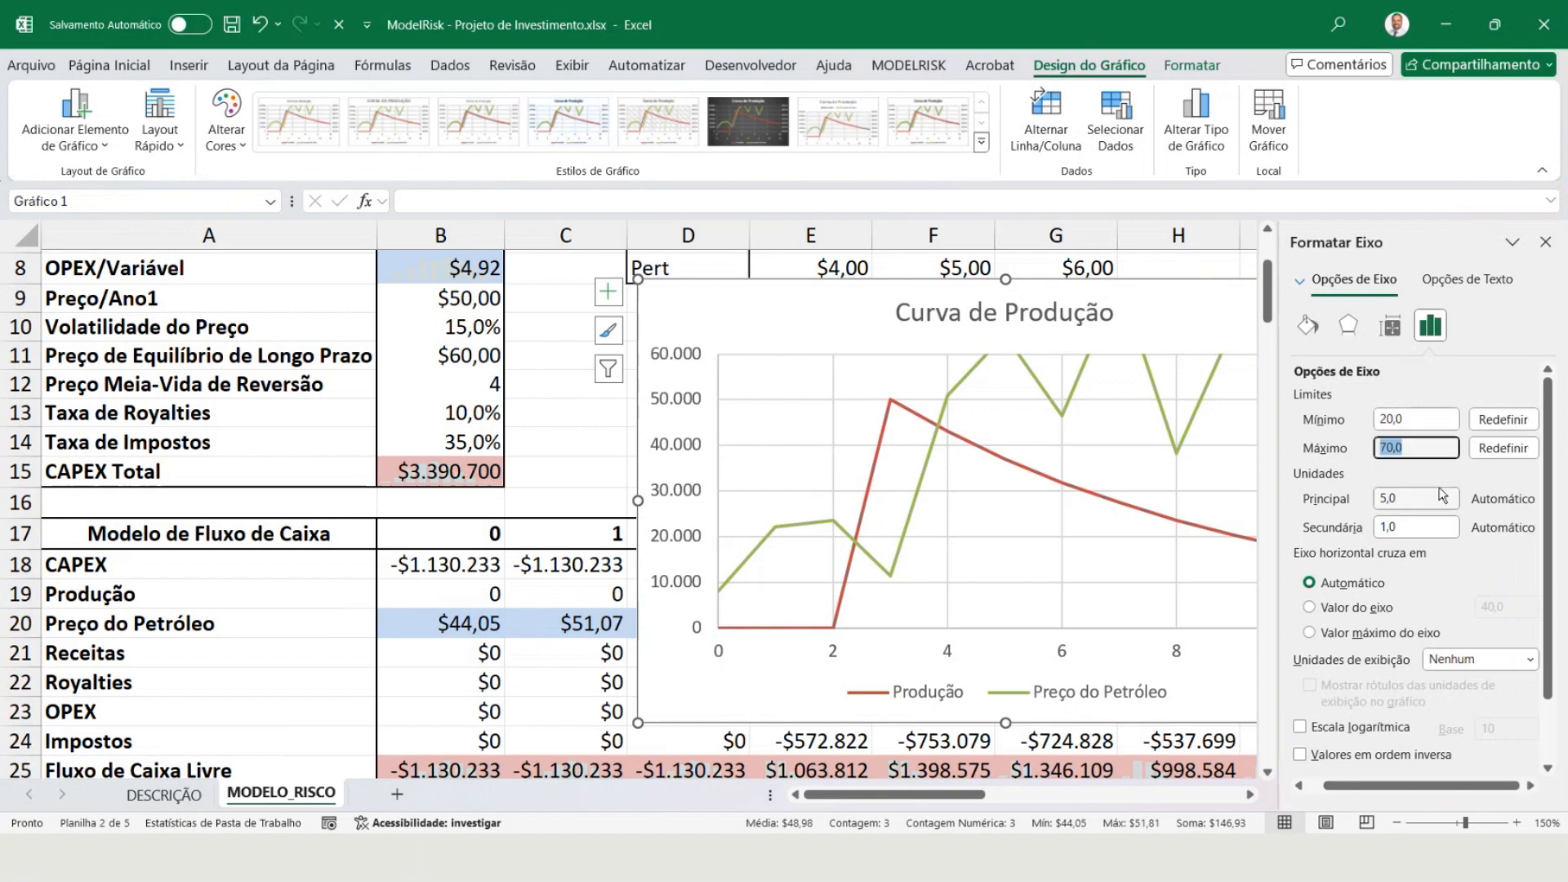
{"action": "type", "text": "100"}
{"action": "key", "text": "Return"}
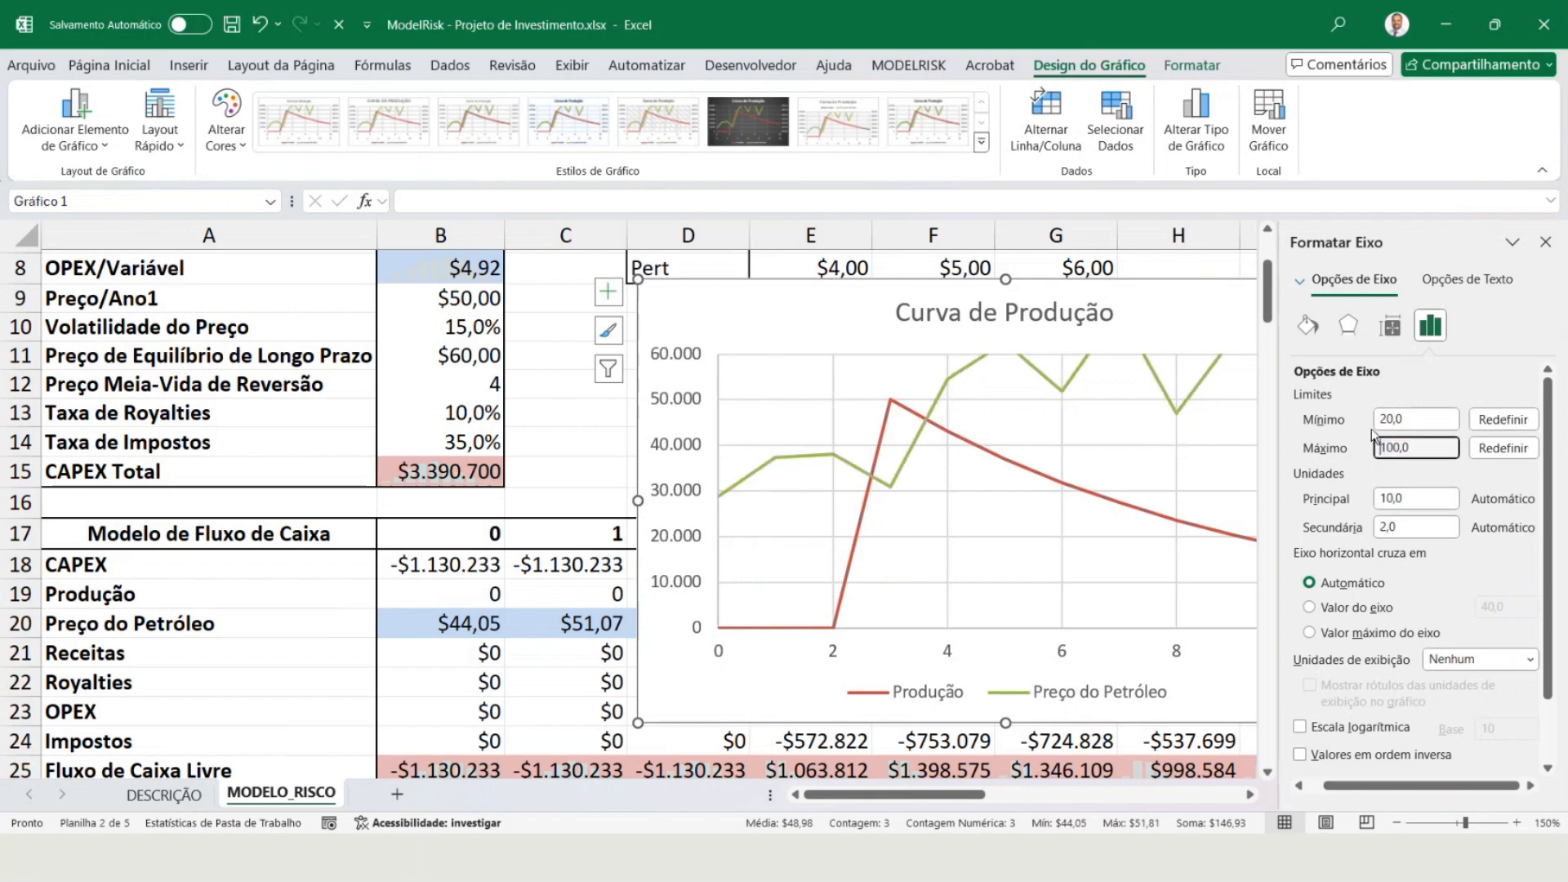
Set the oil price axis maximum to 120 and close the axis formatting.
{"action": "left_click_drag", "start_coordinate": [1433, 448], "coordinate": [1357, 447]}
{"action": "type", "text": "120"}
{"action": "key", "text": "Return"}
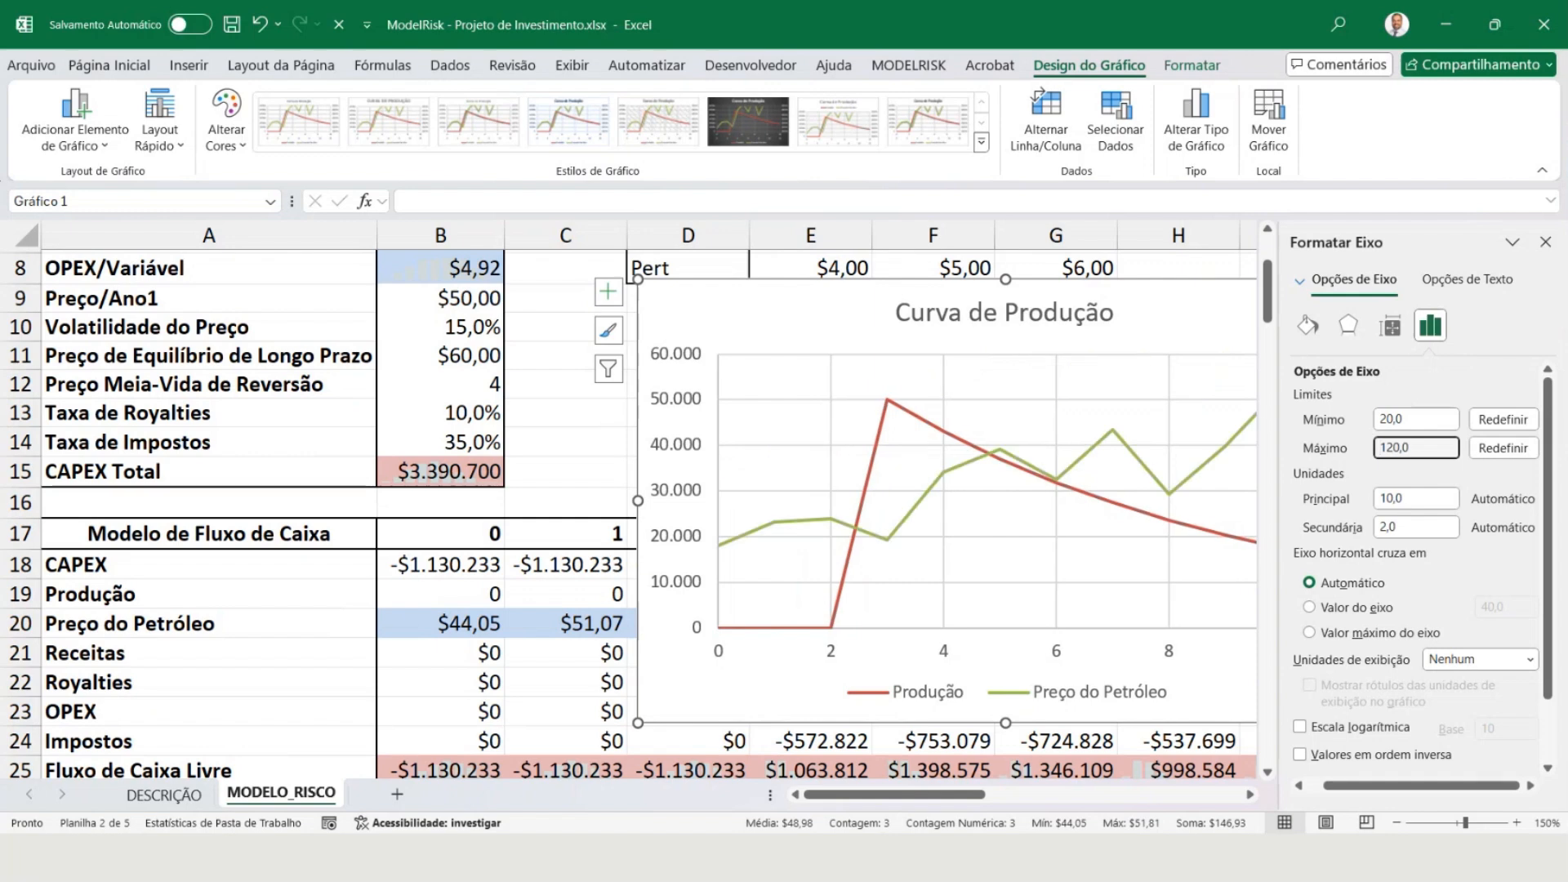
{"action": "left_click", "coordinate": [1546, 243]}
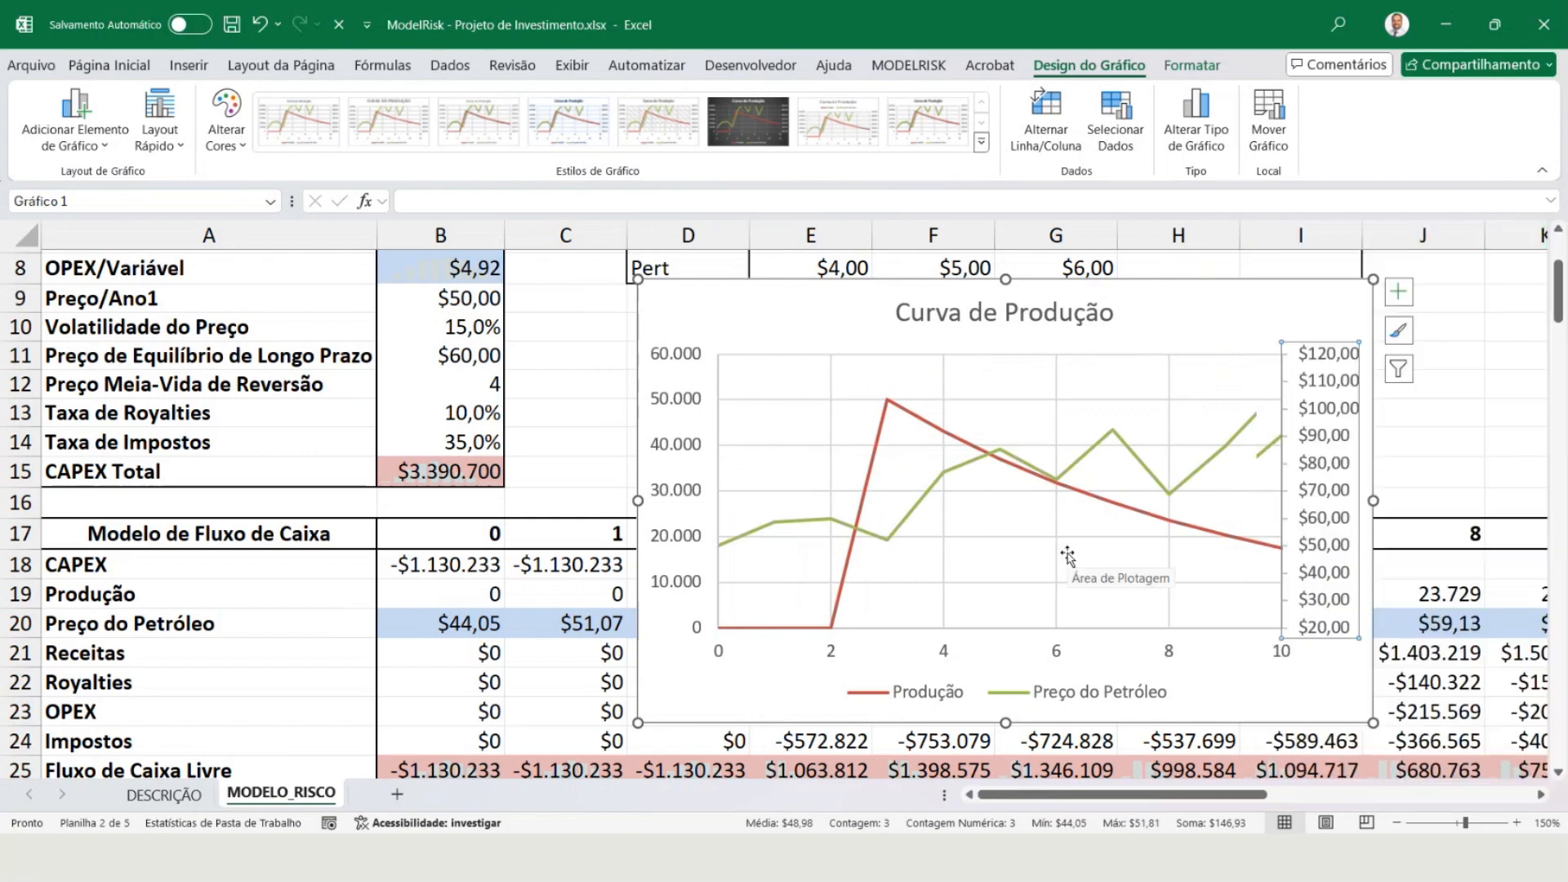
Recalculate the model repeatedly to examine how the sampled Preço do Petróleo path varies in the Curva de Produção chart.
{"action": "key", "text": "F9"}
{"action": "key", "text": "F9"}
{"action": "left_click", "coordinate": [1432, 477]}
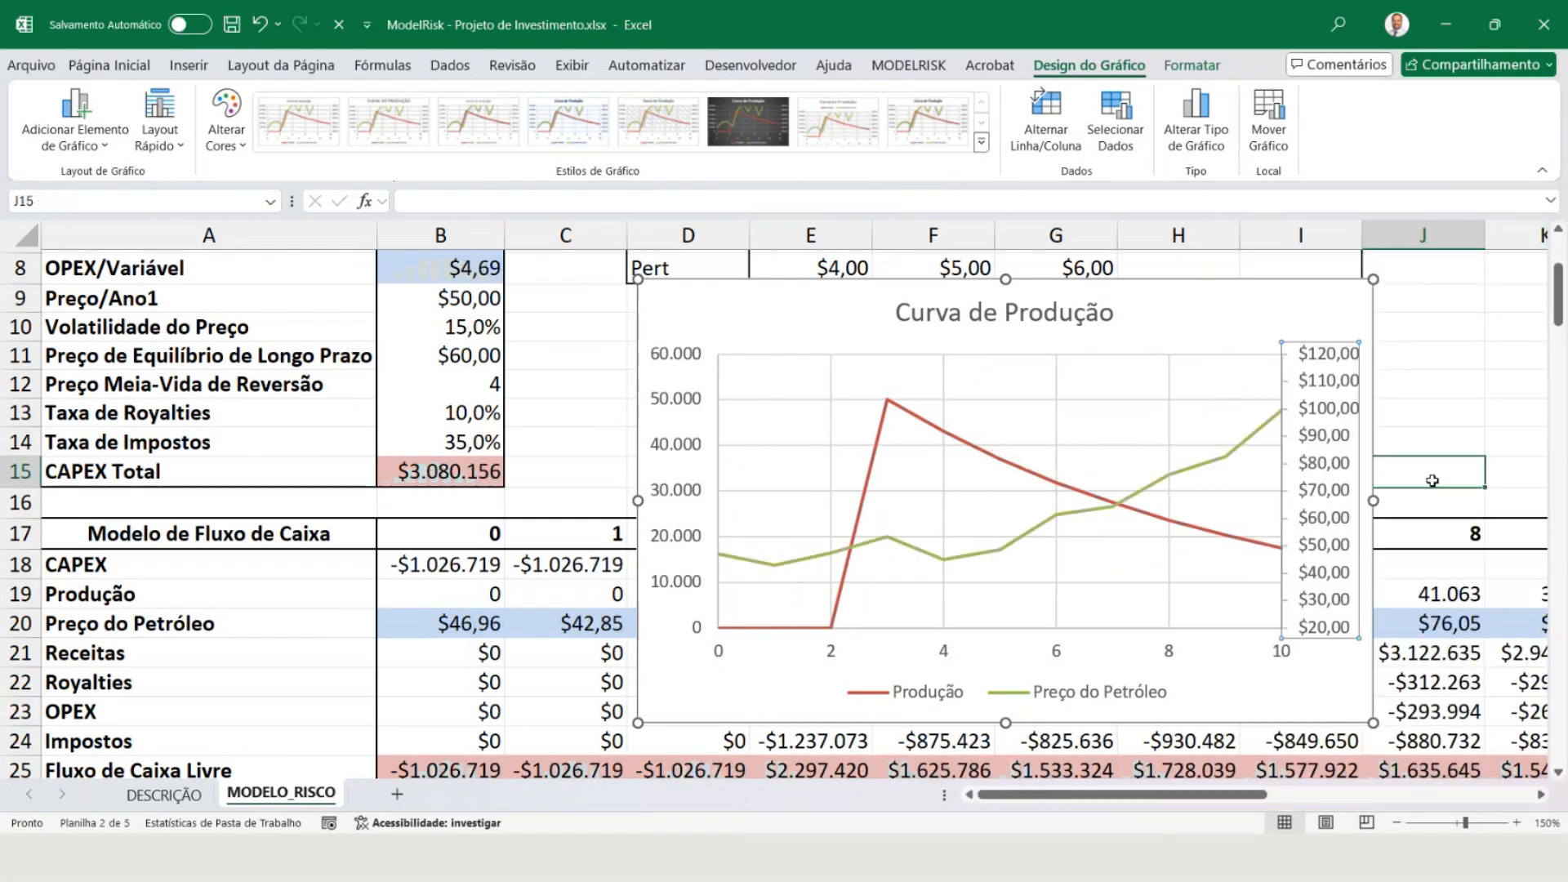
{"action": "key", "text": "F9"}
{"action": "key", "text": "F9"}
{"action": "key", "text": "F9"}
{"action": "key", "text": "F9"}
{"action": "key", "text": "F9"}
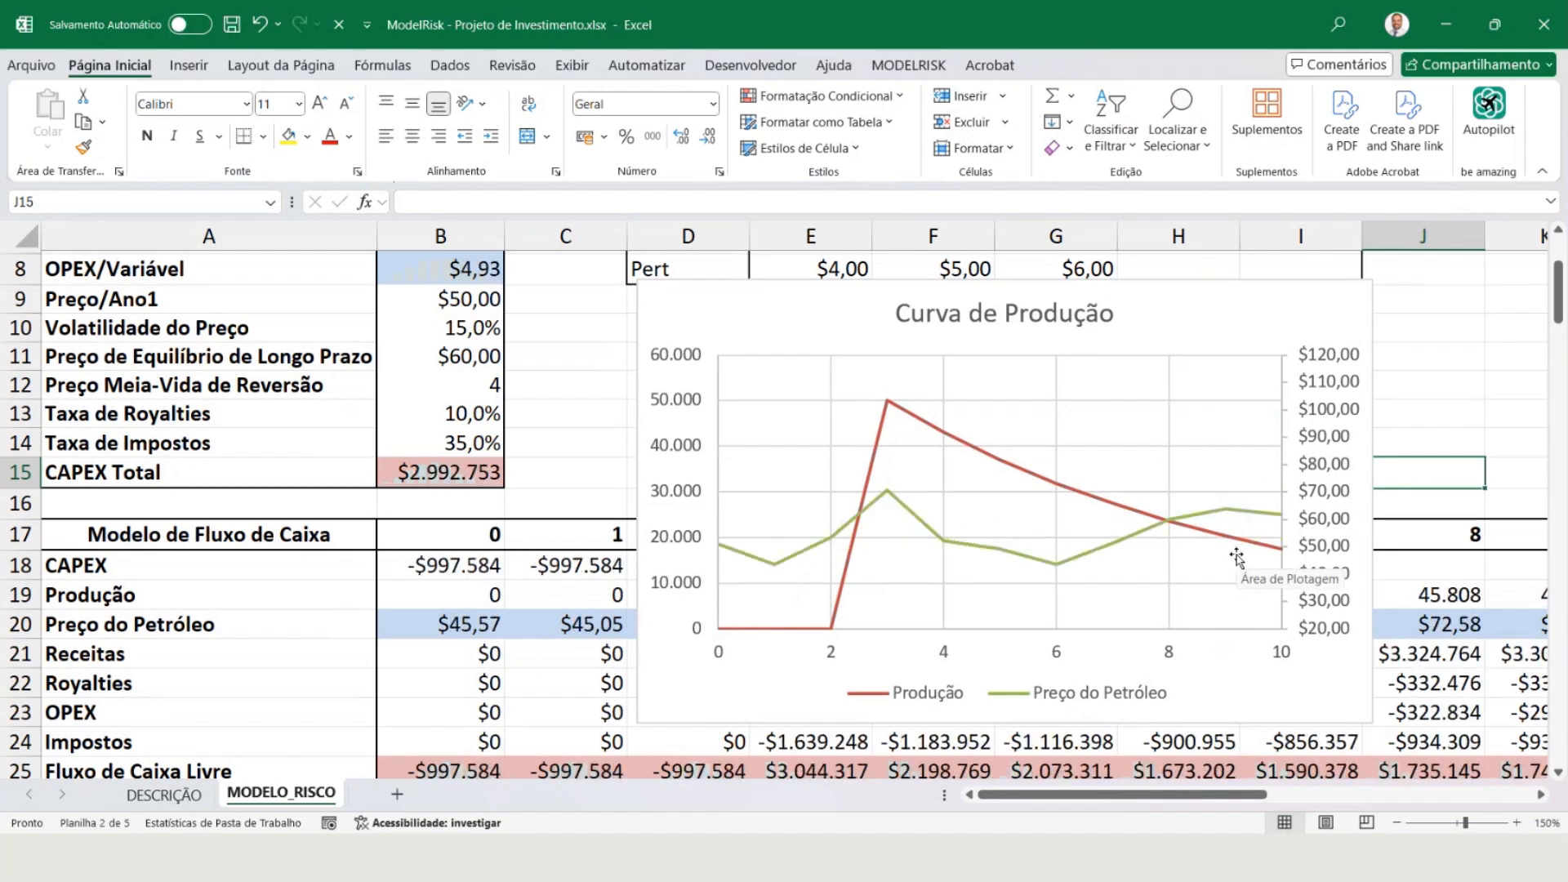
{"action": "key", "text": "F9"}
{"action": "key", "text": "F9"}
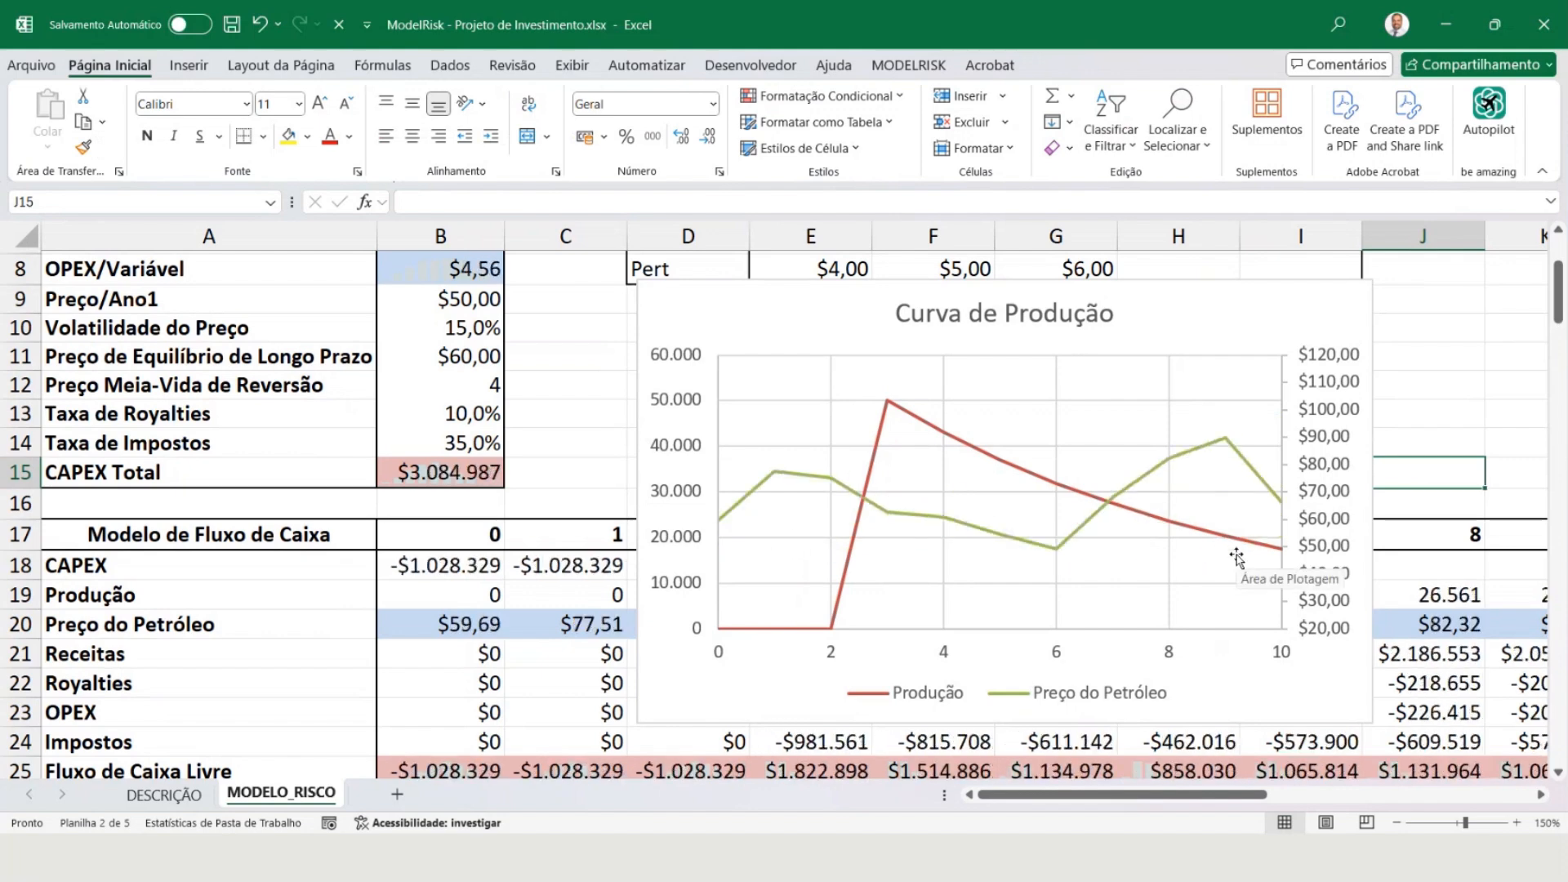
{"action": "key", "text": "F9"}
{"action": "key", "text": "F9"}
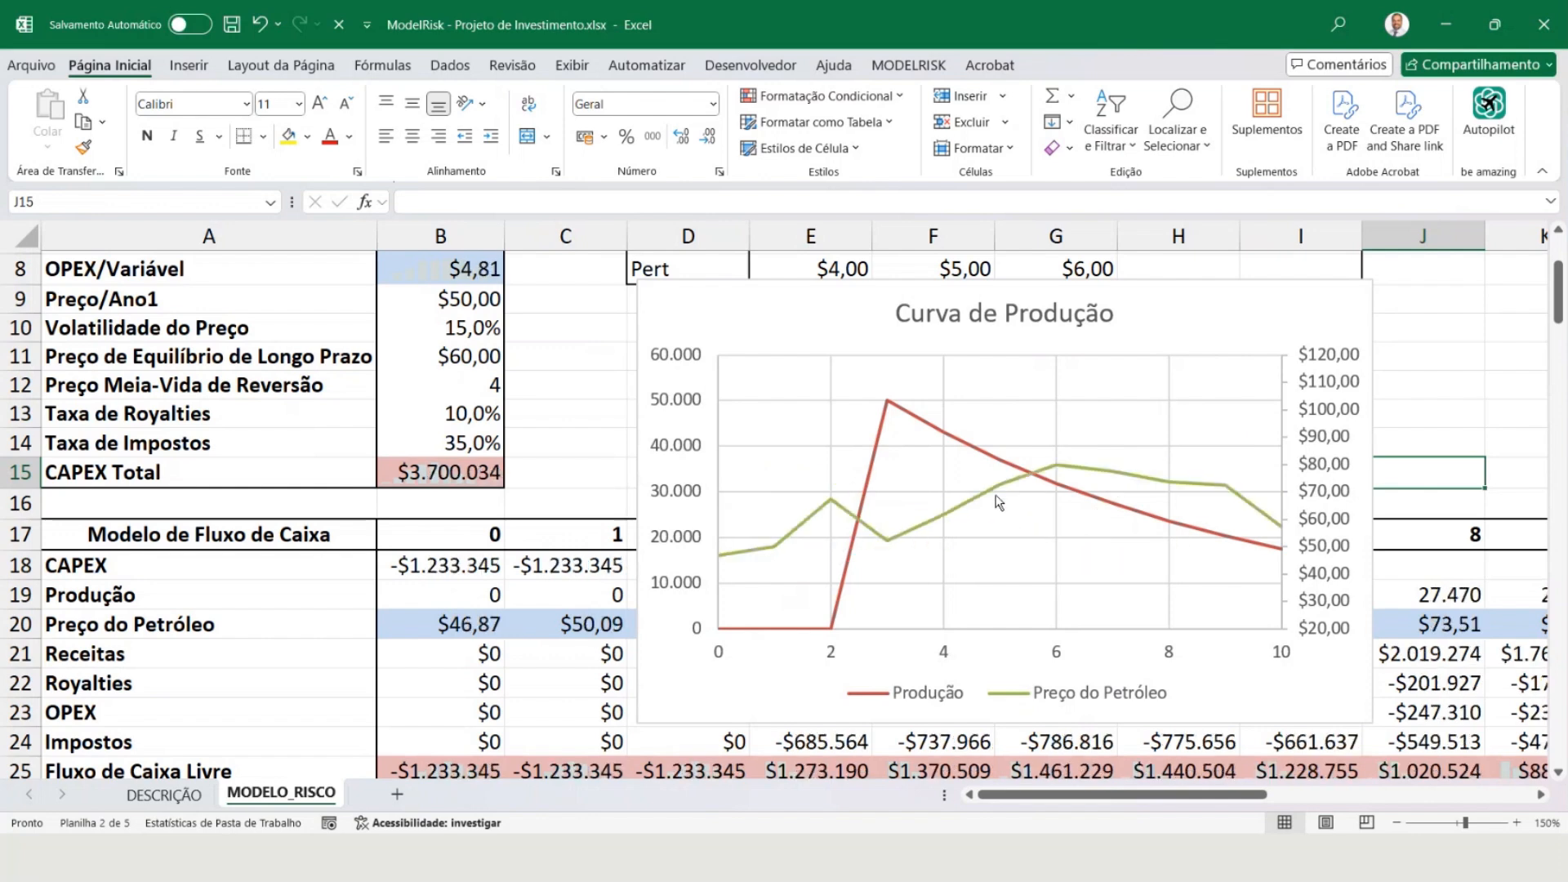
{"action": "key", "text": "F9"}
{"action": "key", "text": "F9"}
{"action": "key", "text": "F9"}
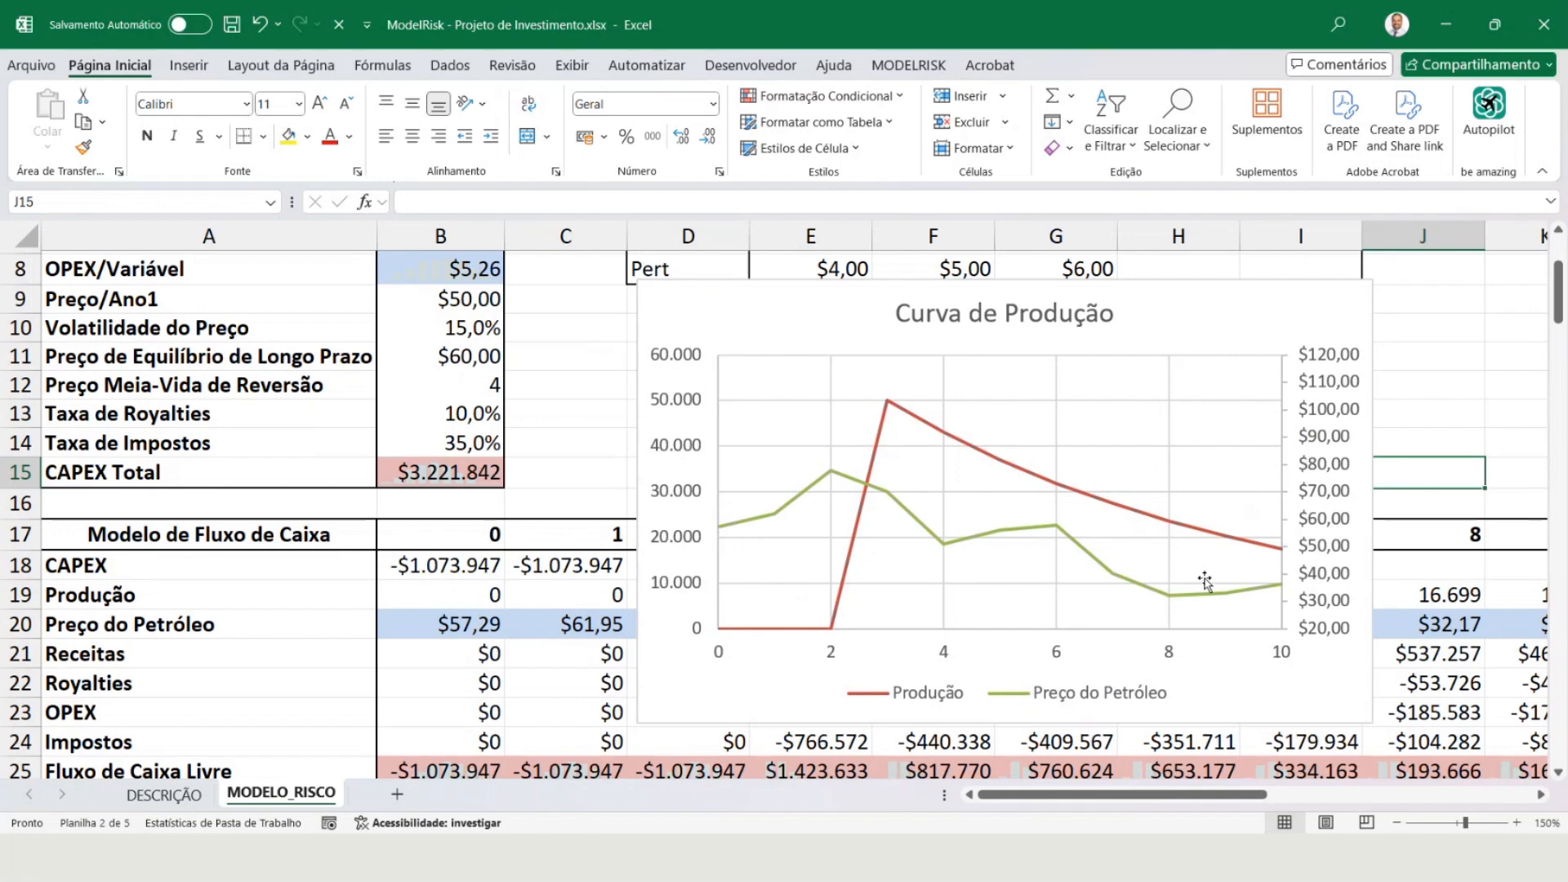
{"action": "key", "text": "F9"}
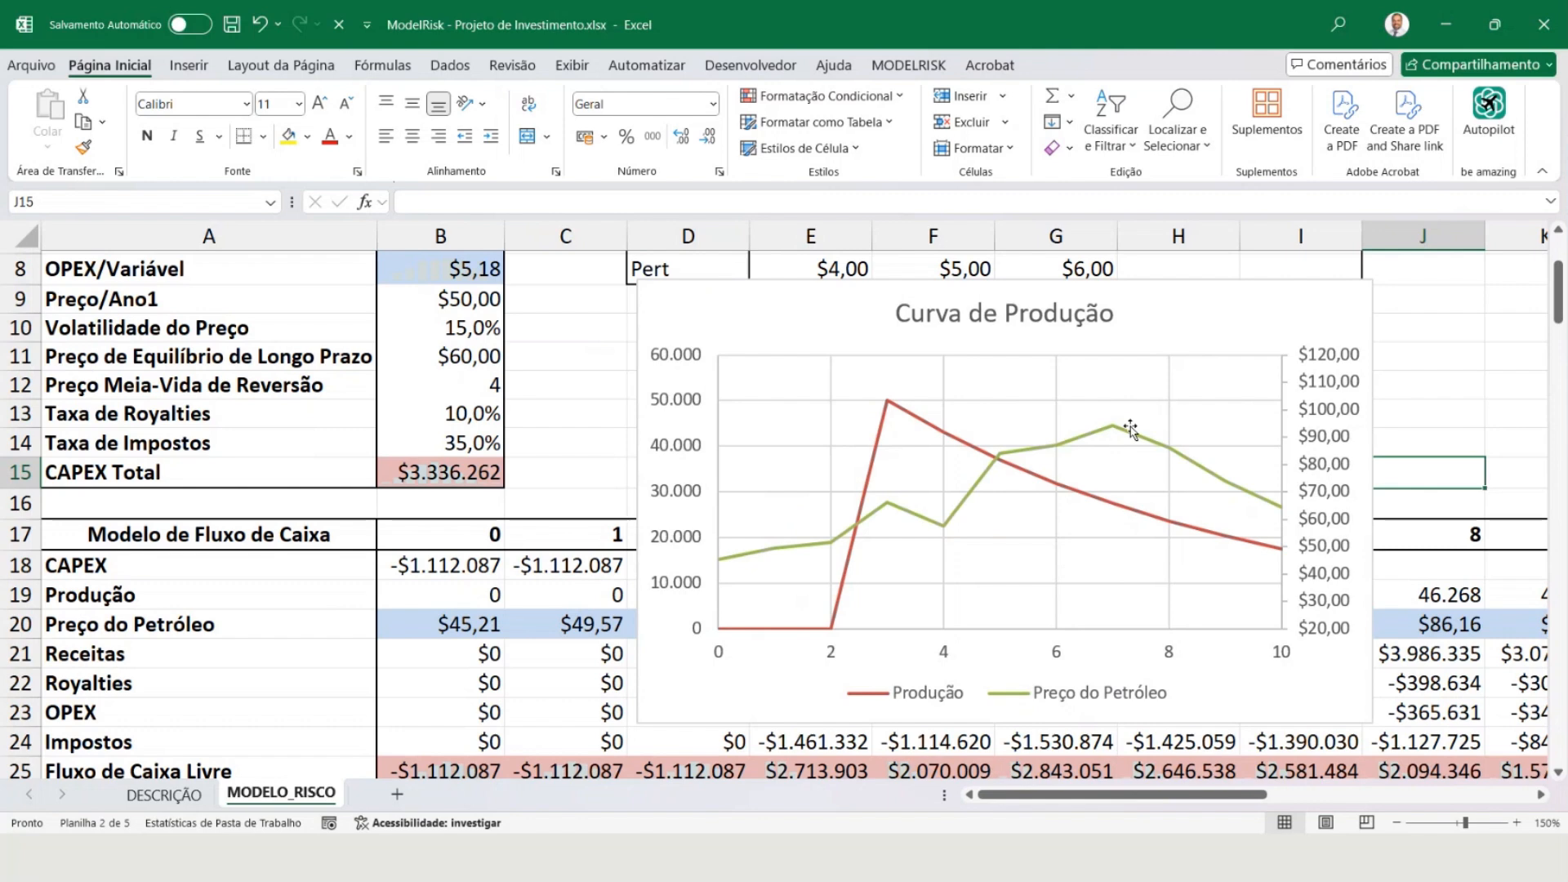
{"action": "key", "text": "F9"}
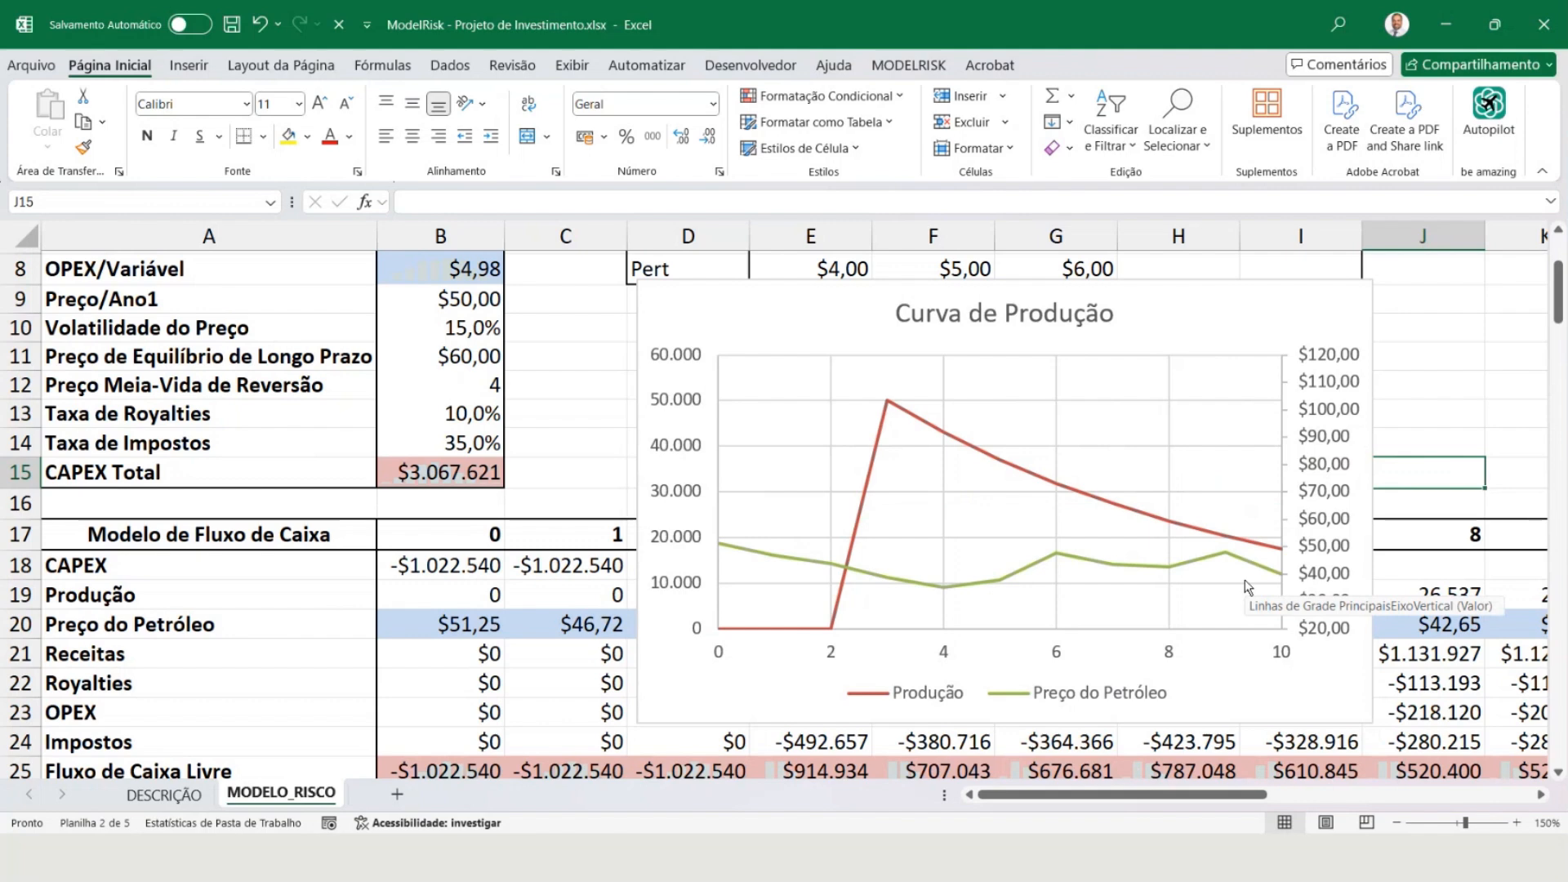
{"action": "key", "text": "F9"}
{"action": "key", "text": "F9"}
{"action": "key", "text": "F9"}
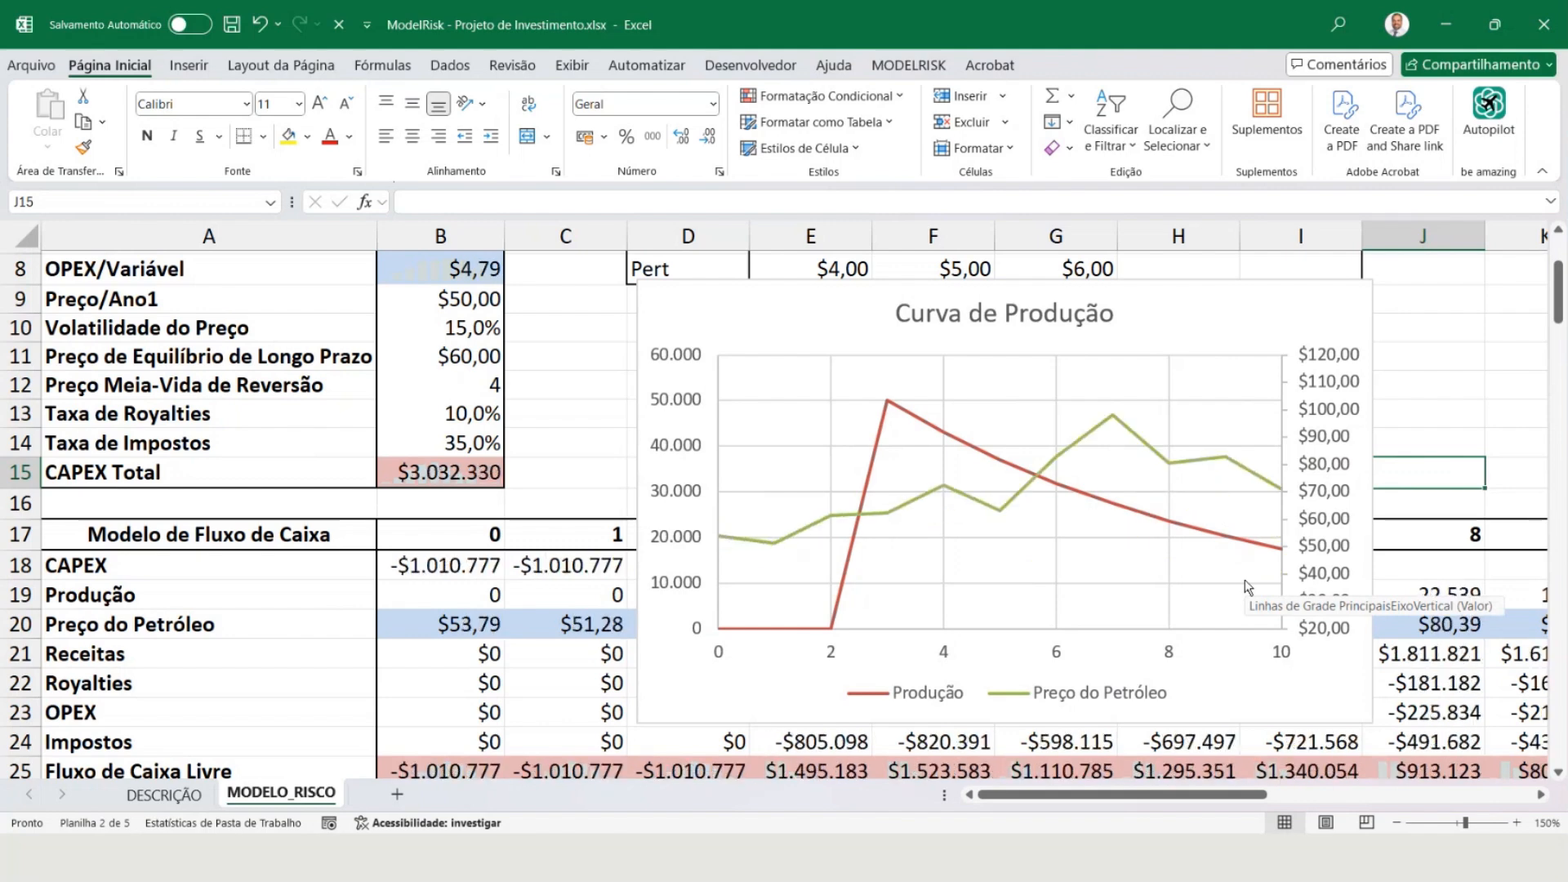
{"action": "key", "text": "F9"}
{"action": "key", "text": "F9"}
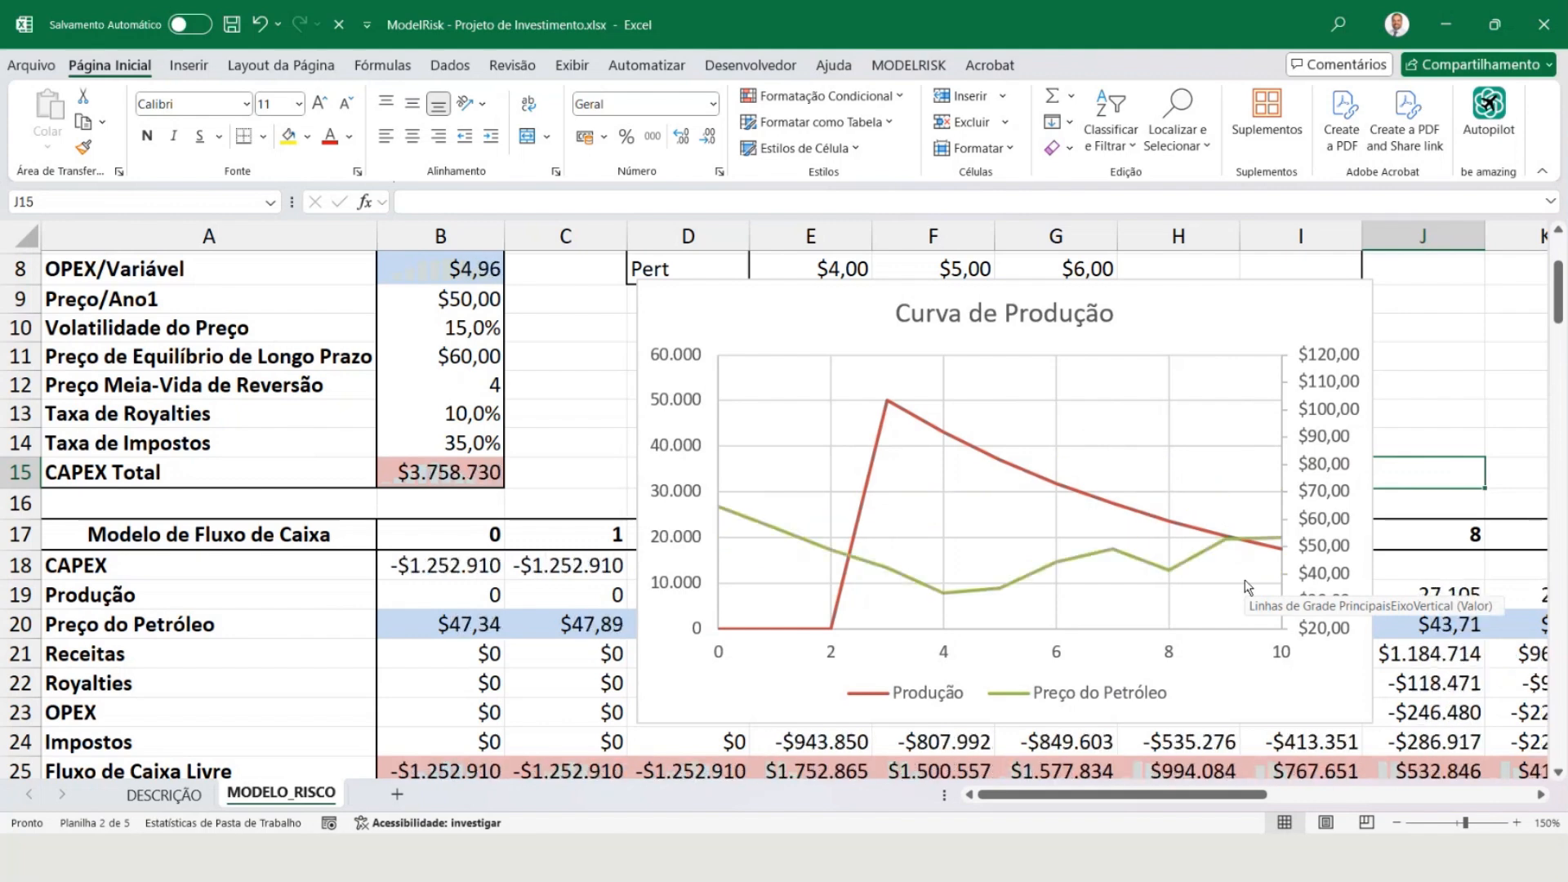
{"action": "key", "text": "F9"}
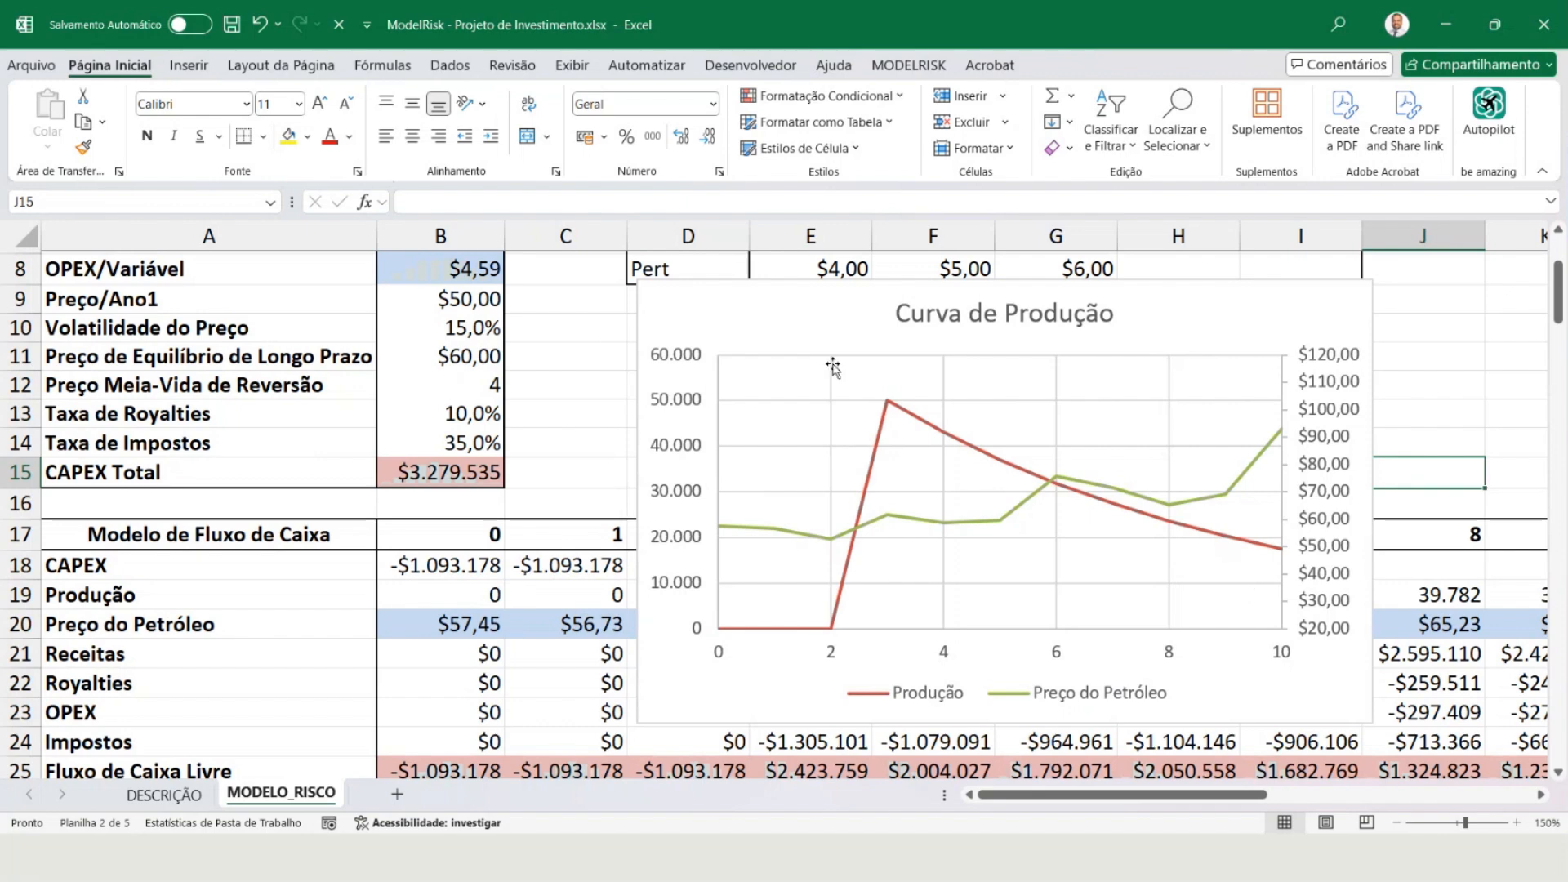
Move the Curva de Produção chart off the cash flow table, back beside the distribution inputs around column J, and deselect it.
{"action": "left_click_drag", "start_coordinate": [665, 299], "coordinate": [1126, 272]}
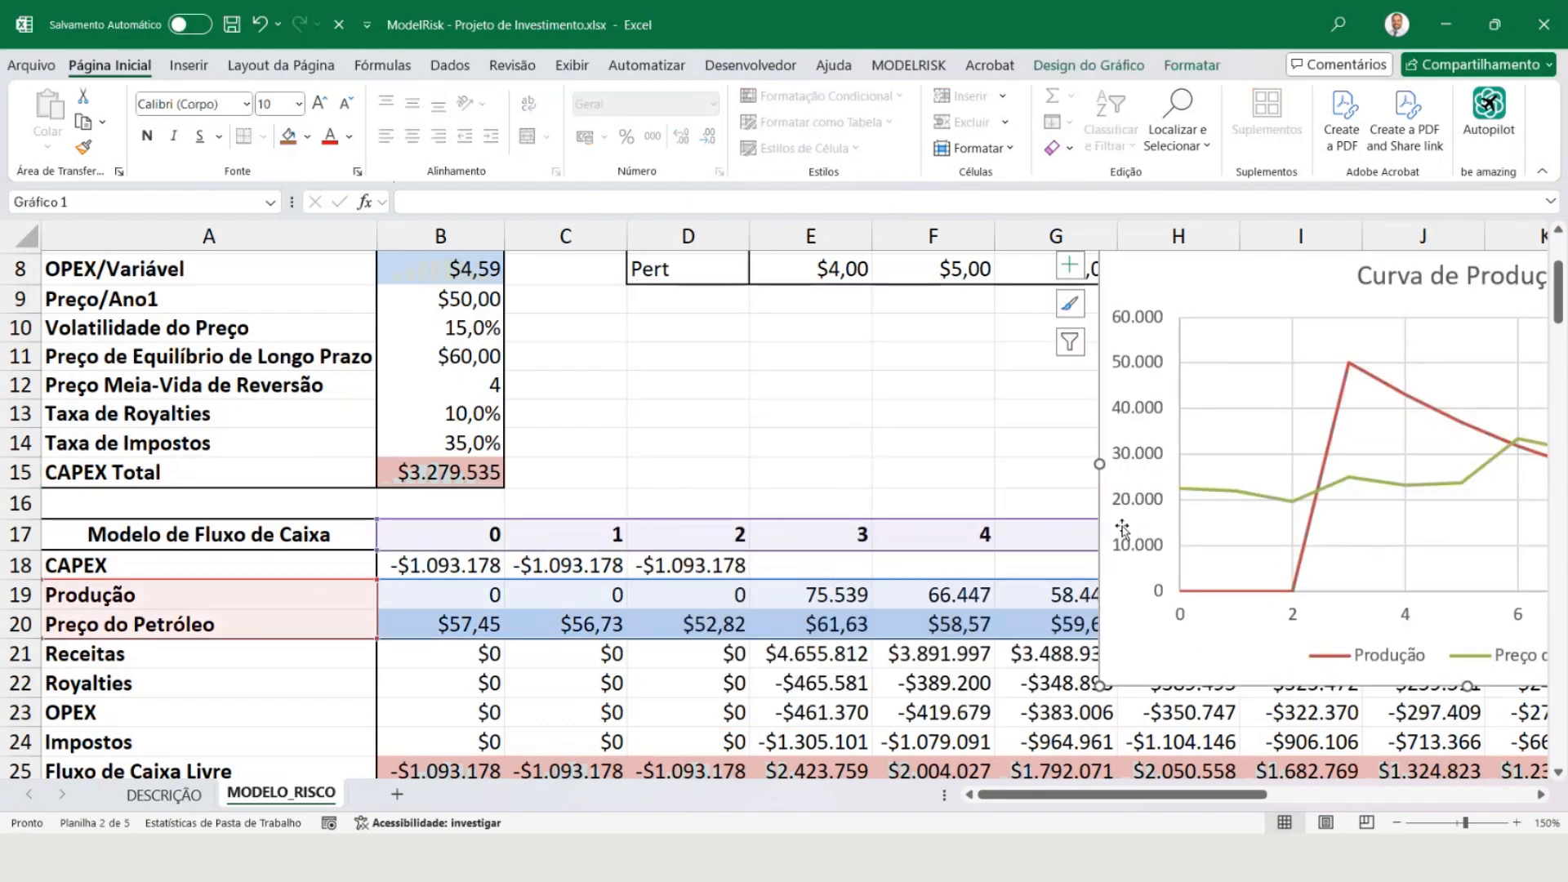
{"action": "left_click_drag", "start_coordinate": [1127, 671], "coordinate": [1409, 489]}
{"action": "left_click", "coordinate": [658, 444]}
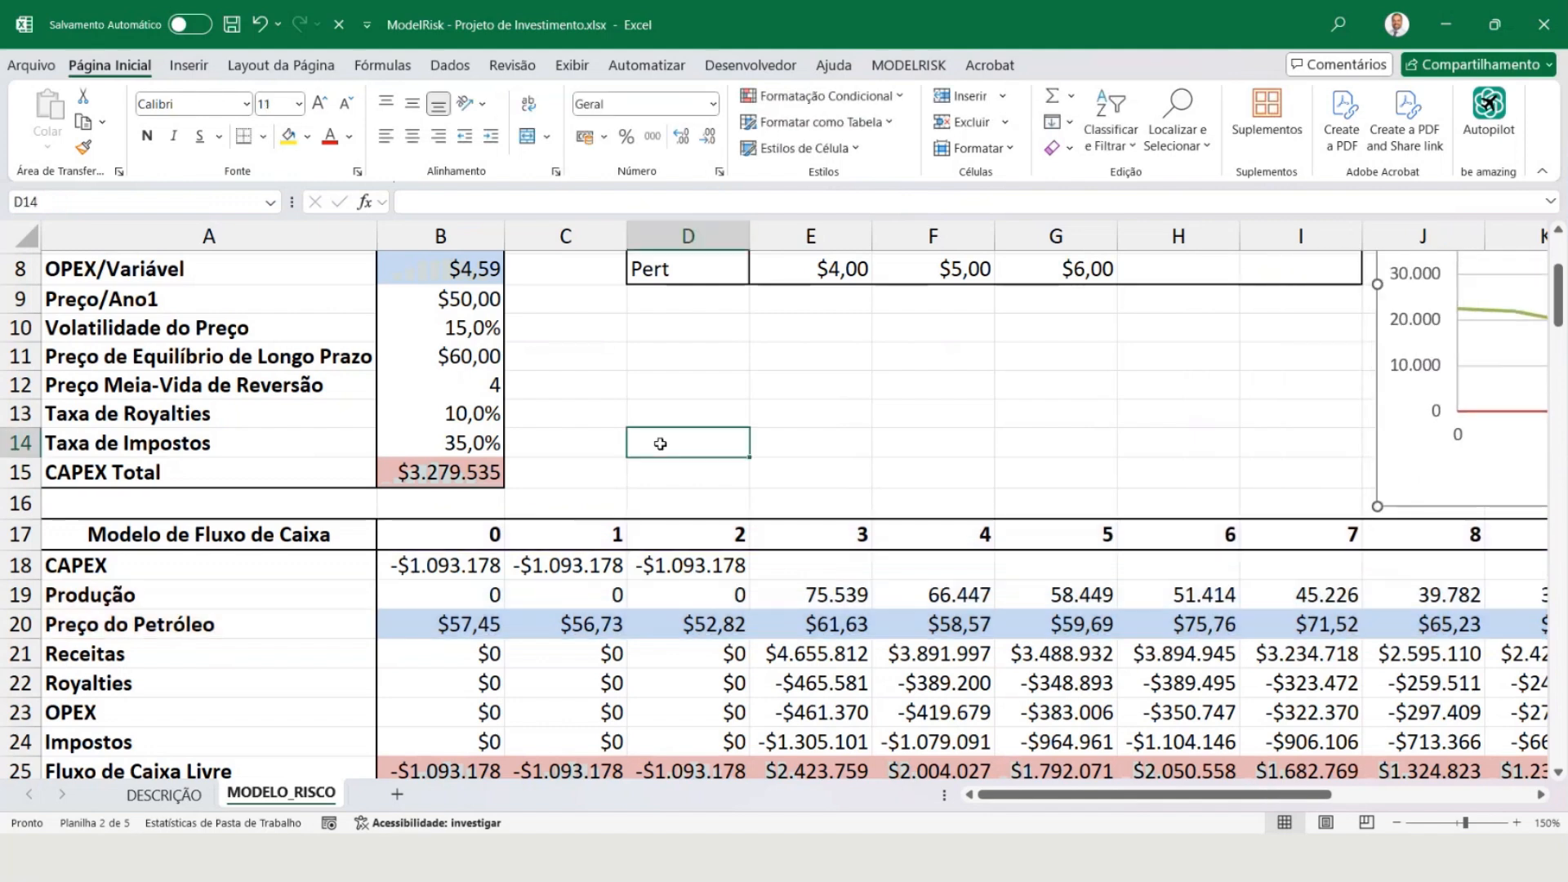
Select the Preço do Petróleo row, then review the ModelRisk Tools and the Multivariate and Bivariate Copula correlation options.
{"action": "left_click", "coordinate": [15, 624]}
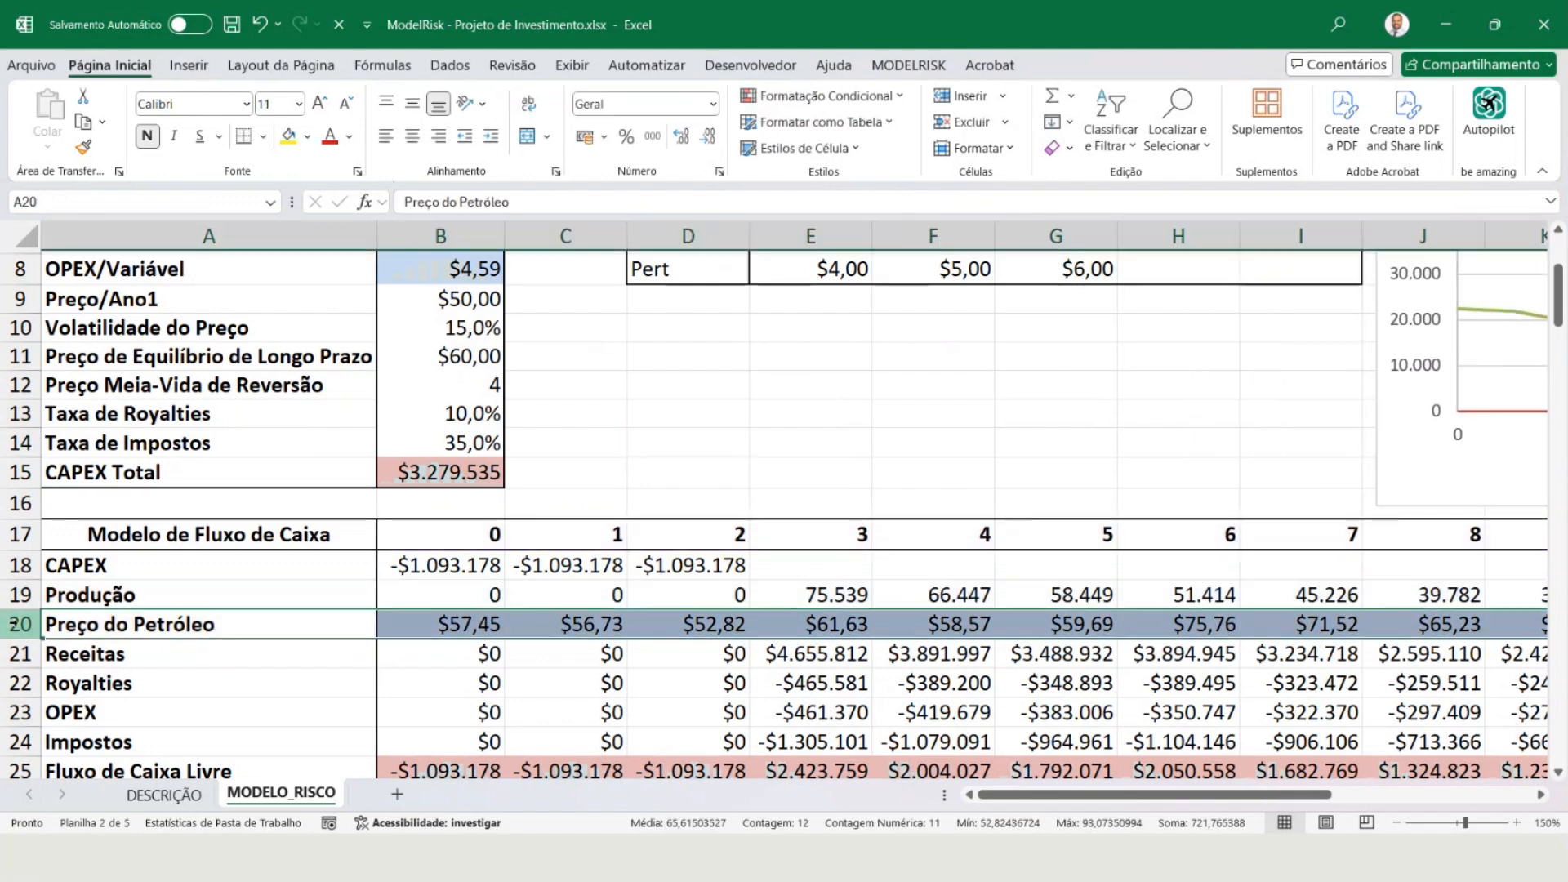
{"action": "left_click", "coordinate": [905, 75]}
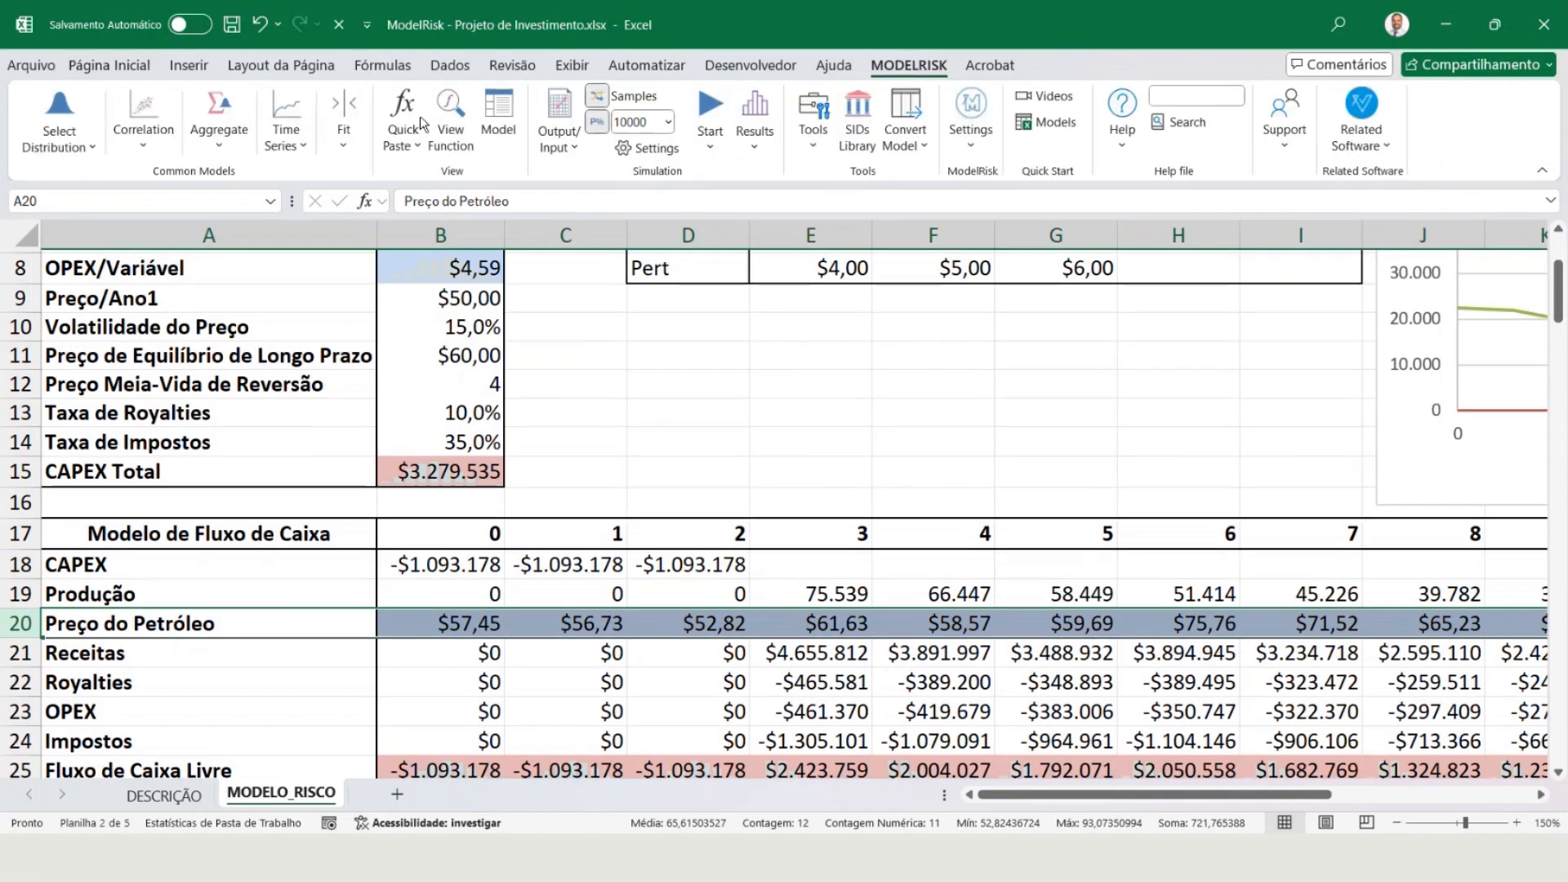
{"action": "left_click", "coordinate": [614, 365]}
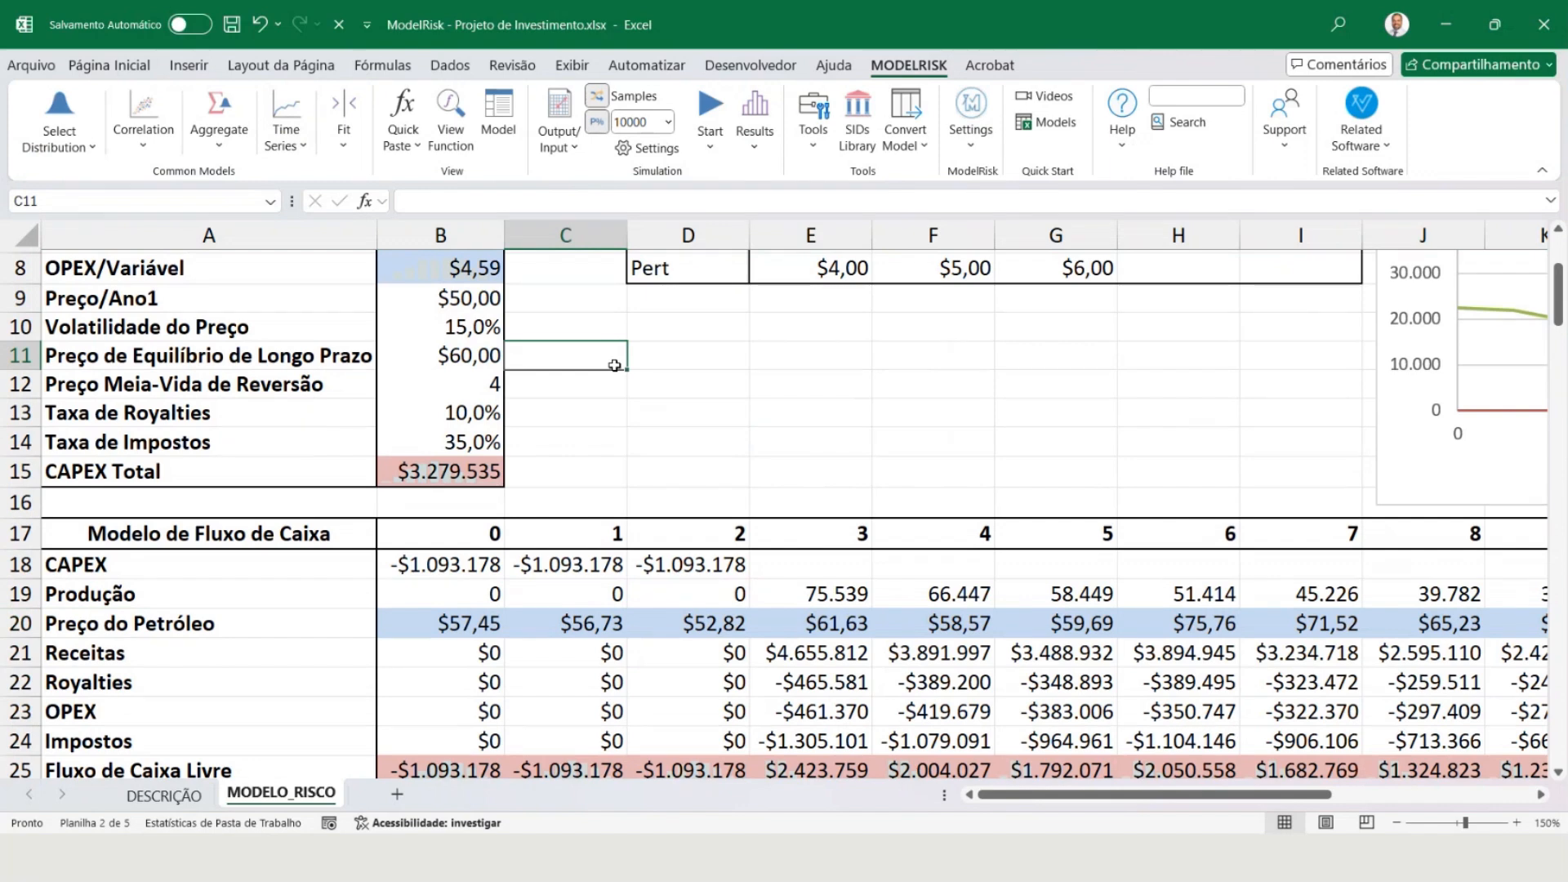
{"action": "left_click", "coordinate": [809, 147]}
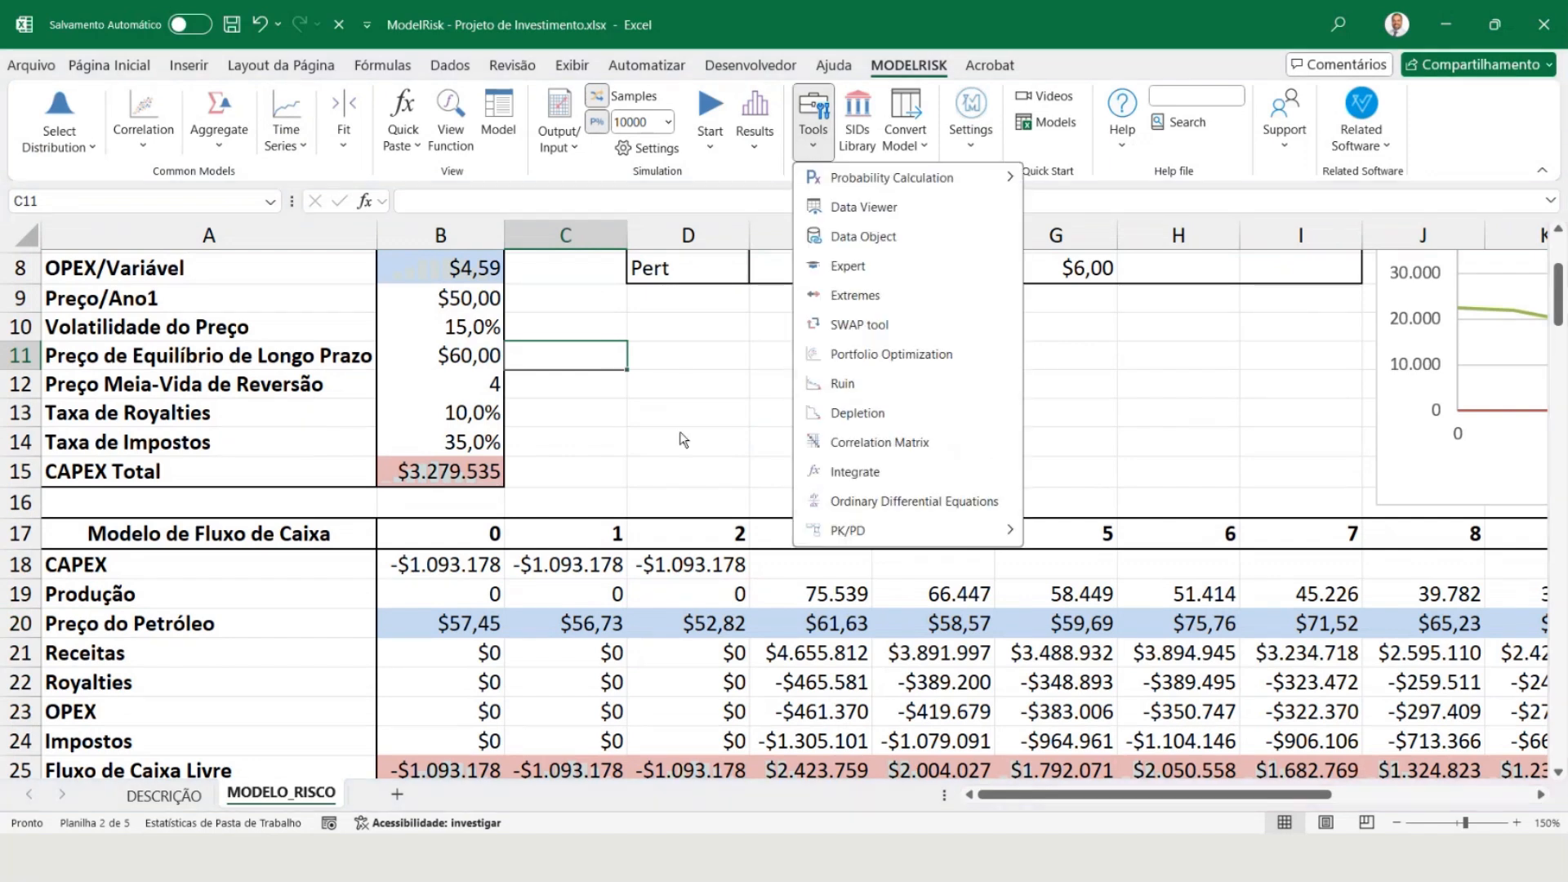
{"action": "left_click", "coordinate": [696, 412]}
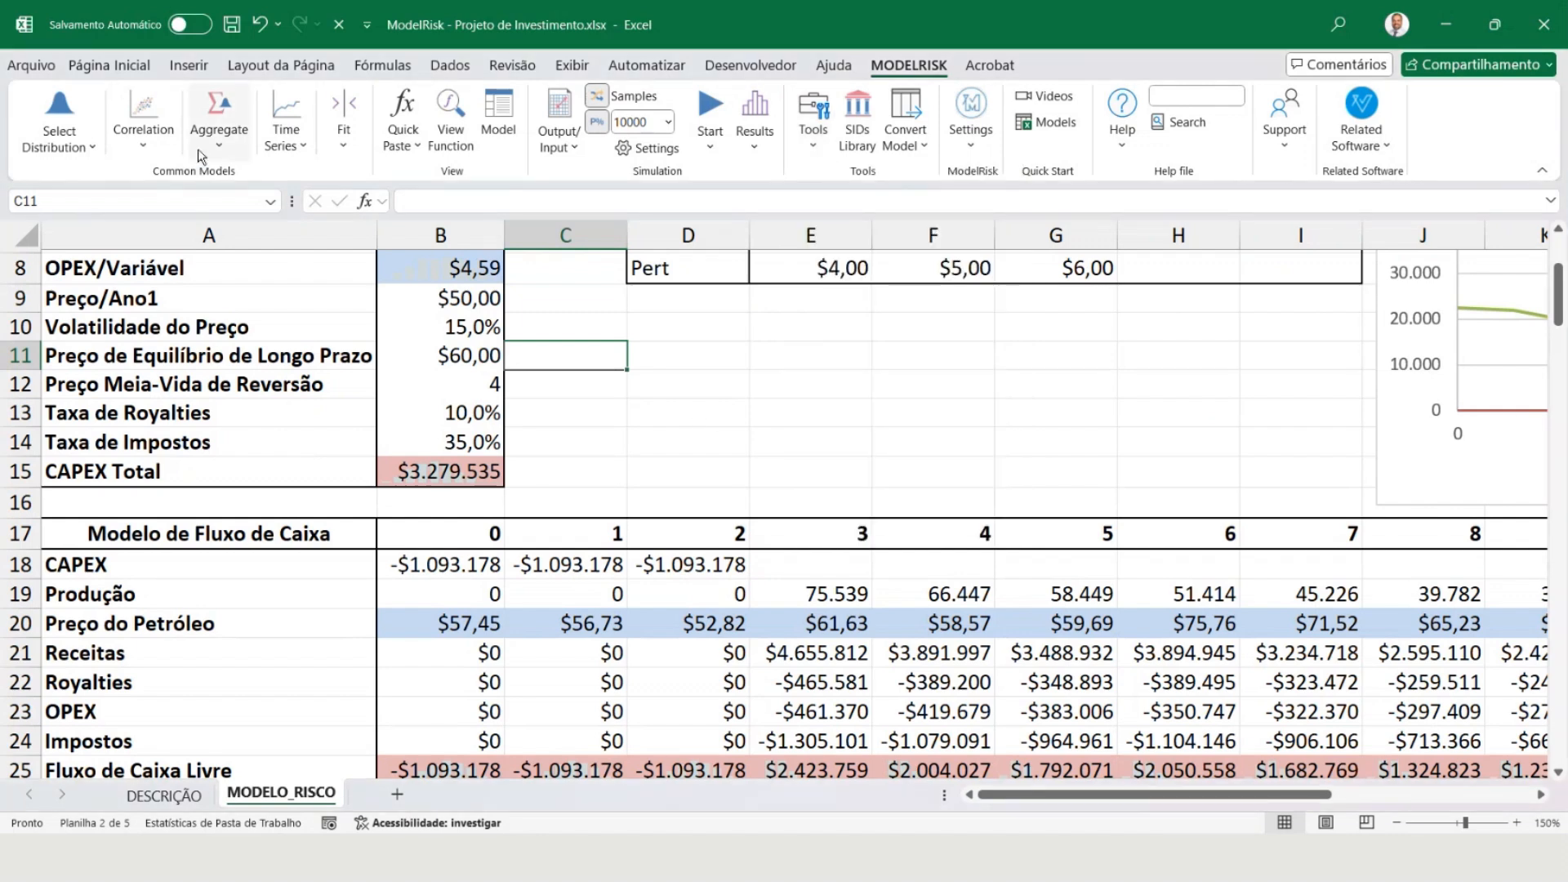
{"action": "left_click", "coordinate": [171, 156]}
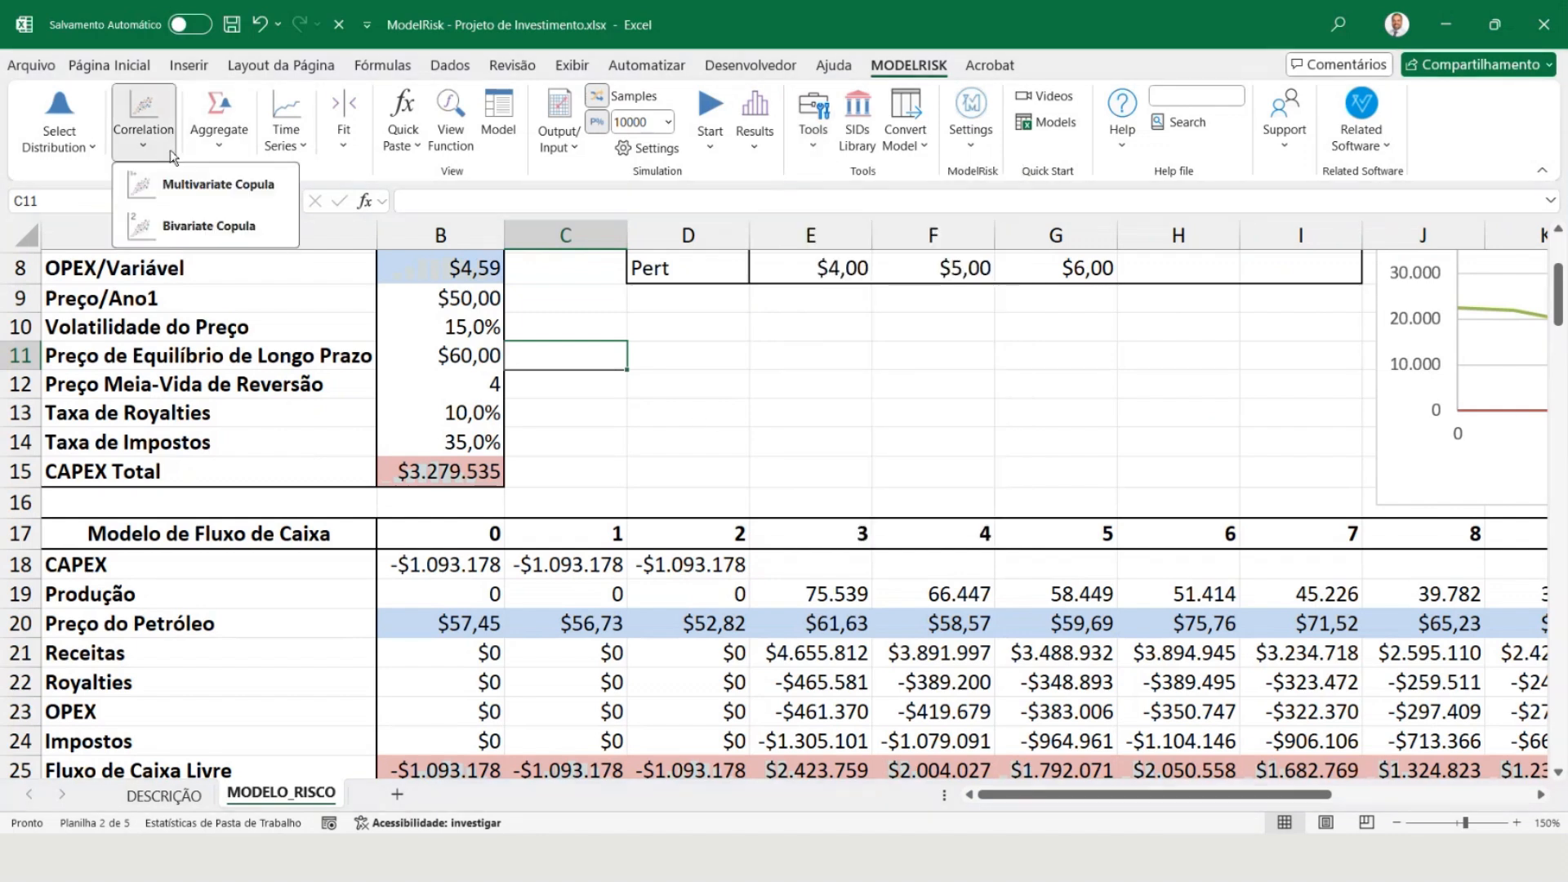
{"action": "left_click", "coordinate": [700, 394]}
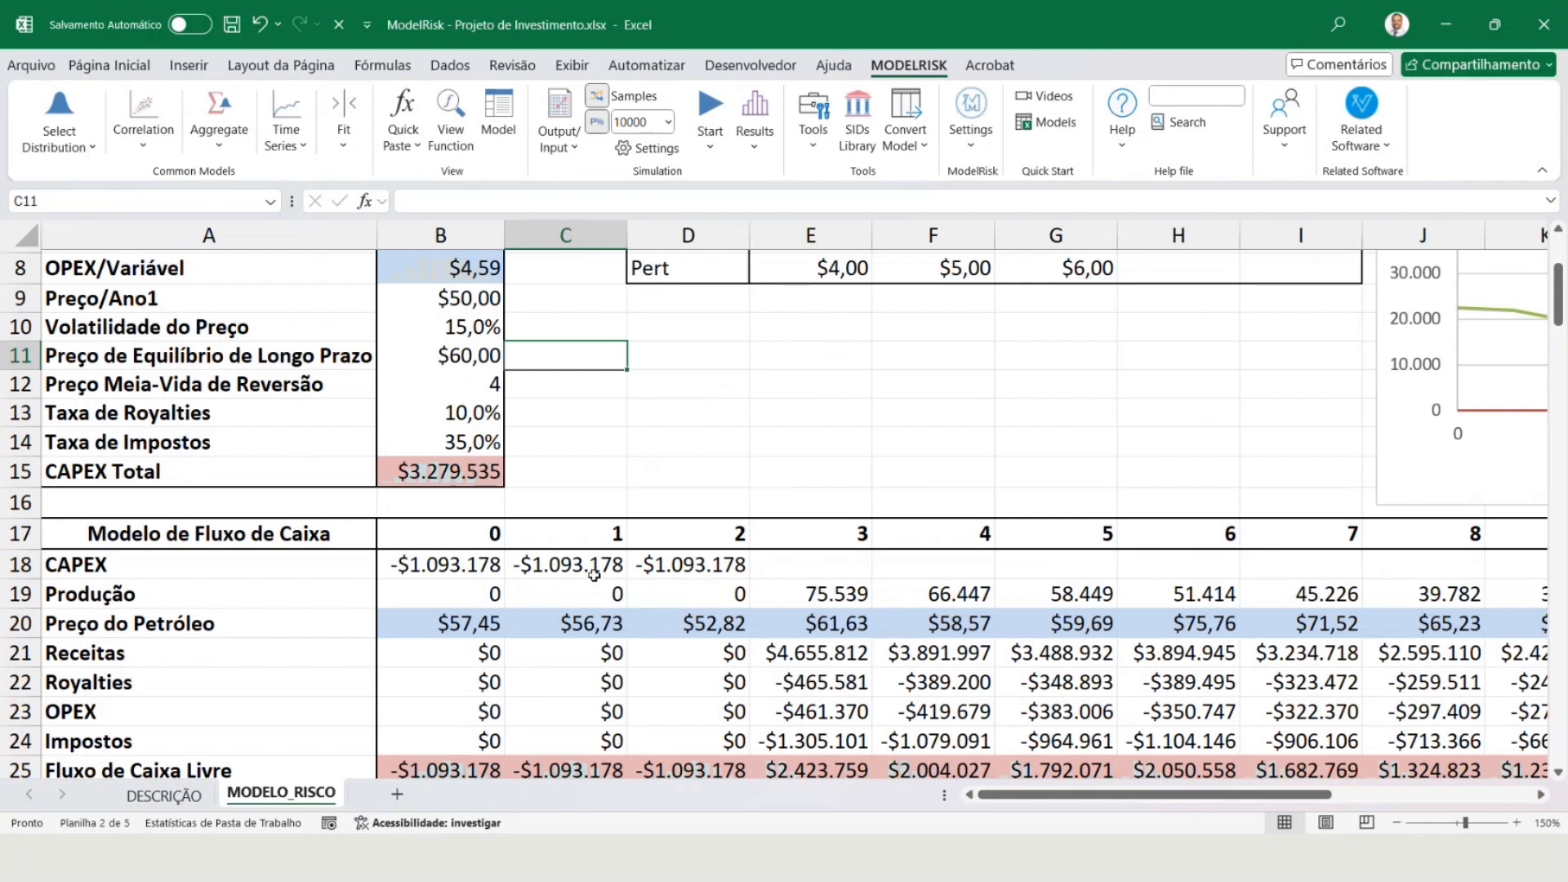
Recalculate the model repeatedly while examining the cash flow rows, VPL and average price outputs.
{"action": "scroll", "coordinate": [593, 575], "scroll_direction": "down", "scroll_amount": 2}
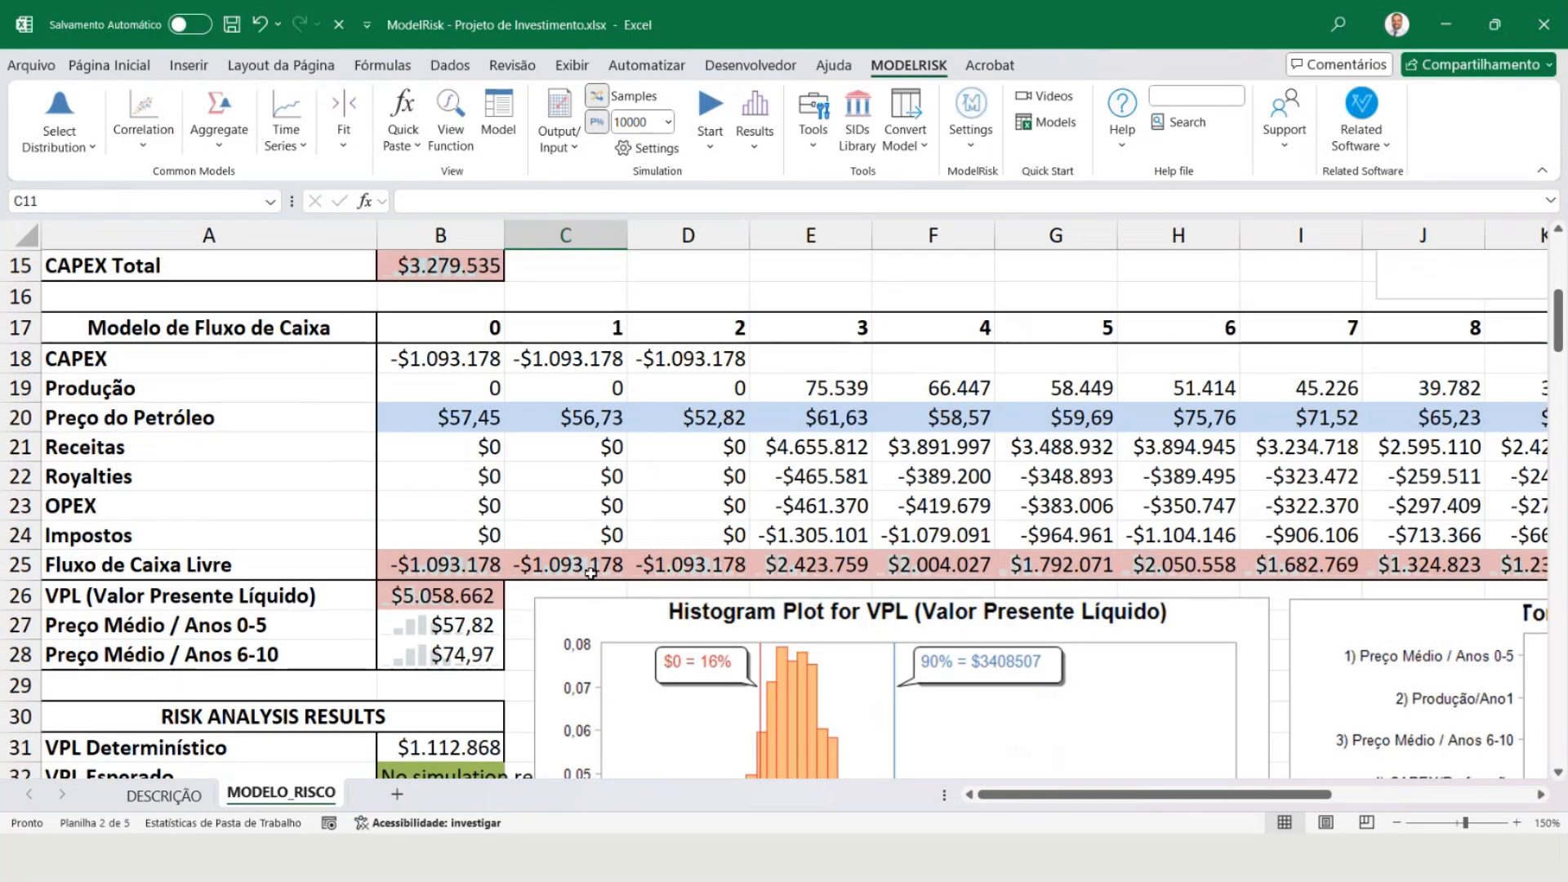
{"action": "key", "text": "F9"}
{"action": "key", "text": "F9"}
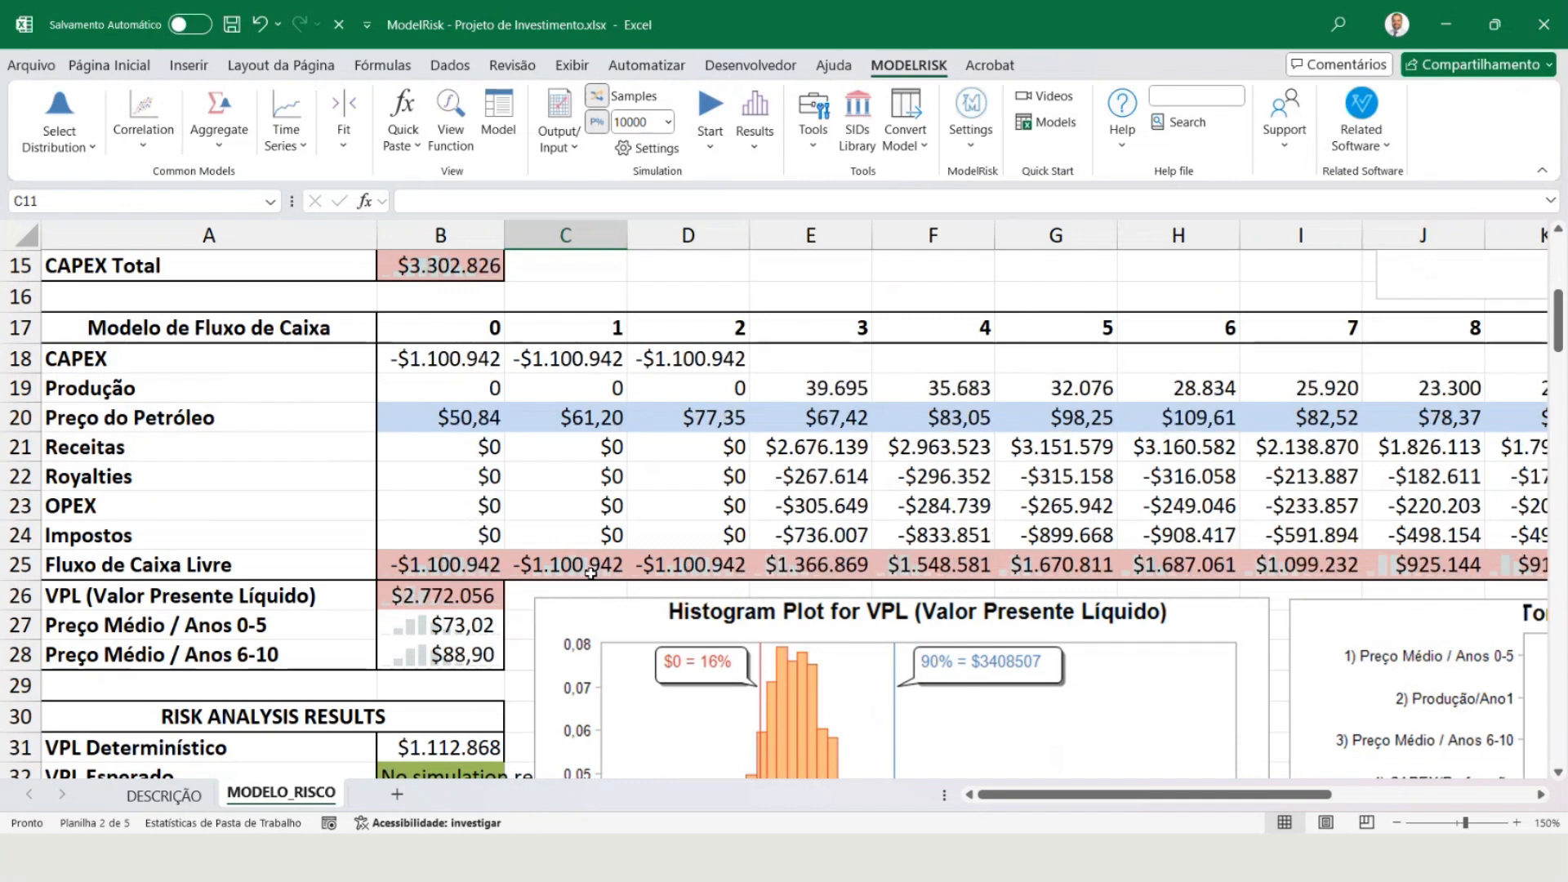
{"action": "key", "text": "F9"}
{"action": "key", "text": "F9"}
{"action": "key", "text": "F9"}
{"action": "key", "text": "F9"}
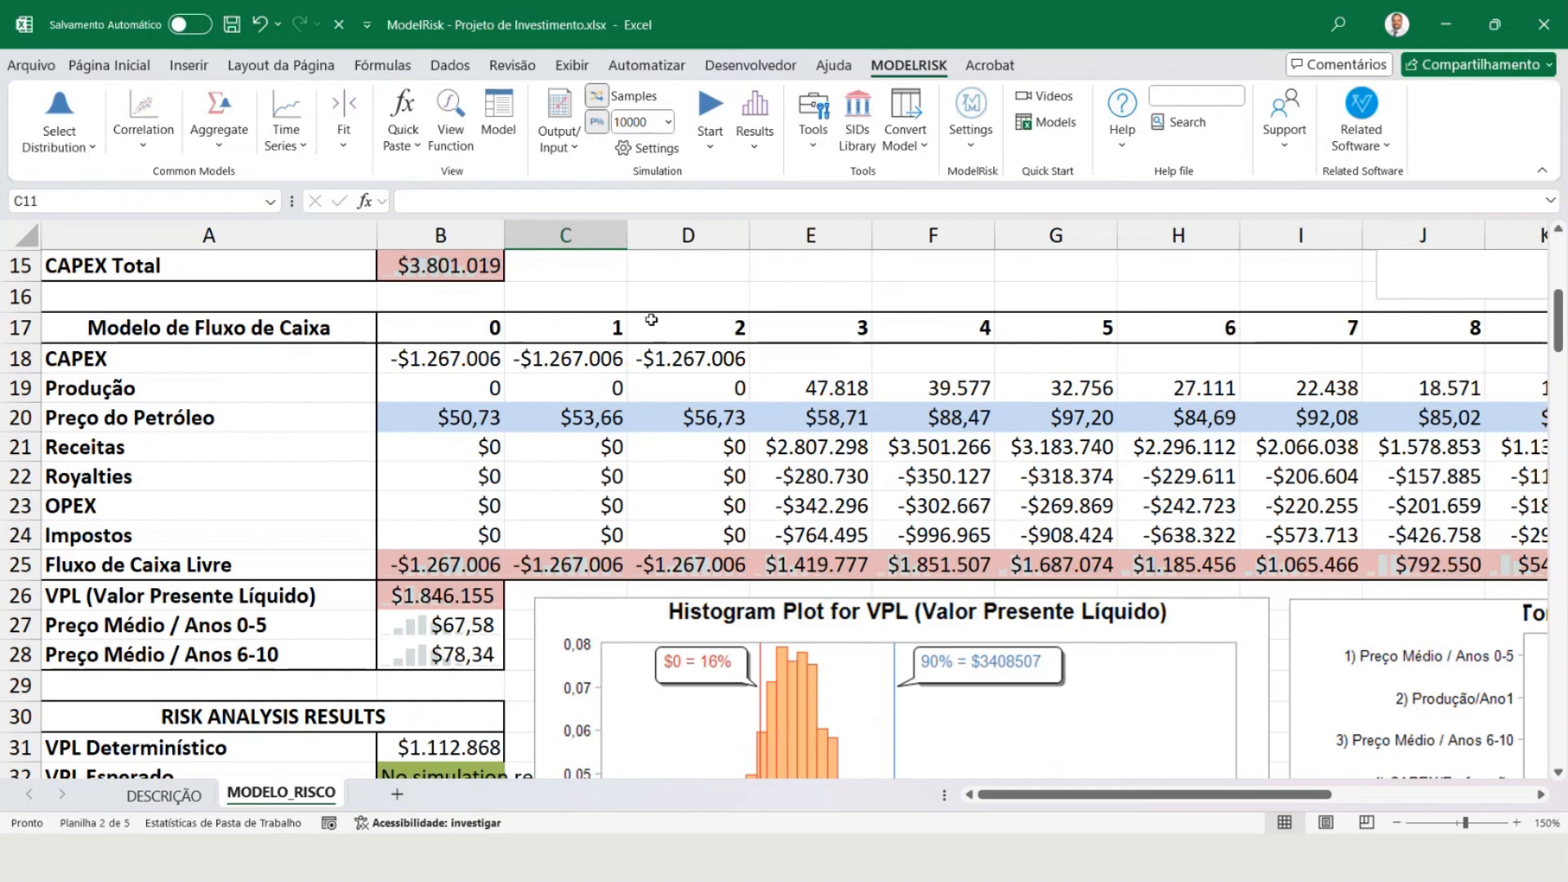
Highlight the uncertain inputs in A3:C9, resample the model once, and highlight the cash flow rows from CAPEX to Fluxo de Caixa Livre.
{"action": "scroll", "coordinate": [651, 320], "scroll_direction": "up", "scroll_amount": 5}
{"action": "left_click_drag", "start_coordinate": [245, 327], "coordinate": [538, 513]}
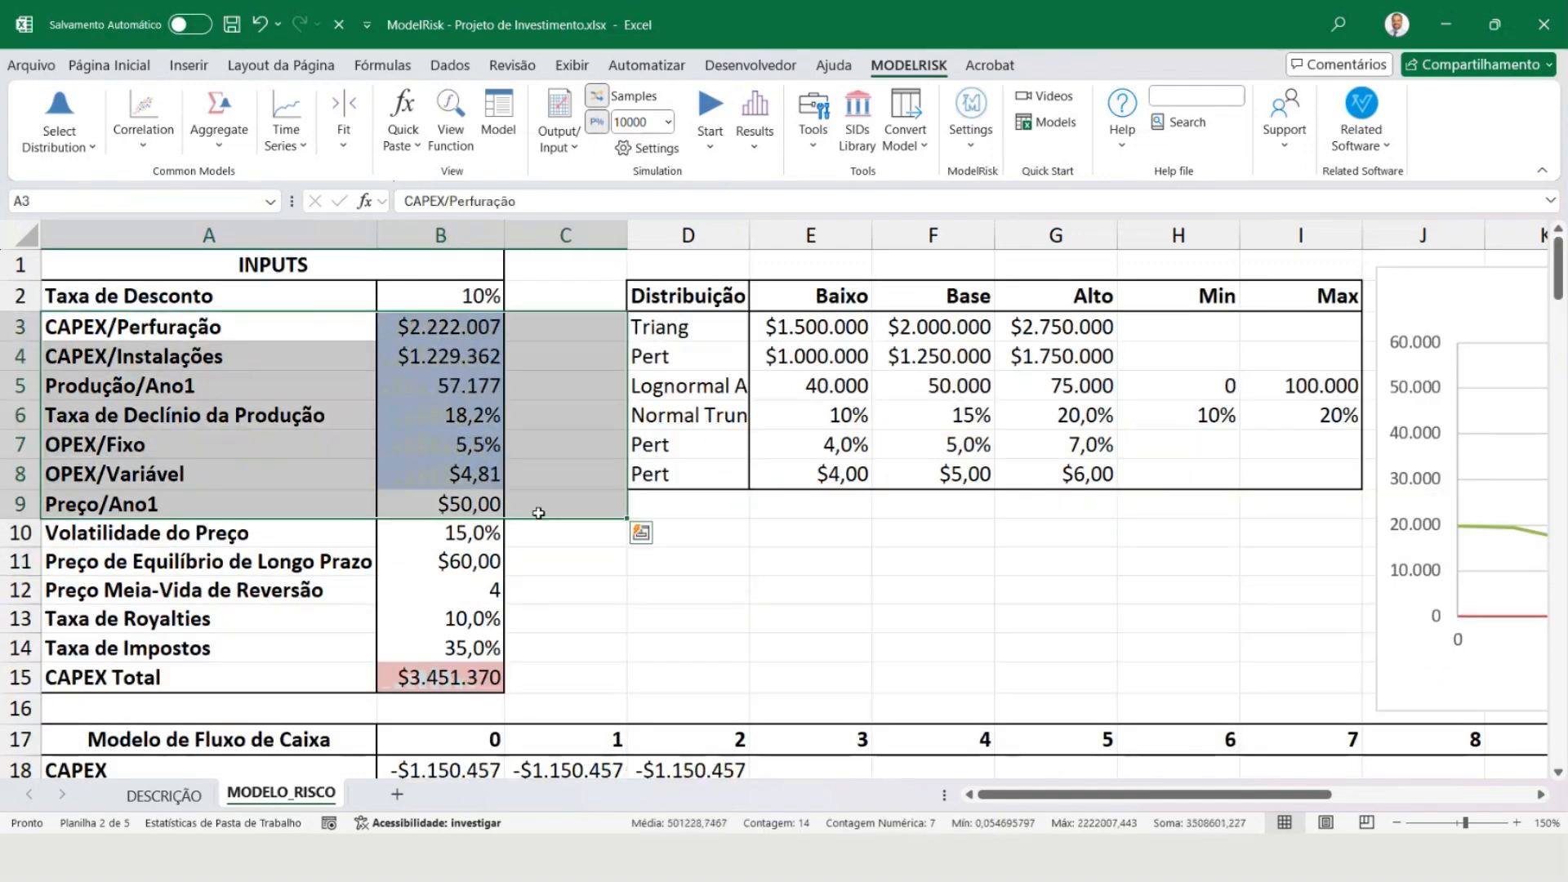
{"action": "key", "text": "F9"}
{"action": "scroll", "coordinate": [489, 449], "scroll_direction": "down", "scroll_amount": 5}
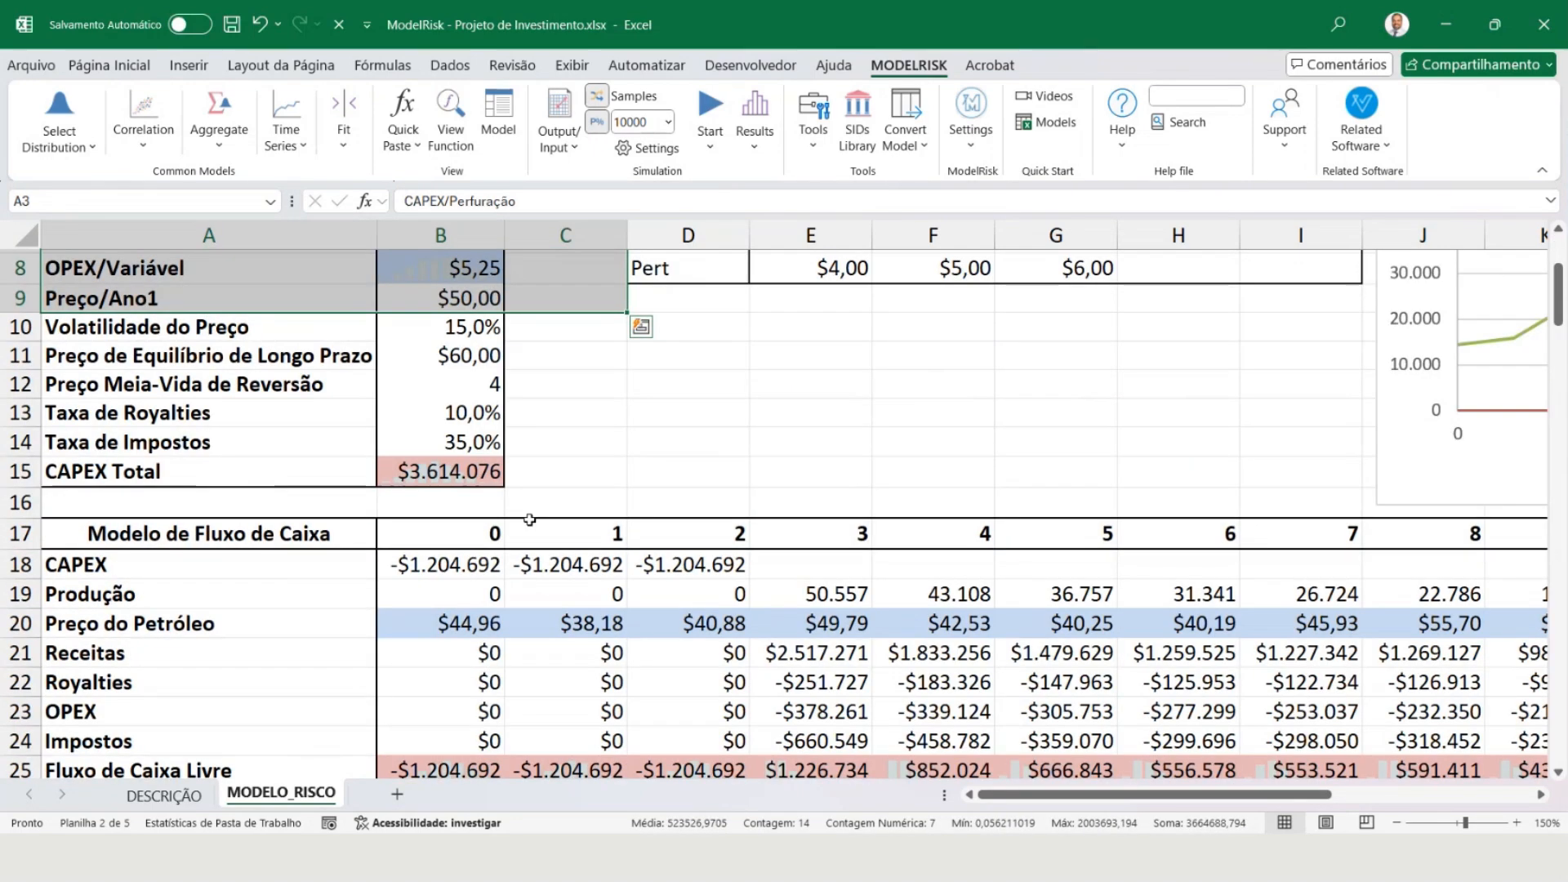
{"action": "left_click_drag", "start_coordinate": [122, 359], "coordinate": [735, 567]}
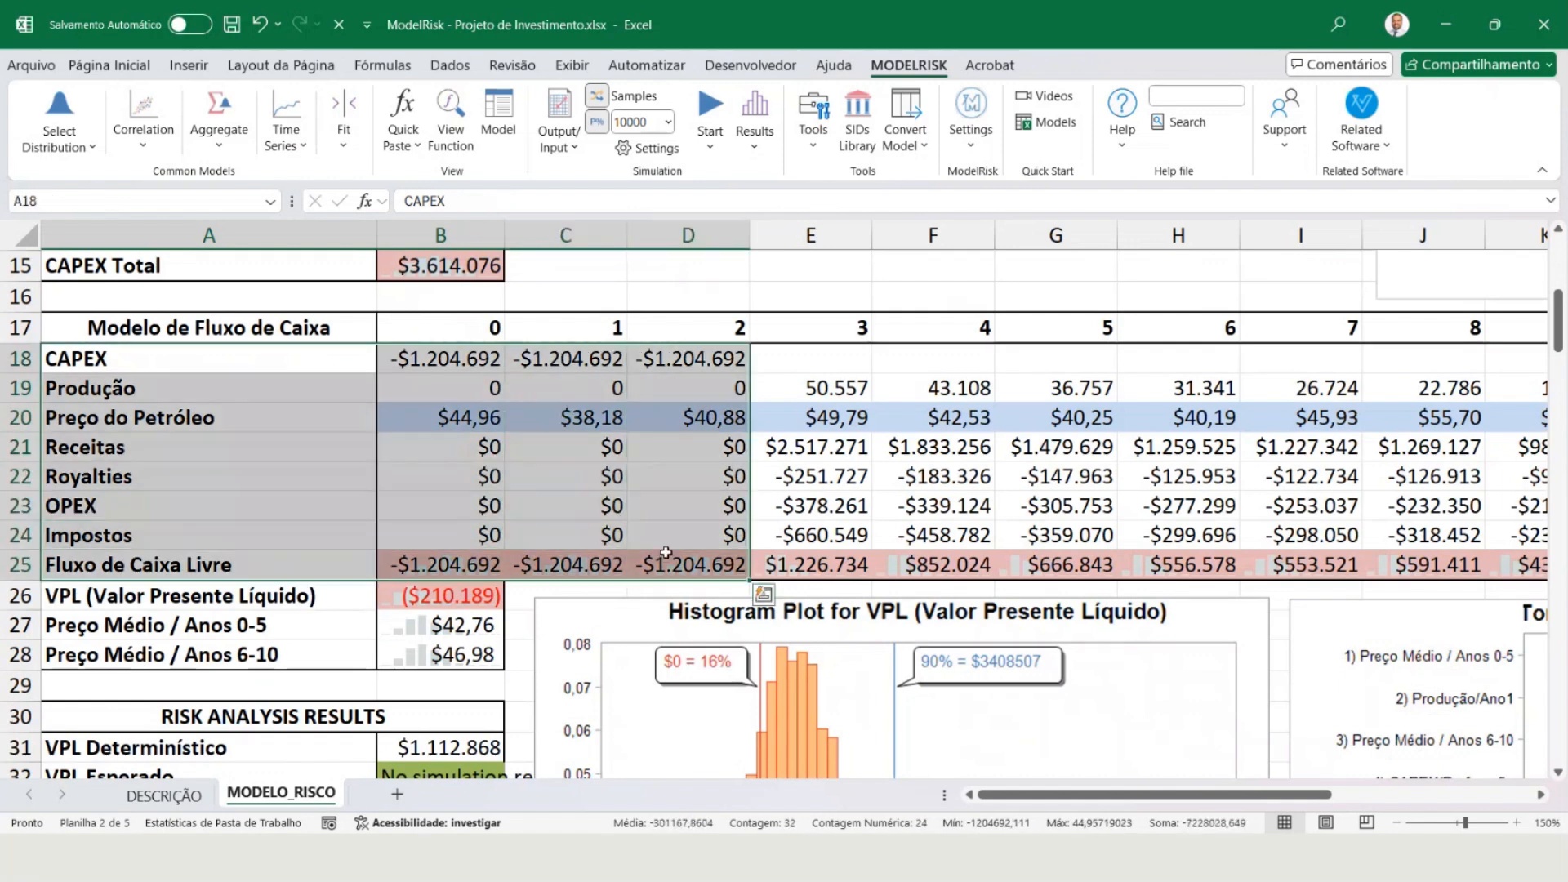
Highlight the Fluxo de Caixa Livre row and the VPL row, and recalculate the model repeatedly while watching the VPL.
{"action": "left_click", "coordinate": [13, 564]}
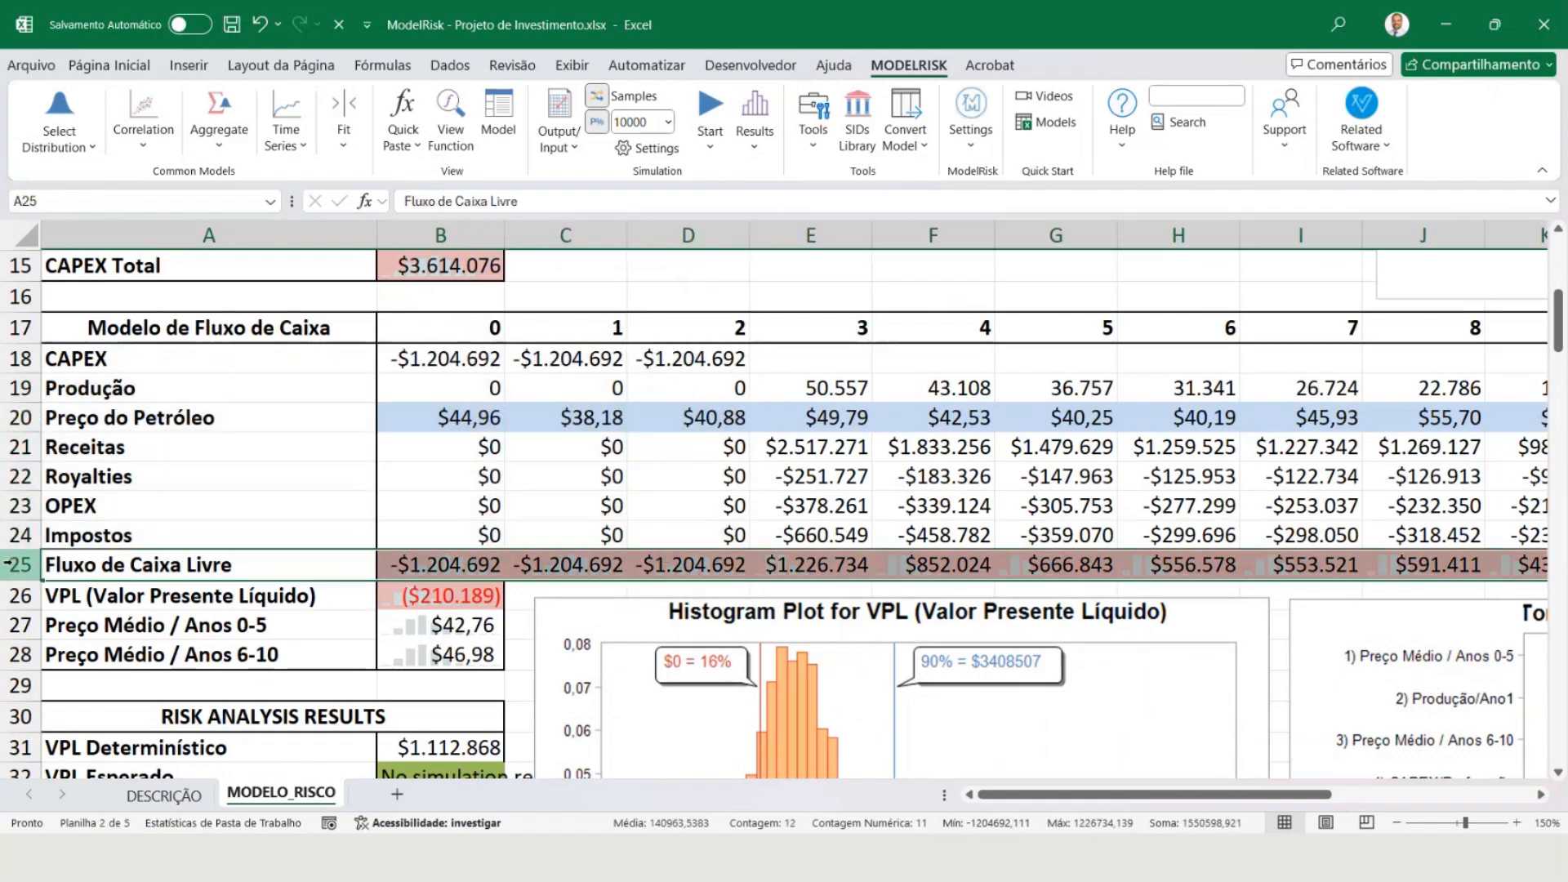
{"action": "left_click", "coordinate": [8, 595]}
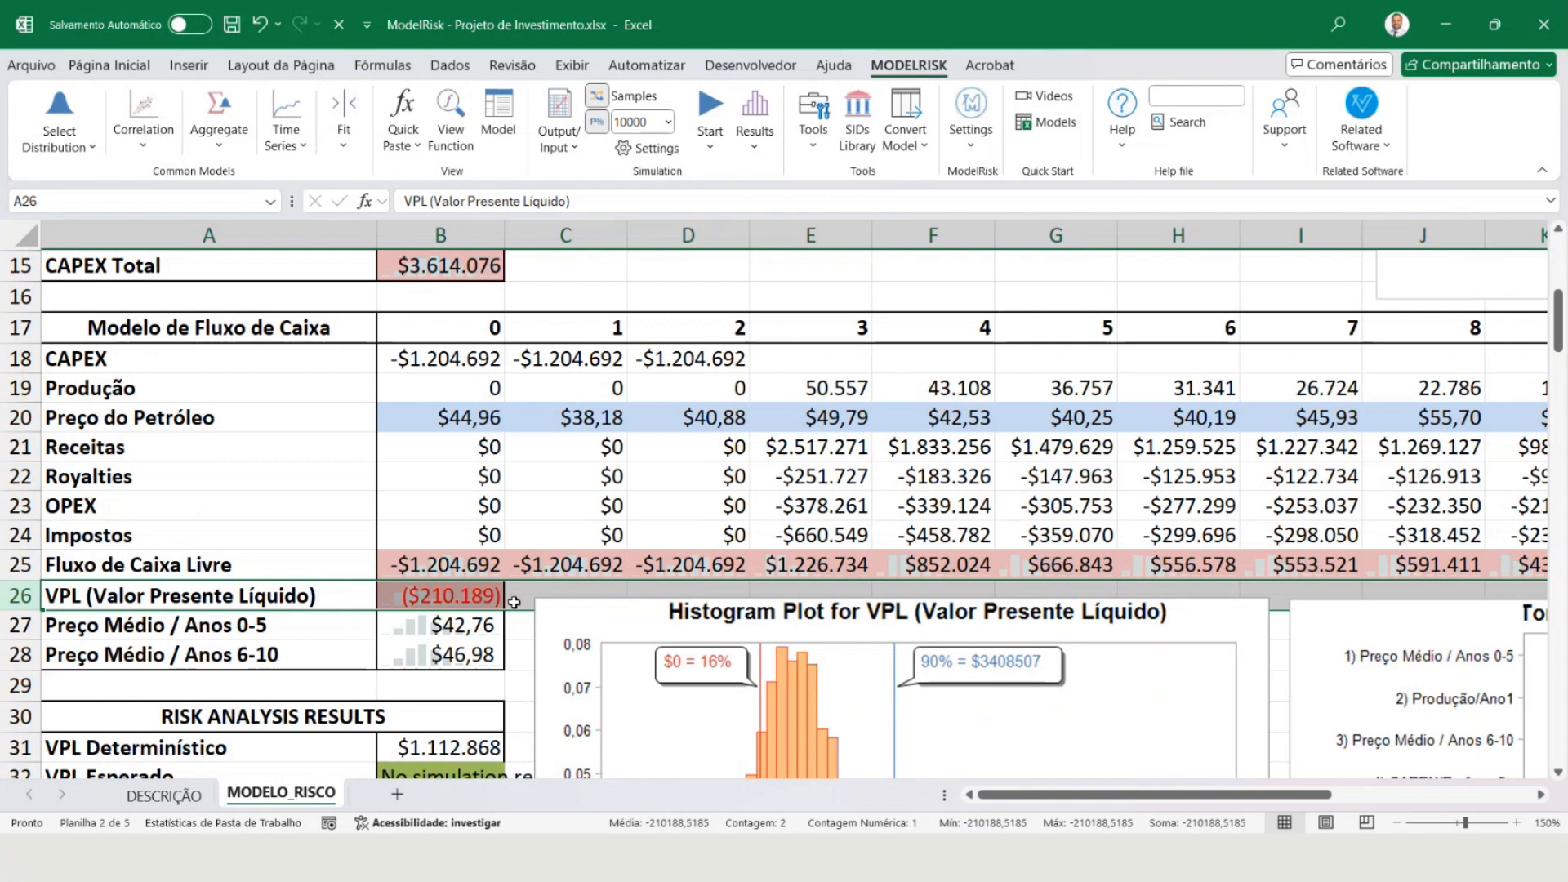
{"action": "key", "text": "F9"}
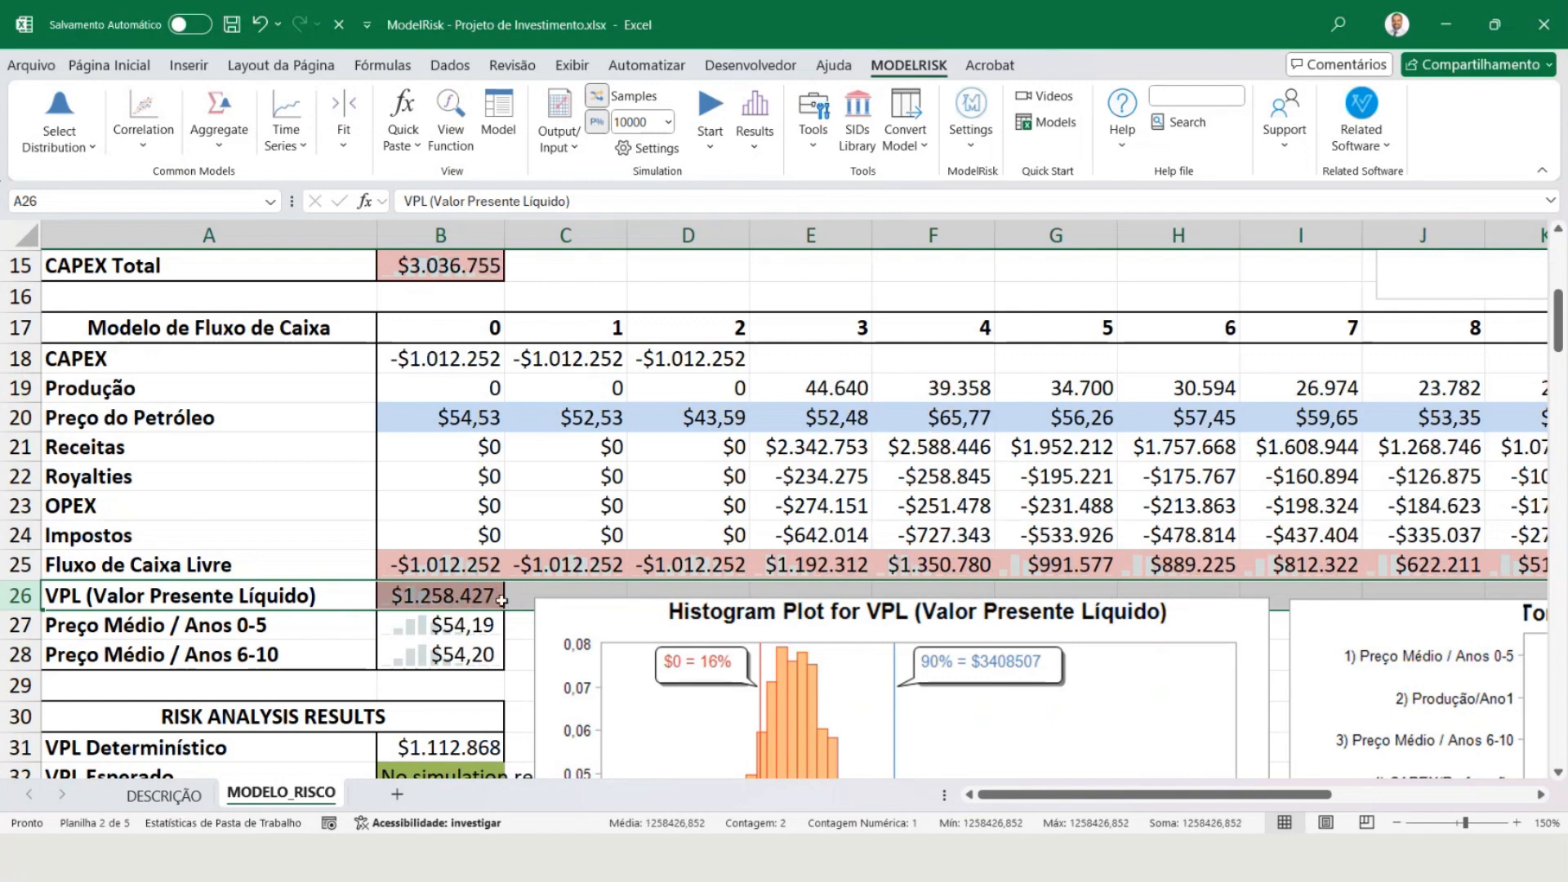
{"action": "key", "text": "F9"}
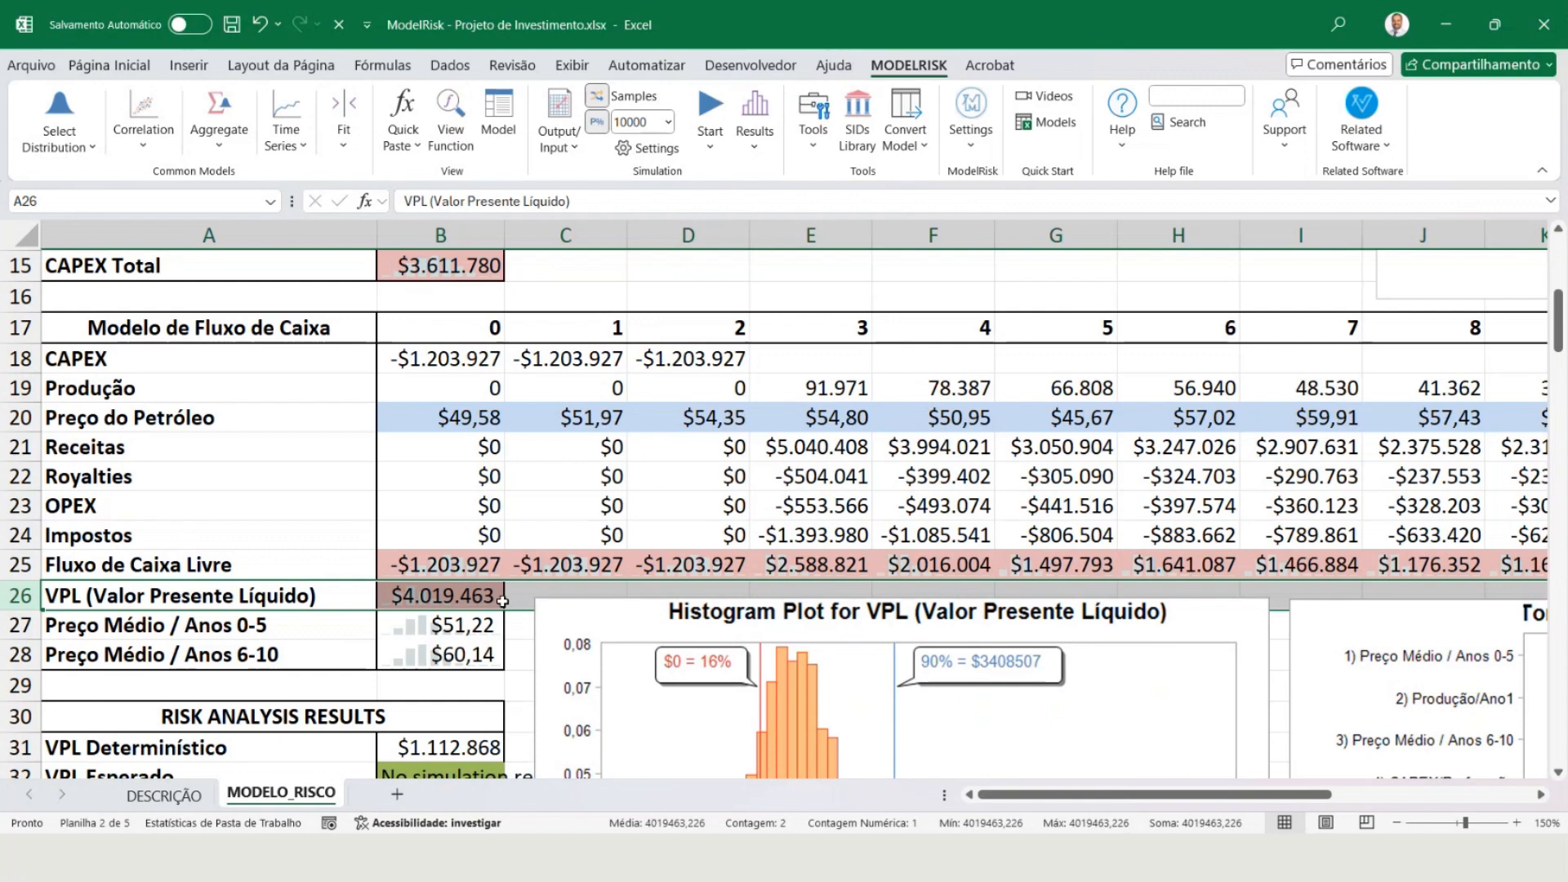
{"action": "key", "text": "F9"}
{"action": "key", "text": "F9"}
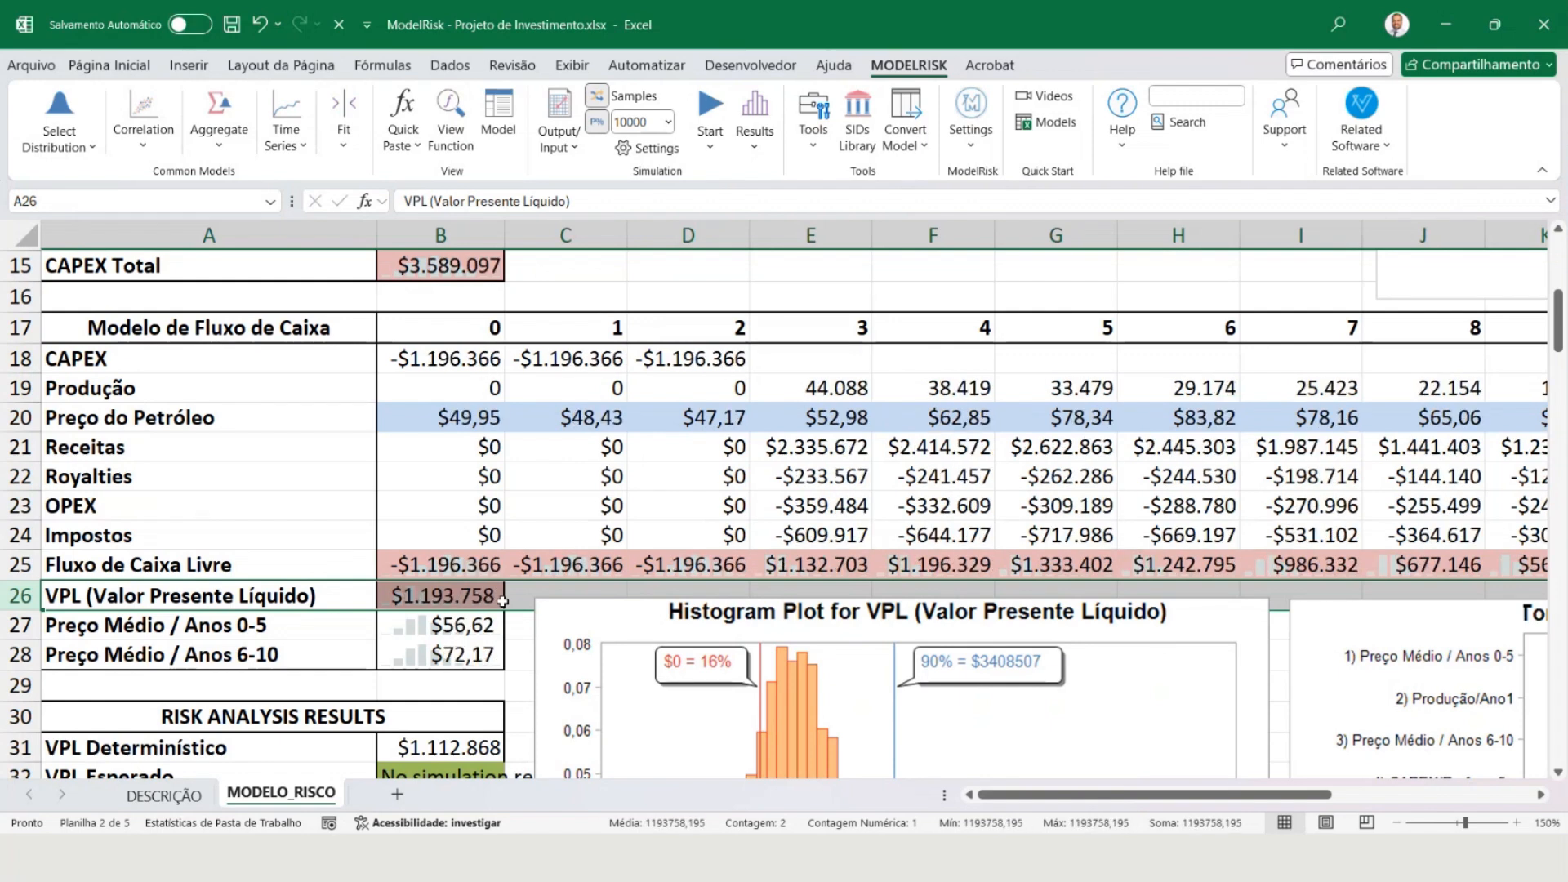
{"action": "key", "text": "F9"}
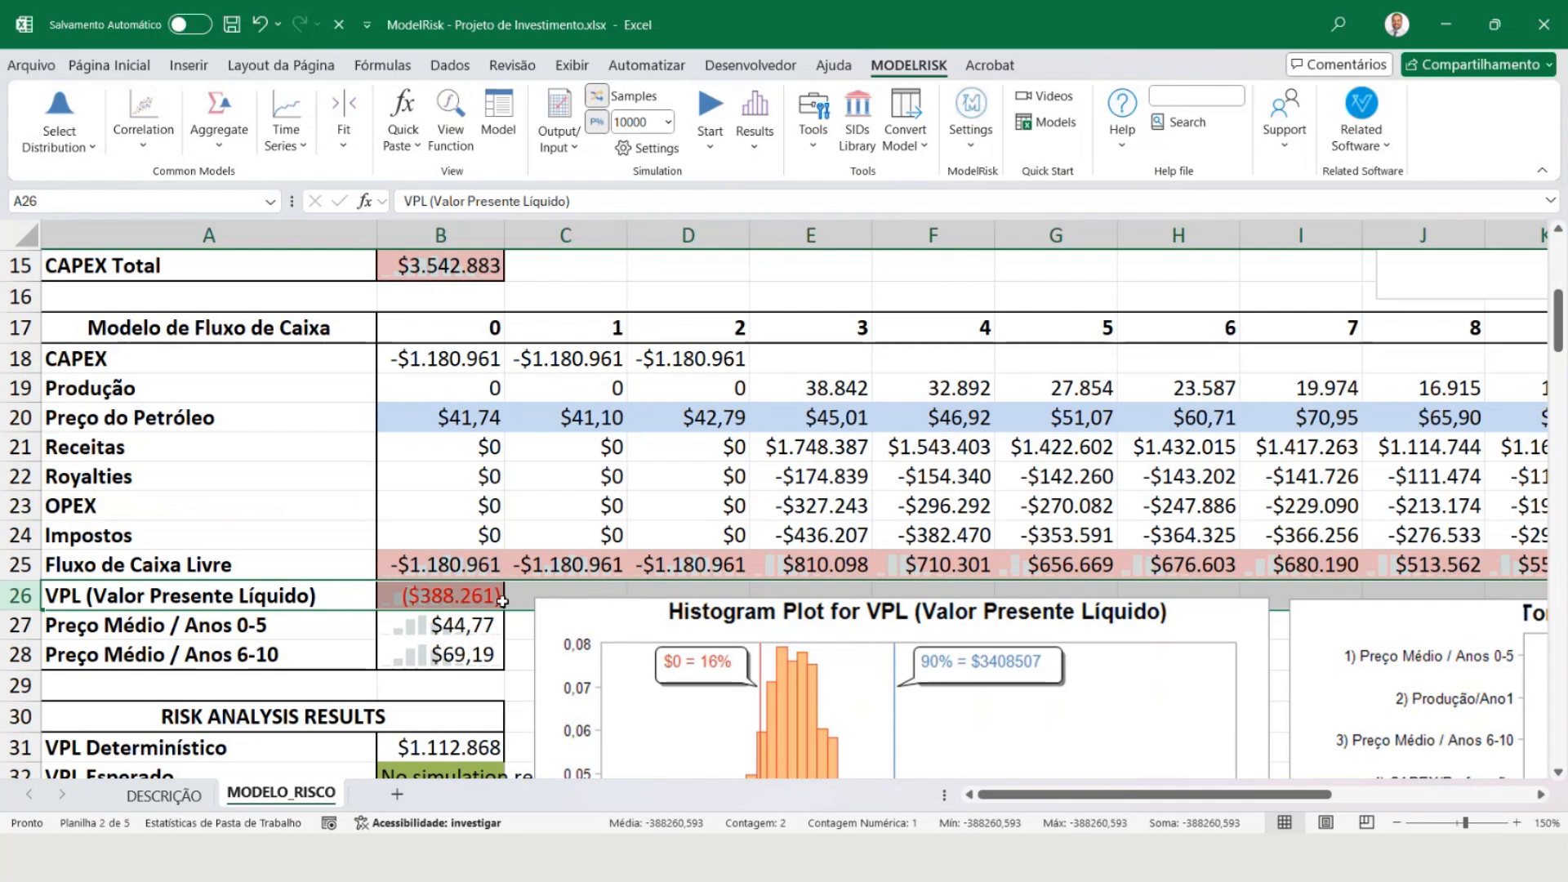
{"action": "key", "text": "F9"}
{"action": "key", "text": "F9"}
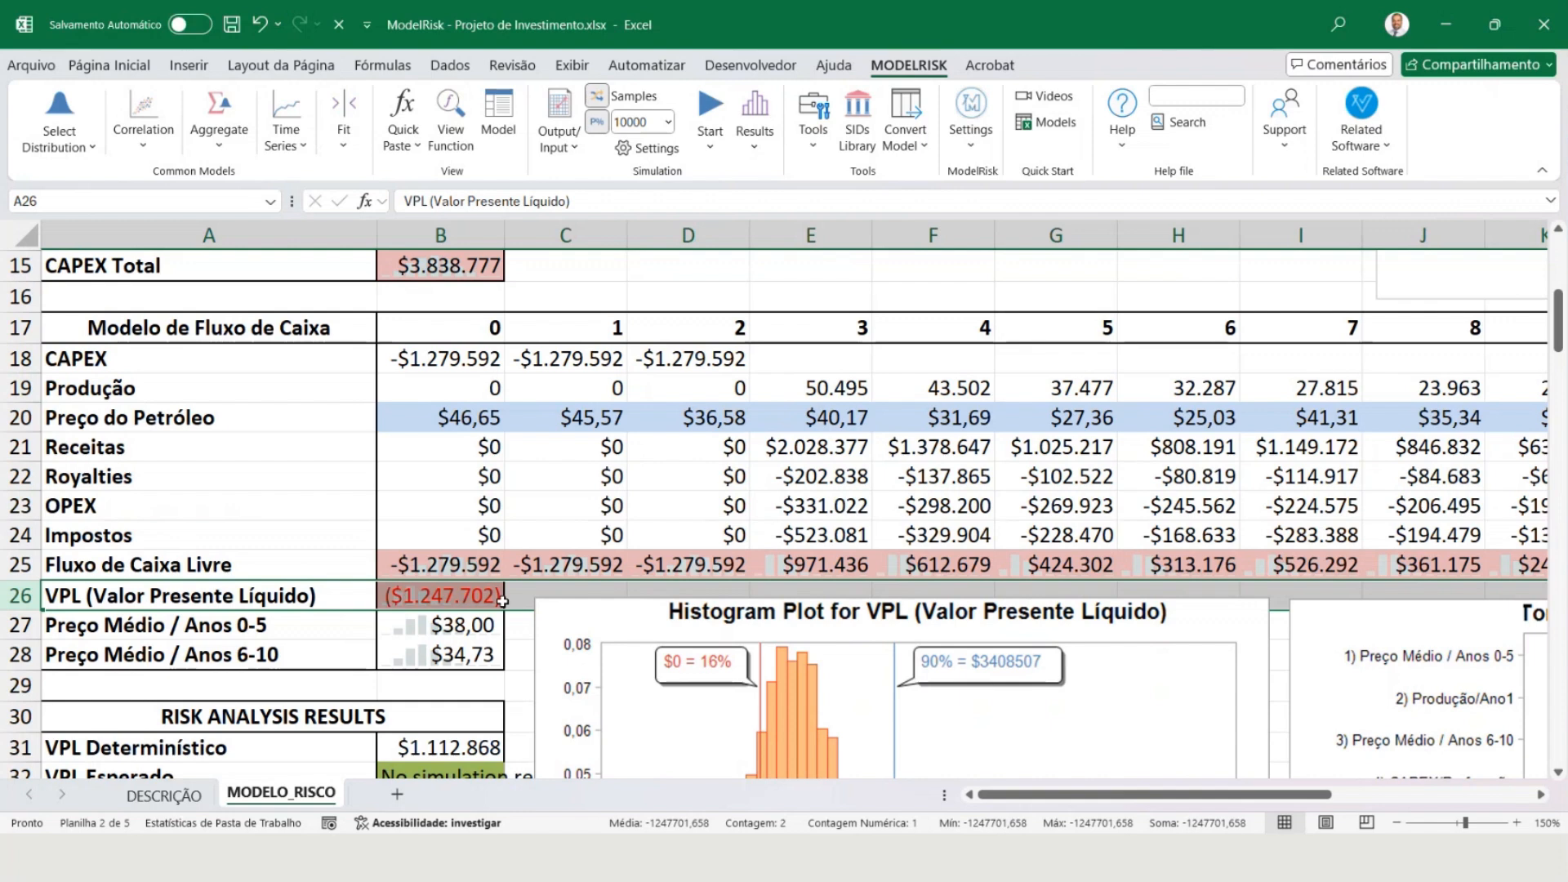
{"action": "key", "text": "F9"}
{"action": "key", "text": "F9"}
{"action": "key", "text": "F9"}
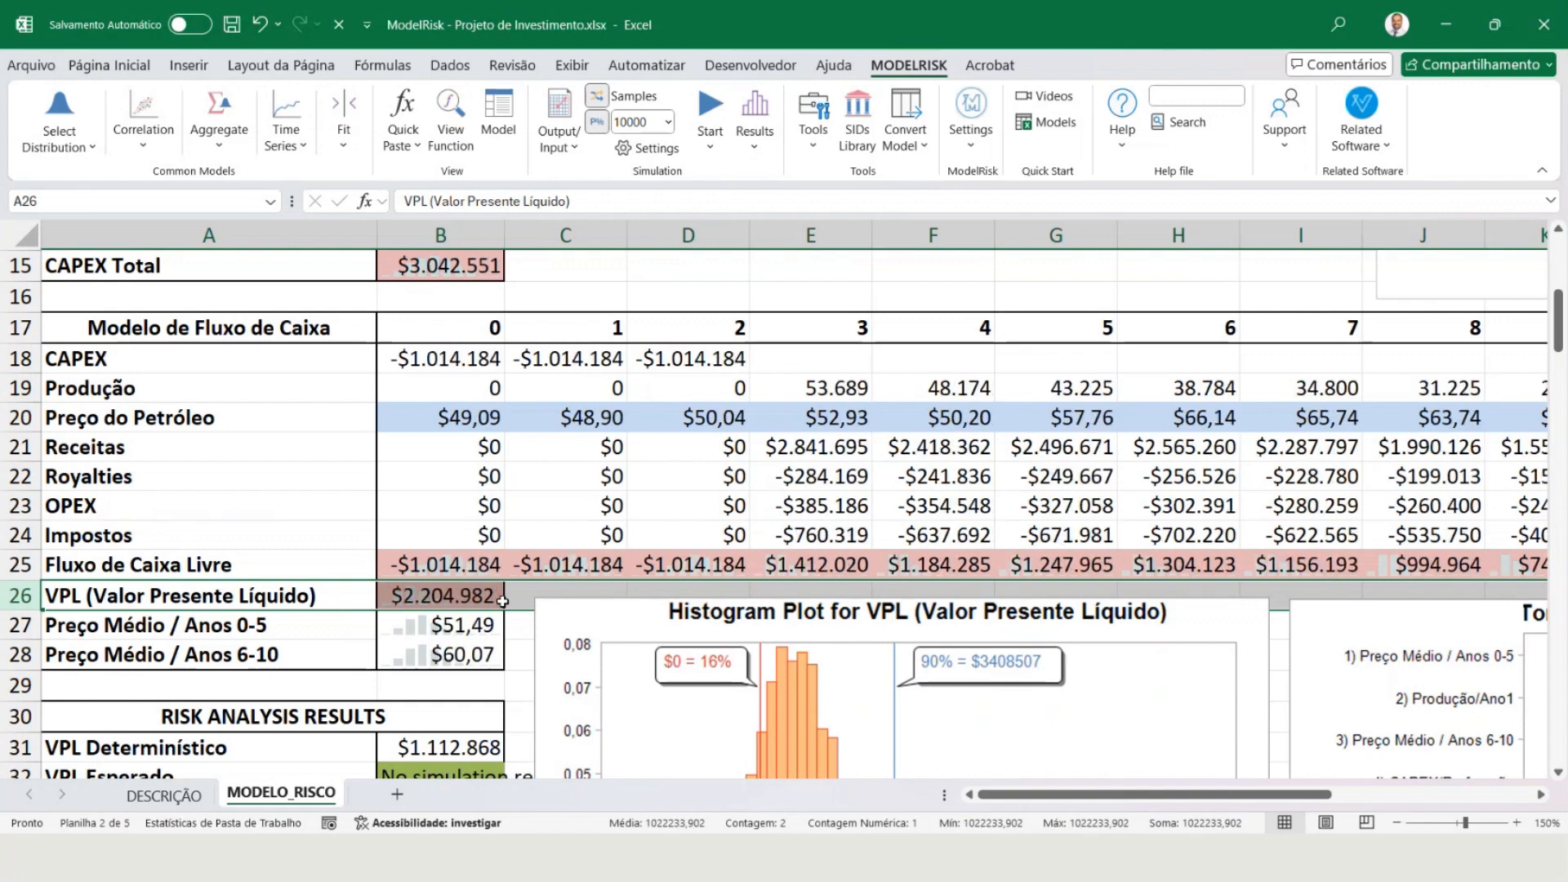
{"action": "key", "text": "F9"}
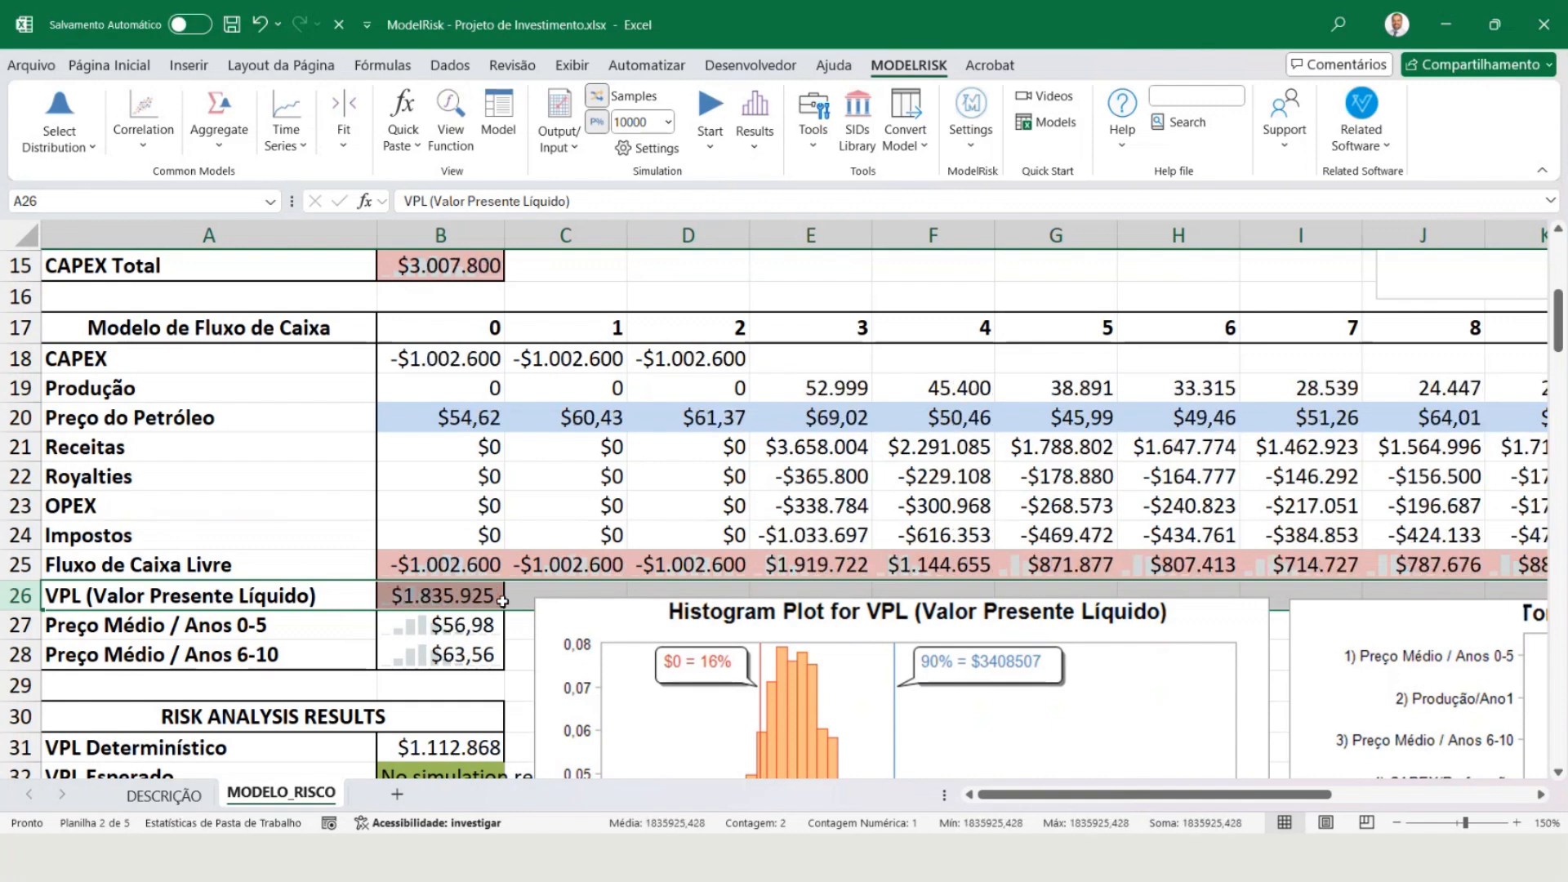
{"action": "key", "text": "F9"}
{"action": "key", "text": "F9"}
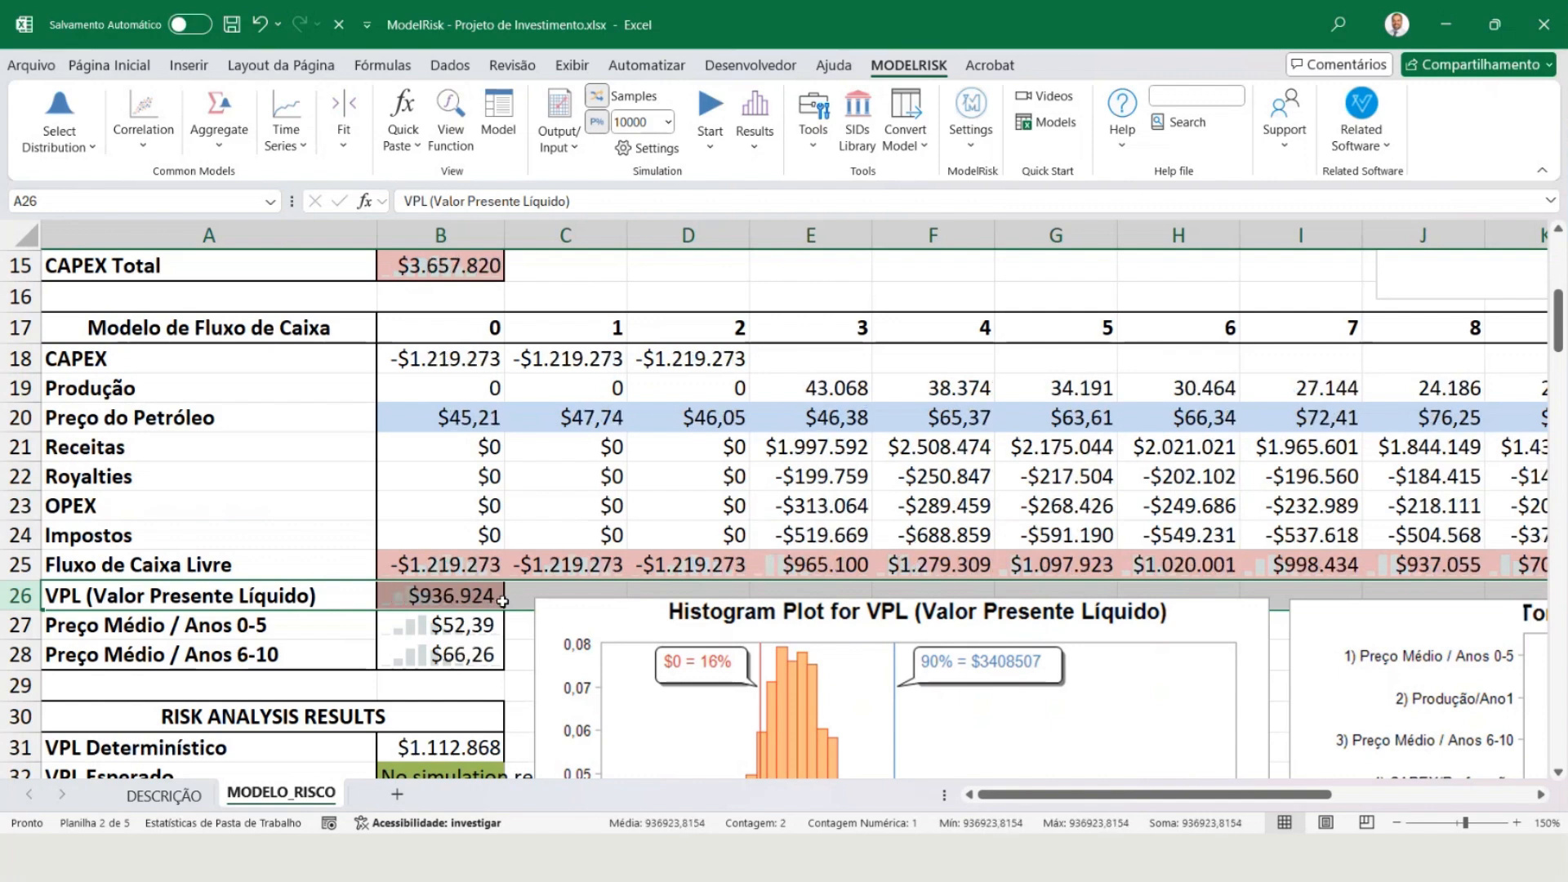
{"action": "key", "text": "F9"}
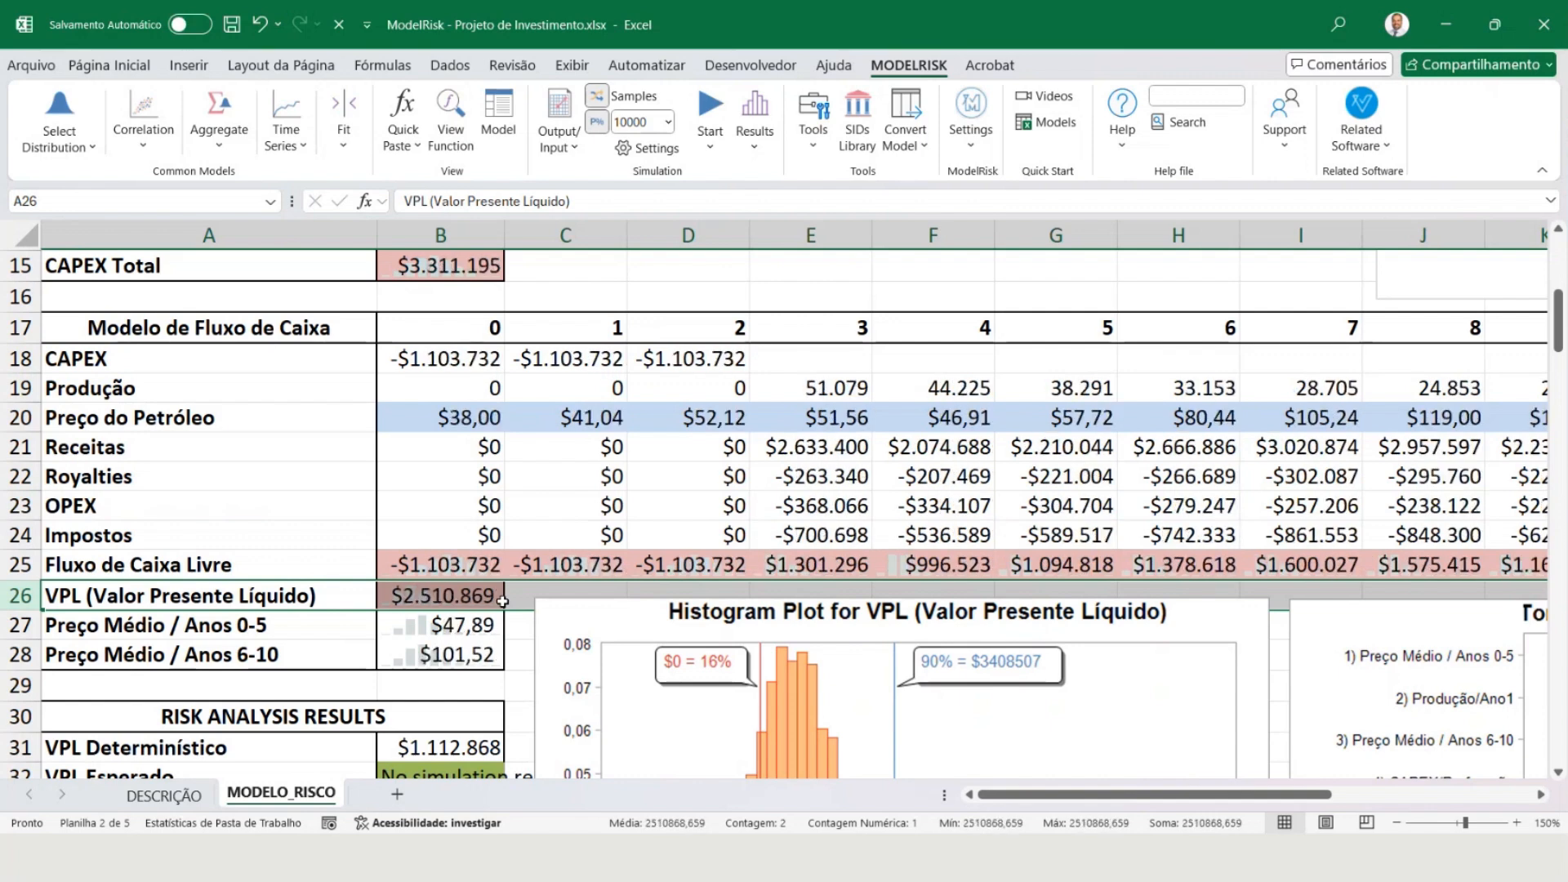
{"action": "key", "text": "F9"}
{"action": "key", "text": "F9"}
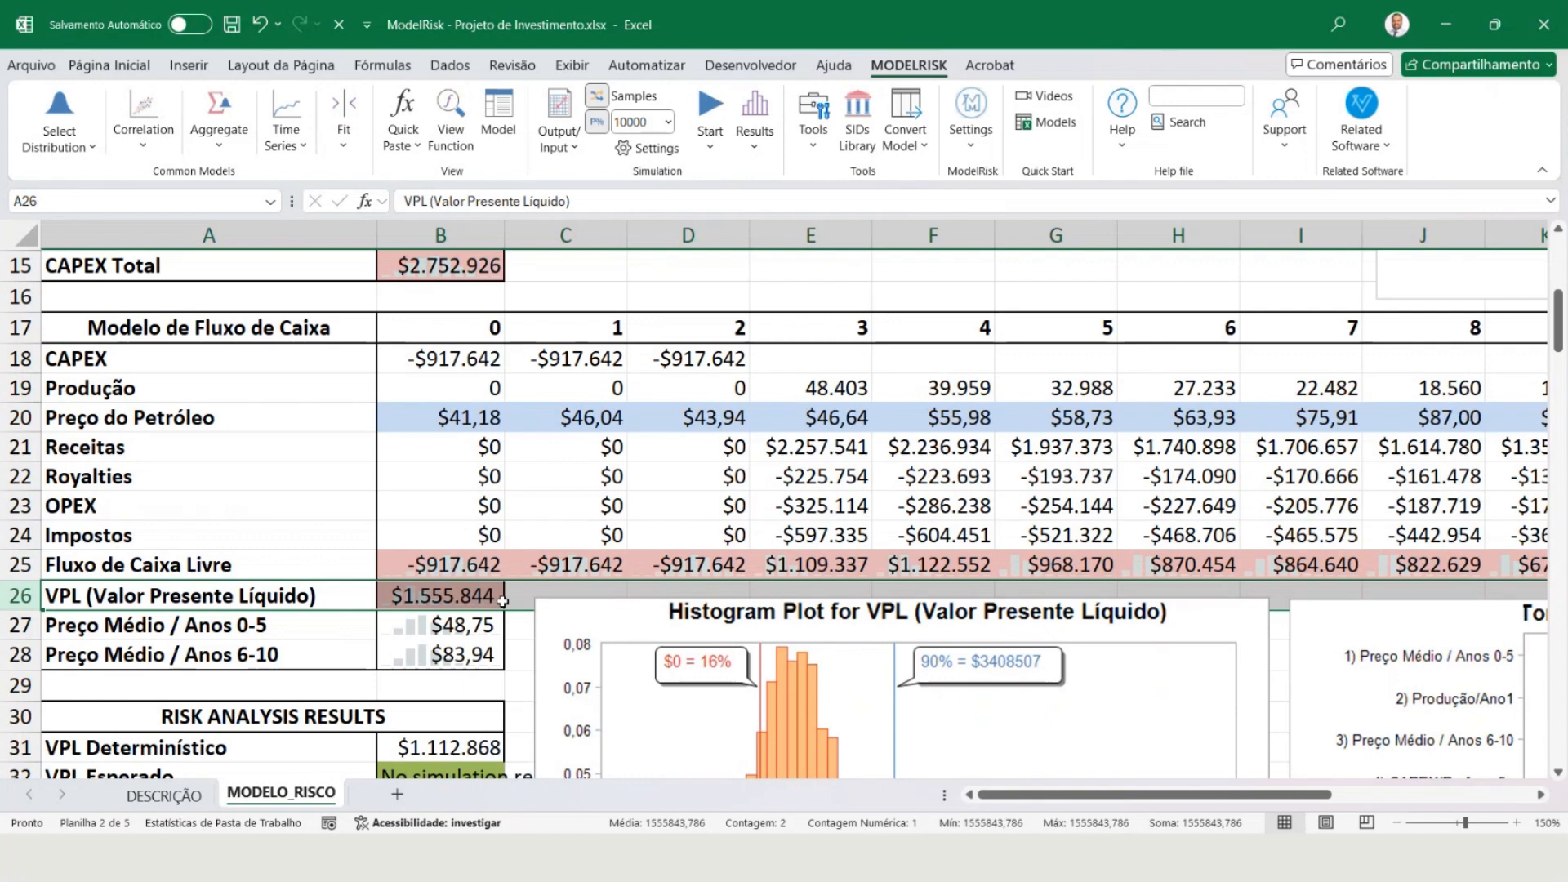
{"action": "key", "text": "F9"}
{"action": "key", "text": "F9"}
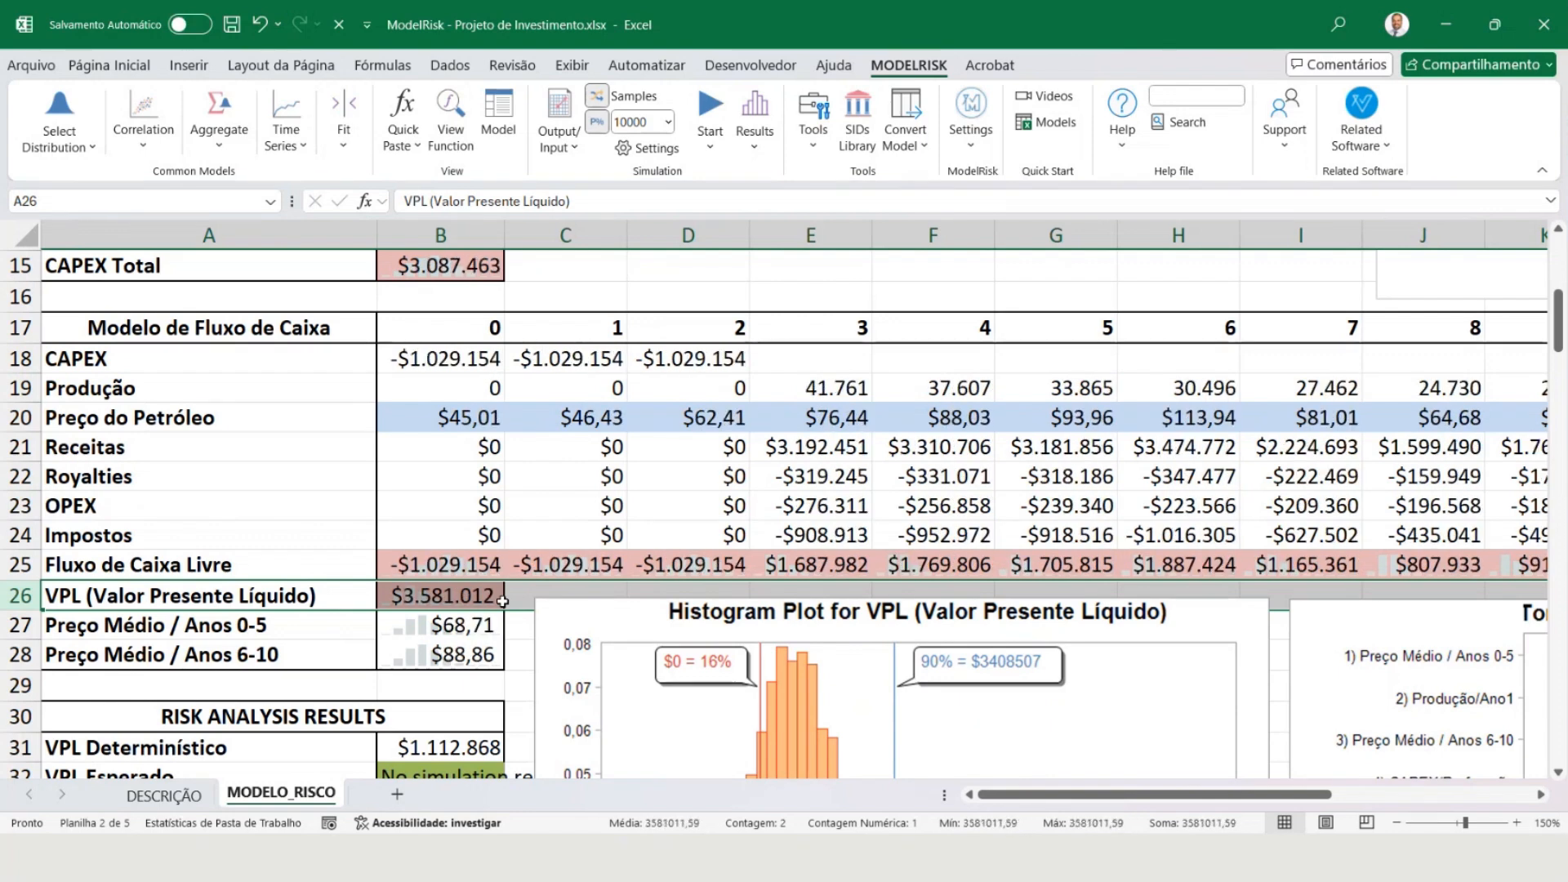
{"action": "key", "text": "F9"}
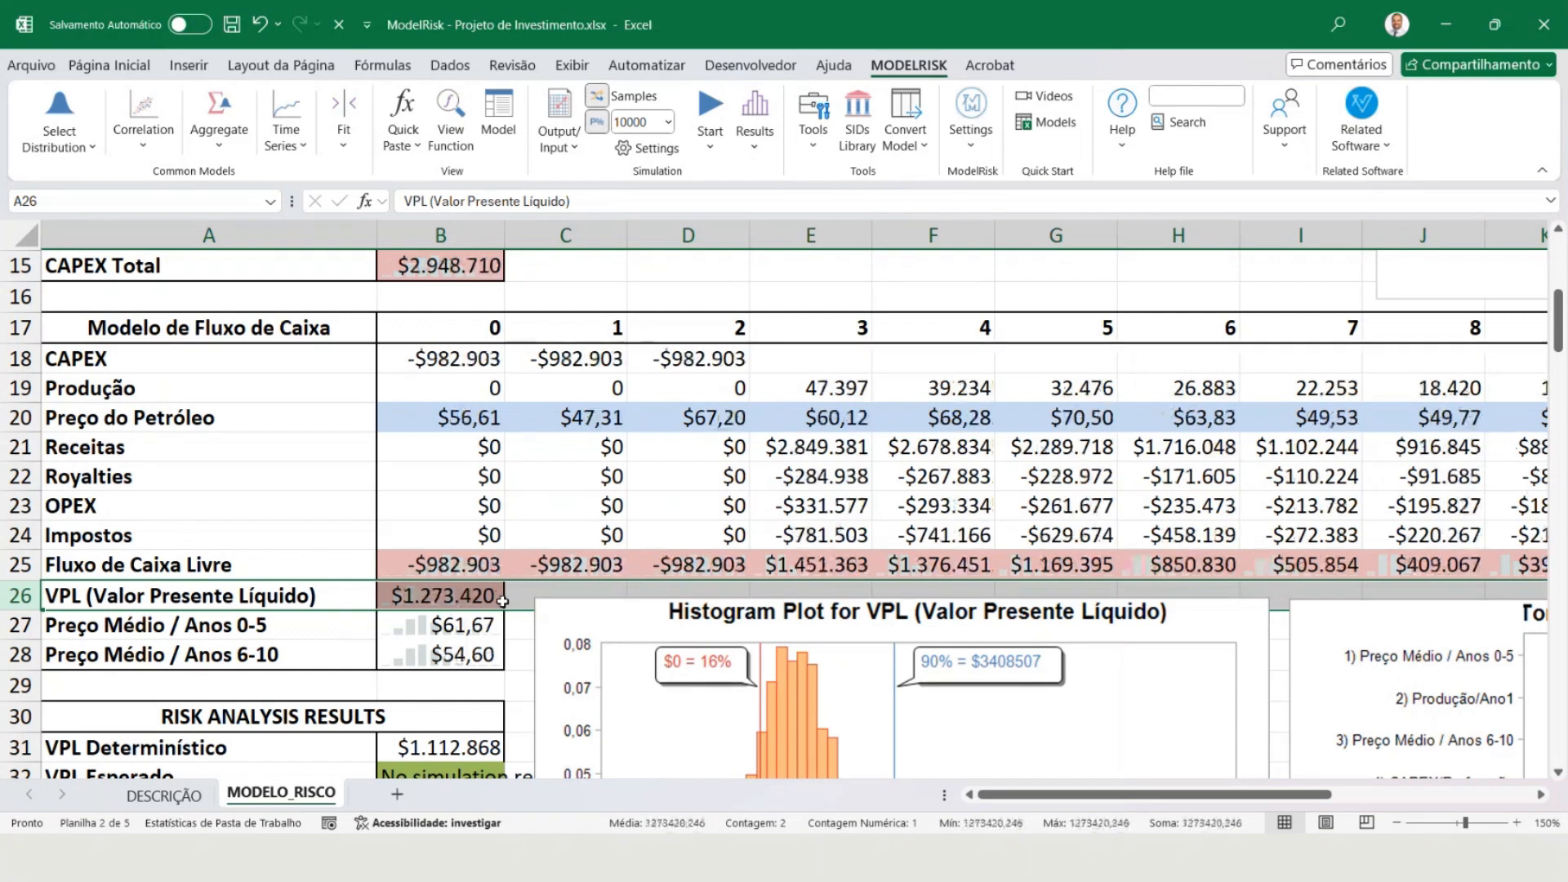
{"action": "key", "text": "F9"}
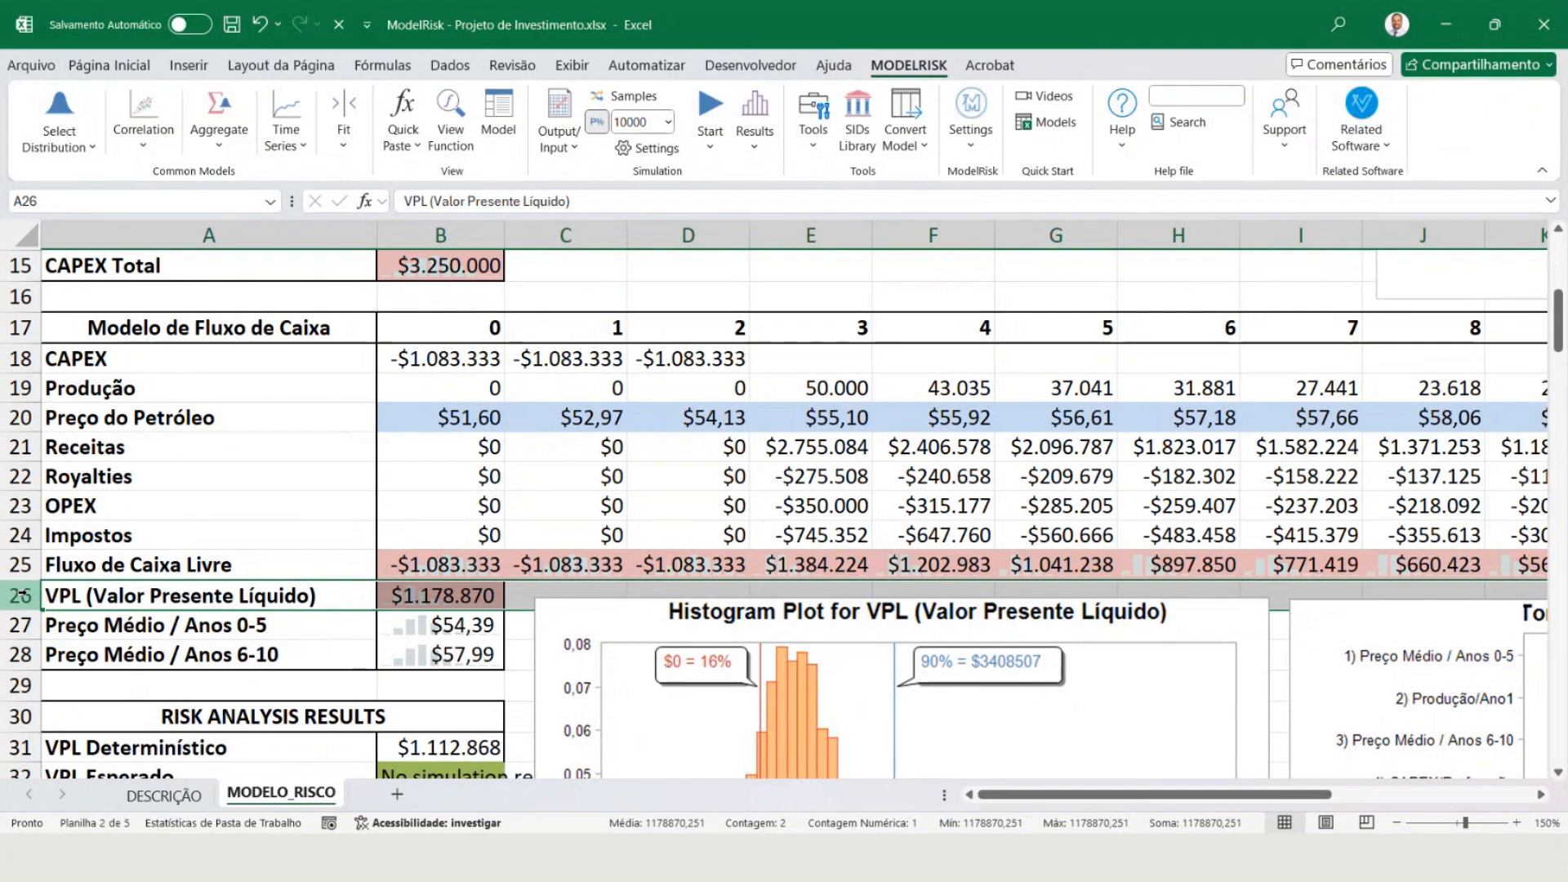
Review the available sample counts, keep 10000, and run the simulation, moving its progress window over the cash flow table.
{"action": "left_click", "coordinate": [668, 124]}
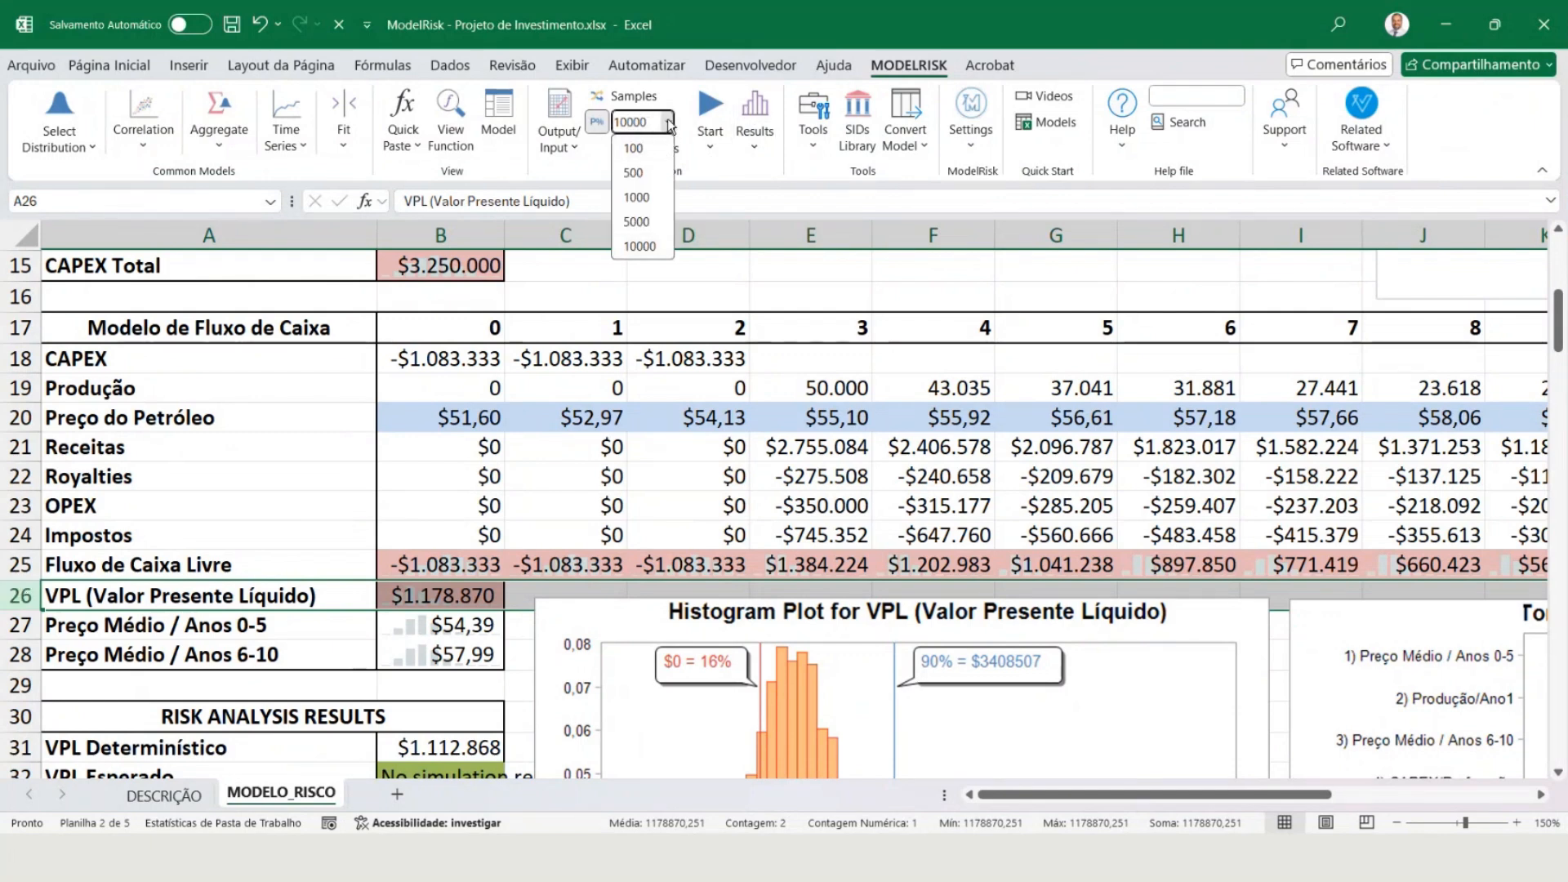
{"action": "left_click", "coordinate": [667, 122]}
{"action": "left_click", "coordinate": [666, 122]}
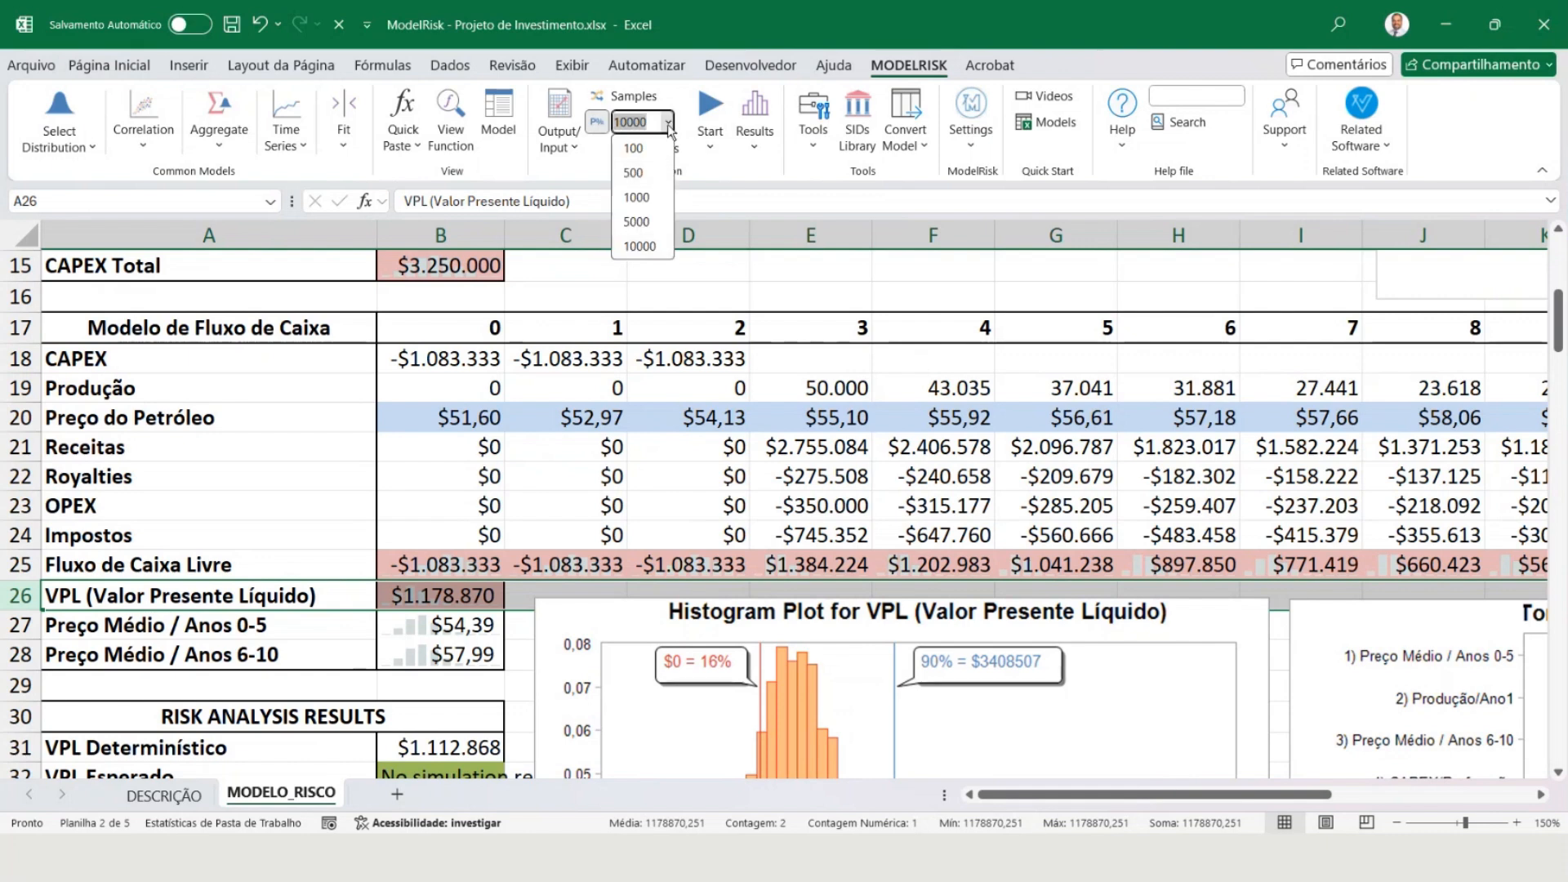
{"action": "left_click", "coordinate": [673, 132]}
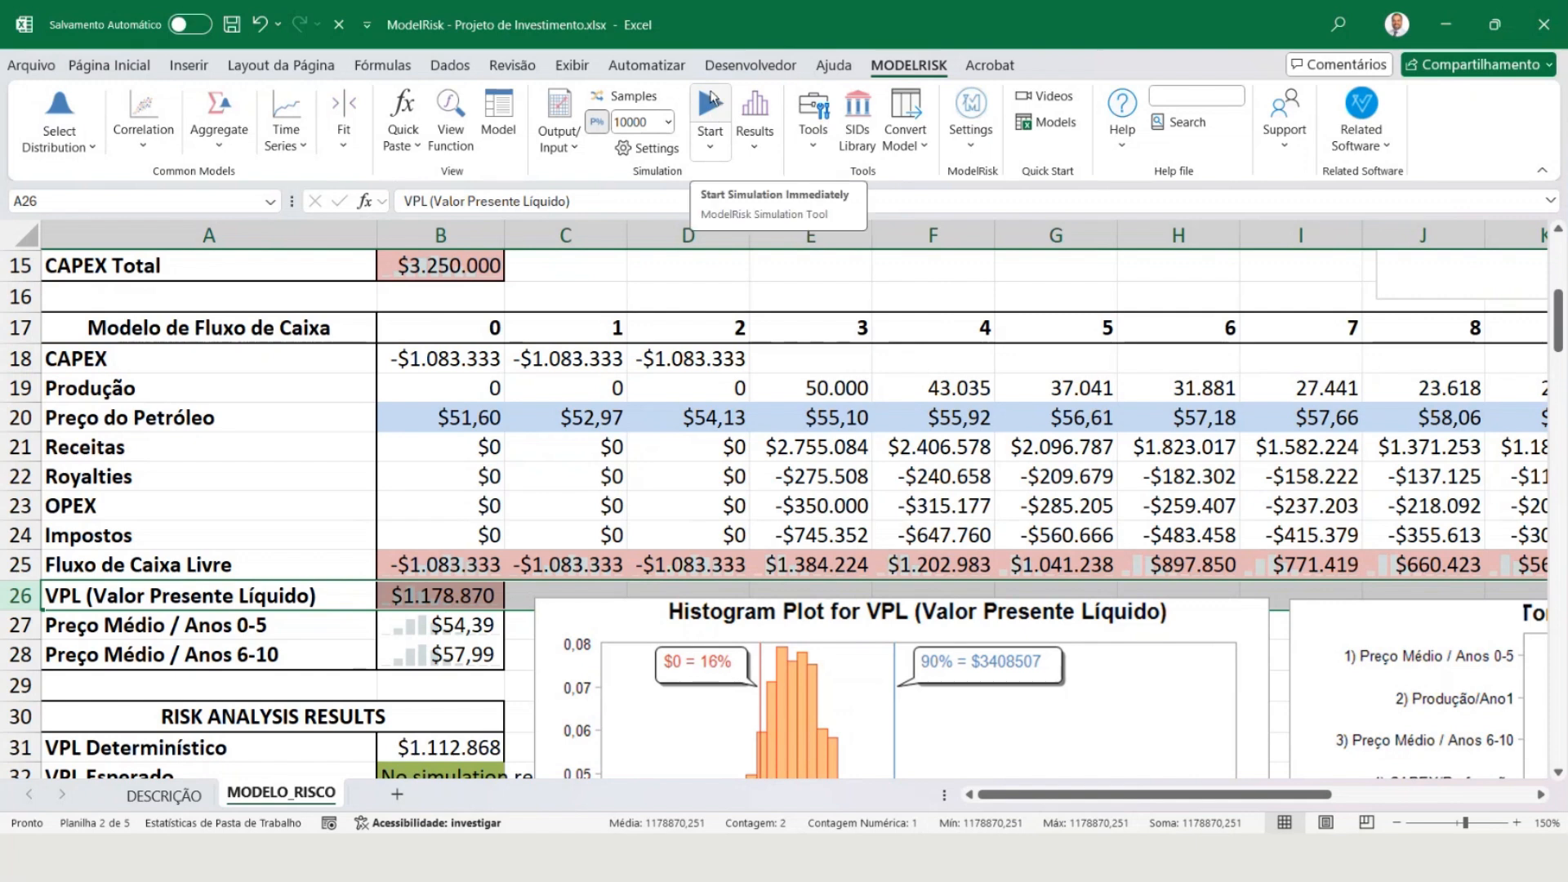
{"action": "left_click", "coordinate": [713, 147]}
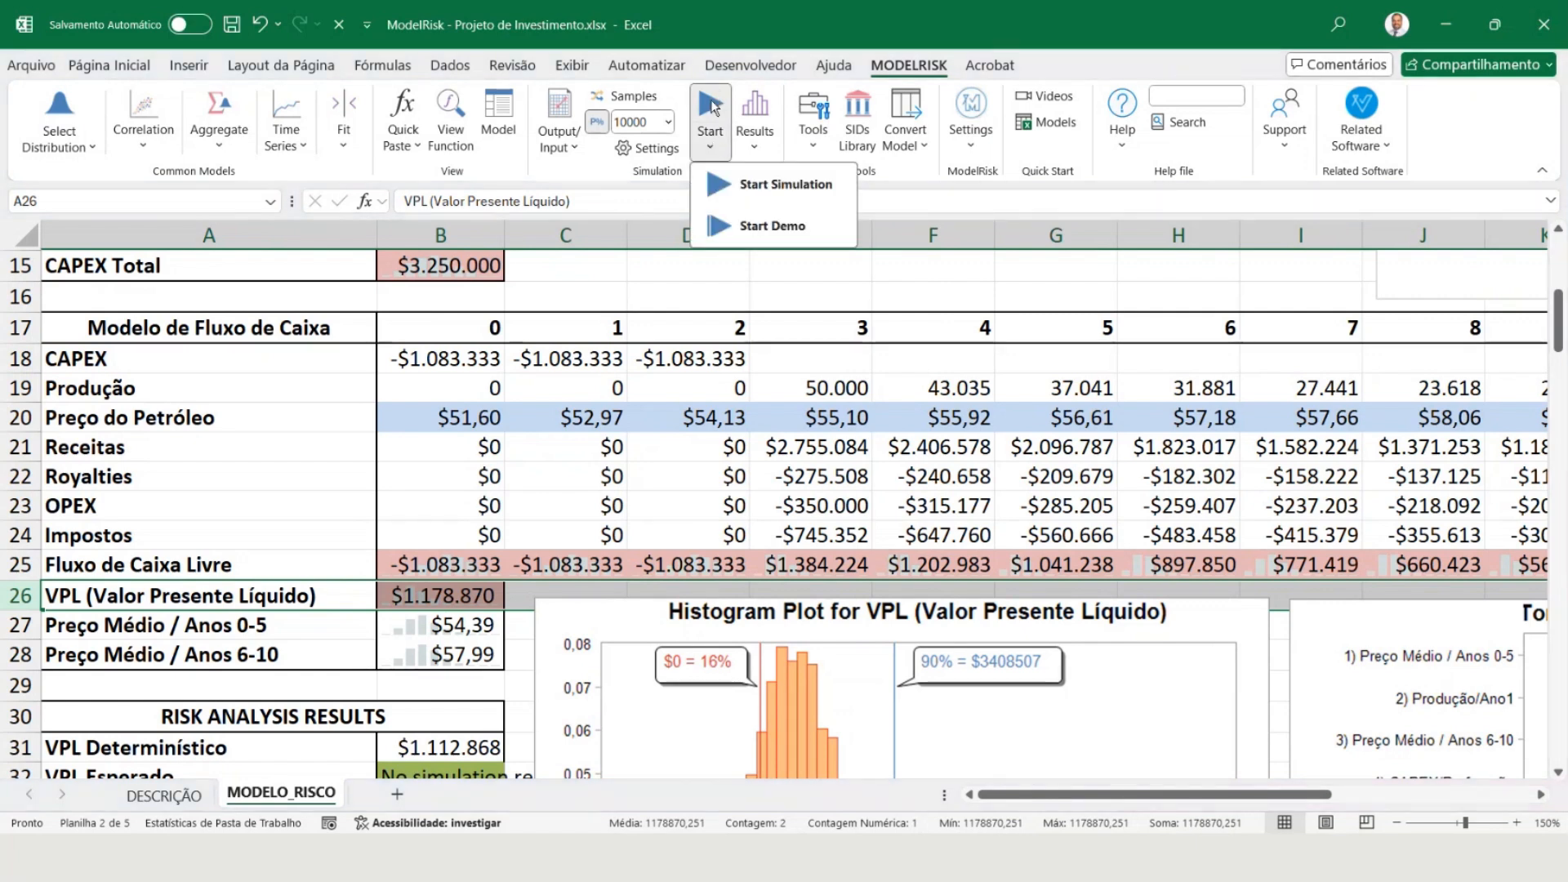
{"action": "left_click", "coordinate": [710, 109]}
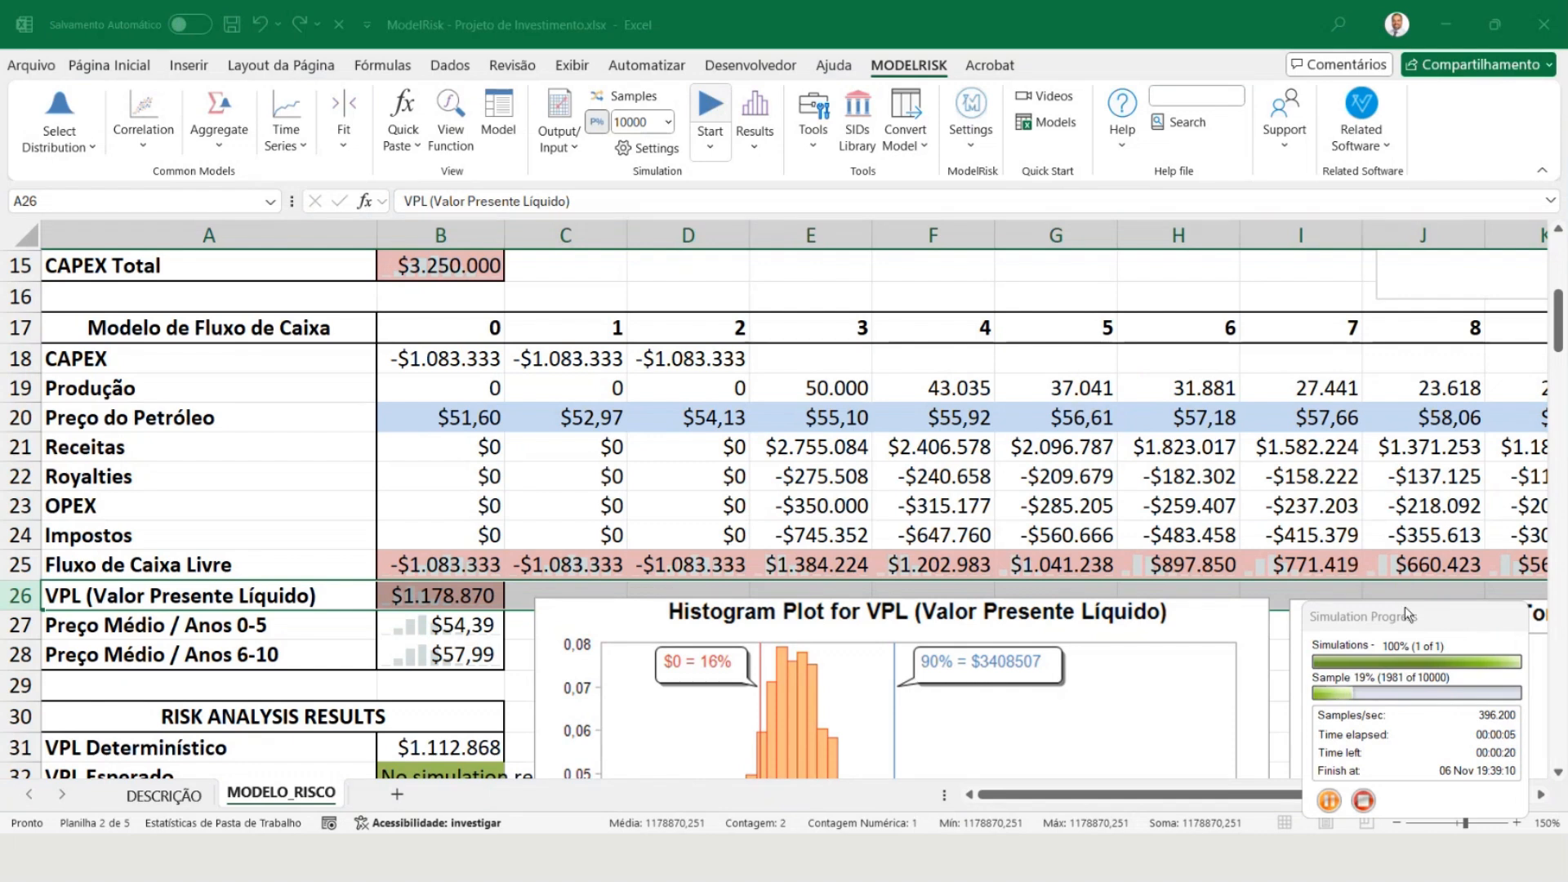
{"action": "left_click_drag", "start_coordinate": [1406, 614], "coordinate": [1043, 343]}
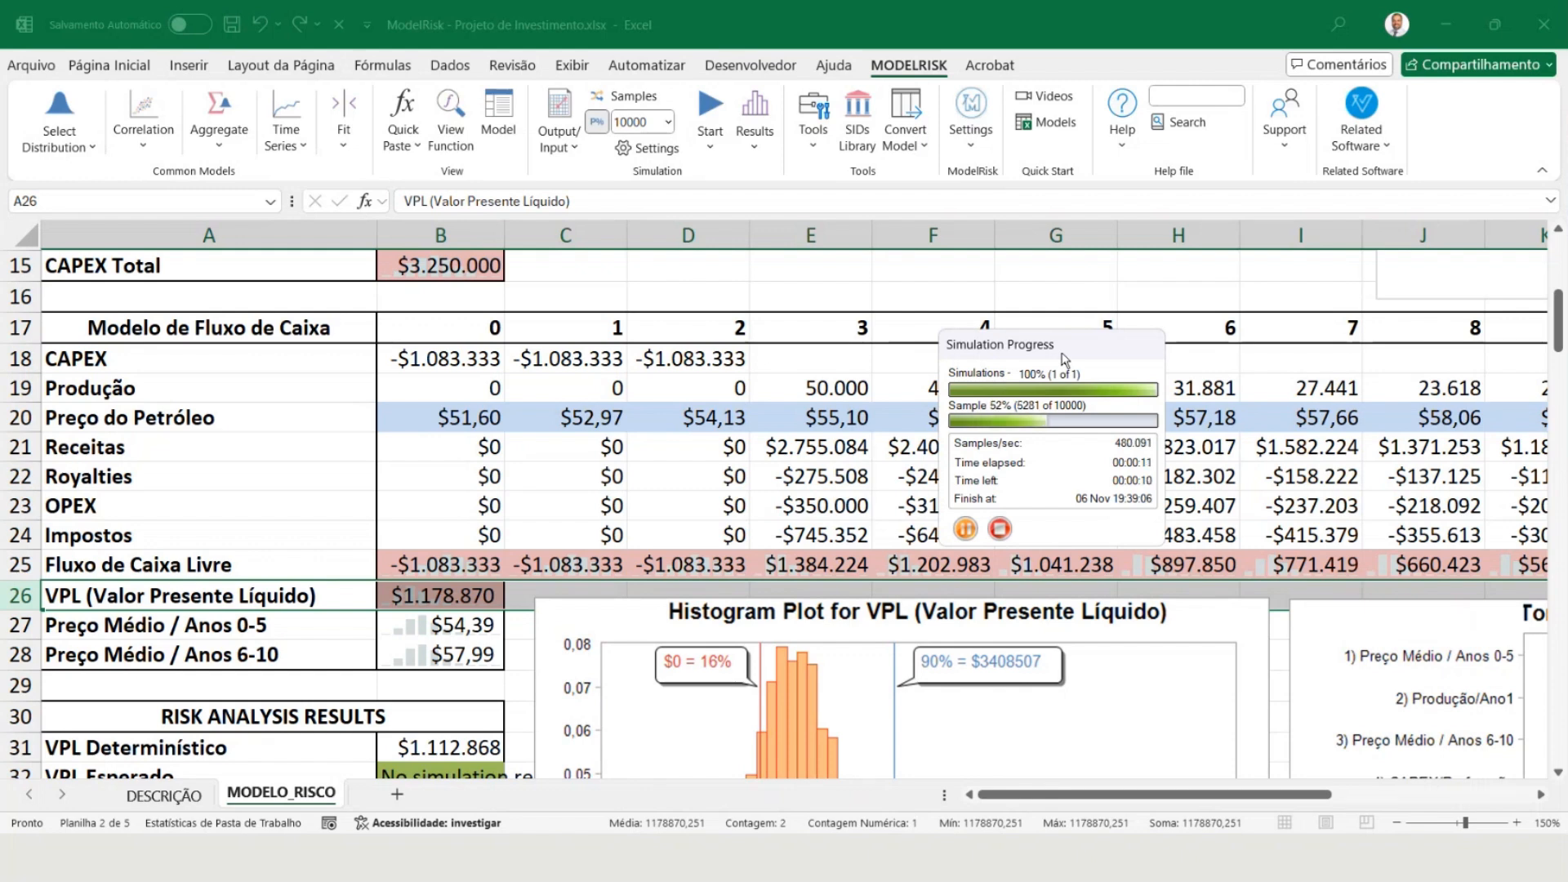
{"action": "key", "text": "ctrl"}
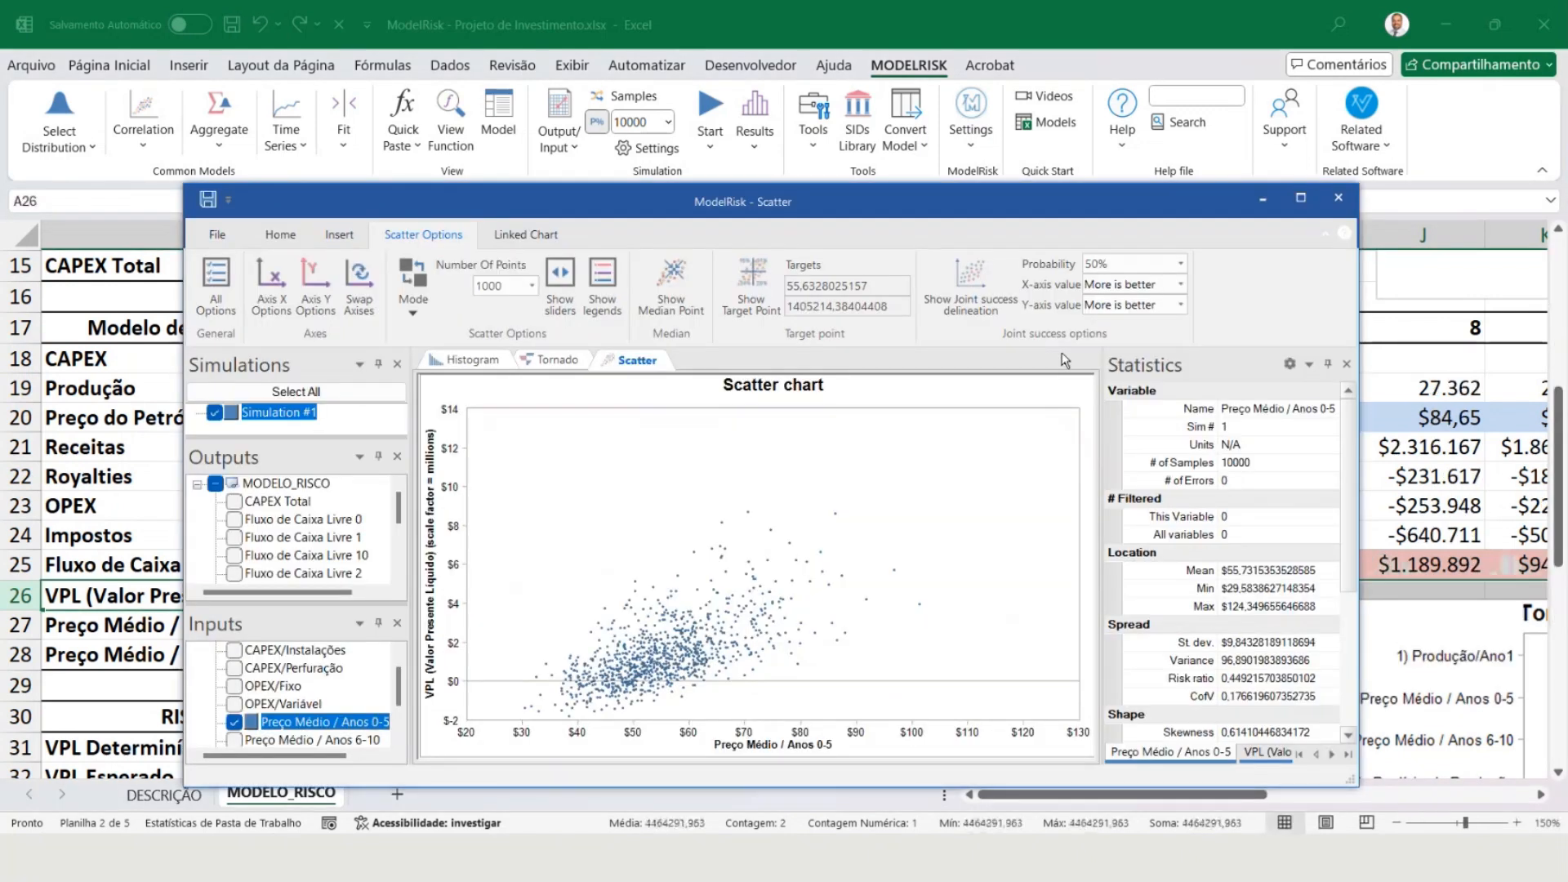
Show the VPL histogram in a maximized results window and enlarge the Outputs and Inputs lists.
{"action": "left_click", "coordinate": [472, 359]}
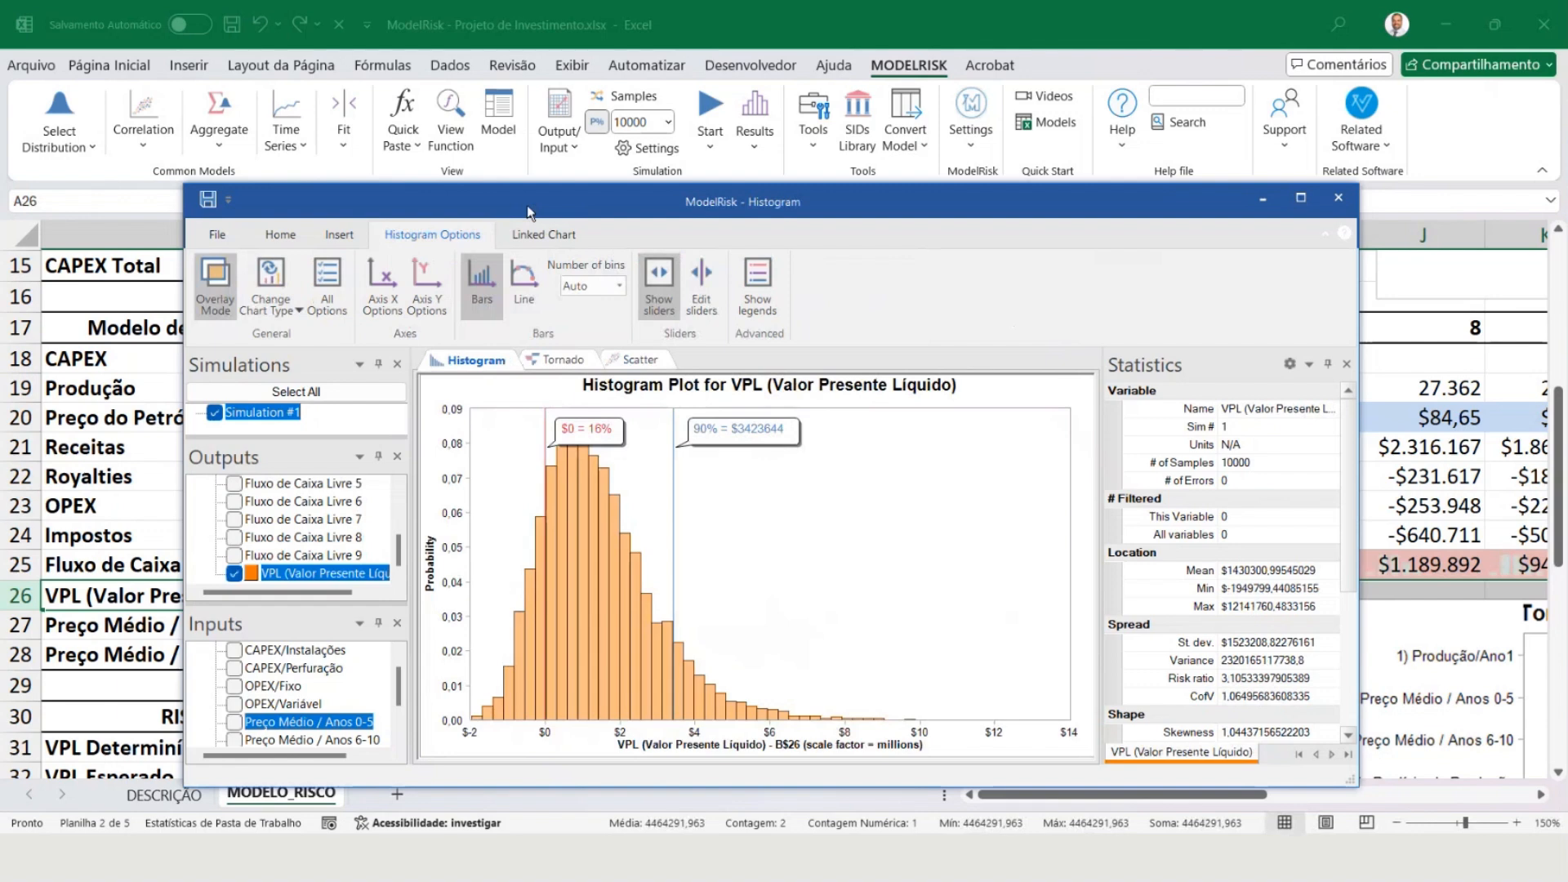
{"action": "double_click", "coordinate": [526, 205]}
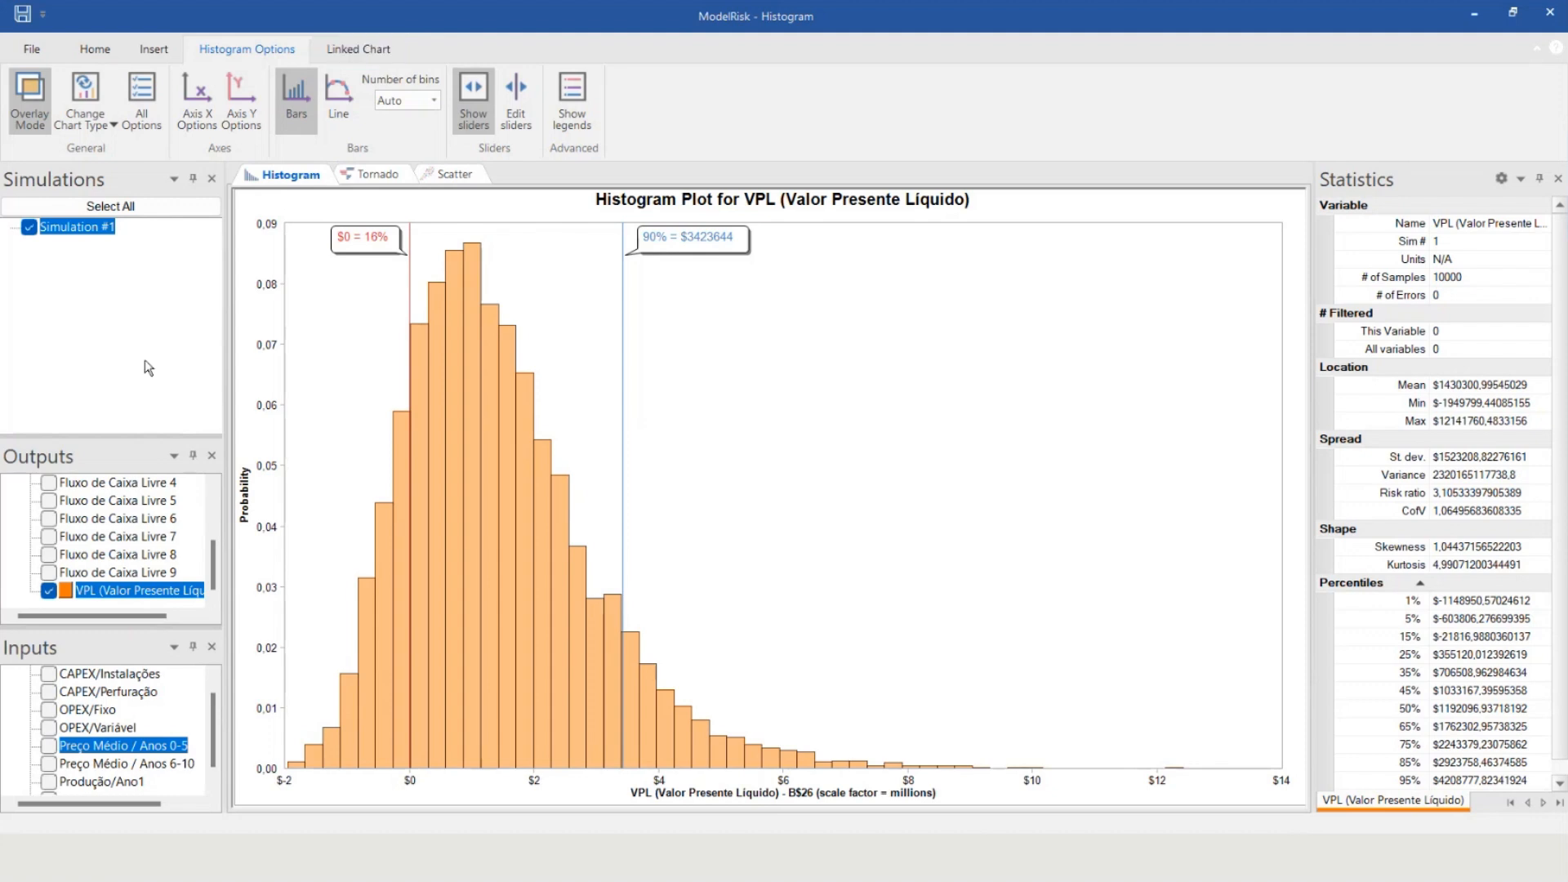
{"action": "left_click_drag", "start_coordinate": [134, 434], "coordinate": [138, 263]}
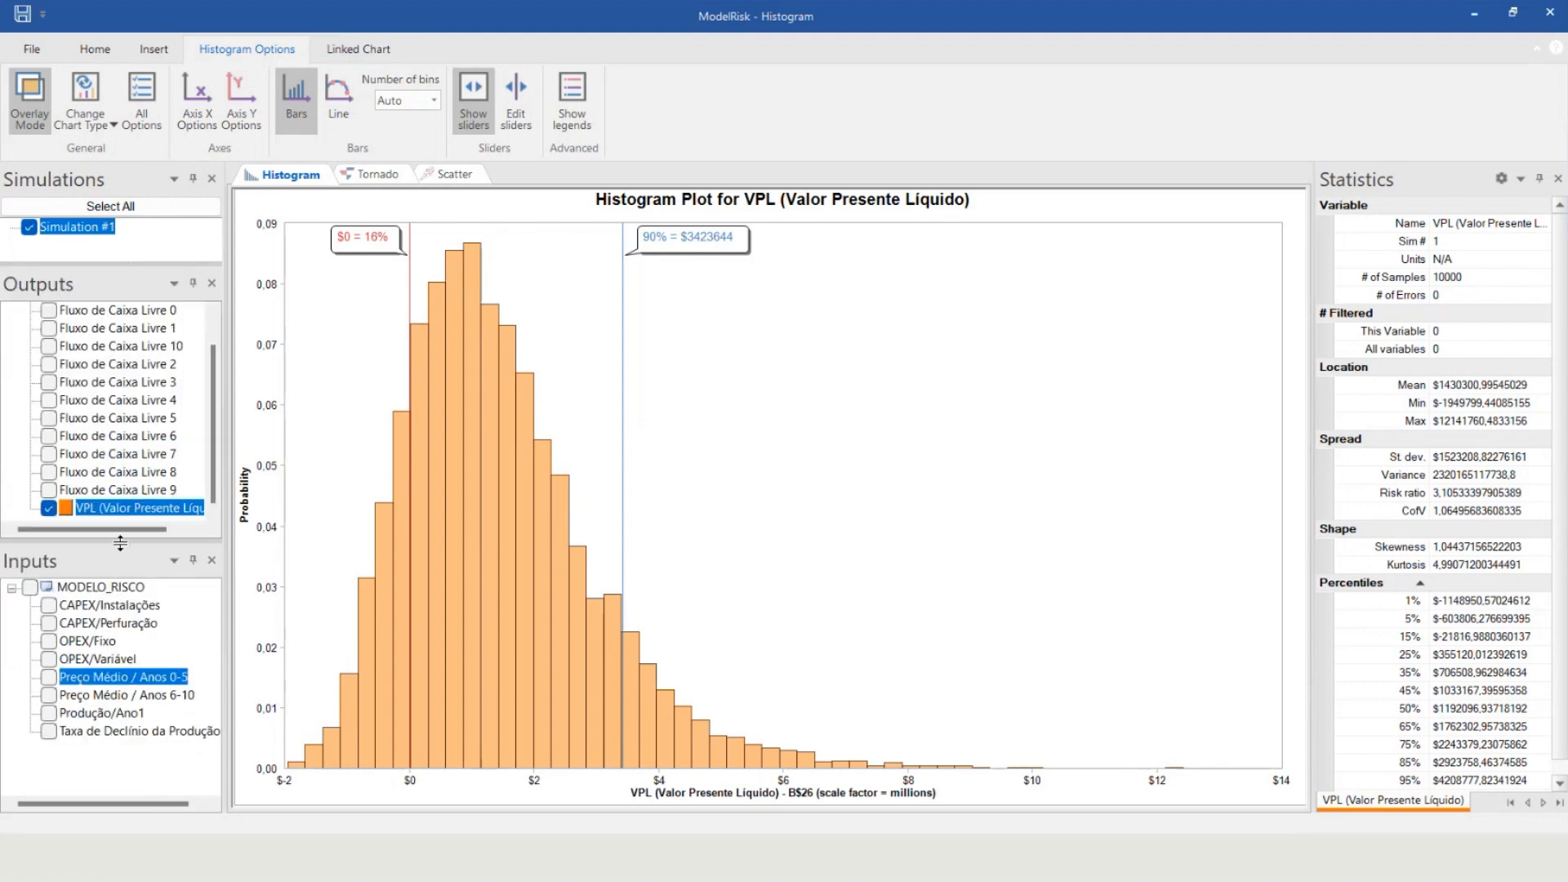
{"action": "left_click_drag", "start_coordinate": [120, 542], "coordinate": [120, 565]}
{"action": "scroll", "coordinate": [218, 316], "scroll_direction": "up", "scroll_amount": 1}
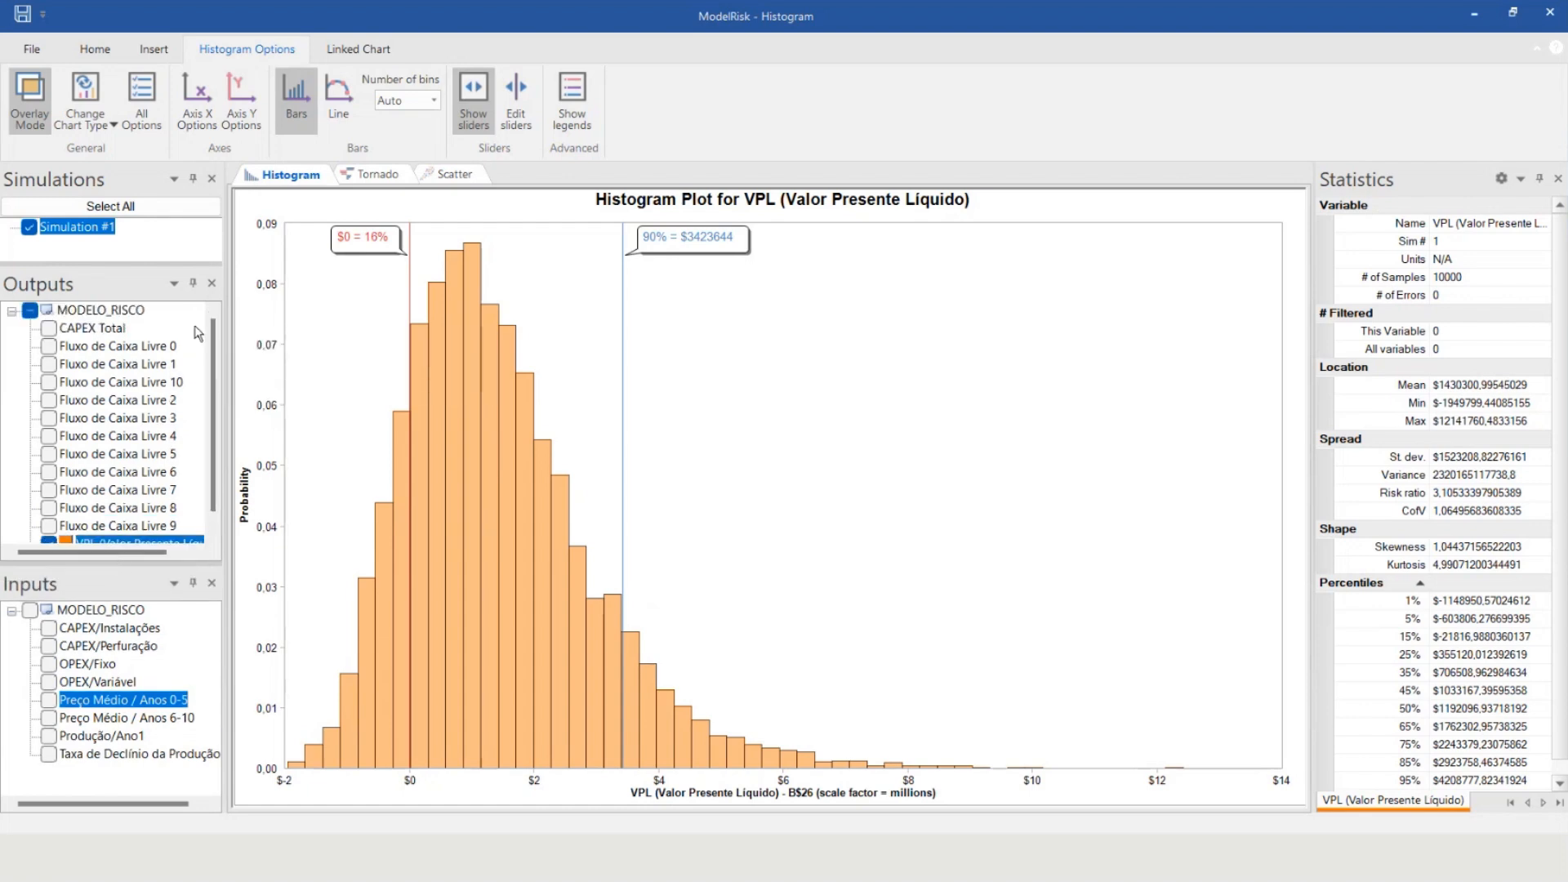
Display the histogram of CAPEX Total instead of VPL and examine its horizontal axis scale.
{"action": "mouse_move", "coordinate": [79, 339]}
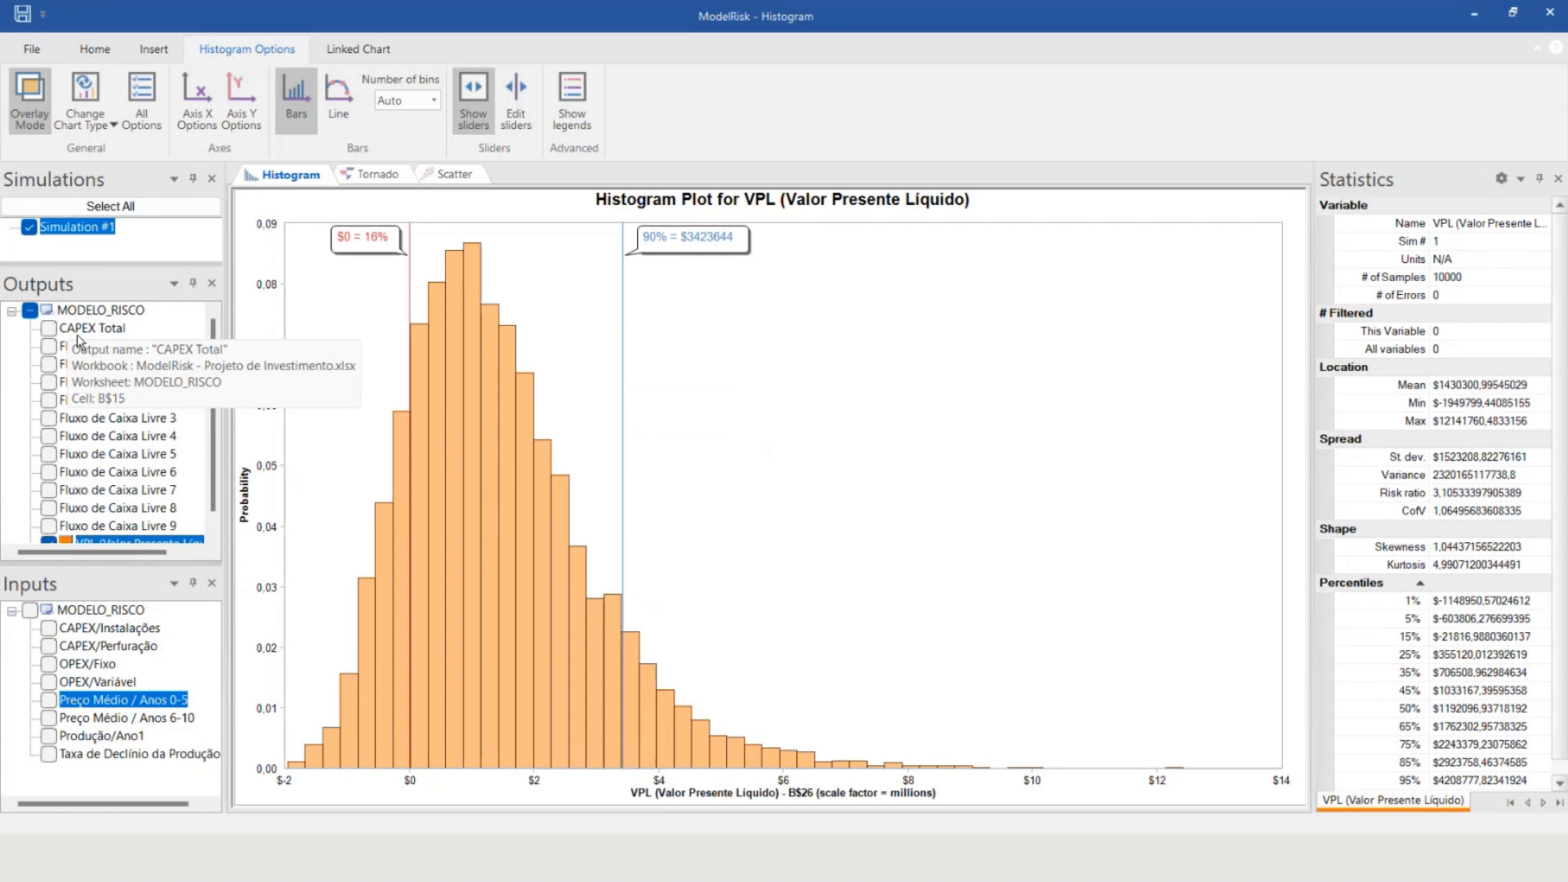
{"action": "left_click", "coordinate": [49, 328]}
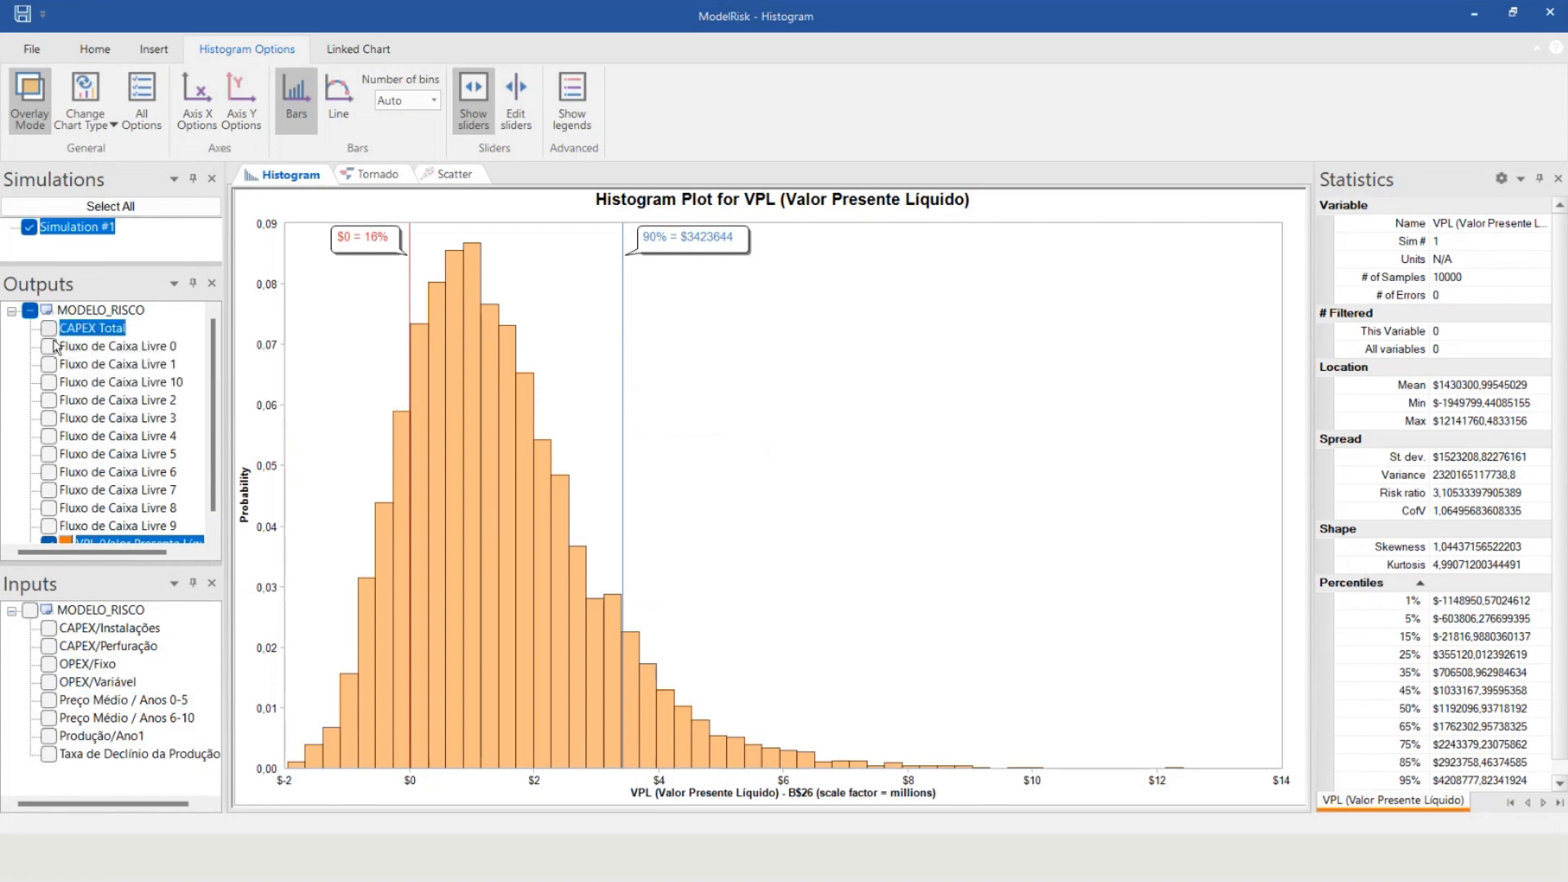
{"action": "left_click", "coordinate": [49, 539]}
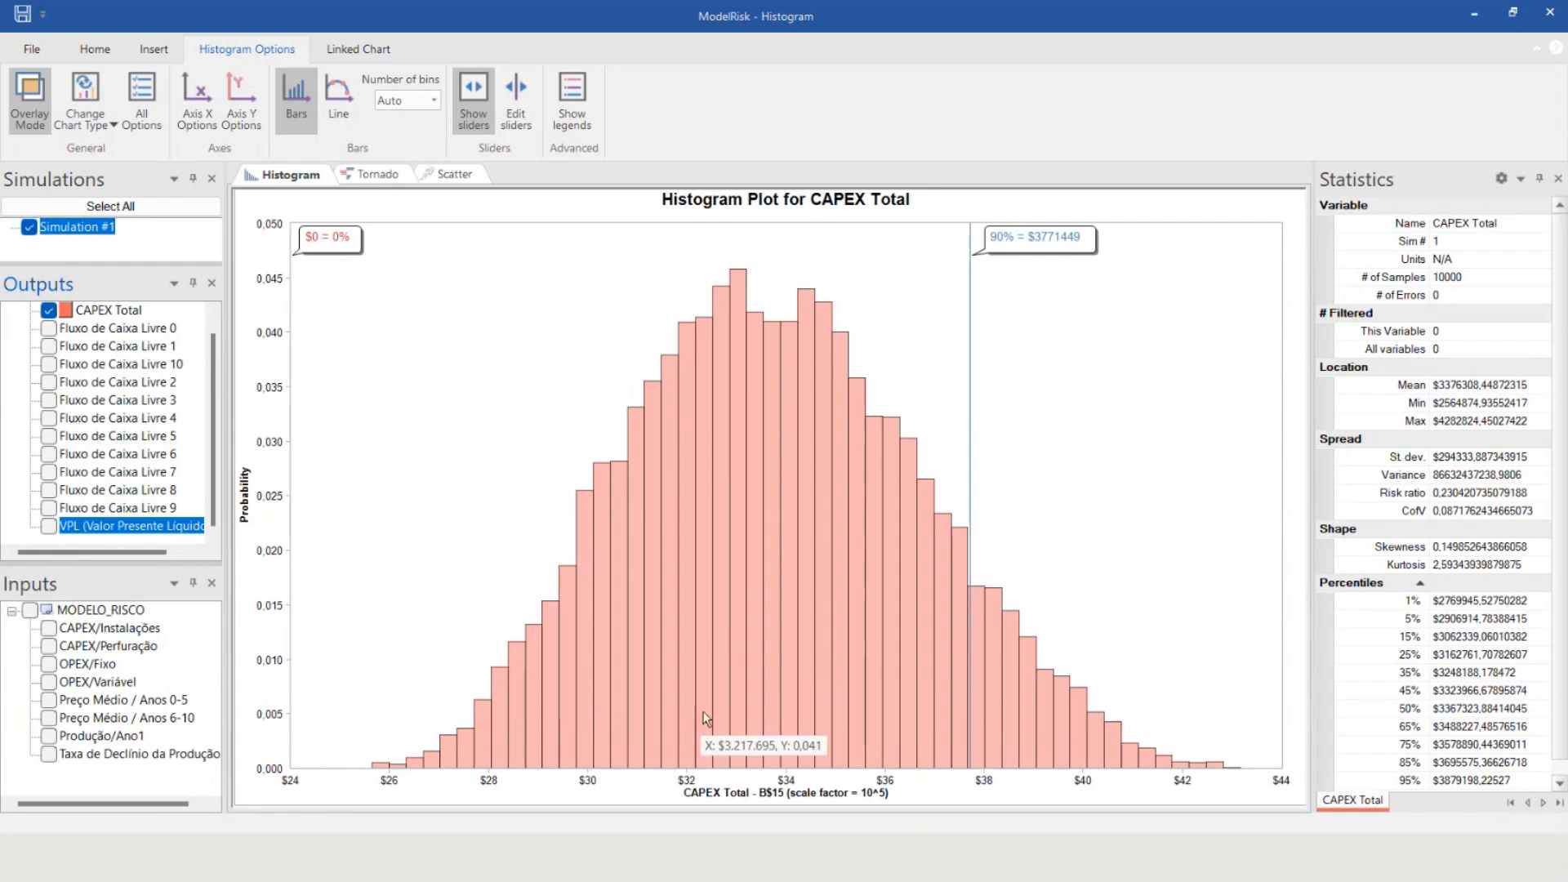
{"action": "right_click", "coordinate": [793, 792]}
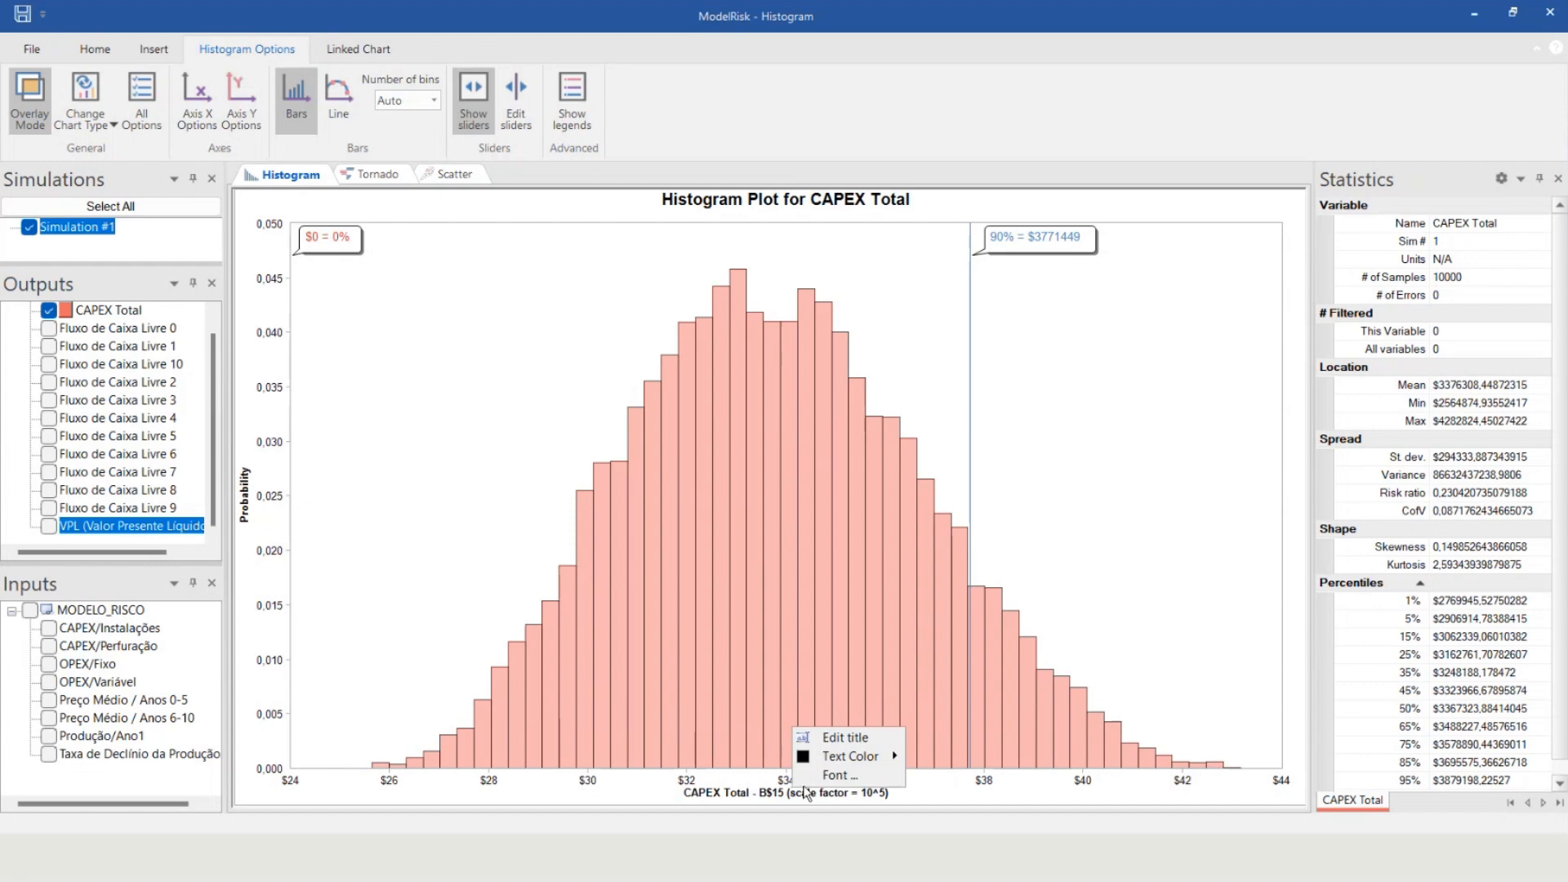
{"action": "left_click", "coordinate": [761, 670]}
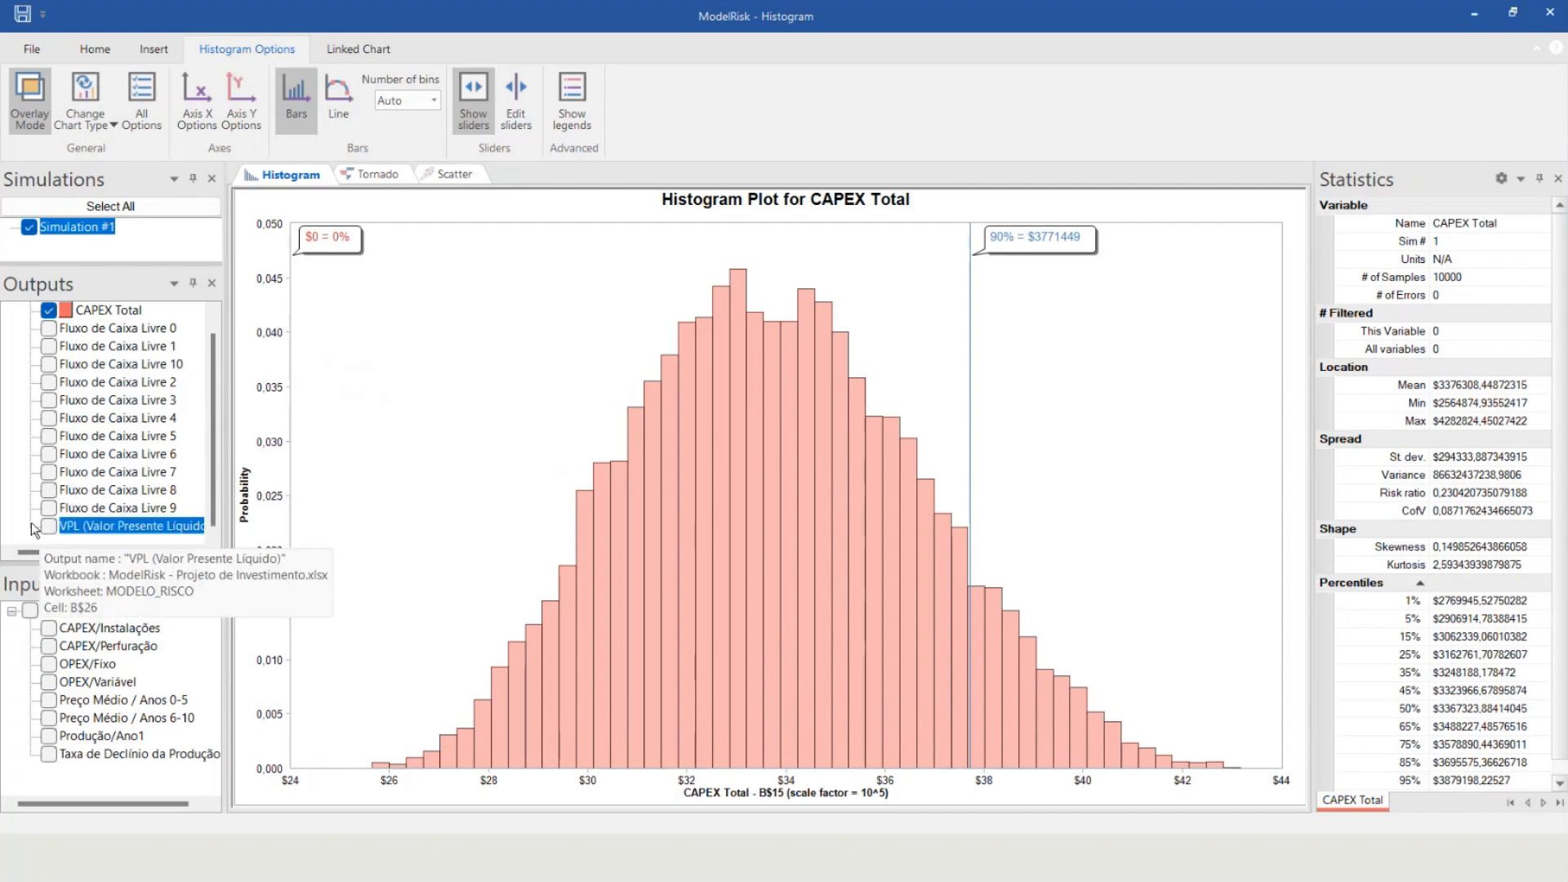
Display the VPL histogram instead of CAPEX Total and review its slider properties, cancelling without changes.
{"action": "left_click", "coordinate": [48, 311]}
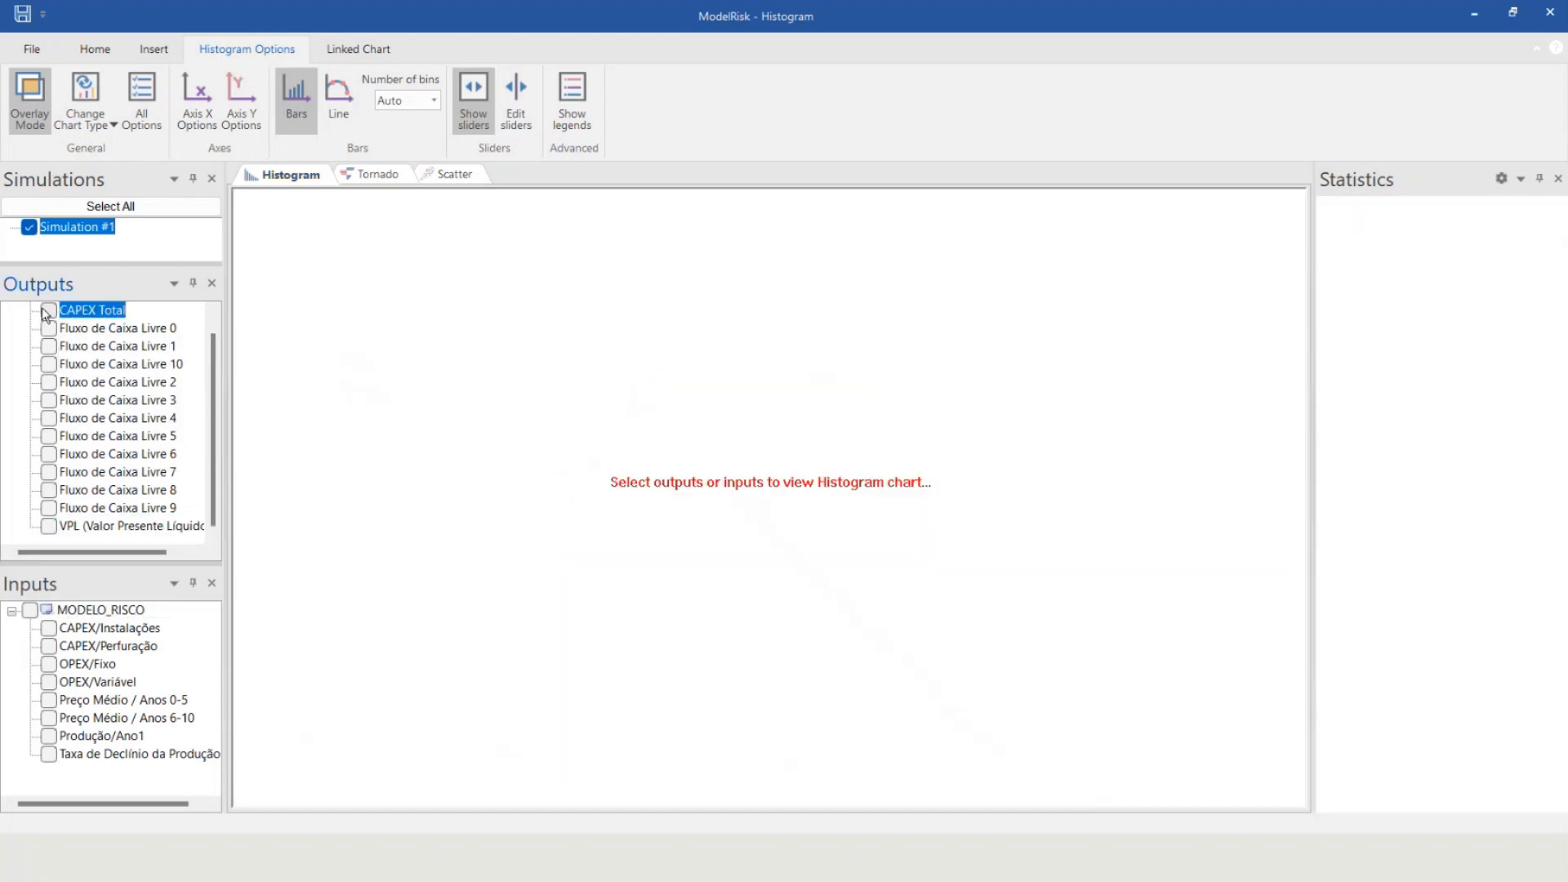
{"action": "left_click", "coordinate": [48, 526]}
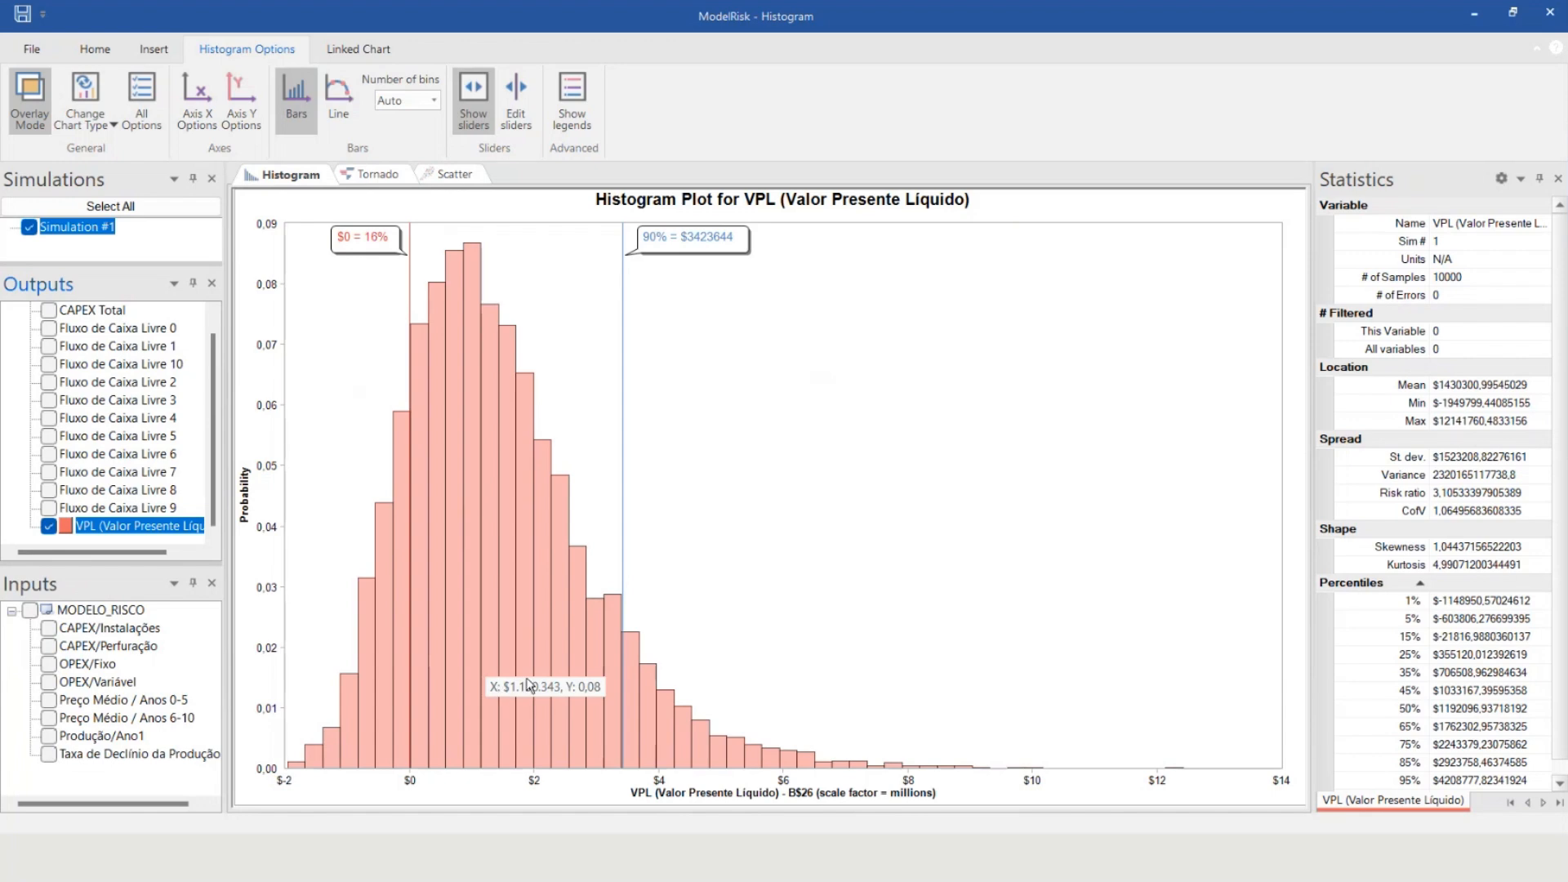
{"action": "double_click", "coordinate": [411, 296]}
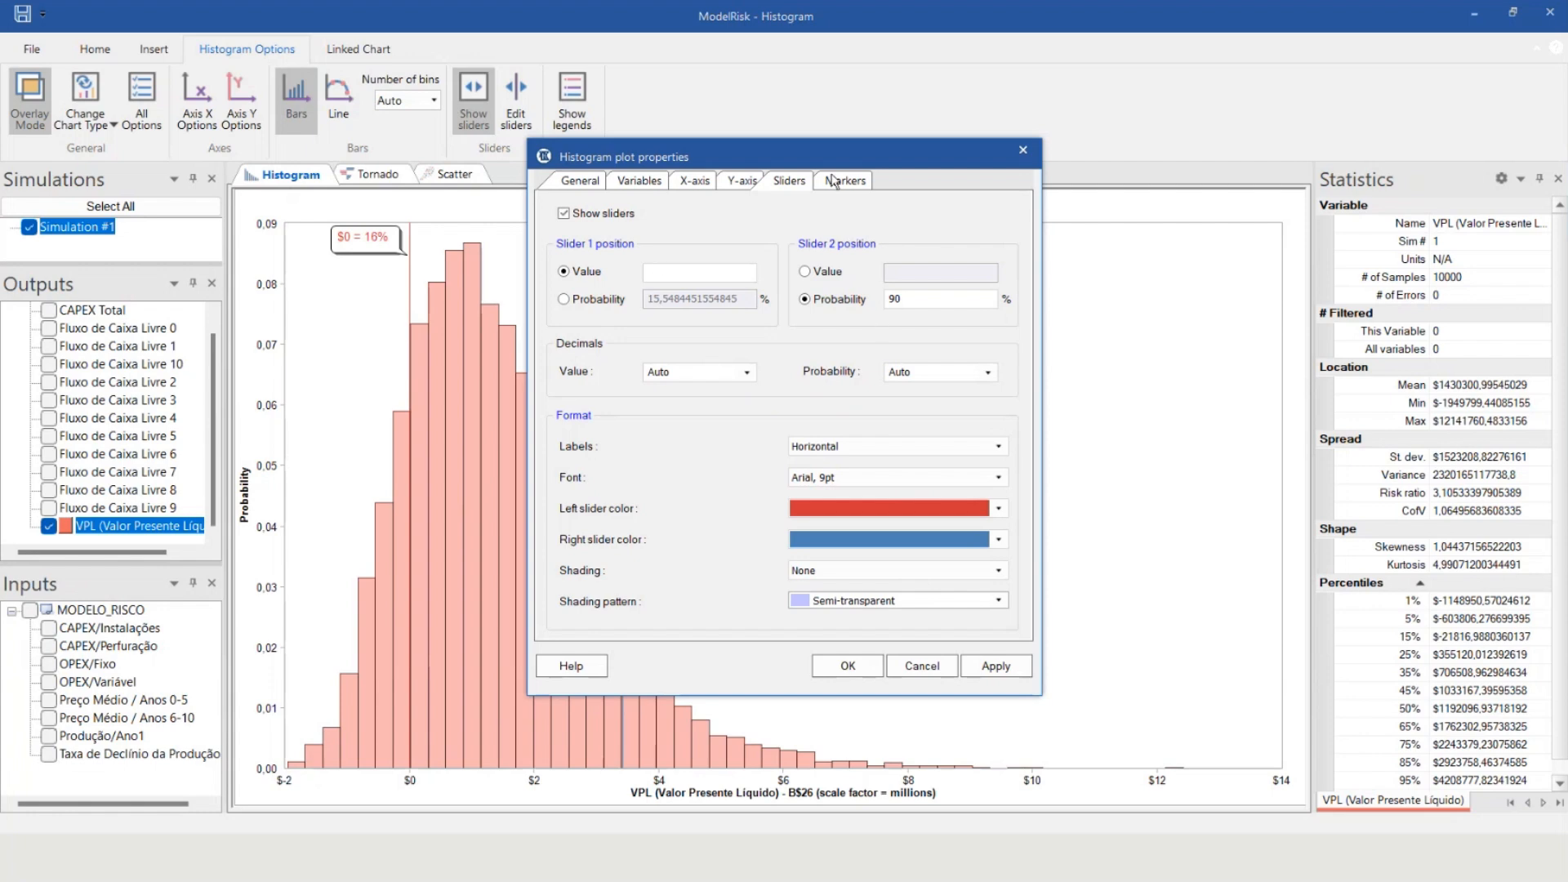
{"action": "left_click_drag", "start_coordinate": [811, 148], "coordinate": [1151, 100]}
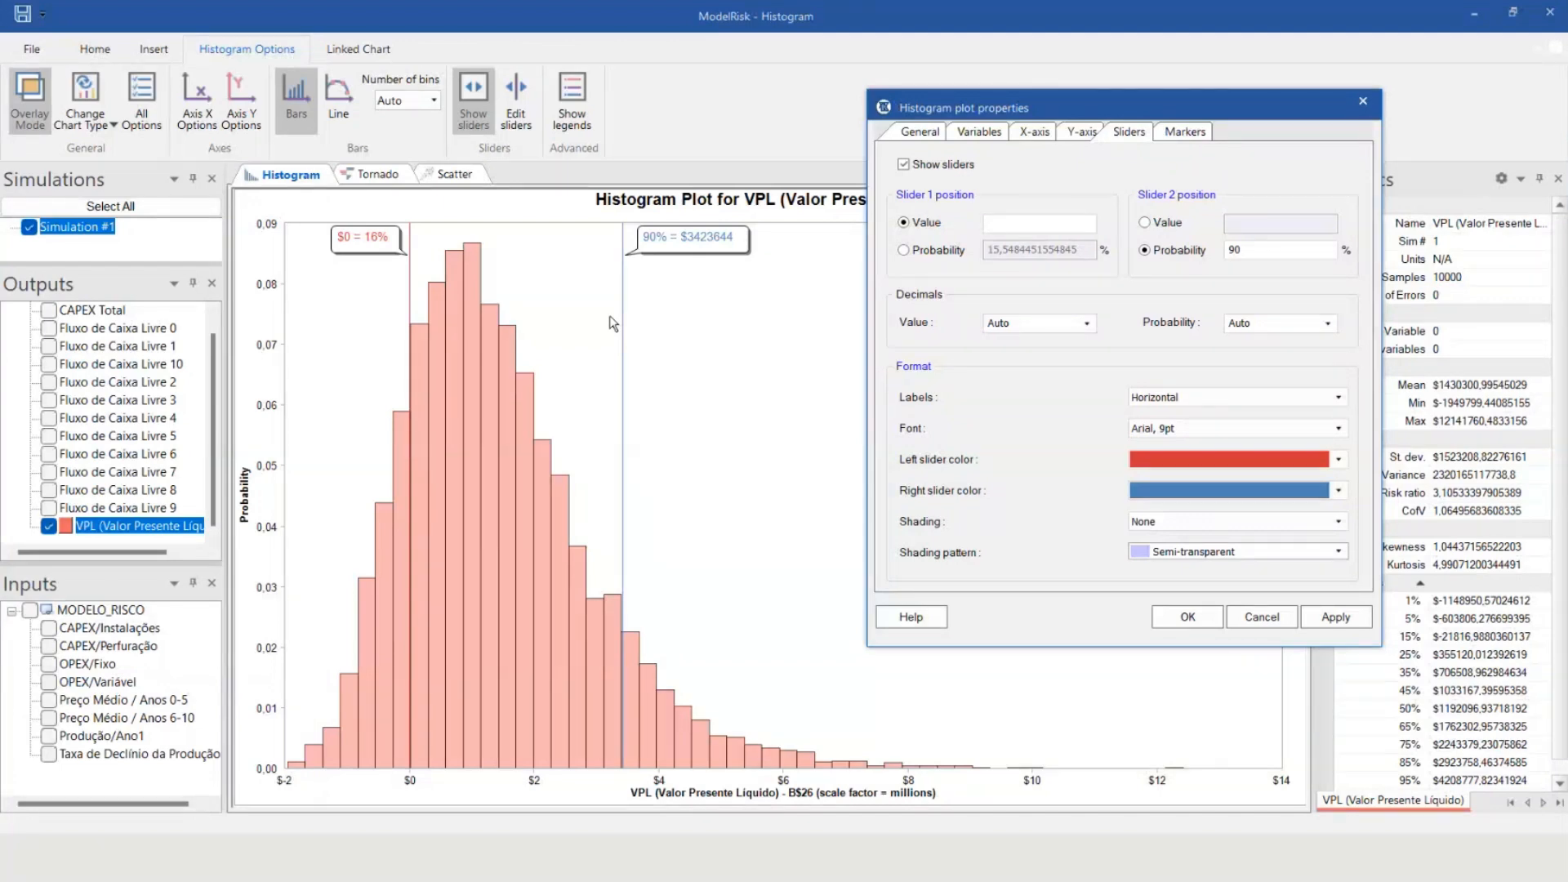
{"action": "left_click", "coordinate": [1262, 616]}
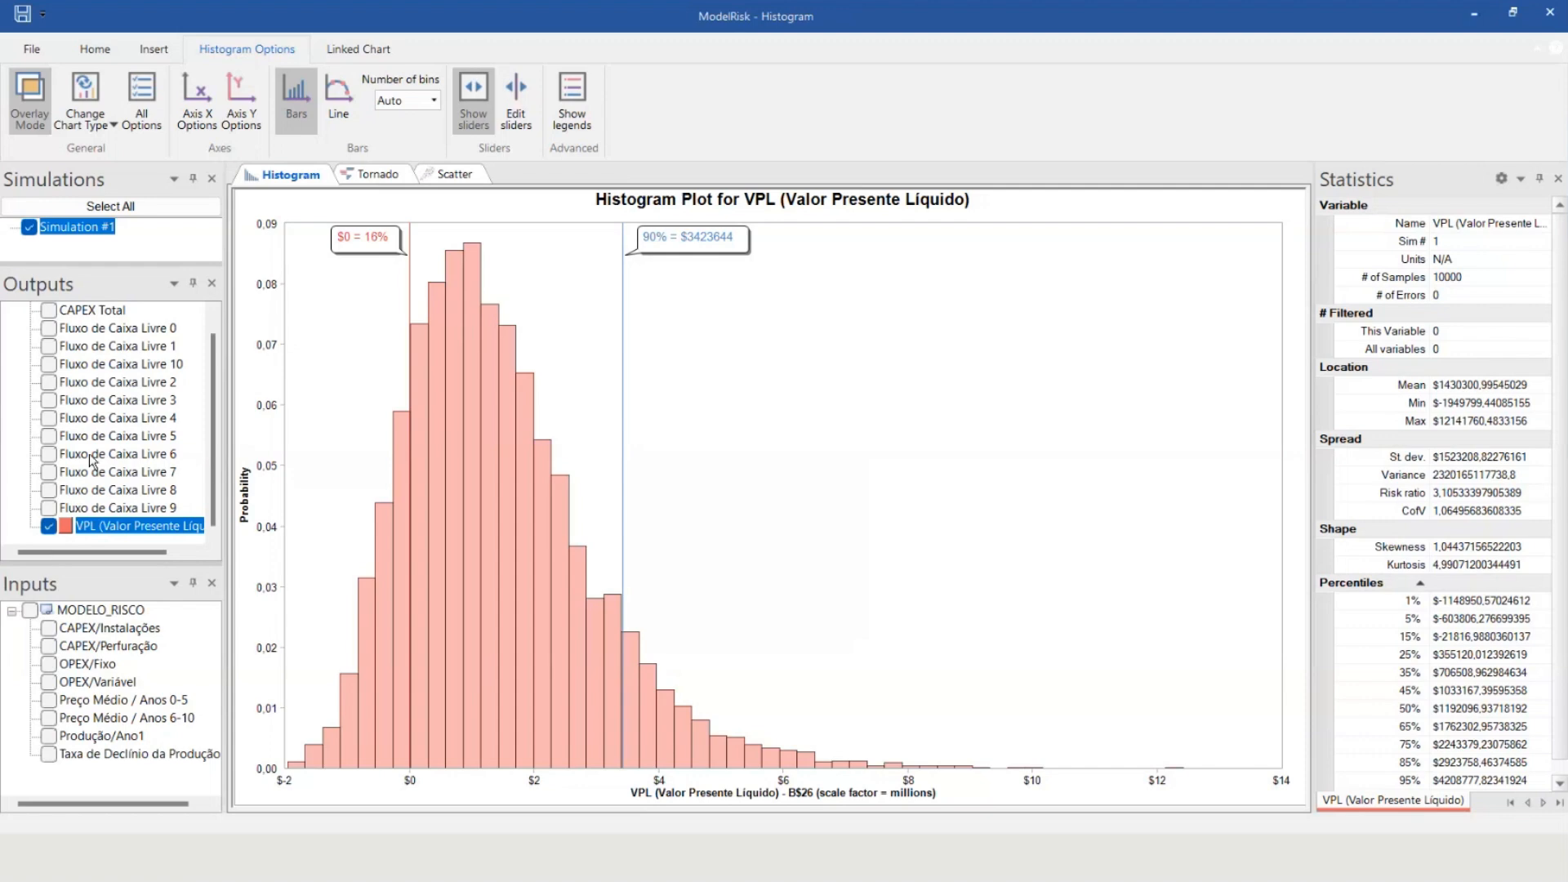
Replace VPL with overlaid histograms of Fluxo de Caixa Livre 3, 5 and 7 to compare the cash flow distributions.
{"action": "left_click", "coordinate": [49, 525]}
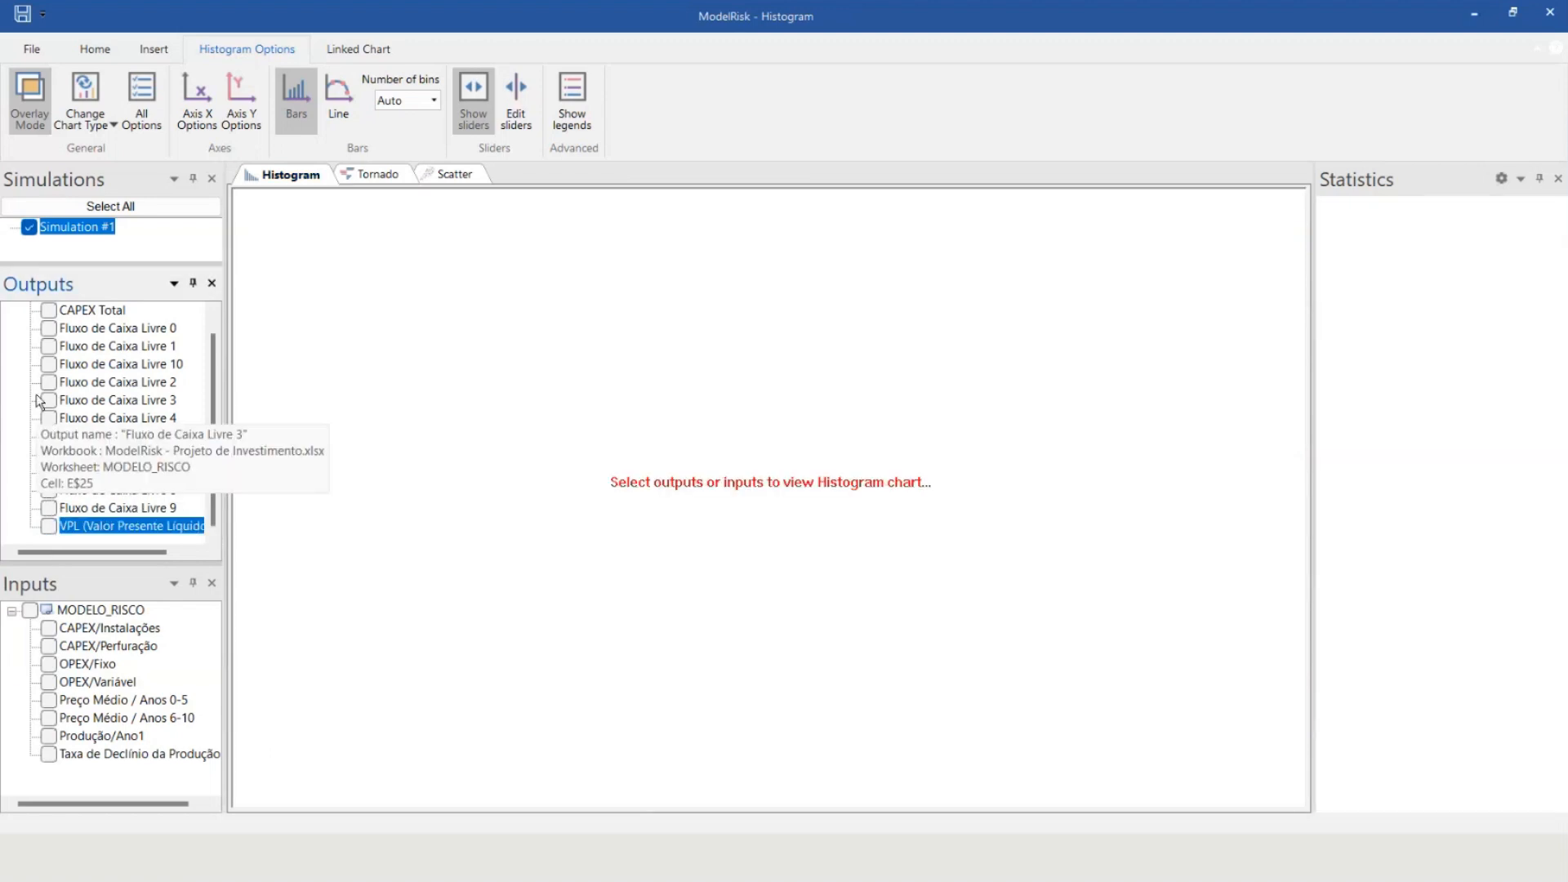
{"action": "left_click", "coordinate": [47, 400]}
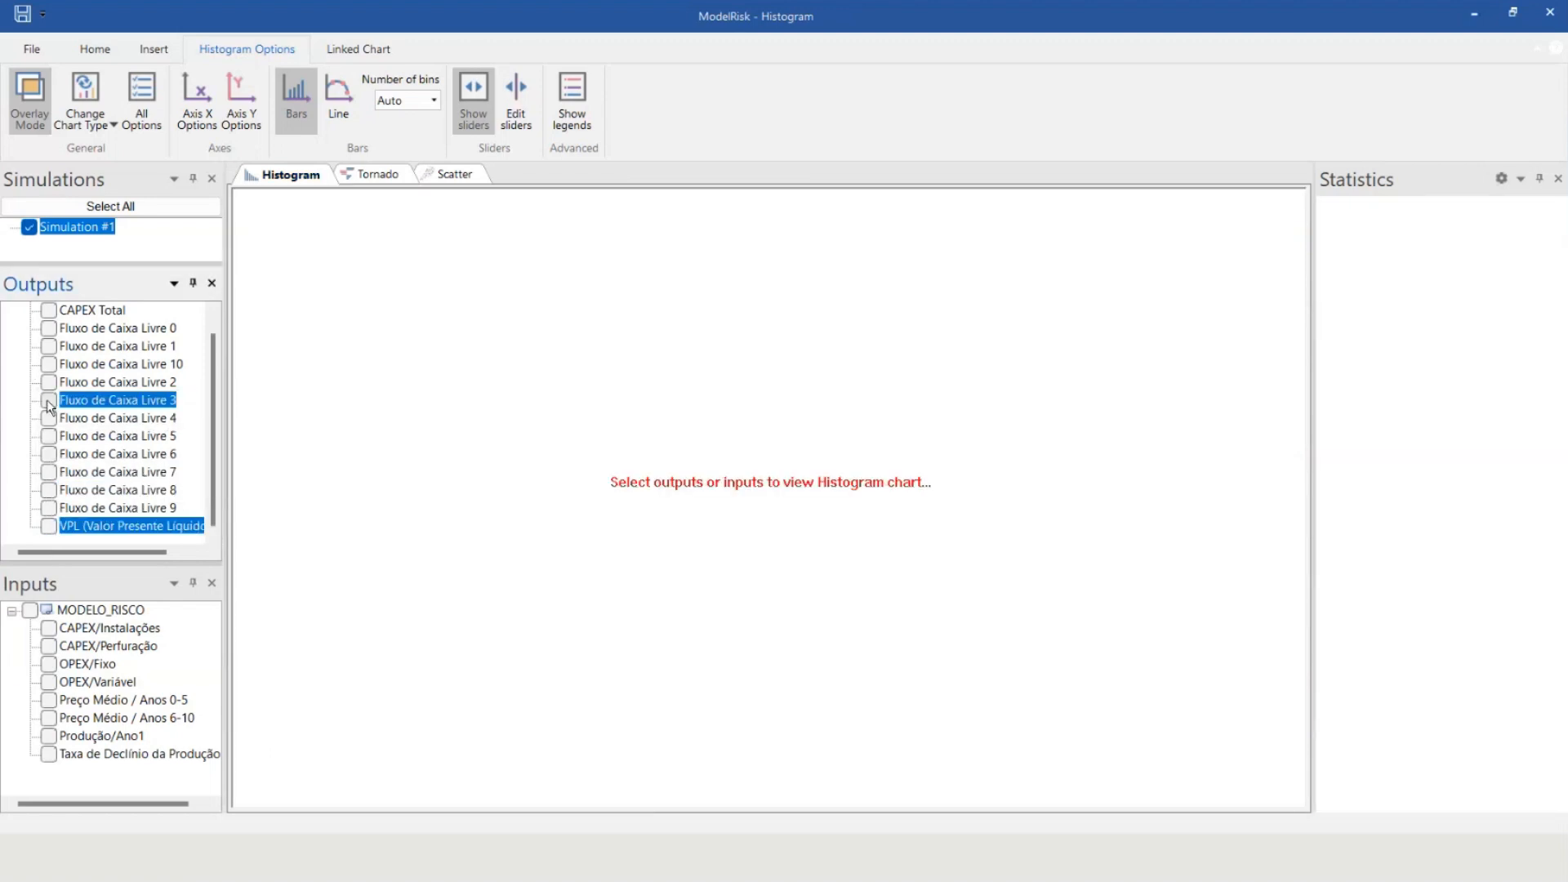
{"action": "left_click", "coordinate": [49, 436]}
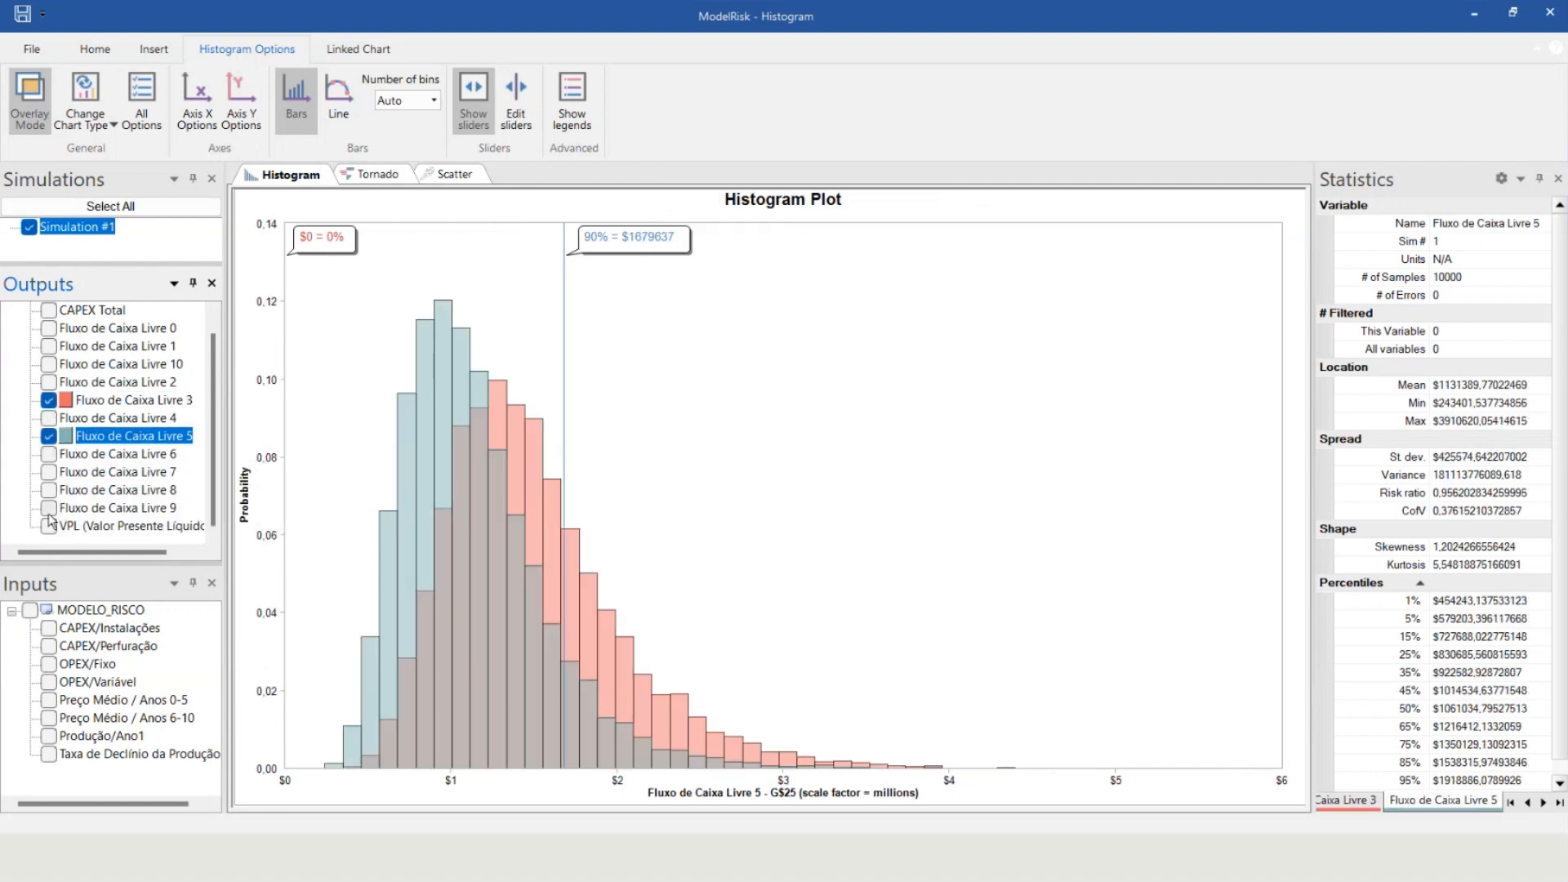
{"action": "left_click", "coordinate": [53, 472]}
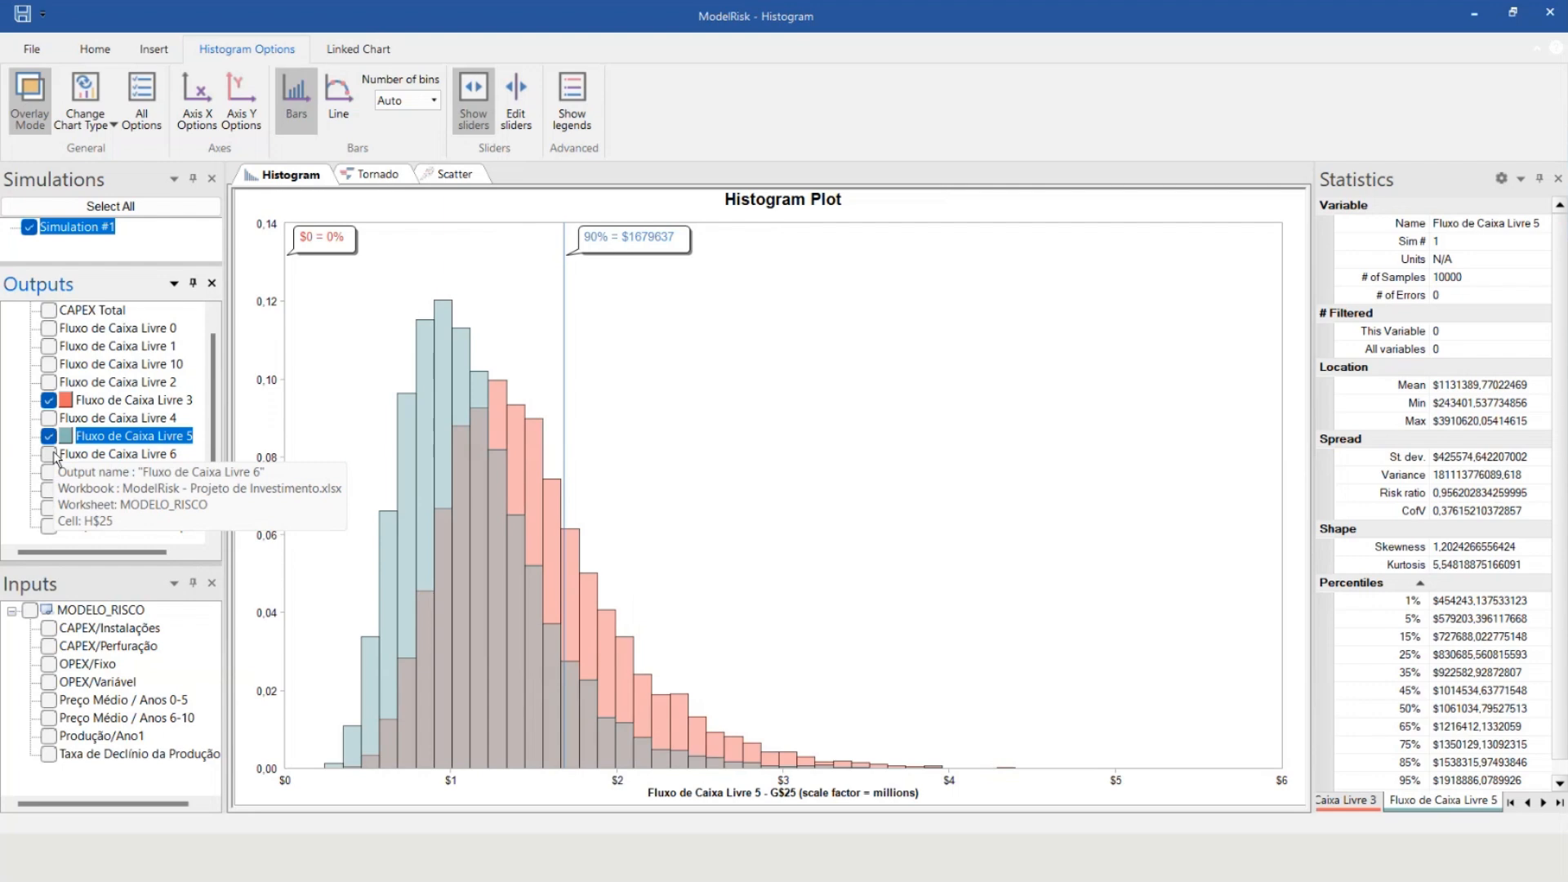
{"action": "left_click", "coordinate": [48, 472]}
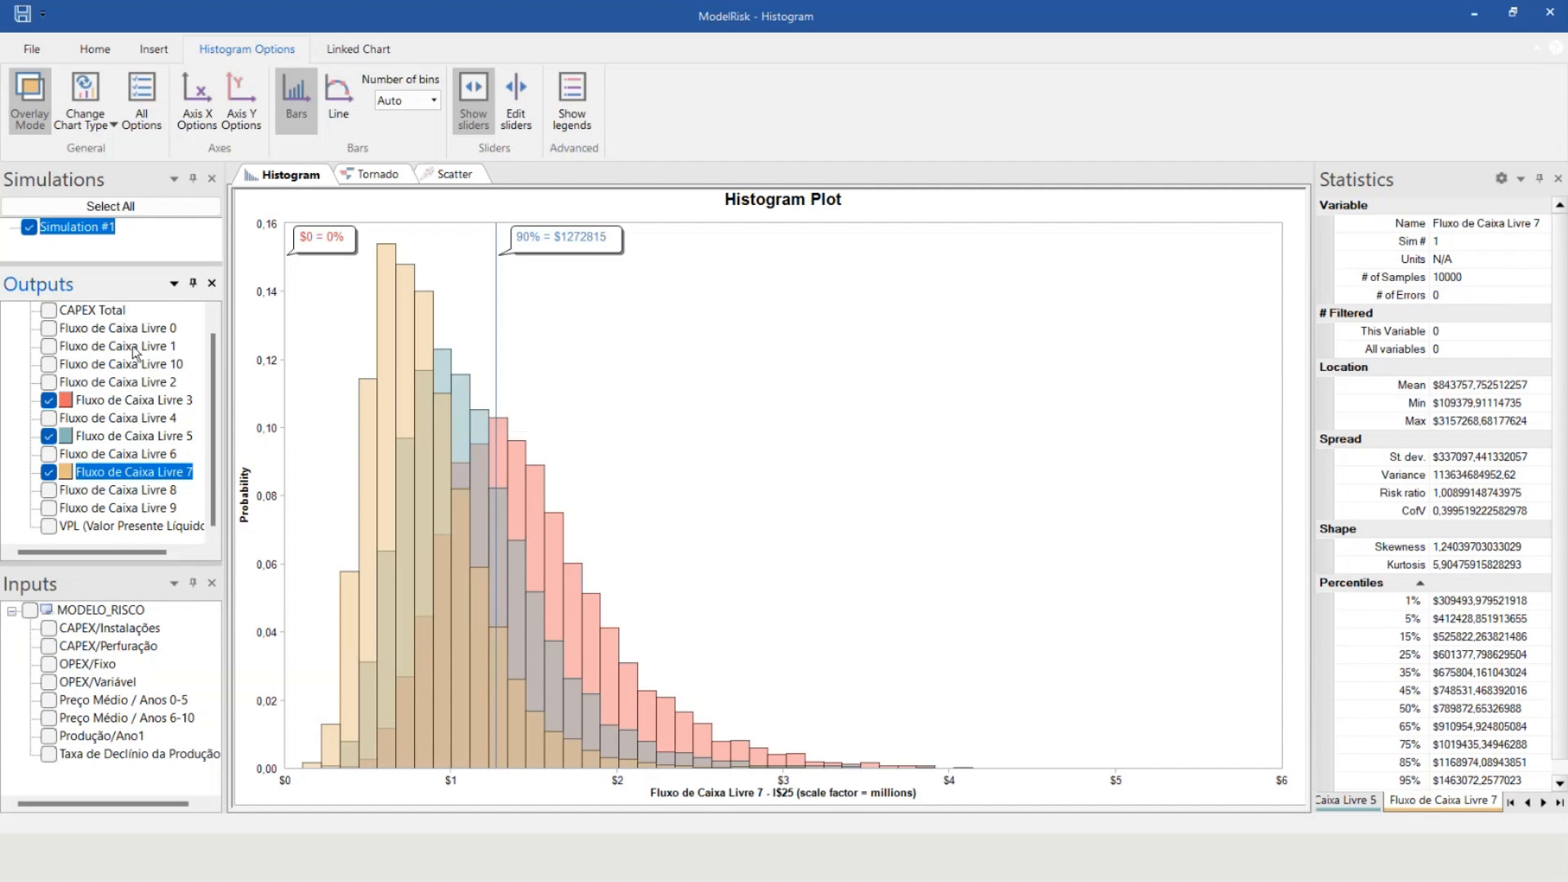
Remove the three cash flow outputs from the histogram, redisplay VPL briefly and clear it too.
{"action": "left_click", "coordinate": [49, 472]}
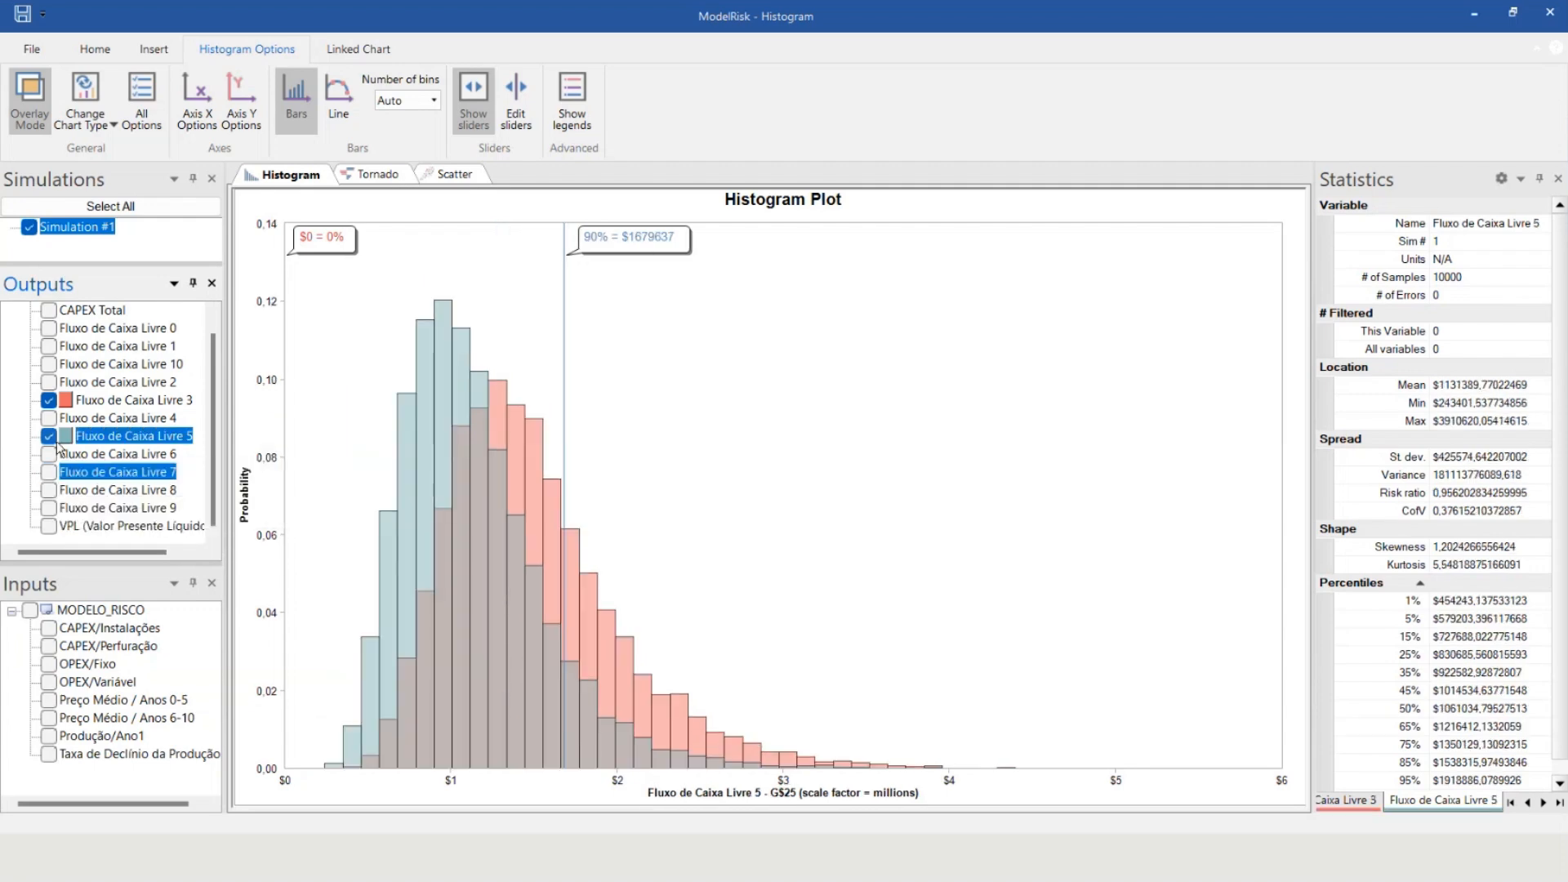
{"action": "left_click", "coordinate": [49, 436]}
{"action": "left_click", "coordinate": [49, 400]}
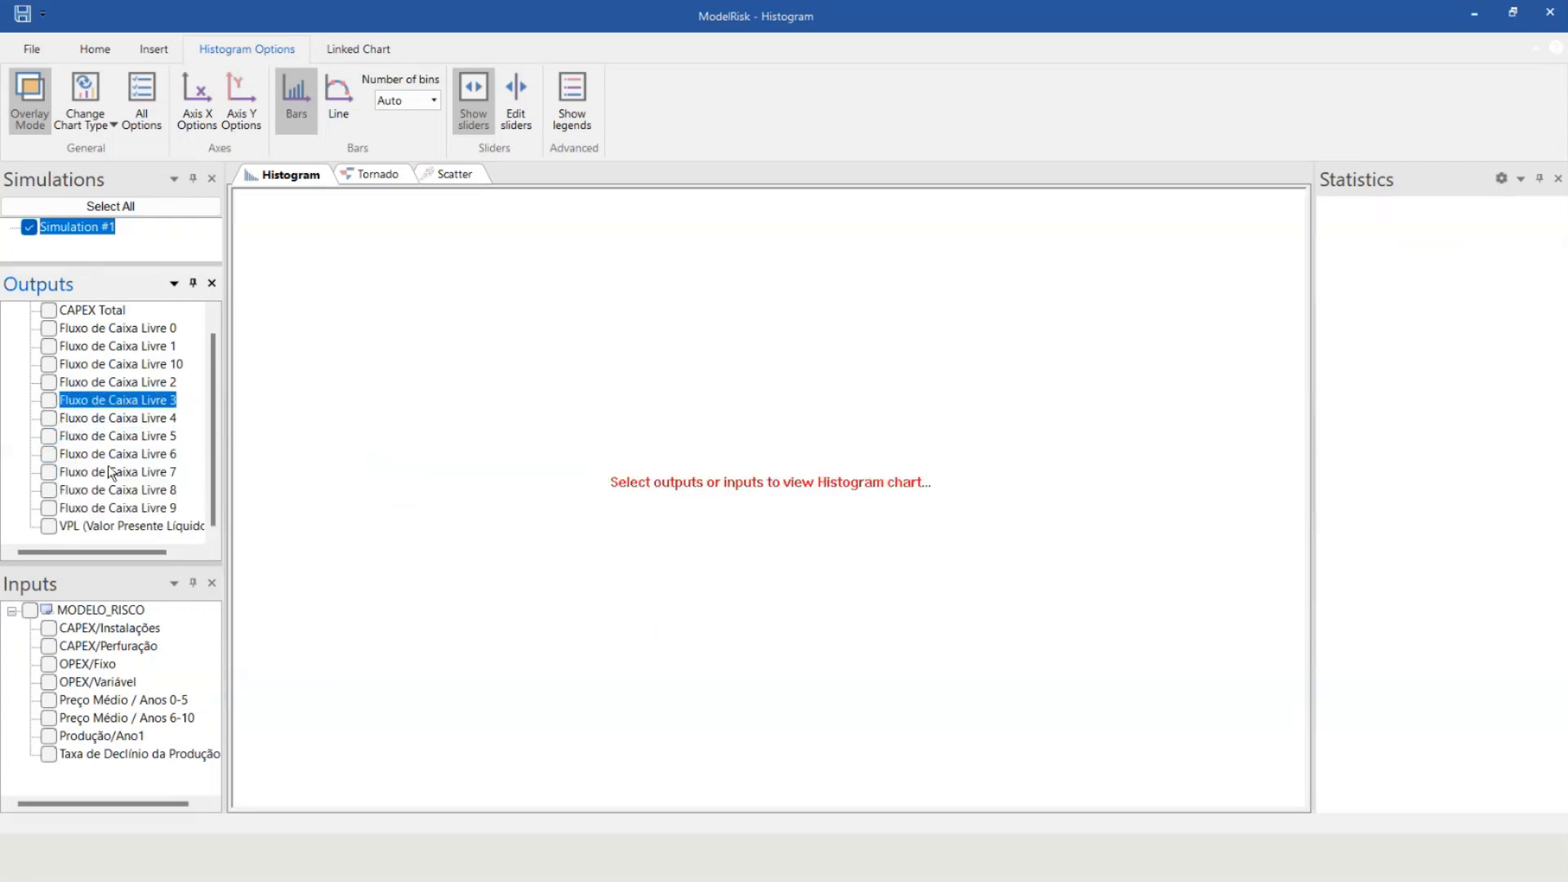
{"action": "left_click", "coordinate": [49, 527]}
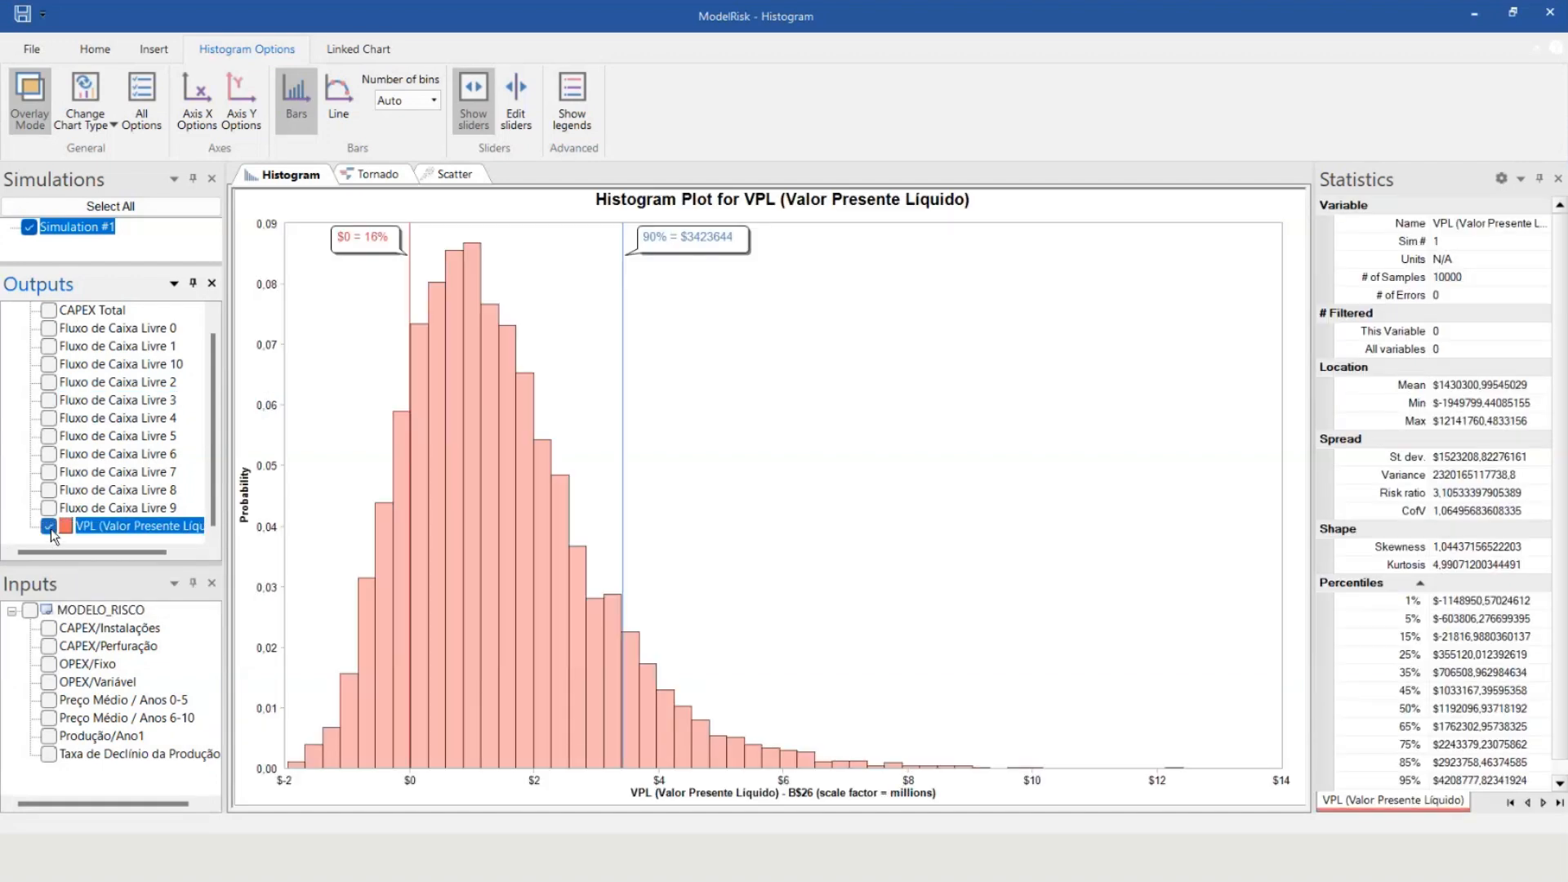
{"action": "left_click", "coordinate": [51, 527]}
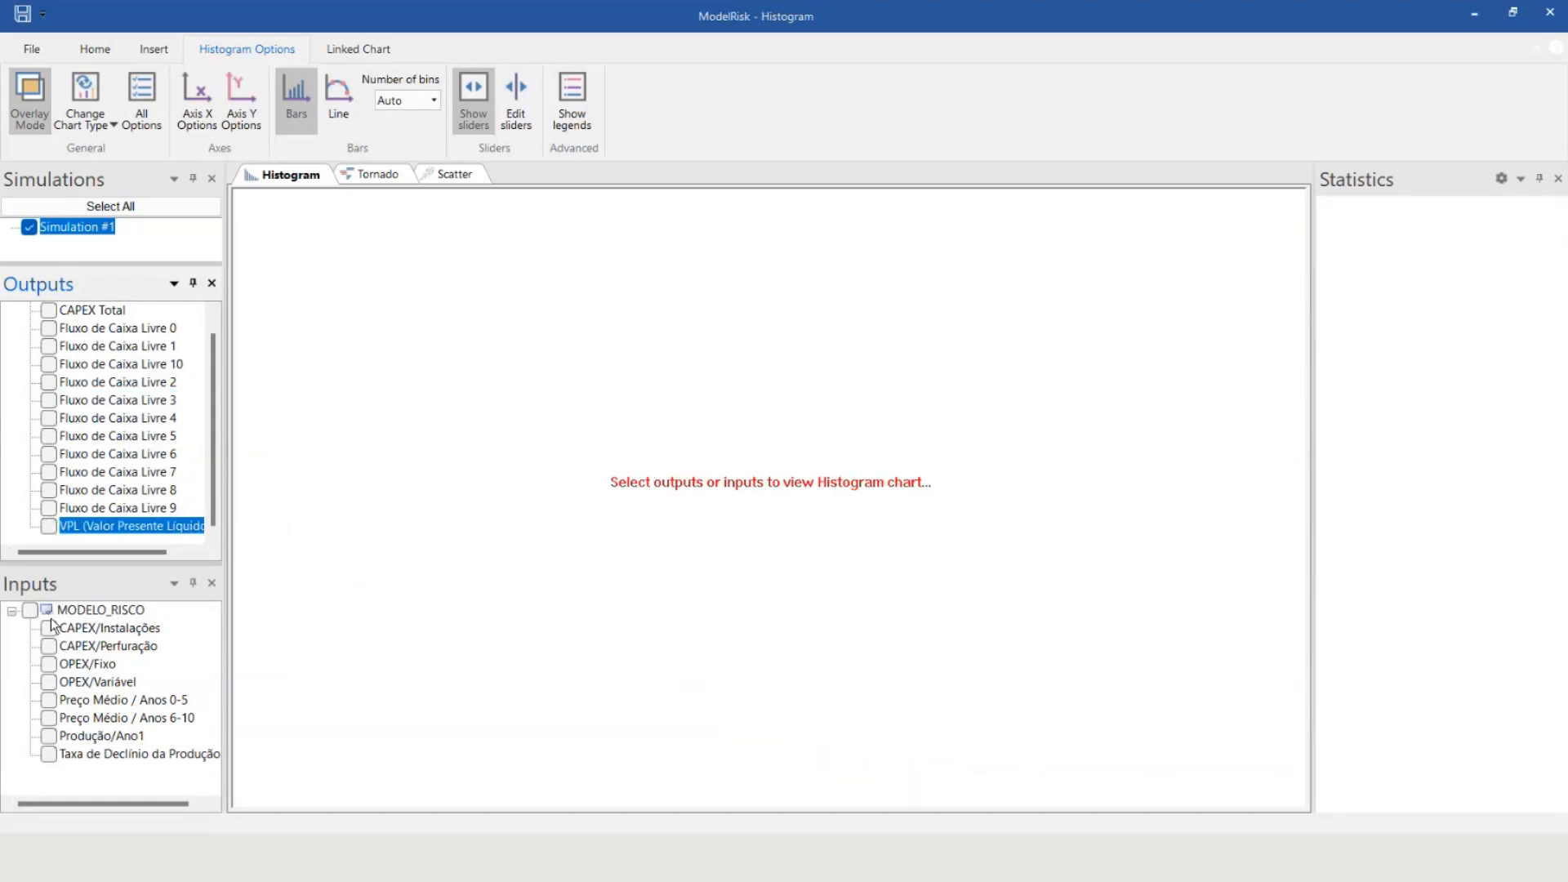
Overlay the histograms of the inputs CAPEX/Instalações and CAPEX/Perfuração to compare them, and clear both selections.
{"action": "left_click", "coordinate": [46, 629]}
{"action": "left_click", "coordinate": [46, 644]}
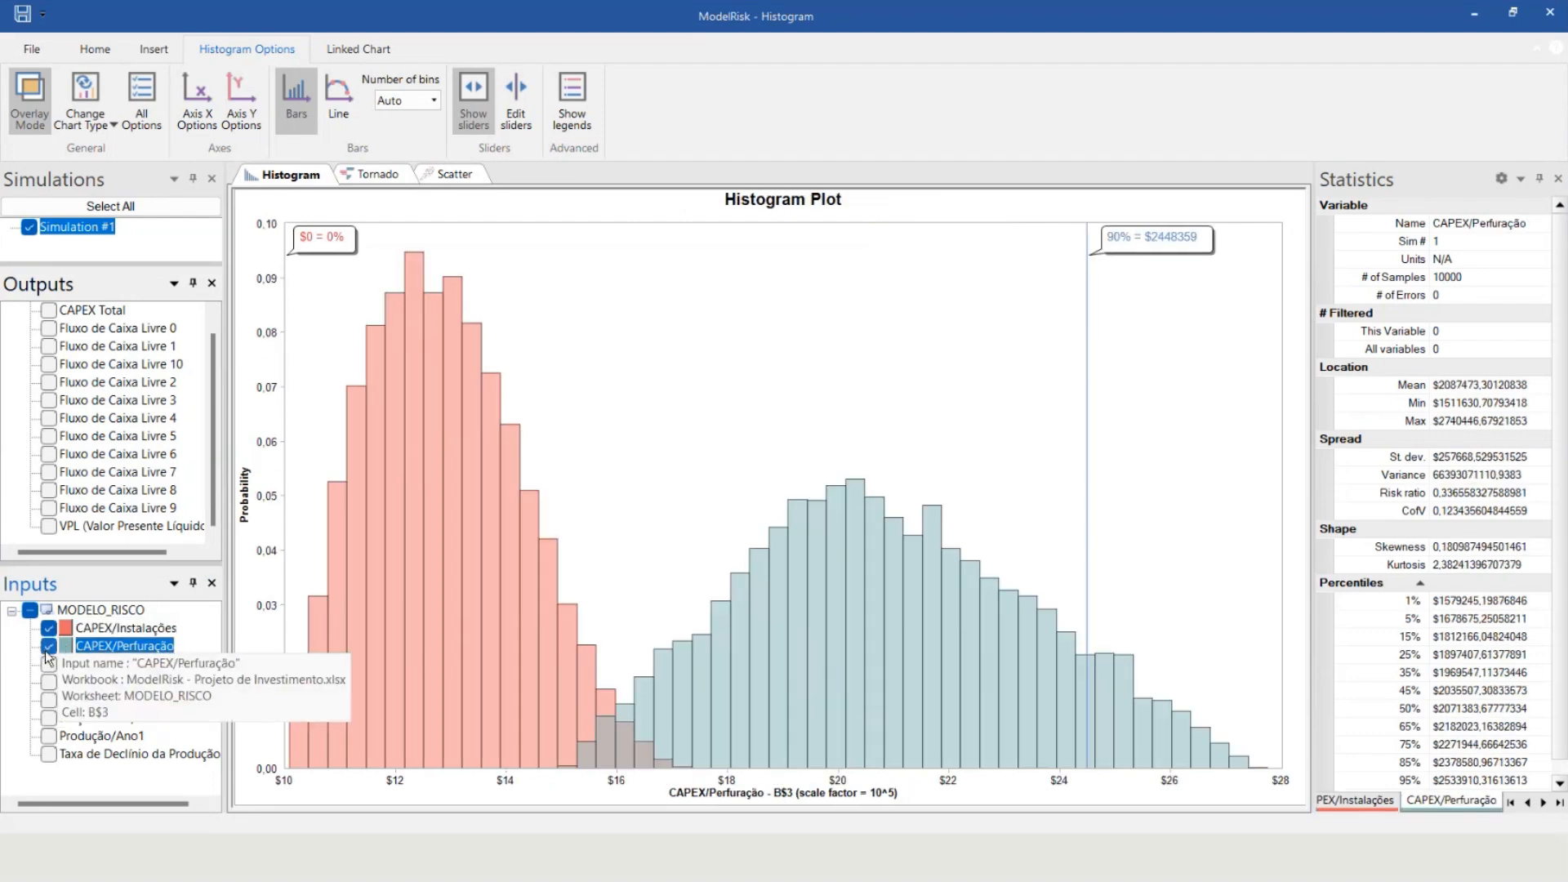
{"action": "left_click", "coordinate": [48, 646]}
{"action": "left_click", "coordinate": [49, 628]}
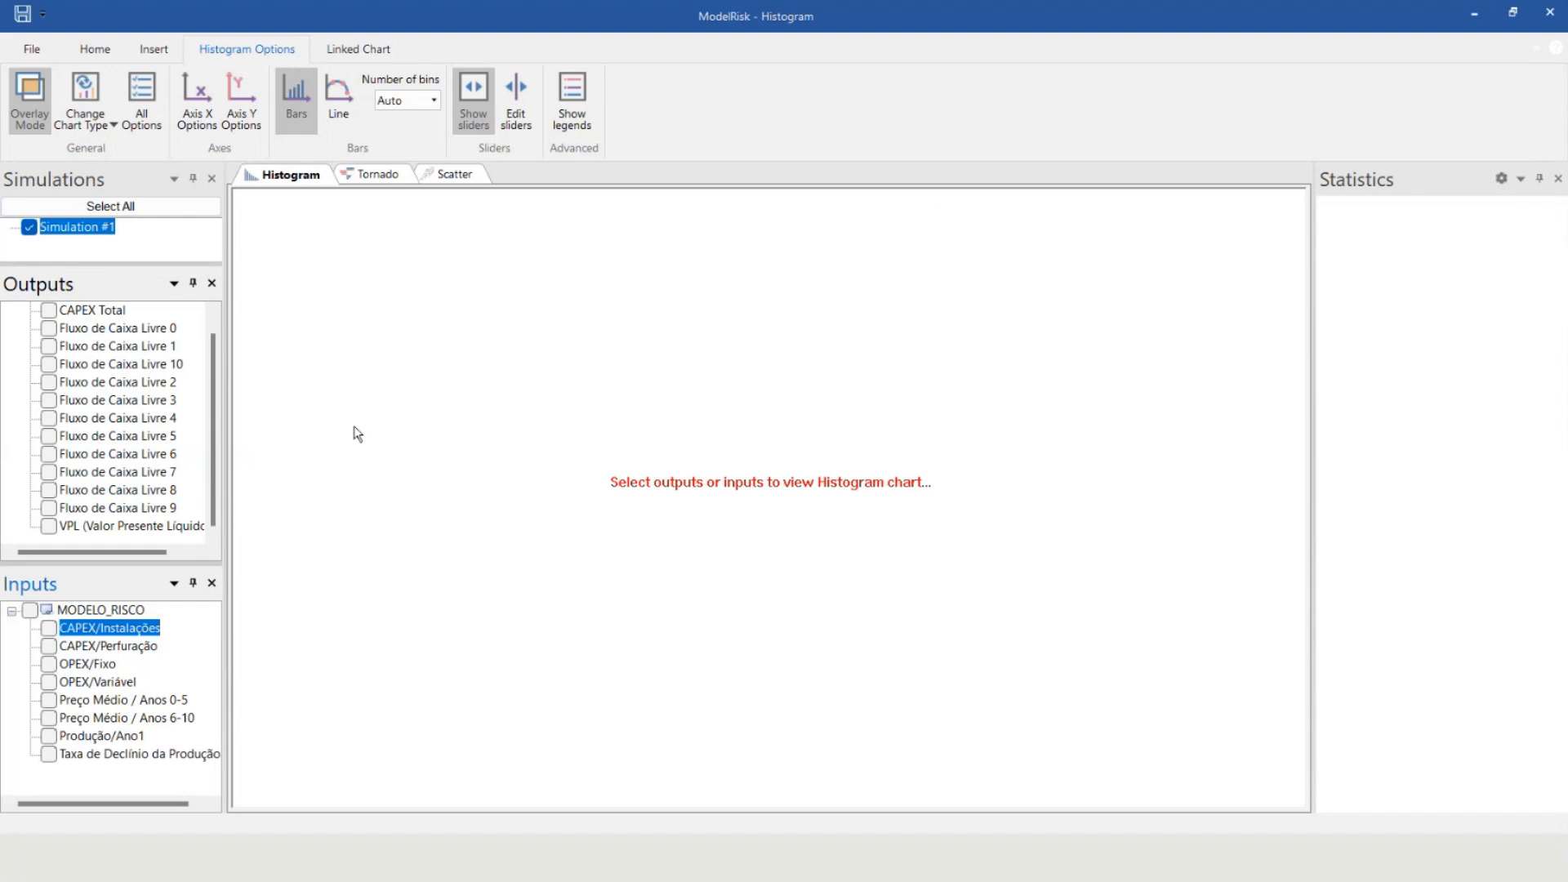
Redisplay the VPL output and add an ascending cumulative chart for it.
{"action": "left_click", "coordinate": [50, 523]}
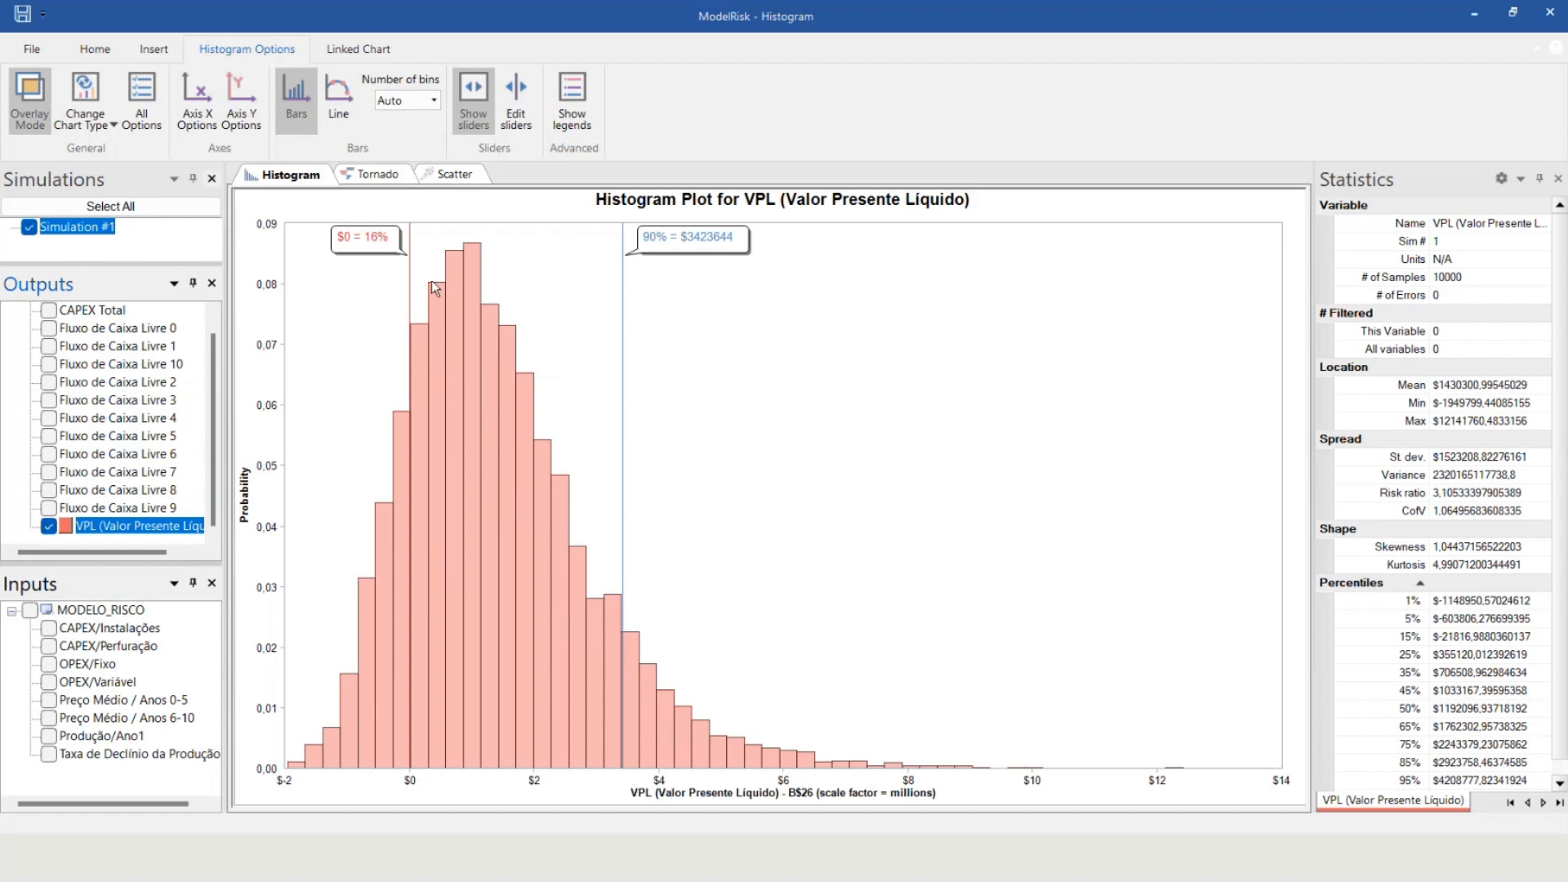
{"action": "left_click", "coordinate": [173, 50]}
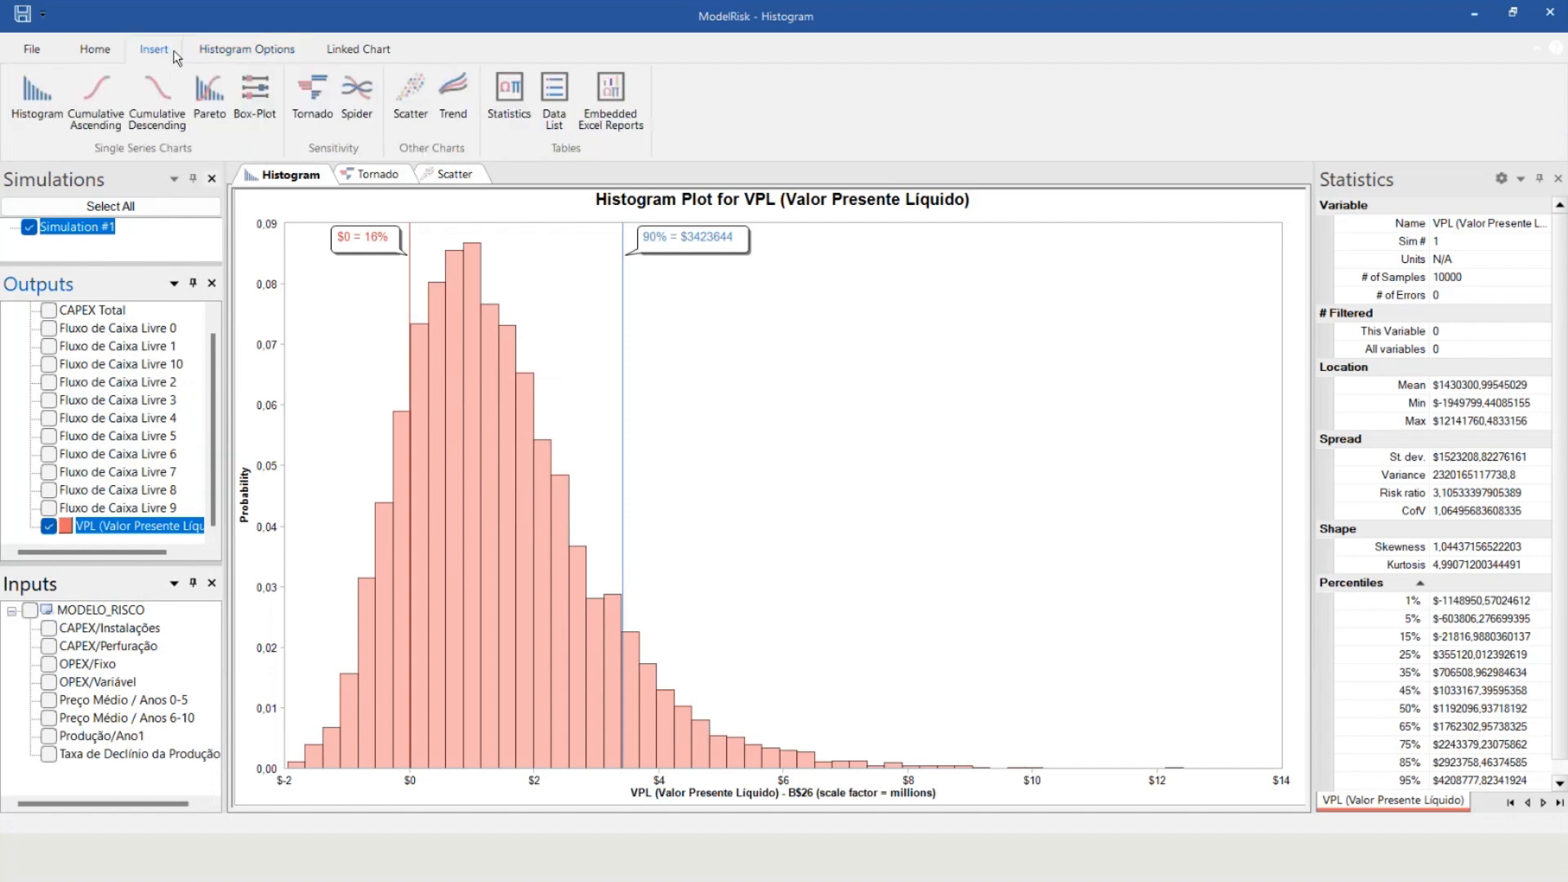
{"action": "left_click", "coordinate": [96, 106]}
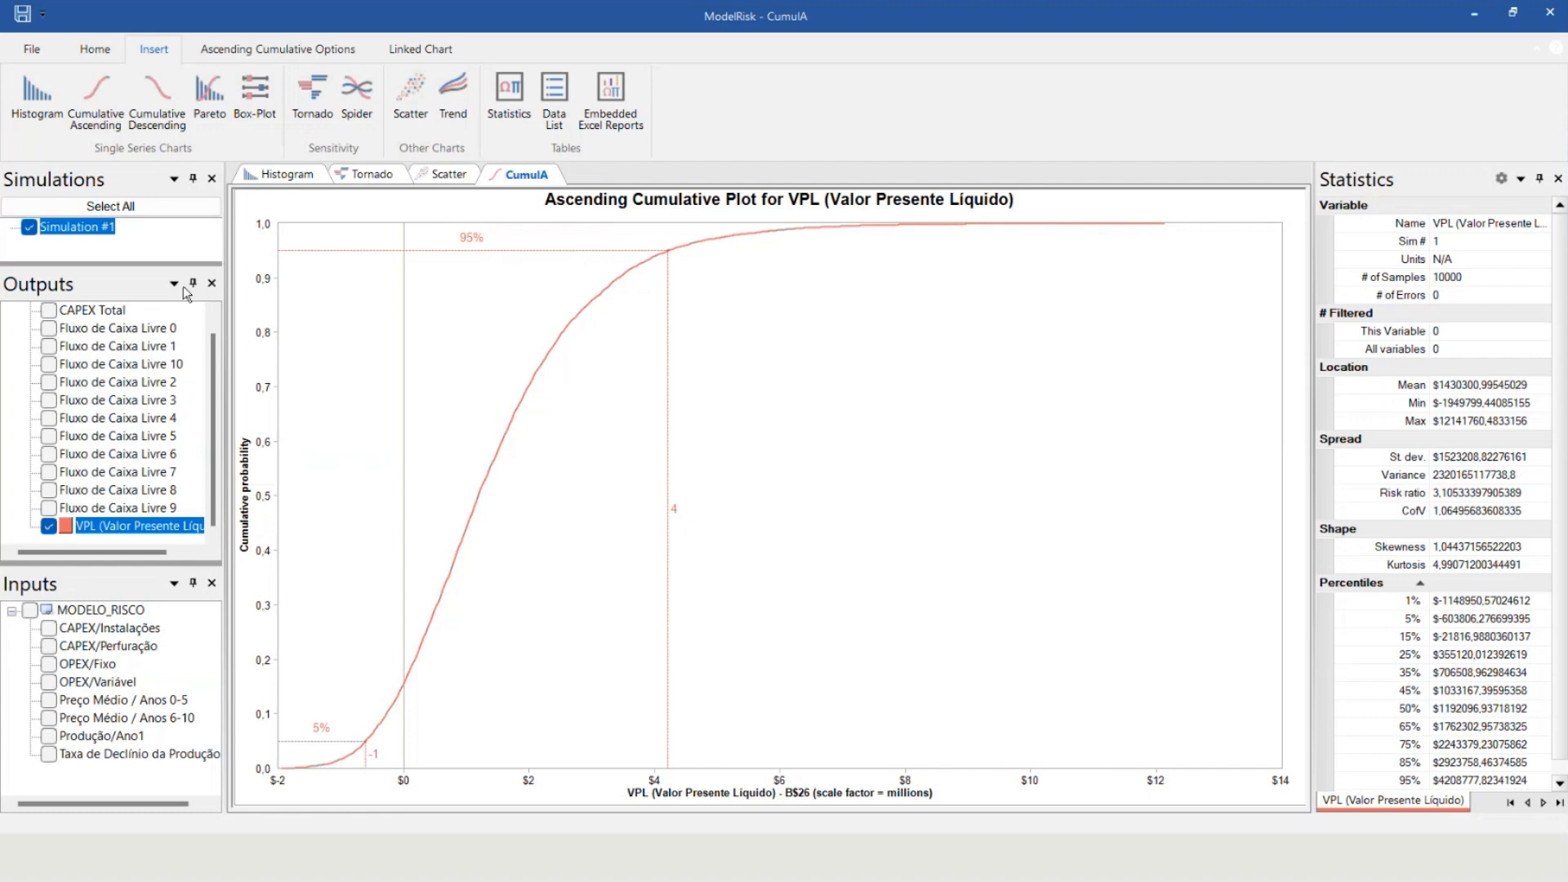
Return to the VPL histogram, and open the tornado chart to examine how each input ranks by its effect on VPL.
{"action": "left_click", "coordinate": [297, 174]}
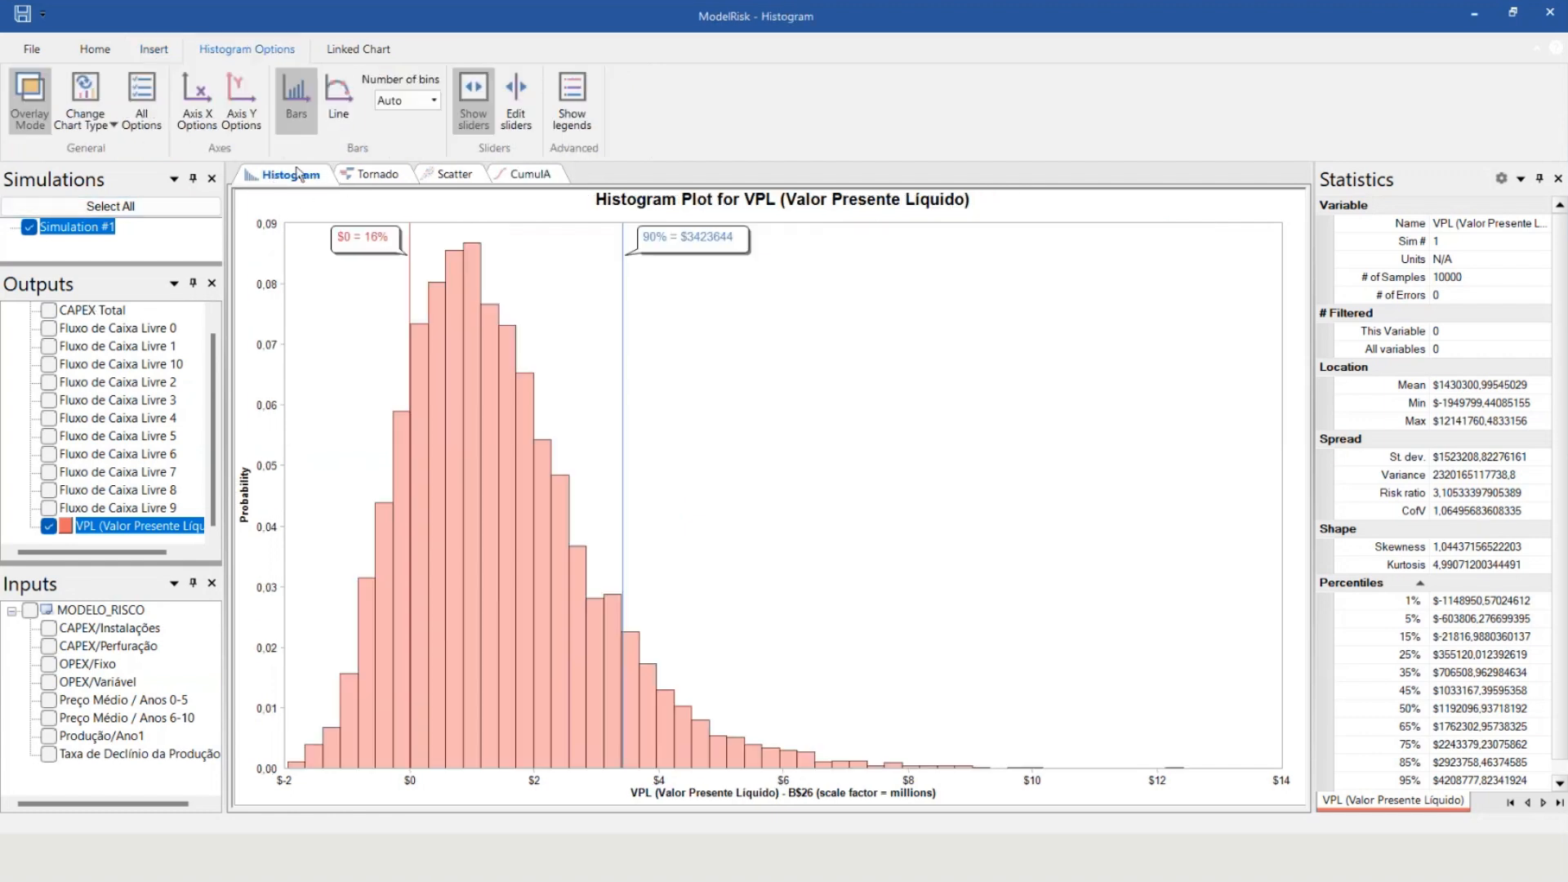
{"action": "left_click", "coordinate": [372, 173]}
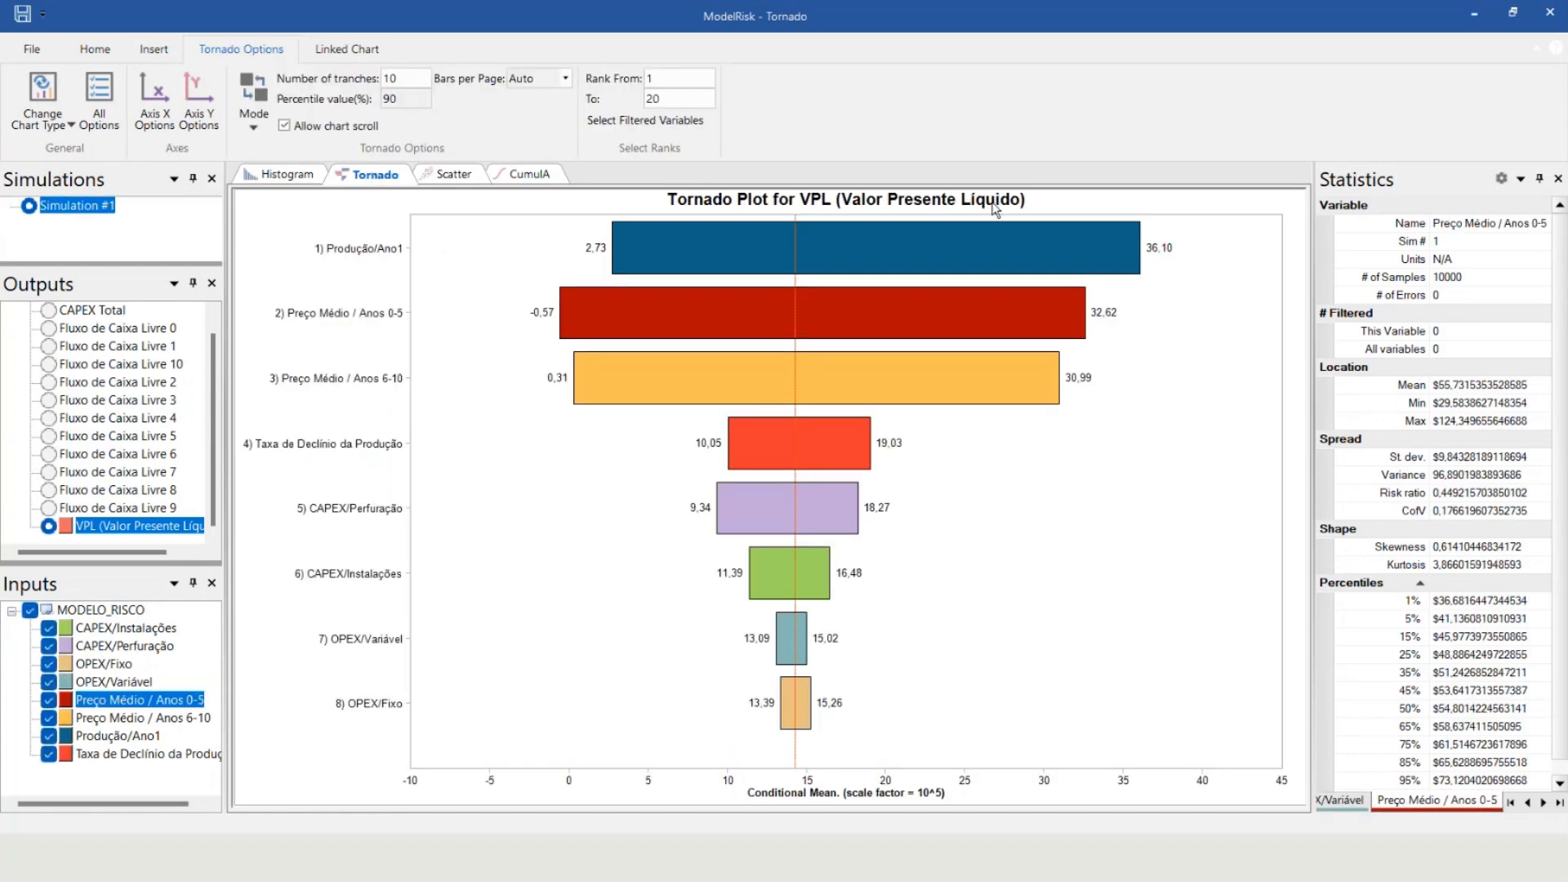
{"action": "mouse_move", "coordinate": [587, 564]}
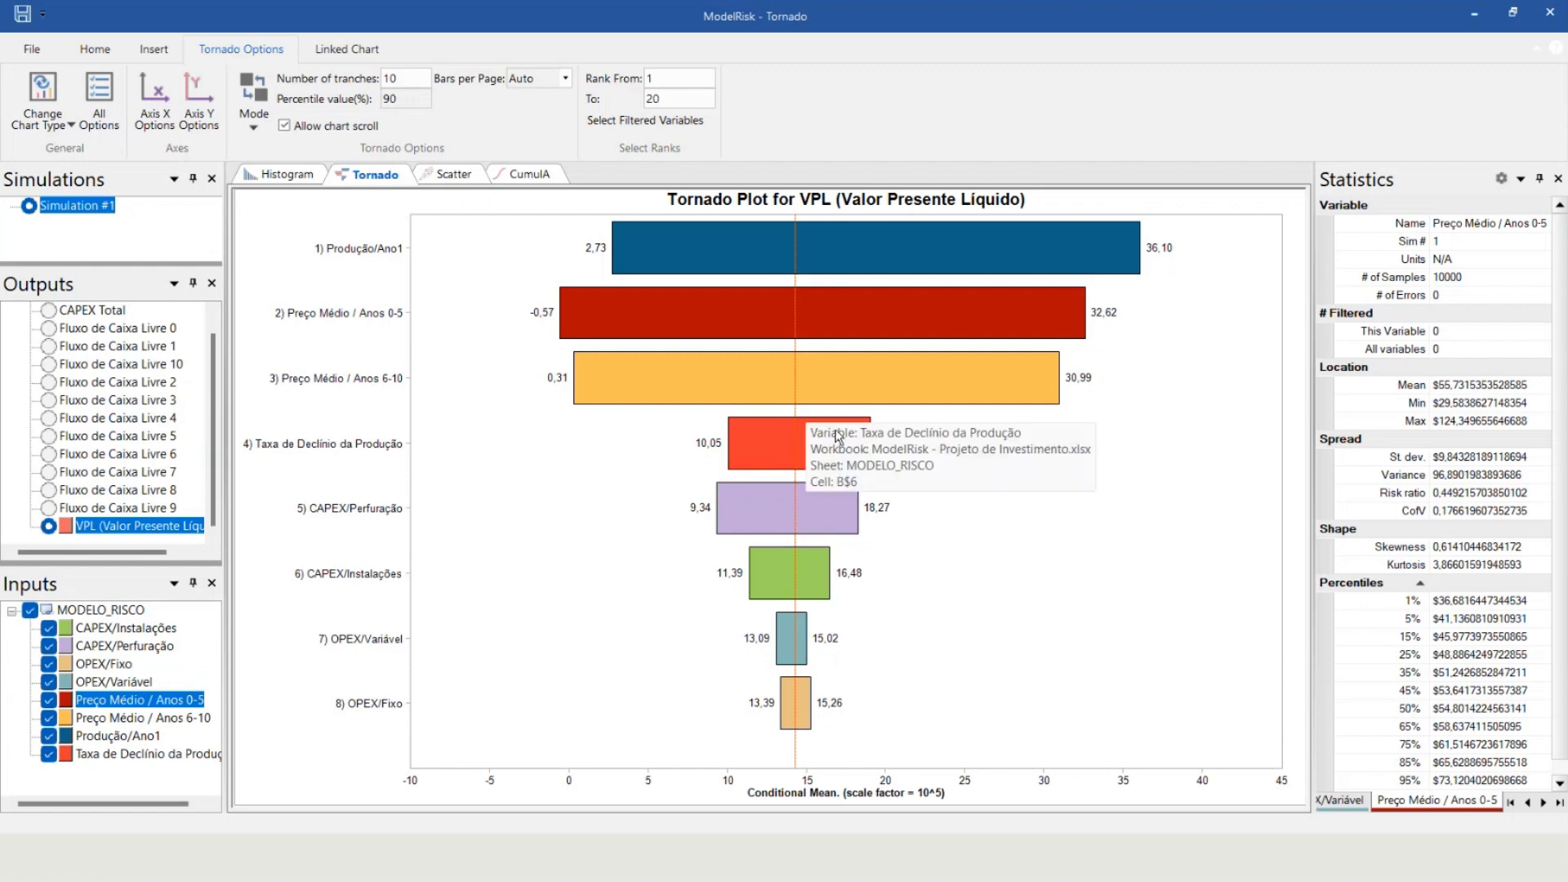
{"action": "mouse_move", "coordinate": [764, 439]}
{"action": "mouse_move", "coordinate": [736, 411]}
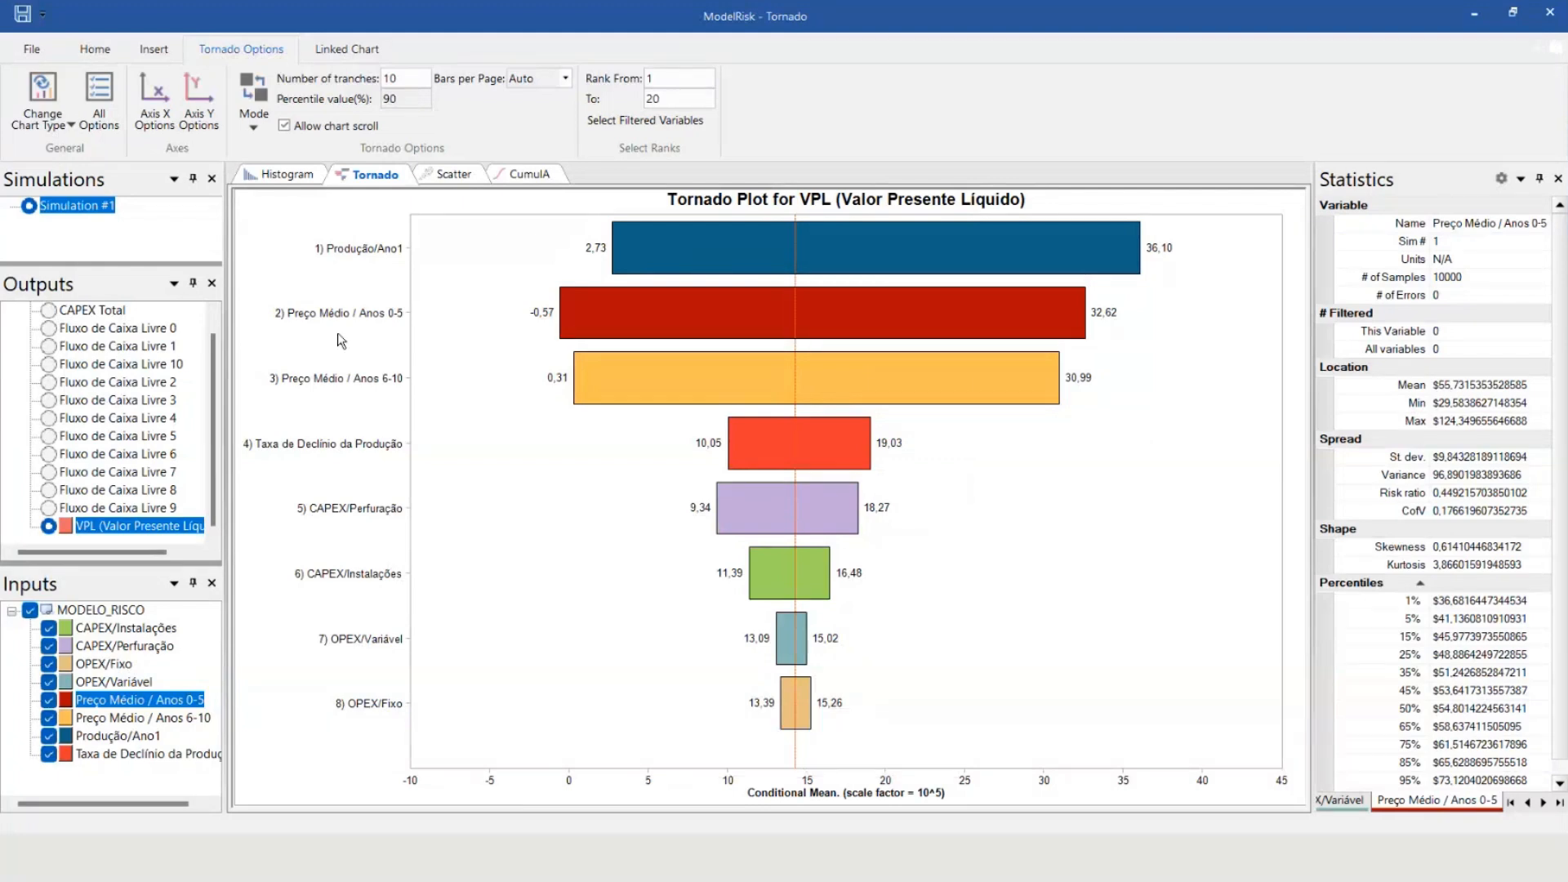
{"action": "mouse_move", "coordinate": [623, 243]}
Check the VPL histogram again, return to the tornado chart and show the statistics of the CAPEX/Instalações input.
{"action": "left_click", "coordinate": [274, 175]}
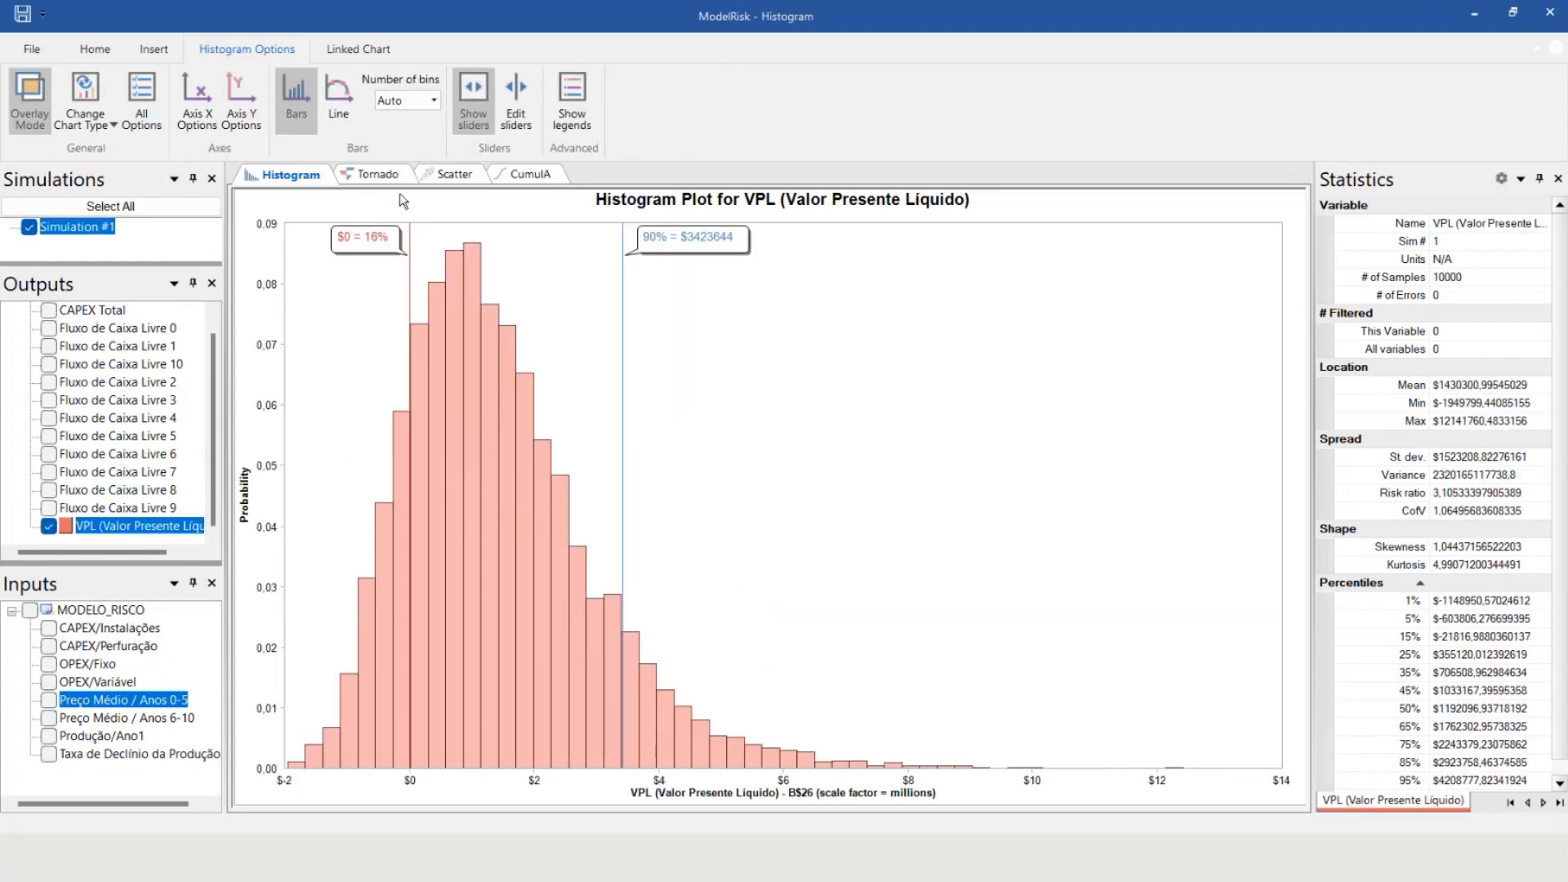
{"action": "left_click", "coordinate": [375, 176]}
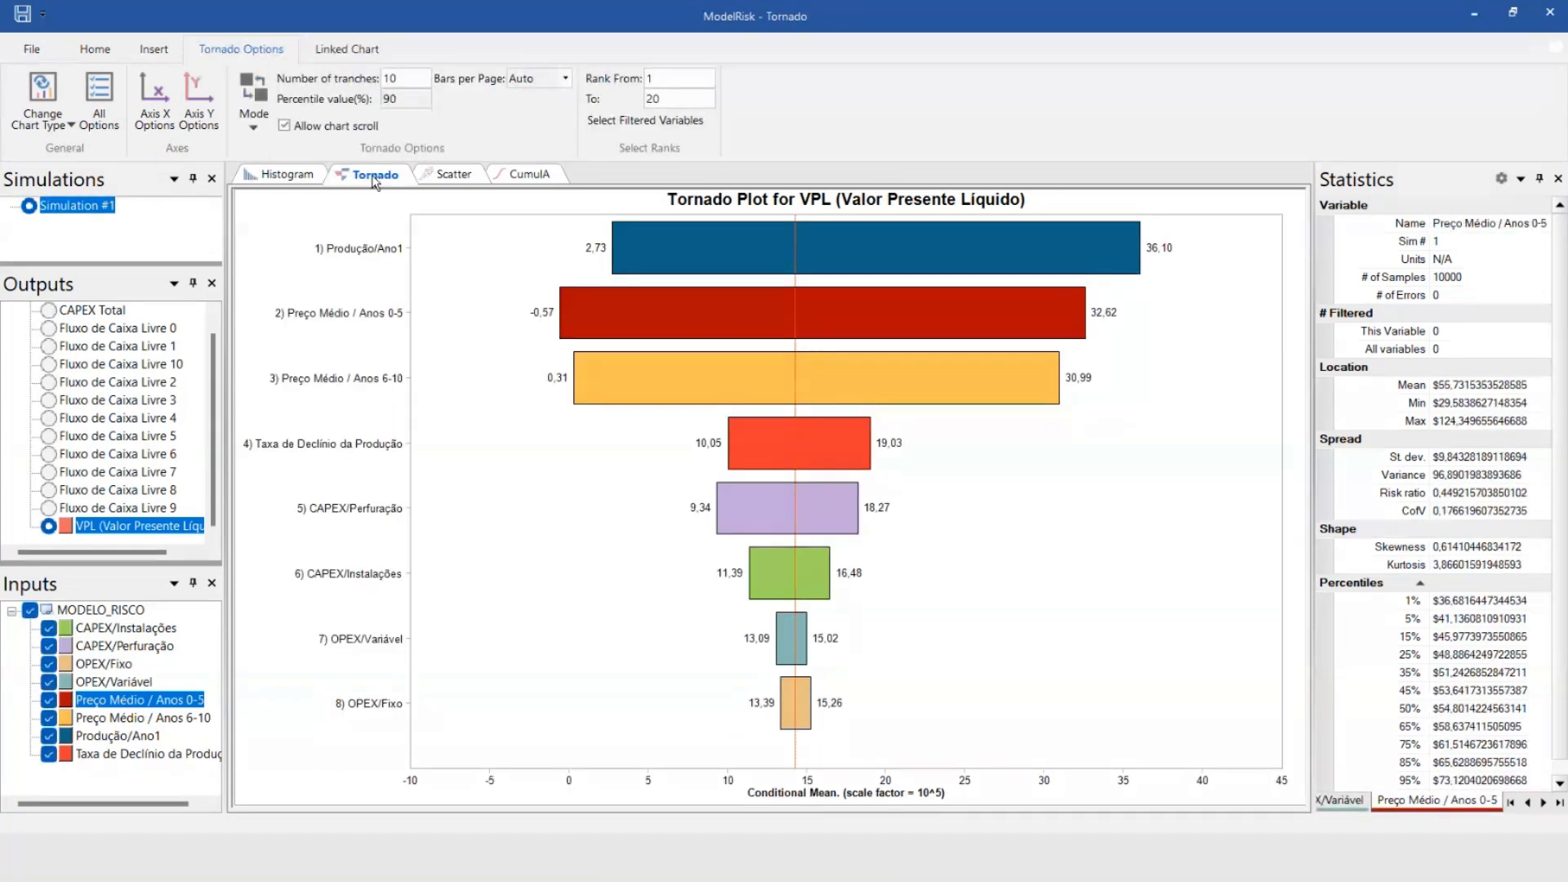
{"action": "left_click", "coordinate": [128, 629]}
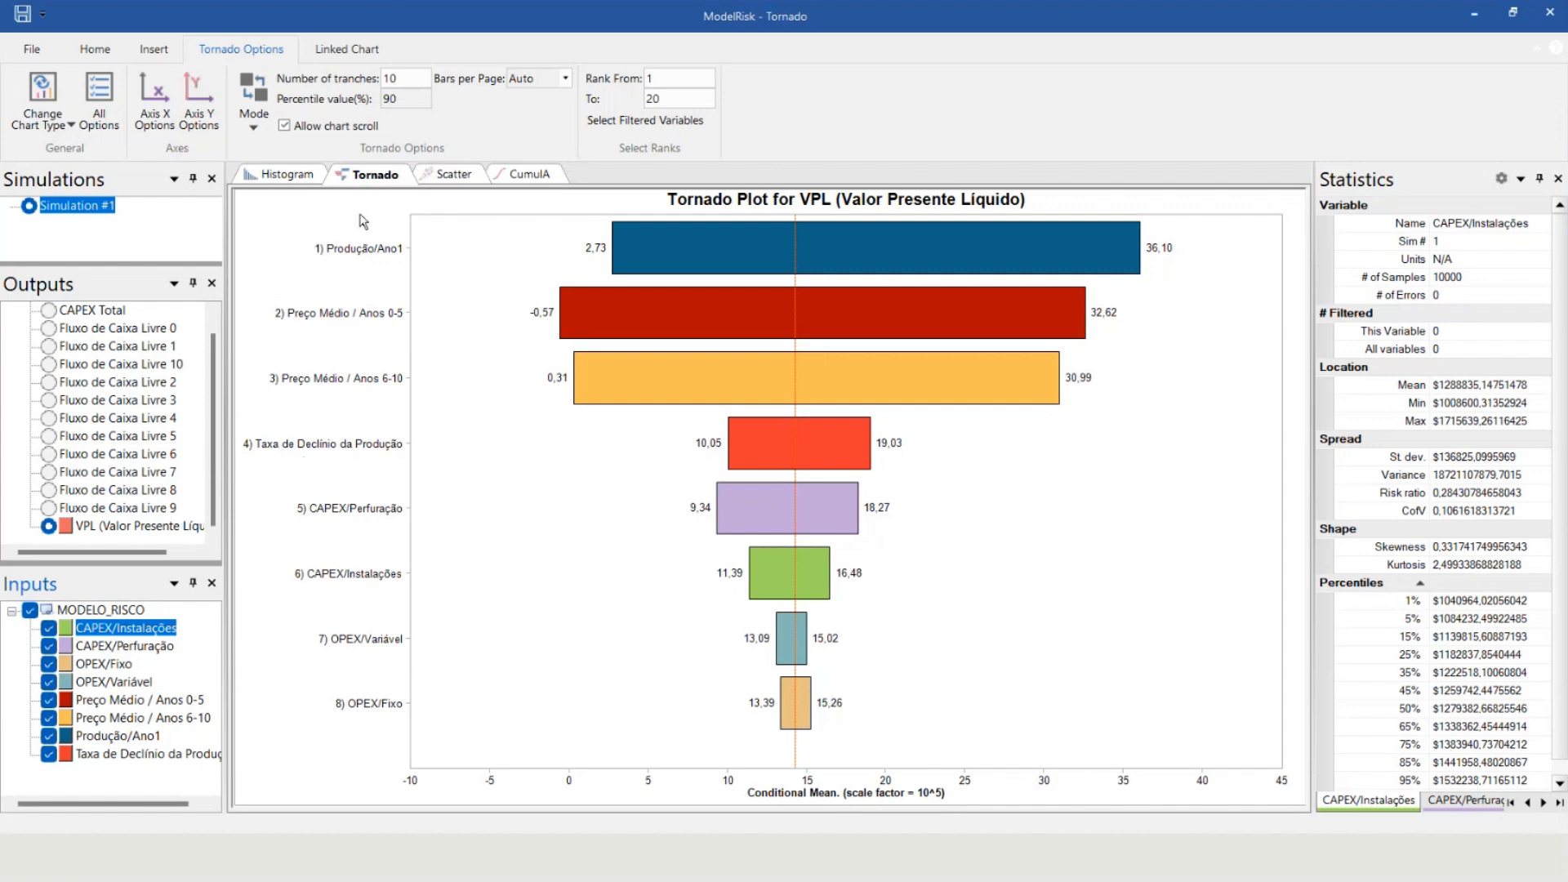
Alternate between the VPL histogram and tornado chart to compare the probability of negative VPL with the input sensitivities.
{"action": "left_click", "coordinate": [289, 174]}
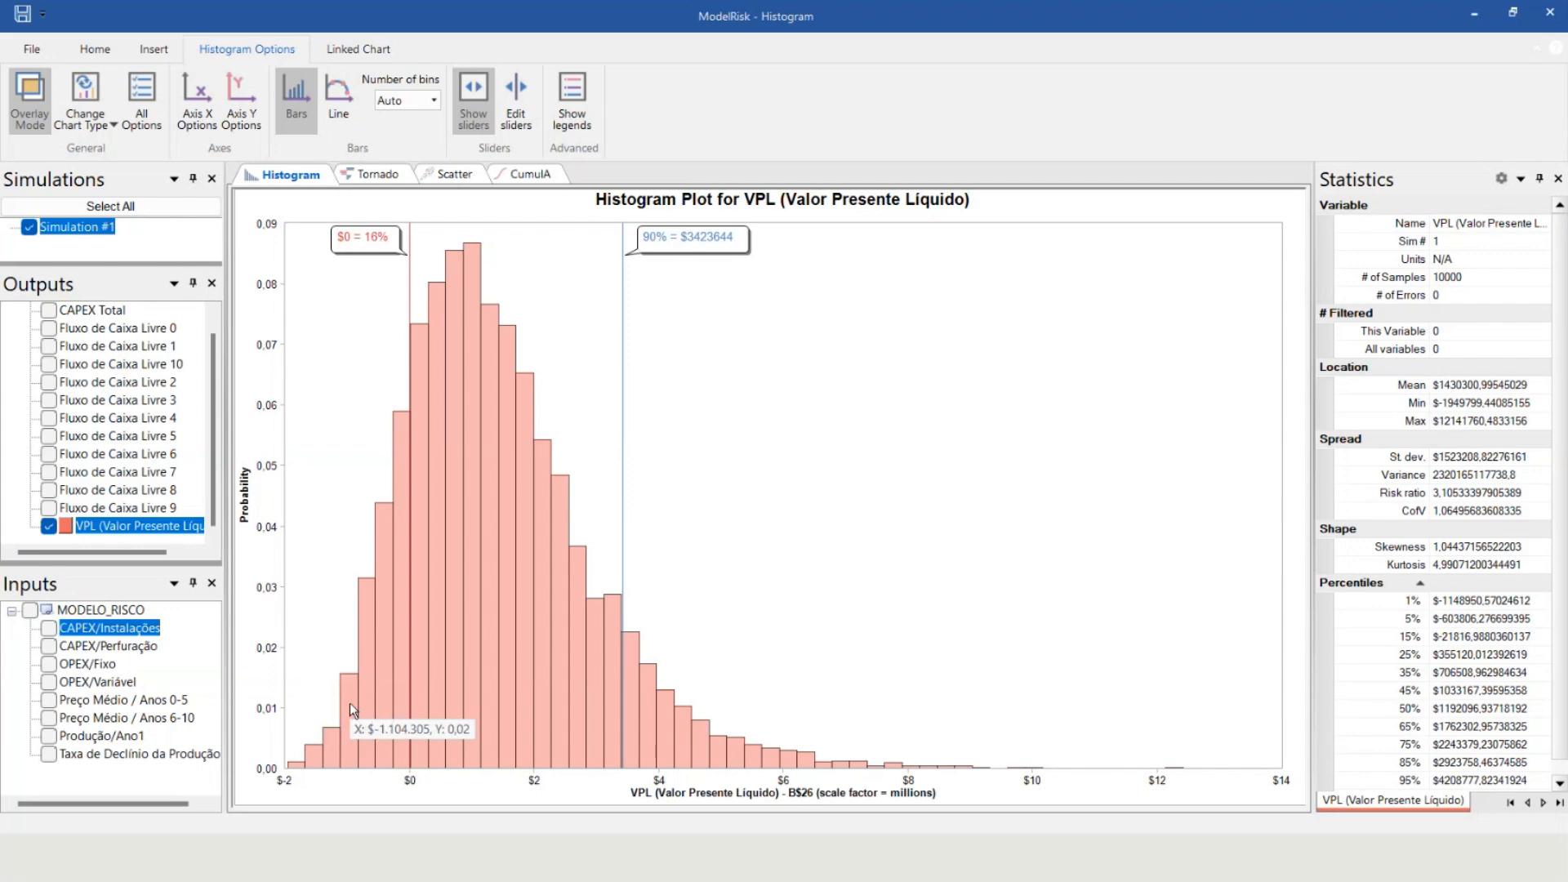
{"action": "key", "text": "ctrl"}
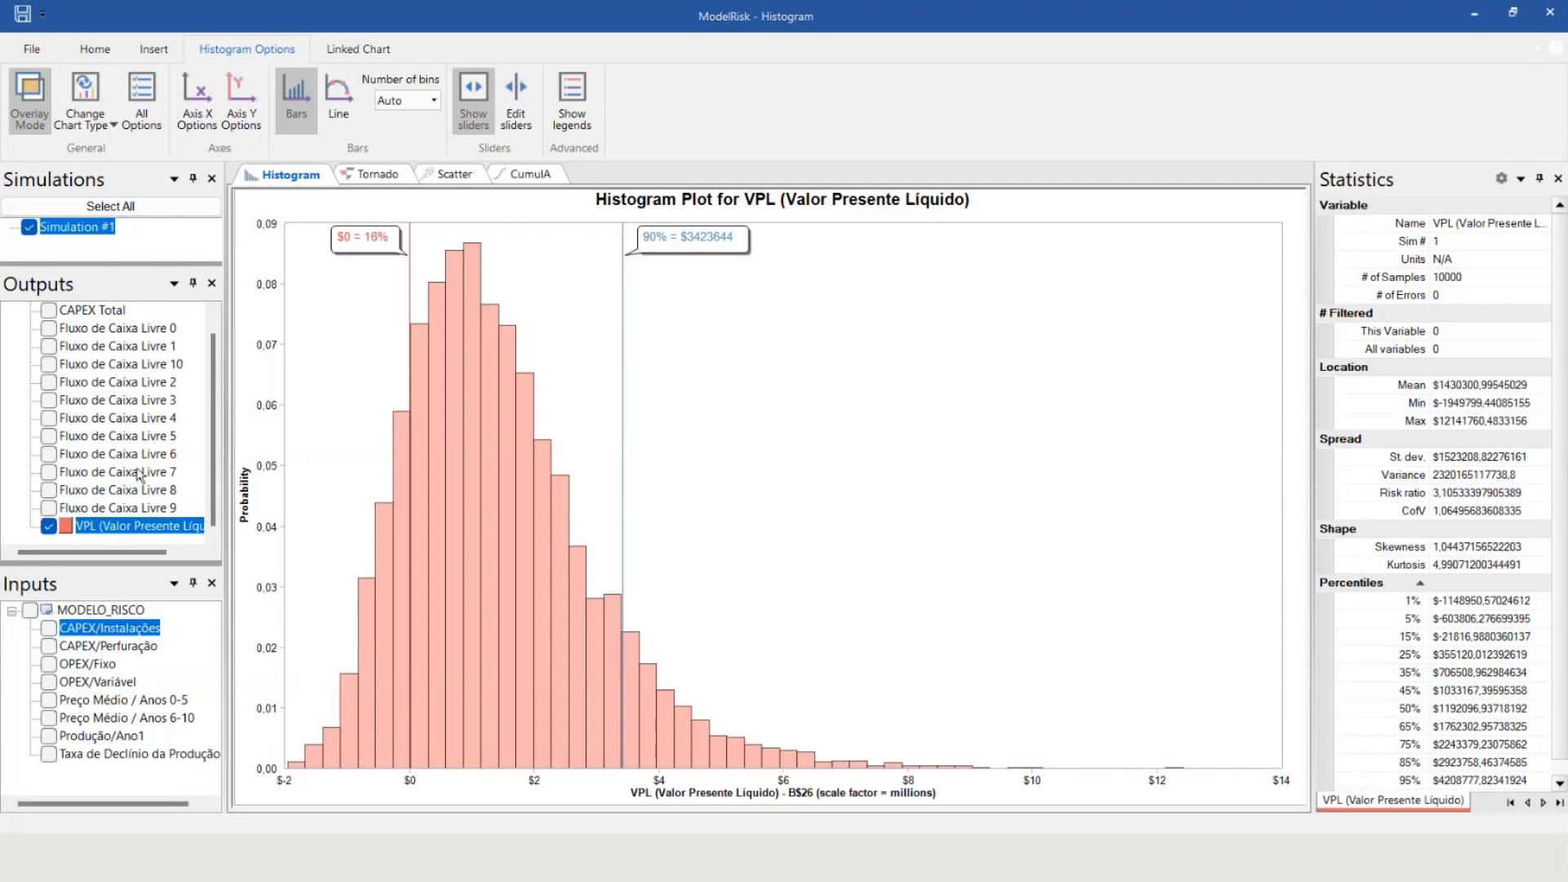
{"action": "left_click", "coordinate": [369, 175]}
{"action": "mouse_move", "coordinate": [661, 317]}
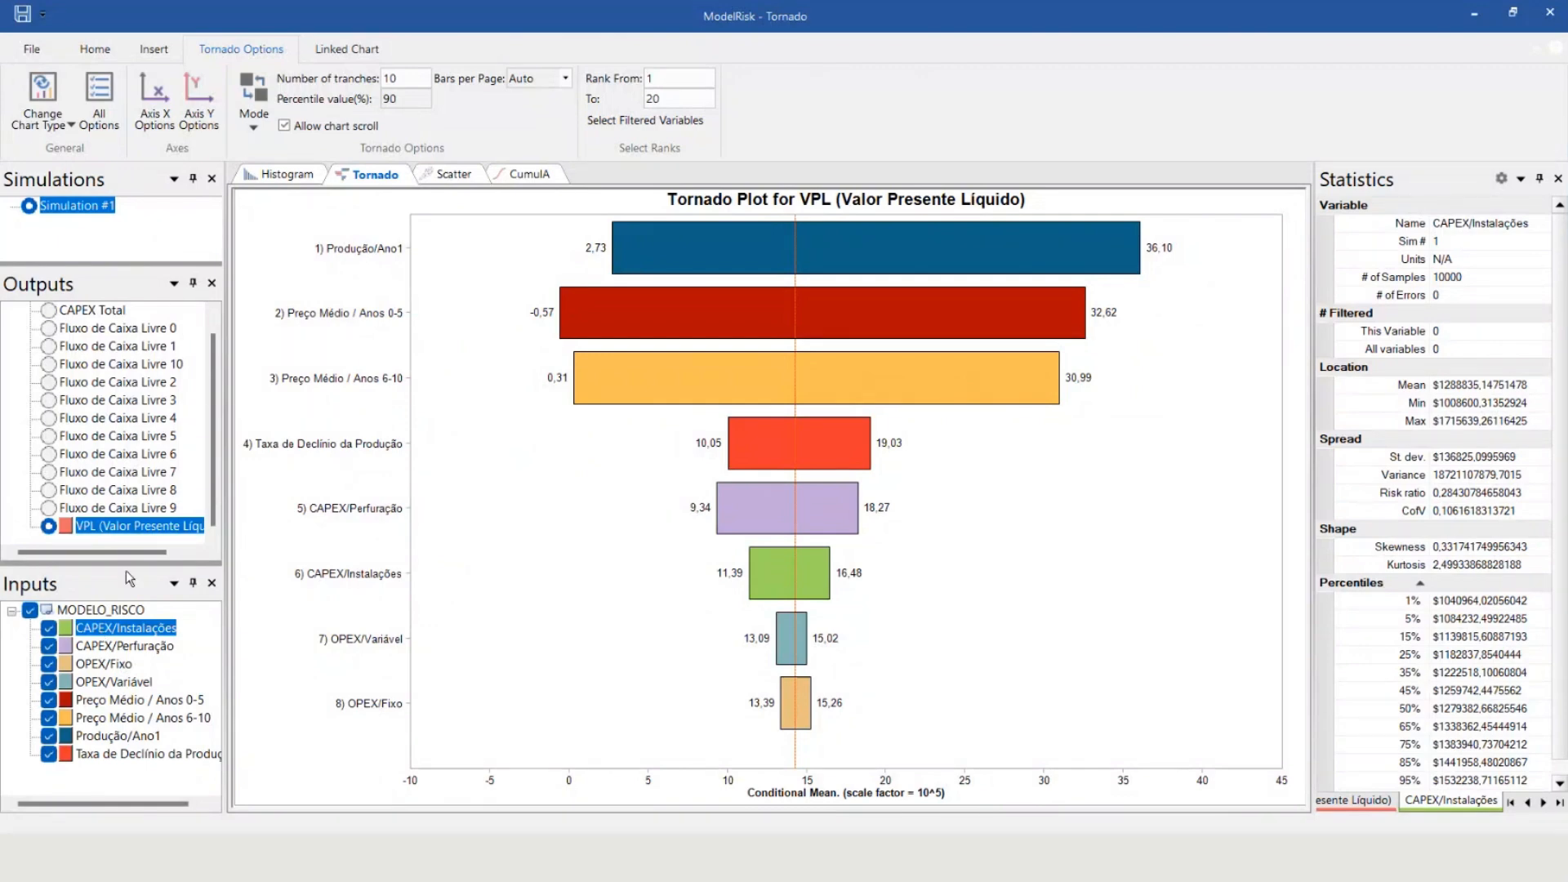
{"action": "left_click", "coordinate": [286, 173]}
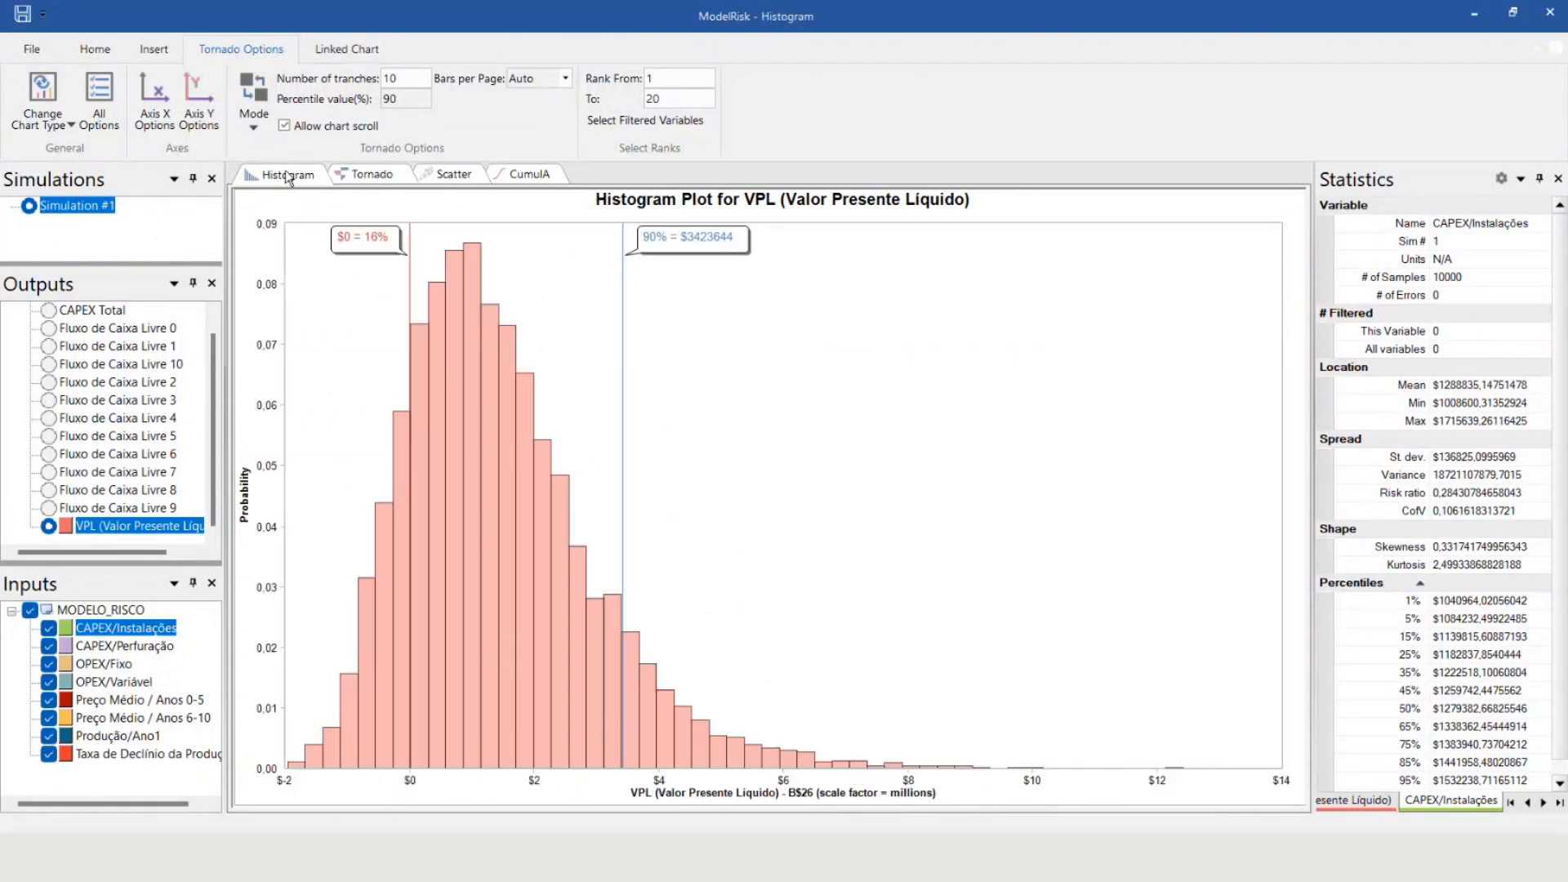
{"action": "left_click", "coordinate": [383, 174]}
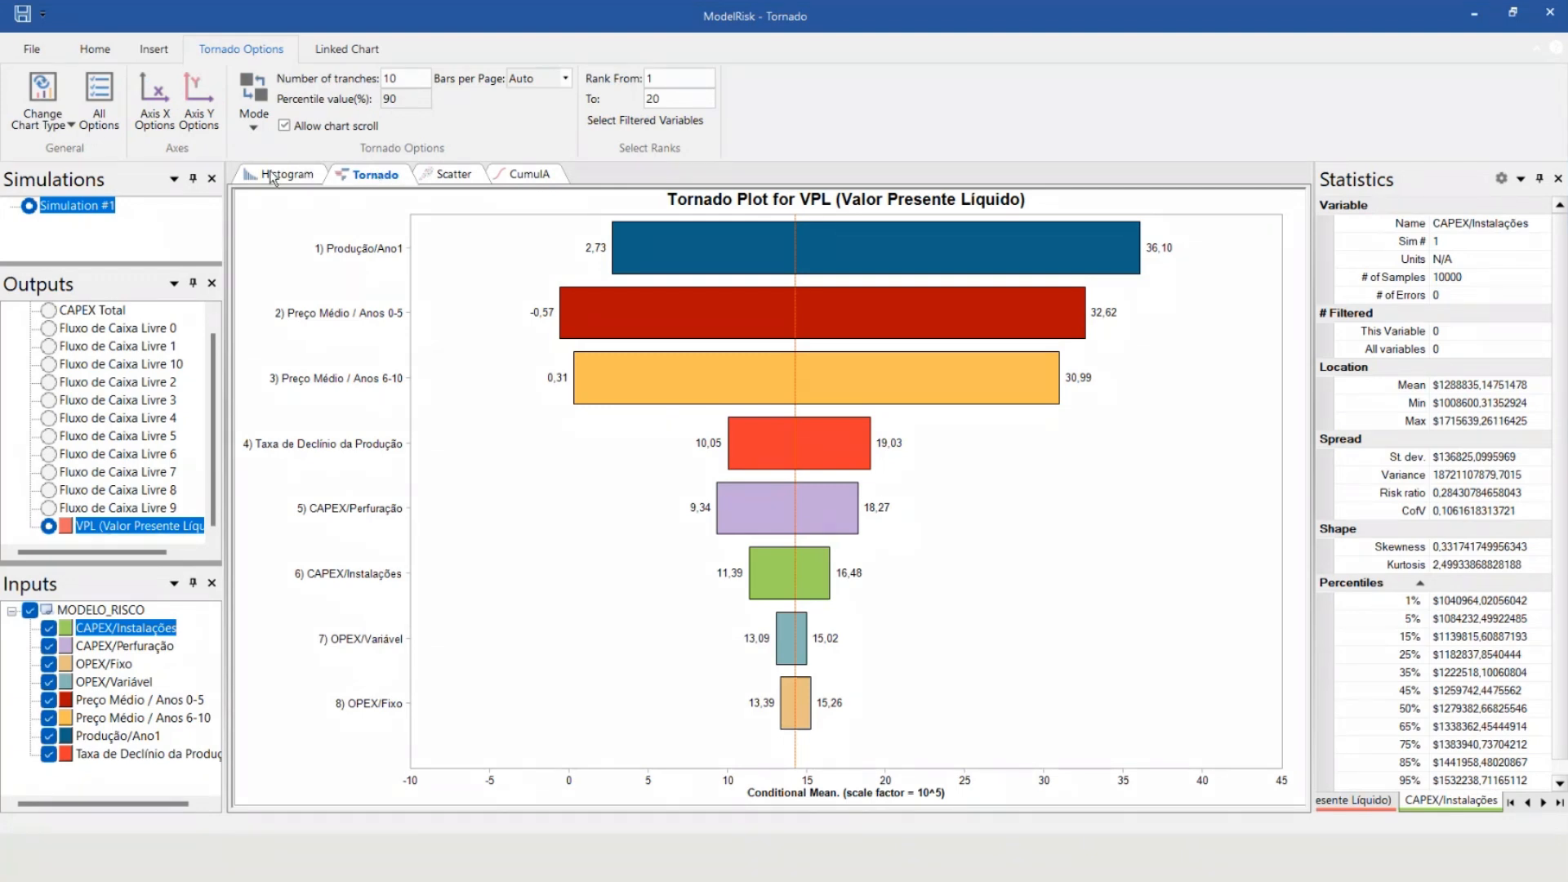
{"action": "left_click", "coordinate": [273, 176]}
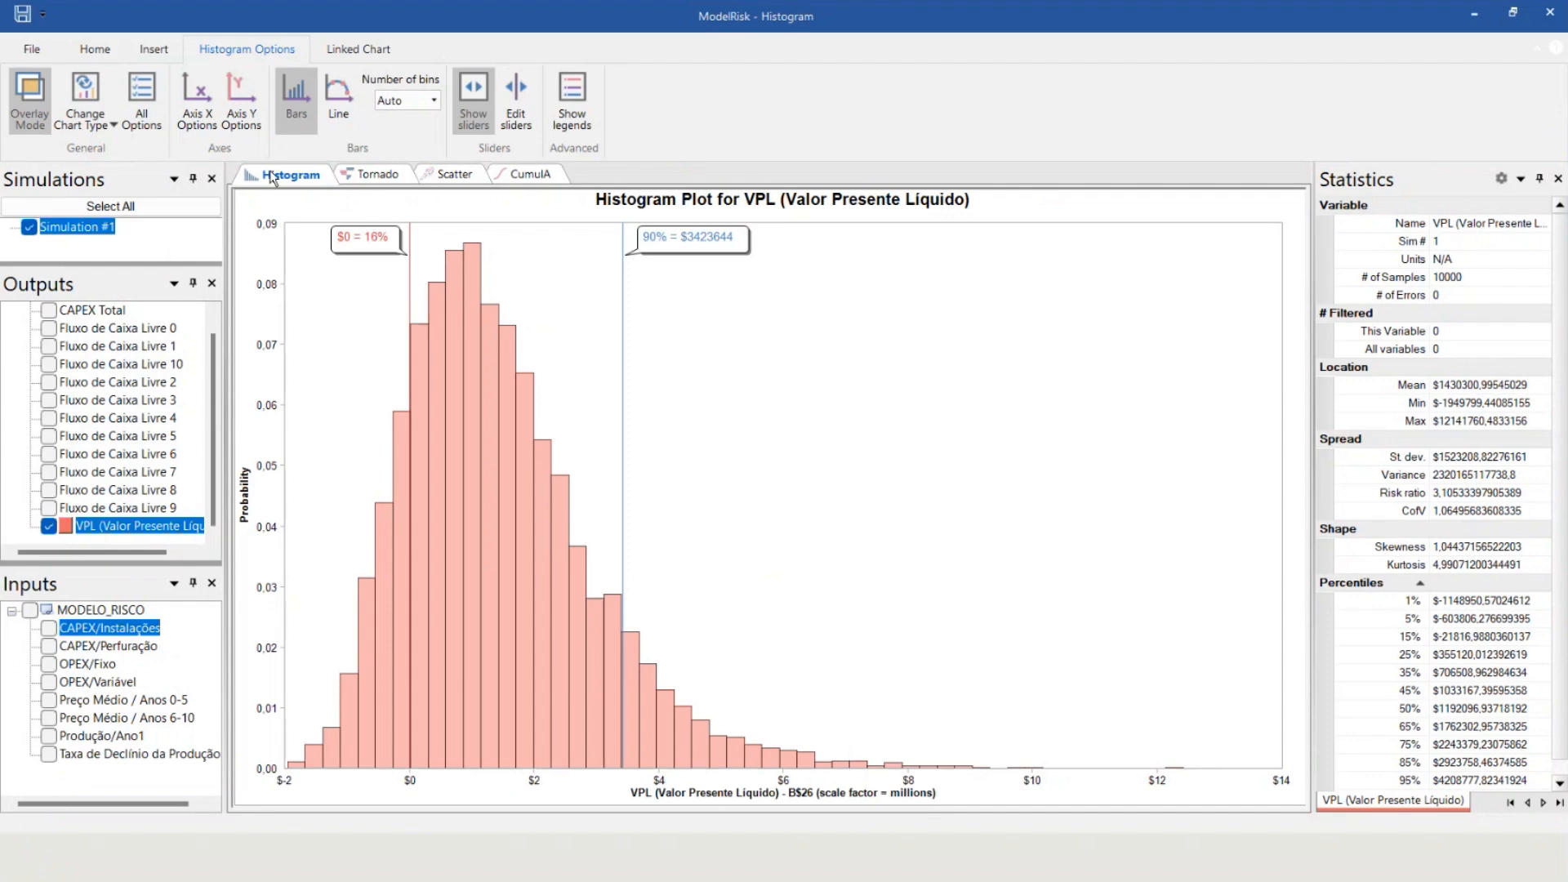
{"action": "left_click", "coordinate": [367, 176]}
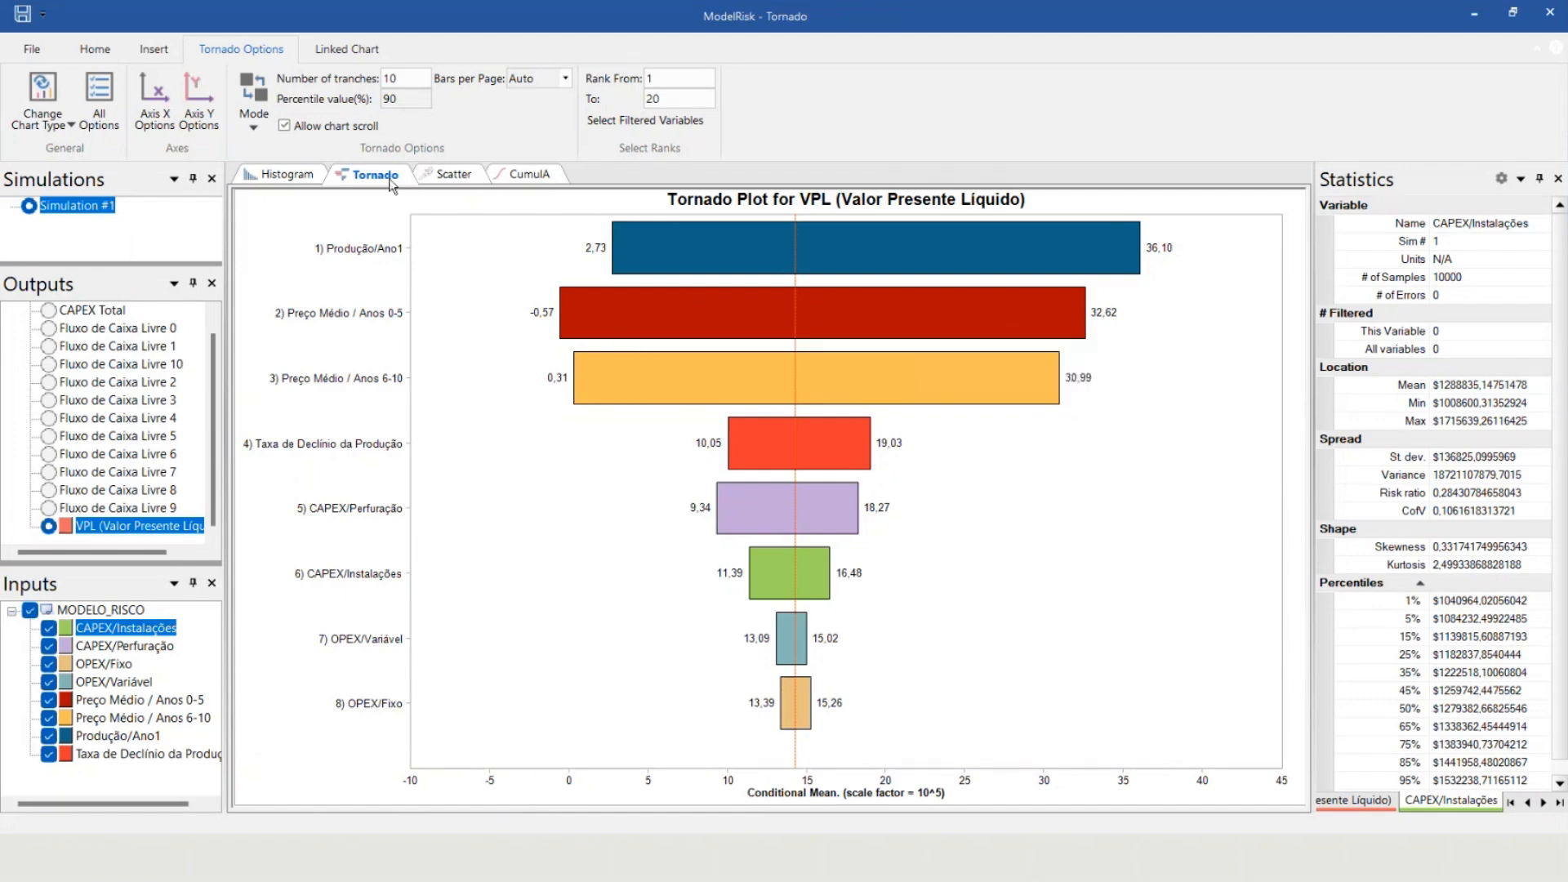
Open the scatter chart and plot Fluxo de Caixa Livre 5 instead of VPL against Preço Médio / Anos 0-5.
{"action": "left_click", "coordinate": [450, 175]}
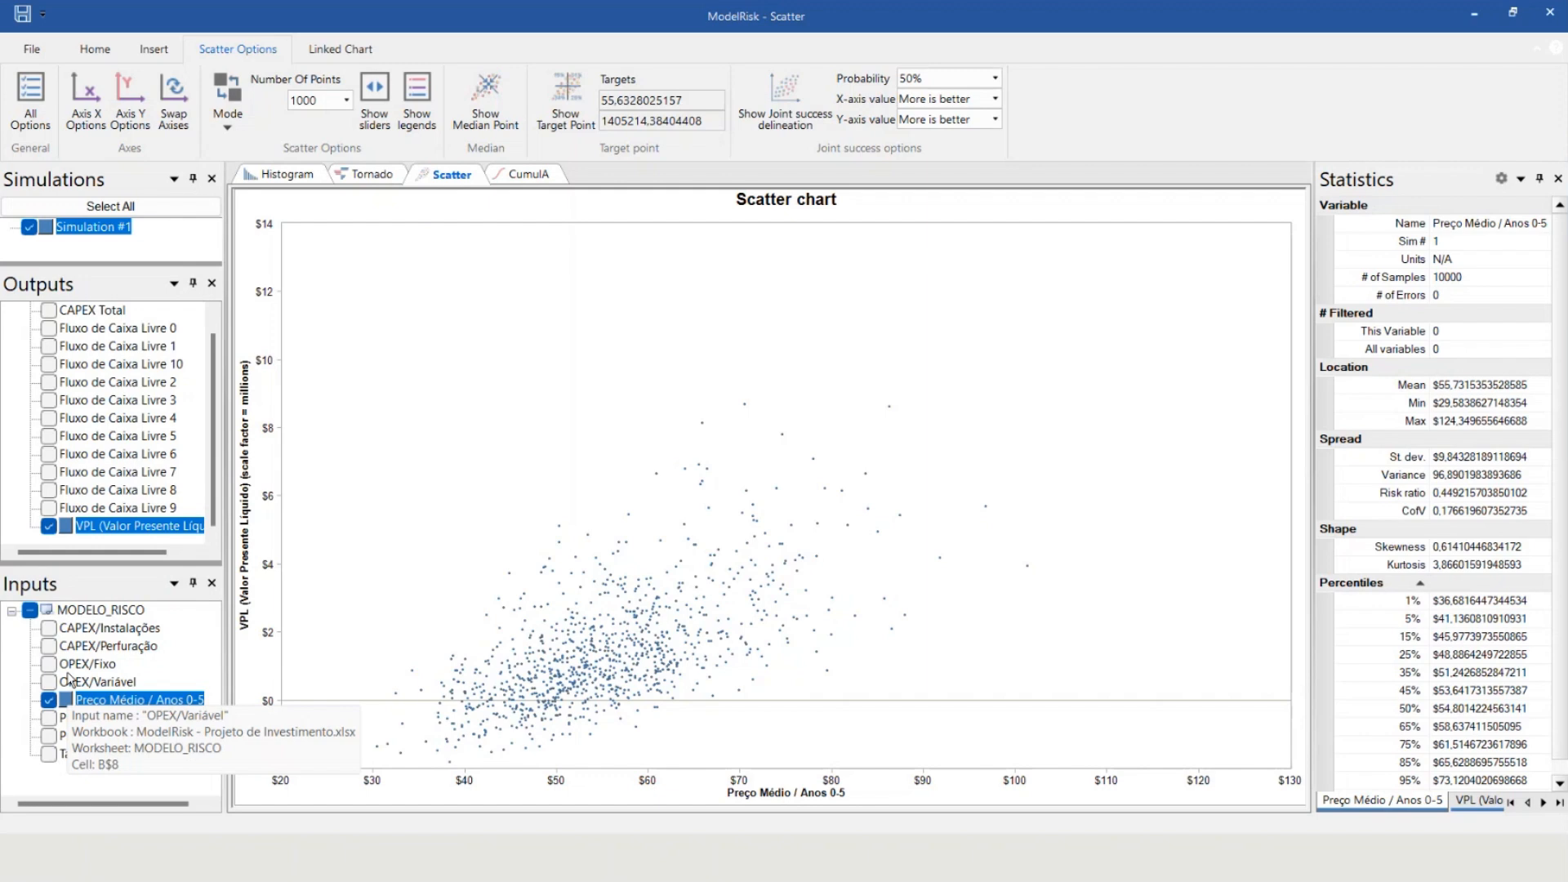
{"action": "left_click", "coordinate": [48, 435]}
{"action": "left_click", "coordinate": [54, 526]}
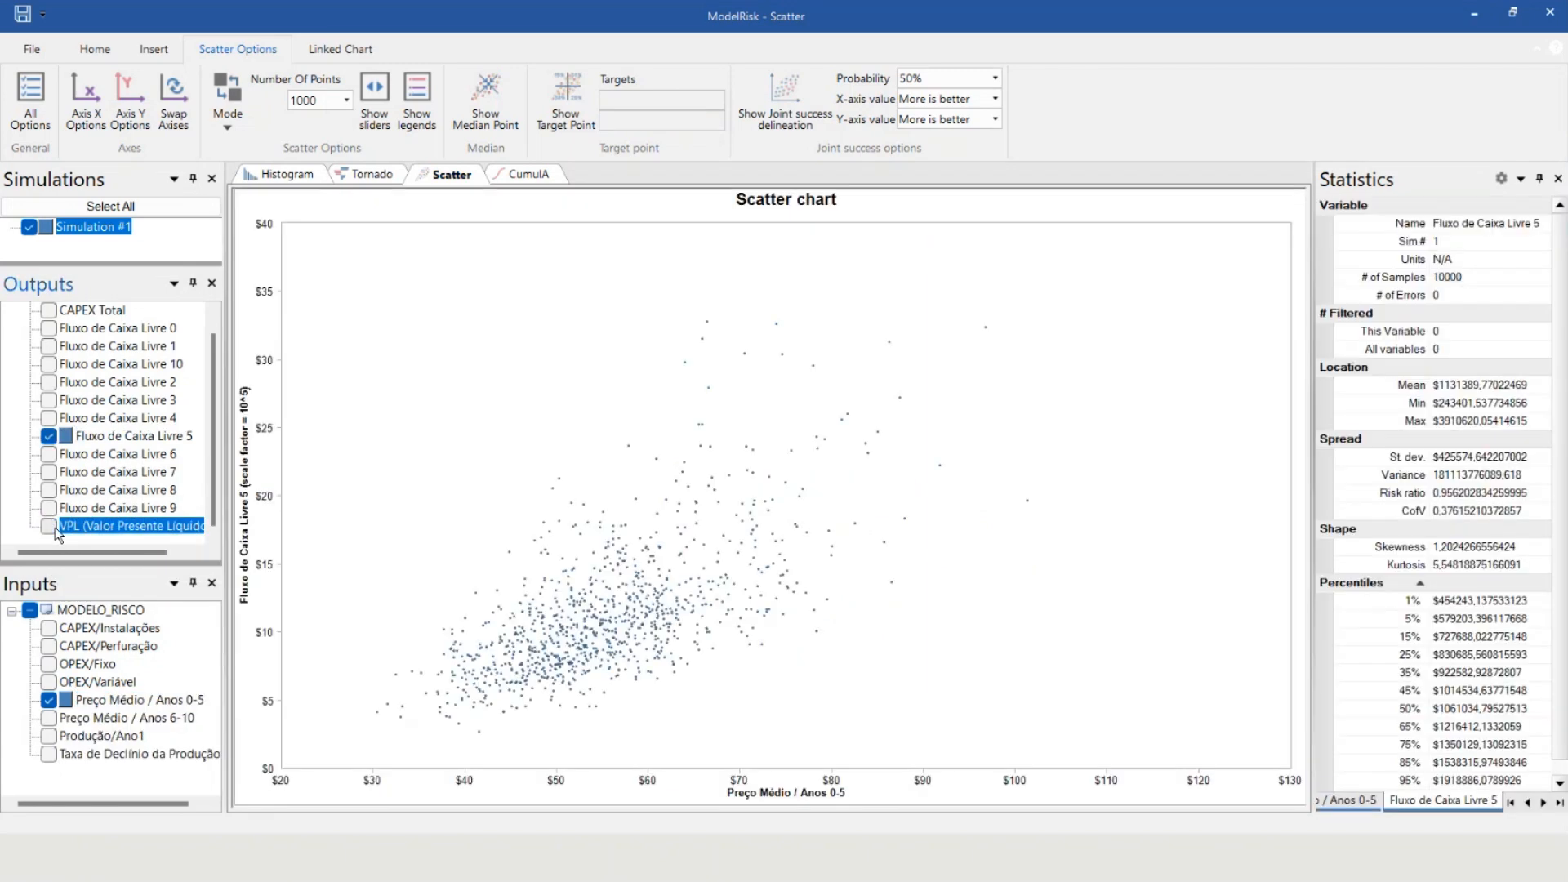
Plot VPL instead of Fluxo de Caixa Livre 5 against Preço Médio / Anos 0-5 and examine the points around zero VPL.
{"action": "left_click", "coordinate": [49, 526]}
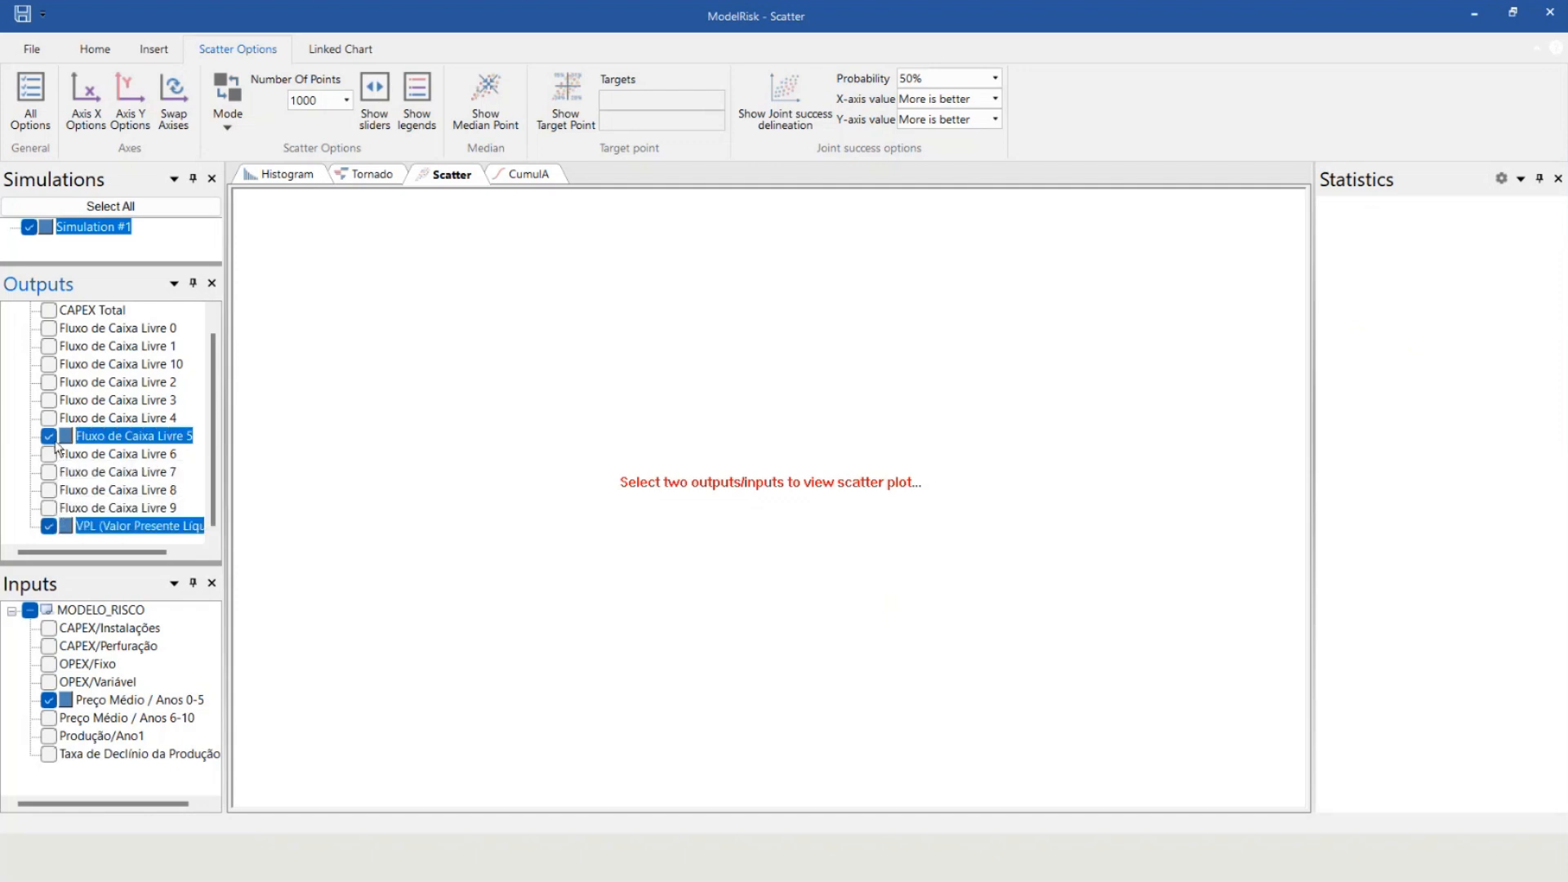
{"action": "left_click", "coordinate": [156, 528]}
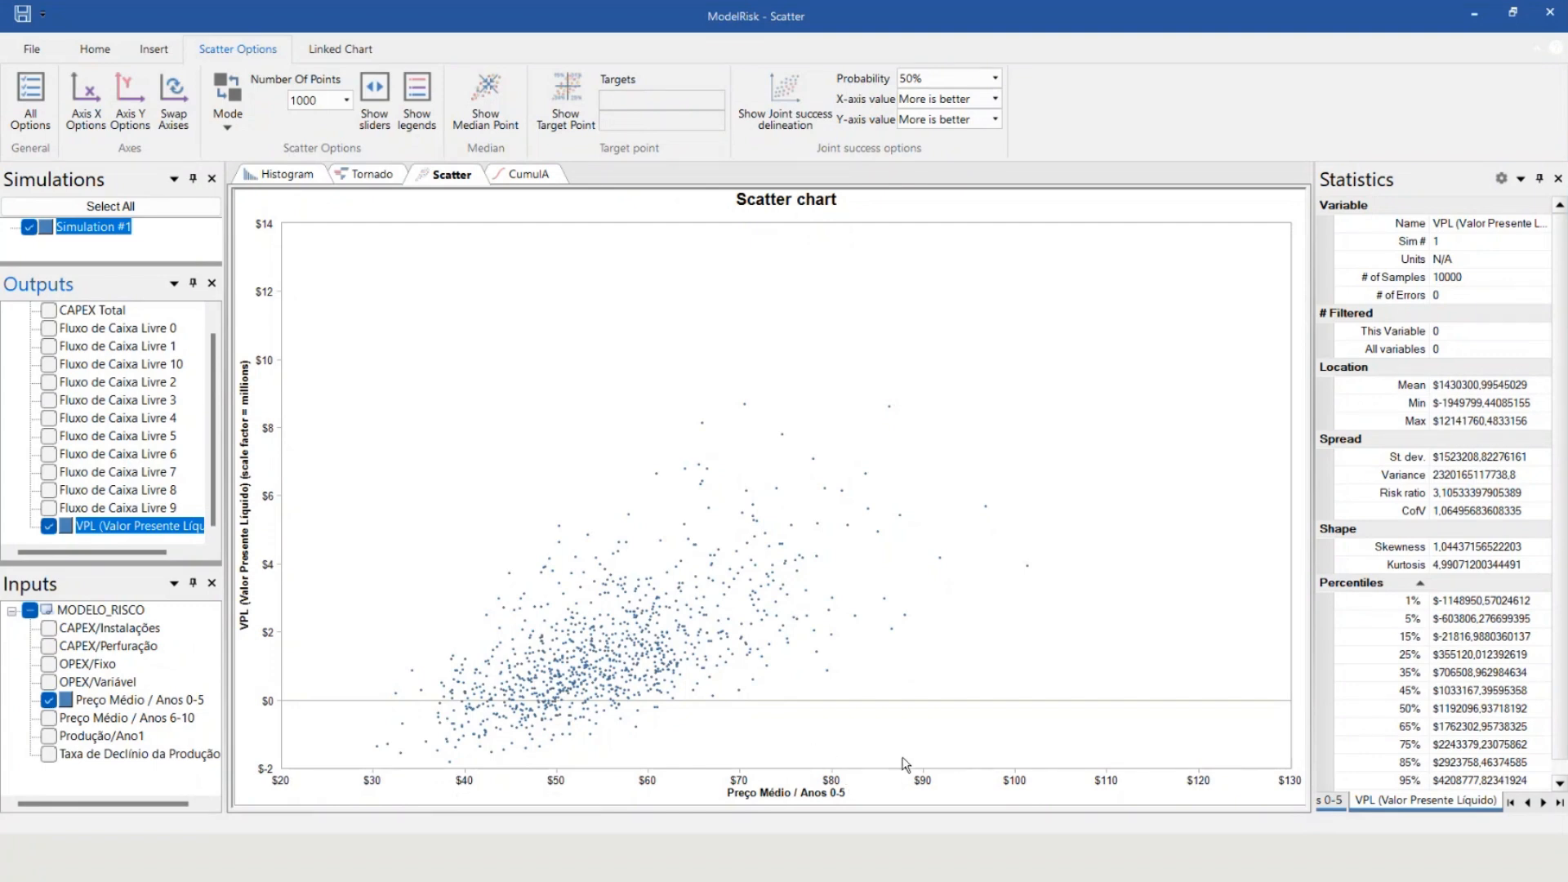
{"action": "left_click", "coordinate": [292, 588]}
{"action": "key", "text": "ctrl"}
{"action": "key", "text": "ctrl"}
{"action": "key", "text": "ctrl"}
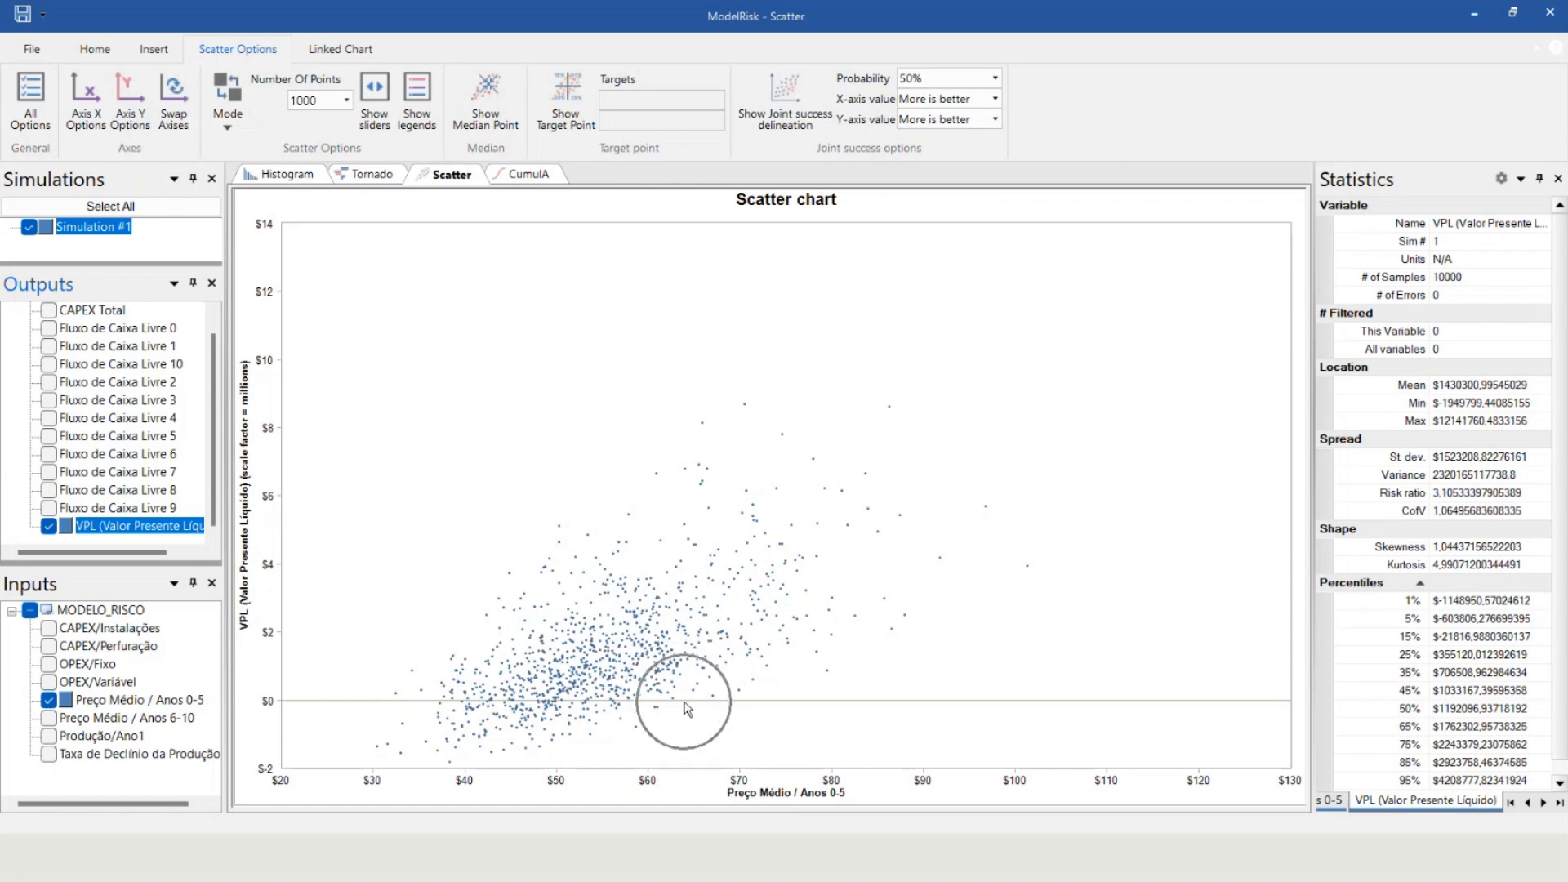
{"action": "key", "text": "ctrl"}
{"action": "key", "text": "ctrl"}
{"action": "key", "text": "ctrl"}
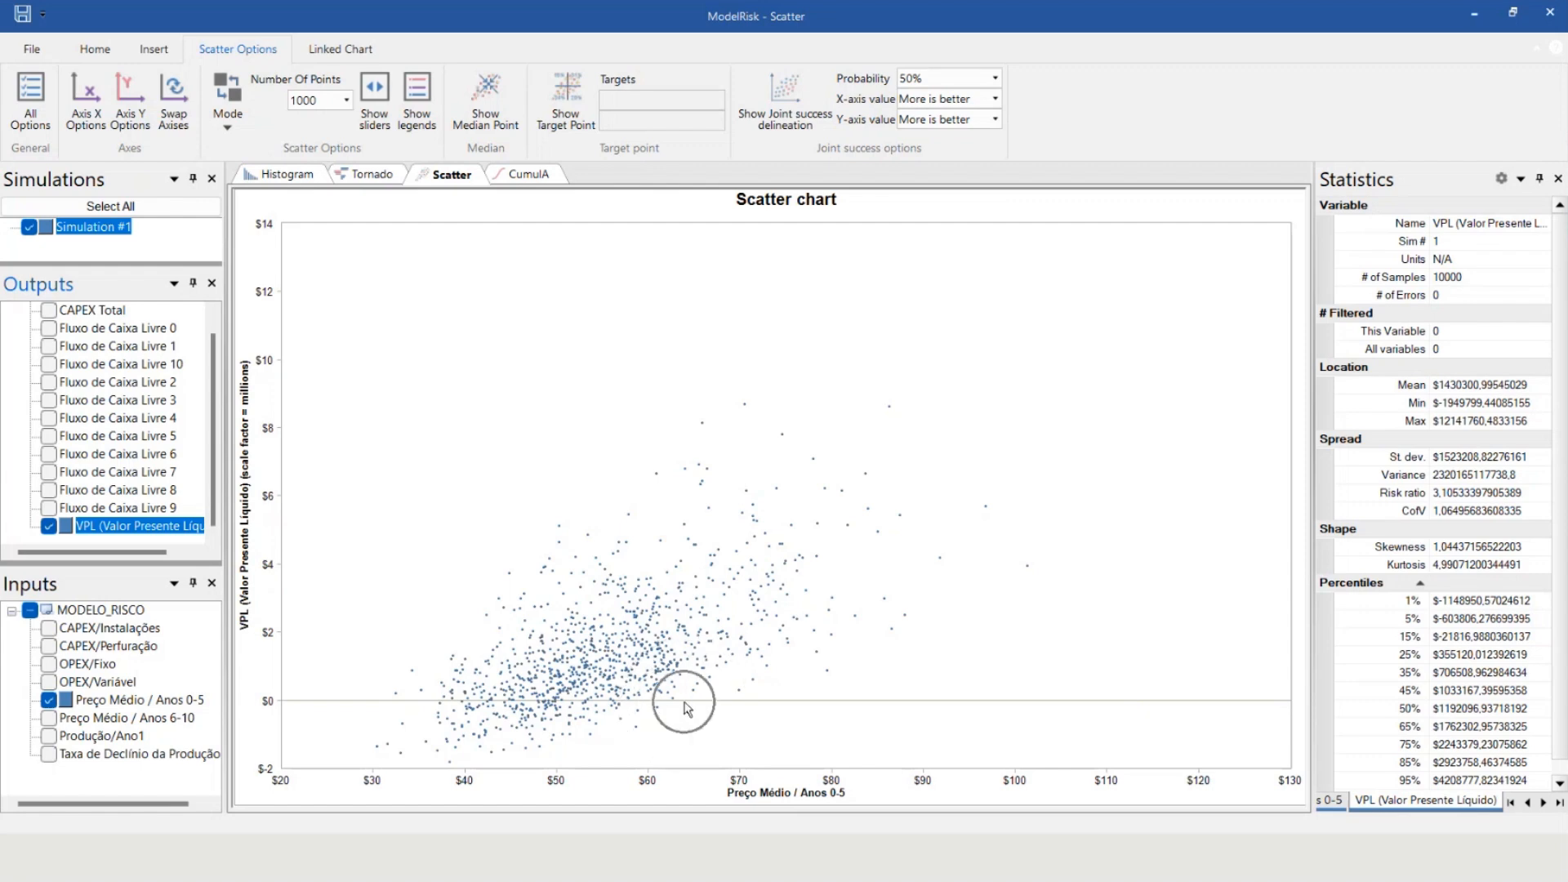
{"action": "key", "text": "ctrl"}
{"action": "key", "text": "ctrl"}
{"action": "key", "text": "ctrl"}
{"action": "key", "text": "ctrl"}
{"action": "key", "text": "ctrl"}
{"action": "key", "text": "ctrl"}
{"action": "key", "text": "ctrl"}
Compare VPL's scatter against Preço Médio / Anos 6-10 with Preço Médio / Anos 0-5, and return to the VPL histogram.
{"action": "left_click", "coordinate": [49, 718]}
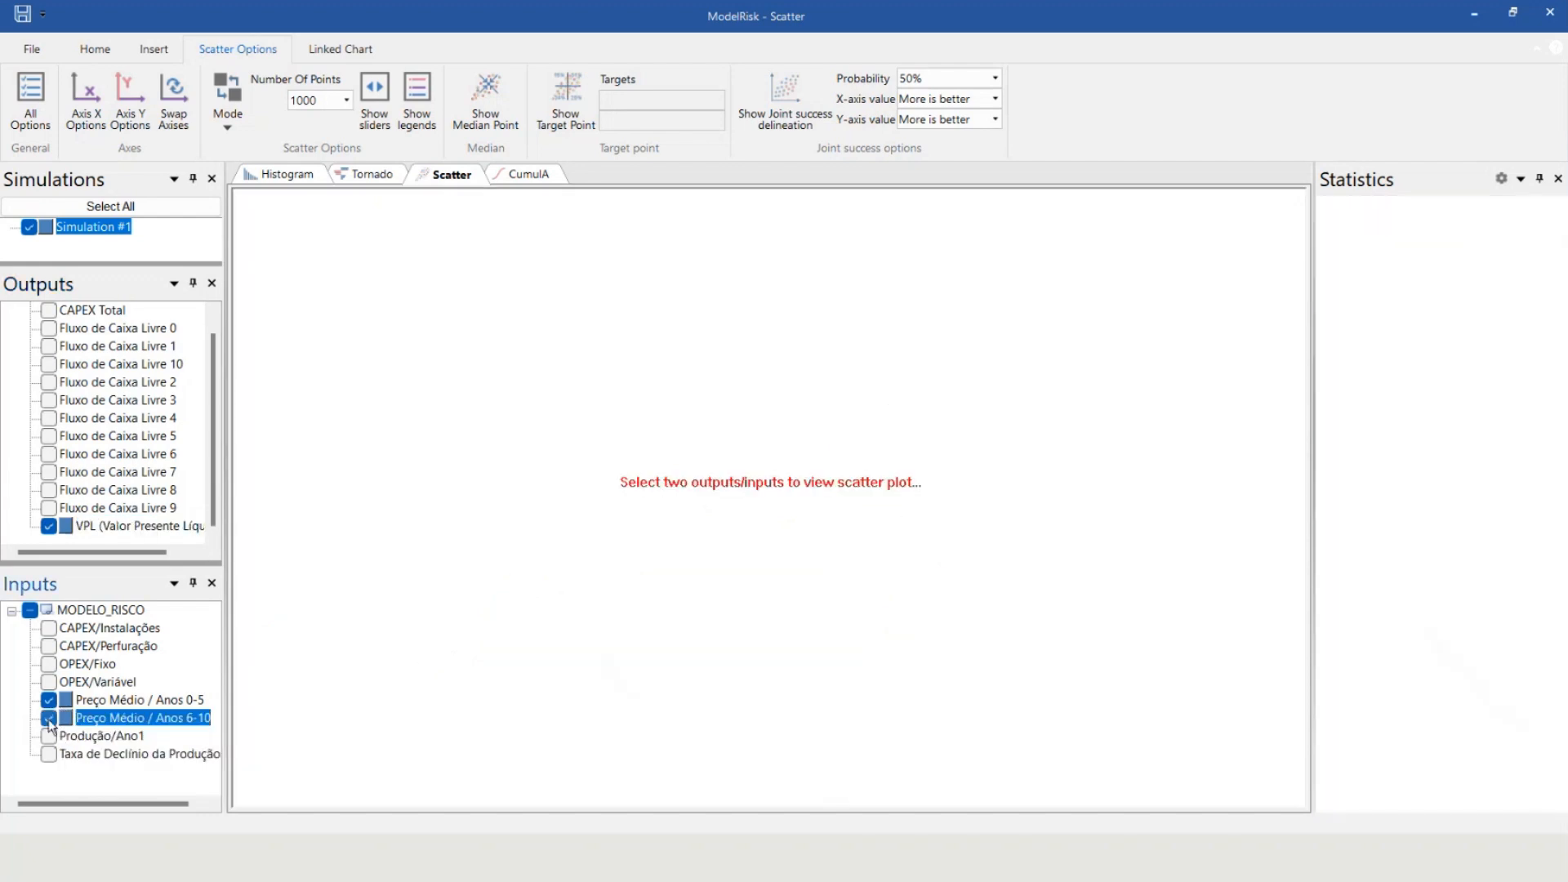
{"action": "left_click", "coordinate": [49, 700]}
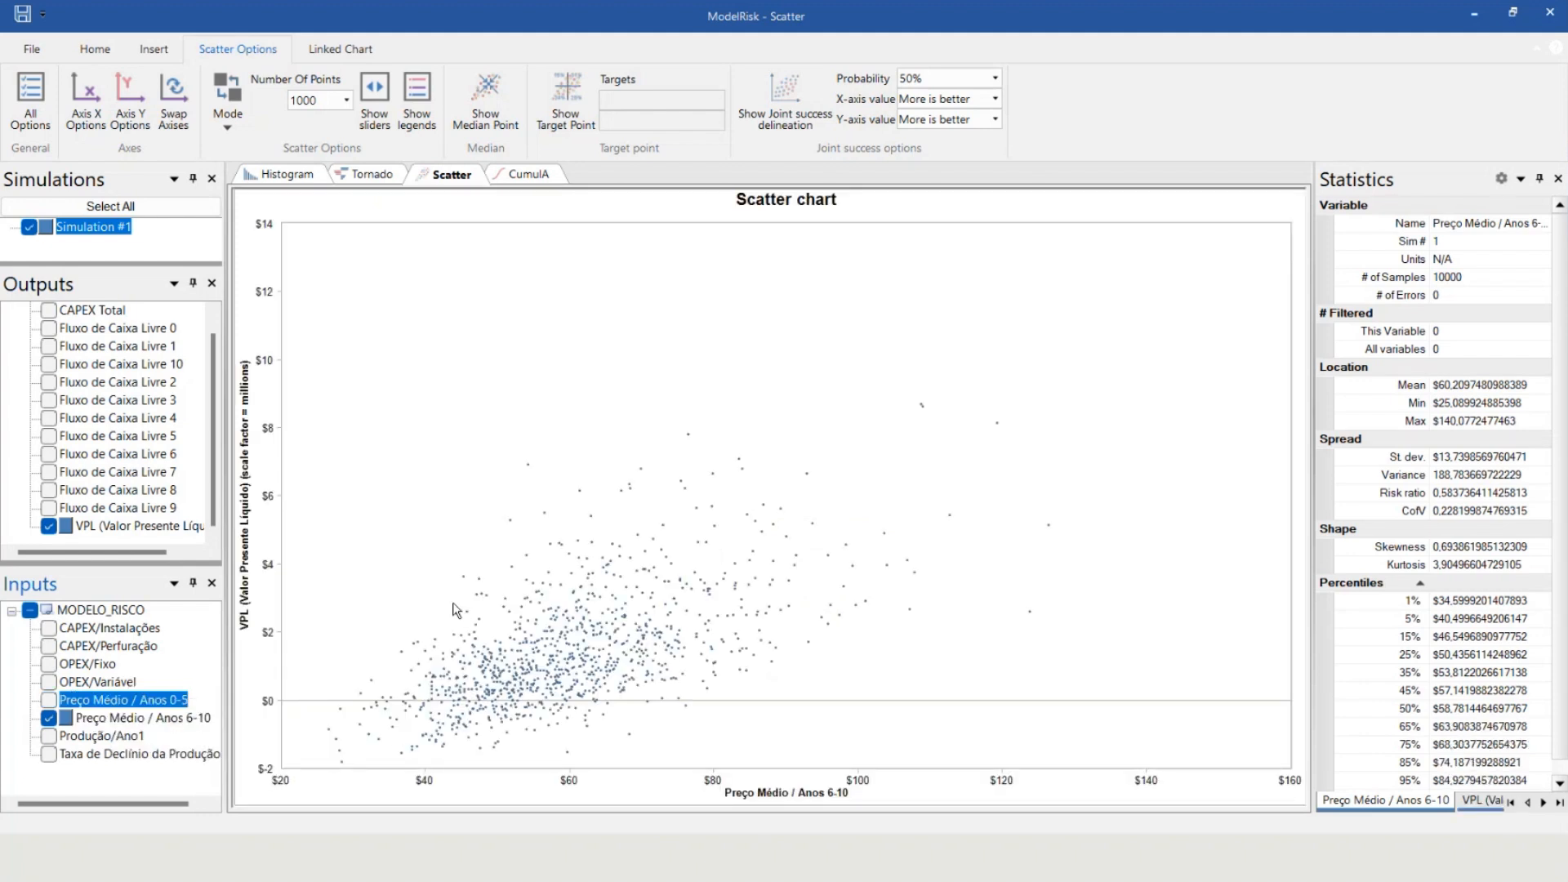
{"action": "left_click", "coordinate": [49, 700]}
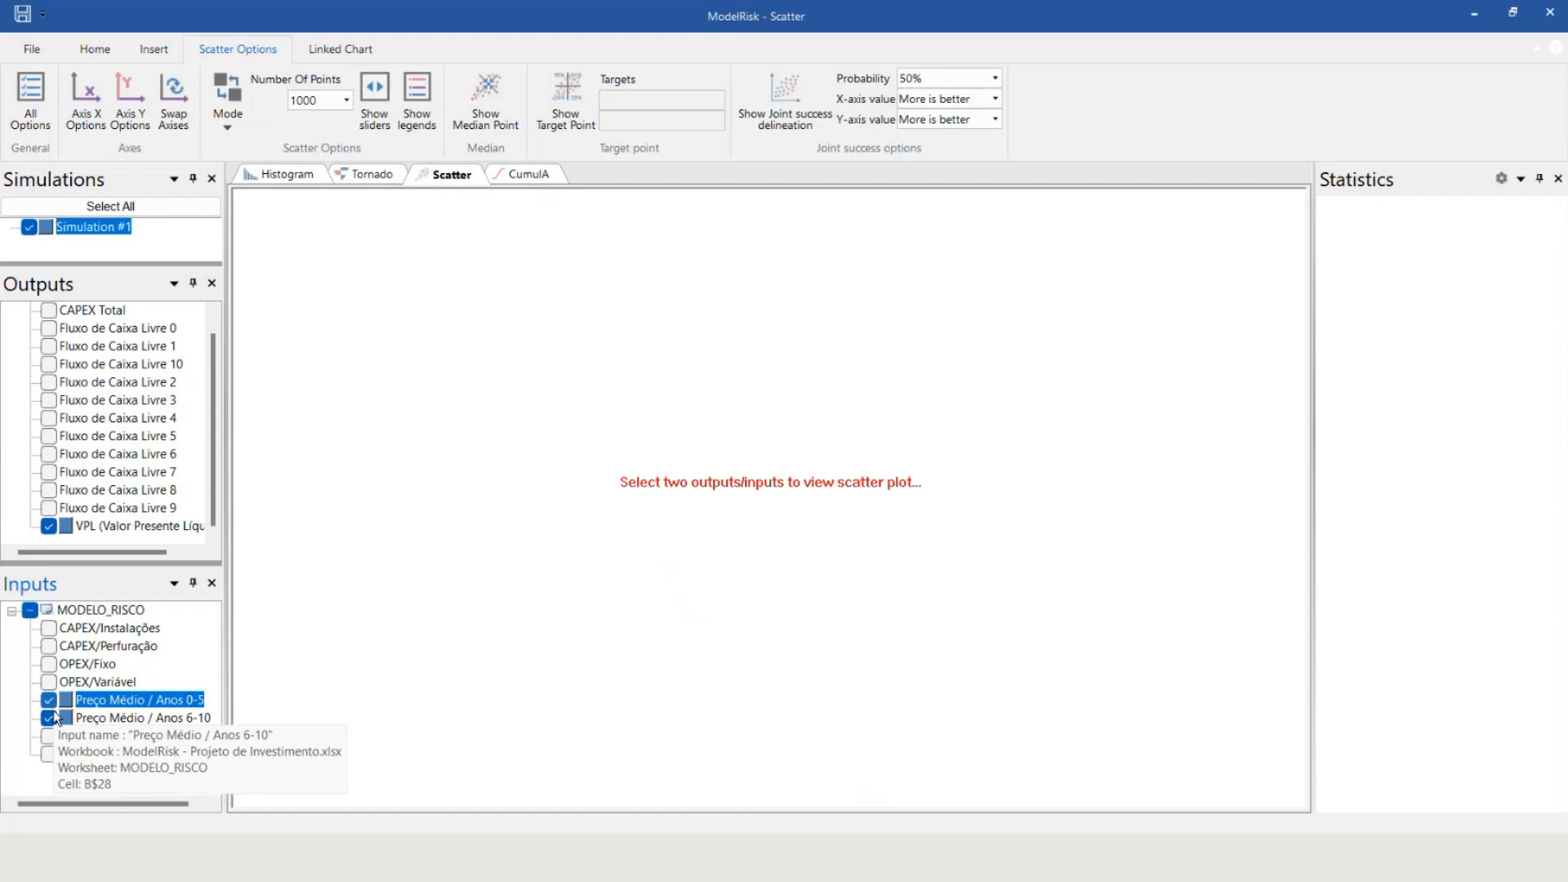
{"action": "left_click", "coordinate": [50, 717]}
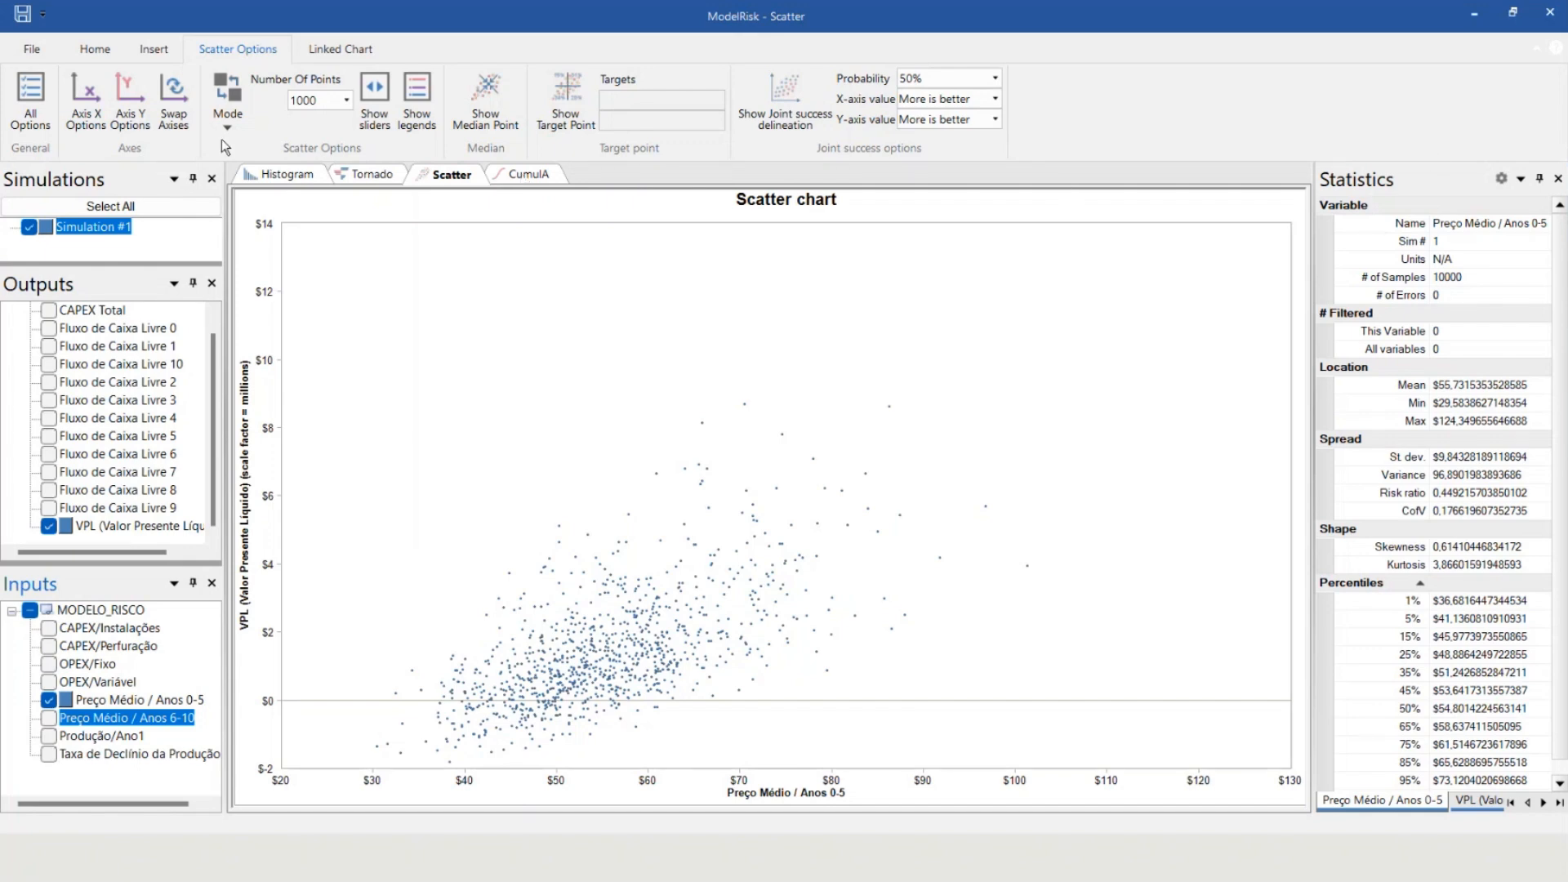
{"action": "left_click", "coordinate": [286, 174]}
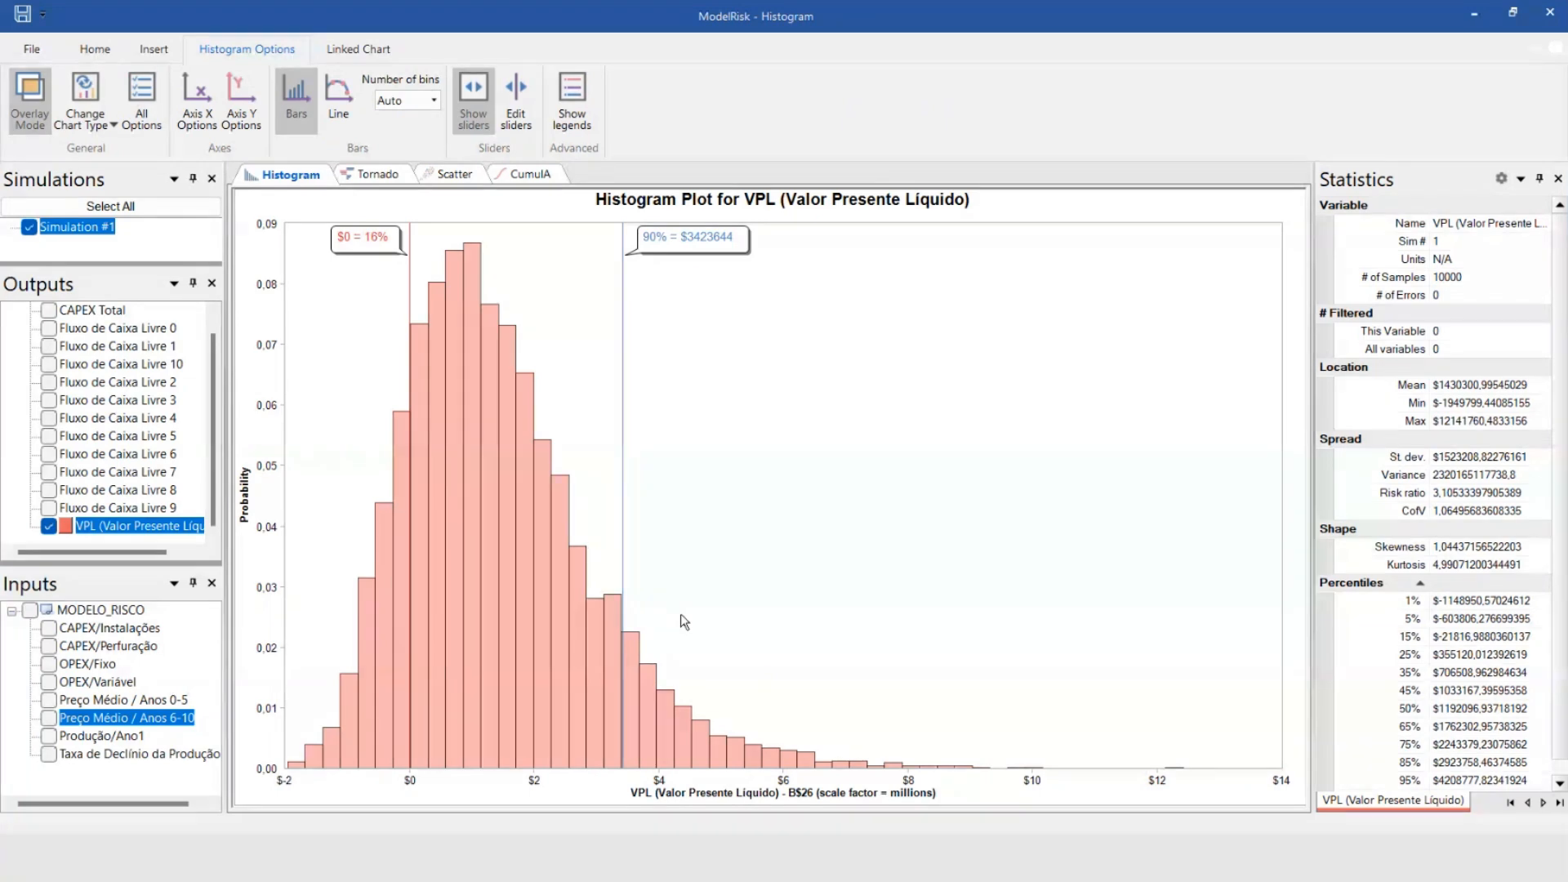
Switch to the Excel workbook and delete the VPL histogram, tornado and scatter chart images from the MODELO_RISCO sheet.
{"action": "double_click", "coordinate": [438, 25]}
{"action": "left_click", "coordinate": [1284, 95]}
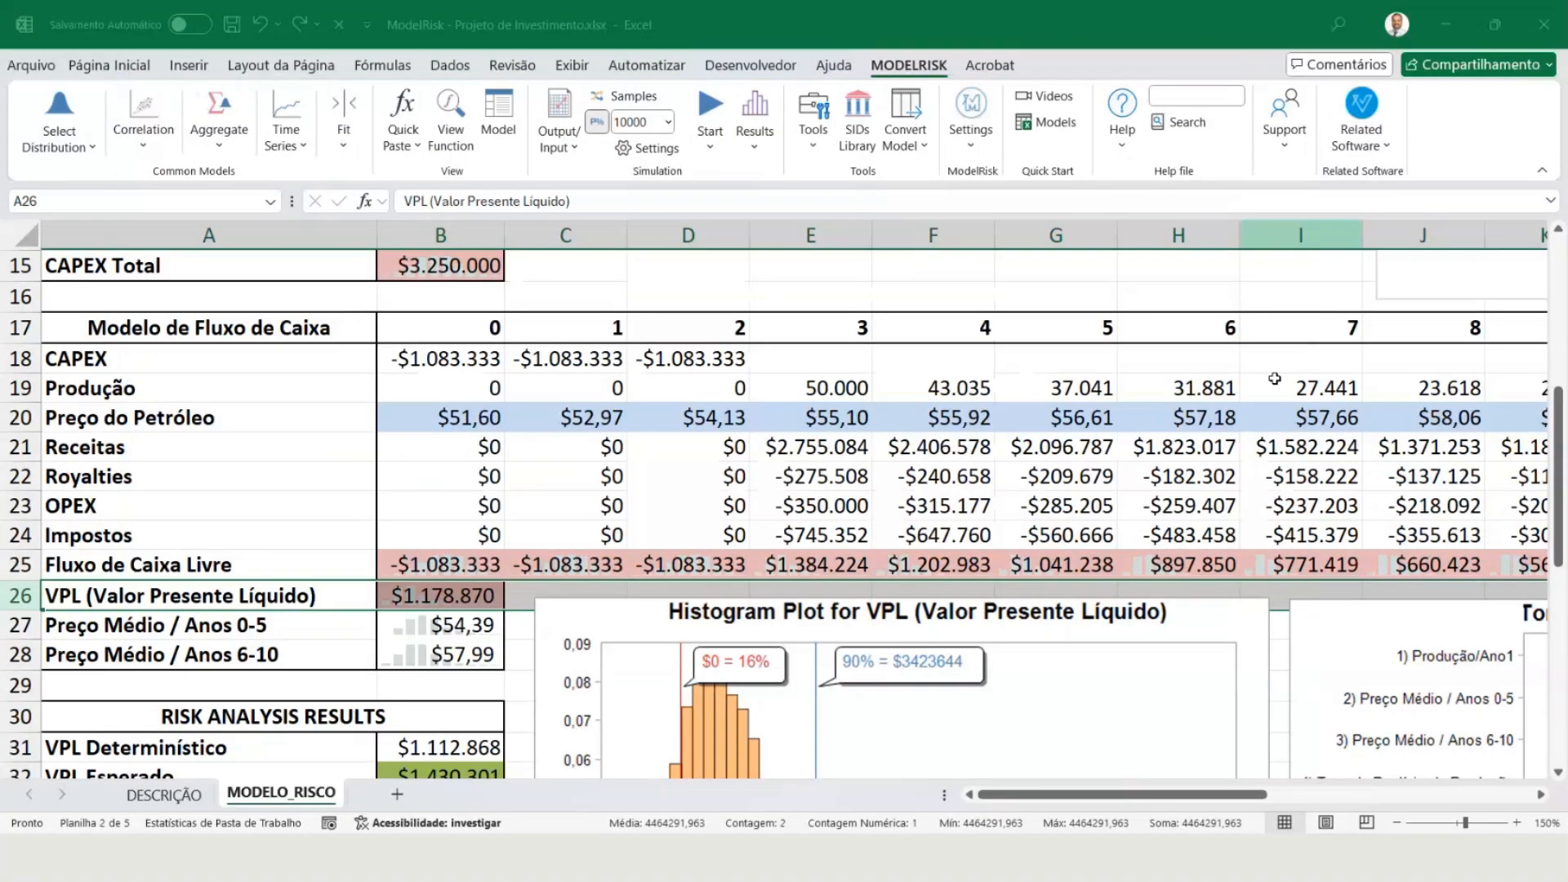
{"action": "scroll", "coordinate": [1192, 592], "scroll_direction": "down", "scroll_amount": 2}
{"action": "left_click", "coordinate": [1398, 828]}
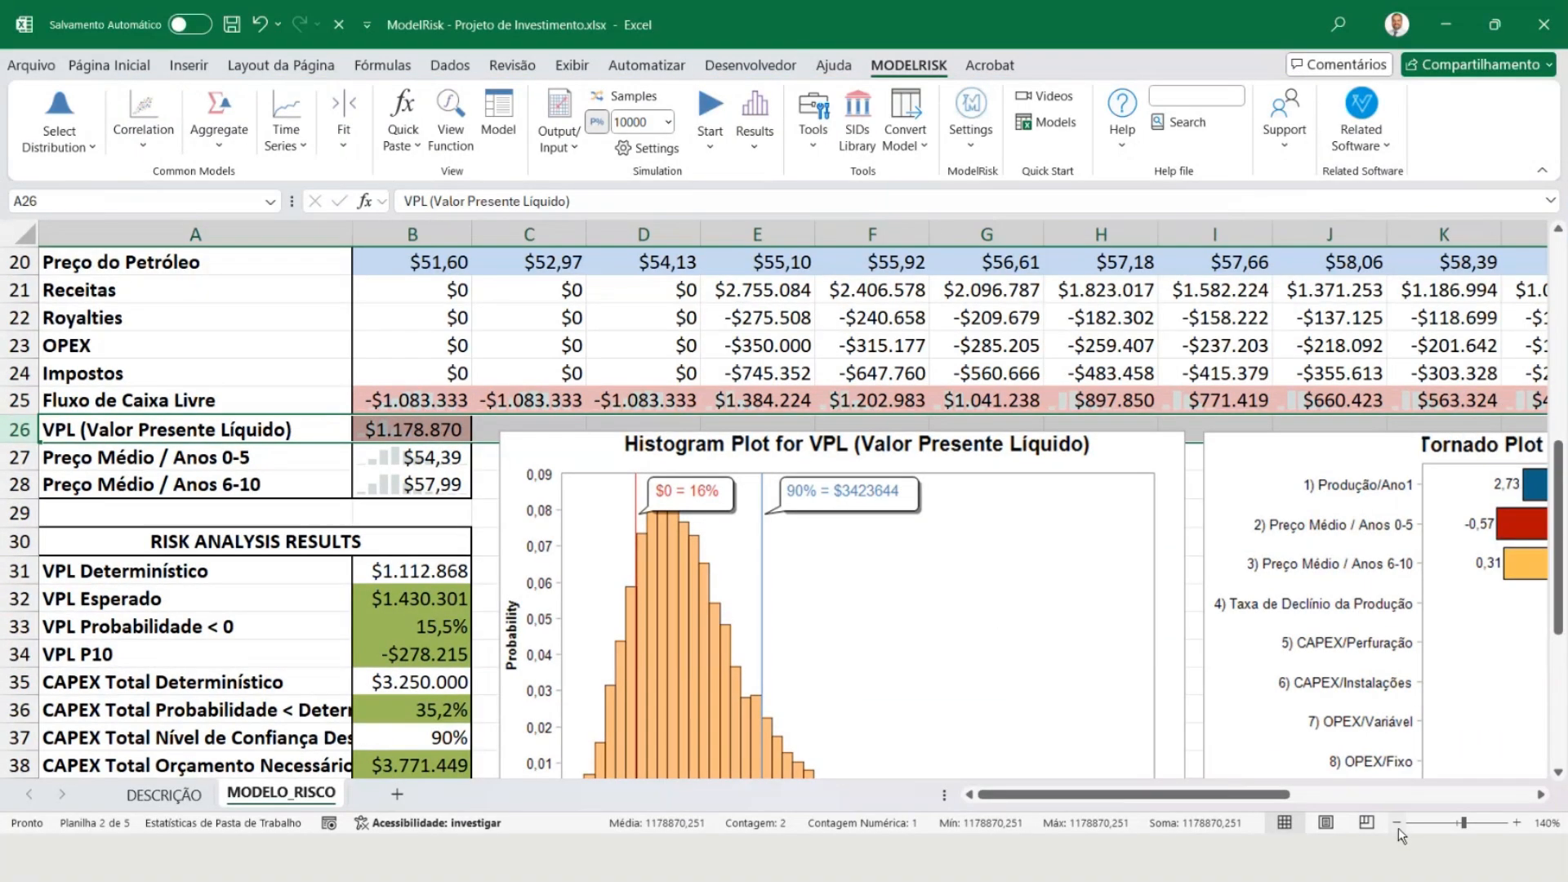
{"action": "left_click", "coordinate": [1398, 828]}
{"action": "left_click", "coordinate": [1398, 828]}
{"action": "left_click", "coordinate": [1398, 828]}
{"action": "left_click", "coordinate": [1366, 823]}
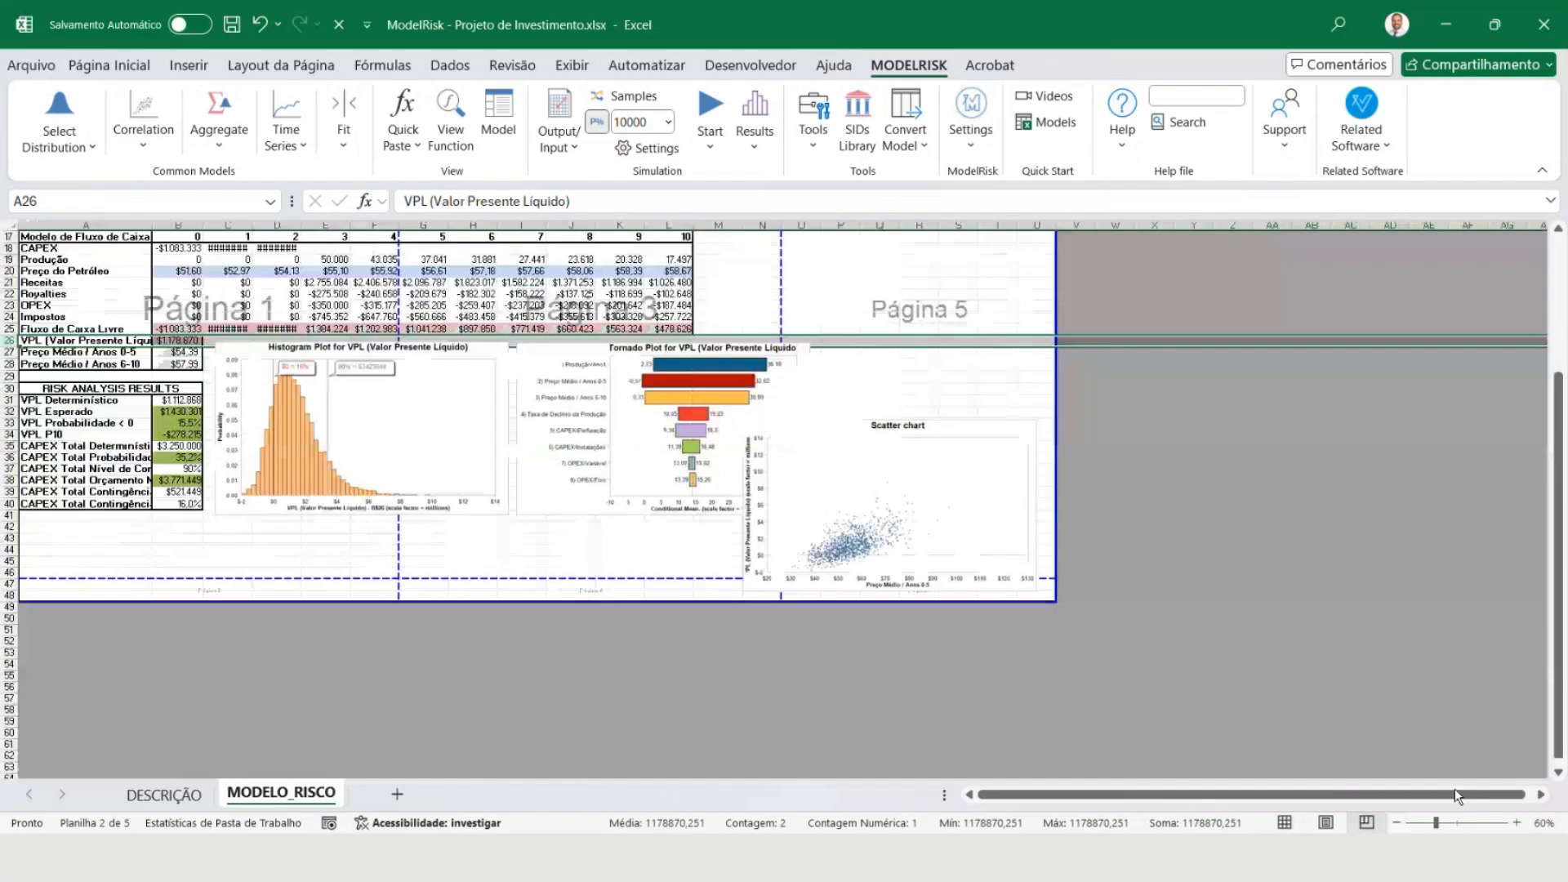
{"action": "left_click", "coordinate": [1285, 823]}
{"action": "left_click", "coordinate": [972, 608]}
{"action": "left_click", "coordinate": [840, 599], "text": "ctrl"}
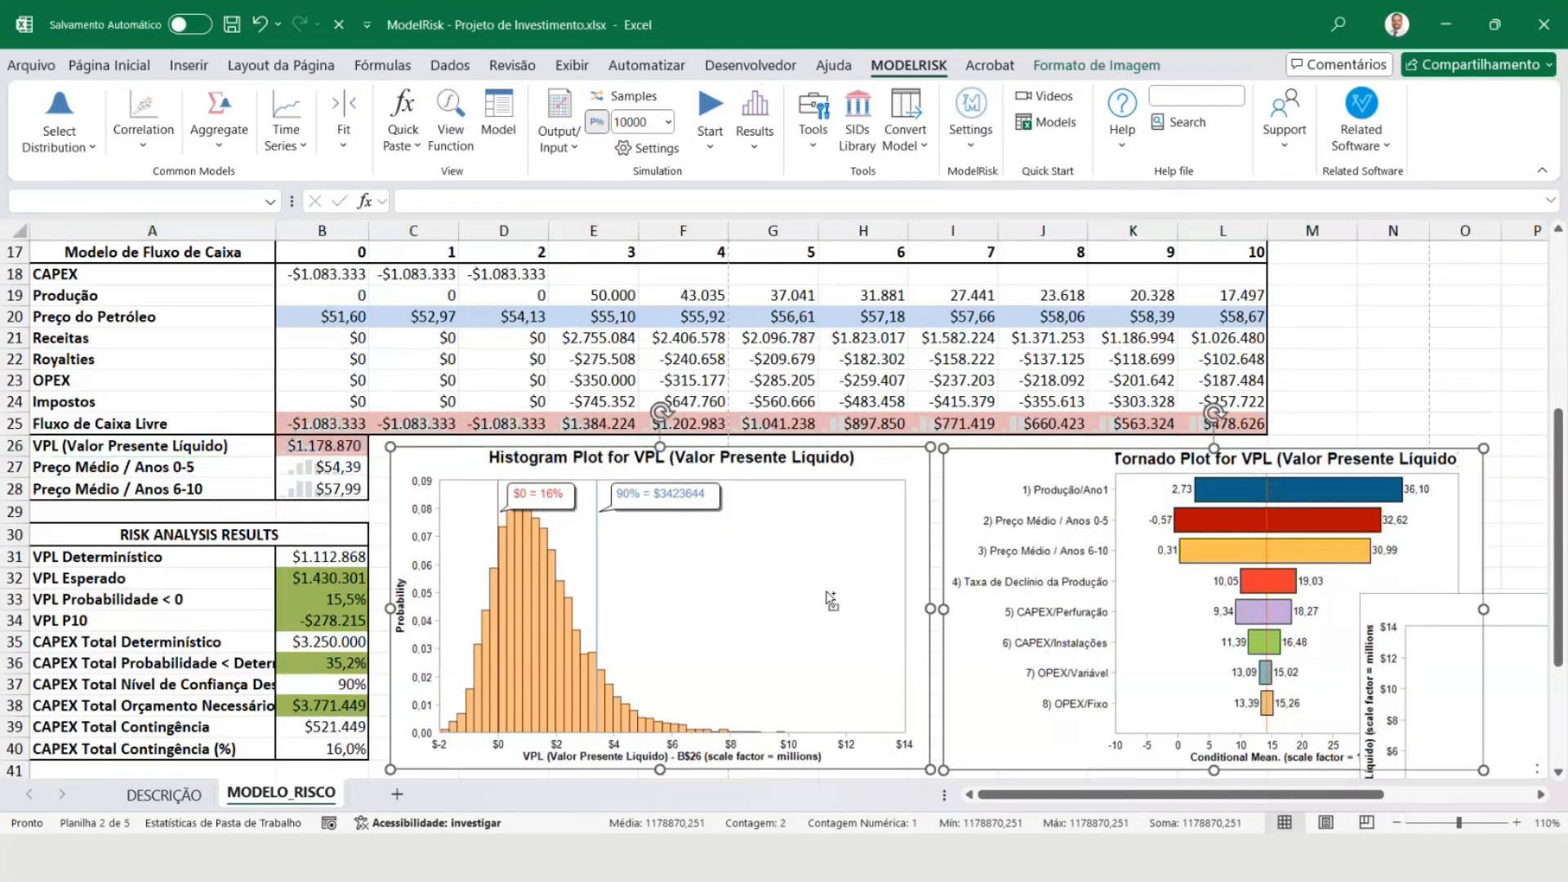
{"action": "key", "text": "Delete"}
{"action": "left_click", "coordinate": [1436, 659]}
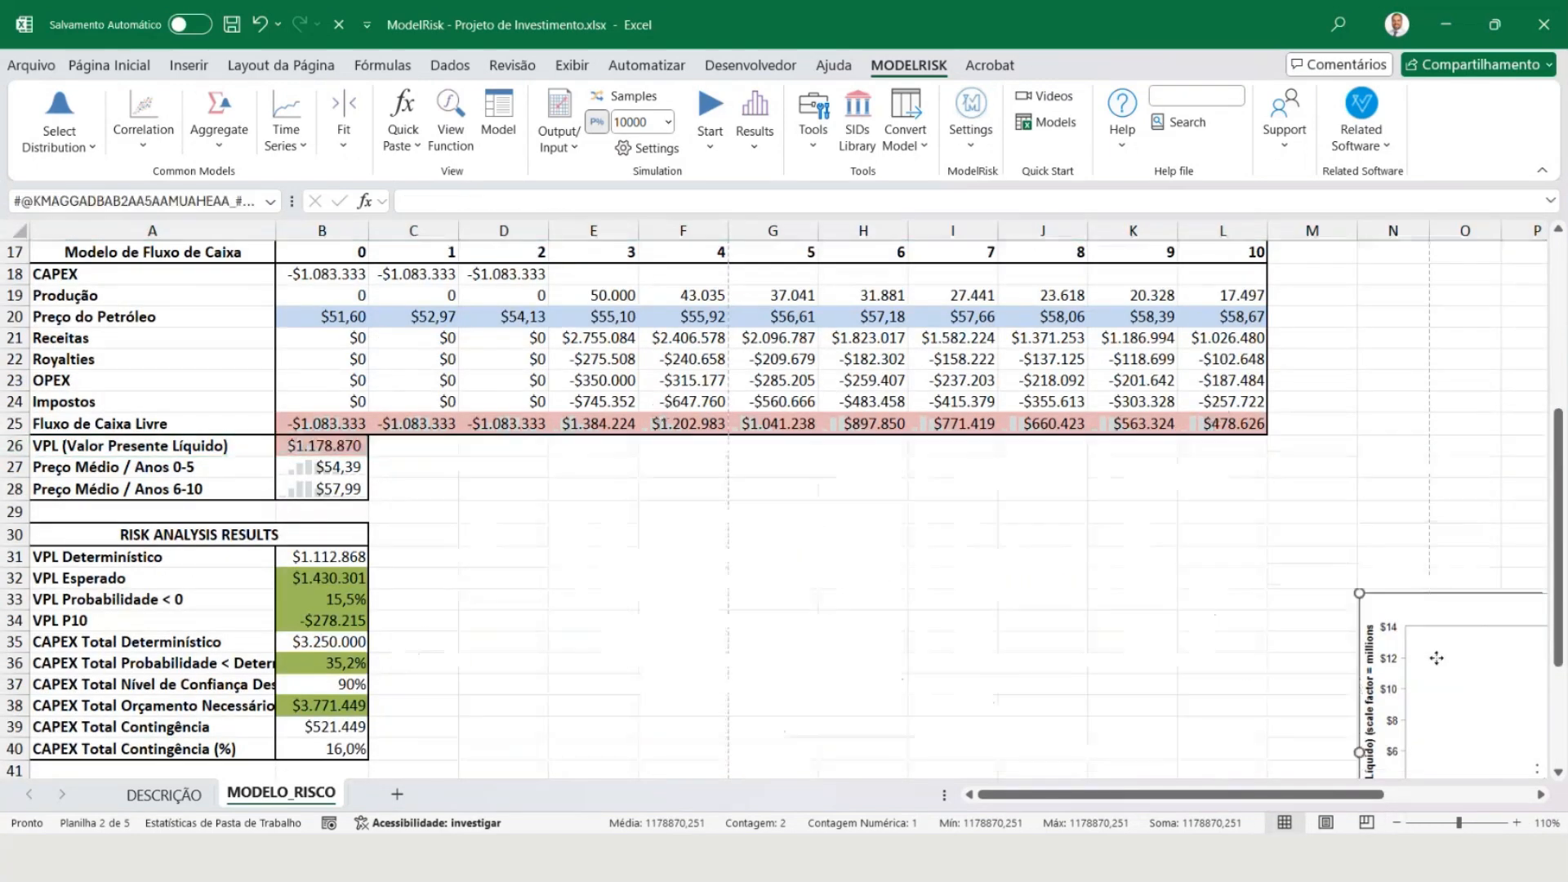
{"action": "key", "text": "Delete"}
Go to the RISK ANALYSIS RESULTS table and inspect the VPL Esperado formula in B32.
{"action": "scroll", "coordinate": [575, 545], "scroll_direction": "up", "scroll_amount": 5}
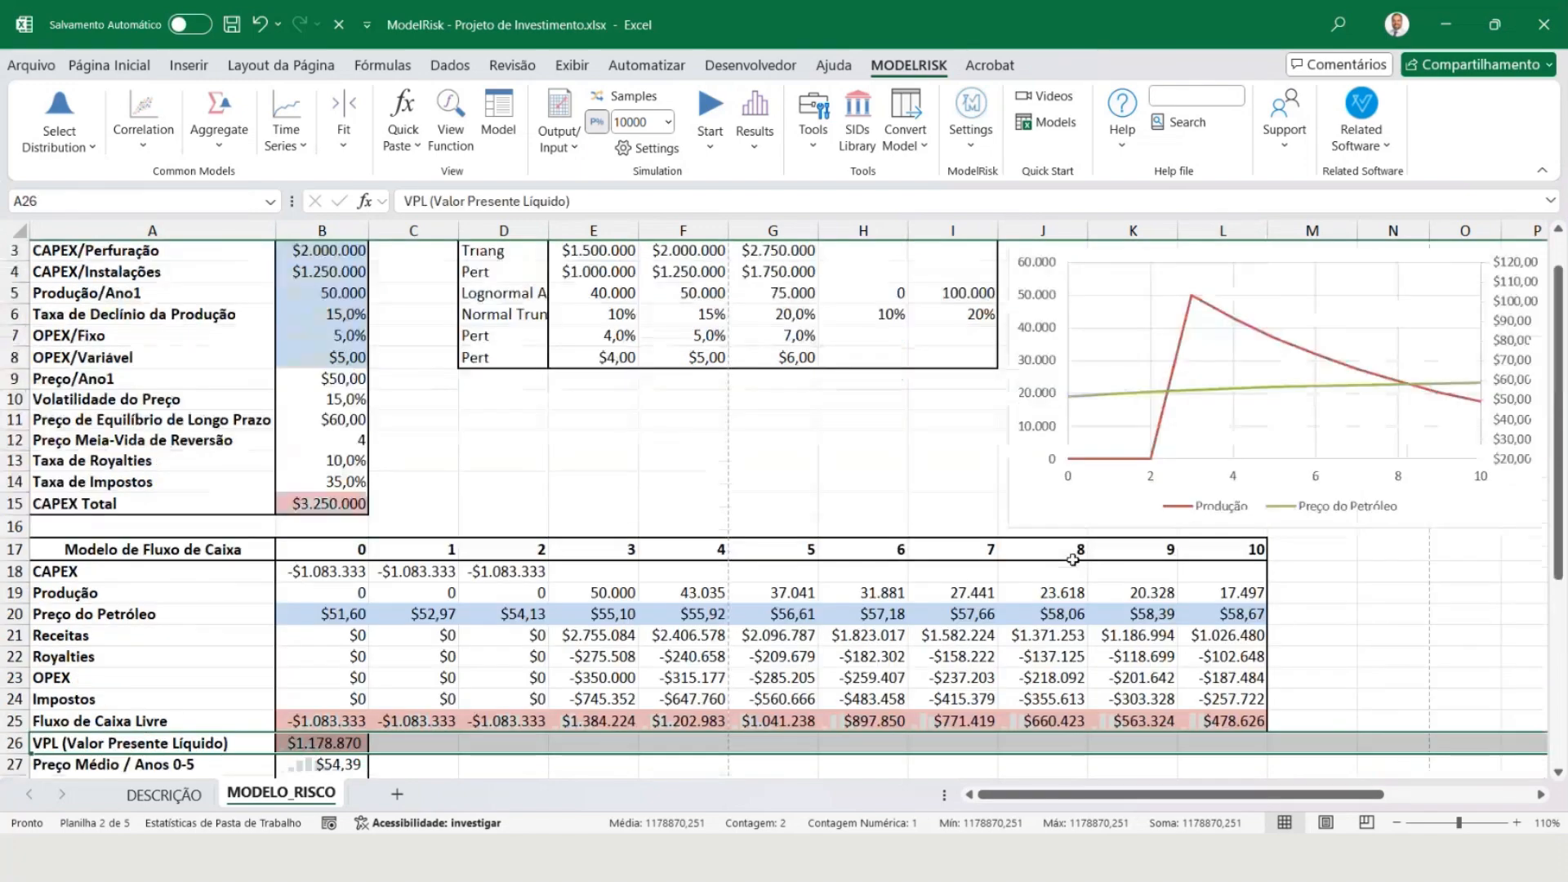
{"action": "scroll", "coordinate": [575, 546], "scroll_direction": "down", "scroll_amount": 7}
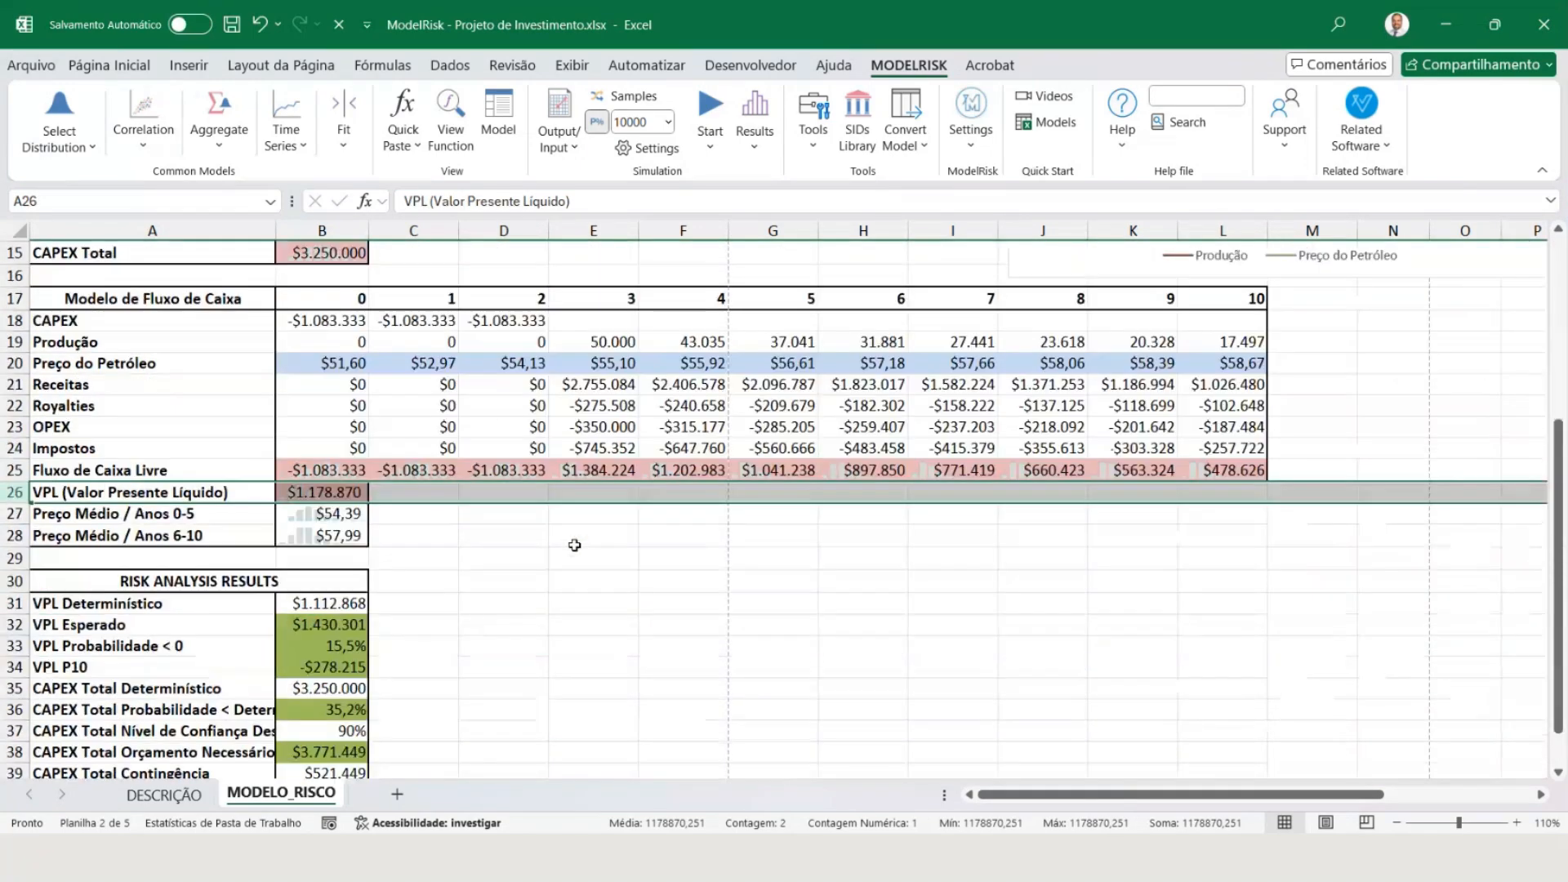
{"action": "left_click", "coordinate": [316, 482]}
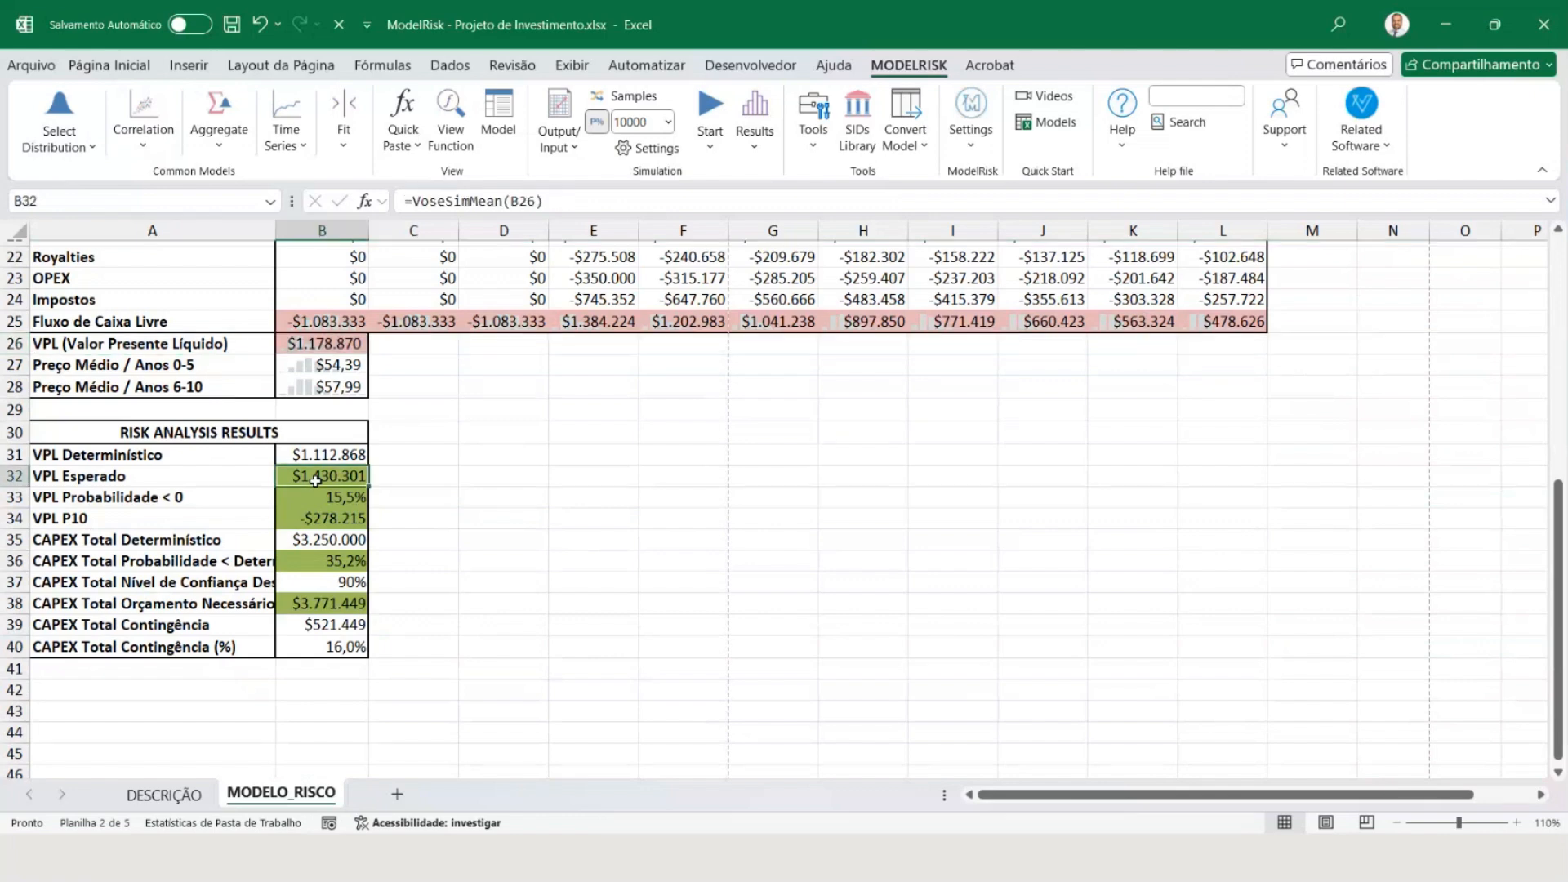
{"action": "left_click", "coordinate": [252, 478]}
{"action": "left_click_drag", "start_coordinate": [252, 477], "coordinate": [356, 668]}
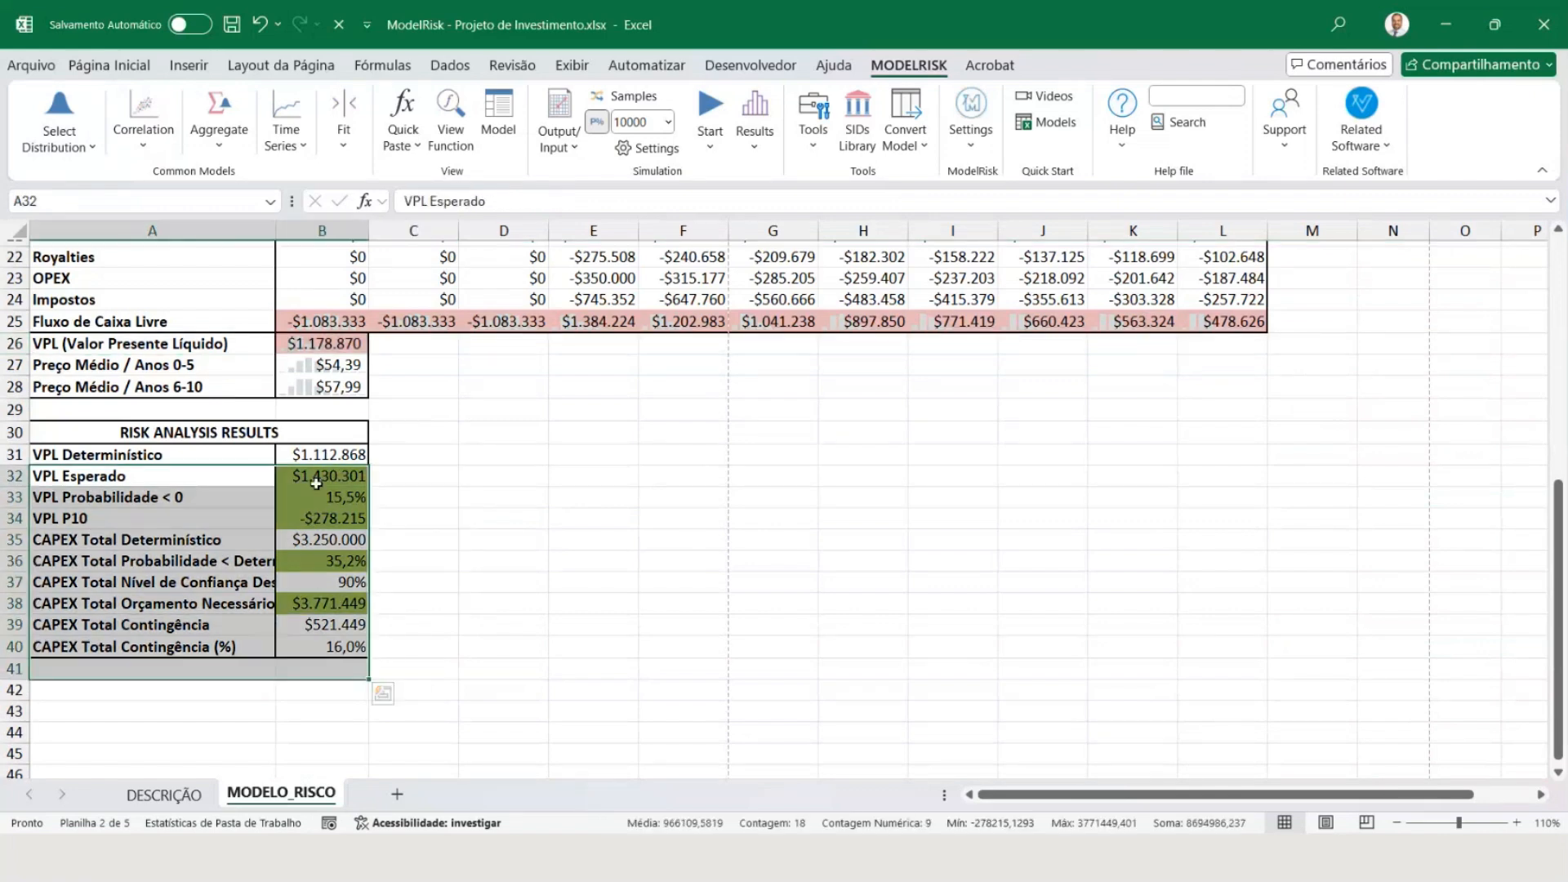
{"action": "left_click", "coordinate": [317, 484]}
{"action": "double_click", "coordinate": [317, 483]}
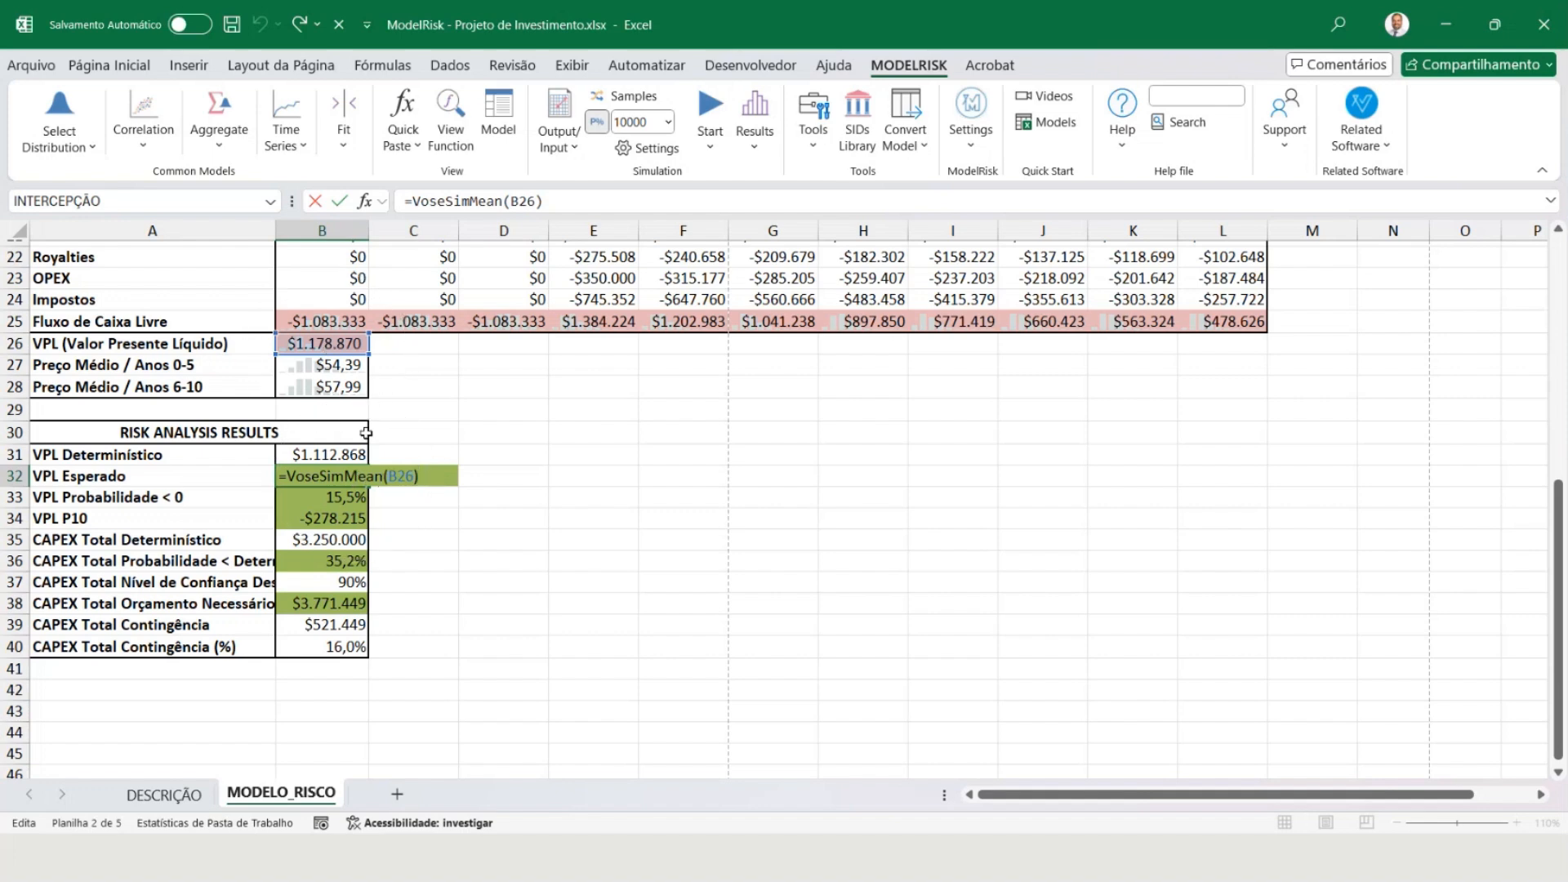
{"action": "key", "text": "ctrl+Return"}
Inspect the VPL Probabilidade < 0 formula in B33, checking its output cell and threshold arguments.
{"action": "left_click", "coordinate": [339, 496]}
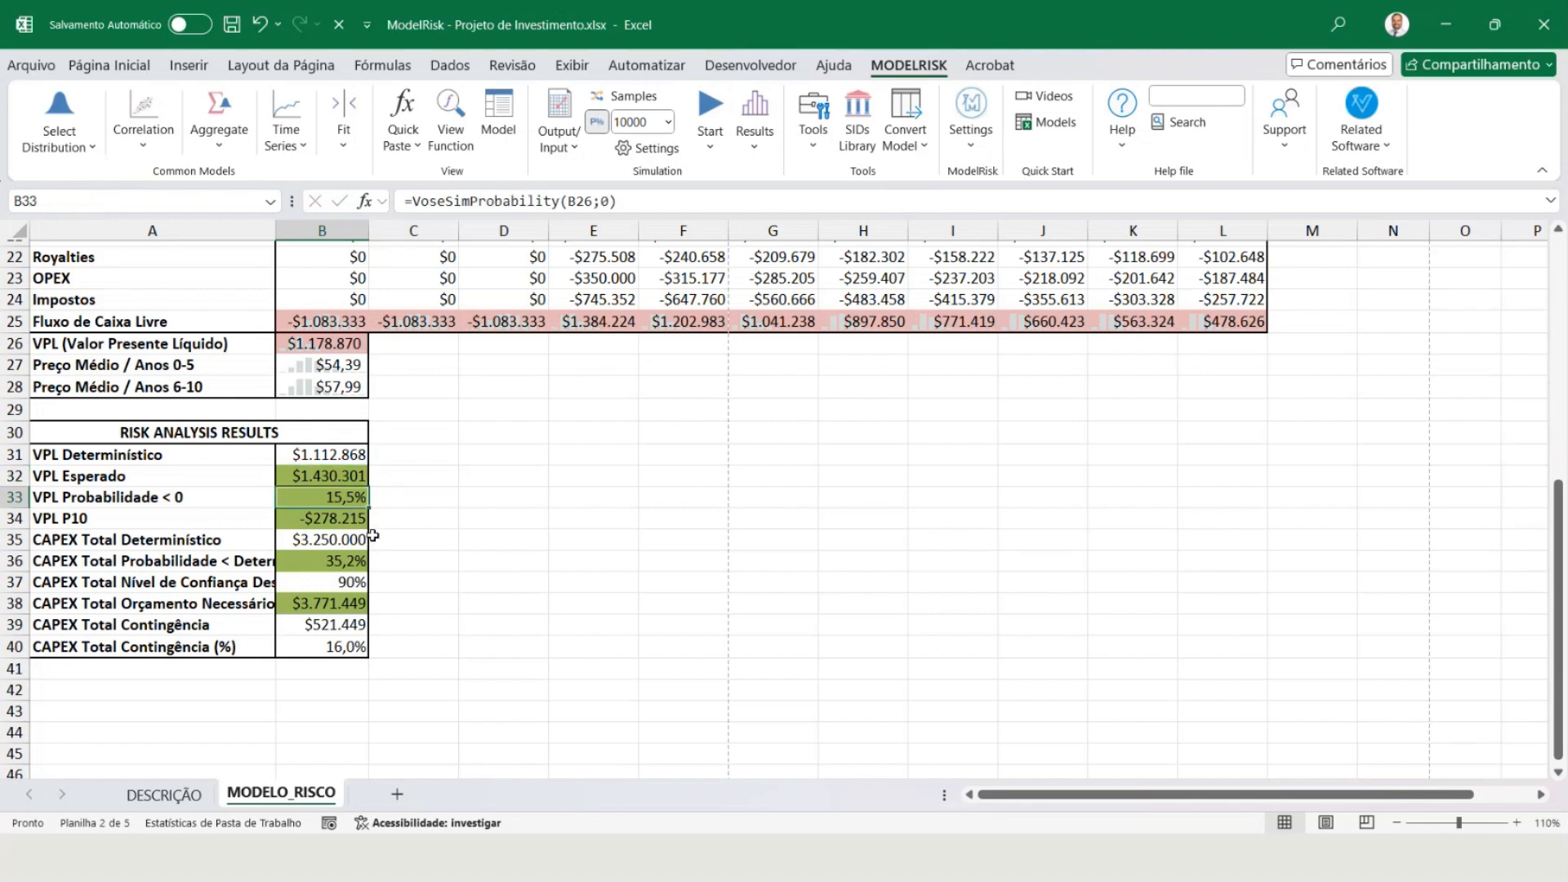
{"action": "key", "text": "F2"}
{"action": "double_click", "coordinate": [366, 496]}
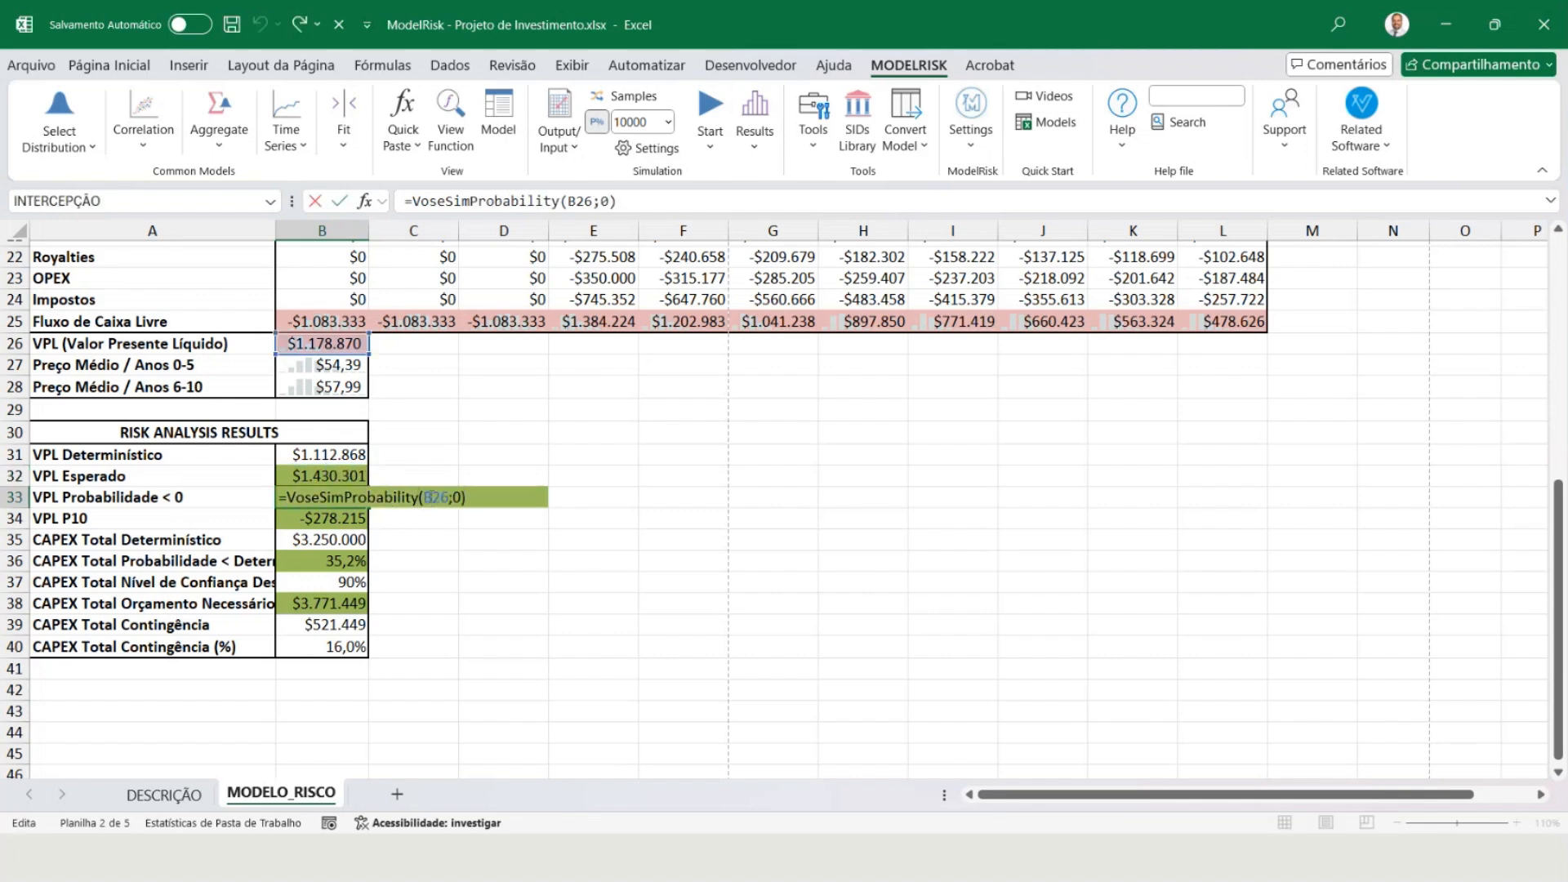
{"action": "double_click", "coordinate": [435, 497]}
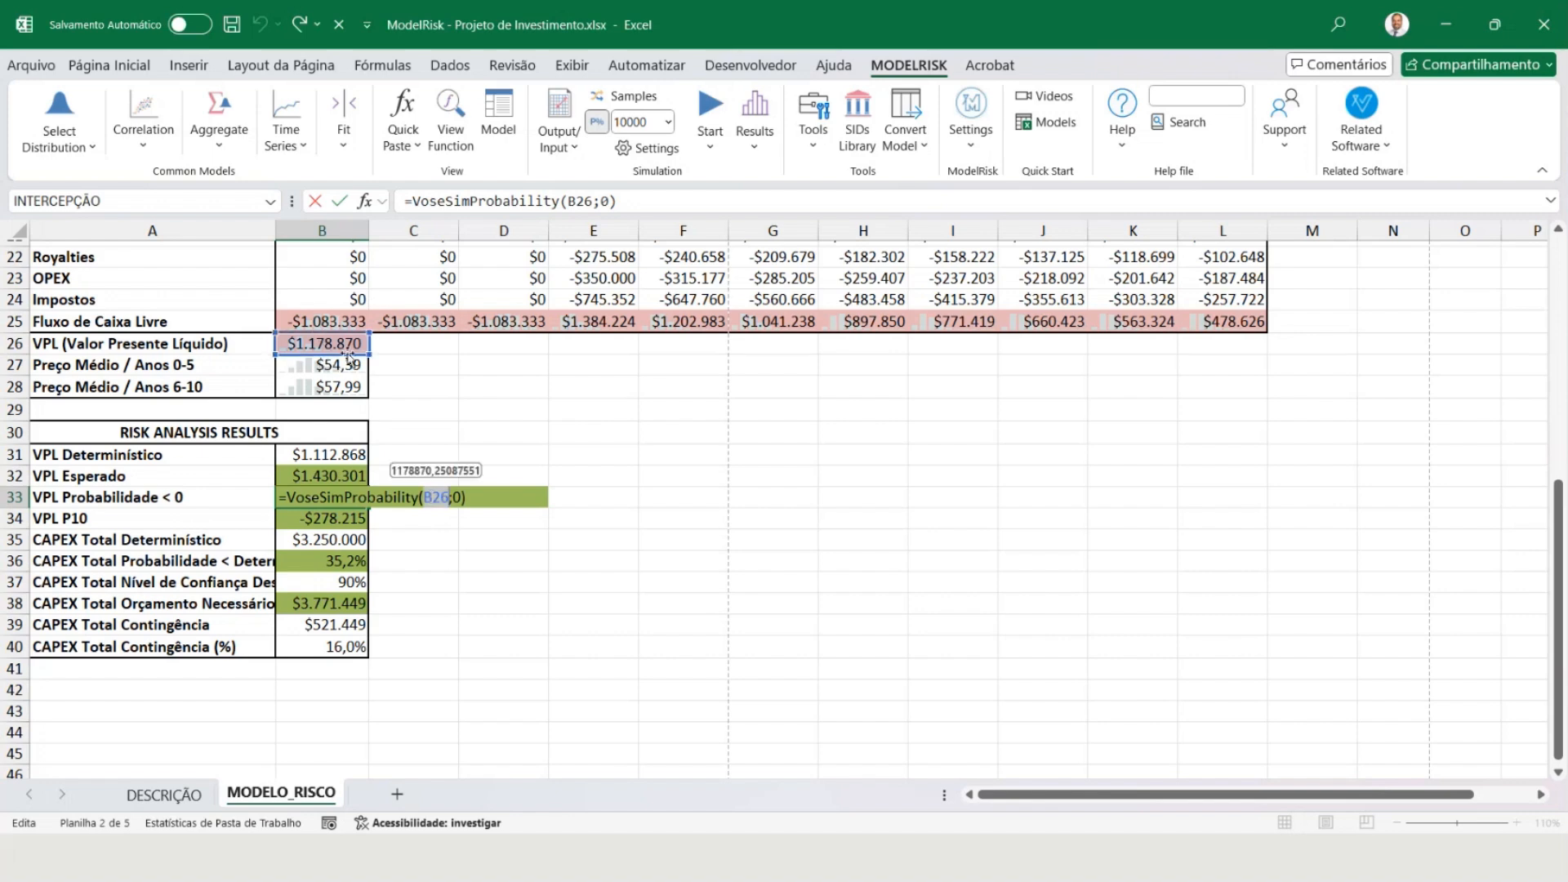
{"action": "double_click", "coordinate": [458, 497]}
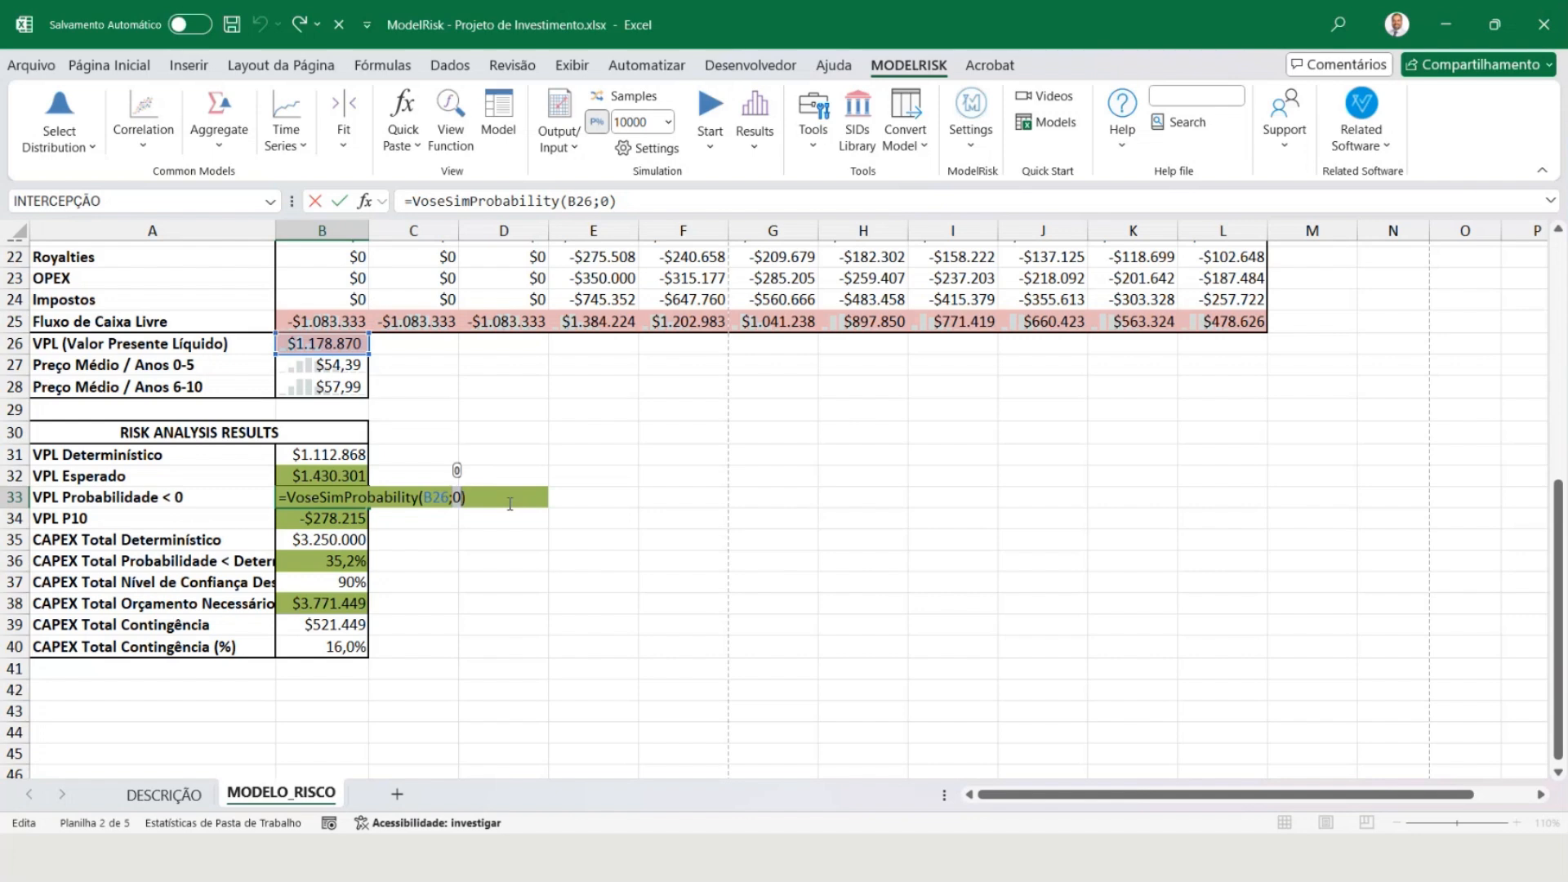
{"action": "key", "text": "Escape"}
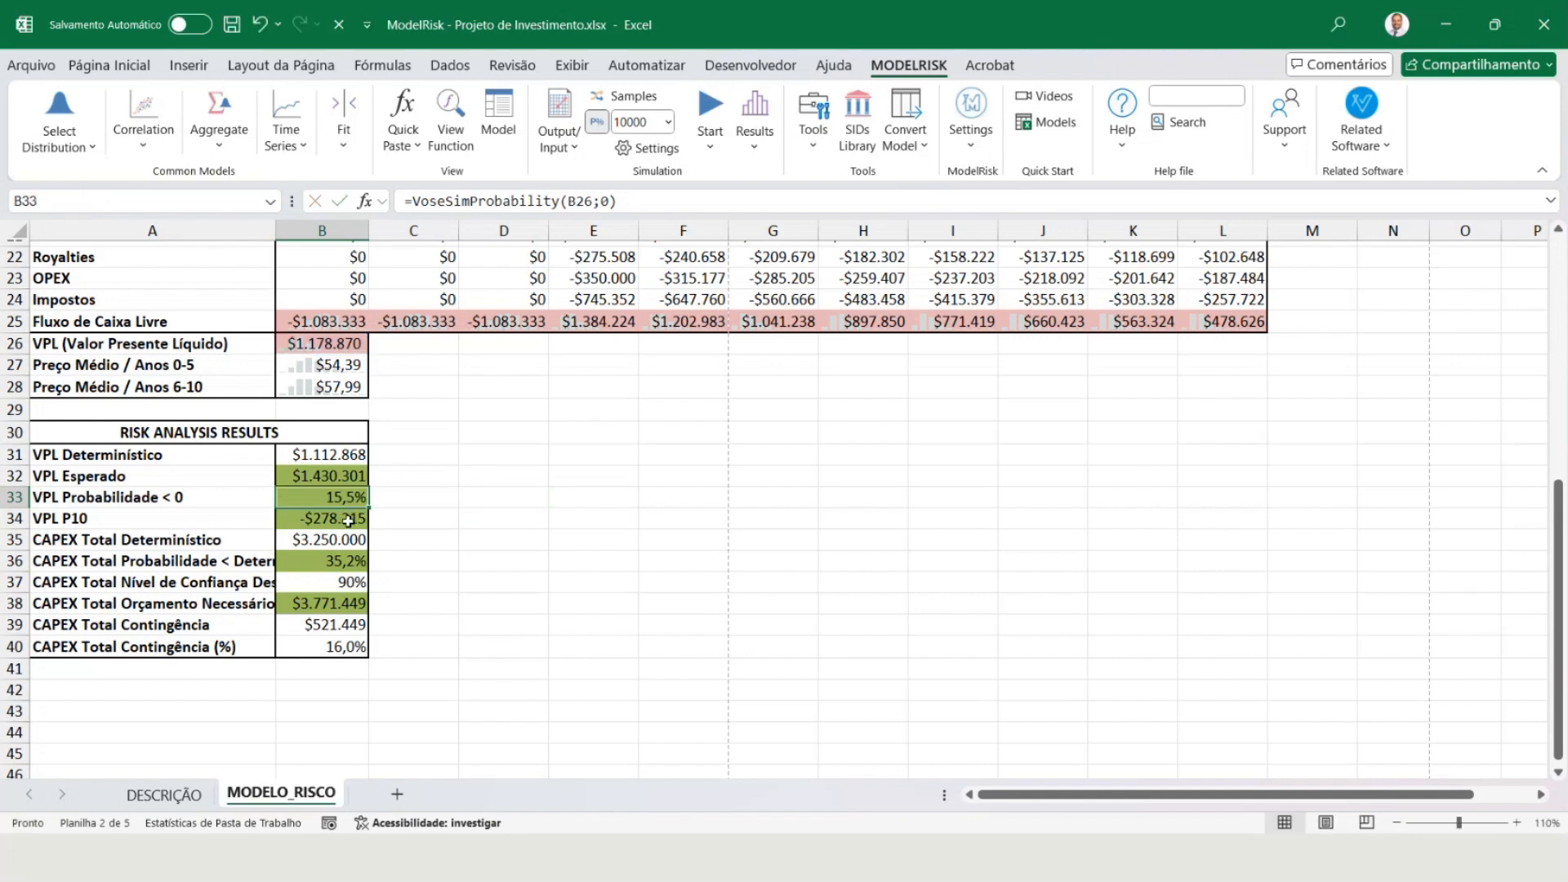
Inspect the VPL P10 percentile formula in B34 and its arguments, and highlight row 34.
{"action": "left_click", "coordinate": [348, 520]}
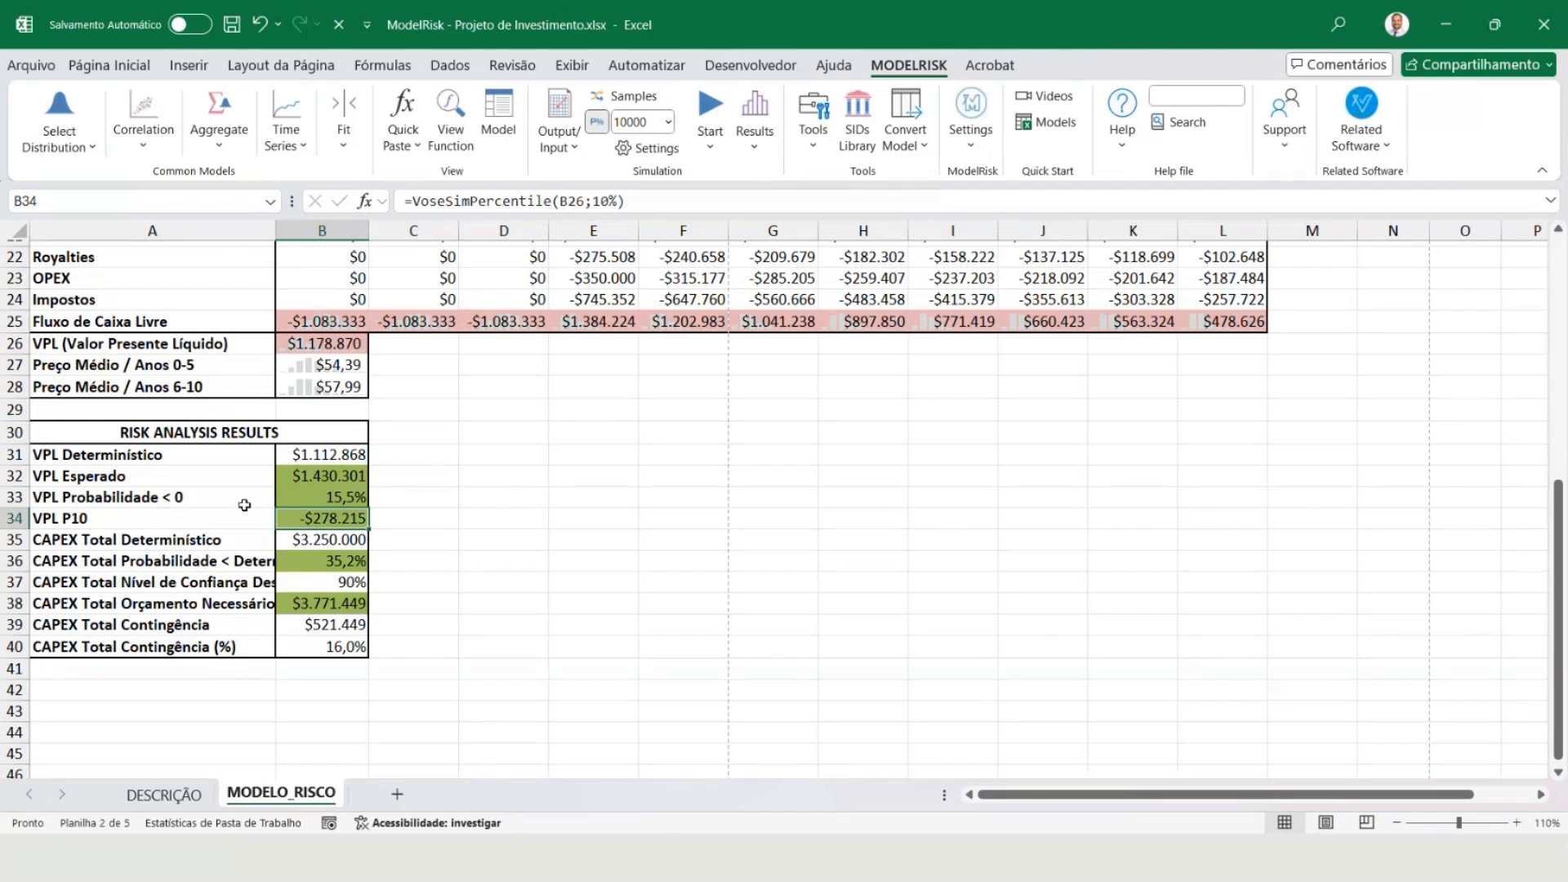
{"action": "key", "text": "F2"}
{"action": "key", "text": "Escape"}
{"action": "key", "text": "F2"}
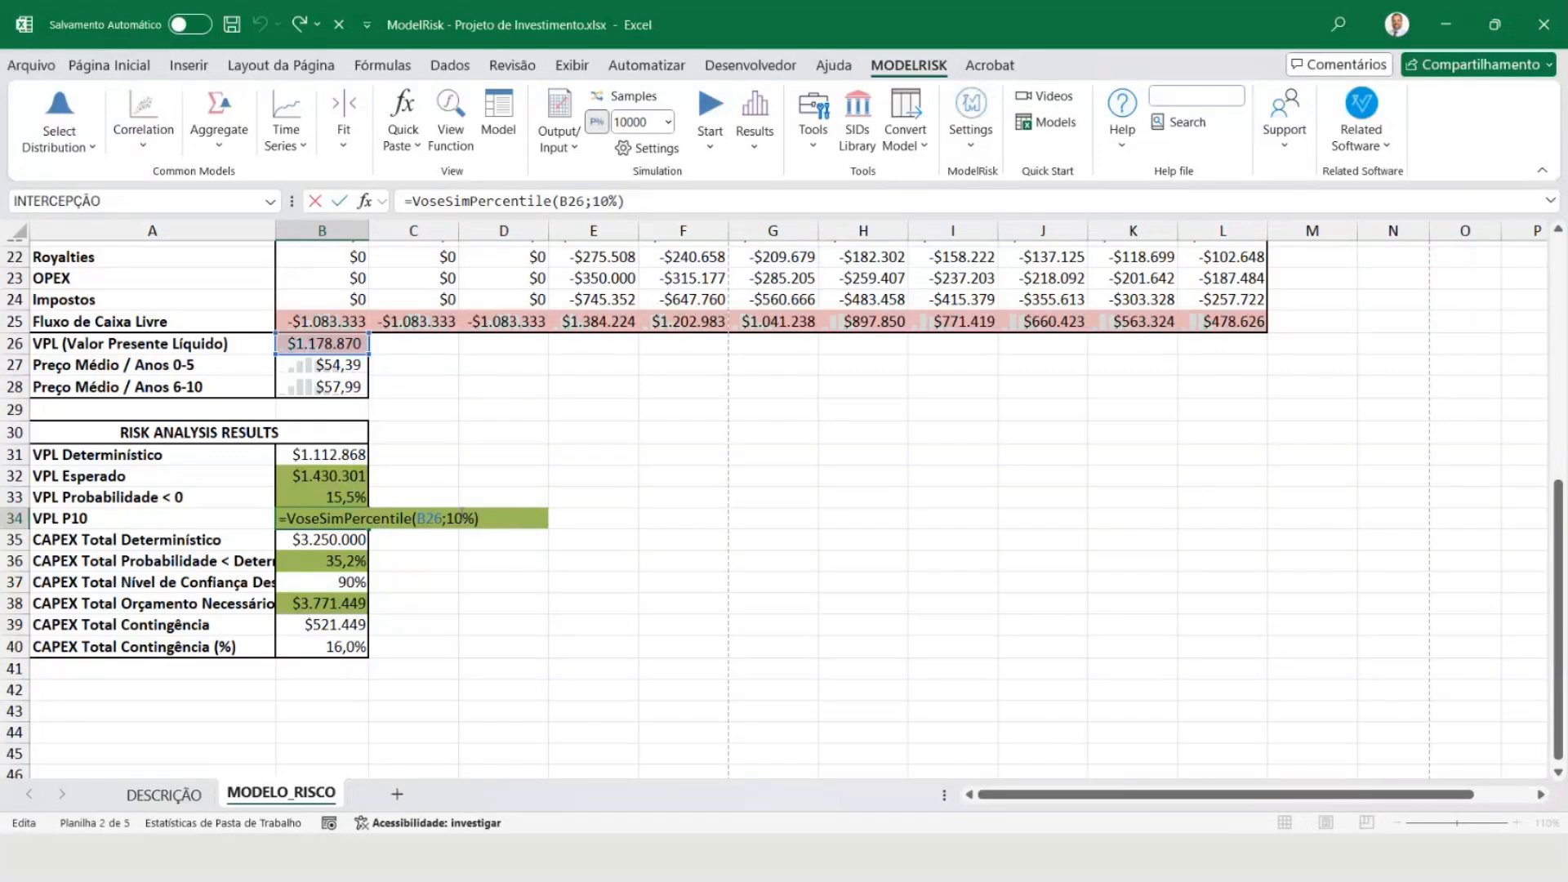
{"action": "left_click_drag", "start_coordinate": [429, 525], "coordinate": [496, 521]}
{"action": "key", "text": "Escape"}
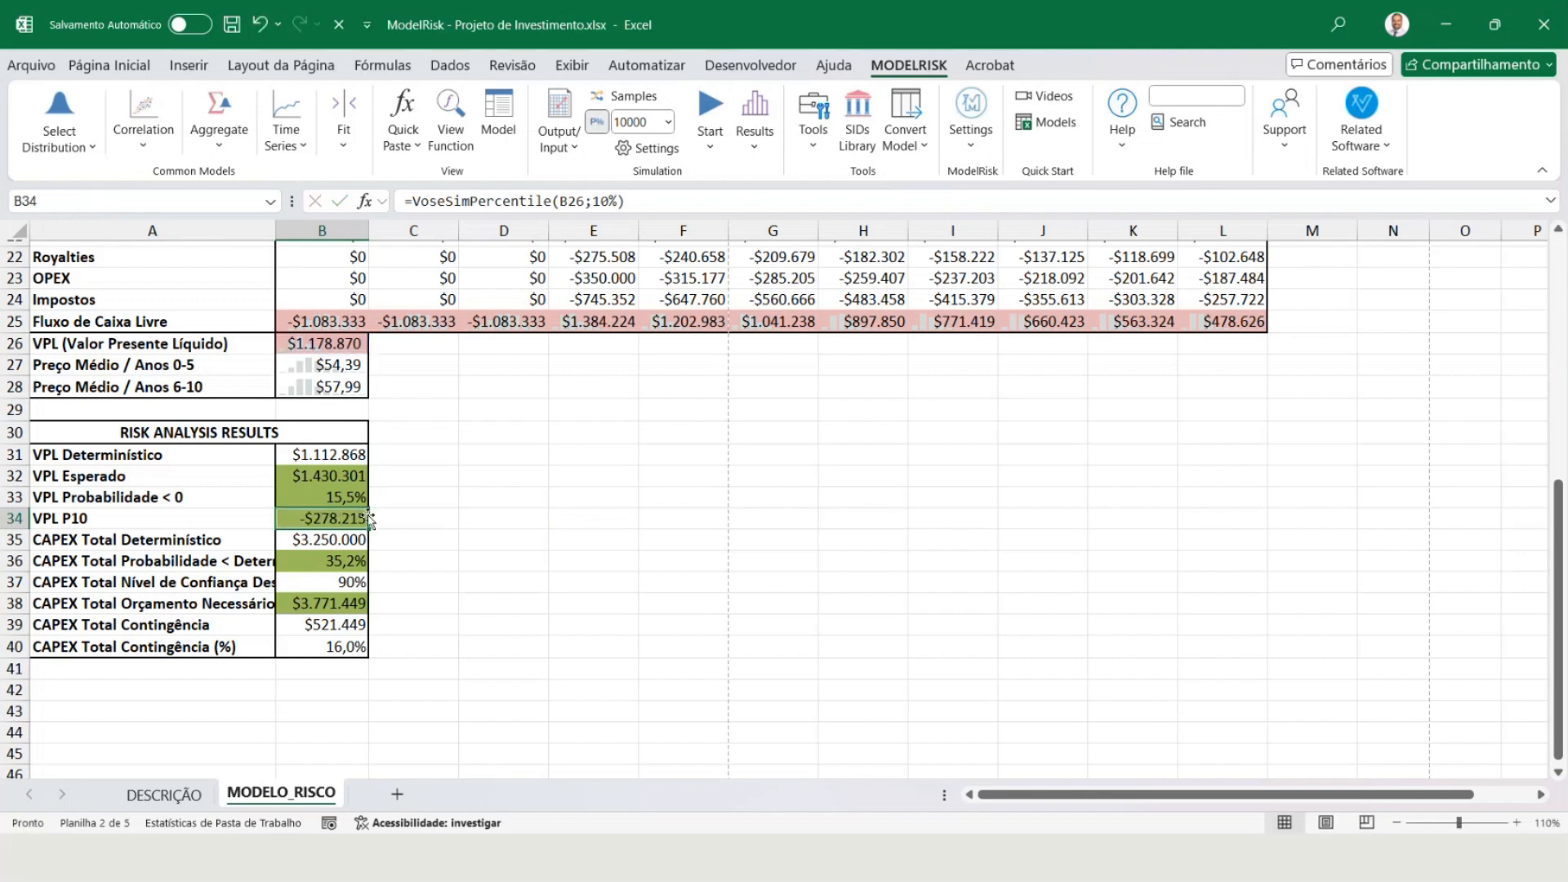
{"action": "key", "text": "ctrl"}
{"action": "key", "text": "ctrl"}
{"action": "key", "text": "ctrl"}
{"action": "left_click", "coordinate": [15, 518]}
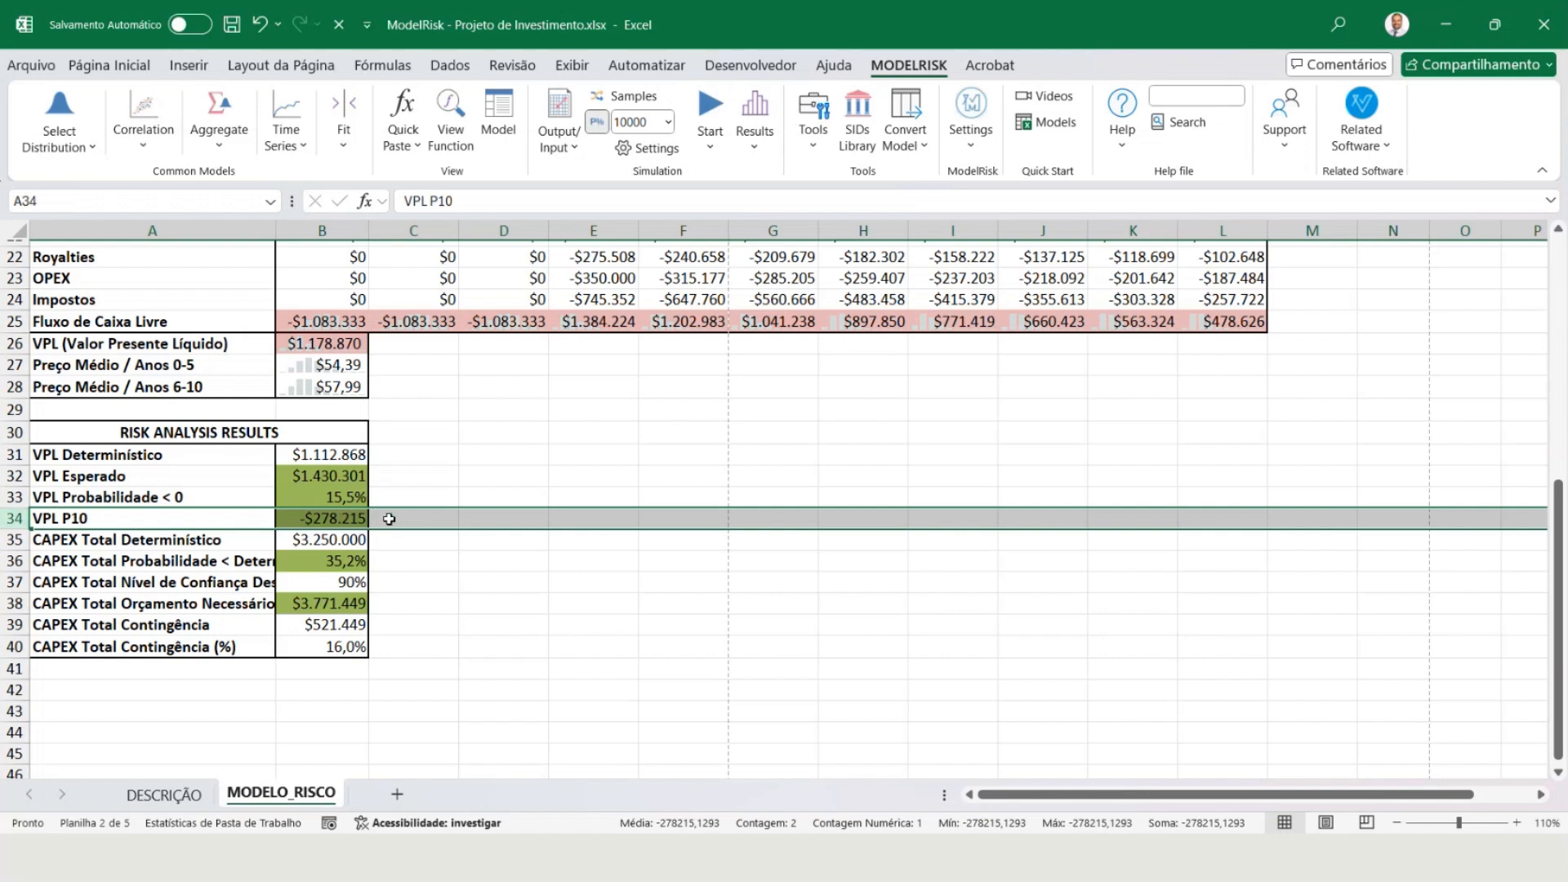
Compare the VPL output formula in B26 with the risk result cells B32:B40.
{"action": "left_click", "coordinate": [300, 343]}
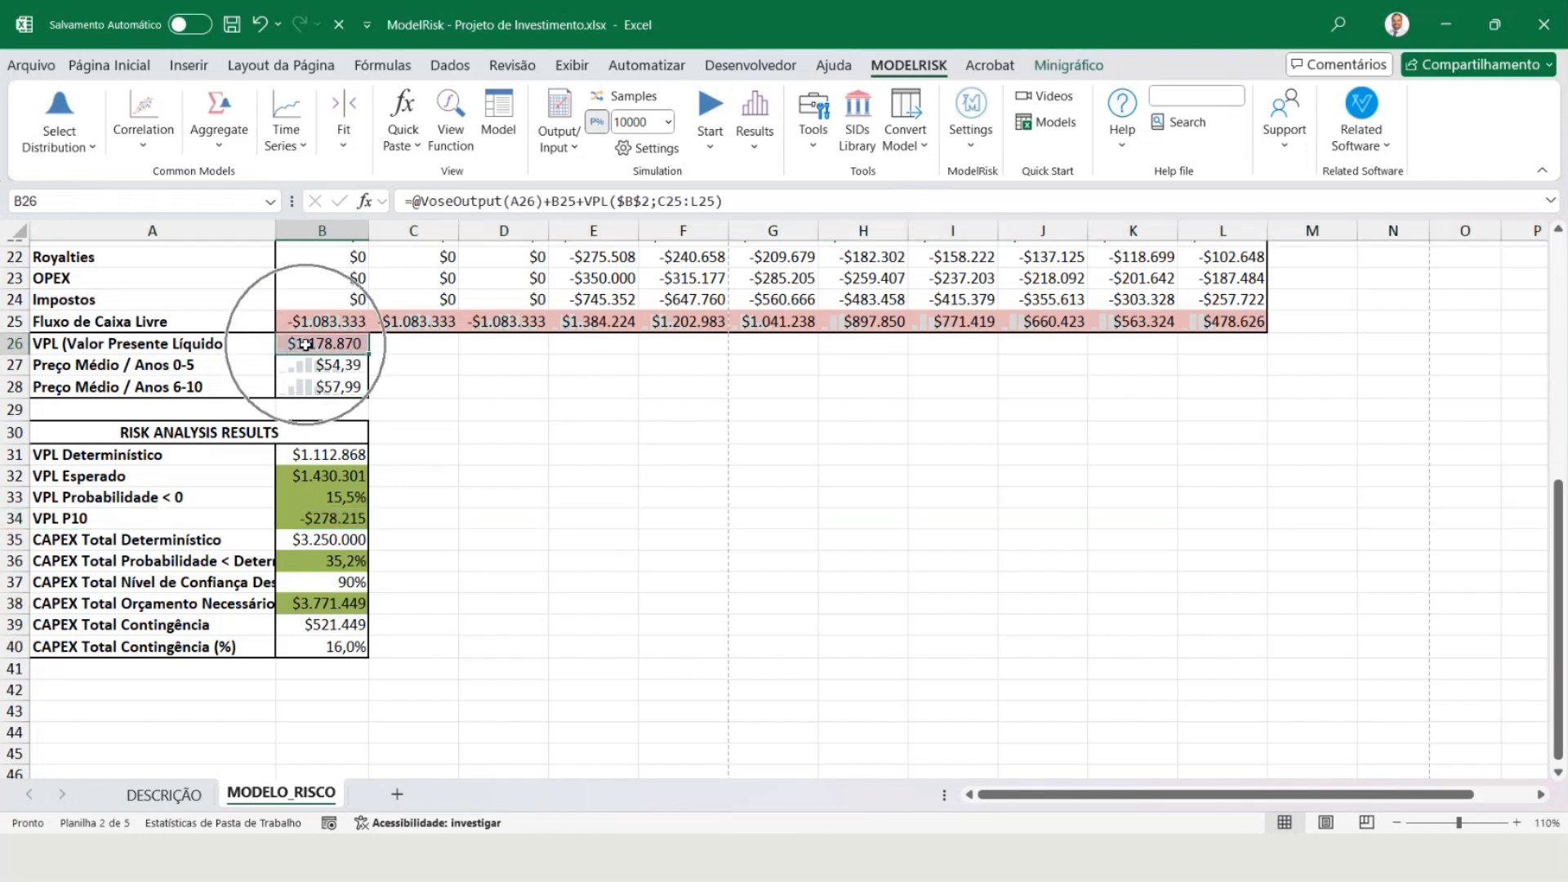
{"action": "left_click_drag", "start_coordinate": [321, 469], "coordinate": [323, 647]}
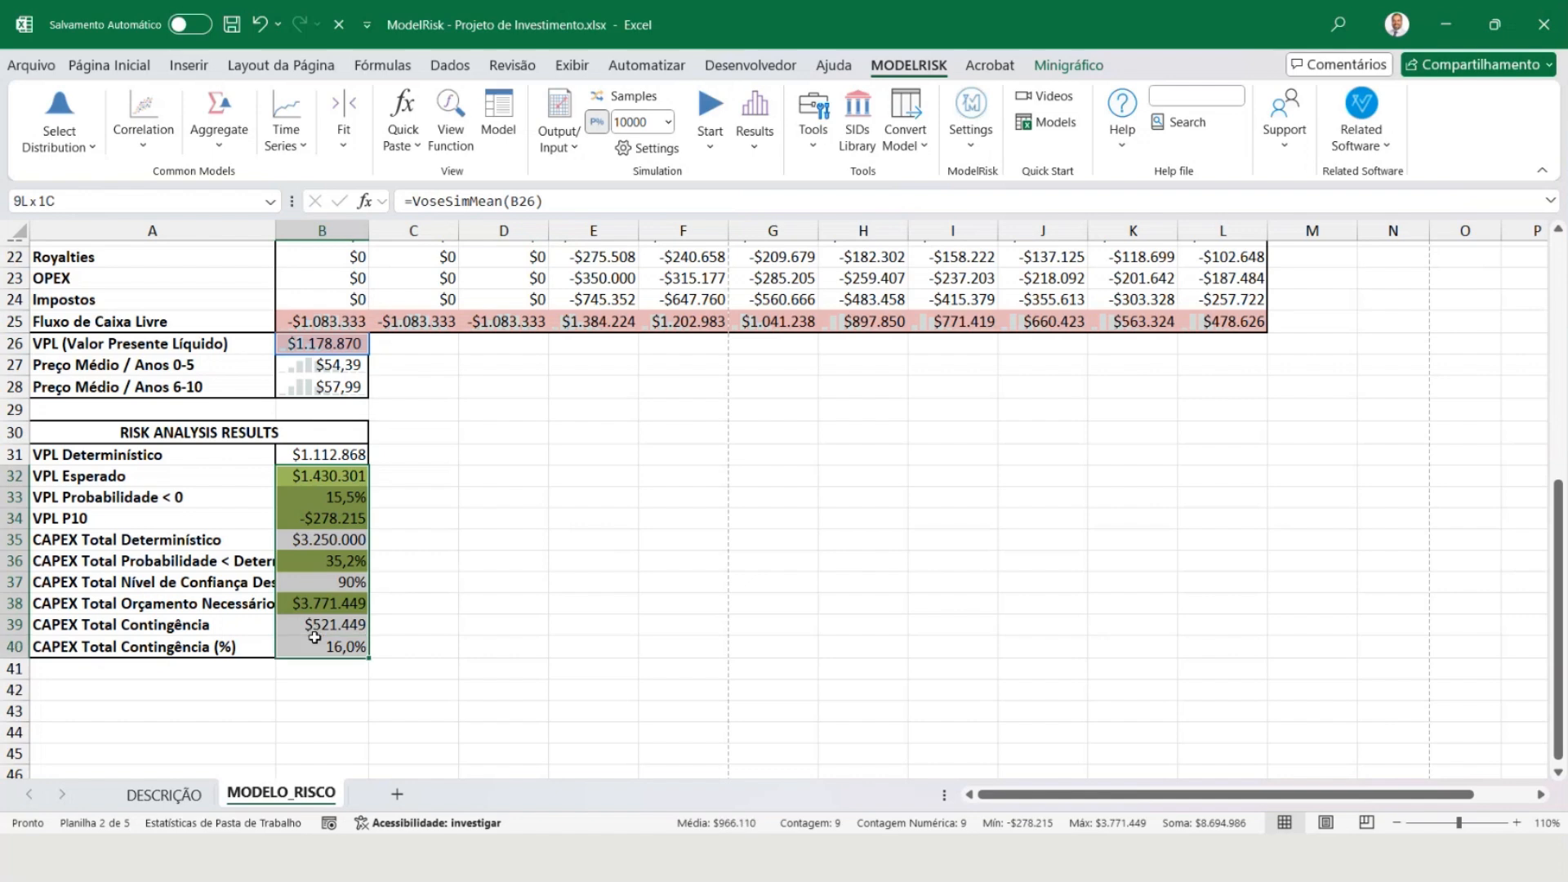
{"action": "left_click", "coordinate": [401, 616]}
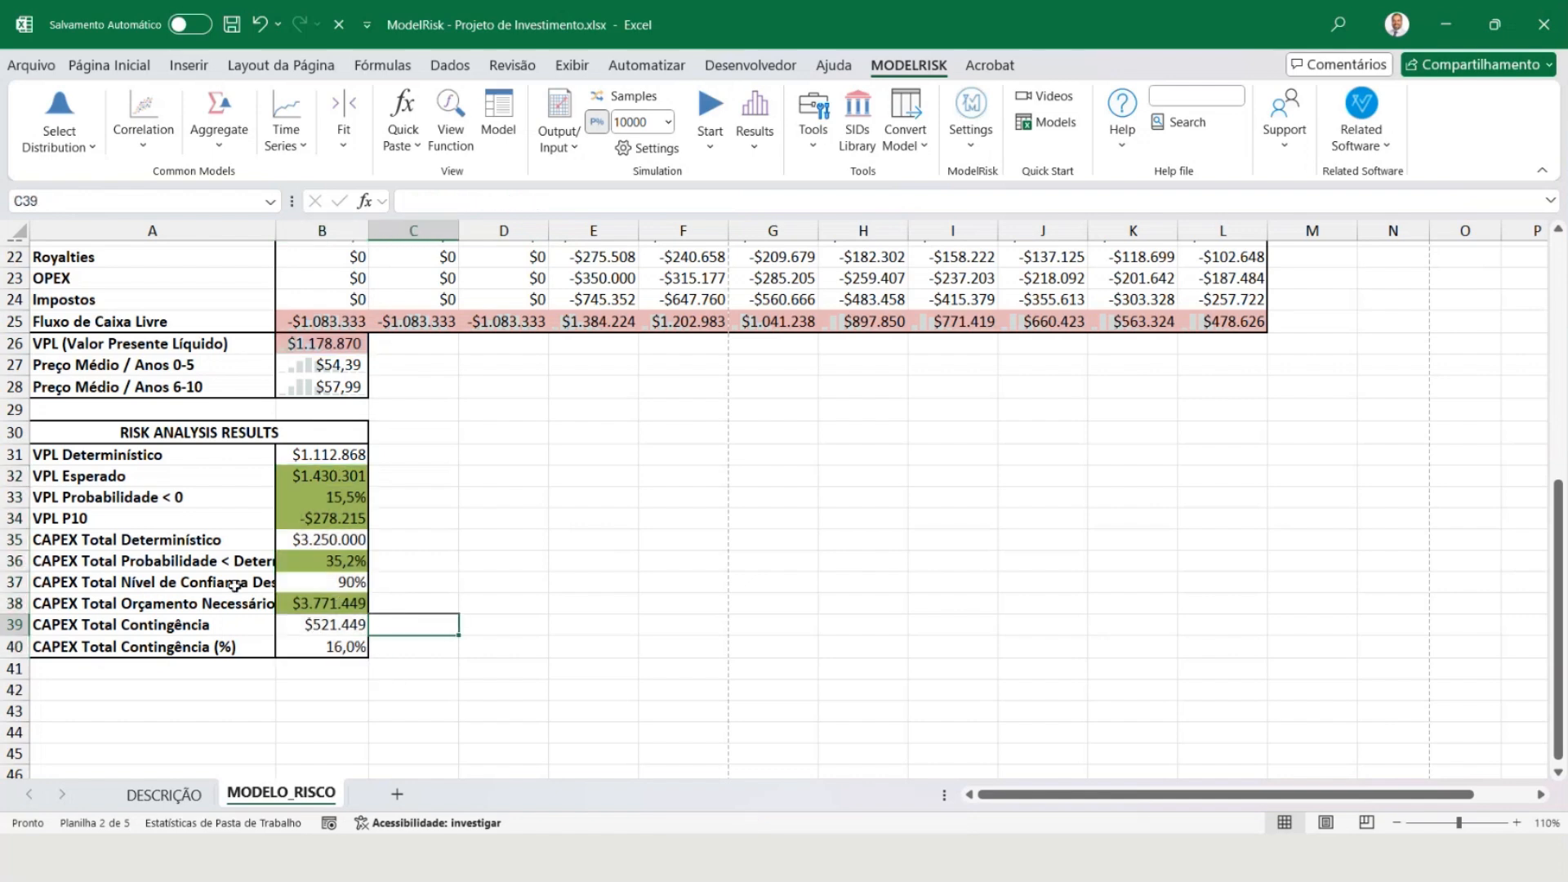
Highlight the CAPEX Total results in A35:B40, including the confidence level, required budget and deterministic value rows.
{"action": "left_click_drag", "start_coordinate": [92, 543], "coordinate": [342, 649]}
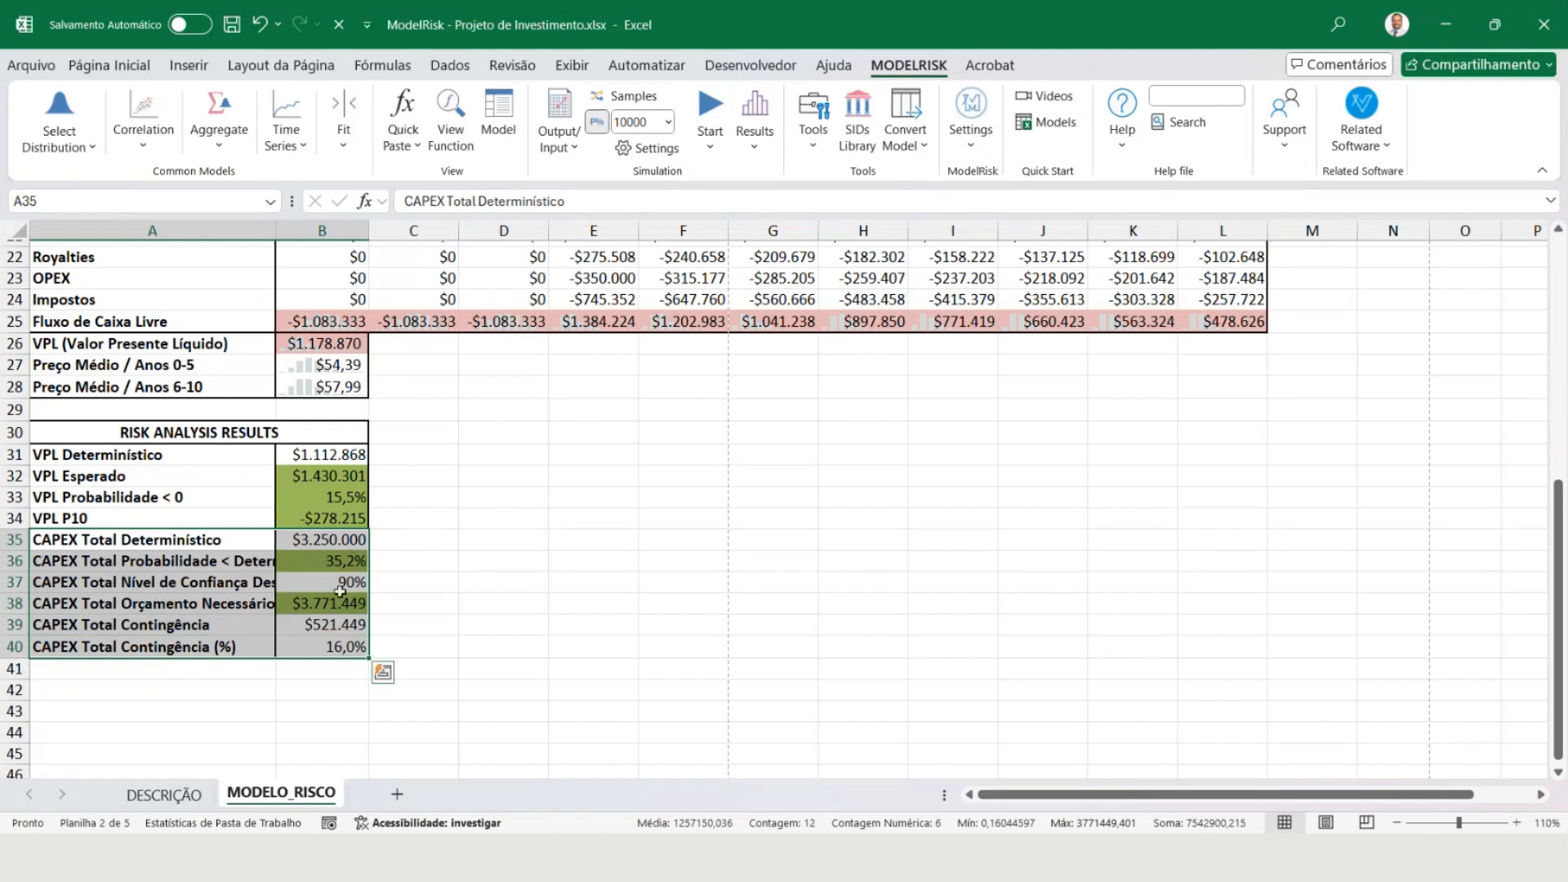
{"action": "left_click", "coordinate": [65, 602]}
{"action": "key", "text": "shift+space"}
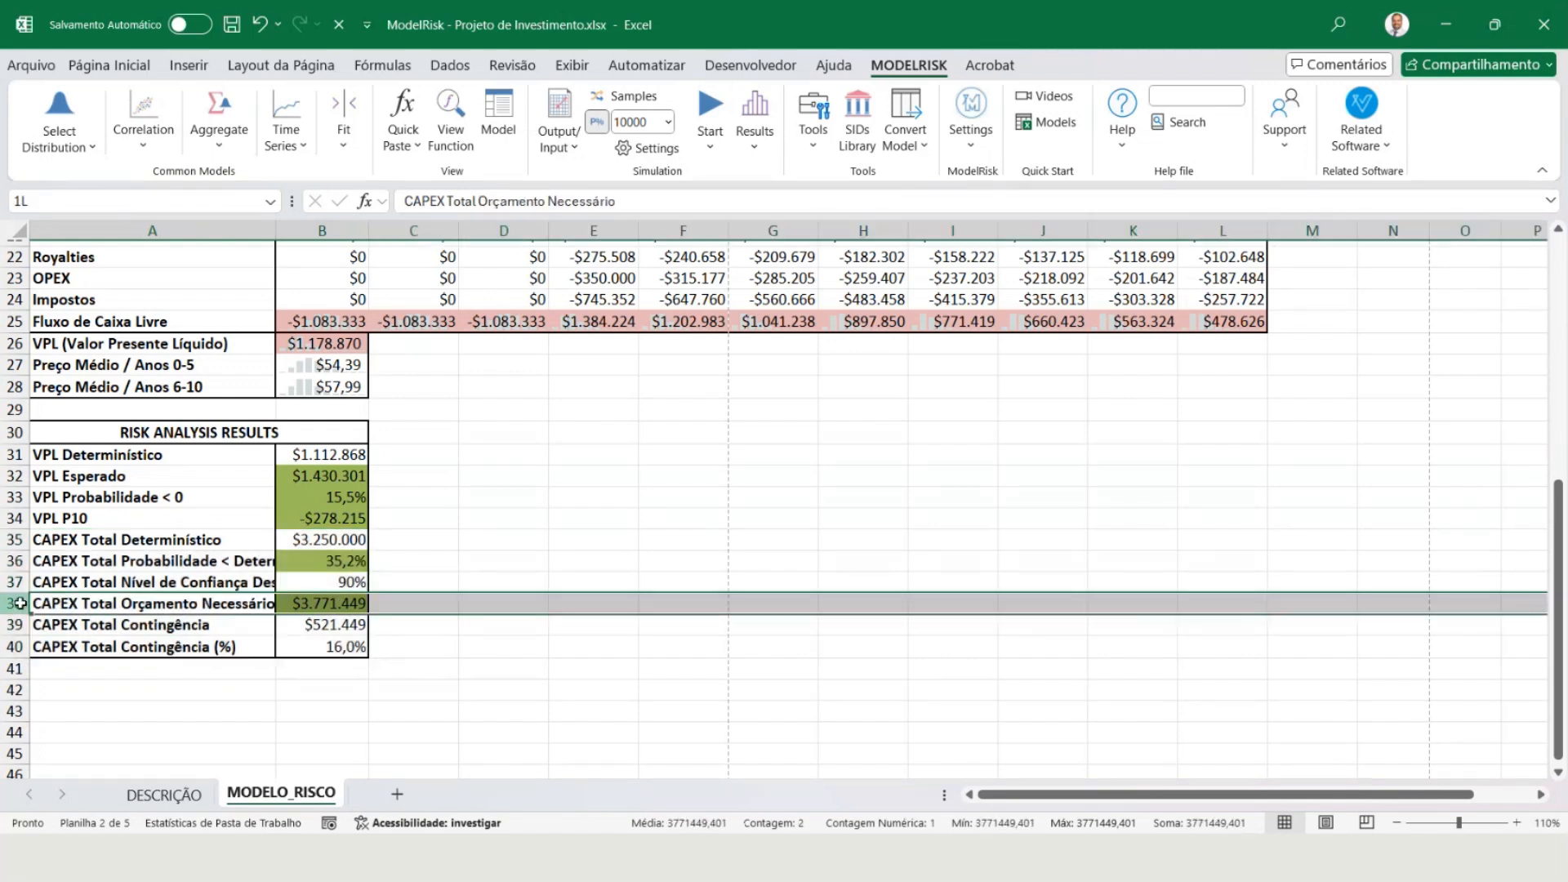
{"action": "key", "text": "shift+Up"}
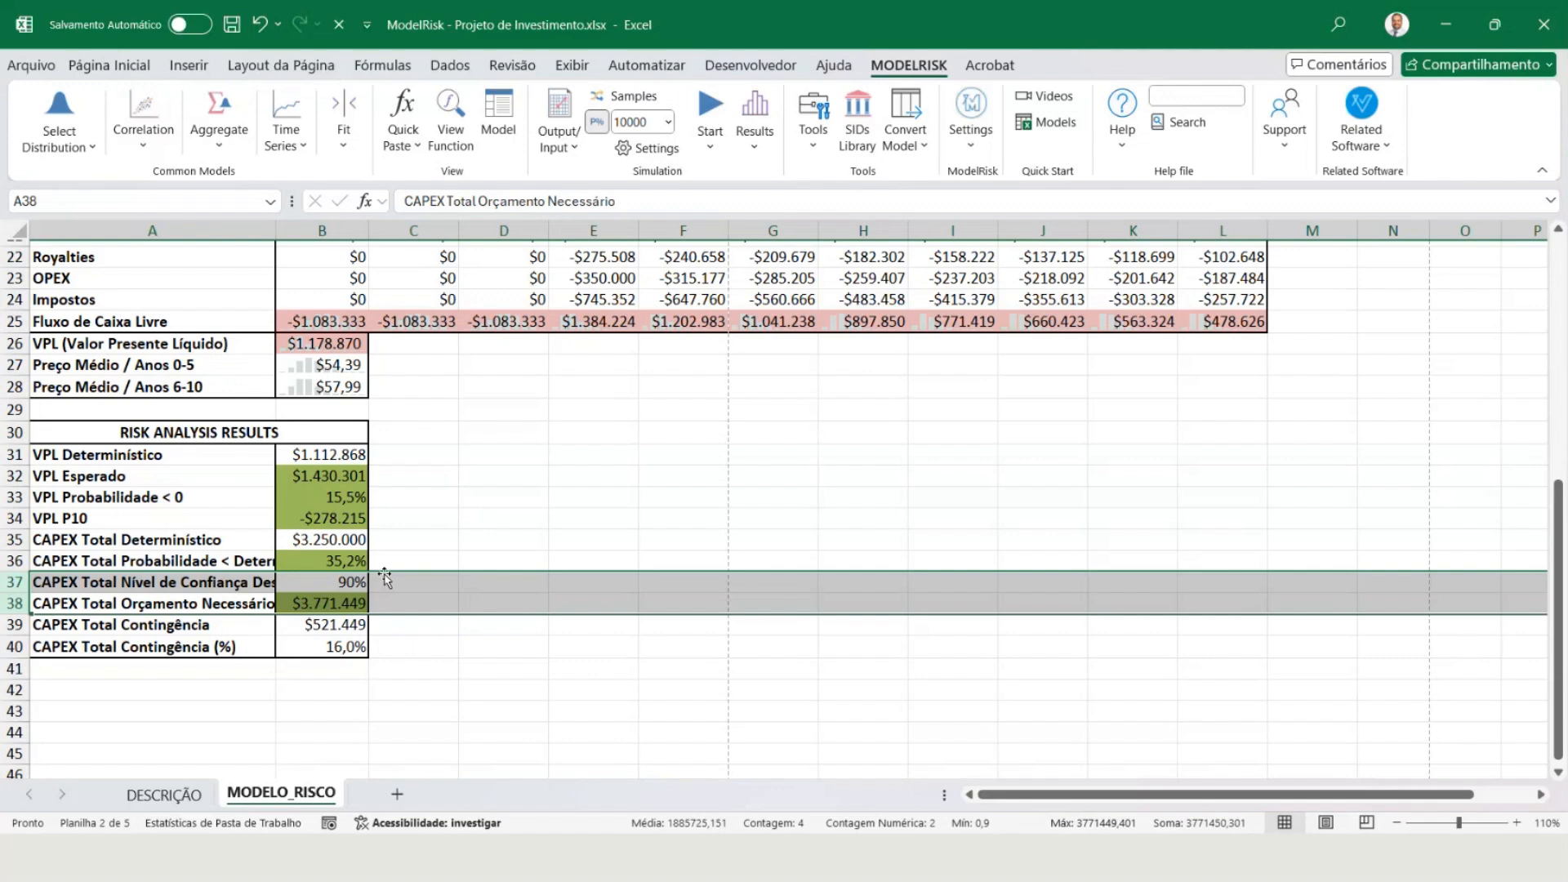
{"action": "left_click", "coordinate": [50, 545]}
{"action": "key", "text": "shift+space"}
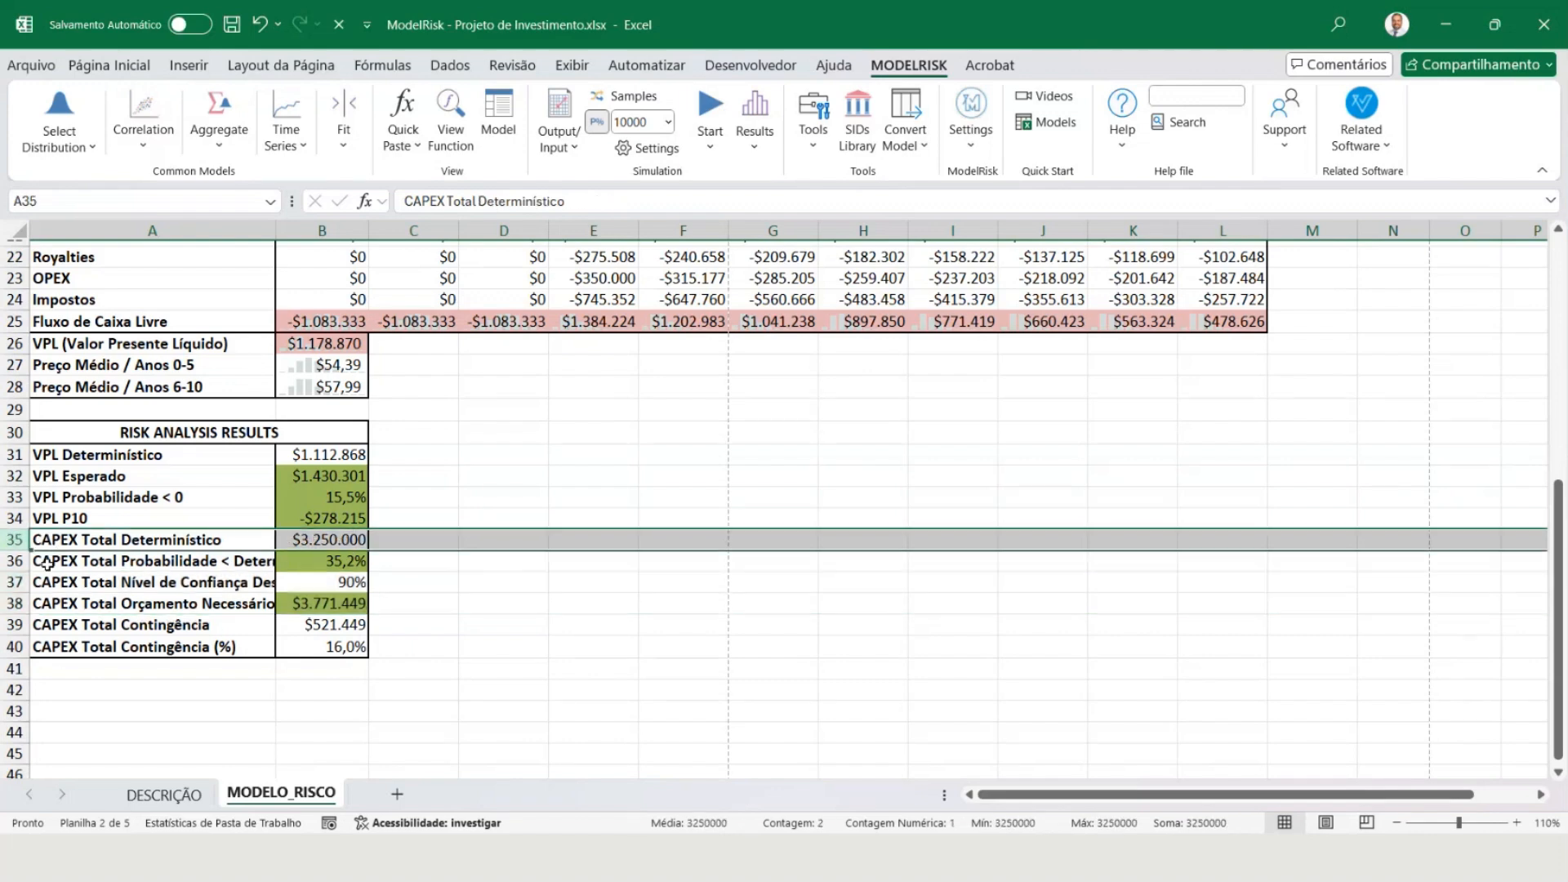
Highlight the CAPEX Total rows 35 to 40 in turn, covering the probability, confidence level, required budget and contingency results.
{"action": "left_click", "coordinate": [14, 560]}
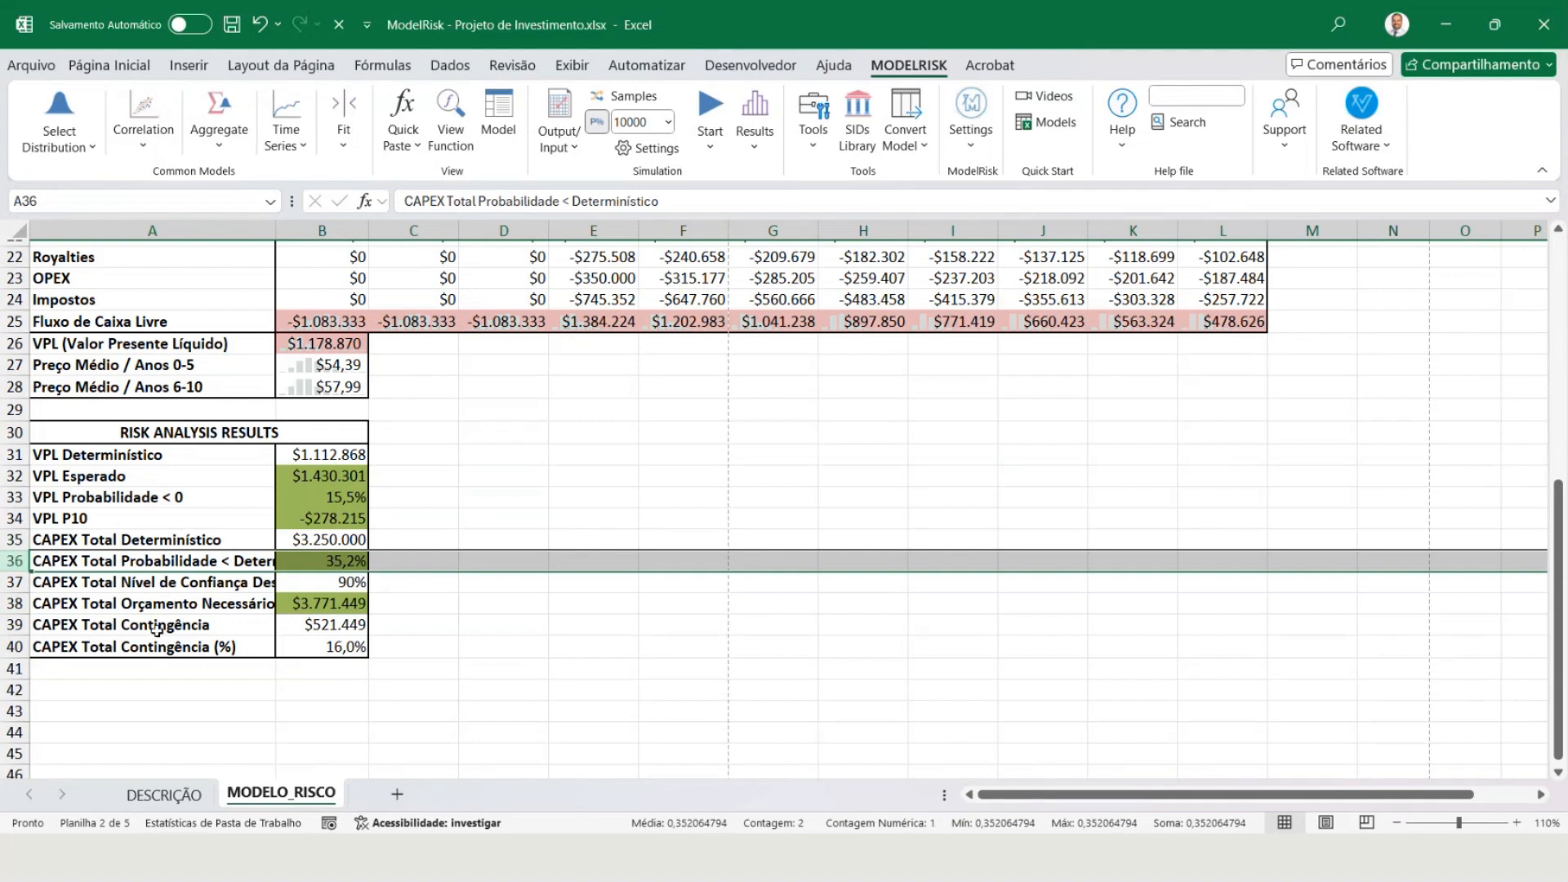
{"action": "left_click_drag", "start_coordinate": [14, 582], "coordinate": [15, 603]}
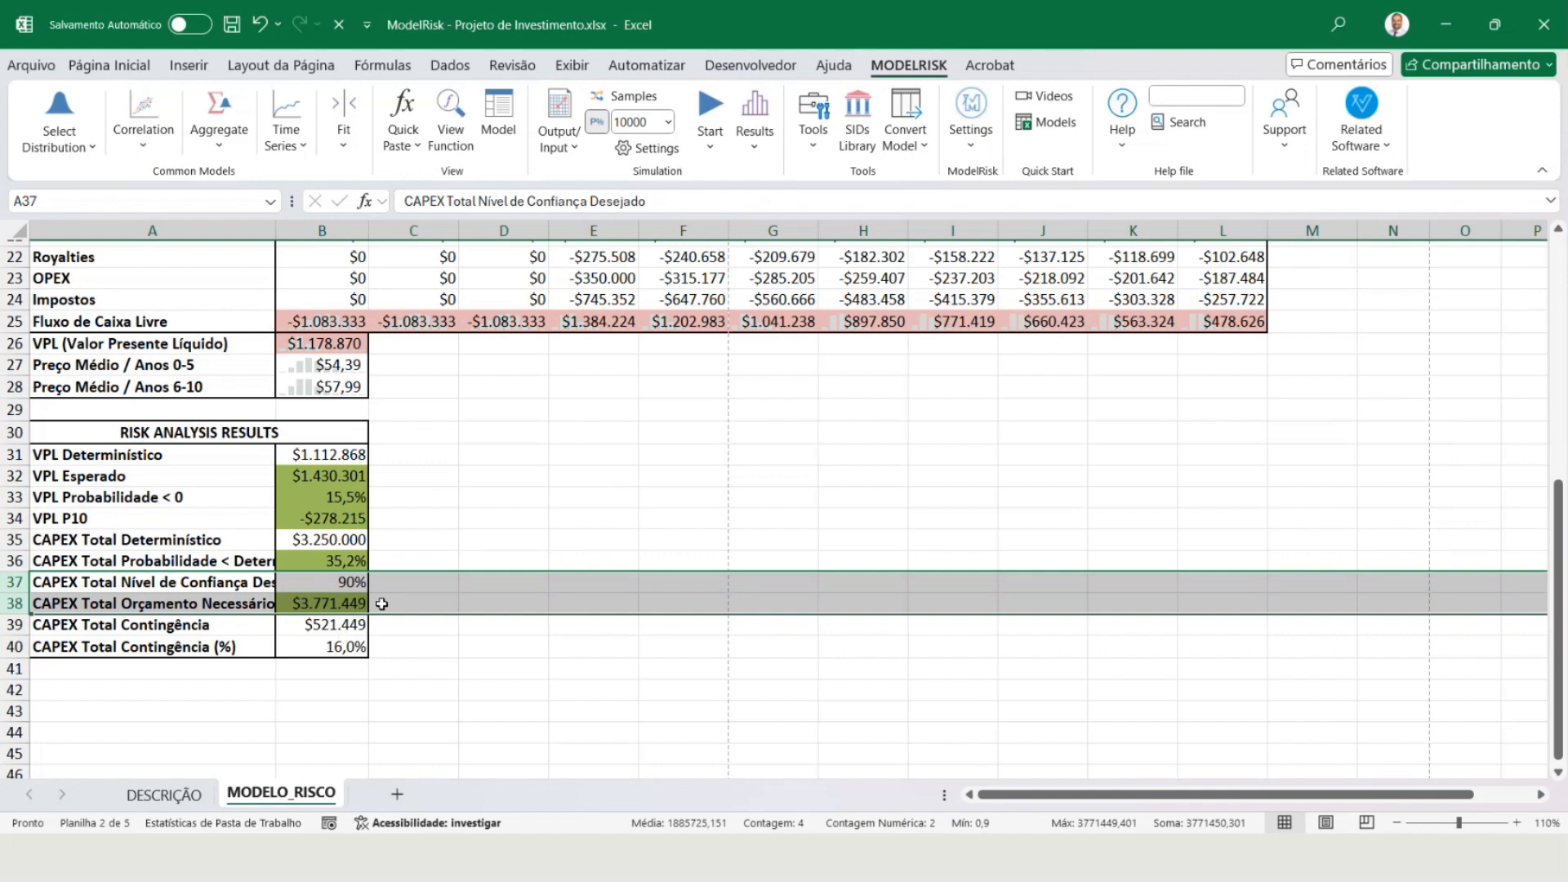
{"action": "left_click", "coordinate": [381, 603]}
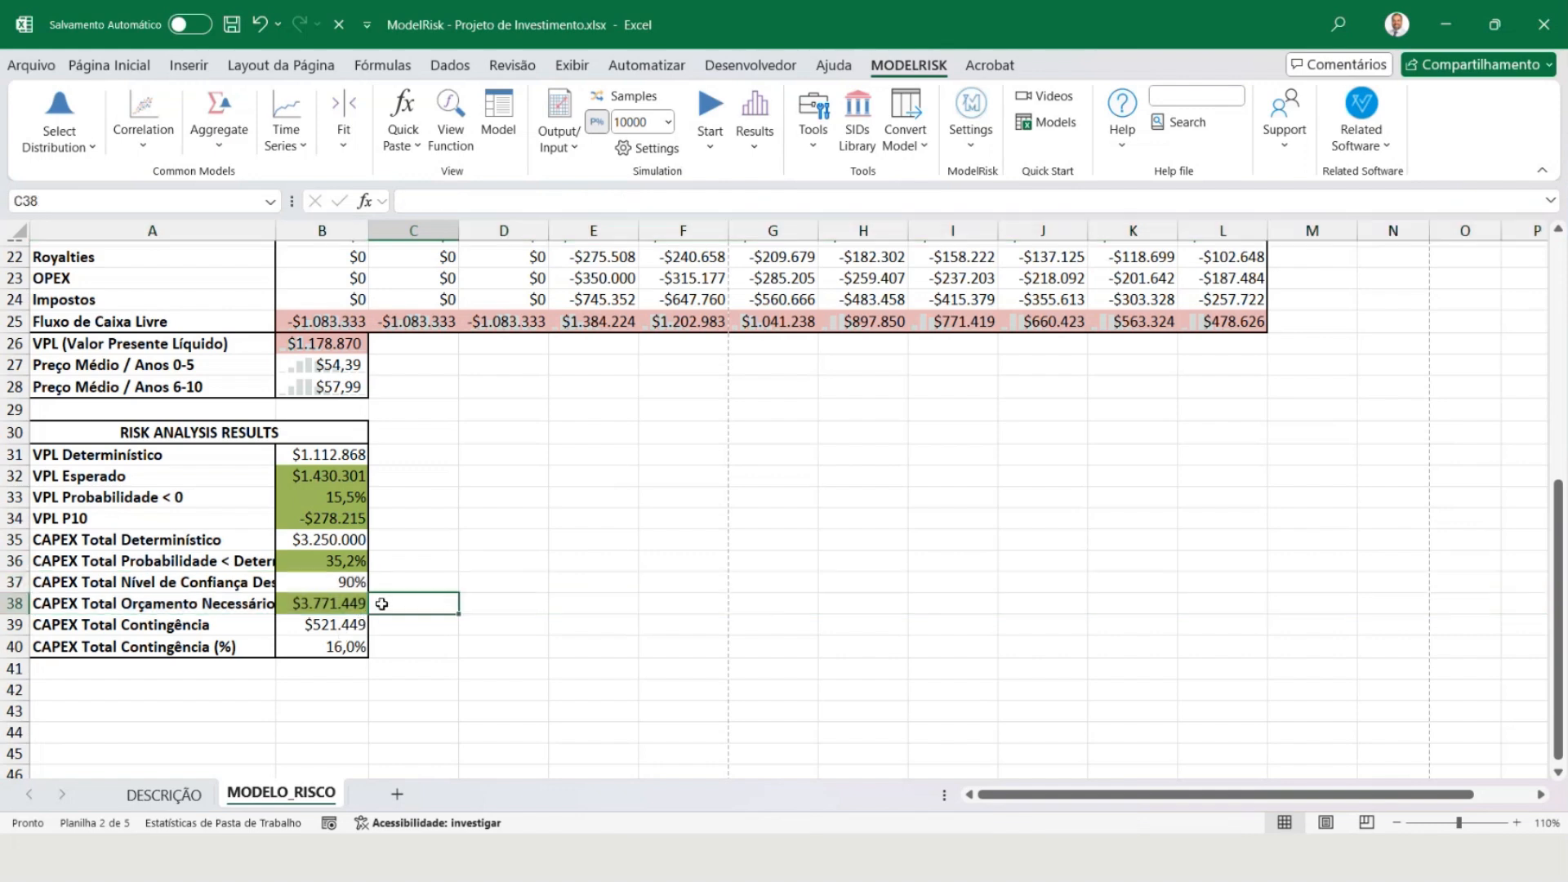
{"action": "left_click", "coordinate": [11, 603]}
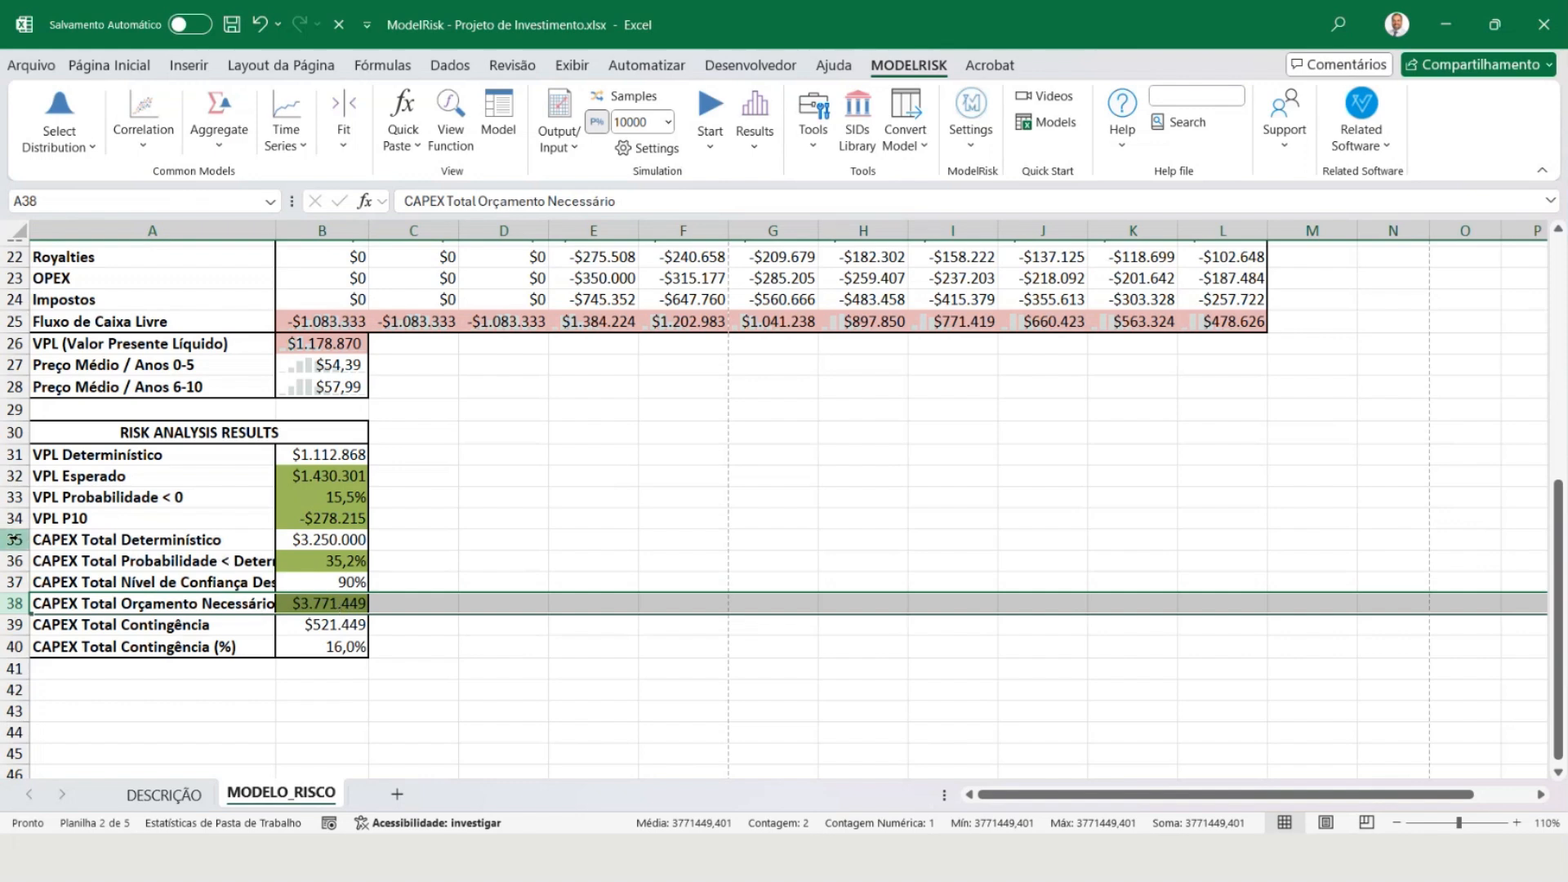
{"action": "left_click_drag", "start_coordinate": [14, 539], "coordinate": [27, 611]}
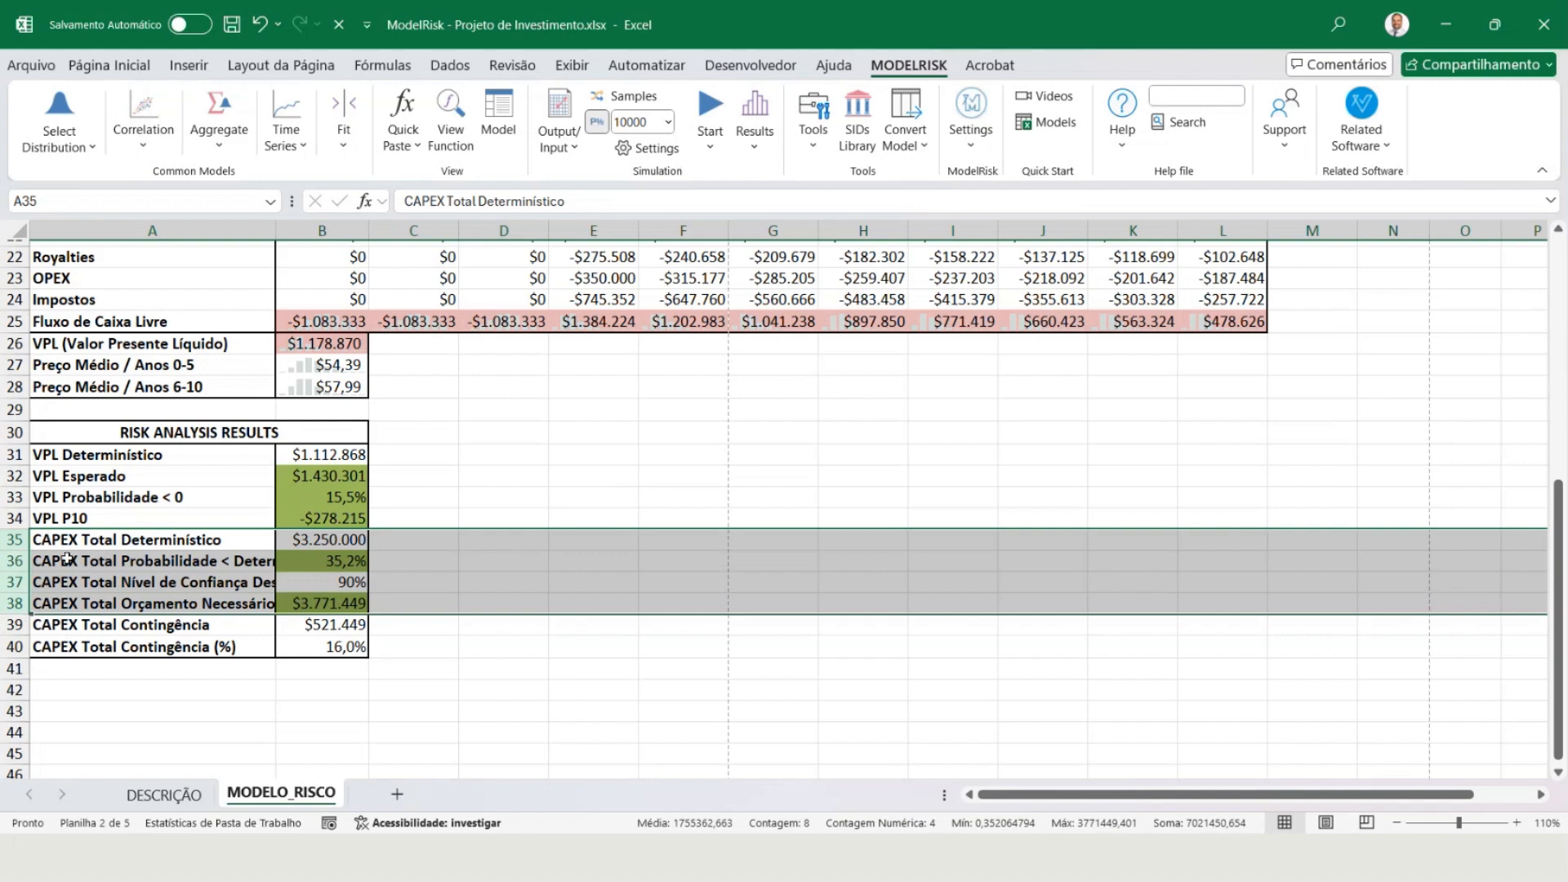
{"action": "left_click", "coordinate": [18, 625]}
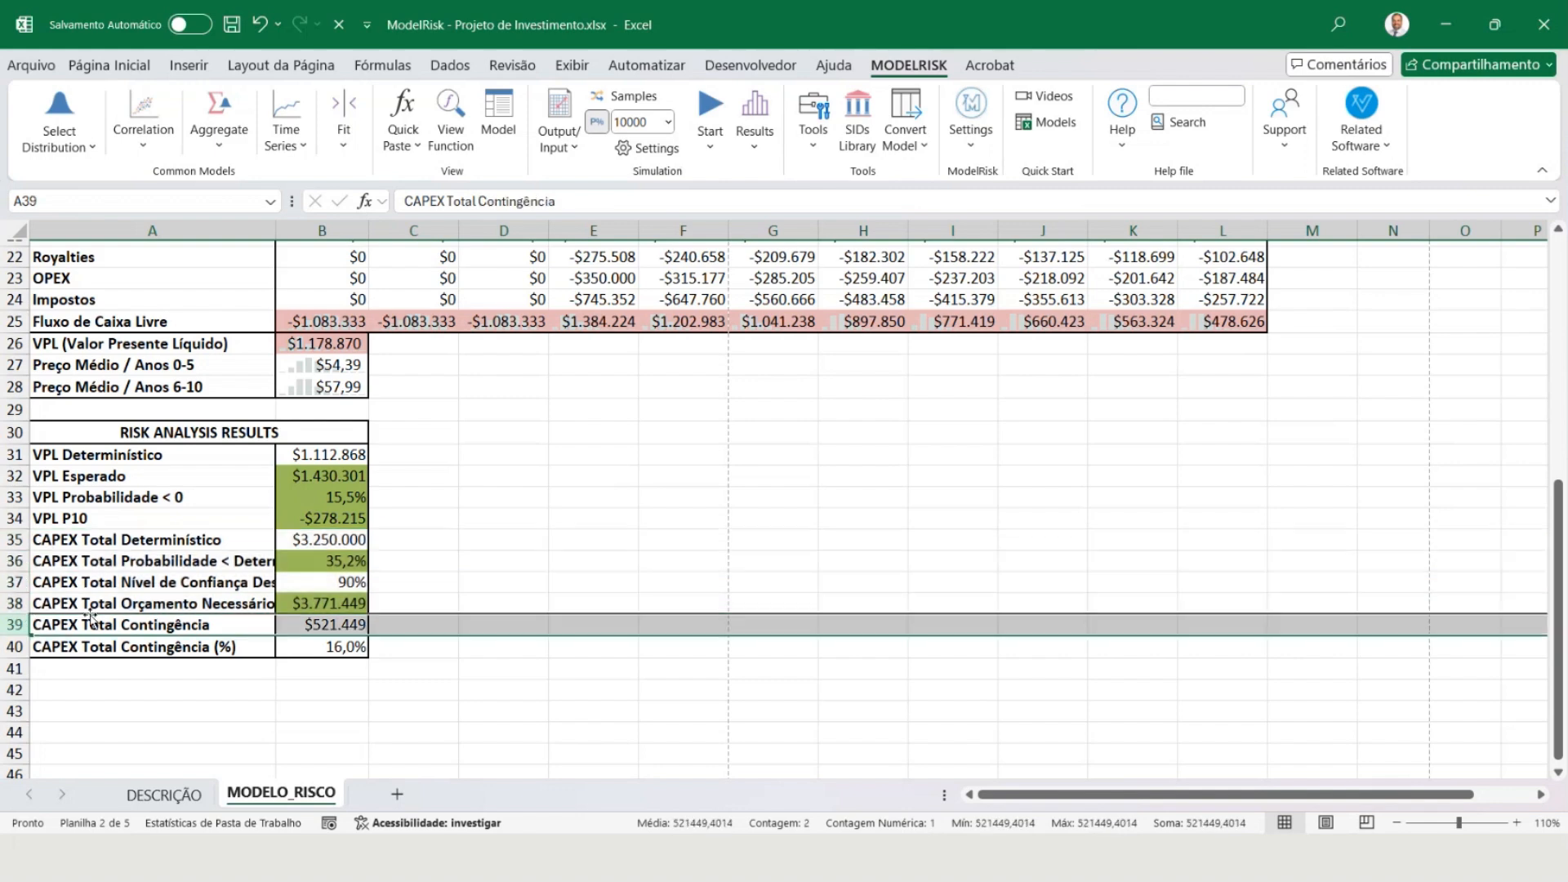
{"action": "left_click", "coordinate": [14, 646]}
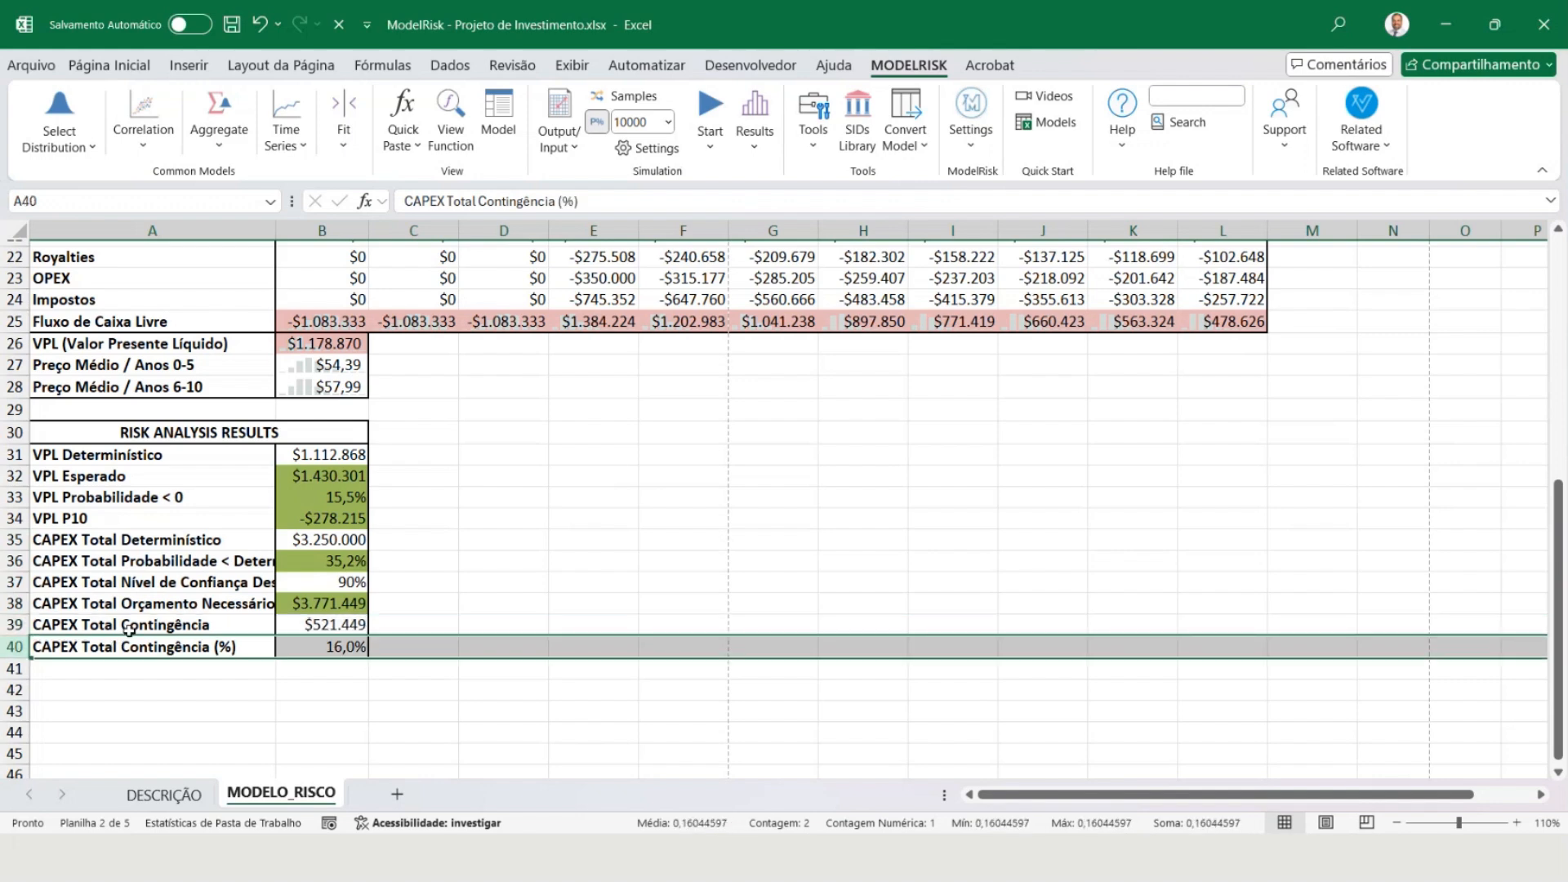
Inspect the CAPEX Total required budget formula in B38 and the contingency formulas in B39 and B40 without changing them.
{"action": "left_click", "coordinate": [334, 602]}
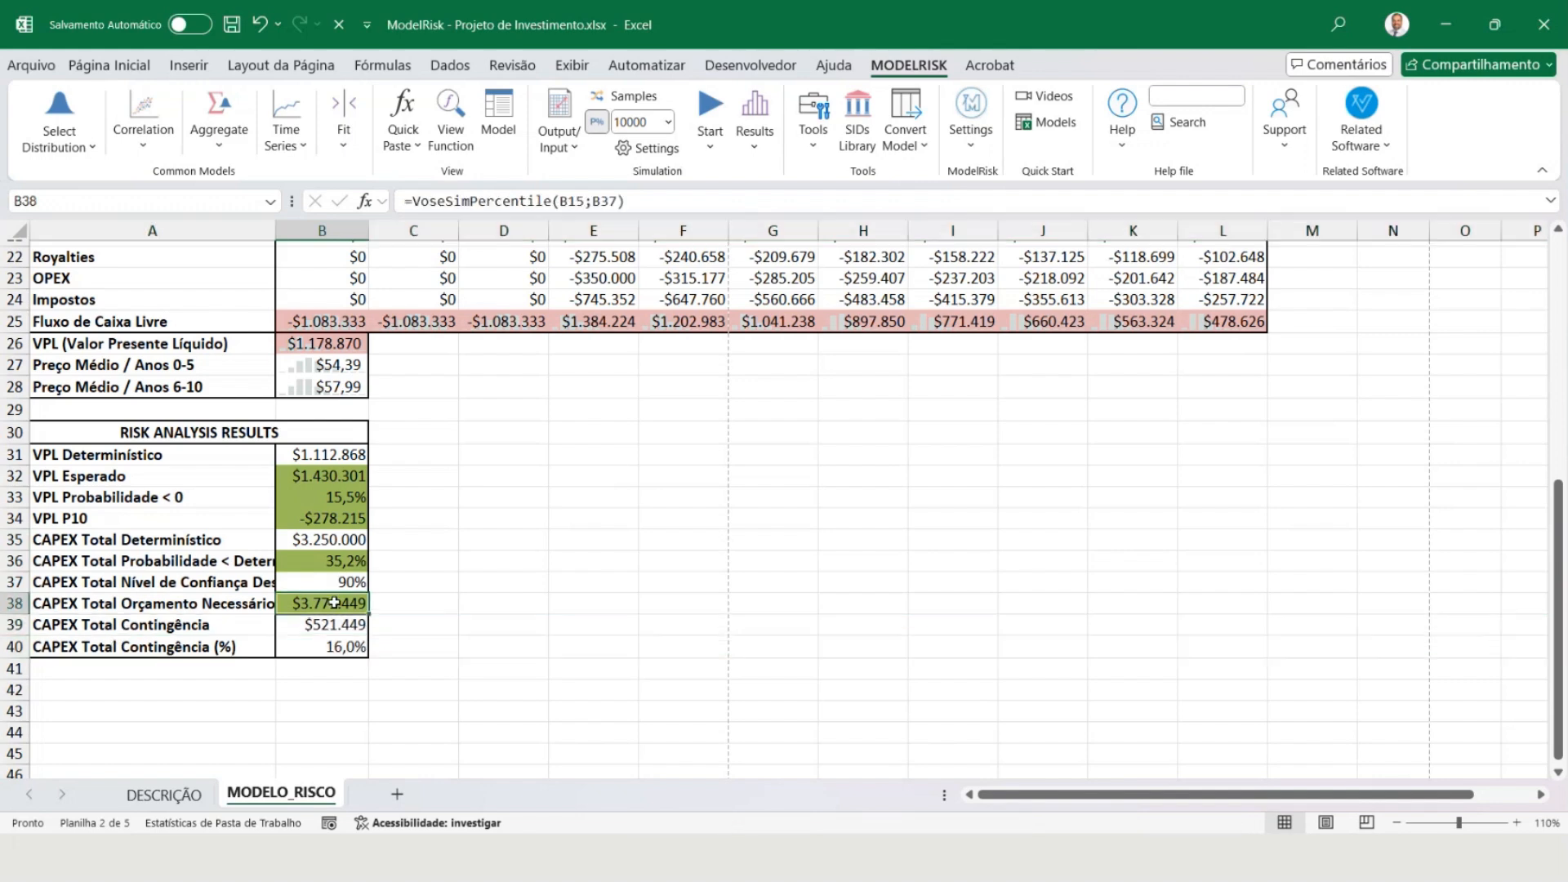
{"action": "double_click", "coordinate": [327, 625]}
{"action": "key", "text": "Return"}
{"action": "key", "text": "F2"}
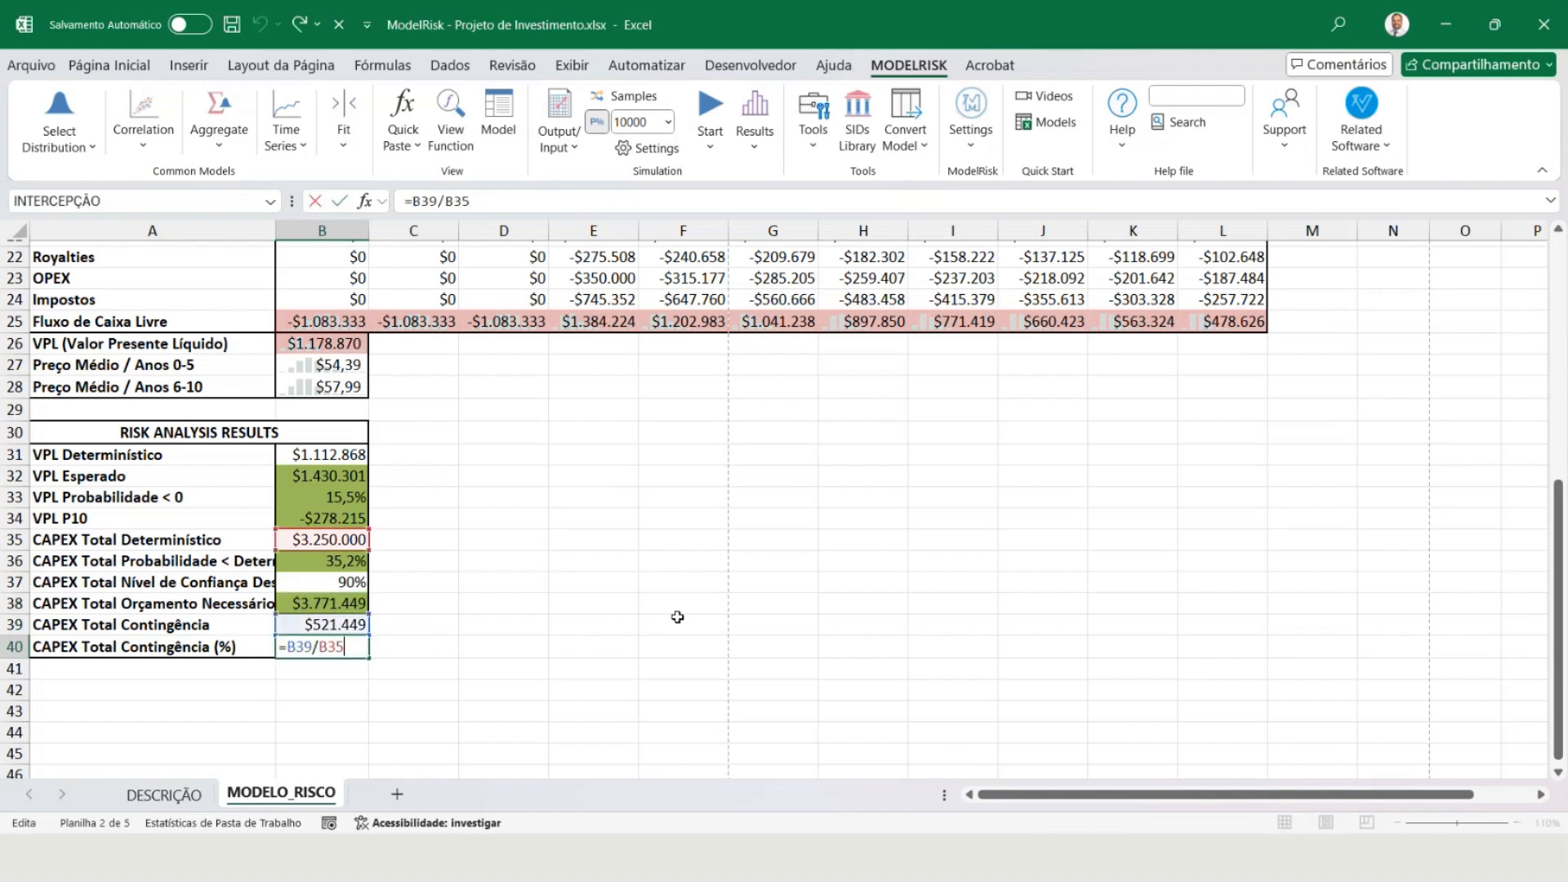
{"action": "key", "text": "Escape"}
{"action": "key", "text": "Up"}
{"action": "key", "text": "Up"}
{"action": "key", "text": "F2"}
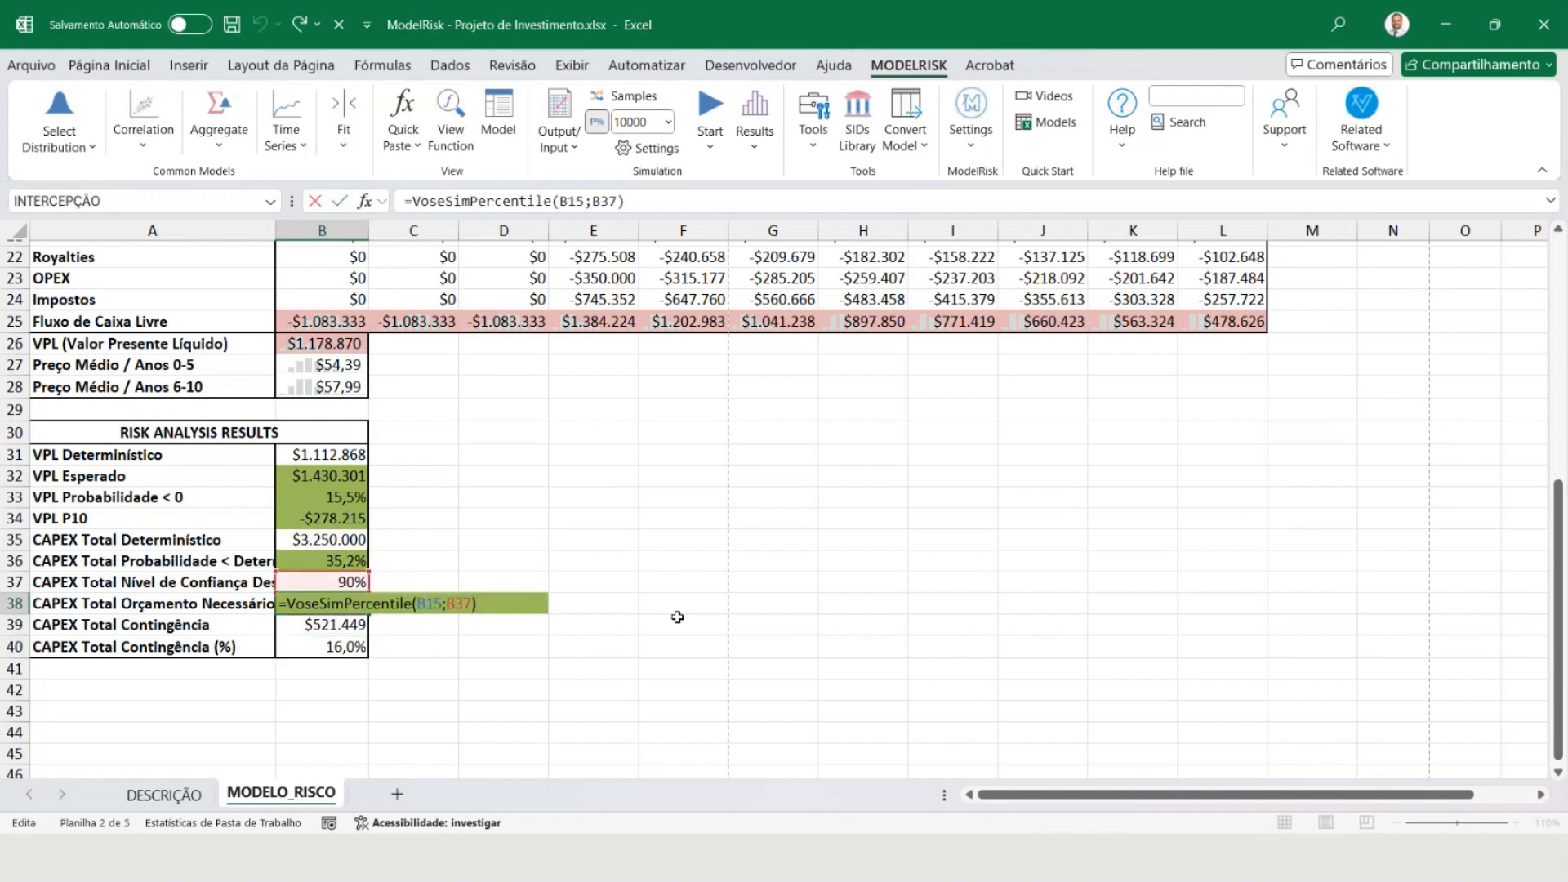
{"action": "key", "text": "Escape"}
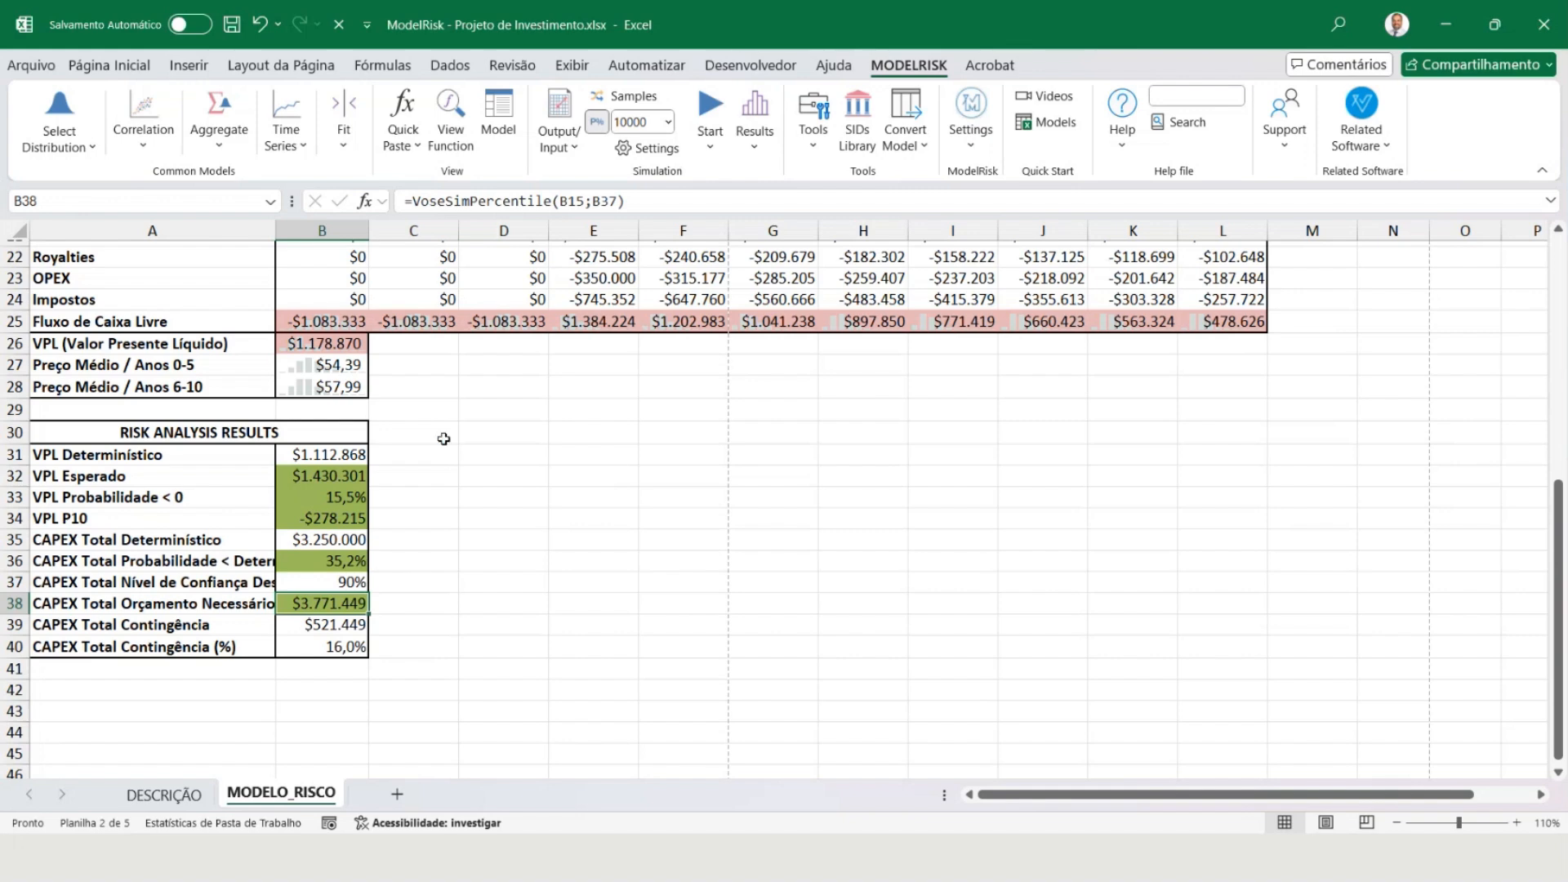
Insert the VPL histogram from the simulation results as a linked chart and place it beside the RISK ANALYSIS RESULTS table.
{"action": "left_click", "coordinate": [418, 411]}
{"action": "left_click", "coordinate": [425, 360]}
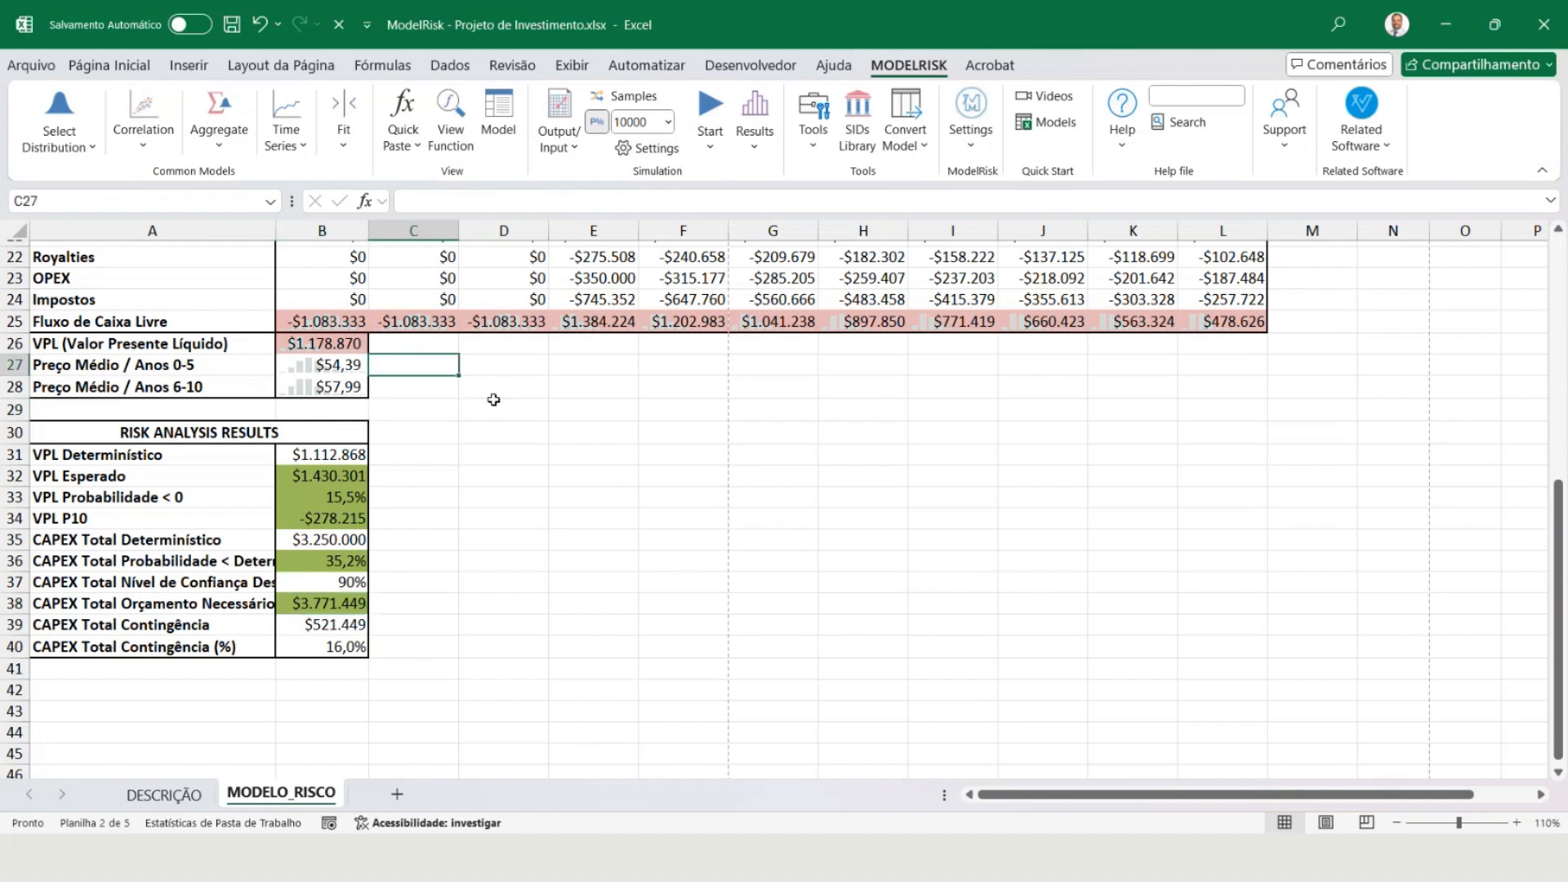
{"action": "left_click", "coordinate": [489, 363]}
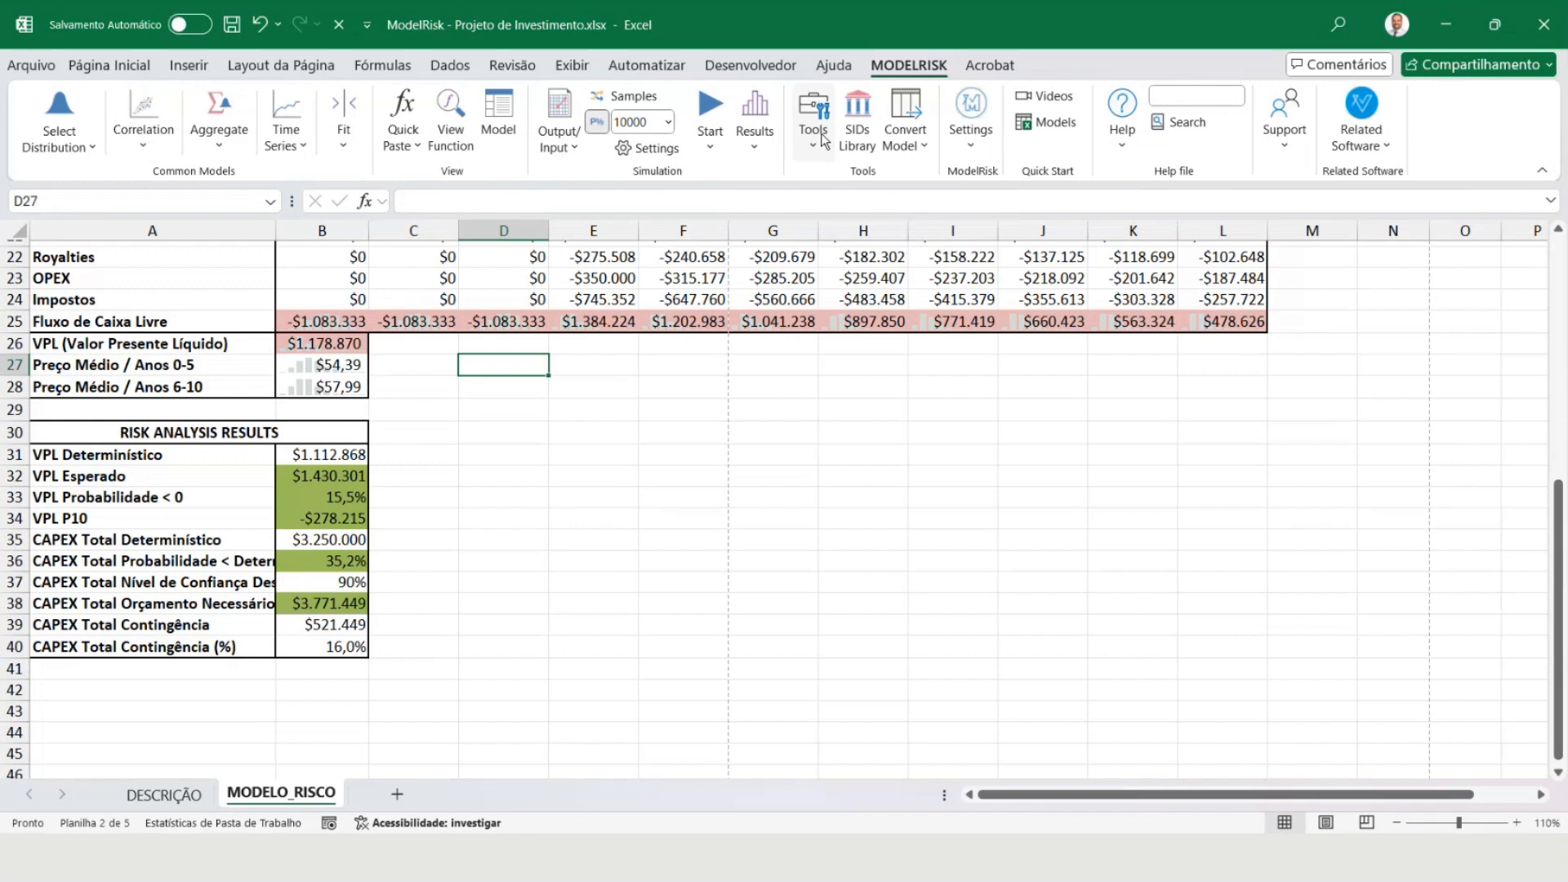
{"action": "left_click", "coordinate": [755, 122]}
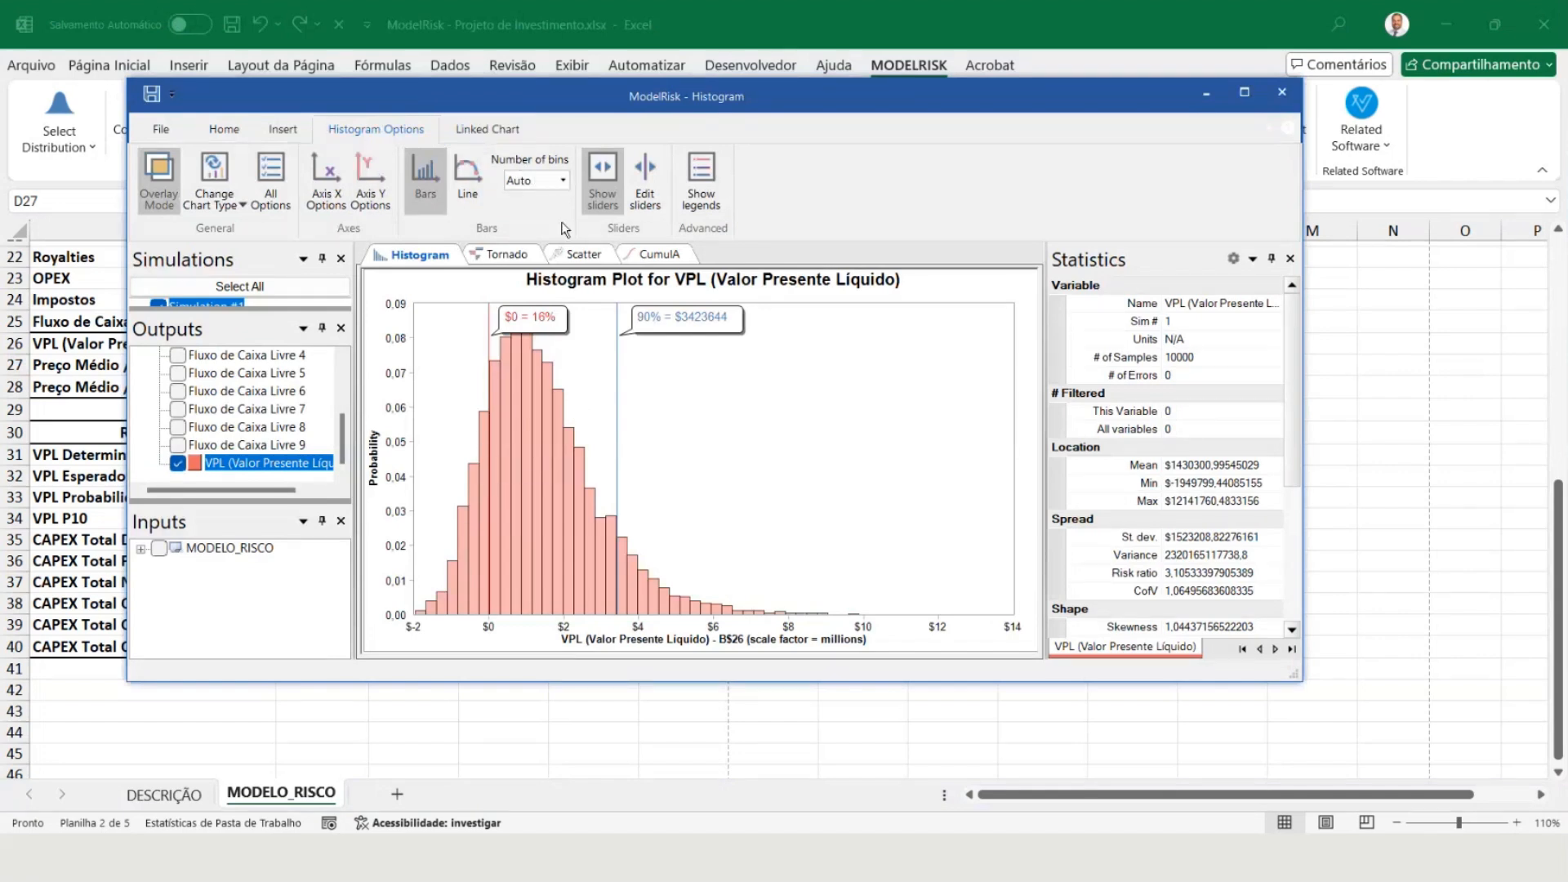
{"action": "left_click", "coordinate": [505, 132]}
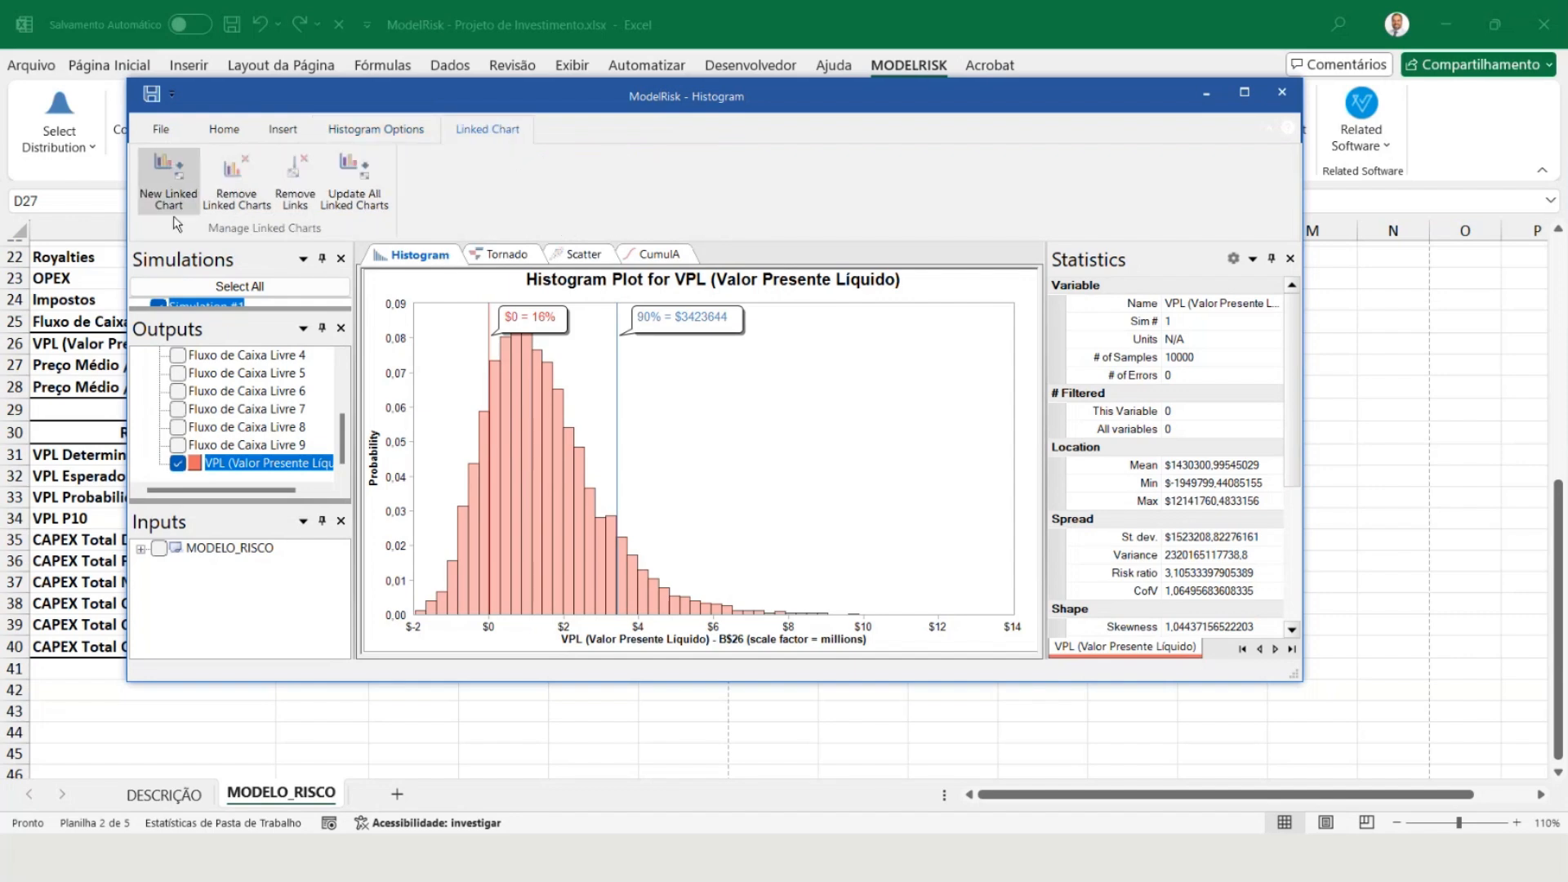
{"action": "left_click", "coordinate": [168, 188]}
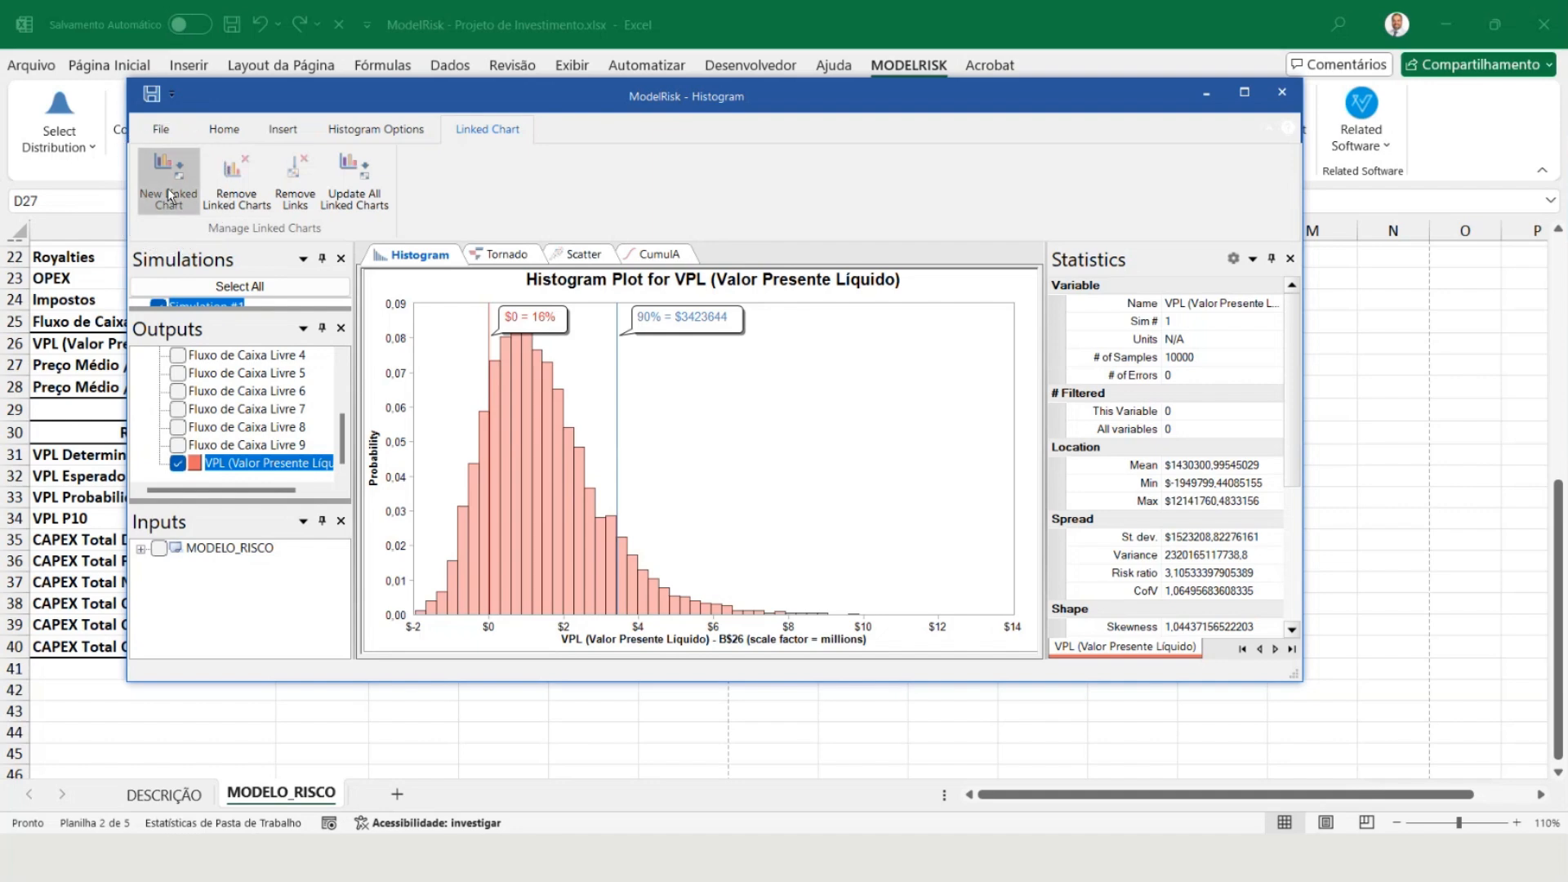
{"action": "left_click", "coordinate": [1285, 95]}
{"action": "left_click_drag", "start_coordinate": [648, 372], "coordinate": [769, 464]}
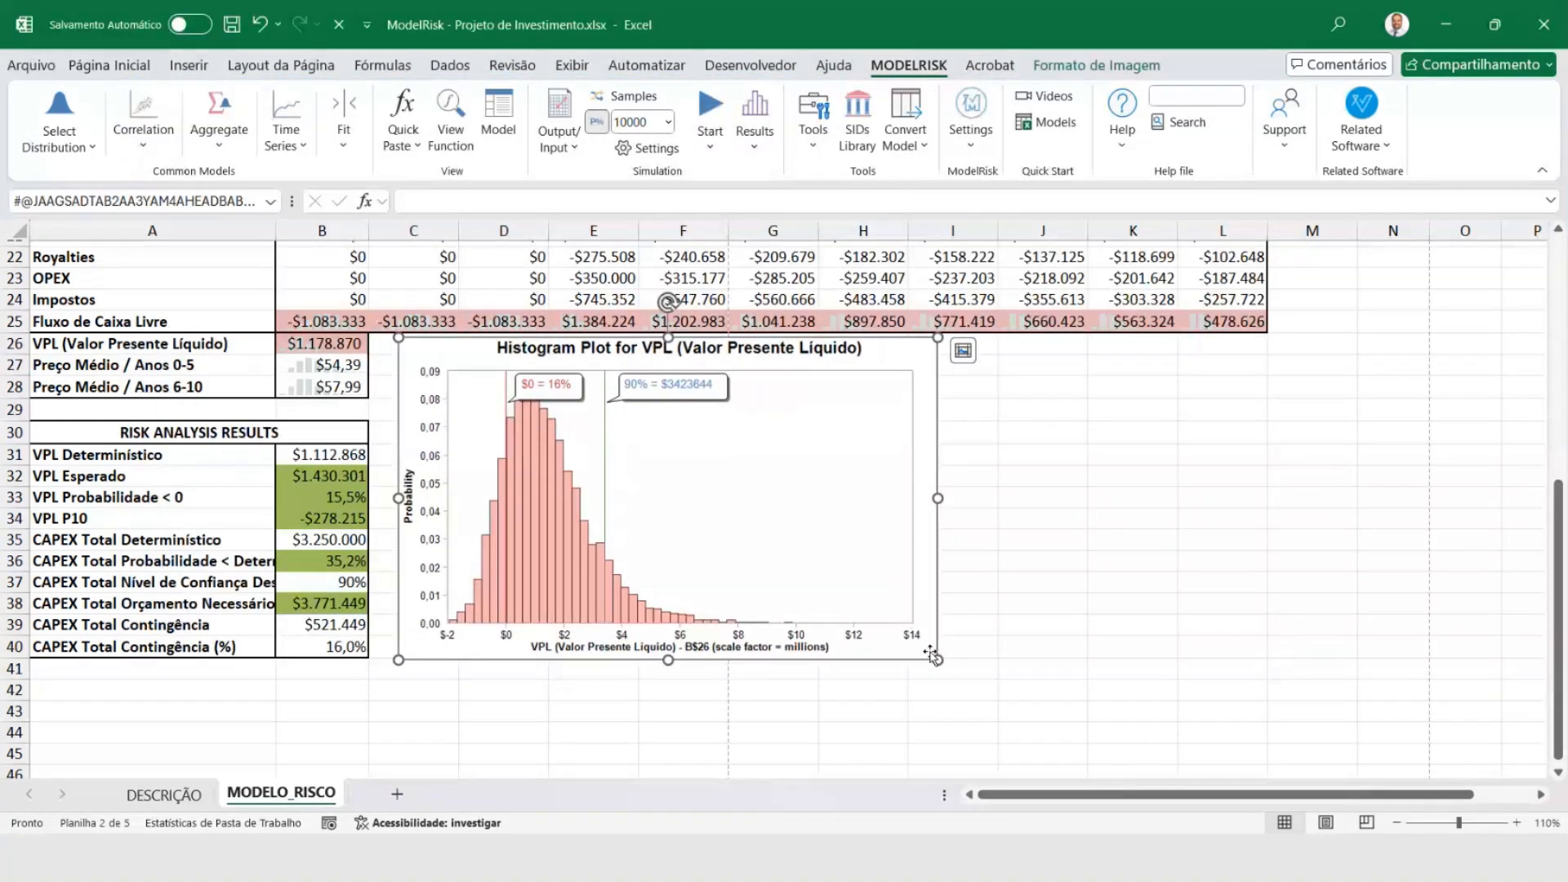
Try resizing the linked VPL histogram, undo the resize and deselect the chart.
{"action": "left_click_drag", "start_coordinate": [936, 658], "coordinate": [885, 669]}
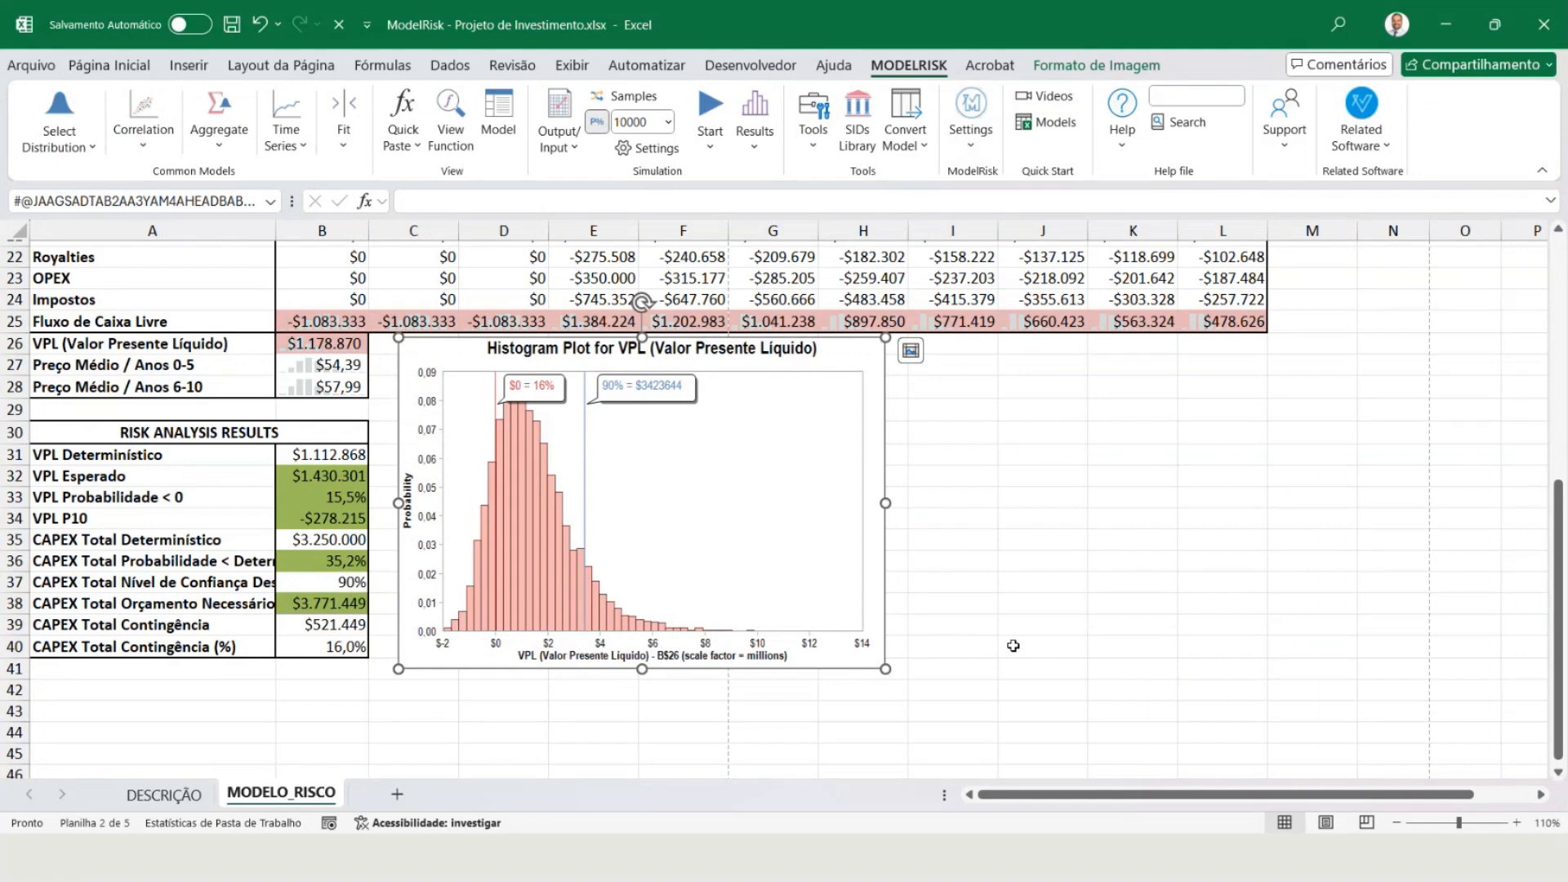
{"action": "key", "text": "ctrl+z"}
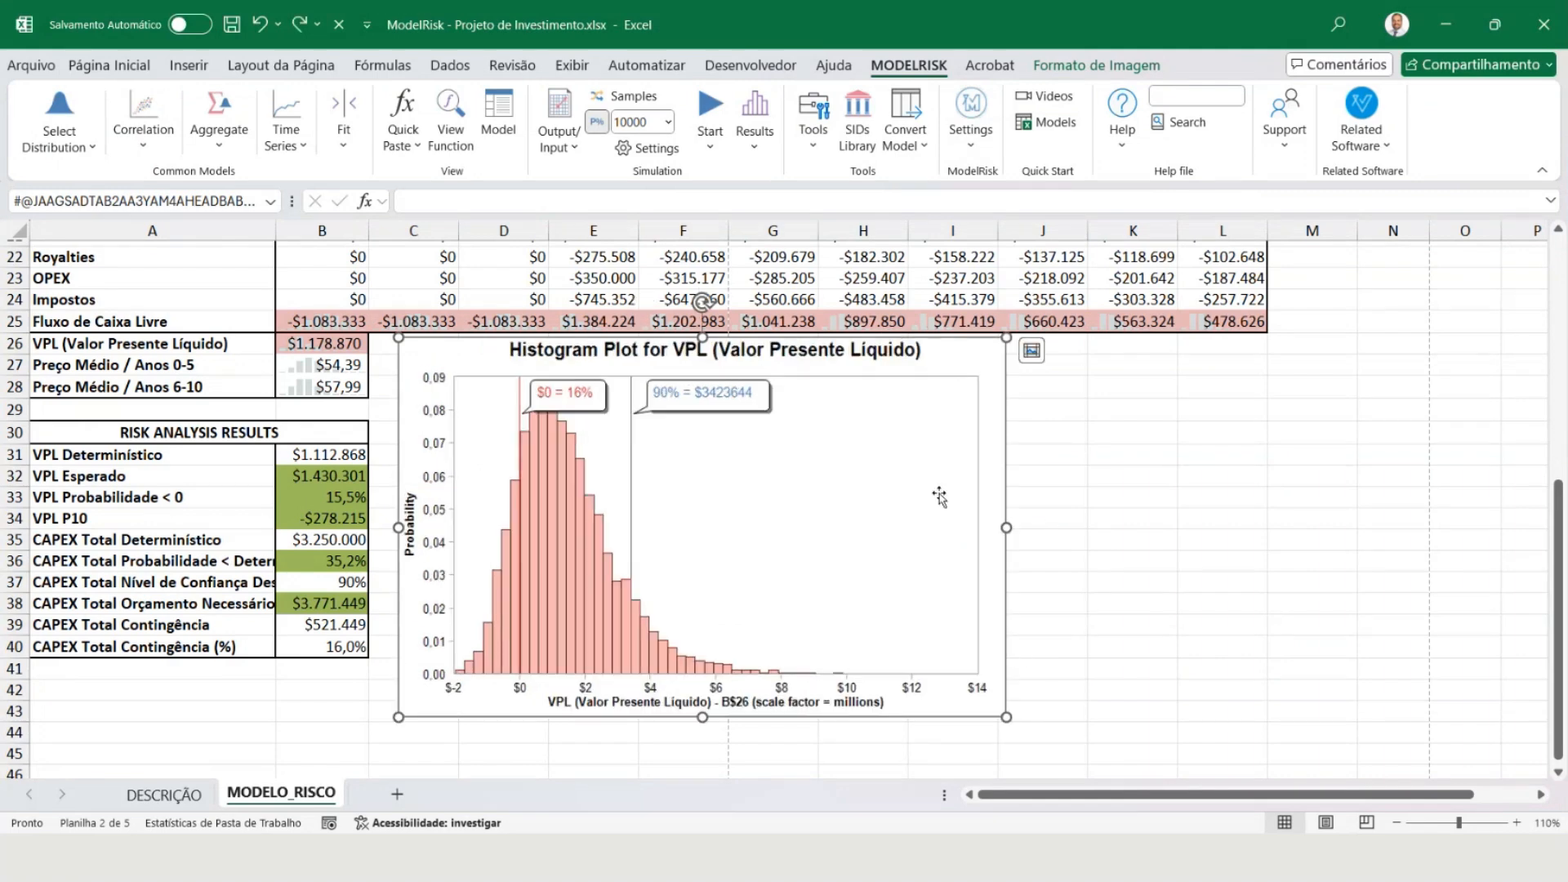
{"action": "left_click", "coordinate": [997, 496]}
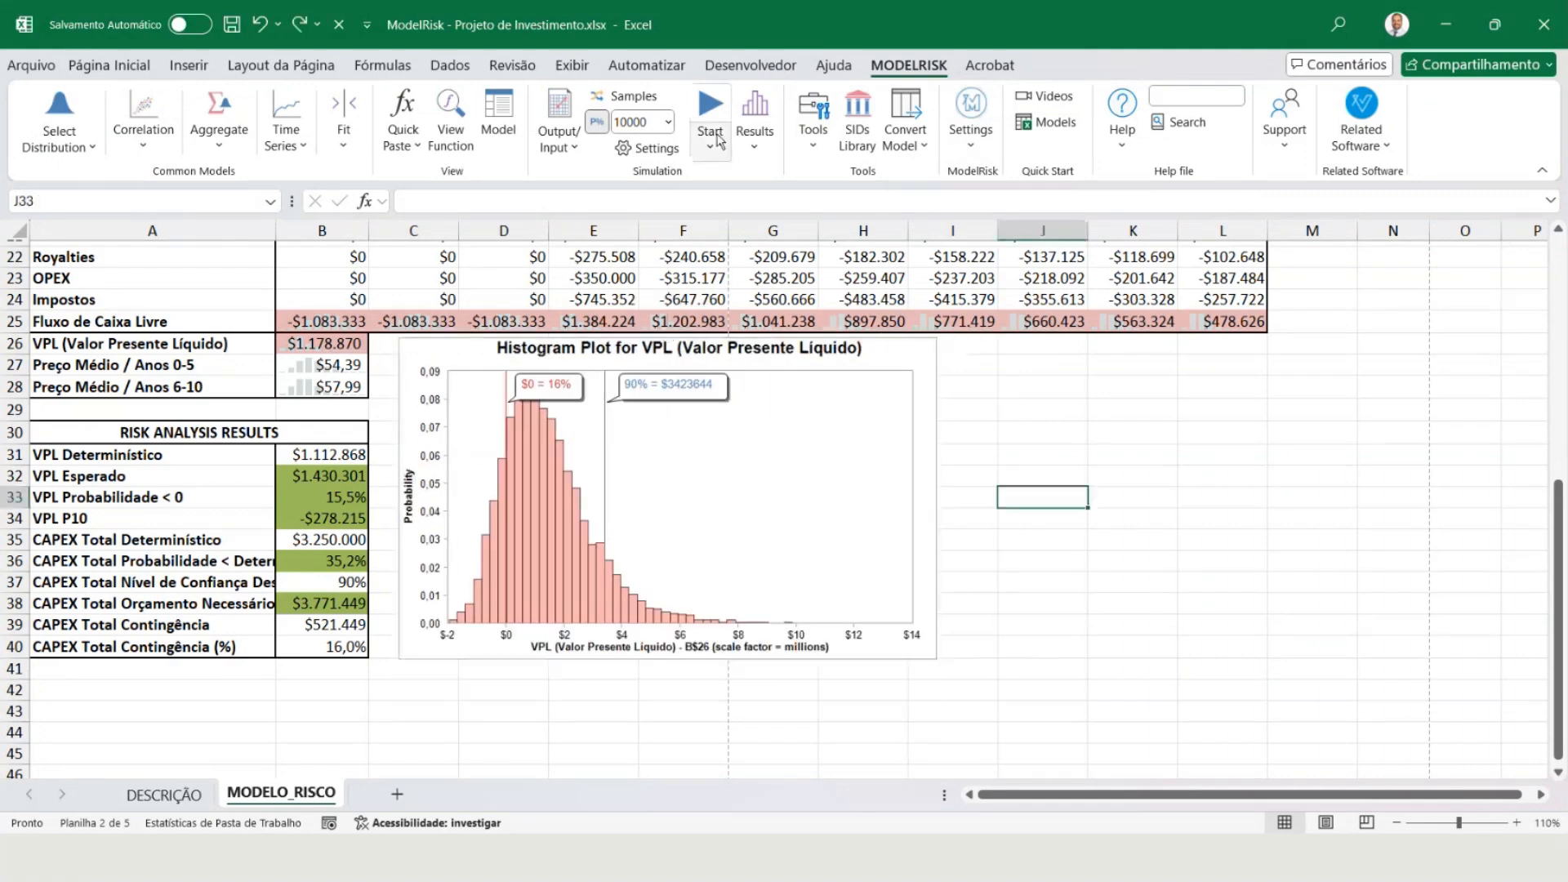
Reopen the simulation results and insert the VPL tornado plot into the worksheet as a linked chart.
{"action": "left_click", "coordinate": [759, 115]}
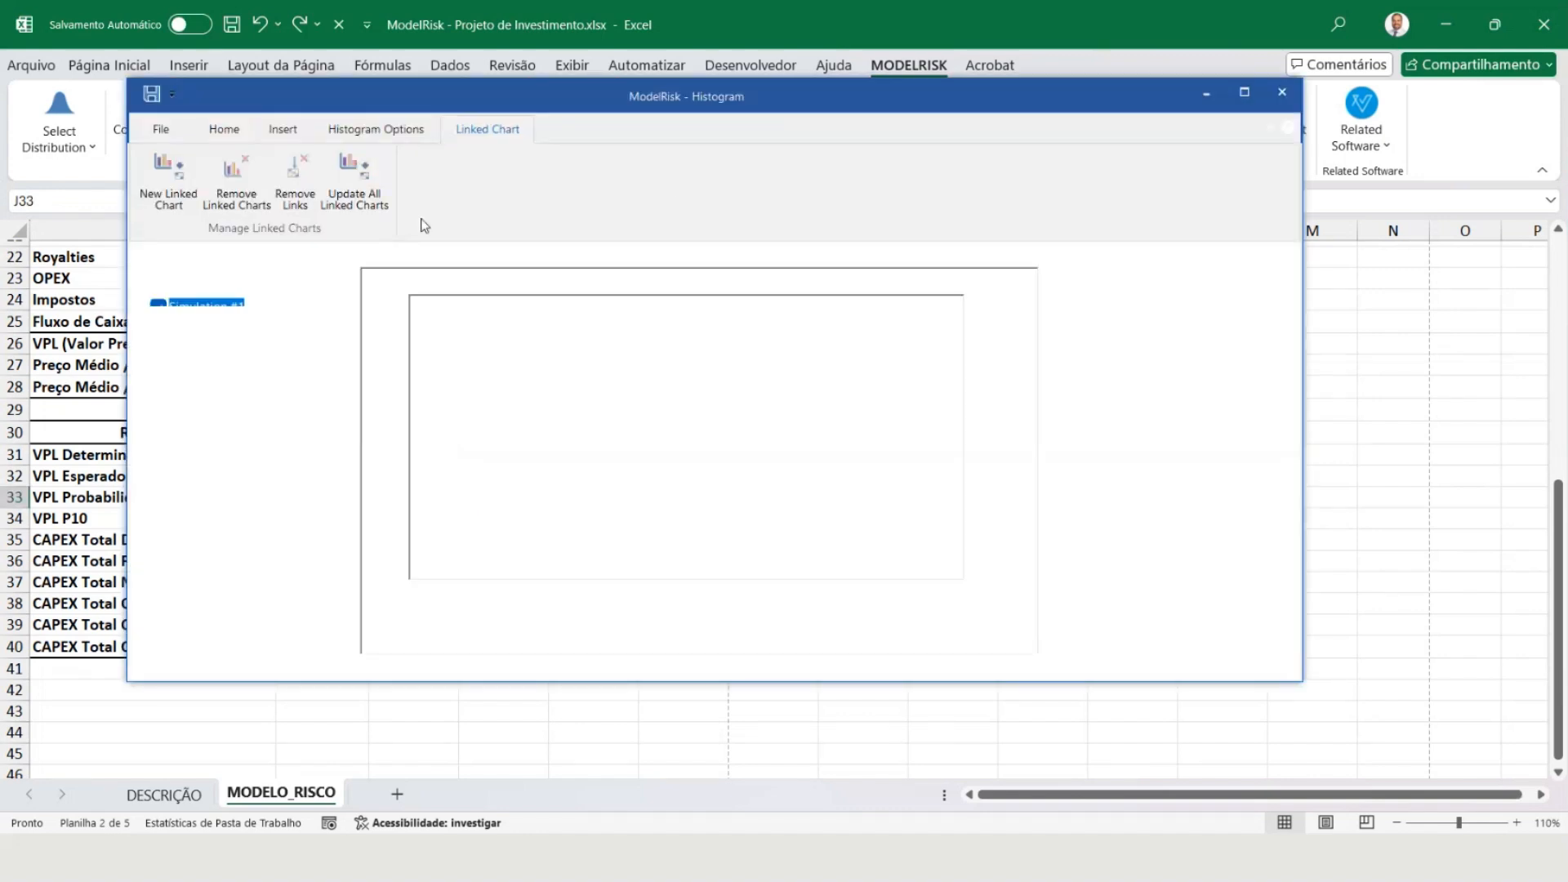
{"action": "left_click", "coordinate": [504, 256]}
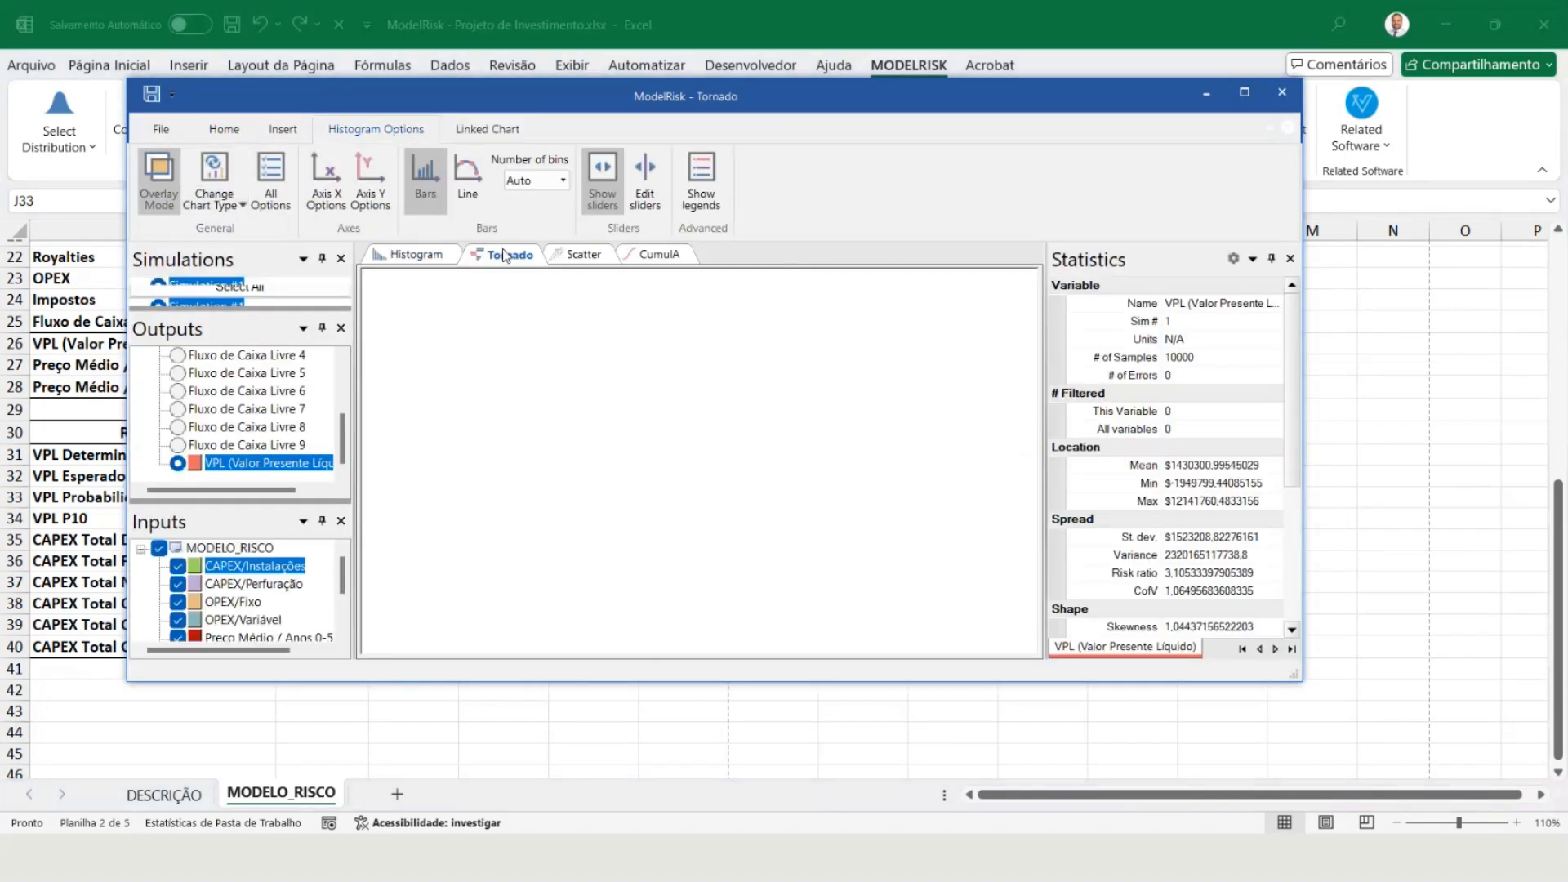
{"action": "left_click", "coordinate": [482, 127]}
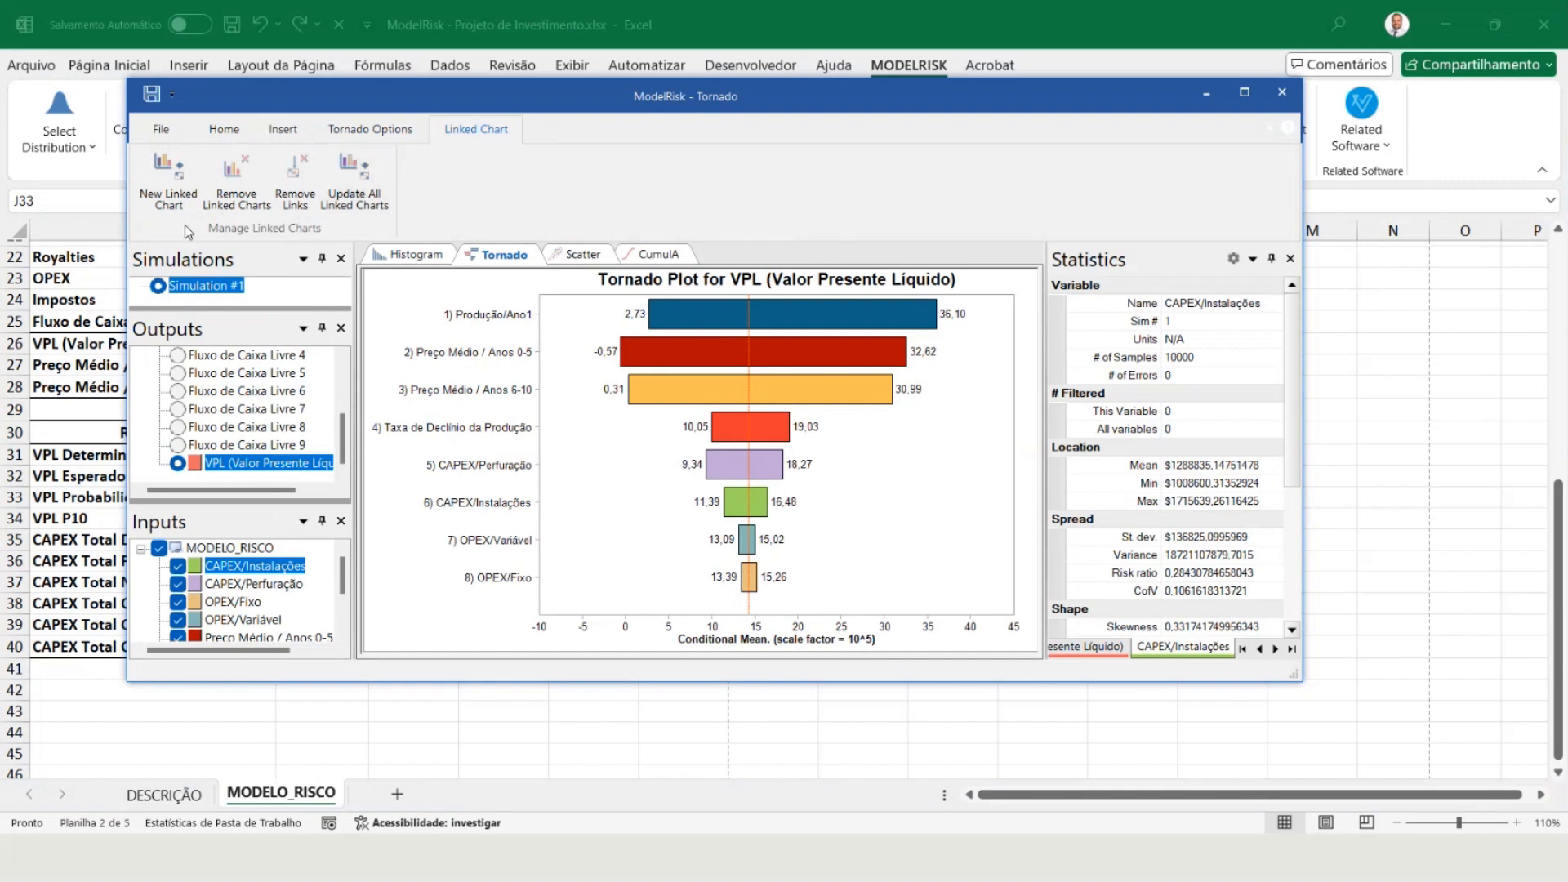
{"action": "left_click", "coordinate": [175, 196]}
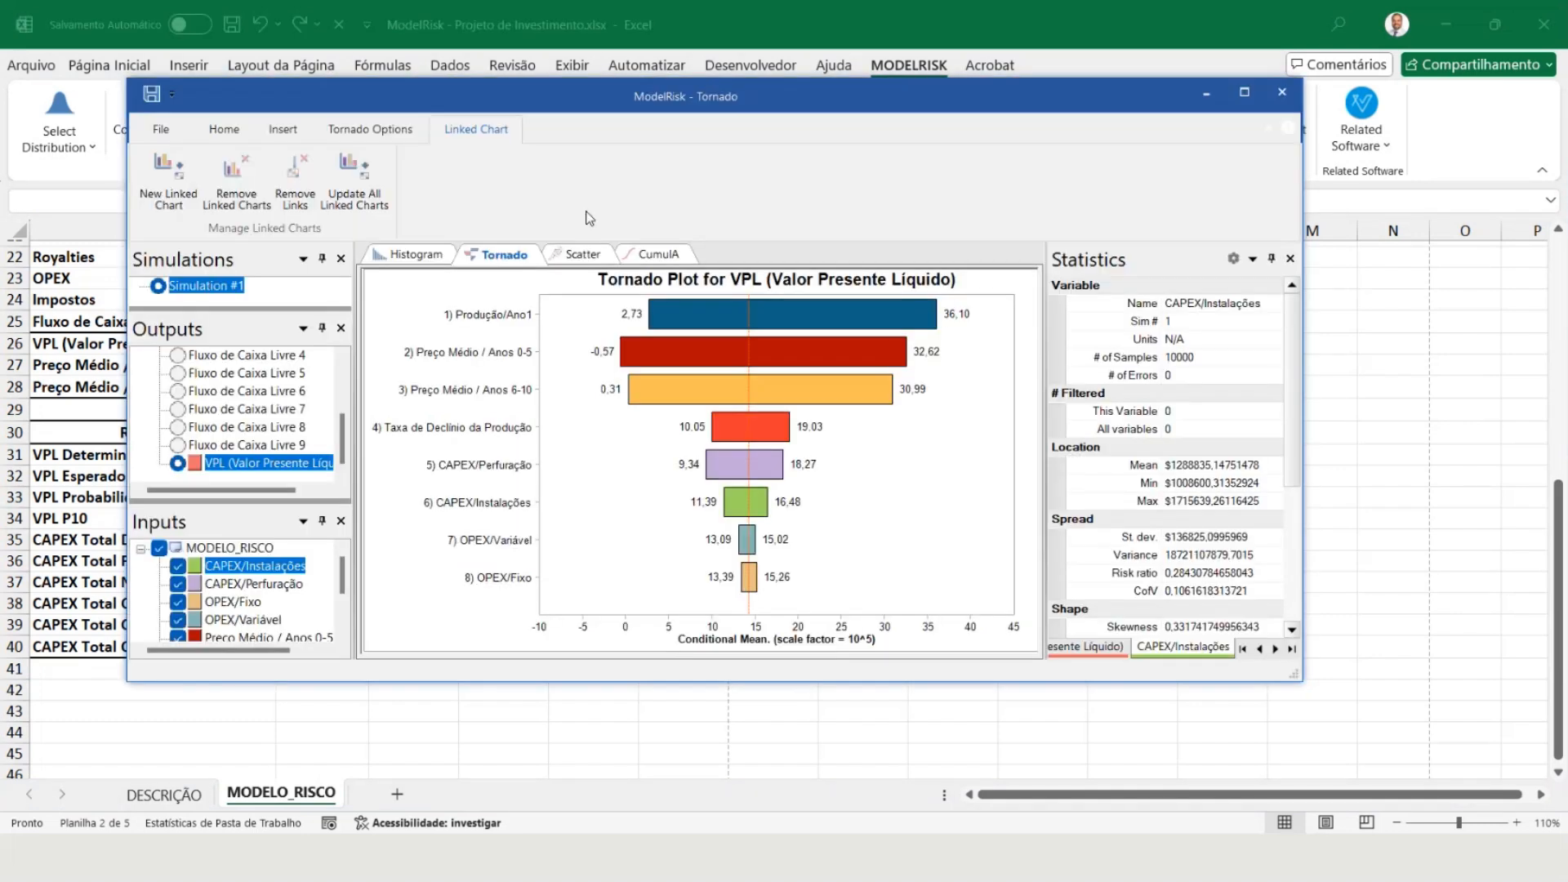
Insert the scatter chart of VPL against Preço Médio / Anos 0-5 as a linked chart and close the results window.
{"action": "left_click", "coordinate": [581, 255]}
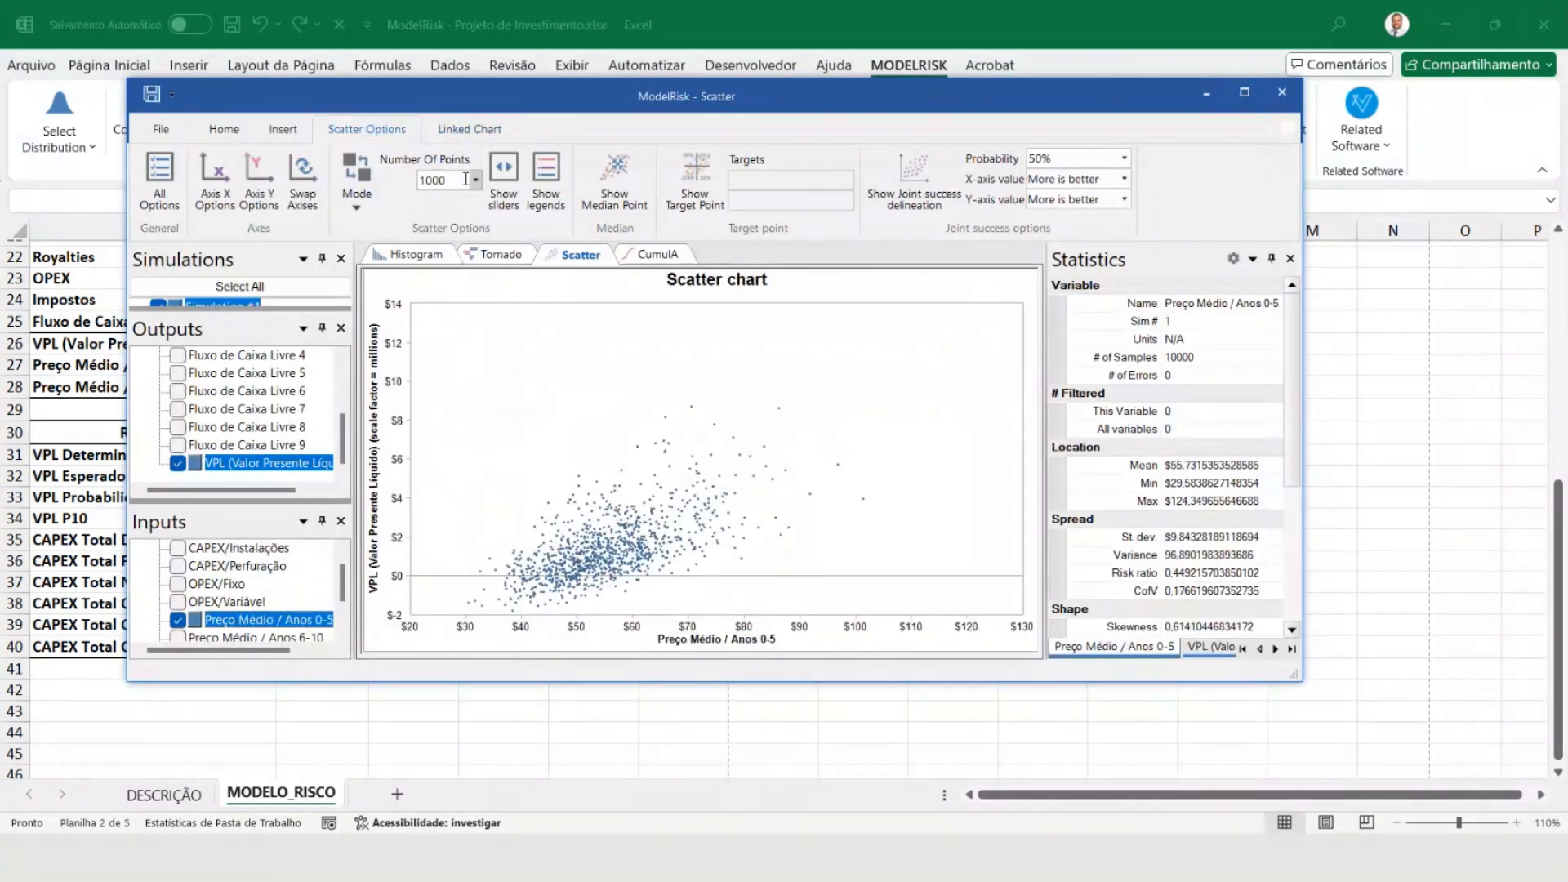
{"action": "left_click", "coordinate": [485, 128]}
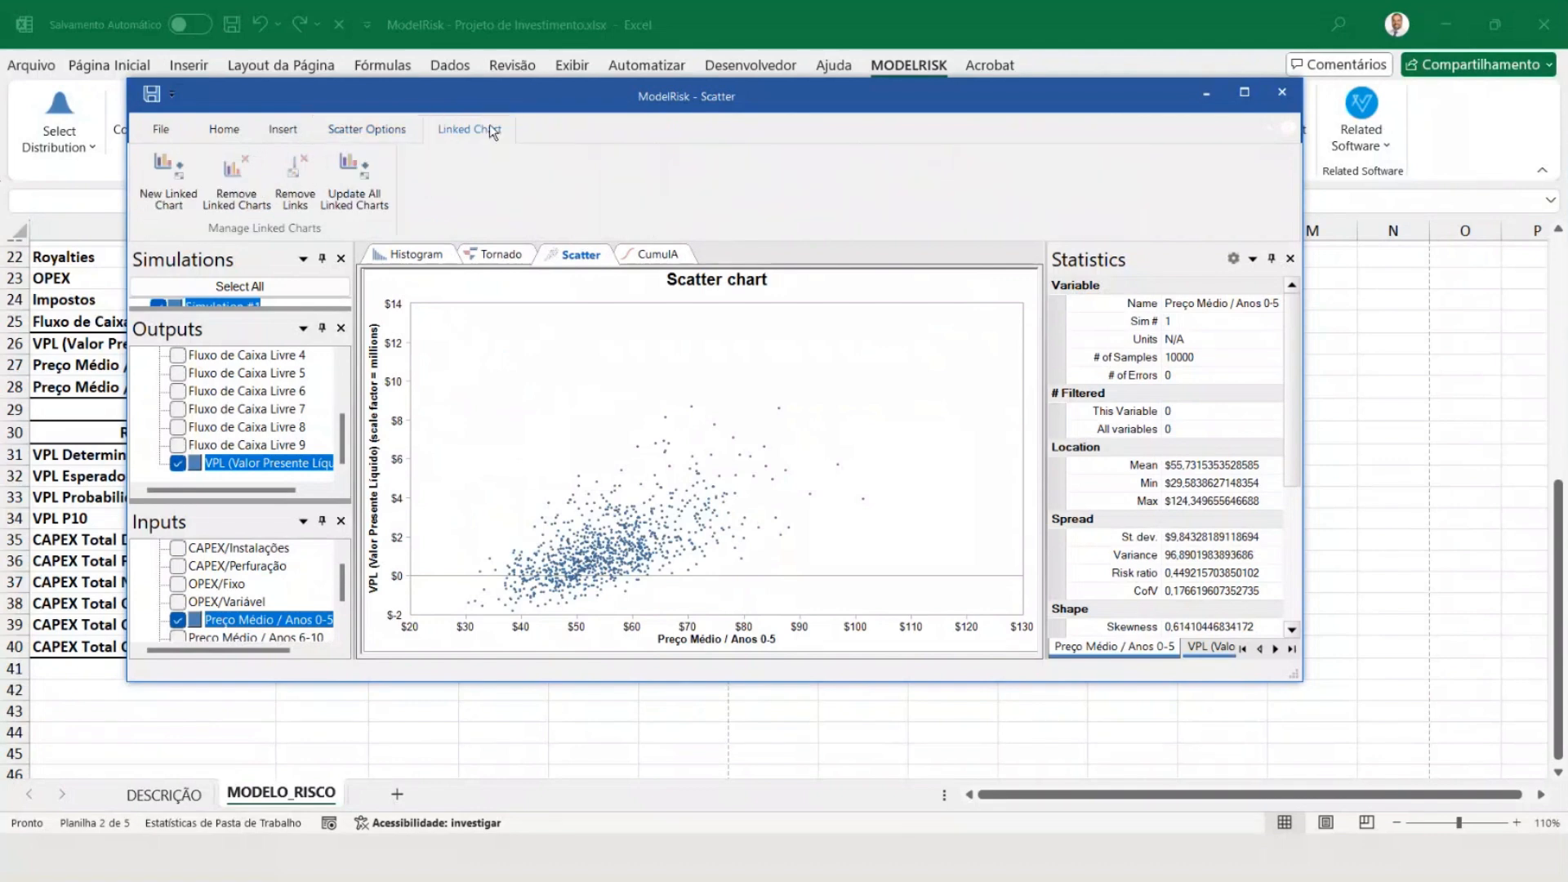
{"action": "left_click", "coordinate": [201, 179]}
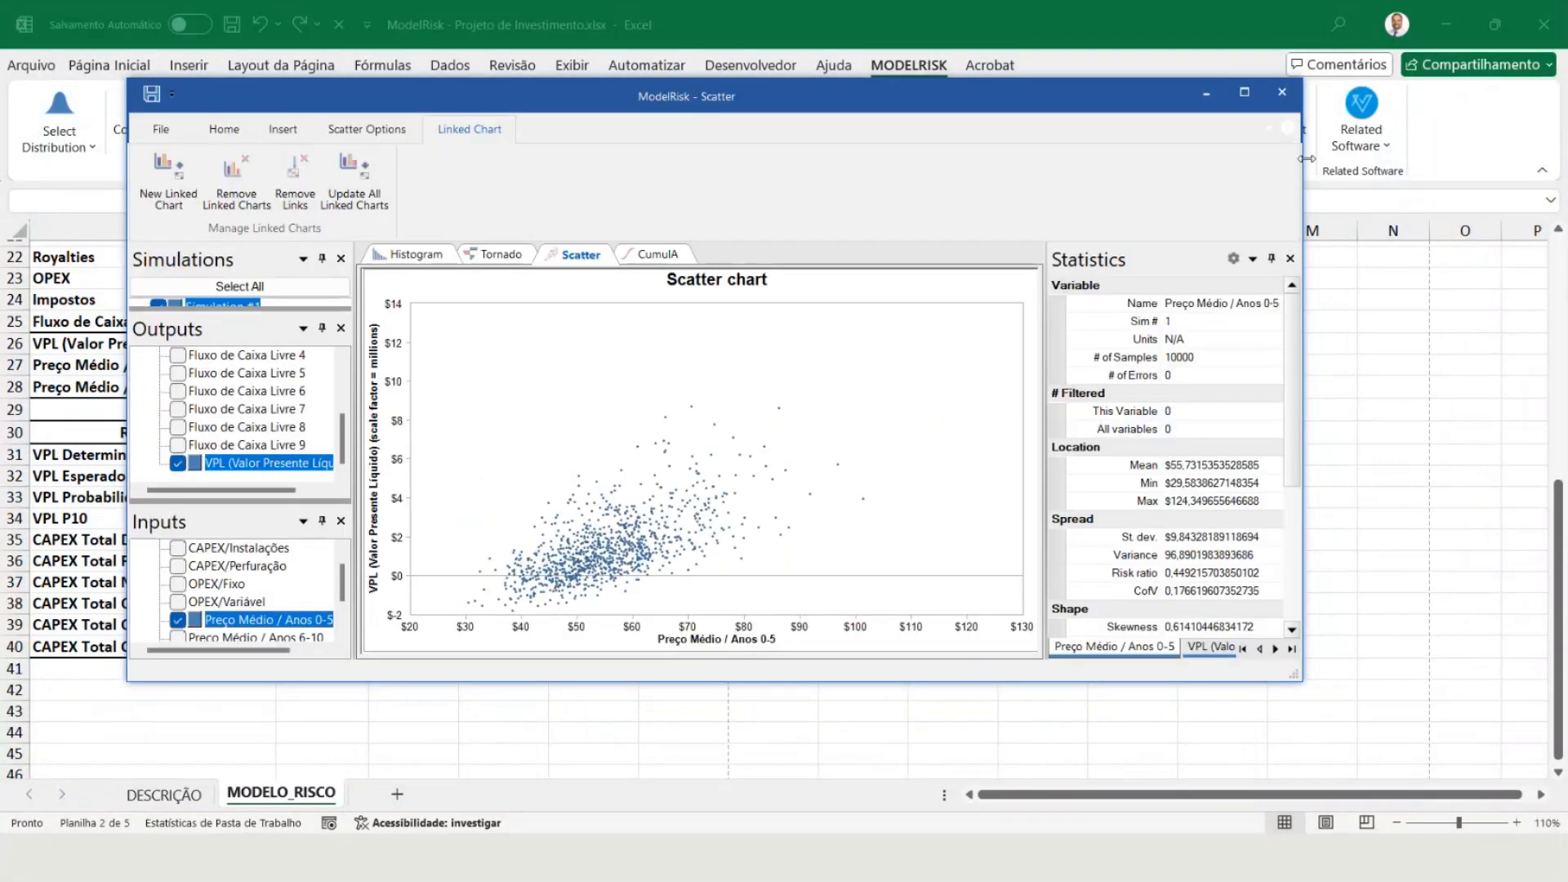
{"action": "left_click", "coordinate": [1282, 93]}
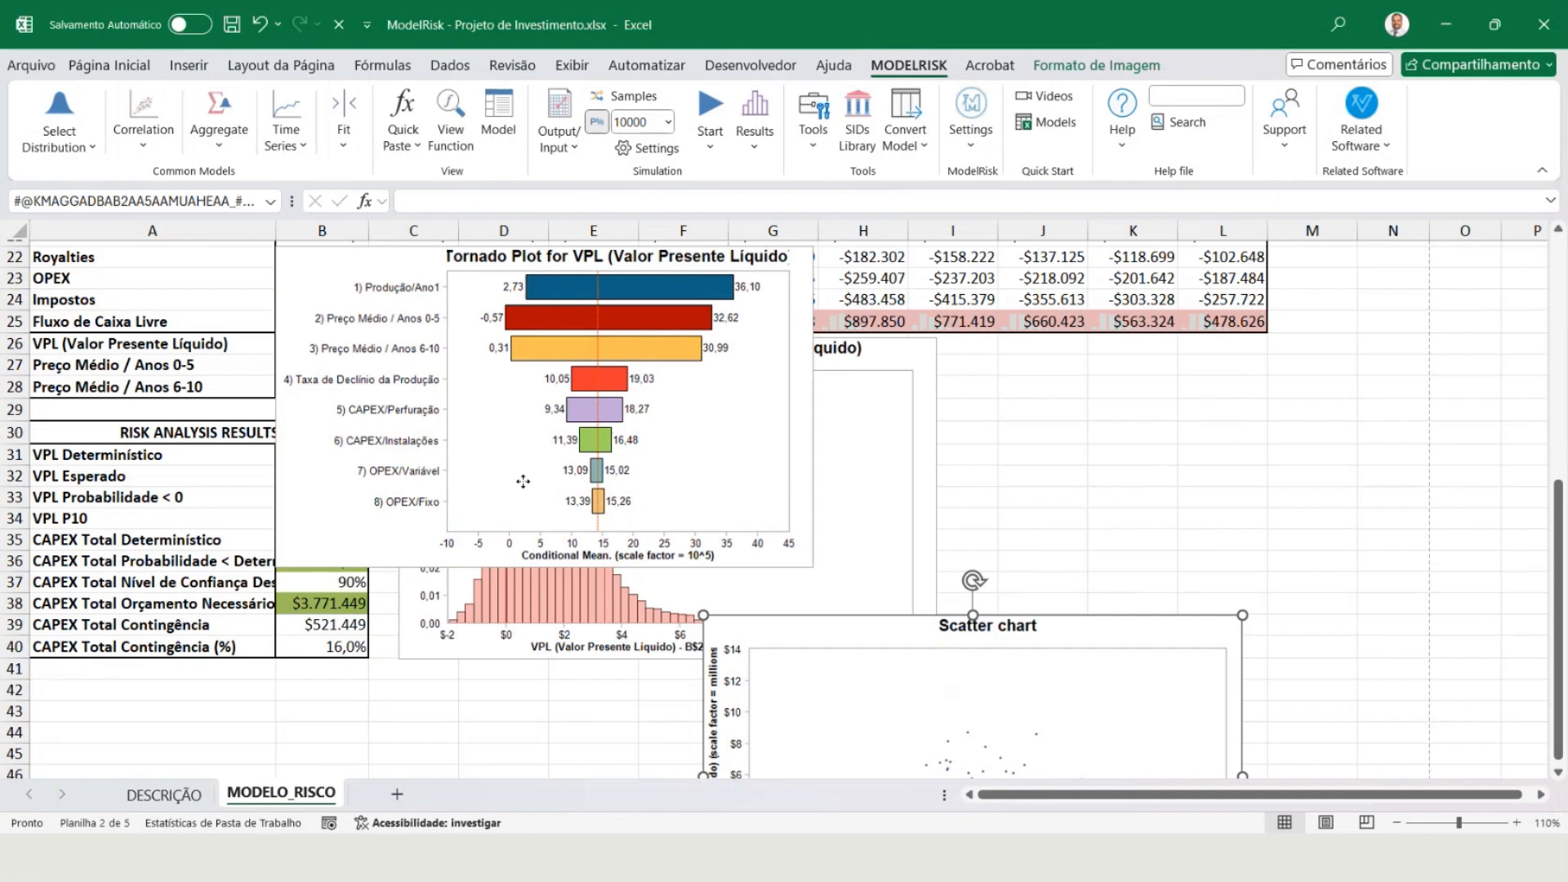
Move the tornado plot beside the VPL histogram and the scatter chart to the tornado plot's far lower corner.
{"action": "left_click_drag", "start_coordinate": [514, 486], "coordinate": [1181, 593]}
{"action": "left_click_drag", "start_coordinate": [976, 665], "coordinate": [1562, 600]}
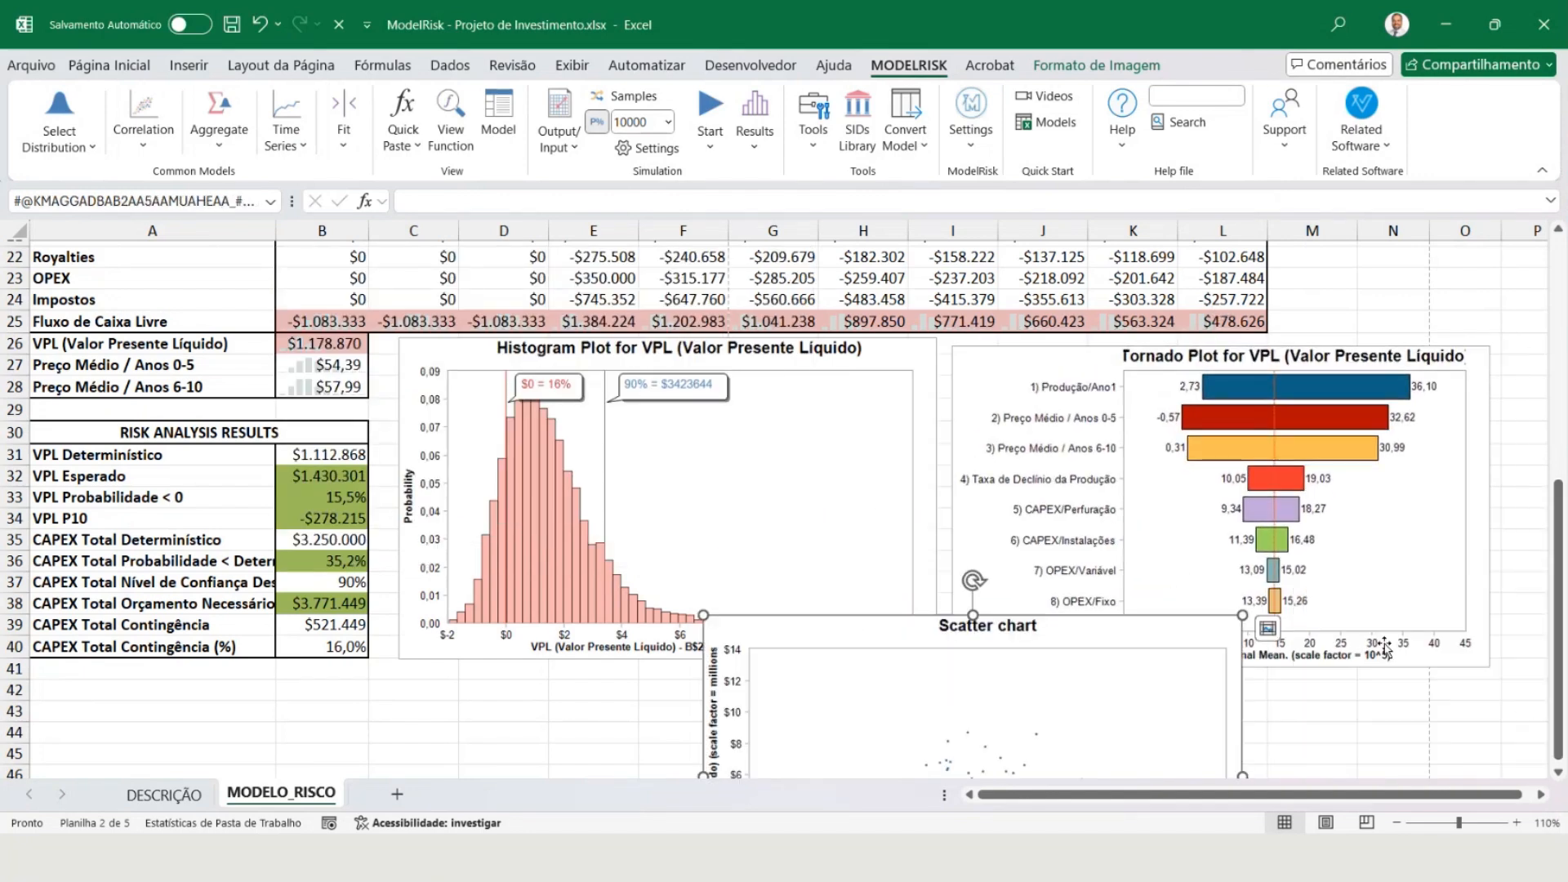
{"action": "left_click_drag", "start_coordinate": [805, 636], "coordinate": [1439, 540]}
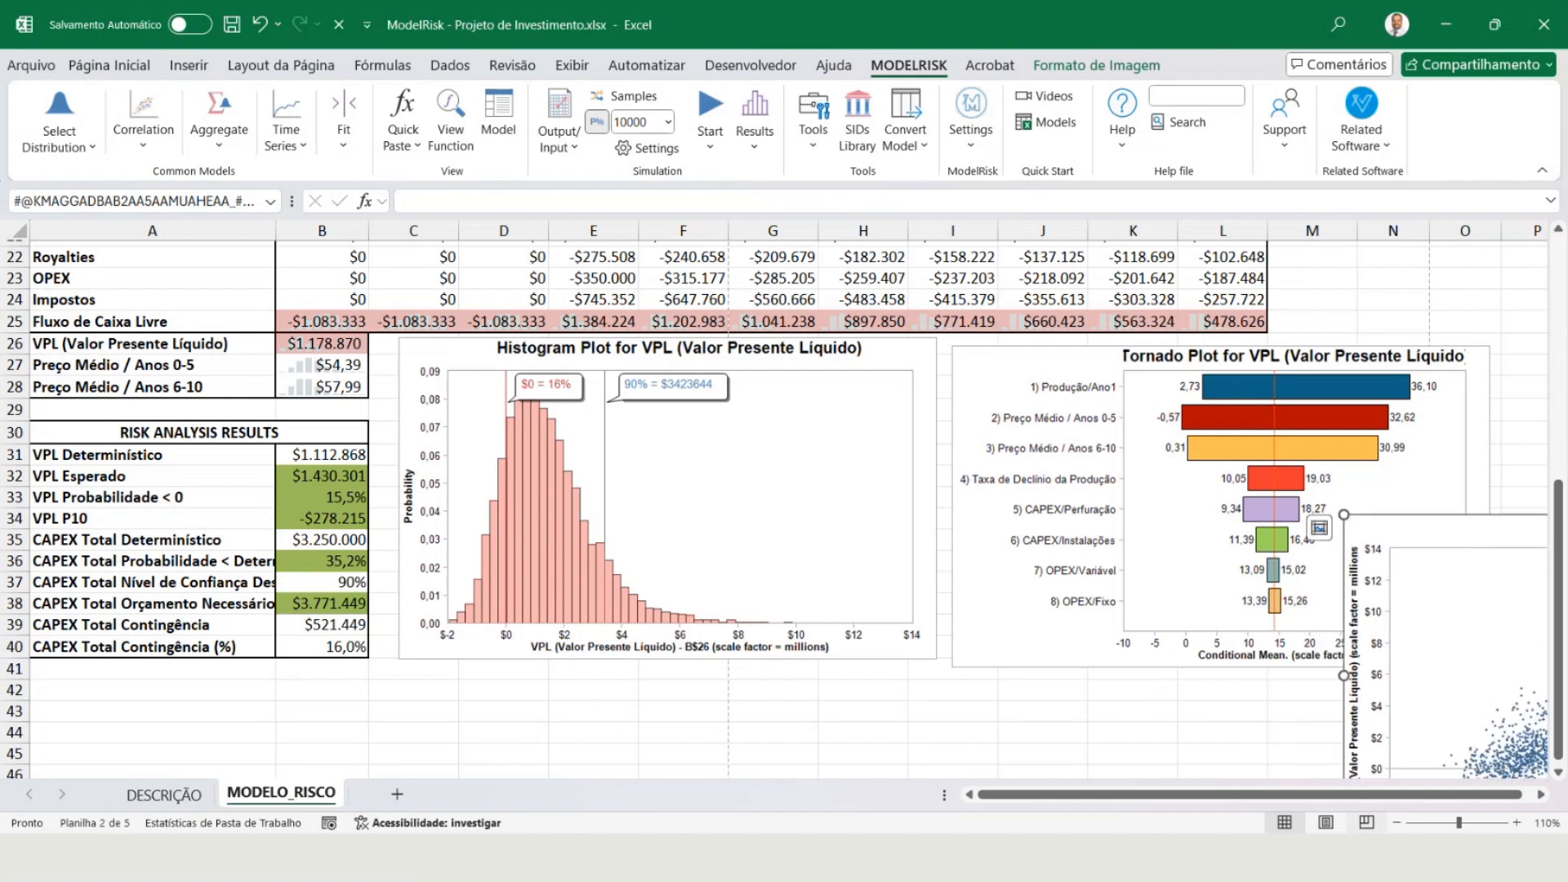
{"action": "left_click", "coordinate": [1397, 823]}
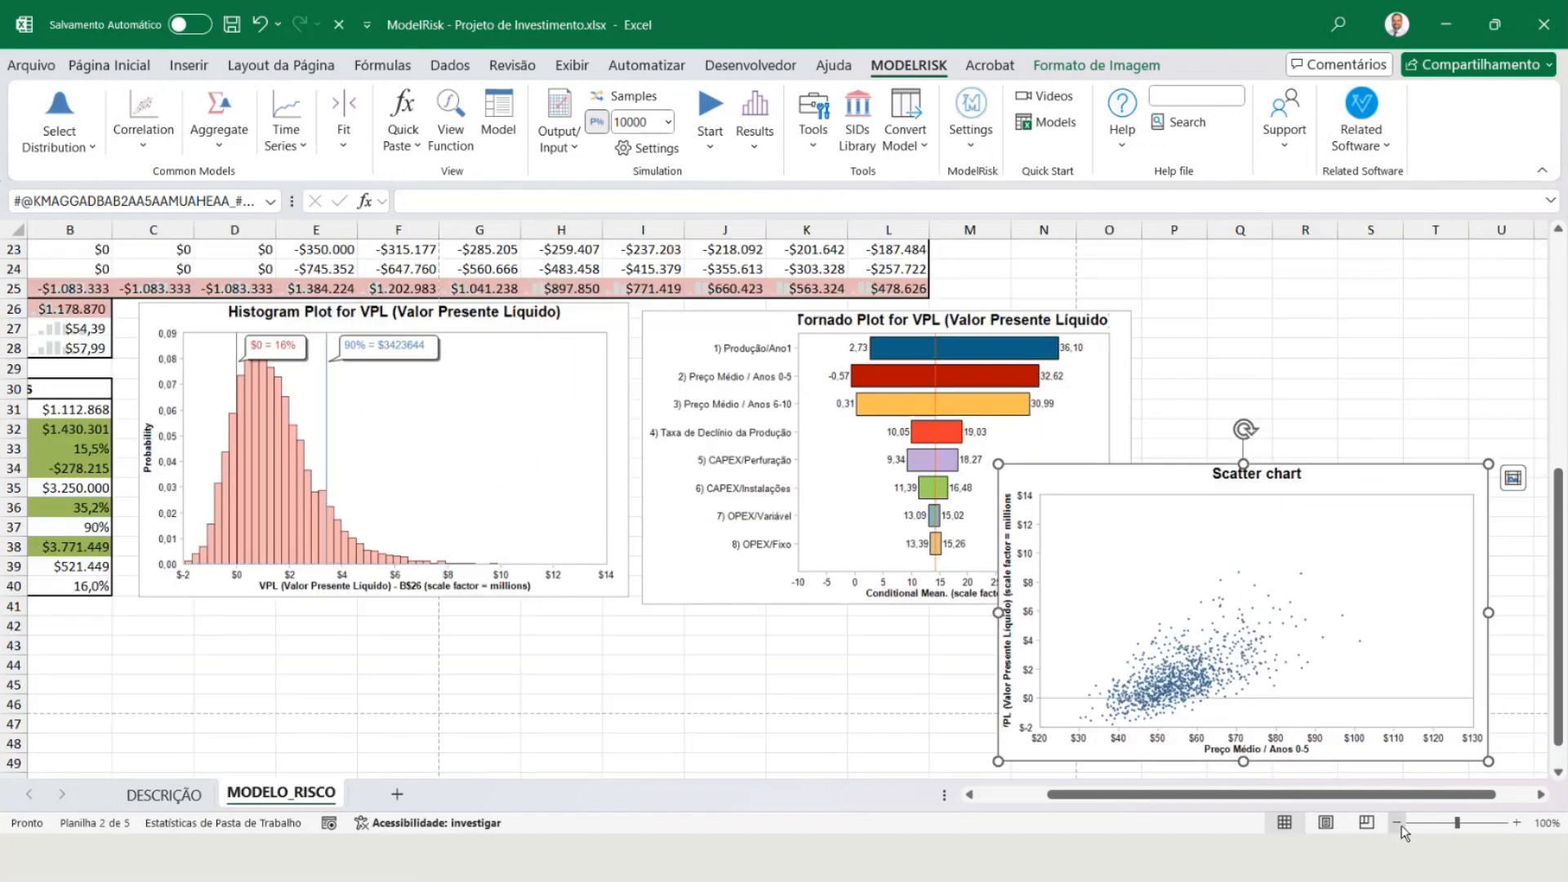
{"action": "left_click", "coordinate": [442, 649]}
{"action": "left_click", "coordinate": [1017, 801]}
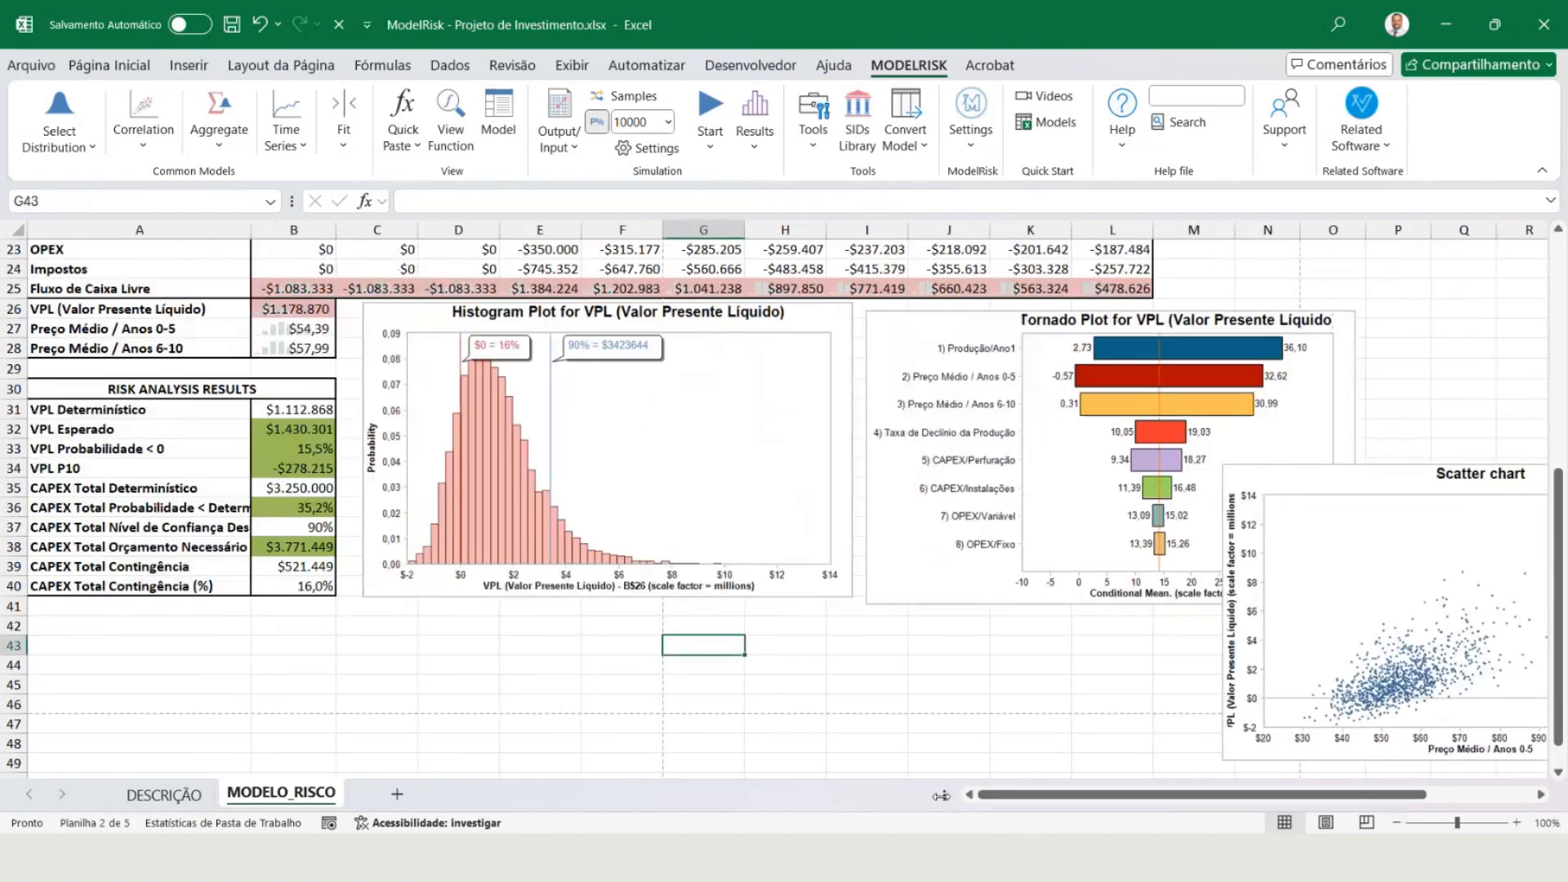
Highlight the Produção/Ano1 input row A5:I5 and select the CAPEX/Perfuração base value in F3.
{"action": "scroll", "coordinate": [586, 590], "scroll_direction": "up", "scroll_amount": 7}
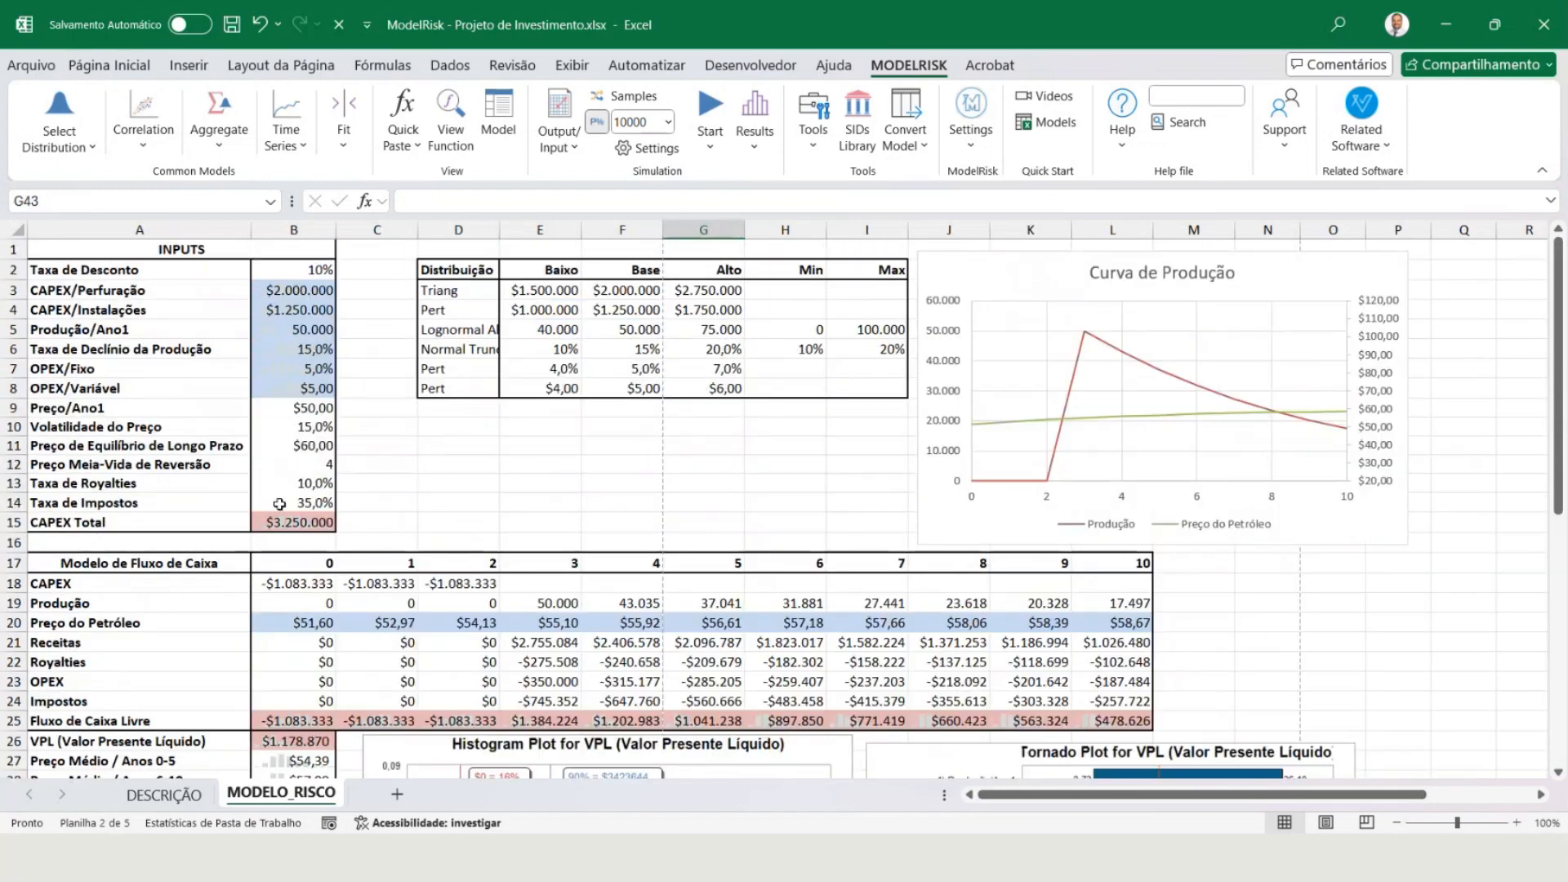
{"action": "left_click_drag", "start_coordinate": [172, 329], "coordinate": [827, 342]}
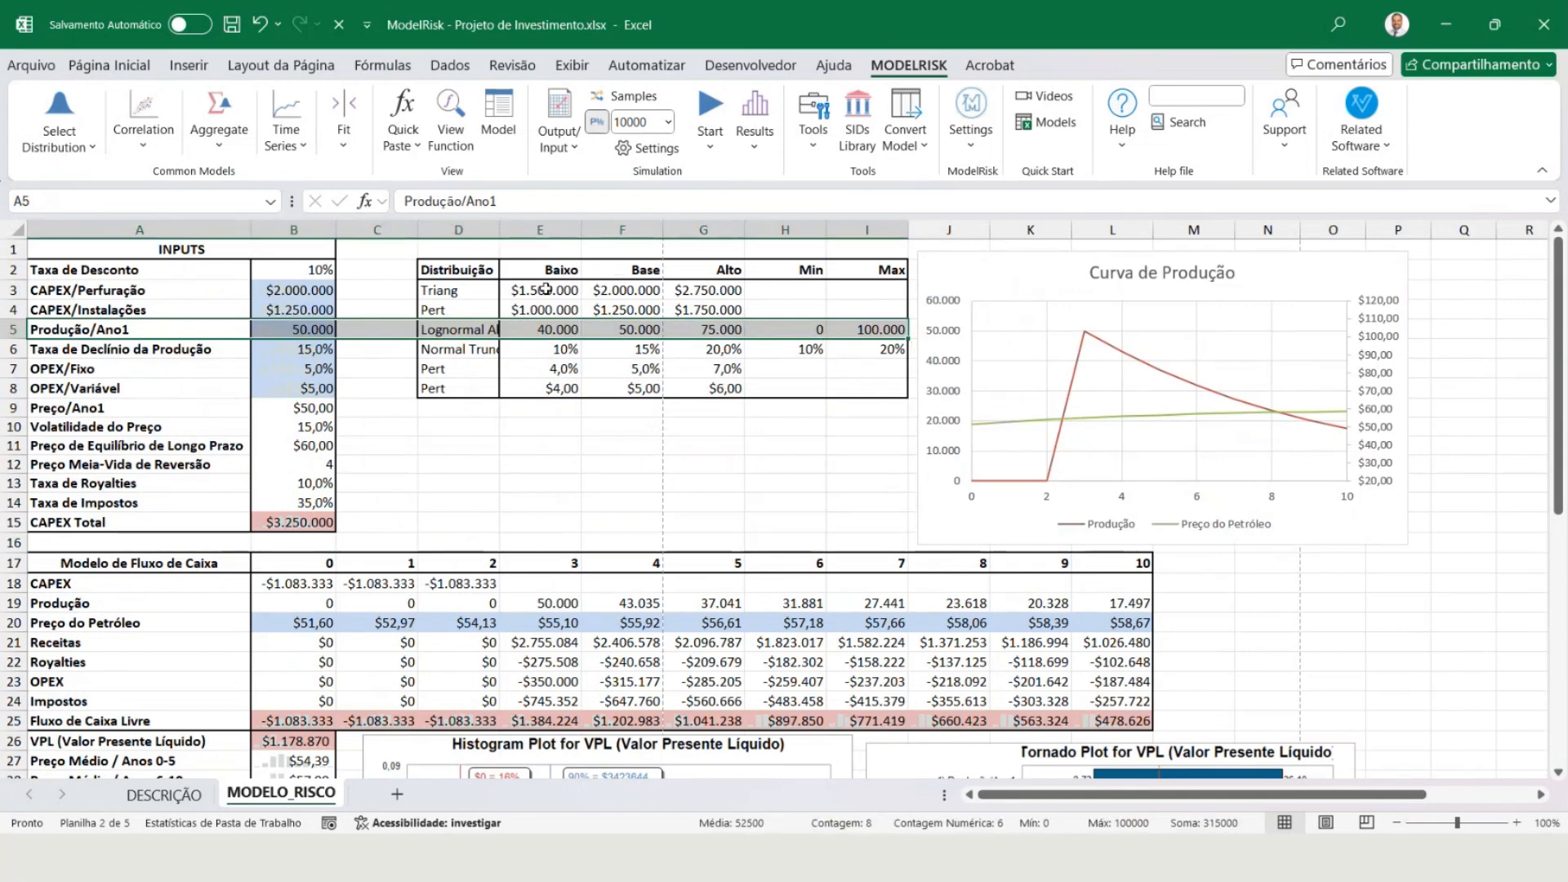
{"action": "left_click", "coordinate": [604, 288]}
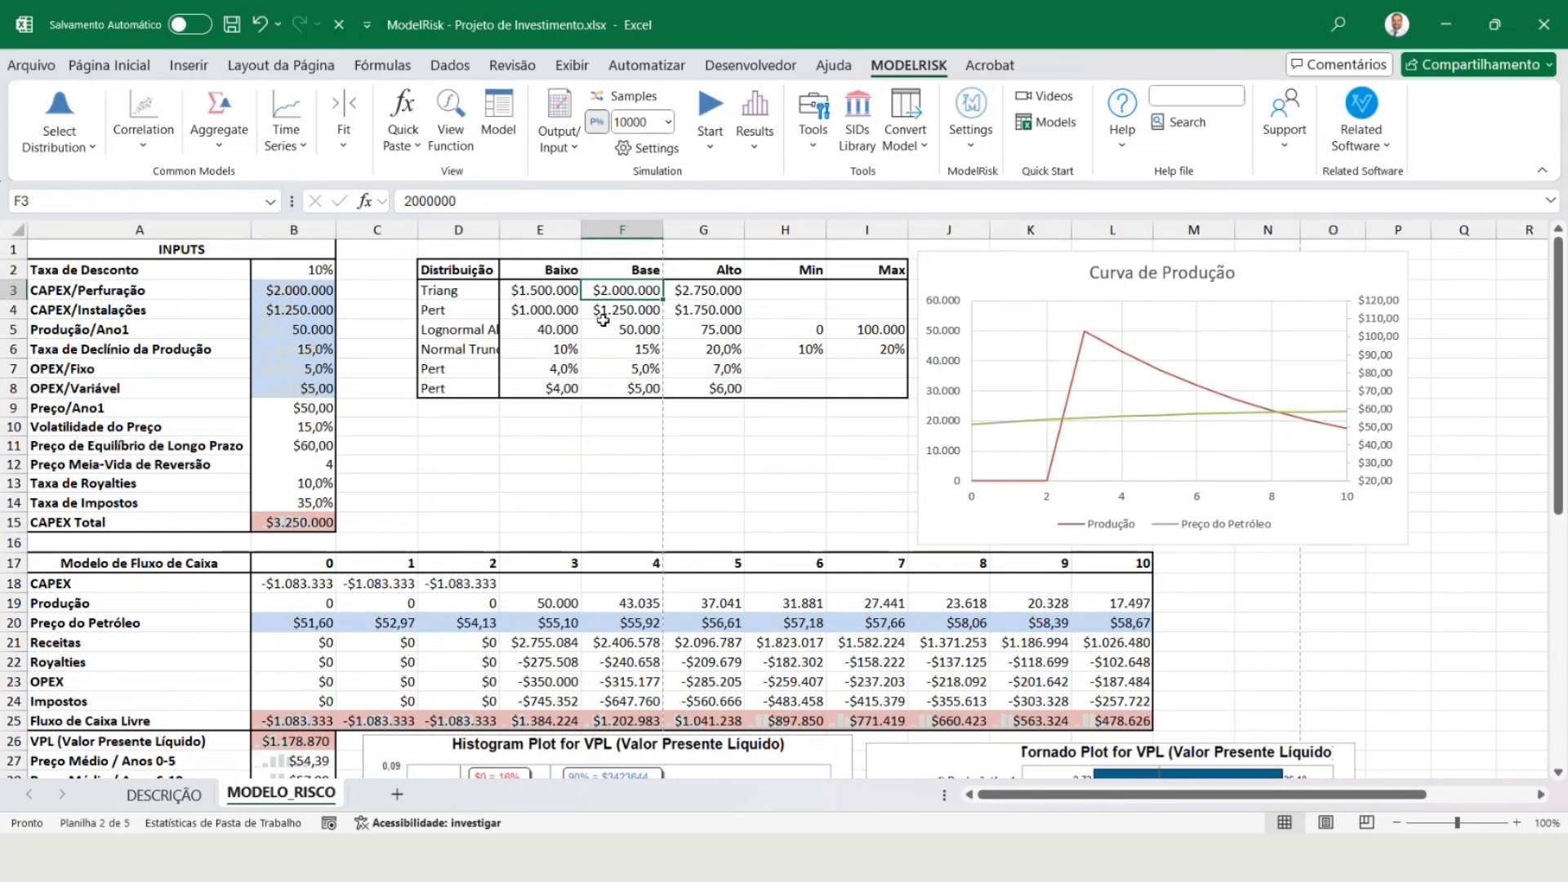
Set the CAPEX/Perfuração base value in F3 to 2.200.000.
{"action": "type", "text": "2"}
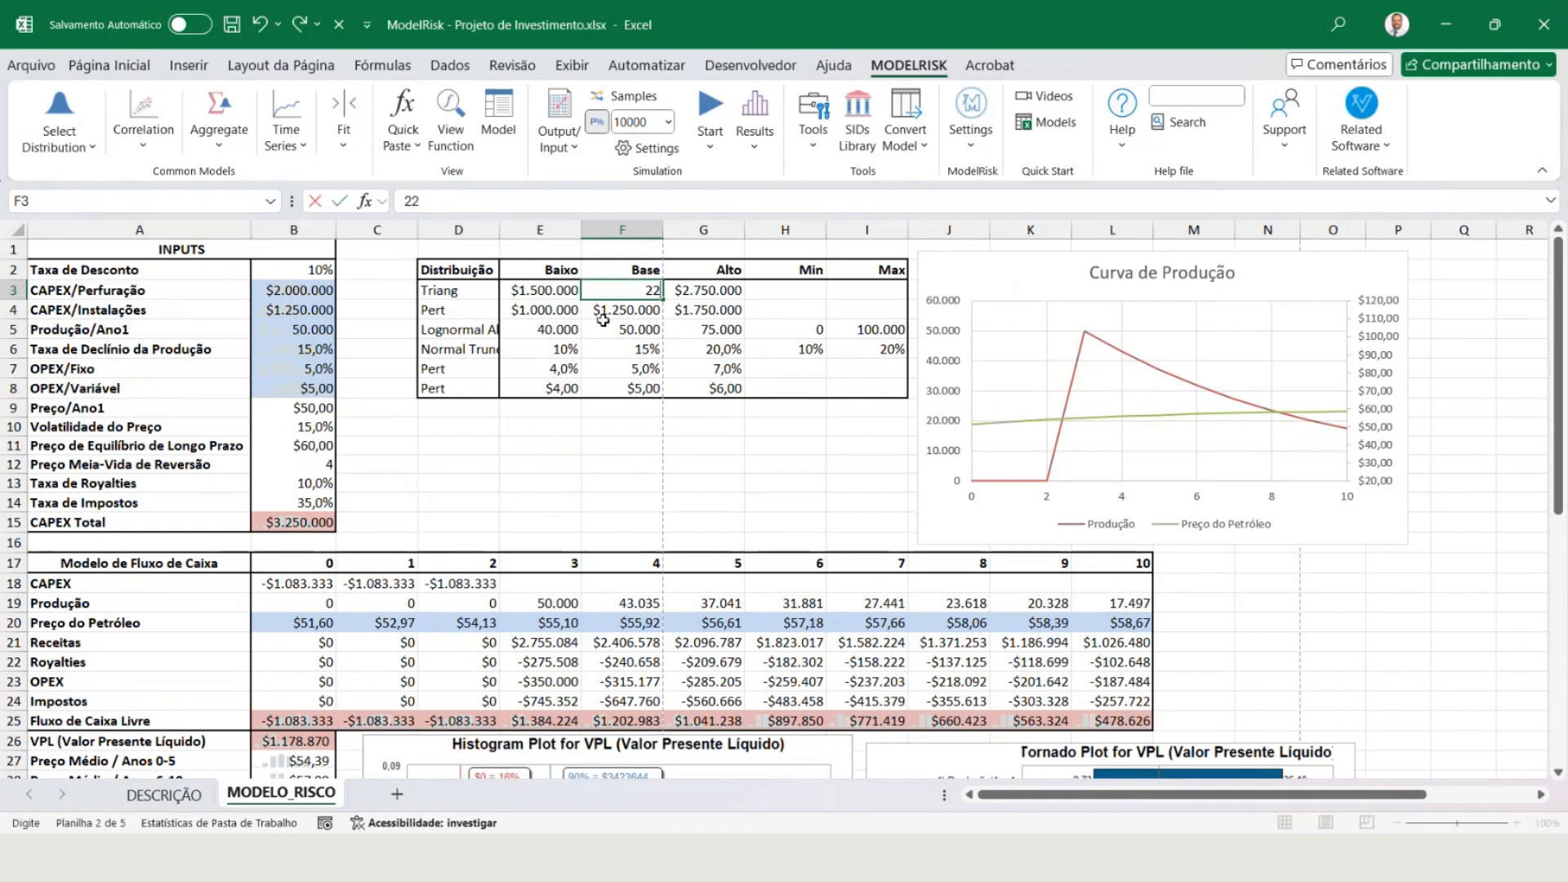
{"action": "type", "text": ".200.00000"}
{"action": "key", "text": "Return"}
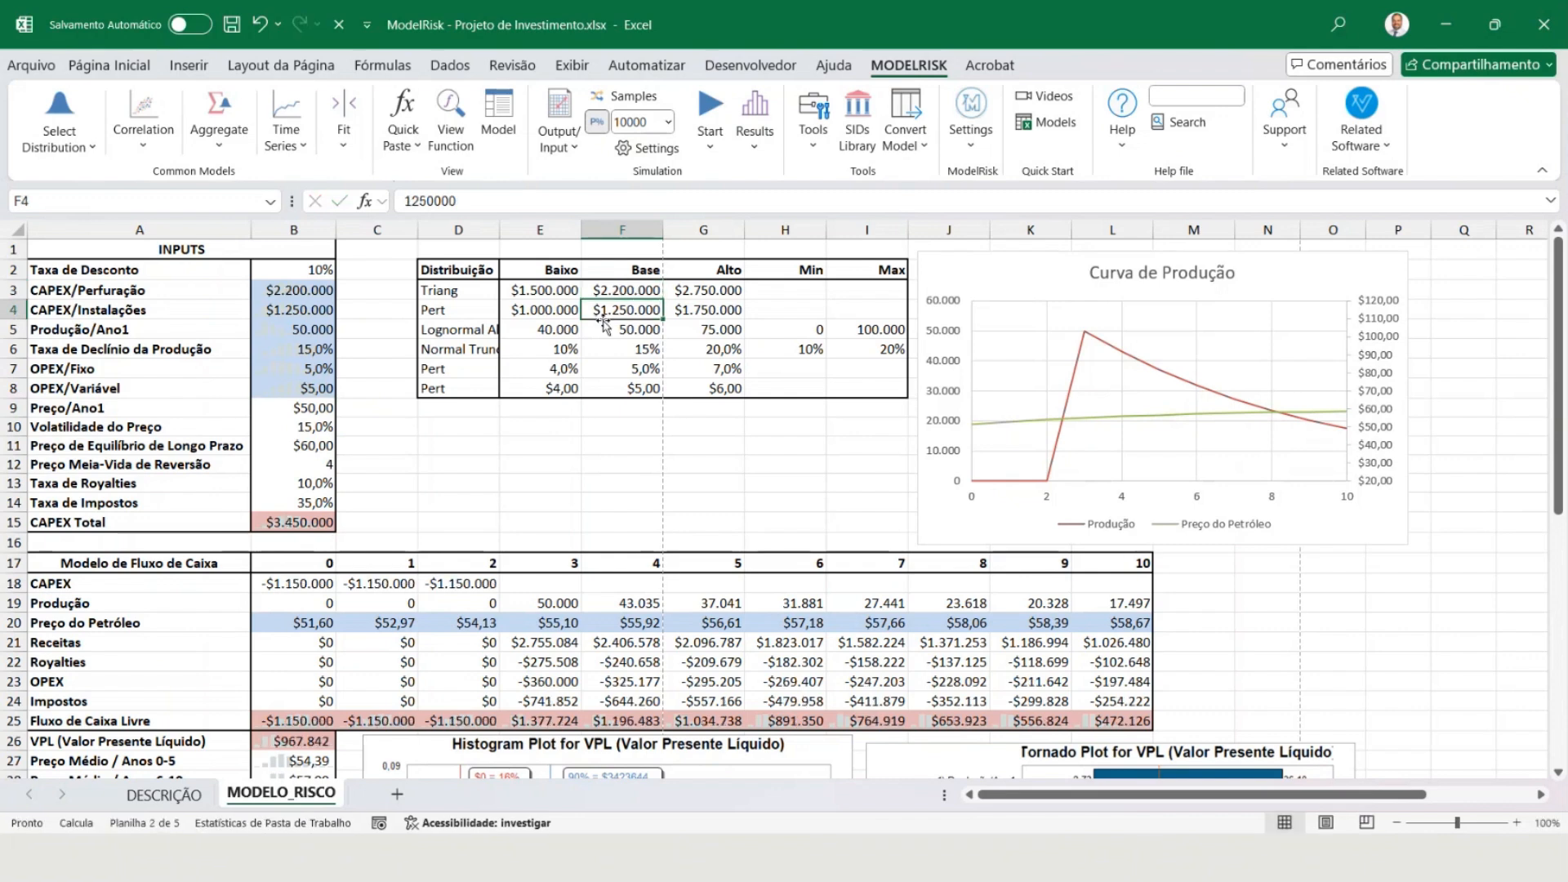
Set the Baixo value of the Produção/Ano1 distribution in E5 to 45000.
{"action": "left_click_drag", "start_coordinate": [551, 328], "coordinate": [679, 331]}
{"action": "left_click", "coordinate": [559, 329]}
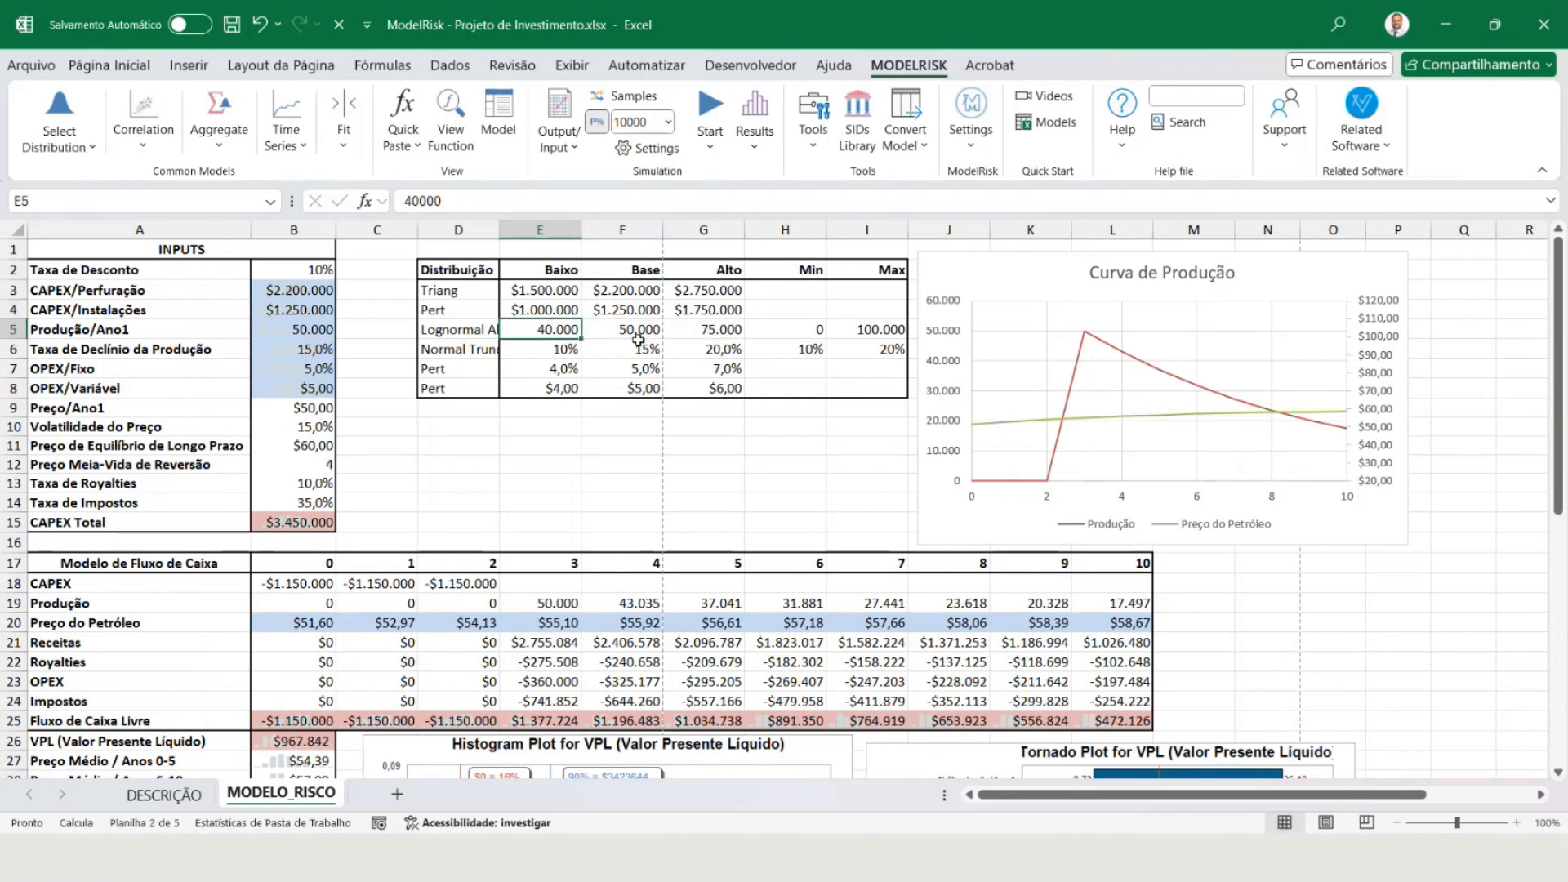
{"action": "type", "text": "45000"}
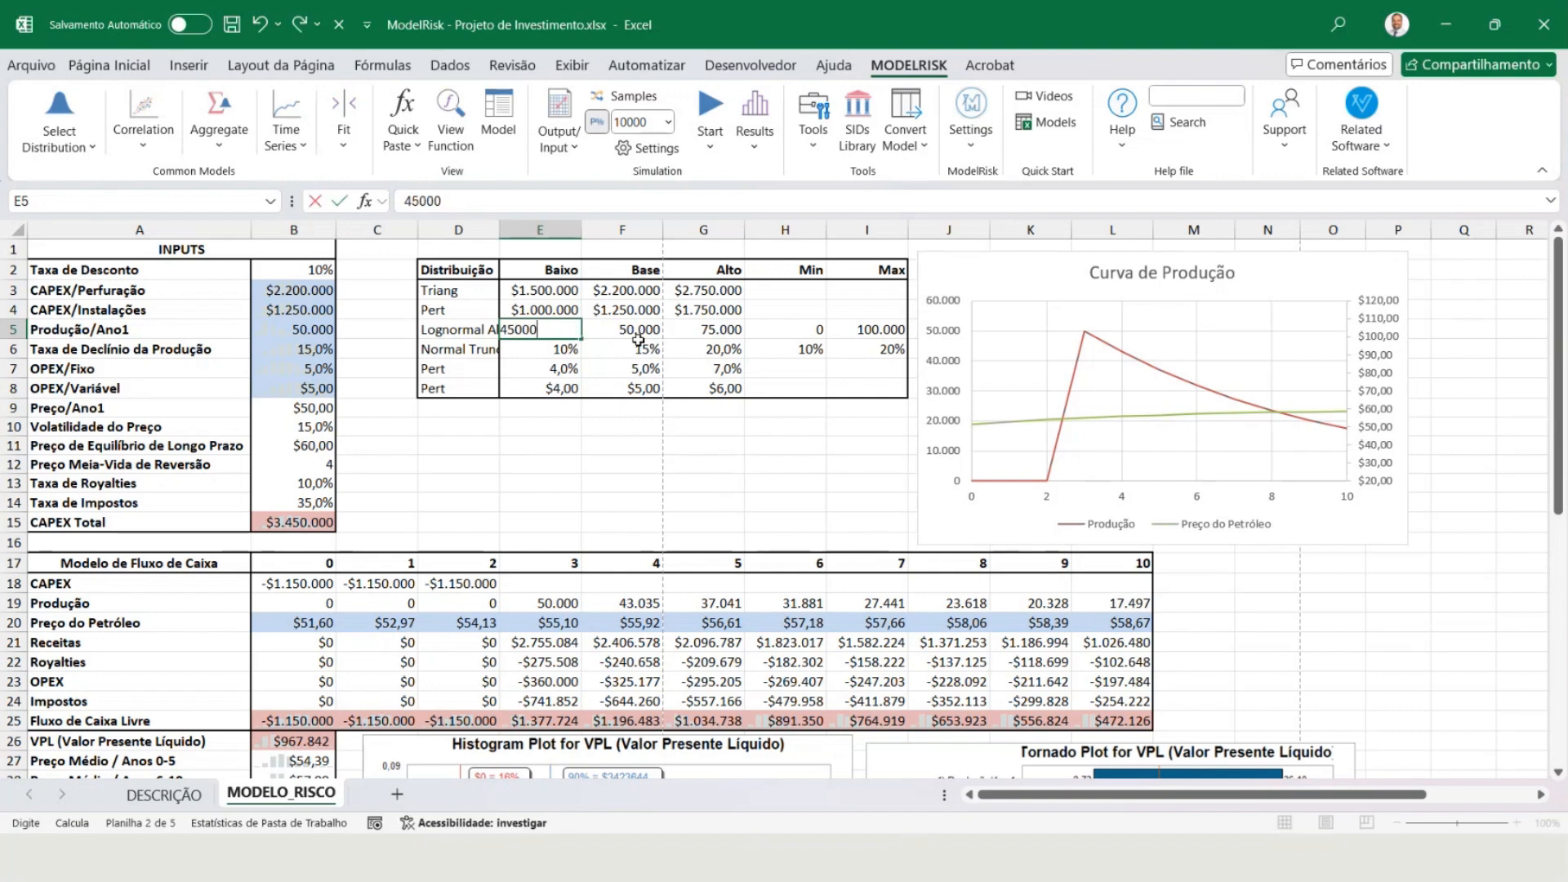
{"action": "key", "text": "Tab"}
{"action": "key", "text": "Tab"}
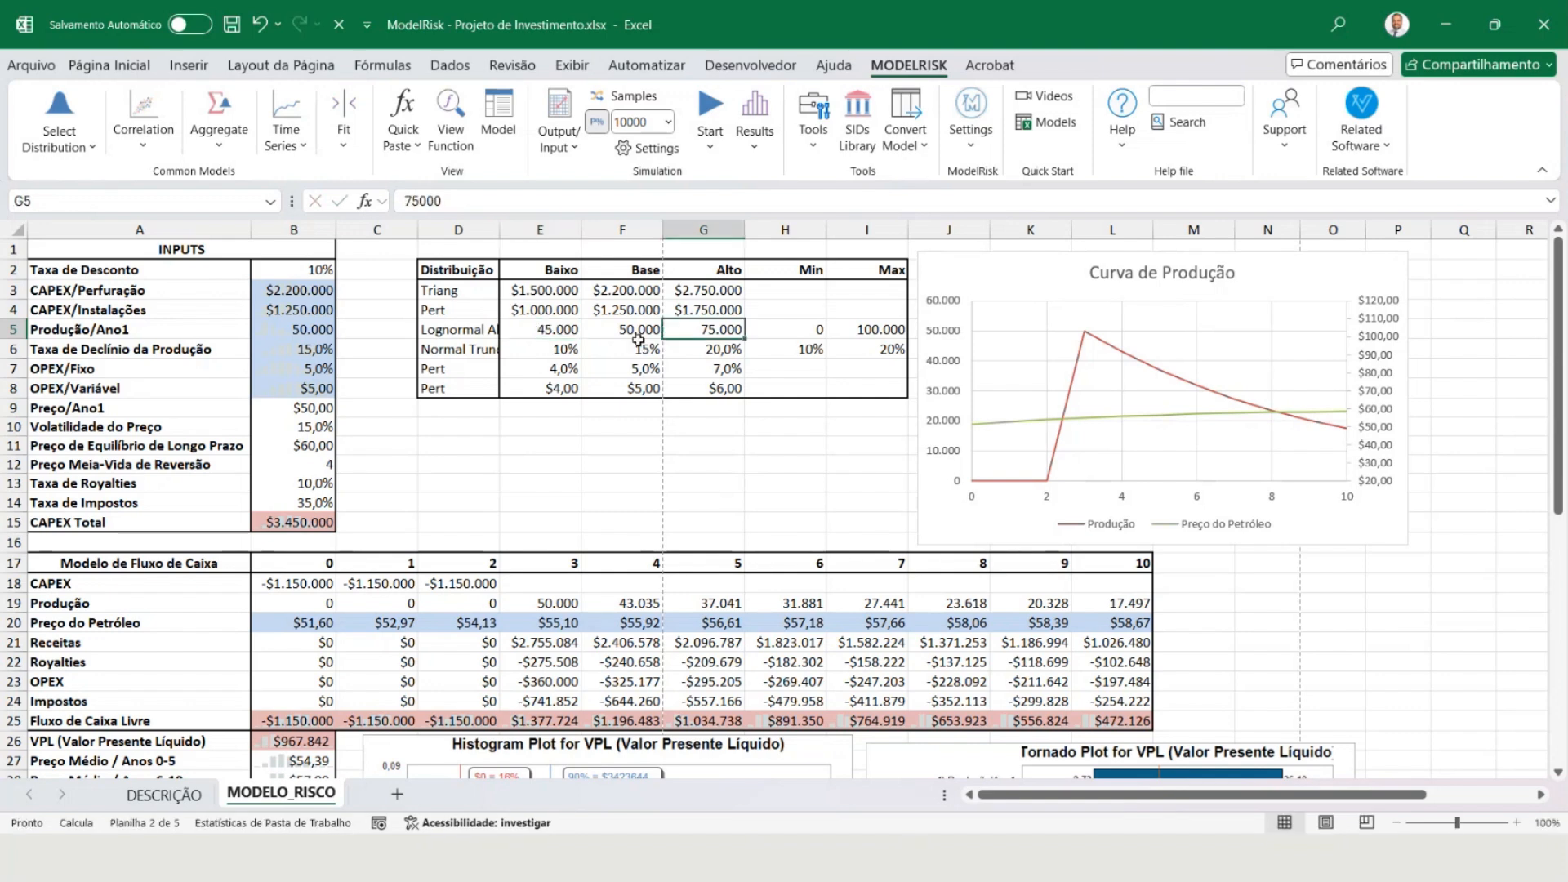
Fill the changed CAPEX/Perfuração base cell F3 and the Produção/Ano1 low cell E5 with yellow.
{"action": "left_click", "coordinate": [623, 289]}
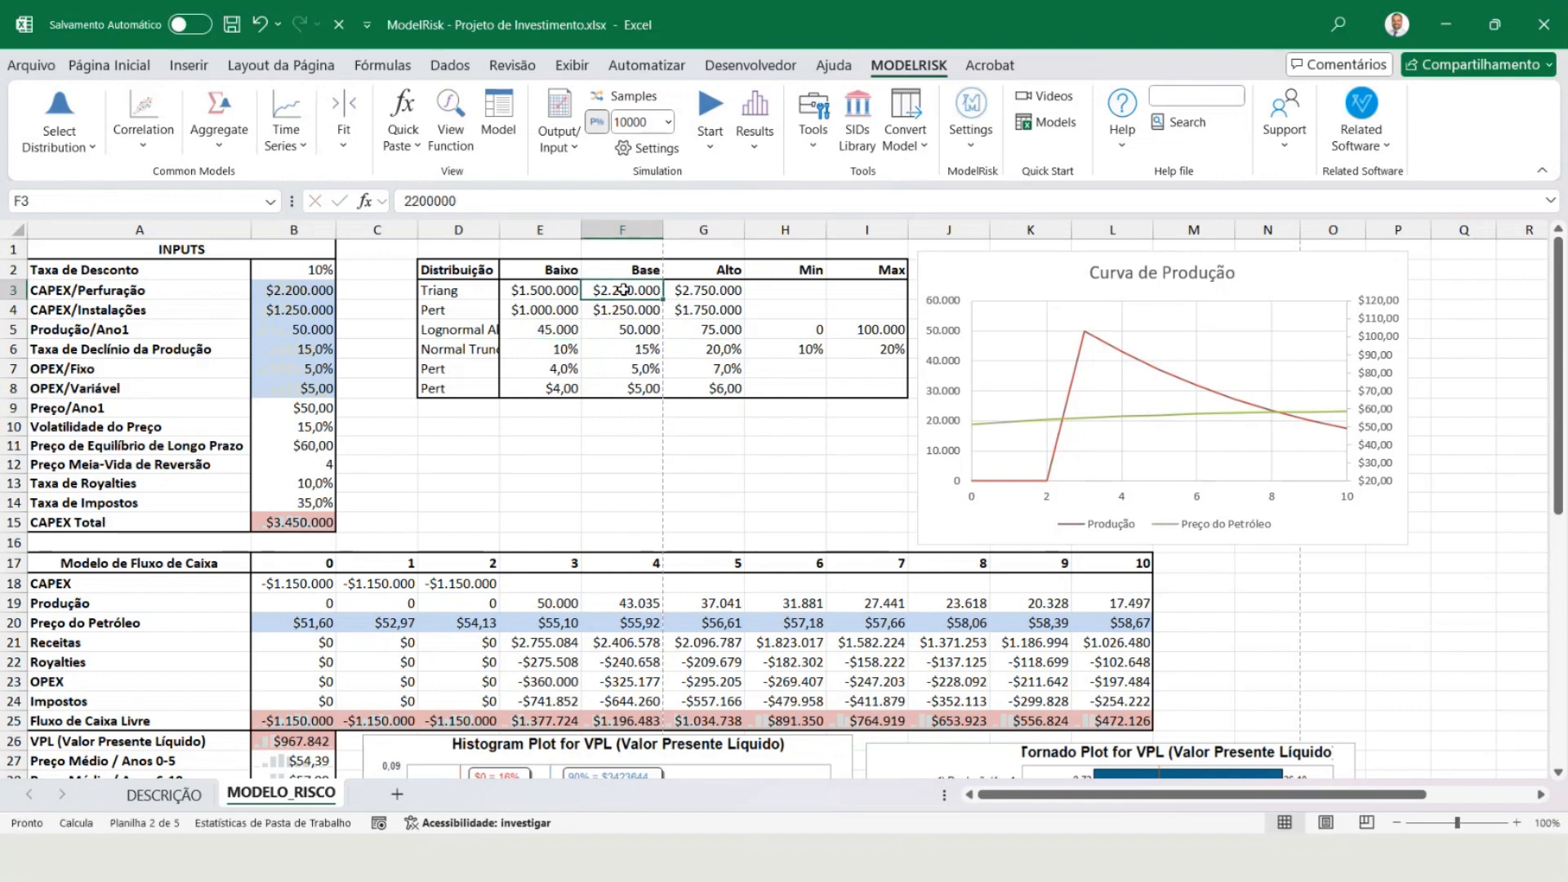
{"action": "left_click", "coordinate": [129, 66]}
{"action": "left_click", "coordinate": [288, 135]}
{"action": "left_click", "coordinate": [530, 335]}
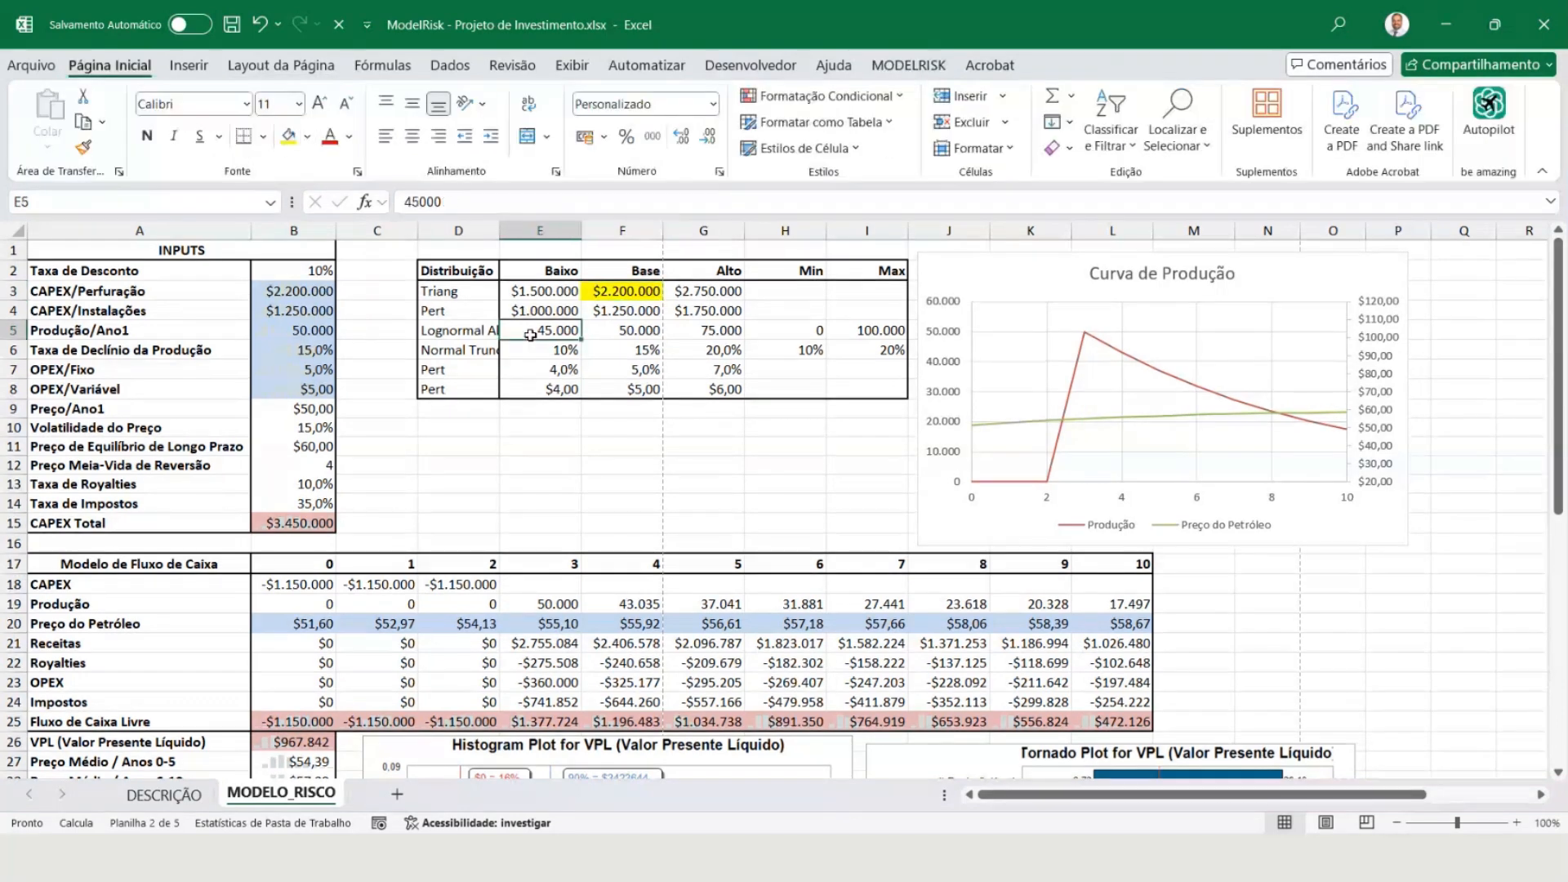
{"action": "left_click", "coordinate": [288, 136]}
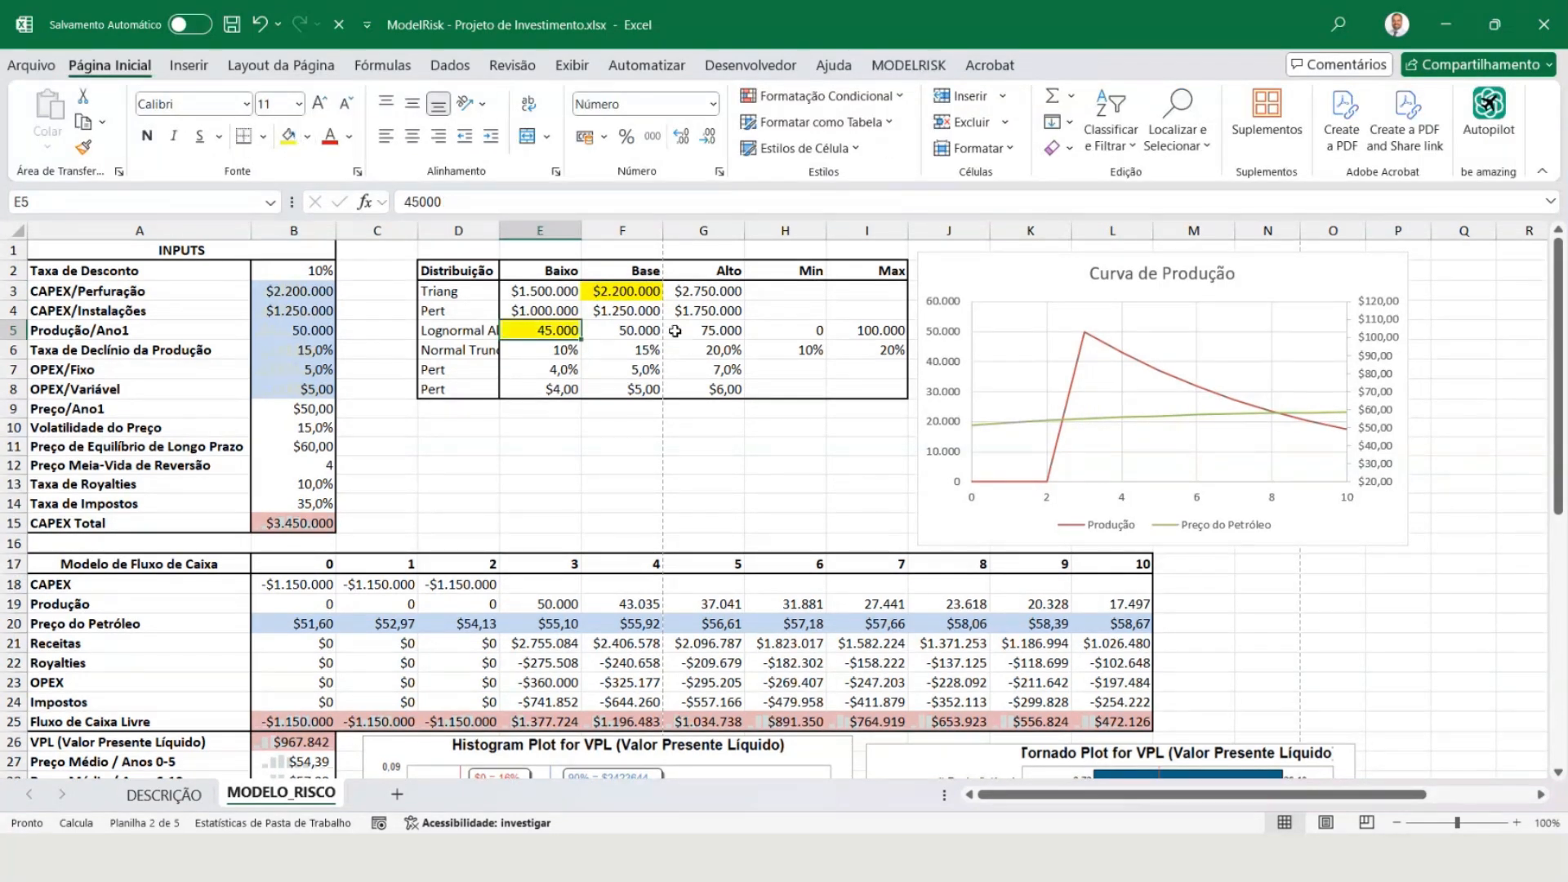
Review the two yellow-marked distribution parameters for CAPEX/Perfuração and Produção/Ano1.
{"action": "left_click", "coordinate": [608, 282]}
{"action": "left_click_drag", "start_coordinate": [608, 281], "coordinate": [623, 231]}
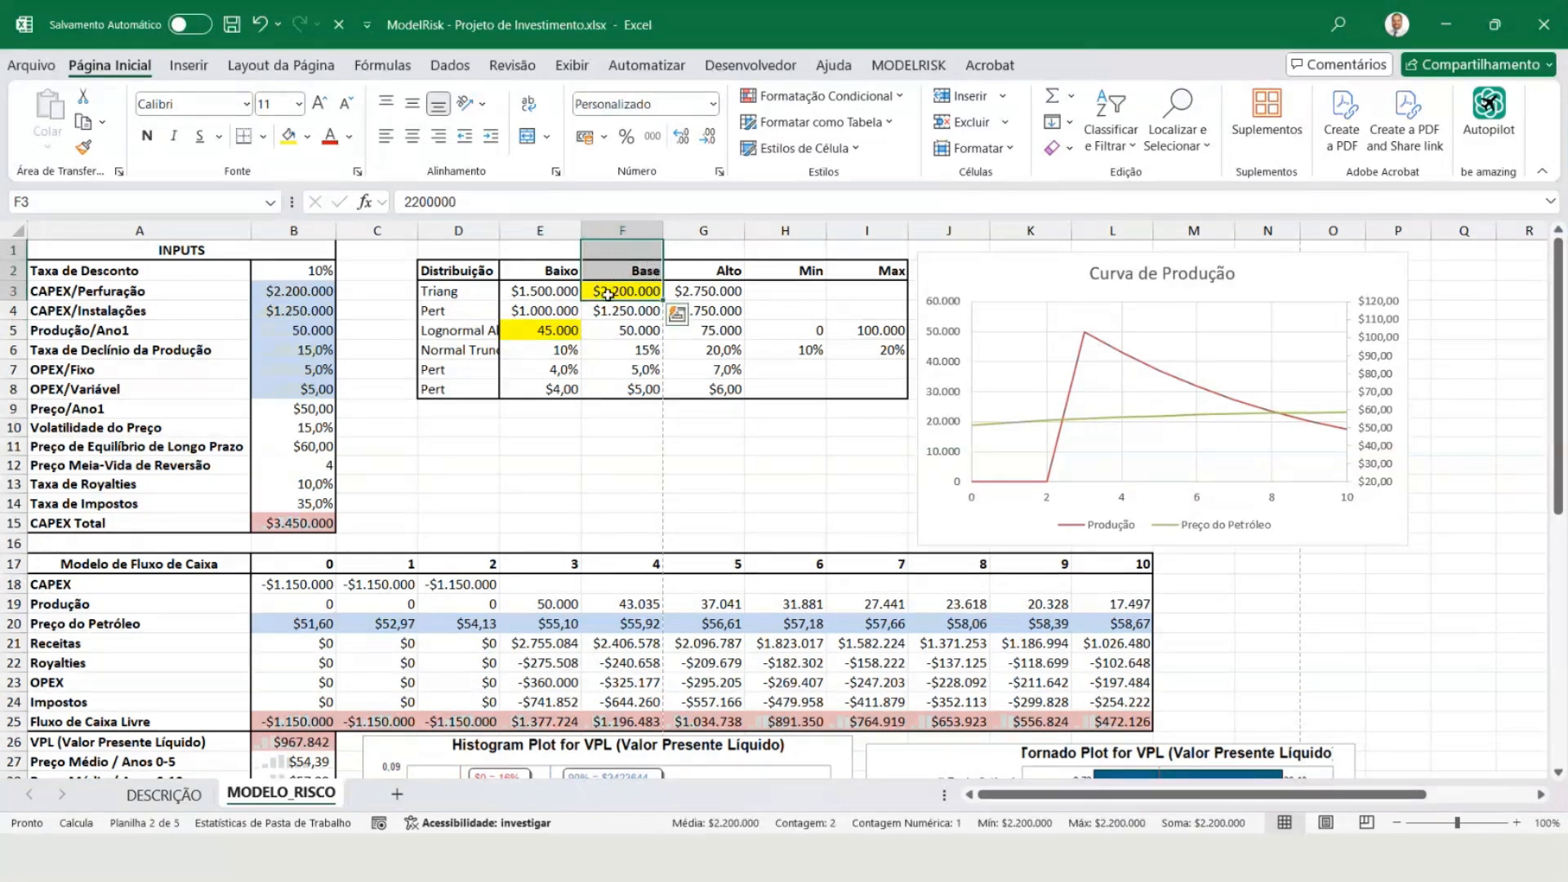
{"action": "left_click_drag", "start_coordinate": [457, 330], "coordinate": [590, 338]}
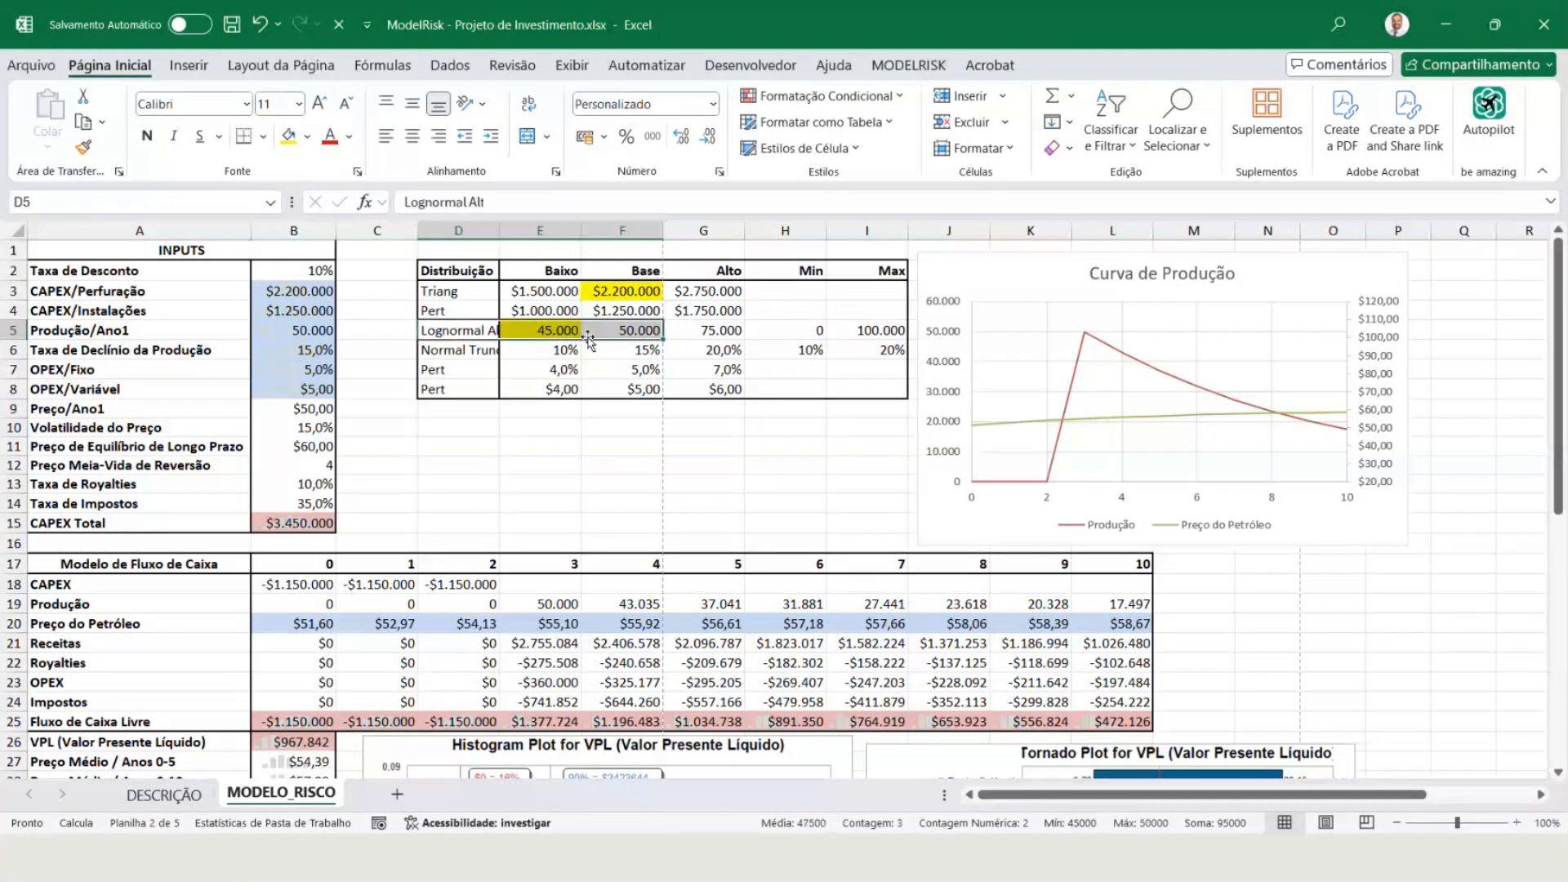
{"action": "left_click", "coordinate": [530, 335]}
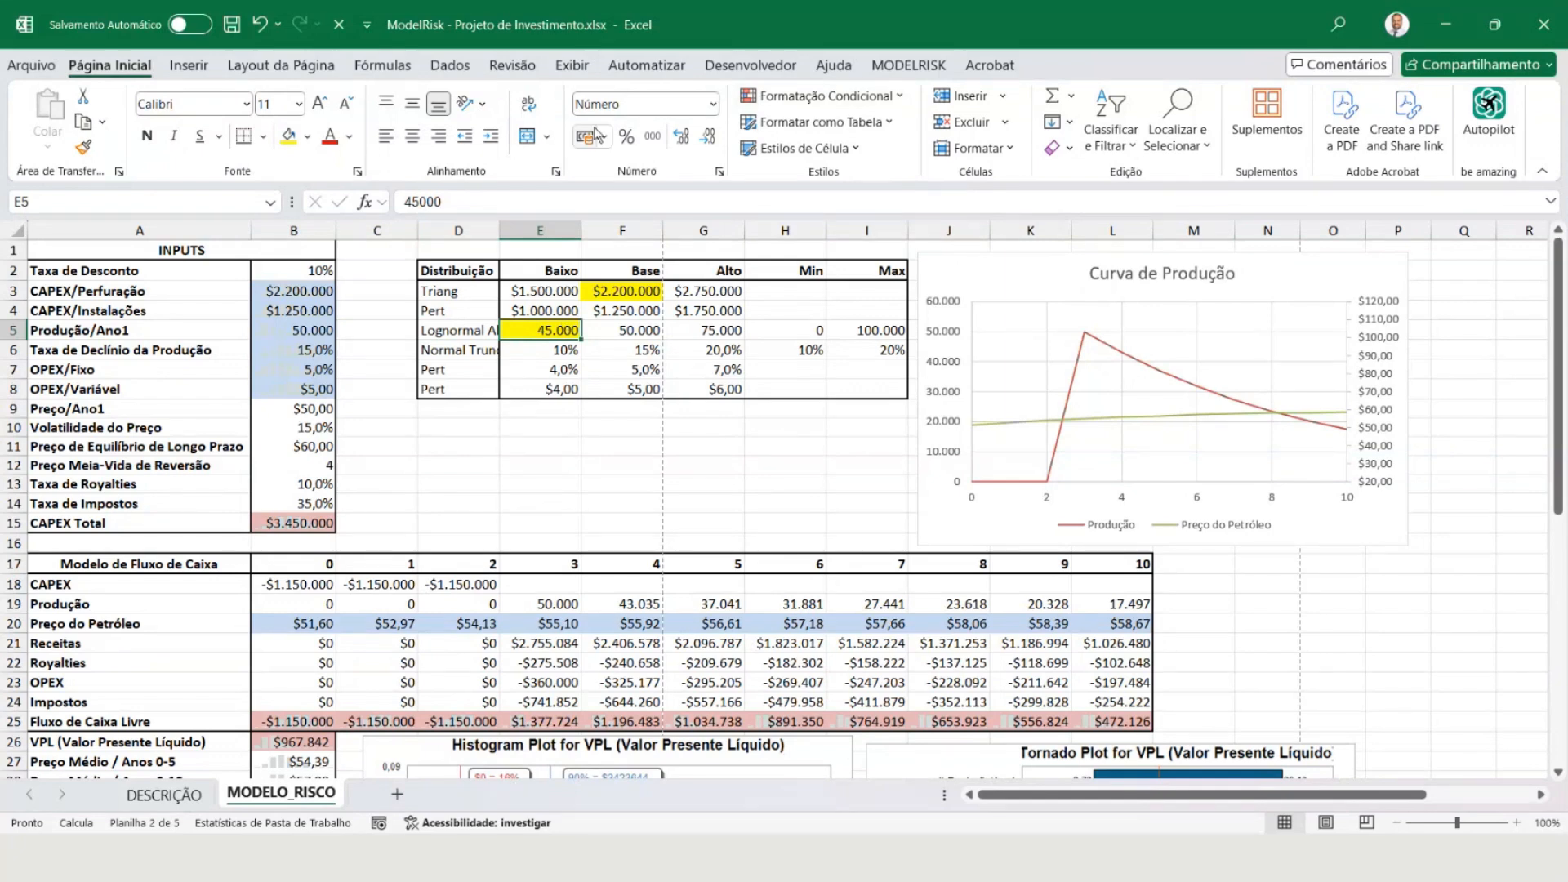
Preview random samples in the model, restore the base values and check the VPL Probabilidade < 0 result in row 33.
{"action": "left_click", "coordinate": [908, 66]}
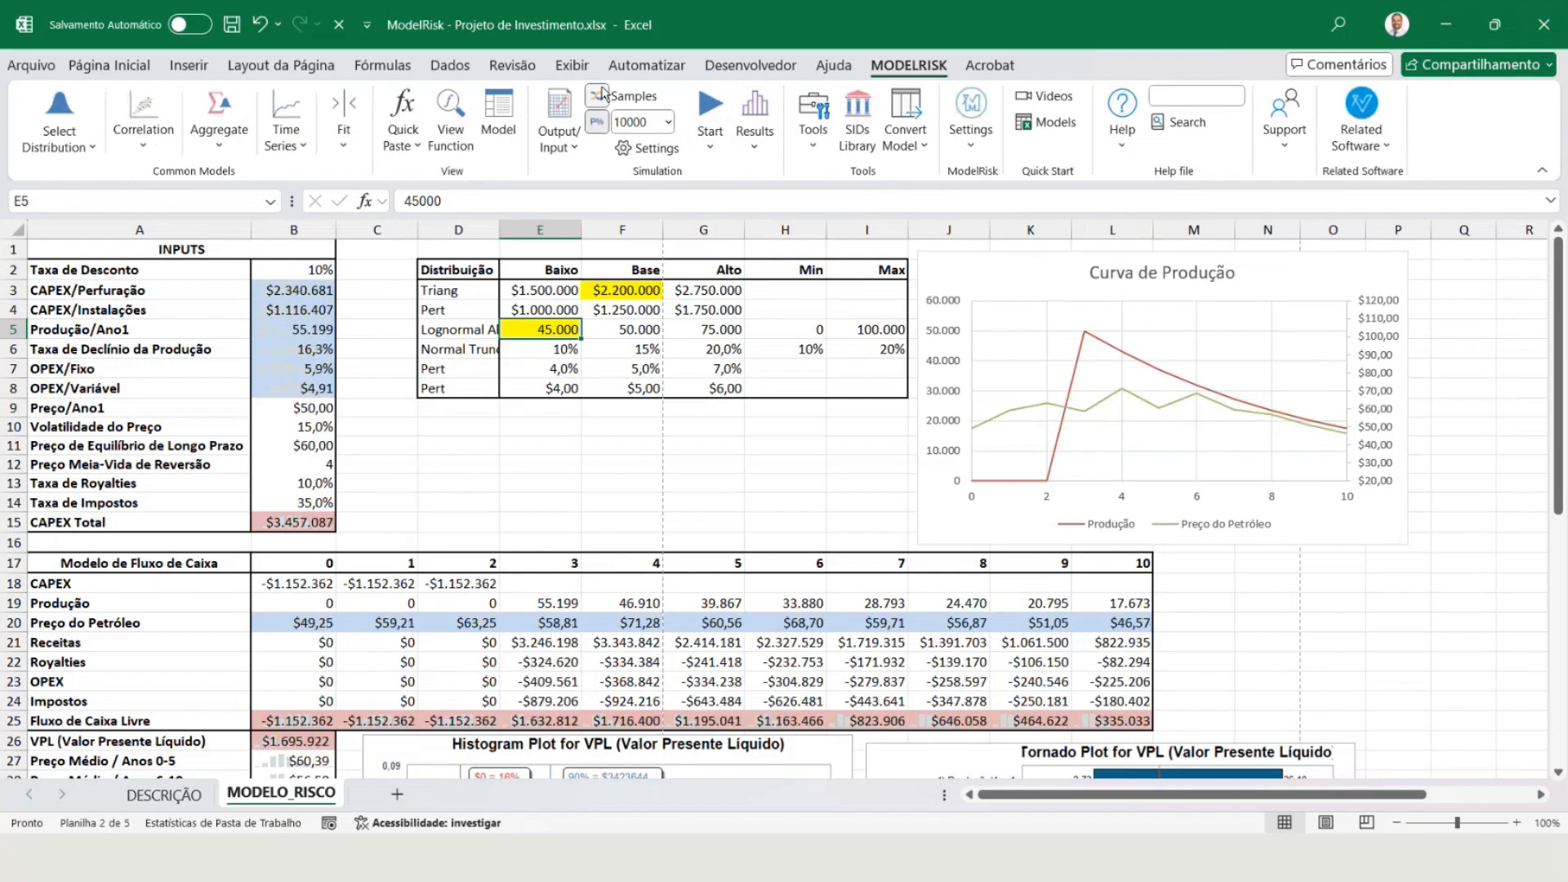
{"action": "left_click", "coordinate": [602, 95]}
{"action": "scroll", "coordinate": [574, 326], "scroll_direction": "down", "scroll_amount": 7}
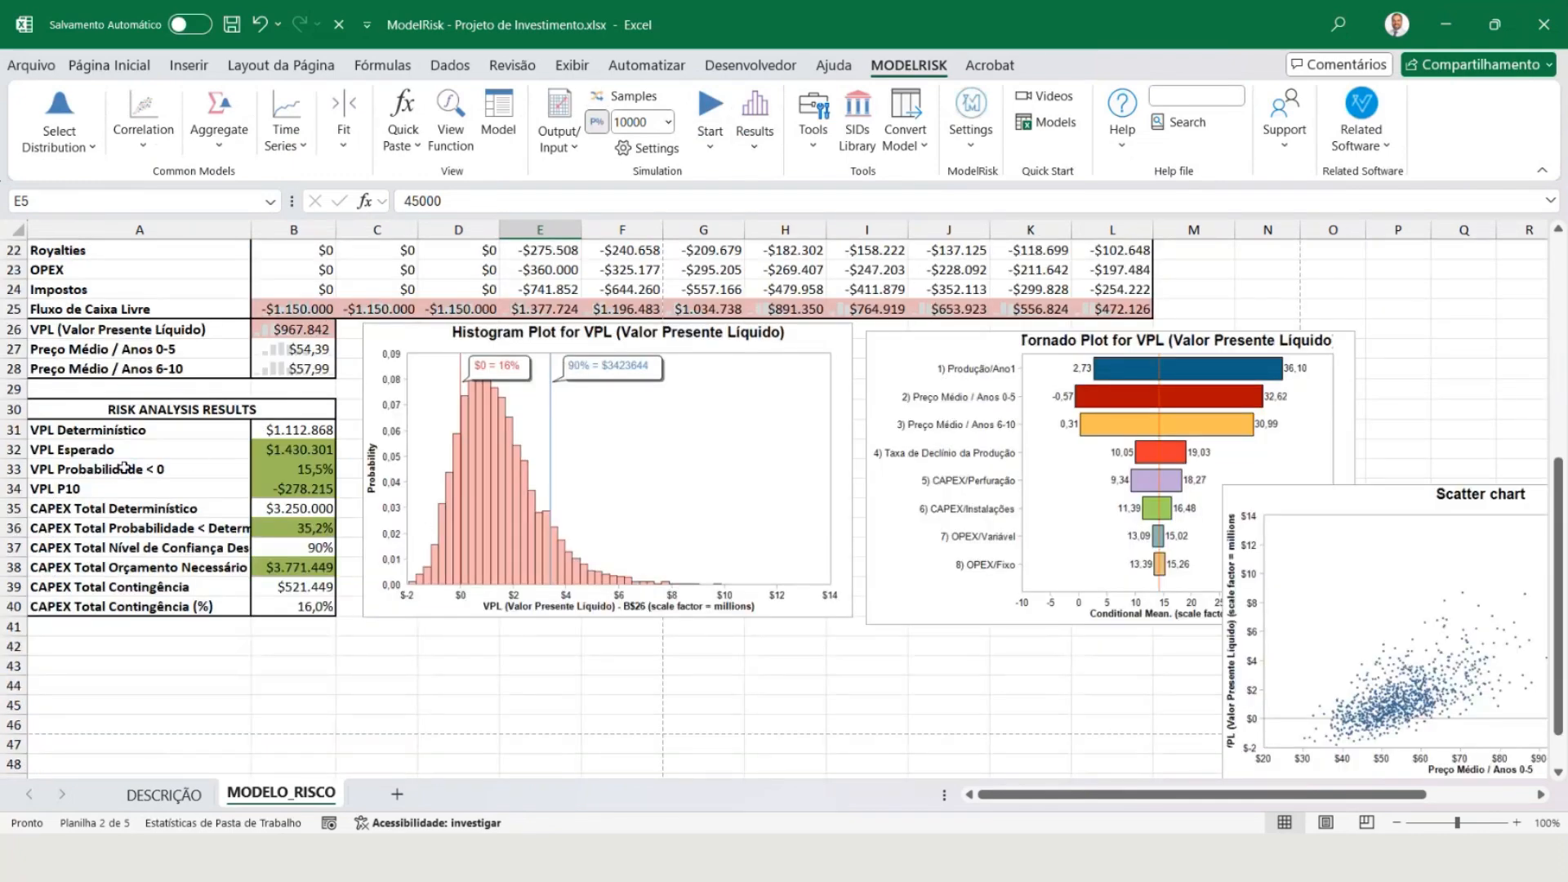
{"action": "left_click_drag", "start_coordinate": [124, 467], "coordinate": [287, 483]}
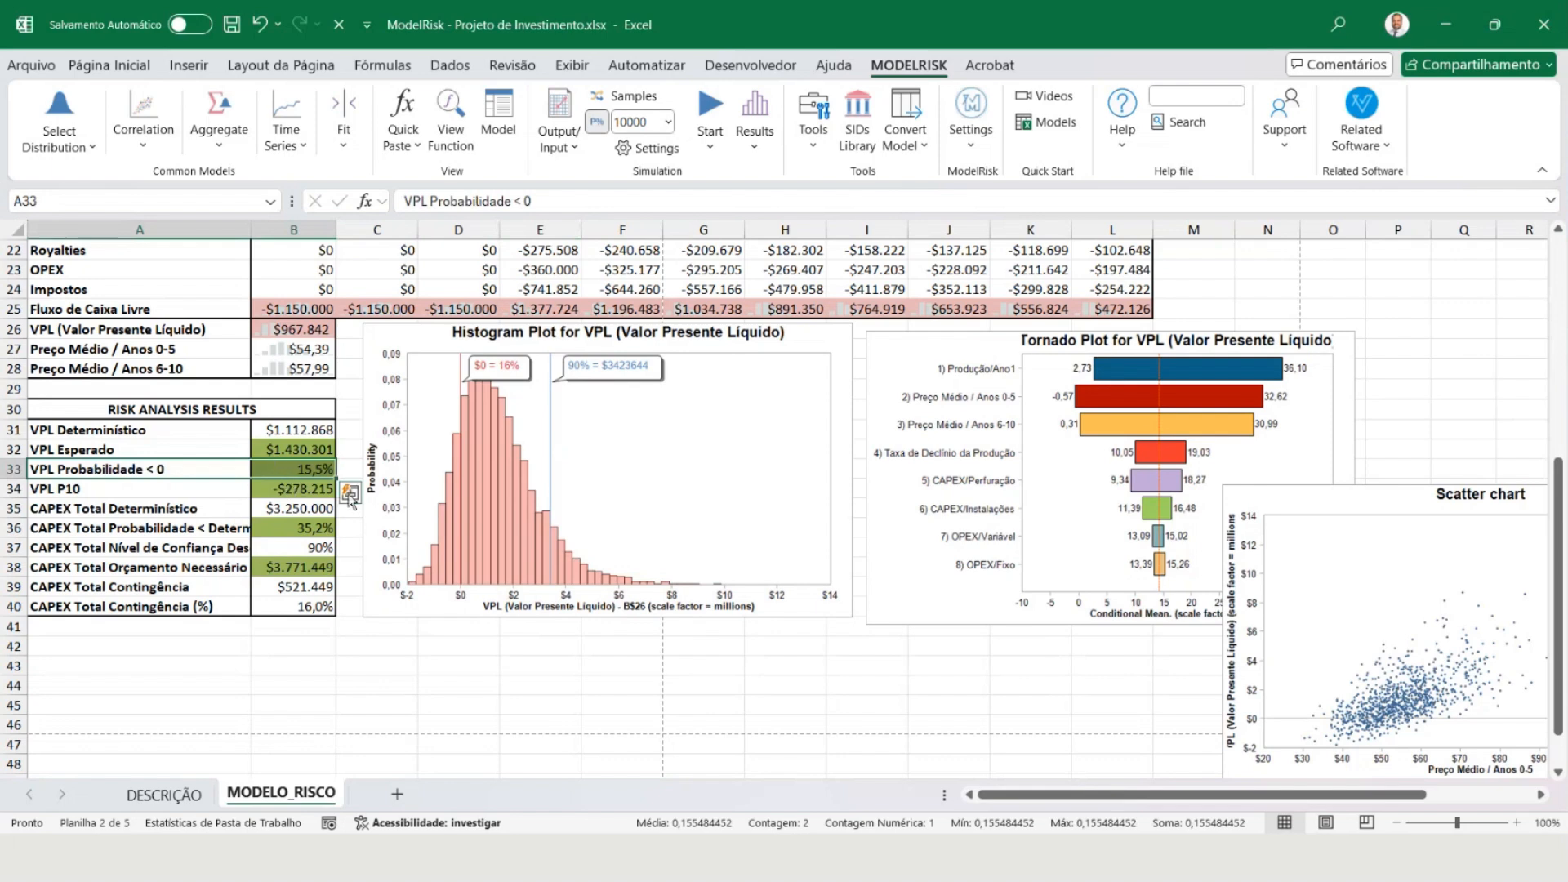
{"action": "left_click", "coordinate": [1038, 654]}
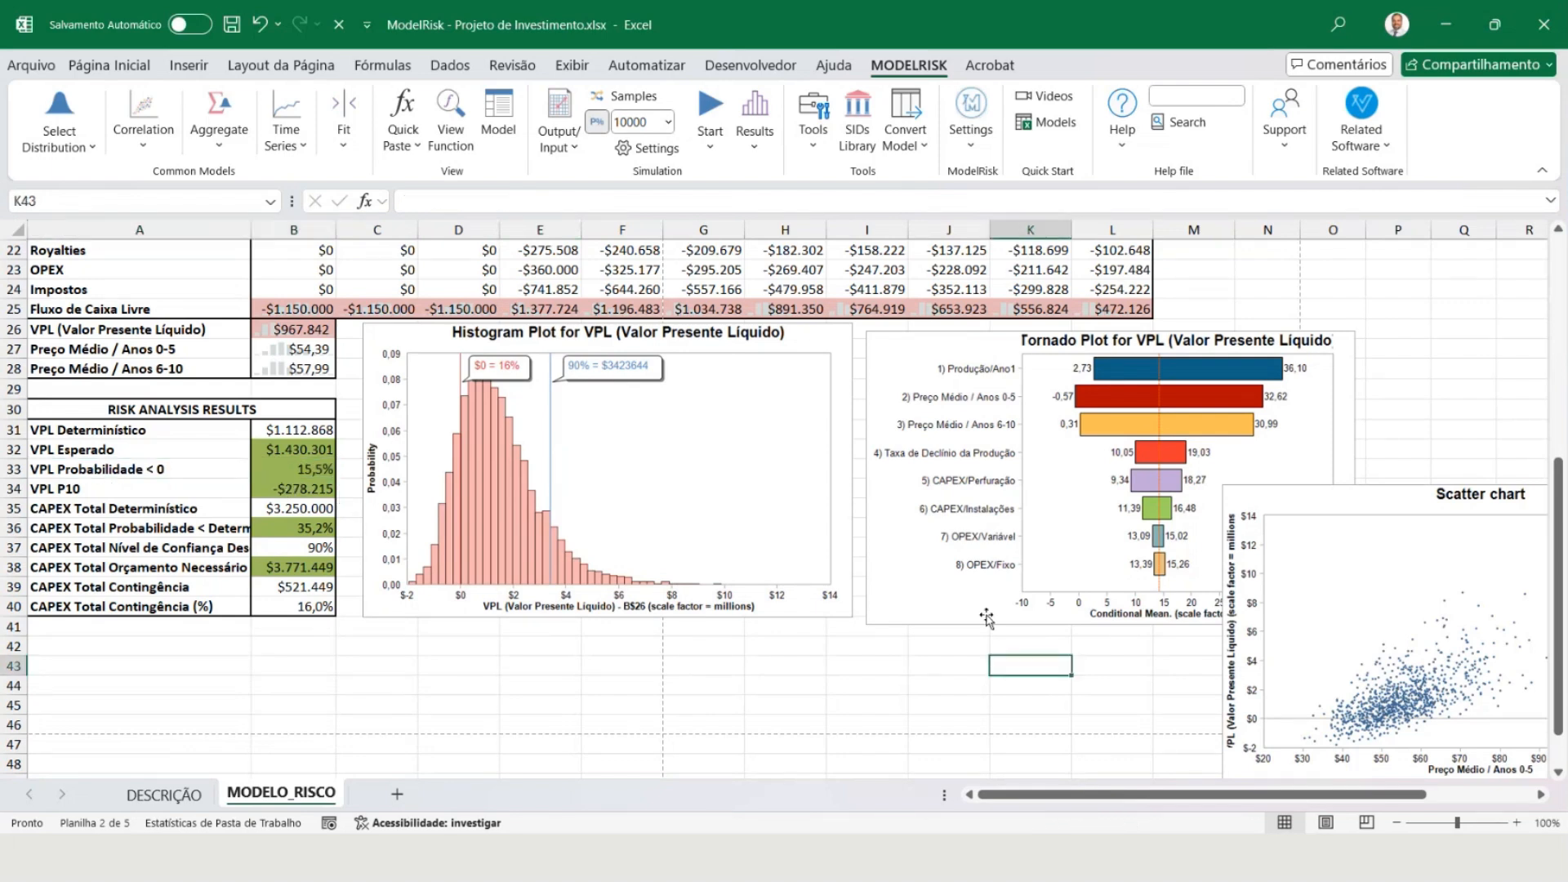
Rerun the simulation with 10000 samples without saving the current results, view the VPL histogram and close the results window.
{"action": "left_click", "coordinate": [709, 115]}
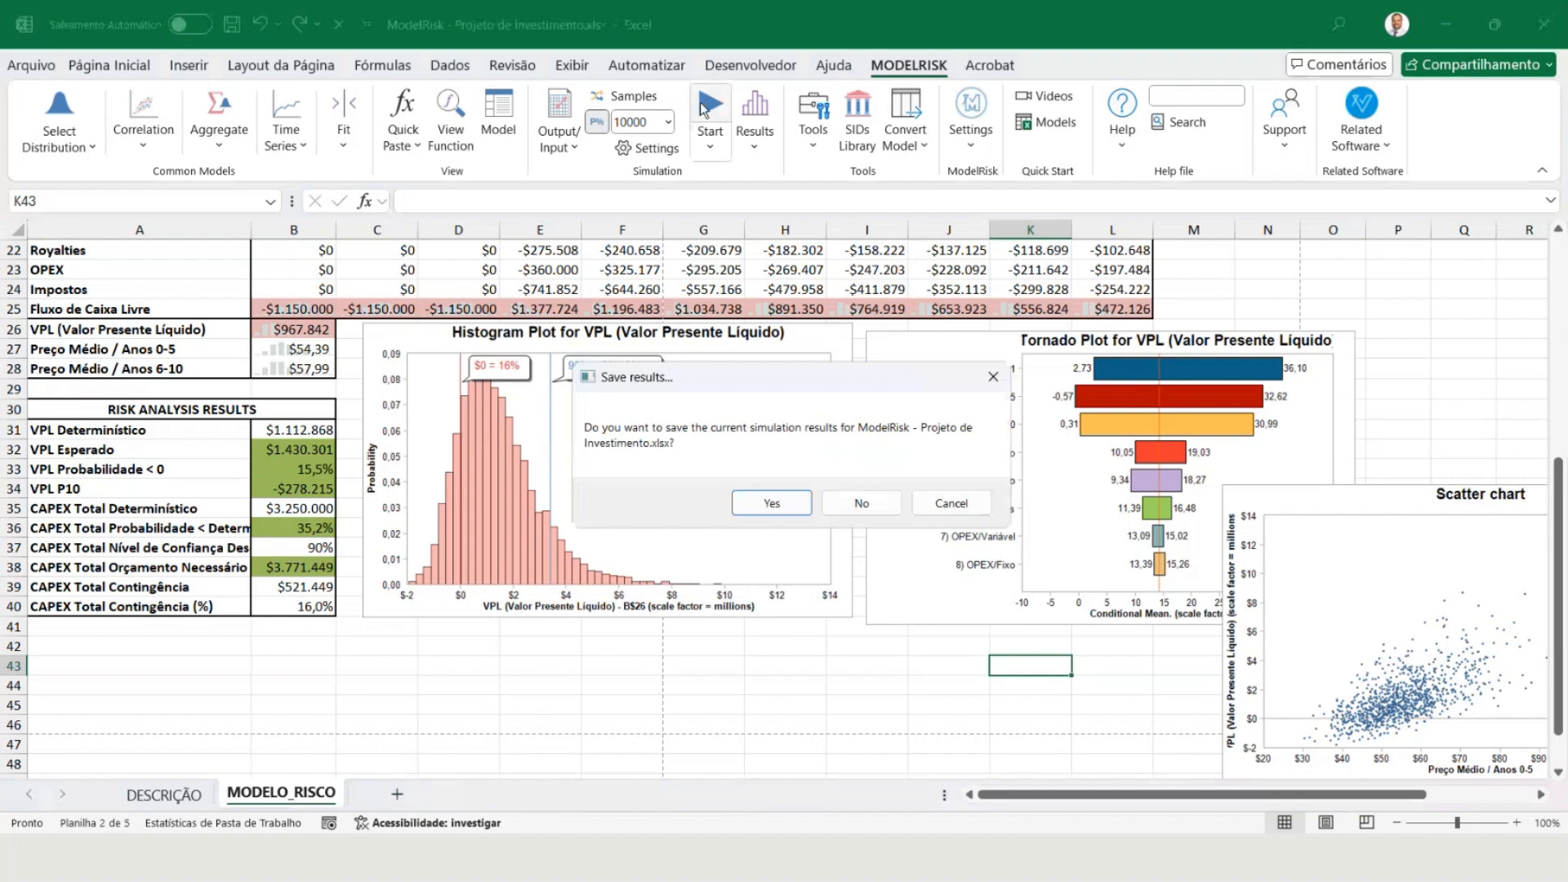
{"action": "left_click", "coordinate": [862, 502]}
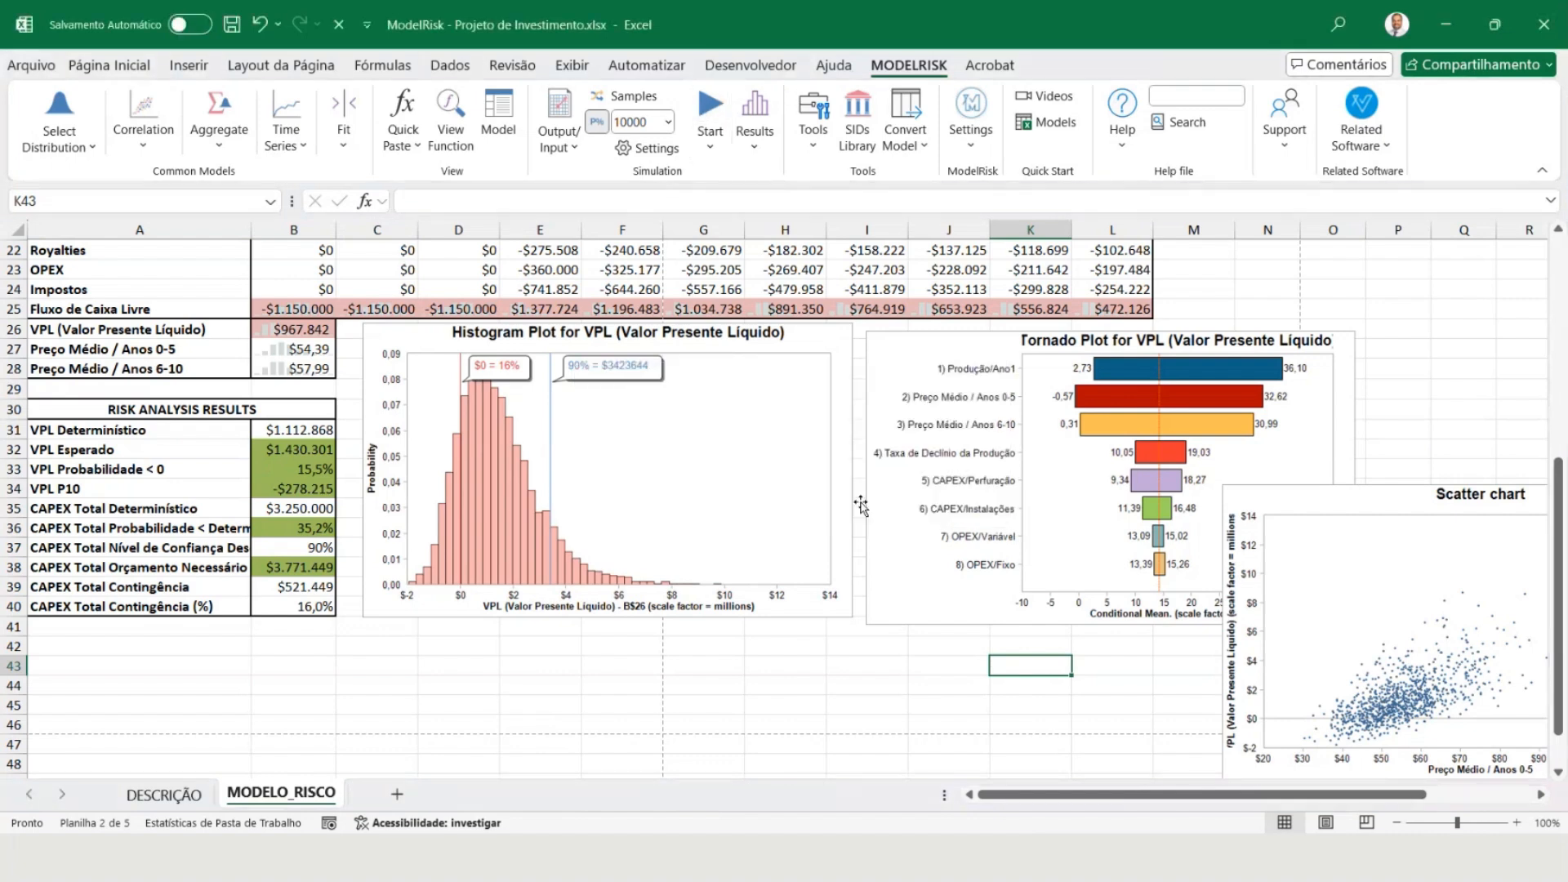
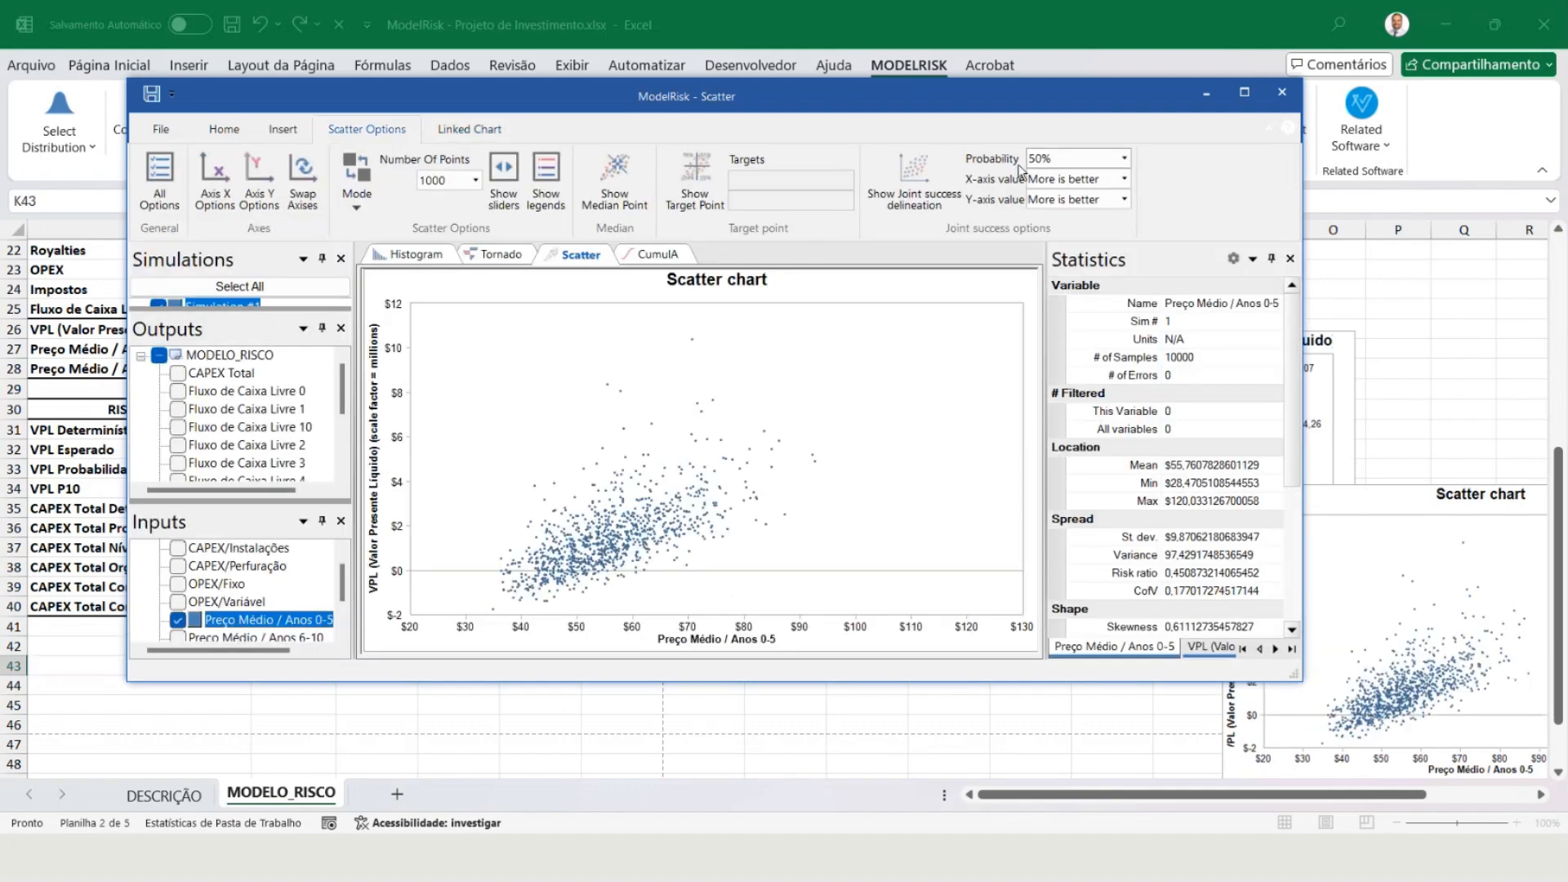
{"action": "left_click", "coordinate": [418, 251]}
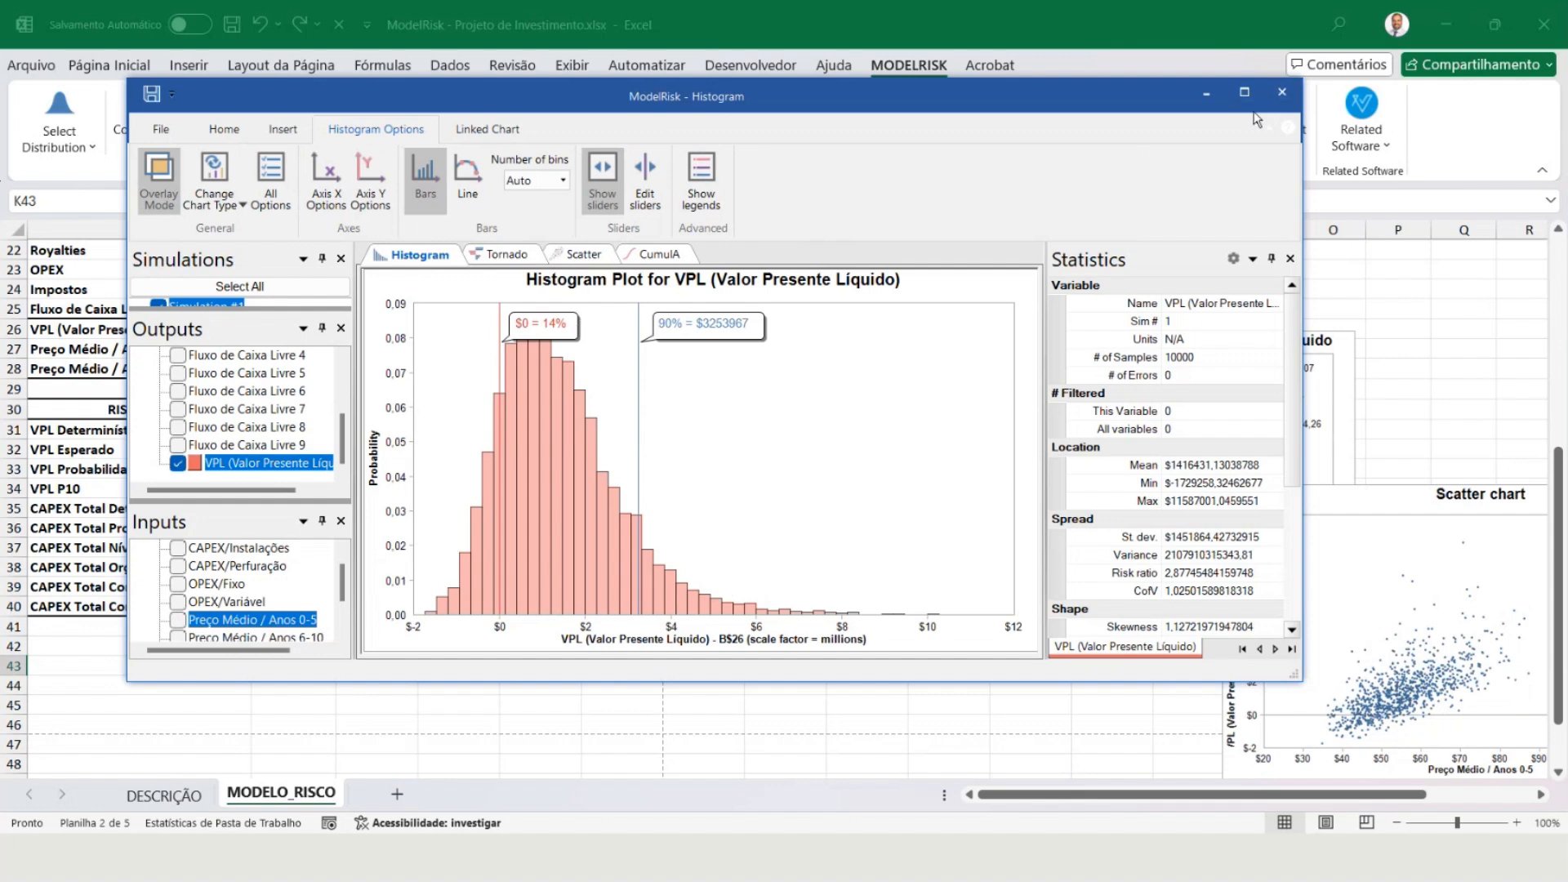
{"action": "left_click_drag", "start_coordinate": [1079, 98], "coordinate": [1127, 125]}
{"action": "left_click", "coordinate": [1329, 119]}
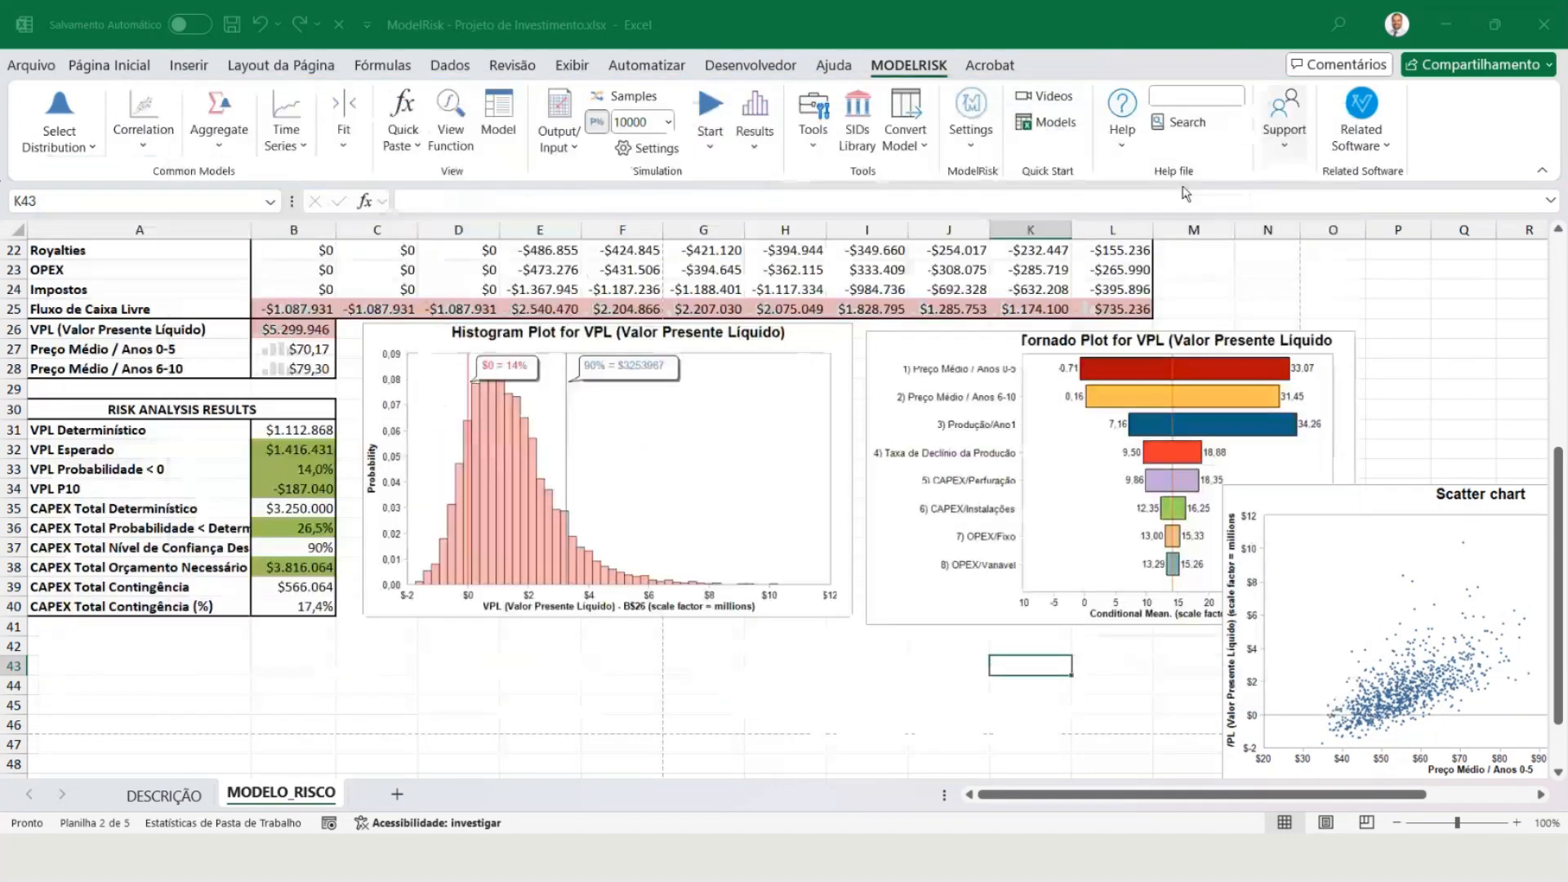
Inspect the linked VPL histogram and tornado plot, and shift the histogram slightly down and closer to the tornado plot.
{"action": "left_click", "coordinate": [627, 668]}
{"action": "left_click", "coordinate": [519, 412]}
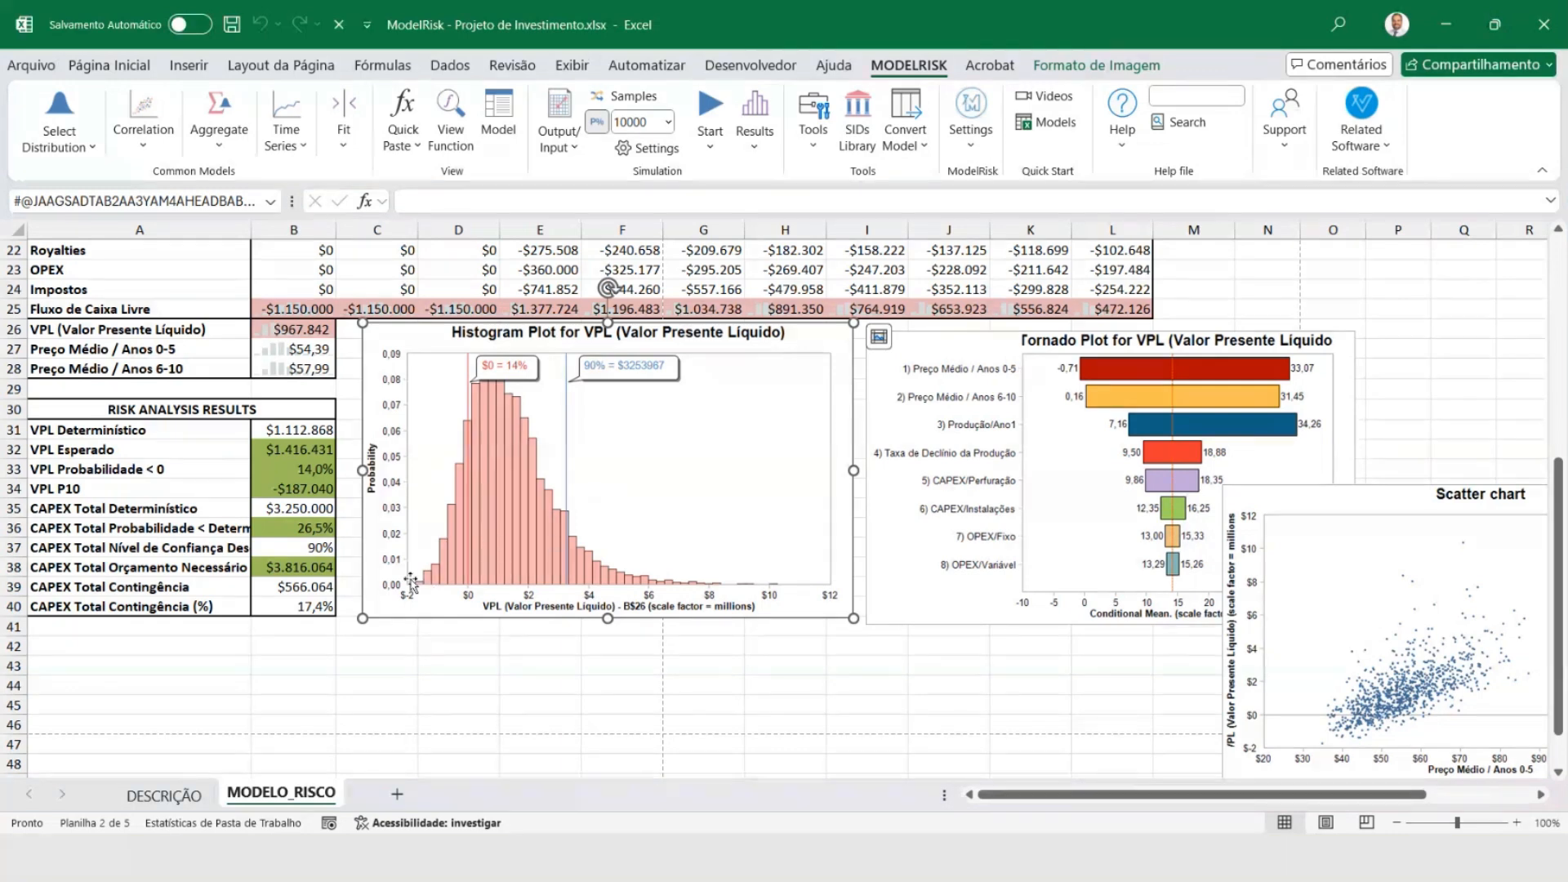
{"action": "left_click", "coordinate": [1197, 429]}
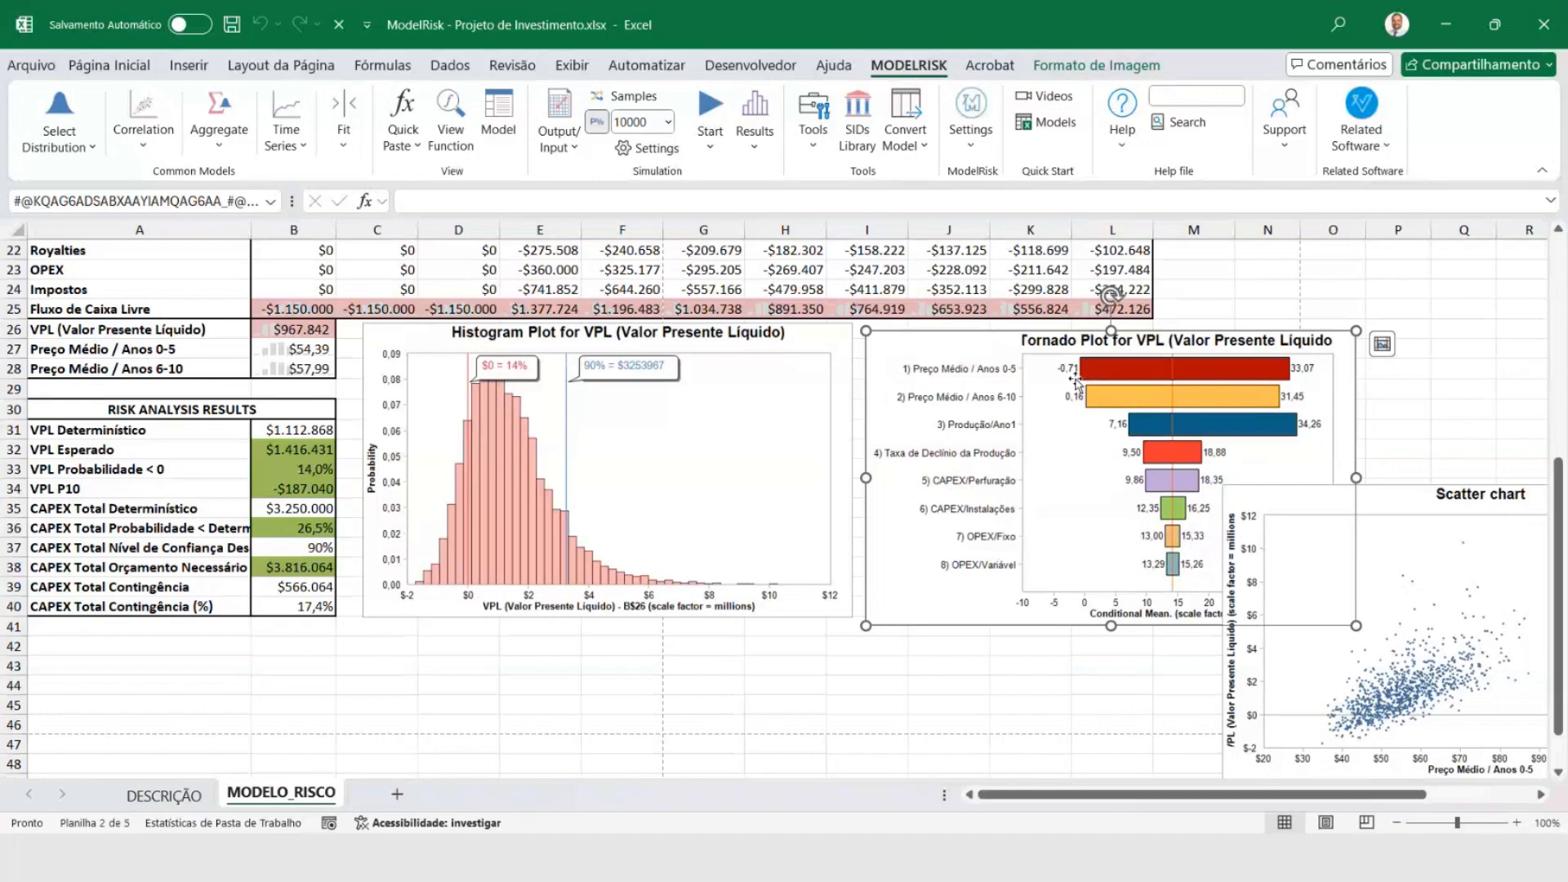
{"action": "left_click", "coordinate": [931, 704]}
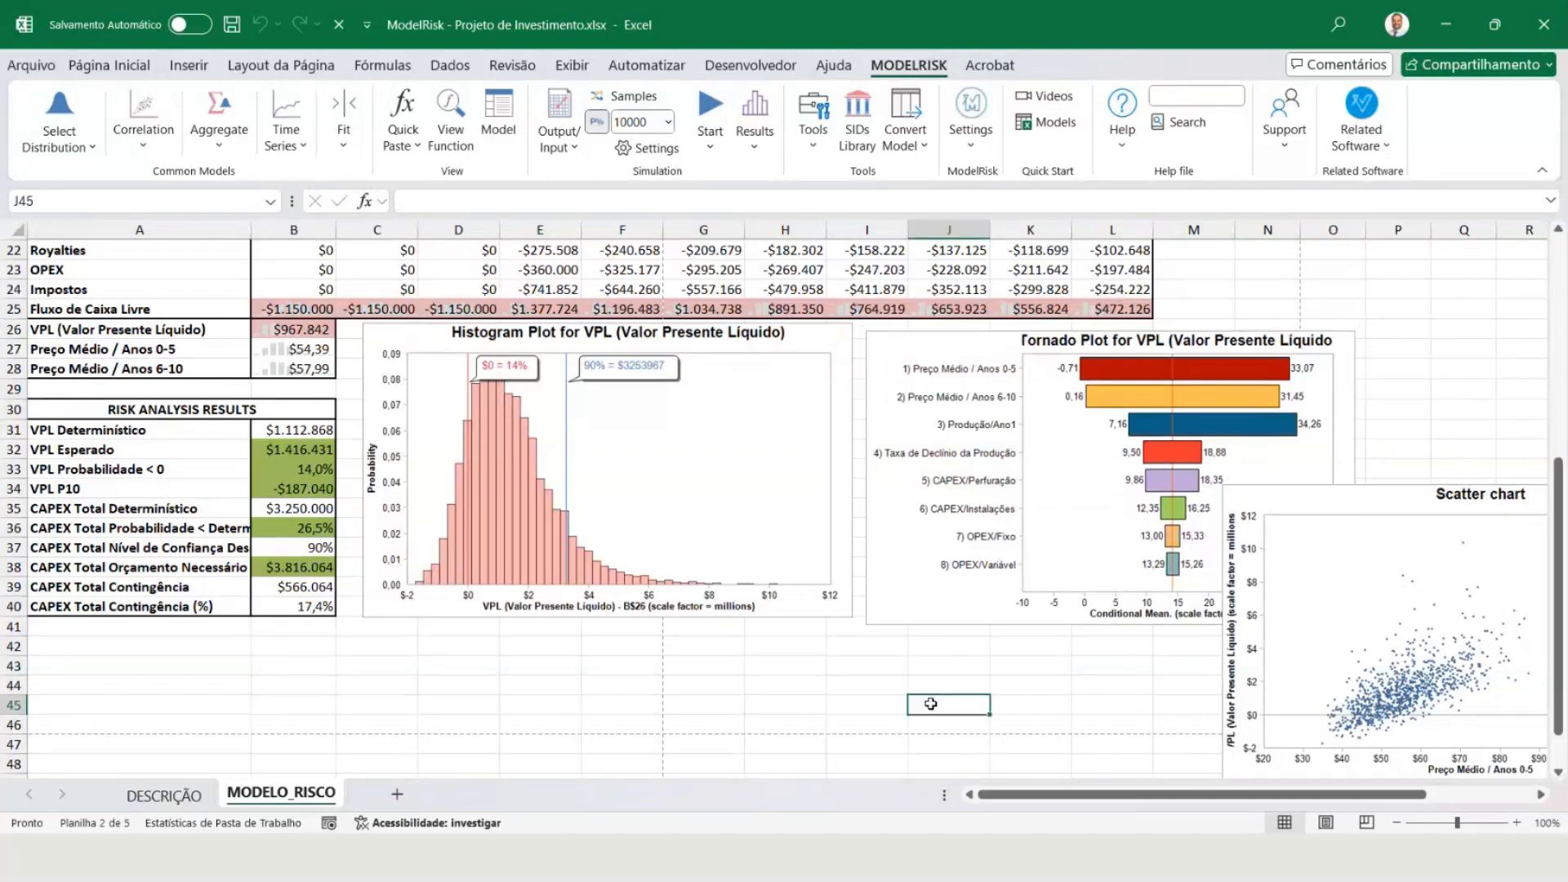
{"action": "mouse_move", "coordinate": [628, 470]}
{"action": "left_mouse_down"}
{"action": "mouse_move", "coordinate": [659, 450]}
{"action": "mouse_move", "coordinate": [682, 489]}
{"action": "mouse_move", "coordinate": [646, 478]}
{"action": "left_mouse_up"}
{"action": "left_click", "coordinate": [770, 646]}
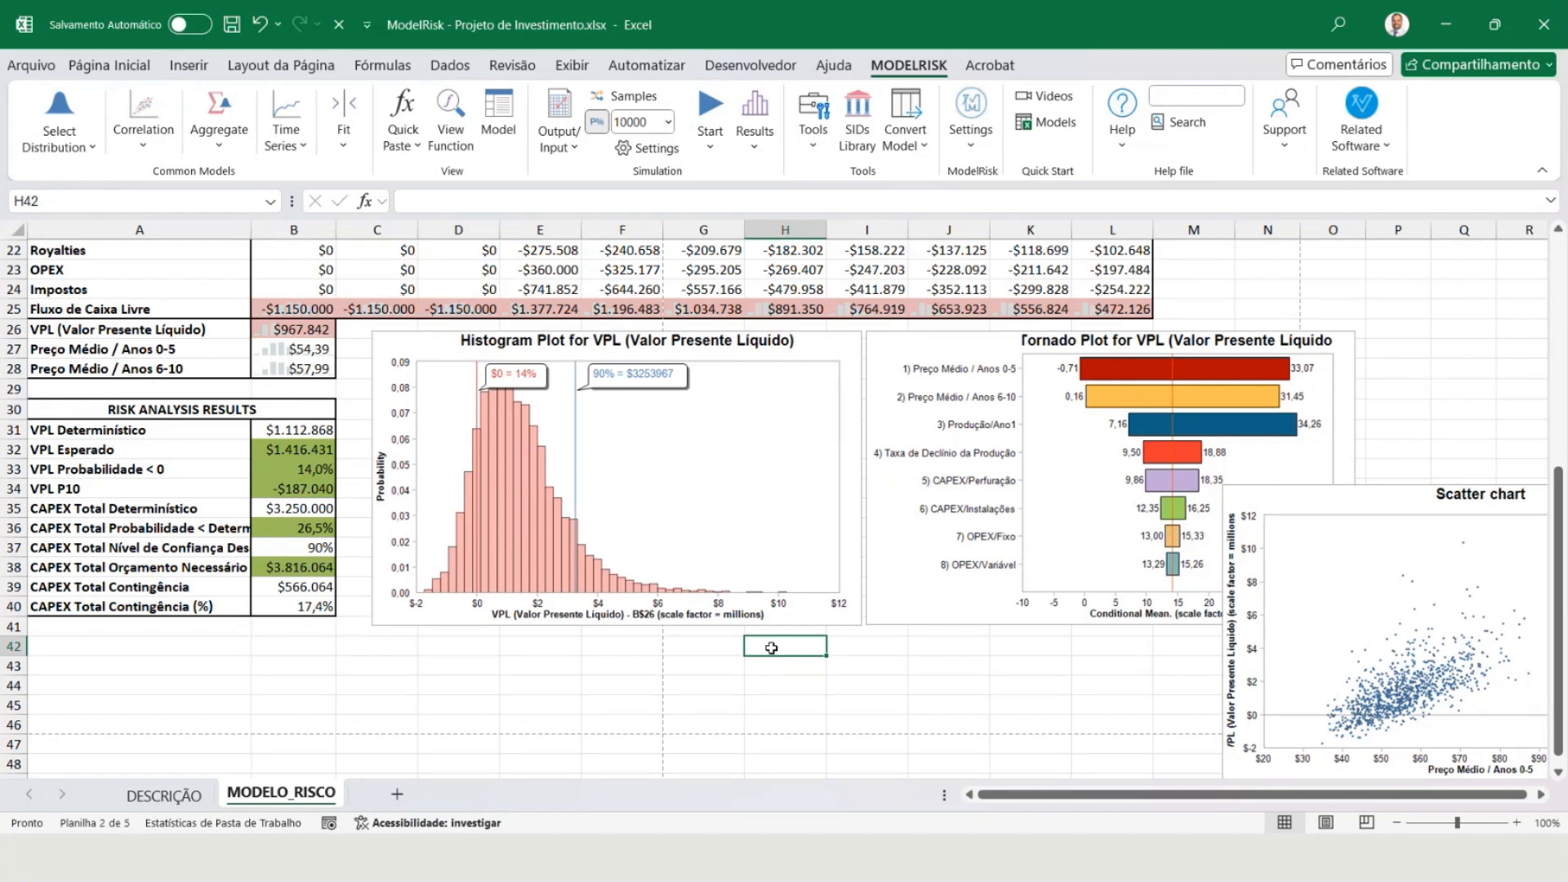
Review the input distribution parameters in E3:G8 and the OPEX/Fixo and Taxa de Declínio da Produção rows.
{"action": "scroll", "coordinate": [771, 647], "scroll_direction": "up", "scroll_amount": 7}
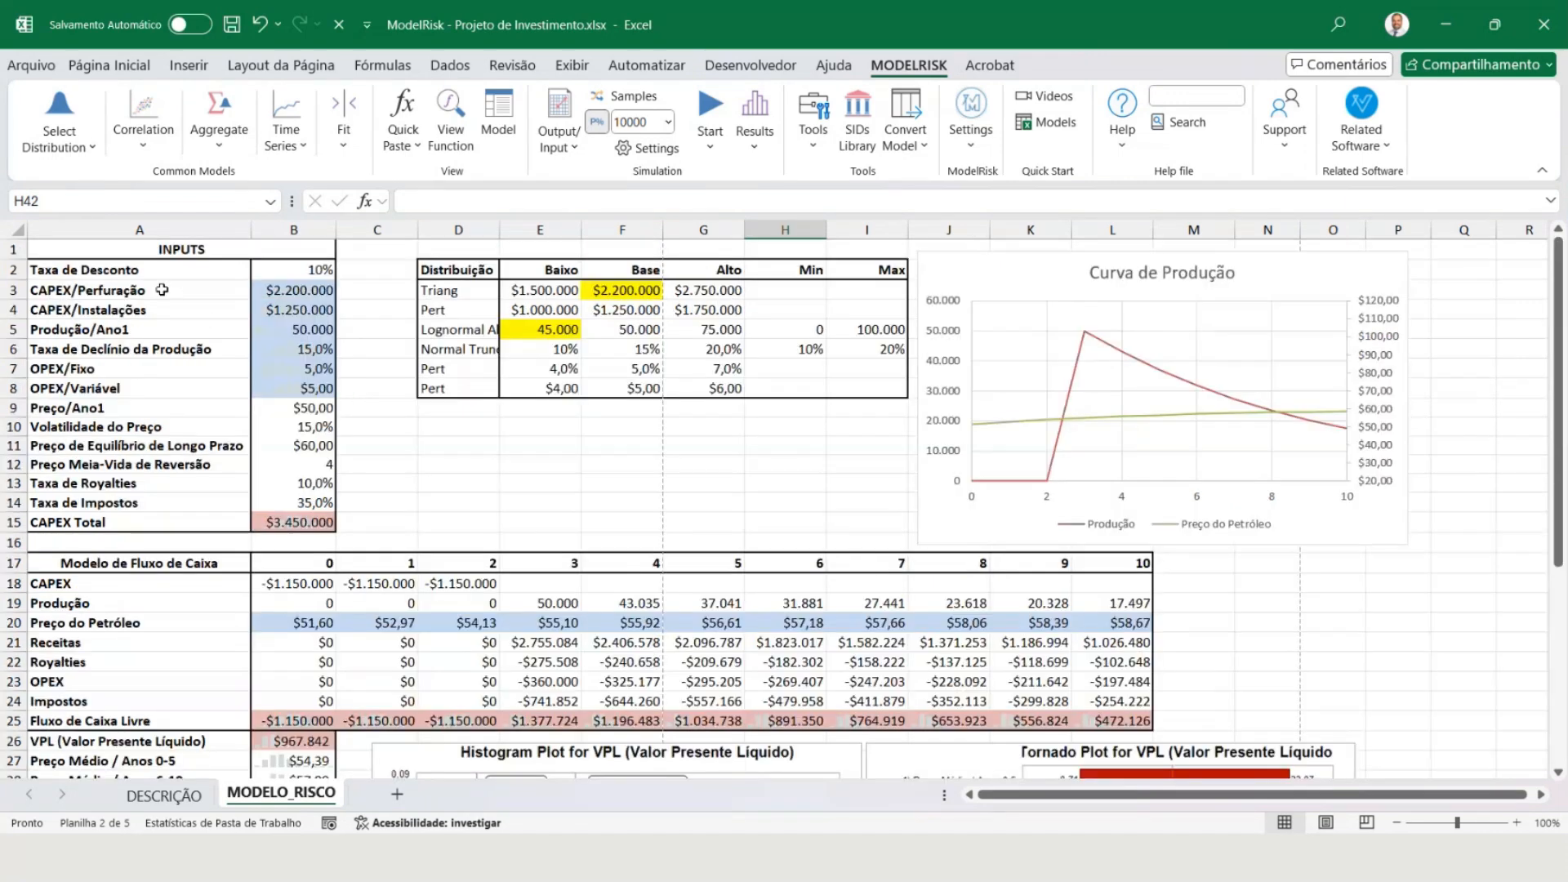
{"action": "left_click_drag", "start_coordinate": [100, 283], "coordinate": [896, 446]}
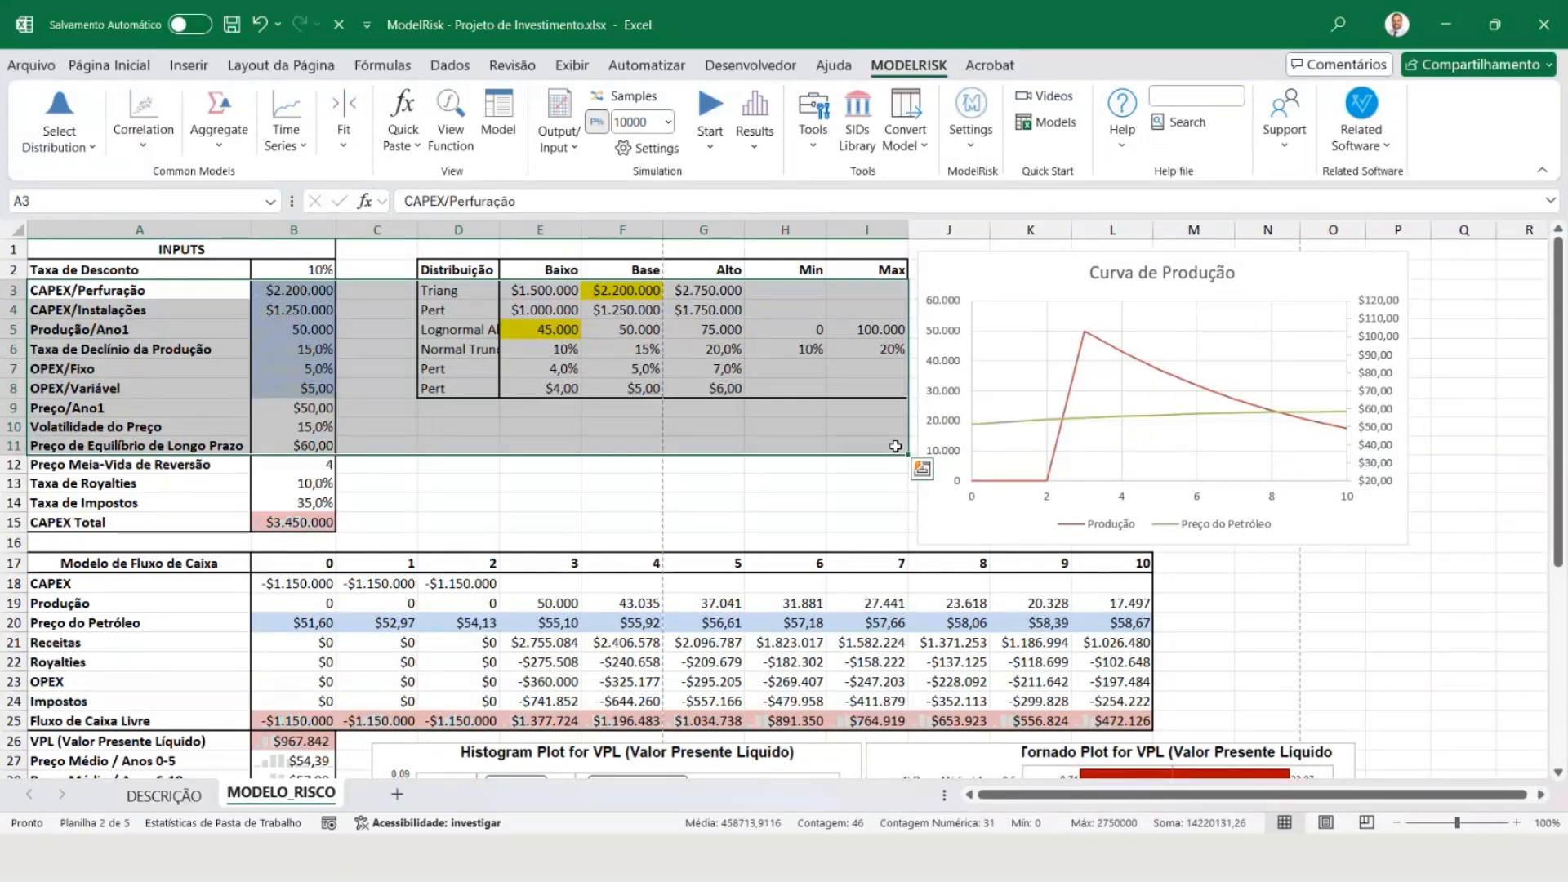
{"action": "left_click_drag", "start_coordinate": [539, 290], "coordinate": [745, 400]}
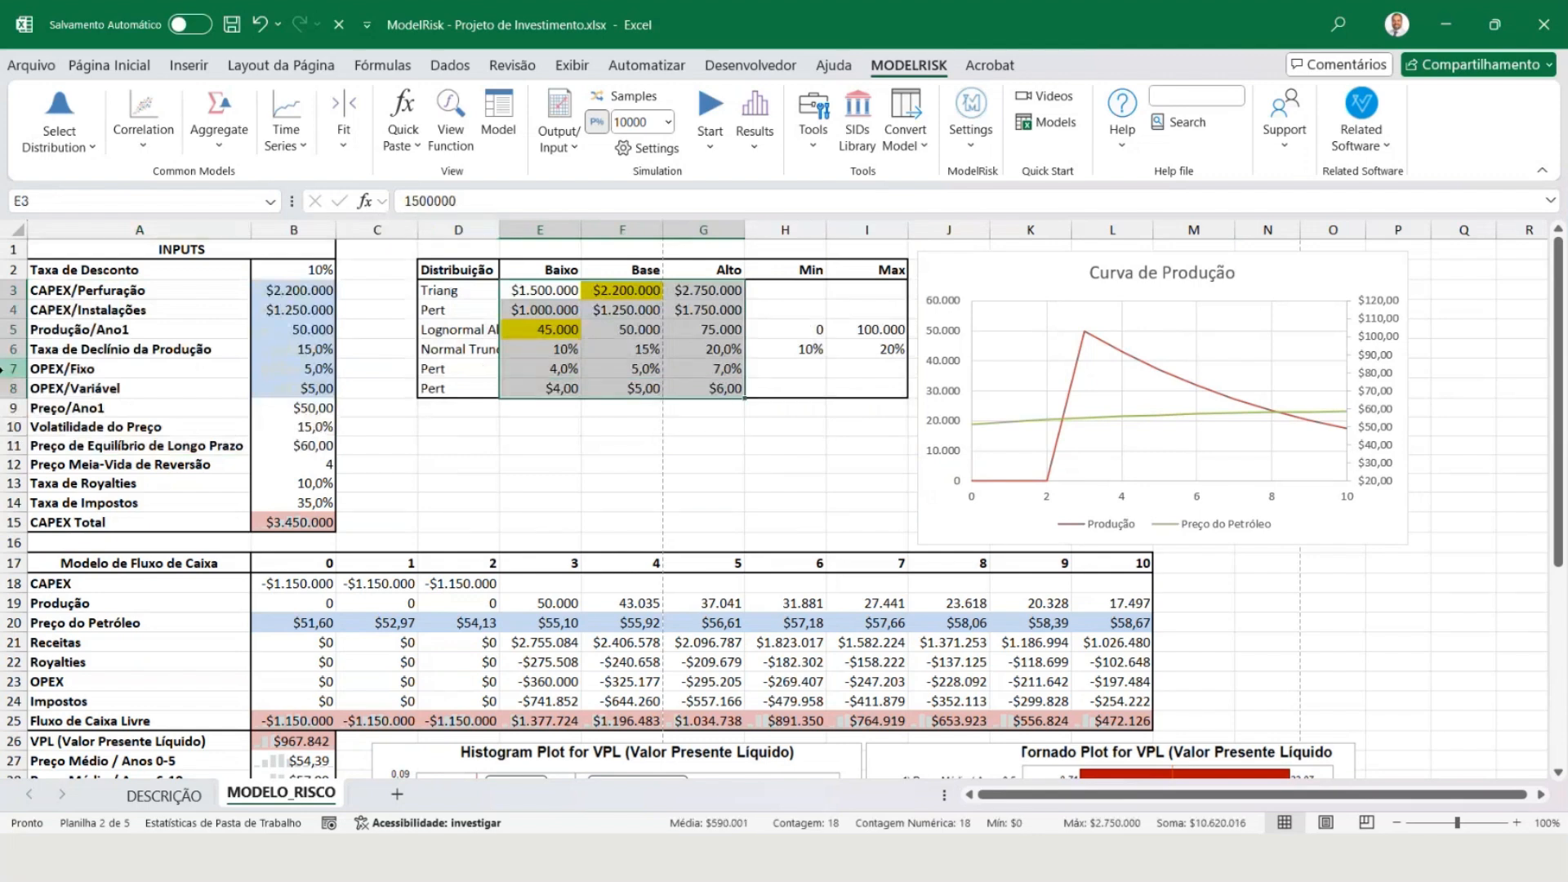
{"action": "left_click", "coordinate": [10, 368]}
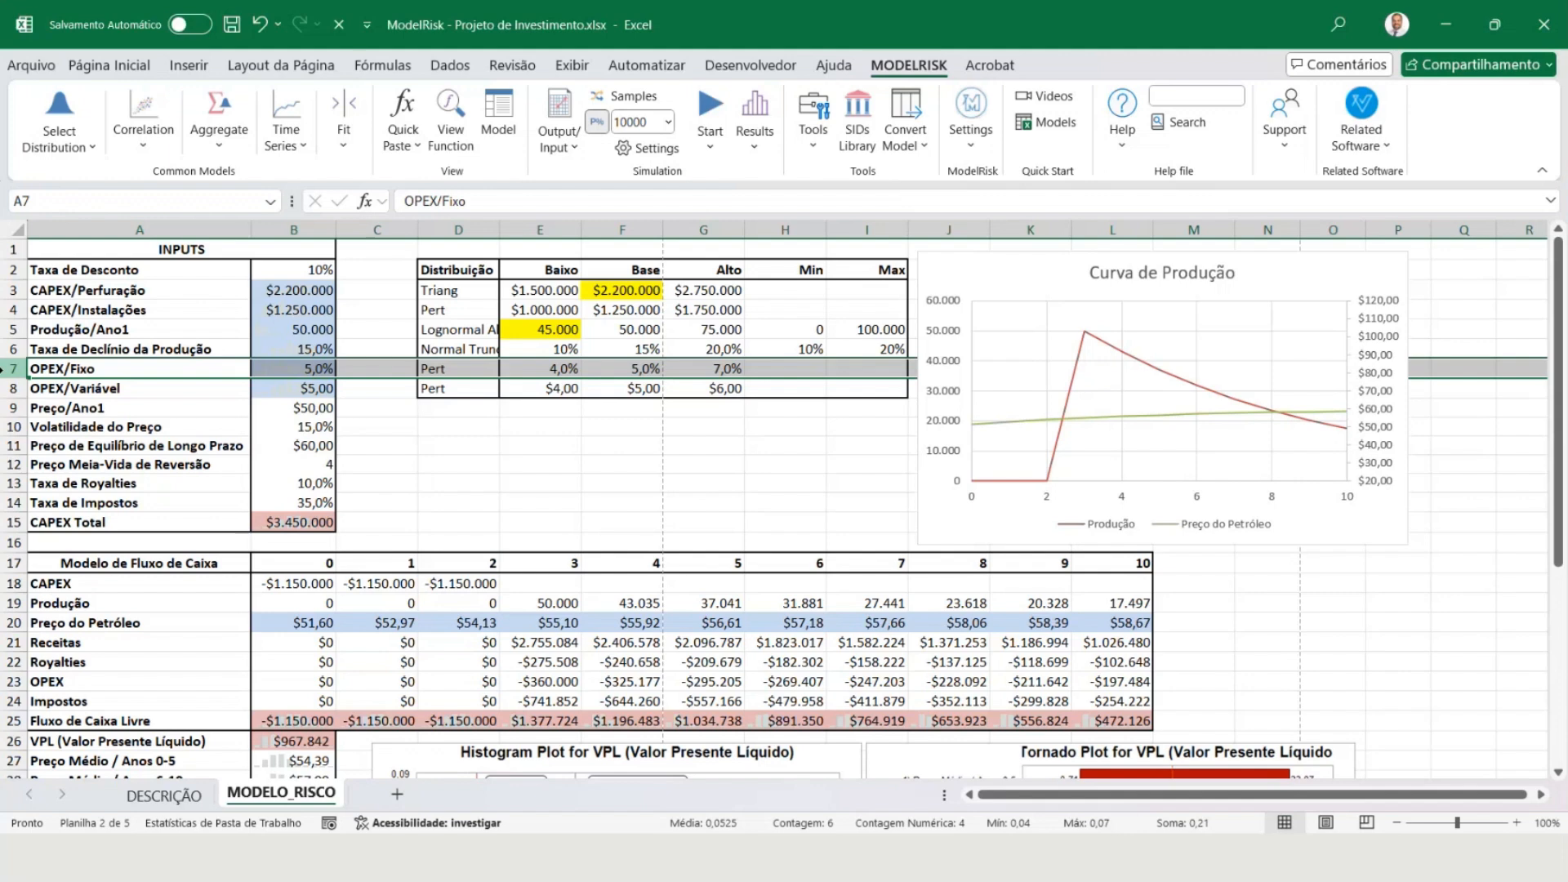
{"action": "left_click", "coordinate": [9, 348]}
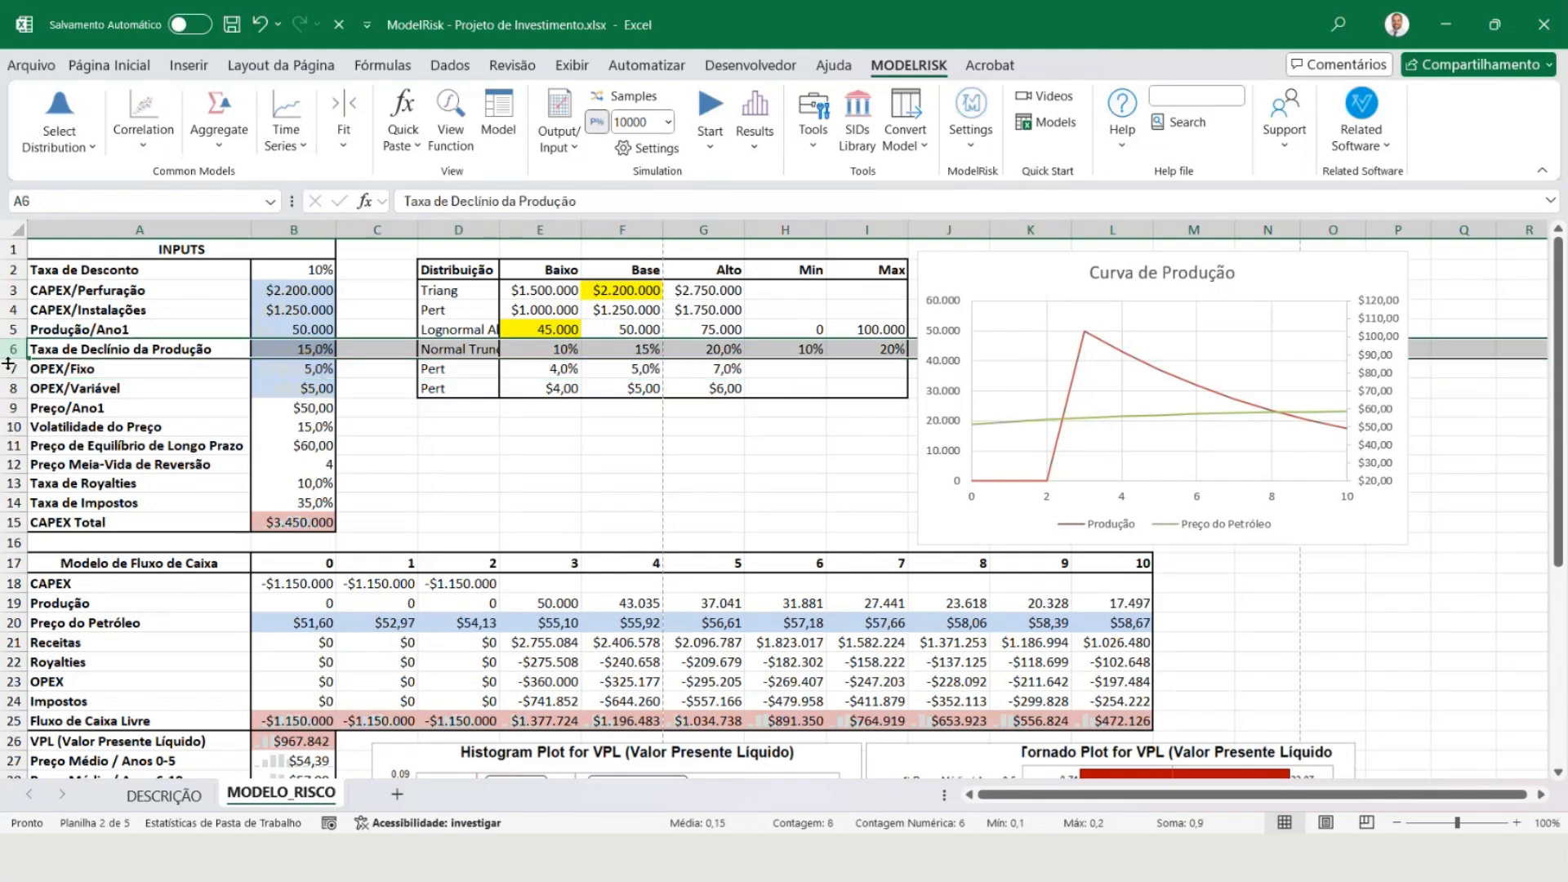
{"action": "left_click", "coordinate": [10, 369]}
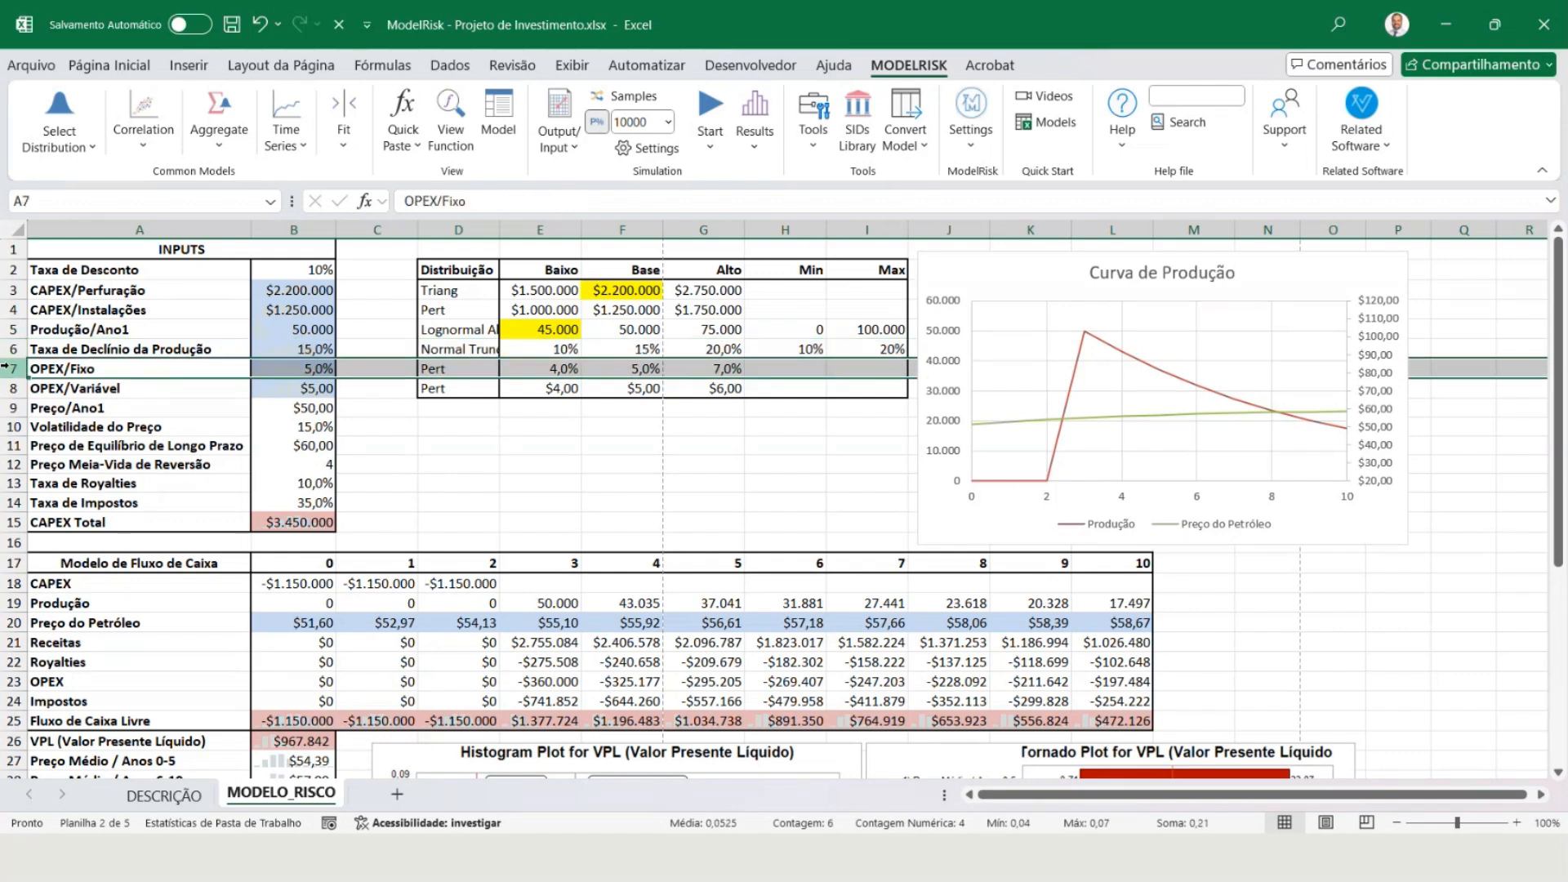
Examine the VPL Esperado and VPL Probabilidade < 0 rows in the risk analysis results and return to the inputs.
{"action": "scroll", "coordinate": [365, 512], "scroll_direction": "down", "scroll_amount": 5}
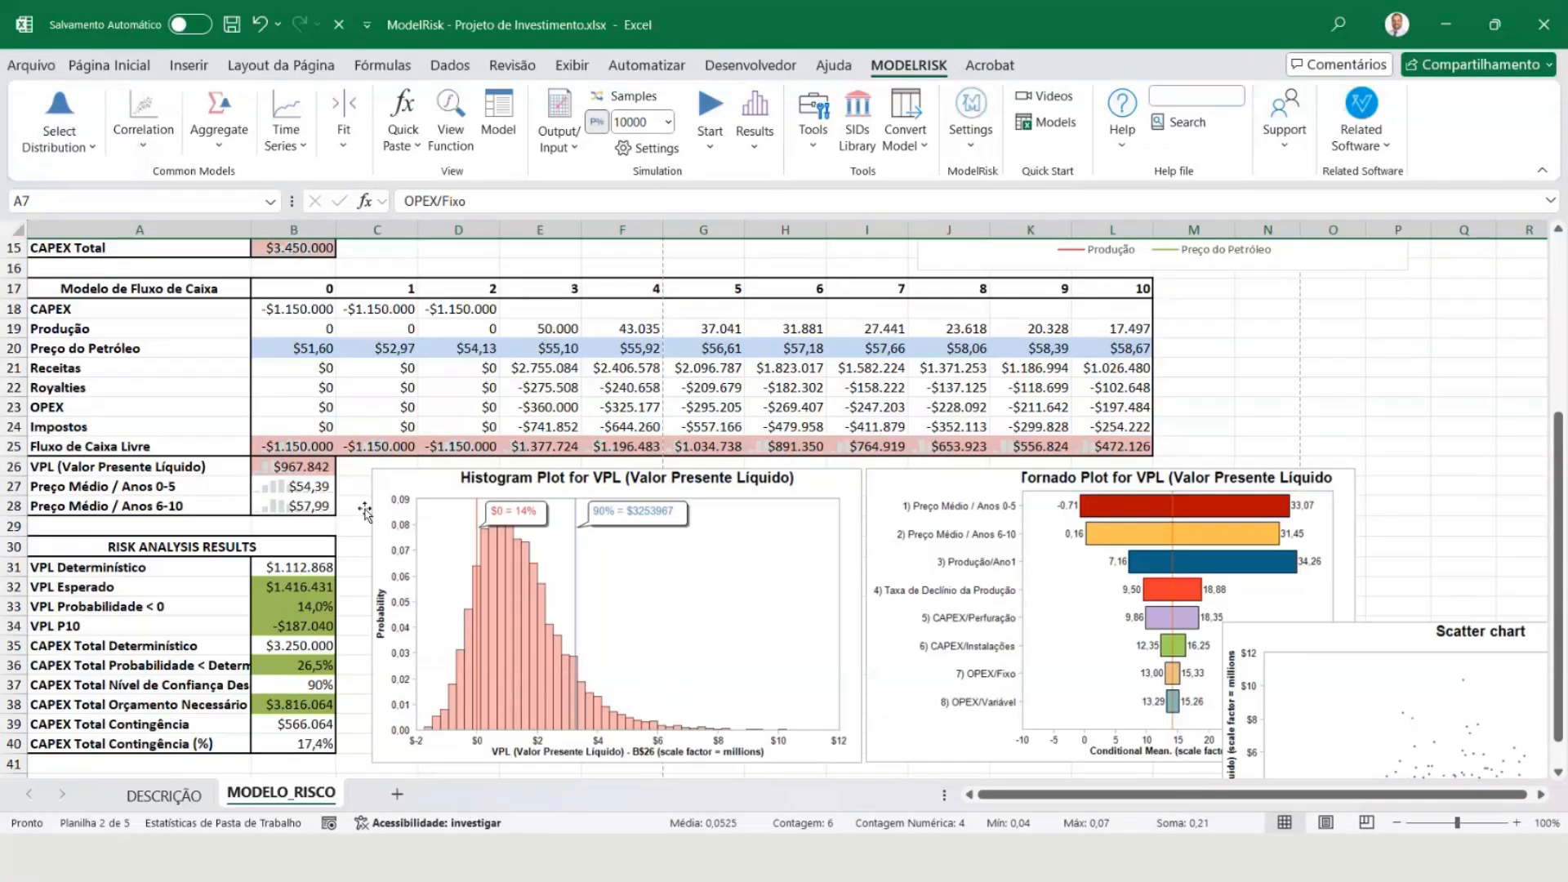
{"action": "left_click", "coordinate": [364, 430]}
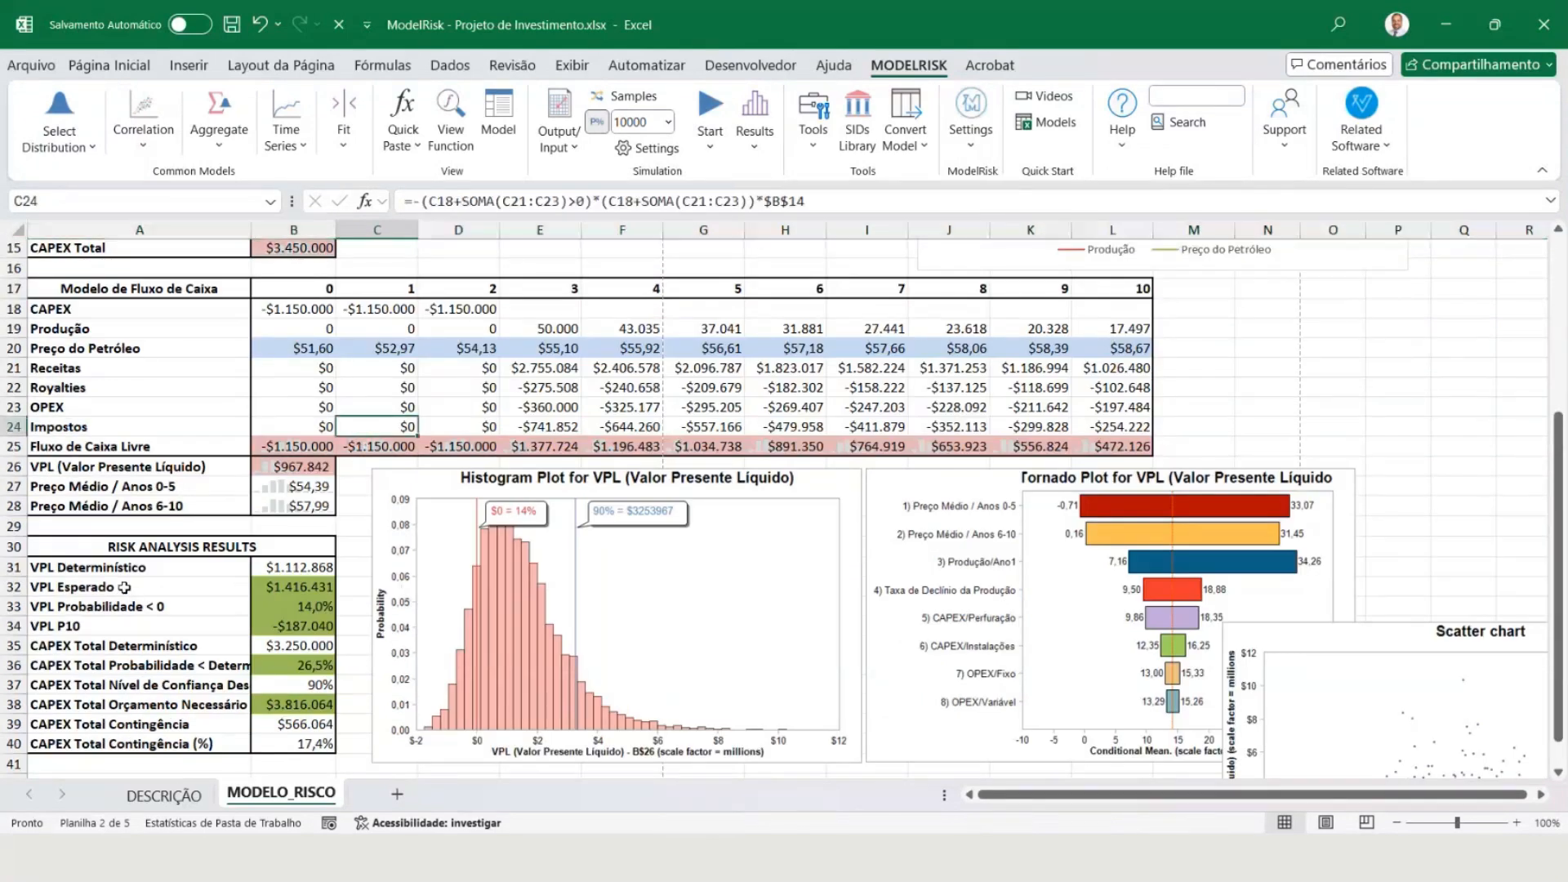
{"action": "left_click_drag", "start_coordinate": [124, 587], "coordinate": [278, 587]}
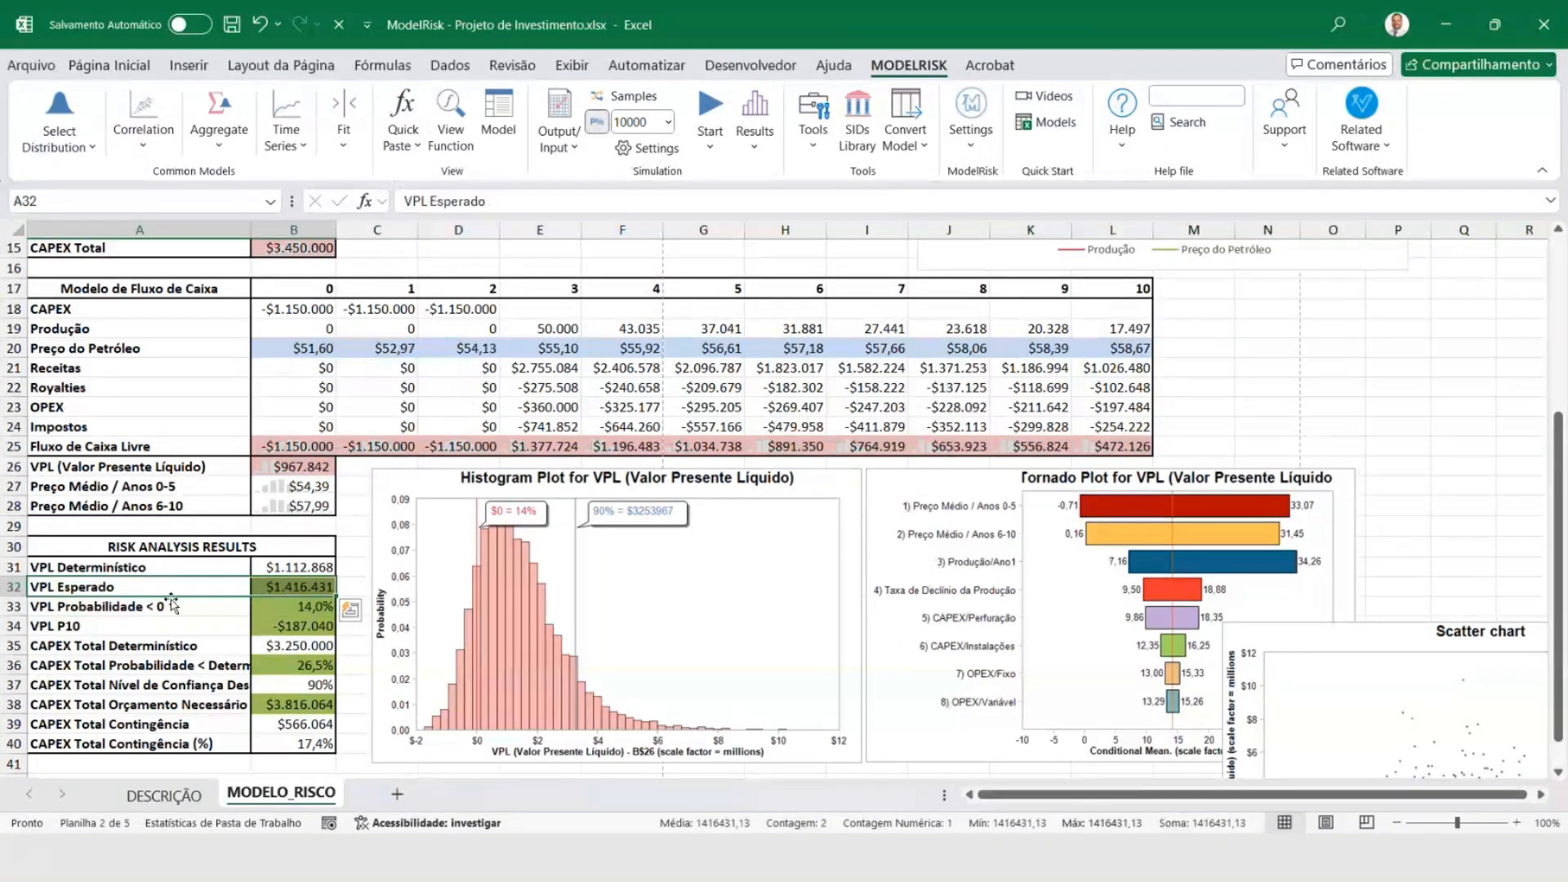
{"action": "left_click_drag", "start_coordinate": [158, 605], "coordinate": [282, 606]}
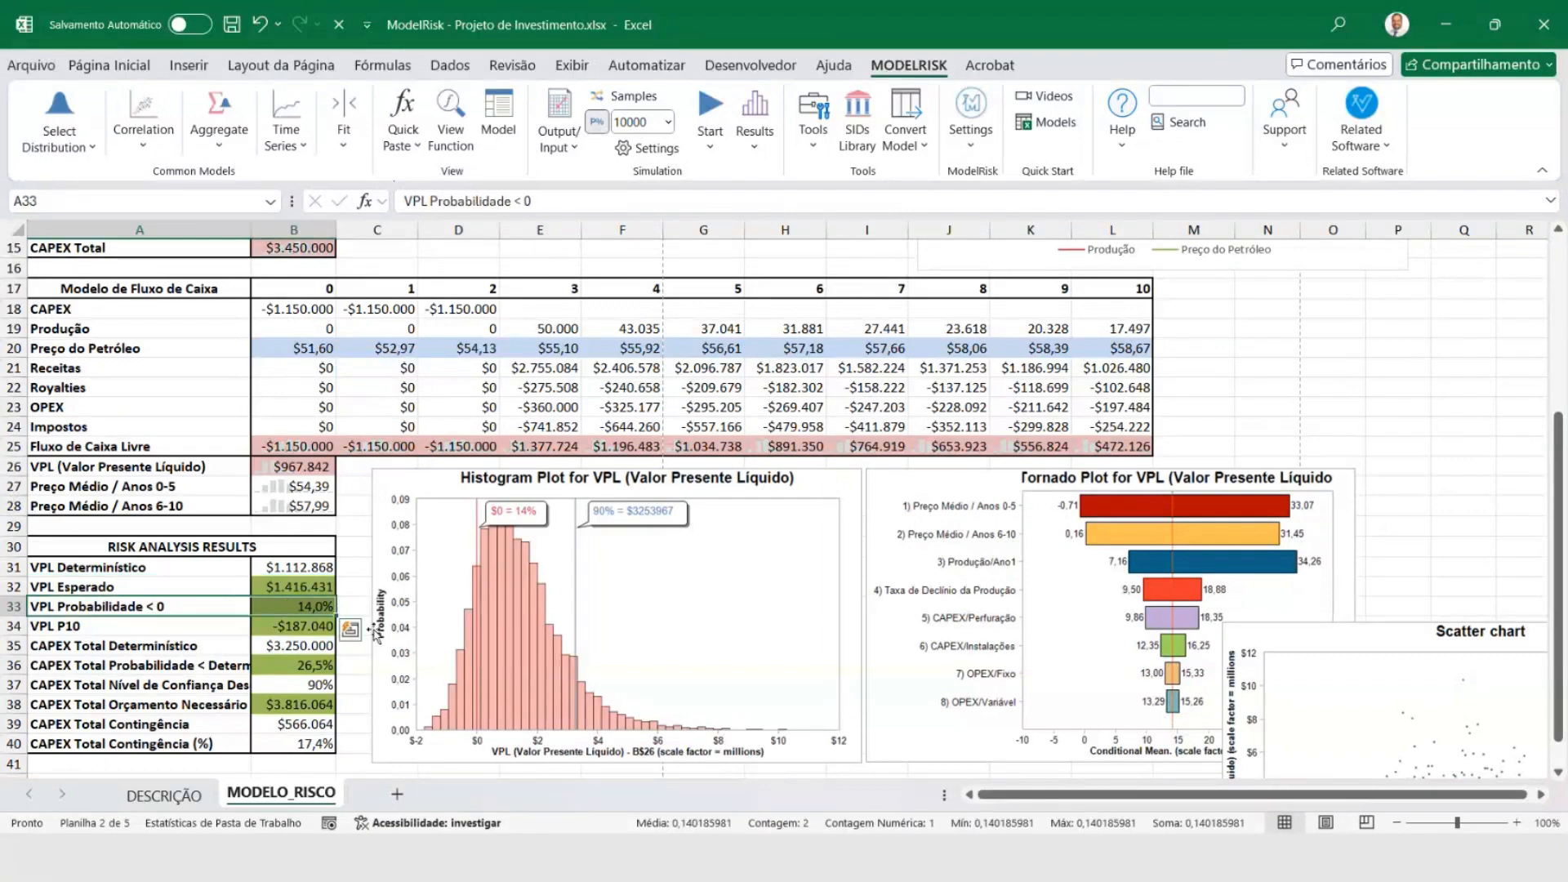
{"action": "left_click", "coordinate": [377, 426]}
{"action": "scroll", "coordinate": [410, 426], "scroll_direction": "up", "scroll_amount": 5}
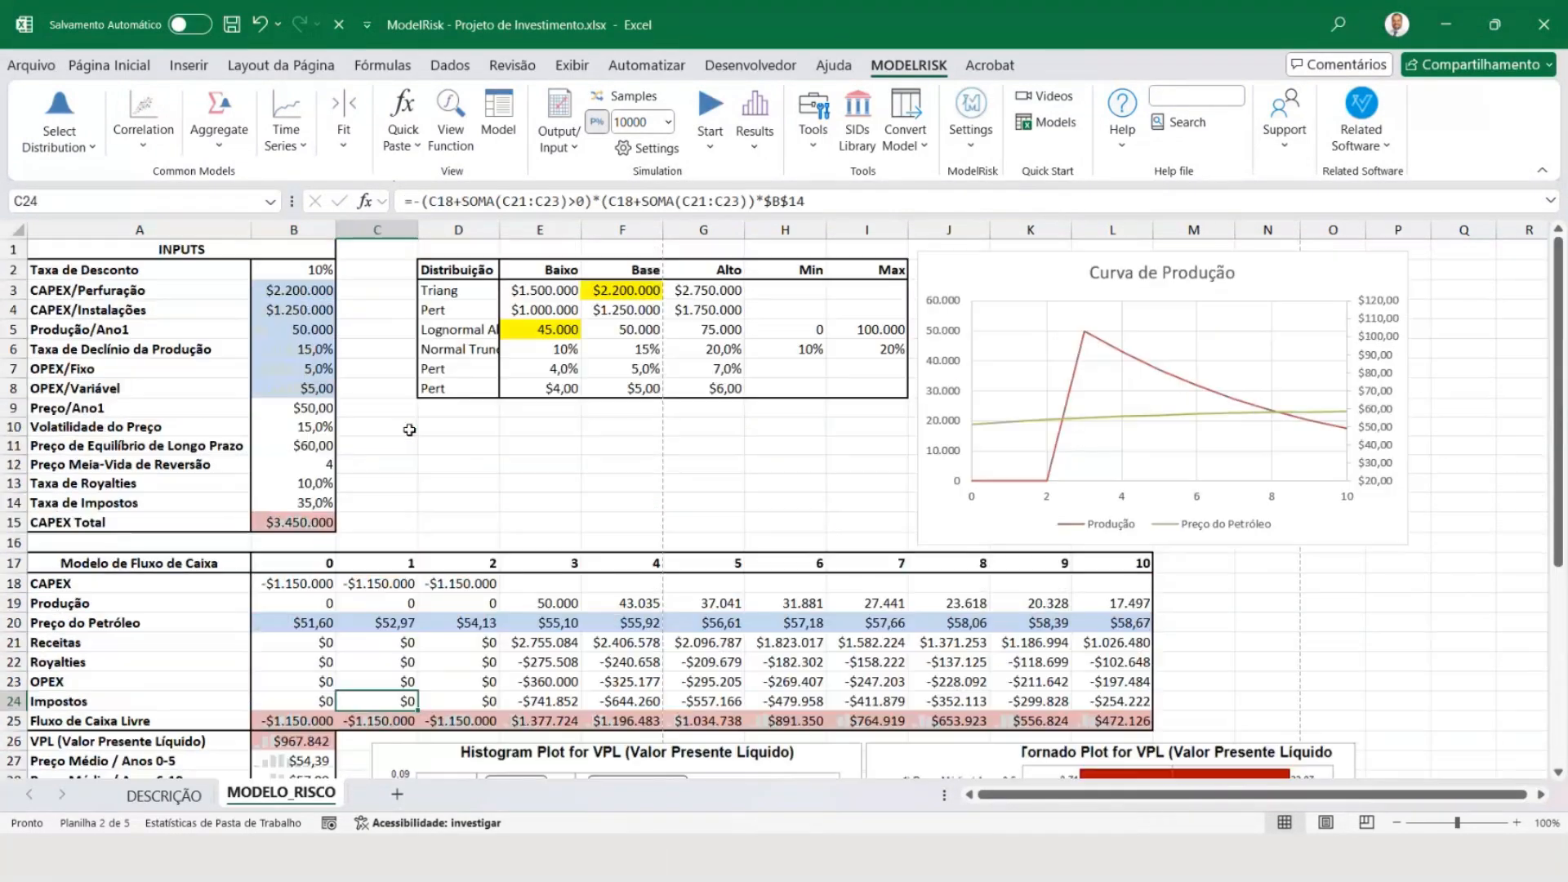
Check the highlighted CAPEX/Perfuração and Produção/Ano1 assumptions, and shift the scatter chart slightly up and away from the tornado plot.
{"action": "left_click", "coordinate": [604, 293]}
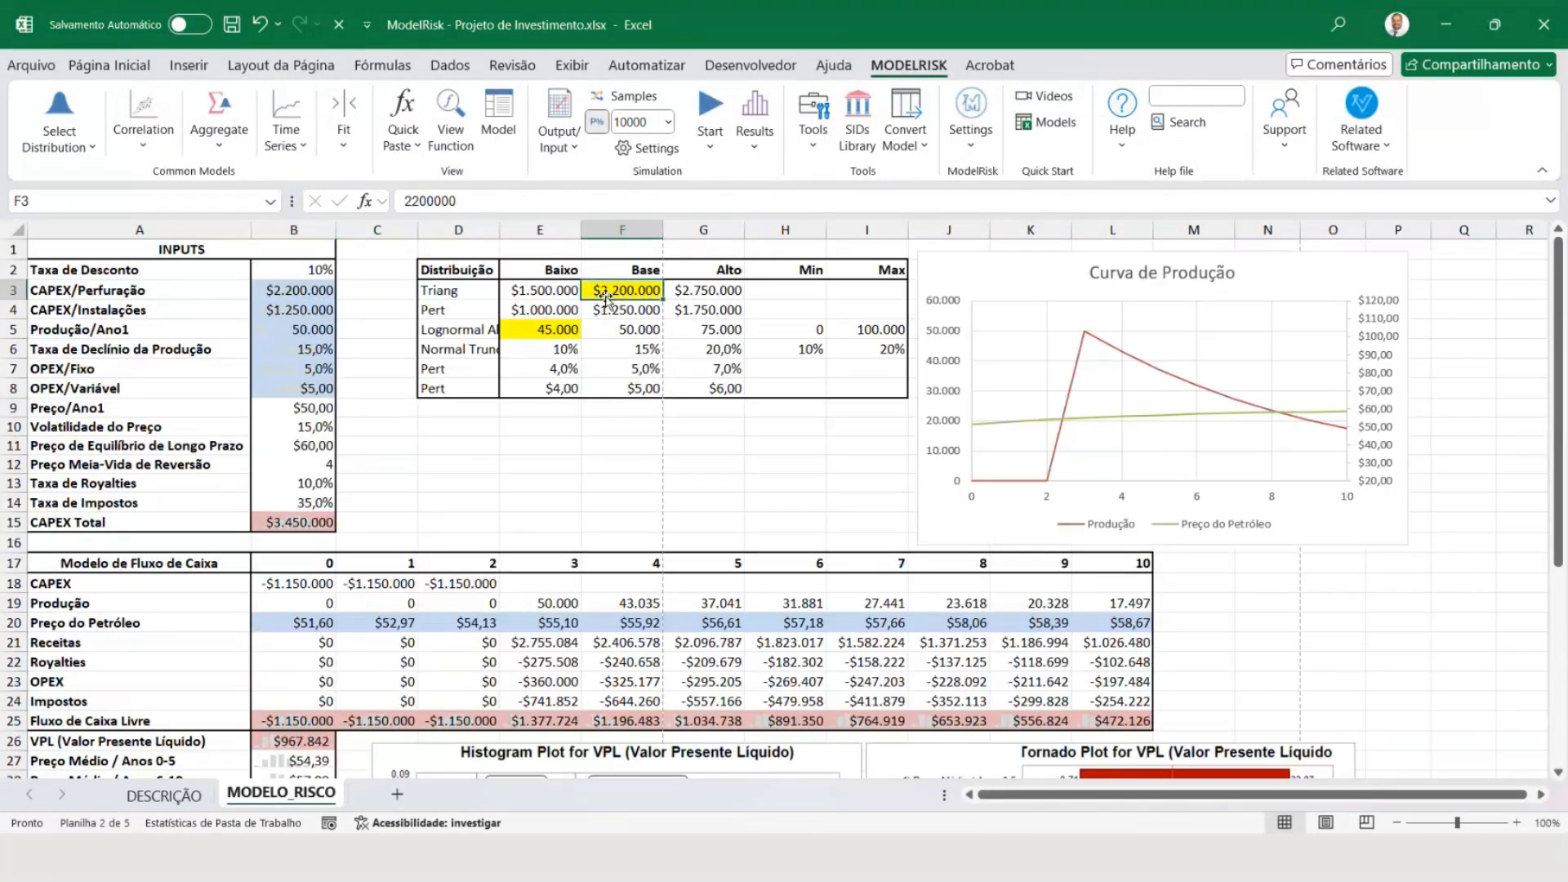
{"action": "left_click", "coordinate": [554, 329]}
{"action": "scroll", "coordinate": [608, 445], "scroll_direction": "down", "scroll_amount": 2}
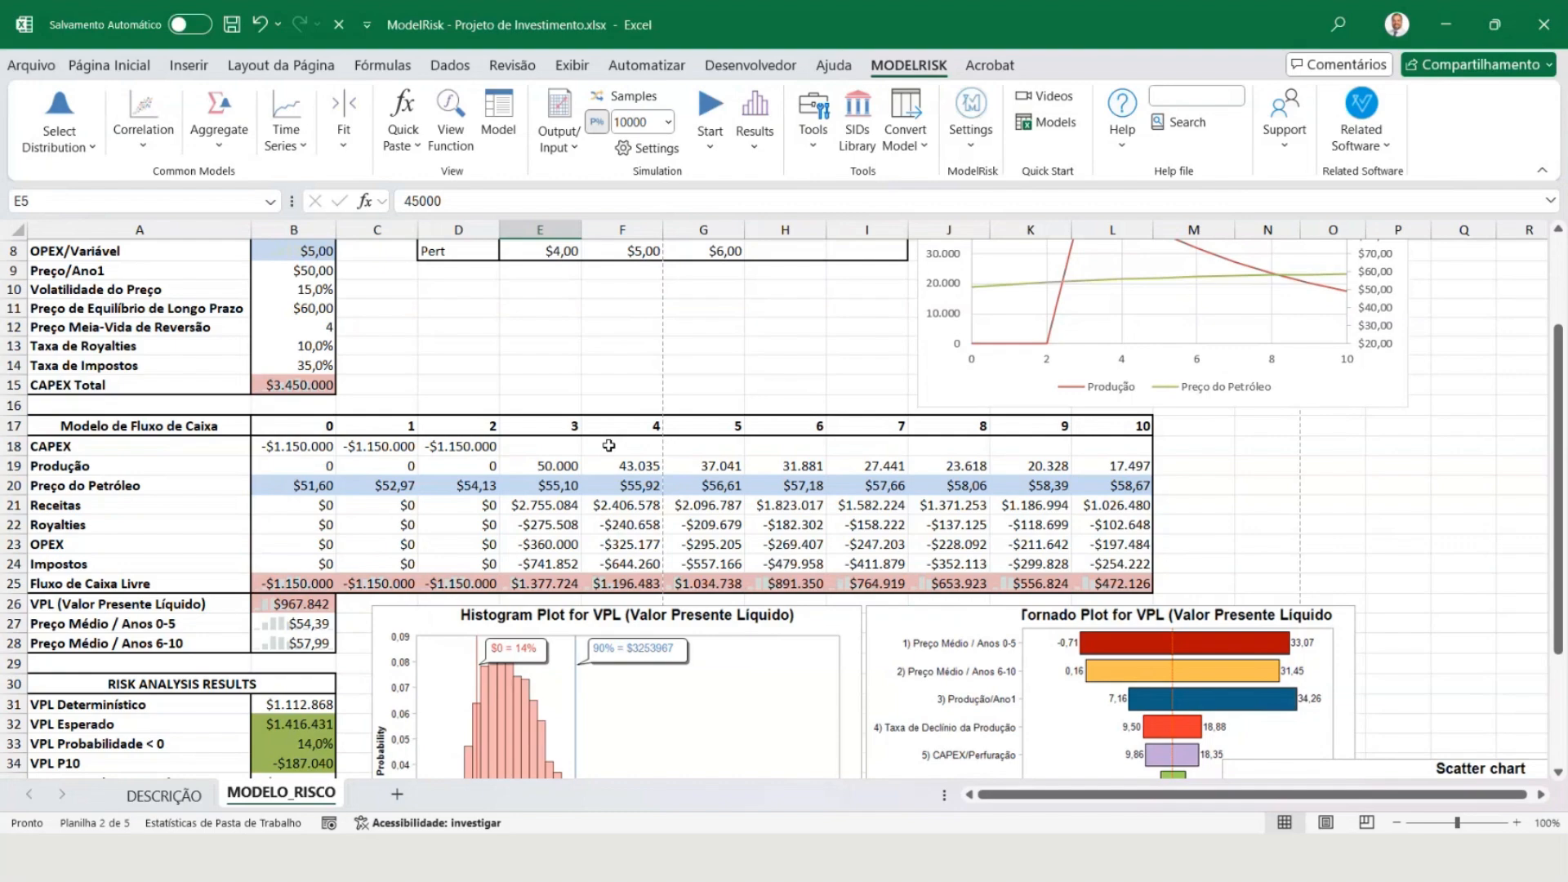
{"action": "scroll", "coordinate": [608, 445], "scroll_direction": "down", "scroll_amount": 4}
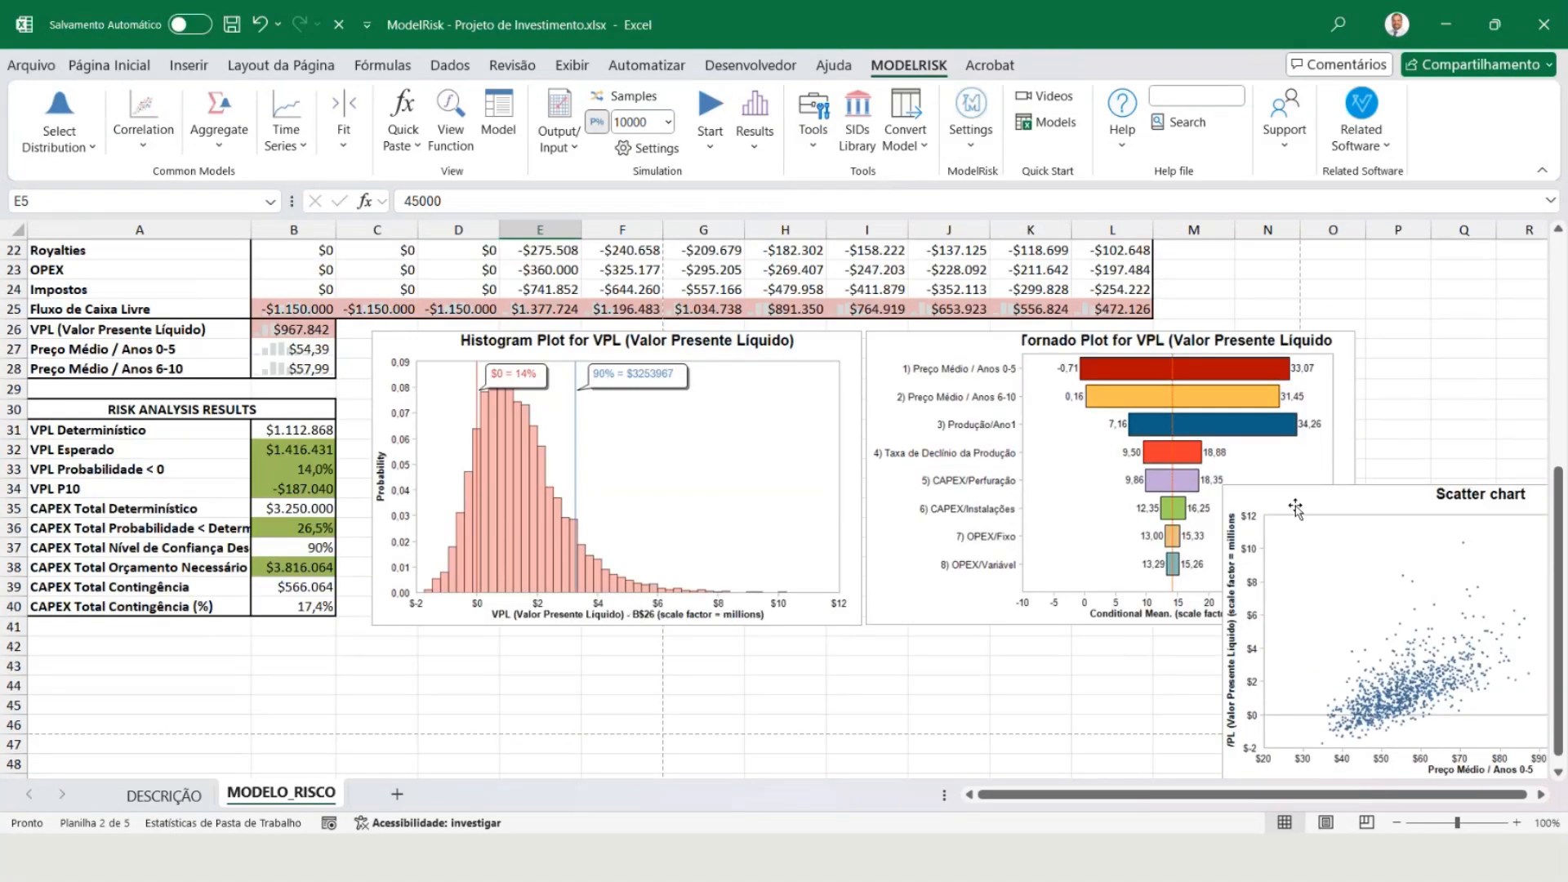
{"action": "left_click_drag", "start_coordinate": [1298, 515], "coordinate": [1312, 495]}
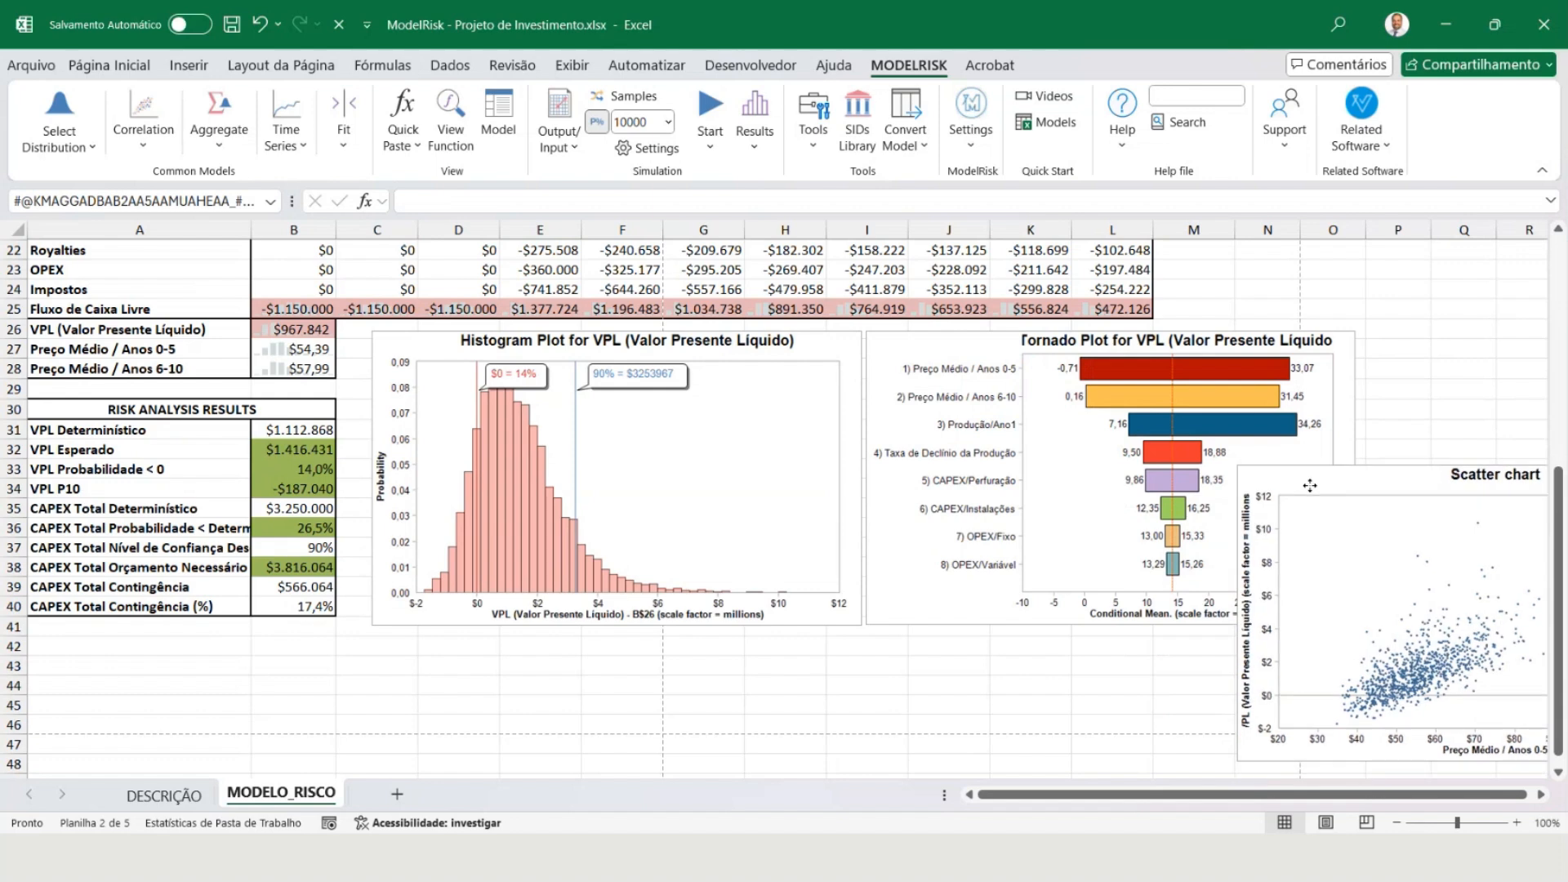
{"action": "left_click", "coordinate": [954, 719]}
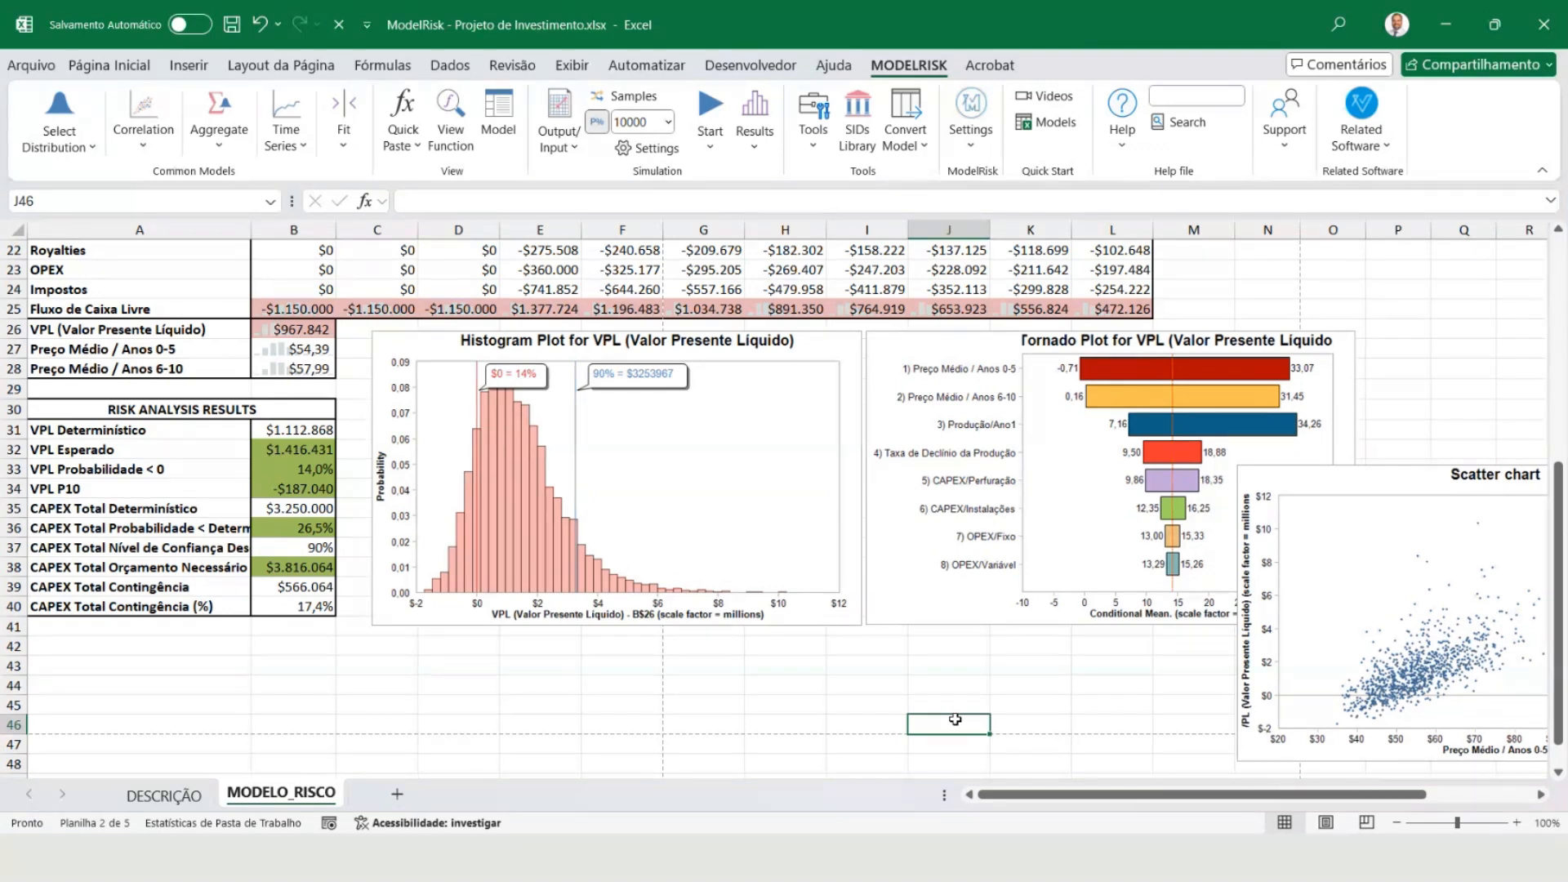
Review the distribution types in the Distribuição column and return to the linked VPL charts and risk analysis results.
{"action": "scroll", "coordinate": [953, 718], "scroll_direction": "up", "scroll_amount": 7}
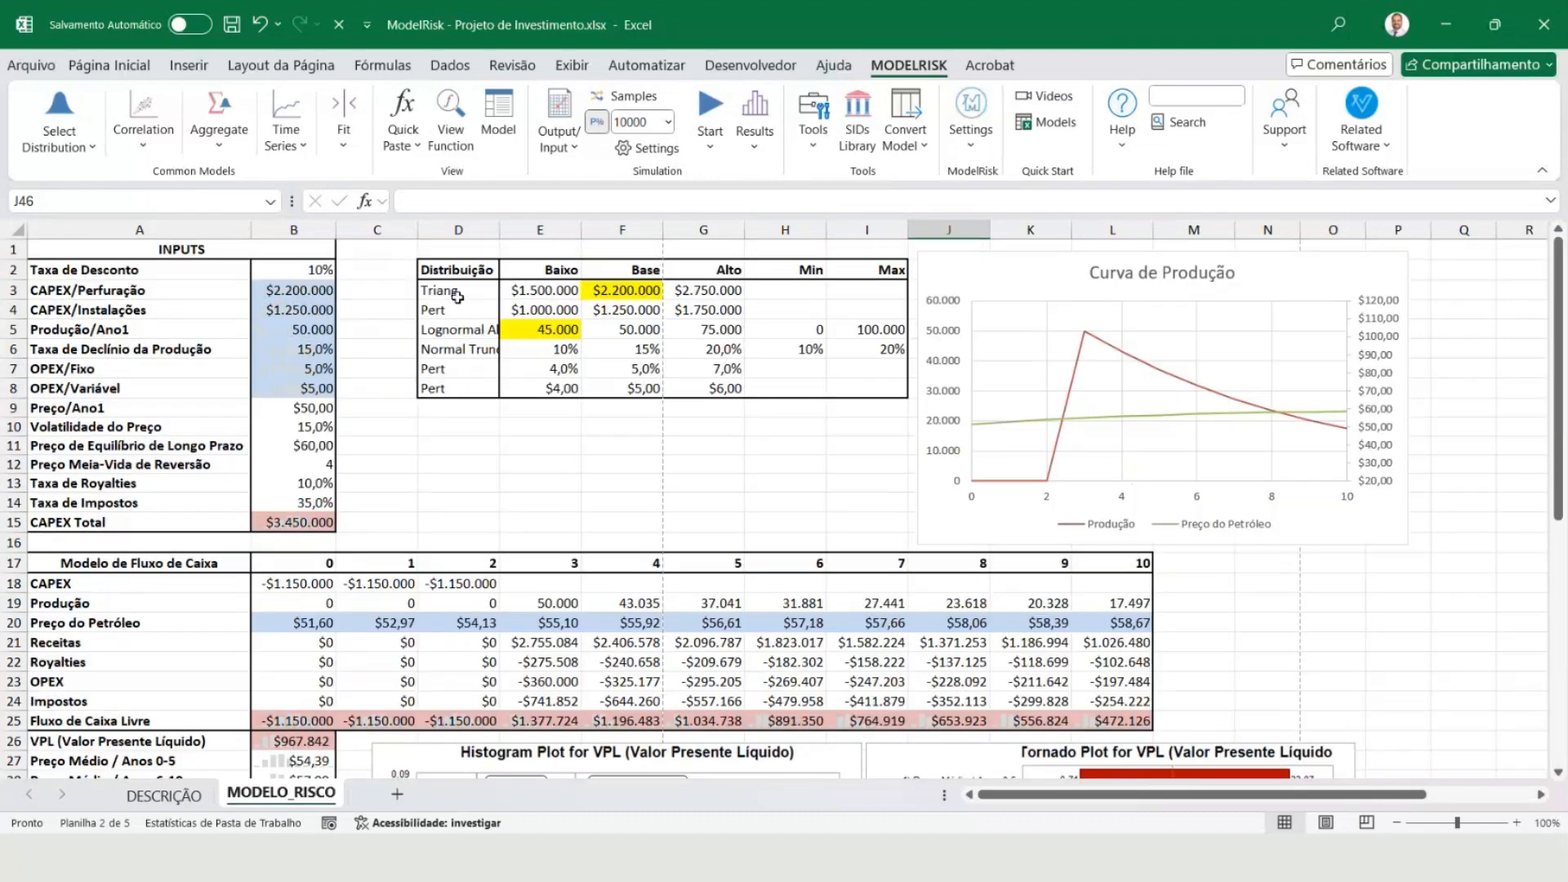
{"action": "left_click_drag", "start_coordinate": [457, 292], "coordinate": [480, 409]}
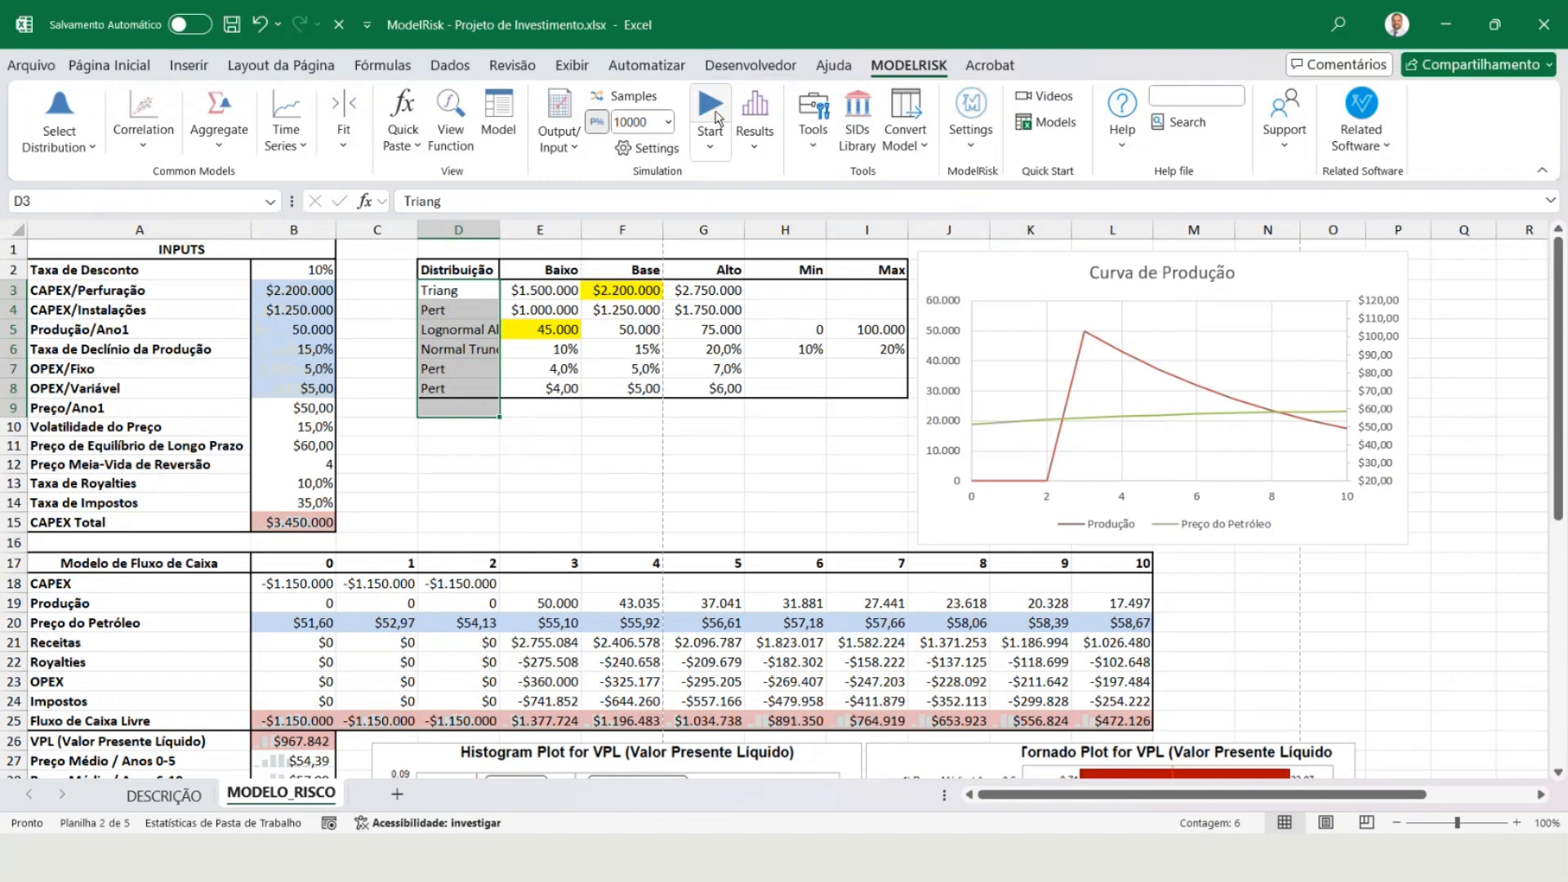
{"action": "left_click", "coordinate": [556, 453]}
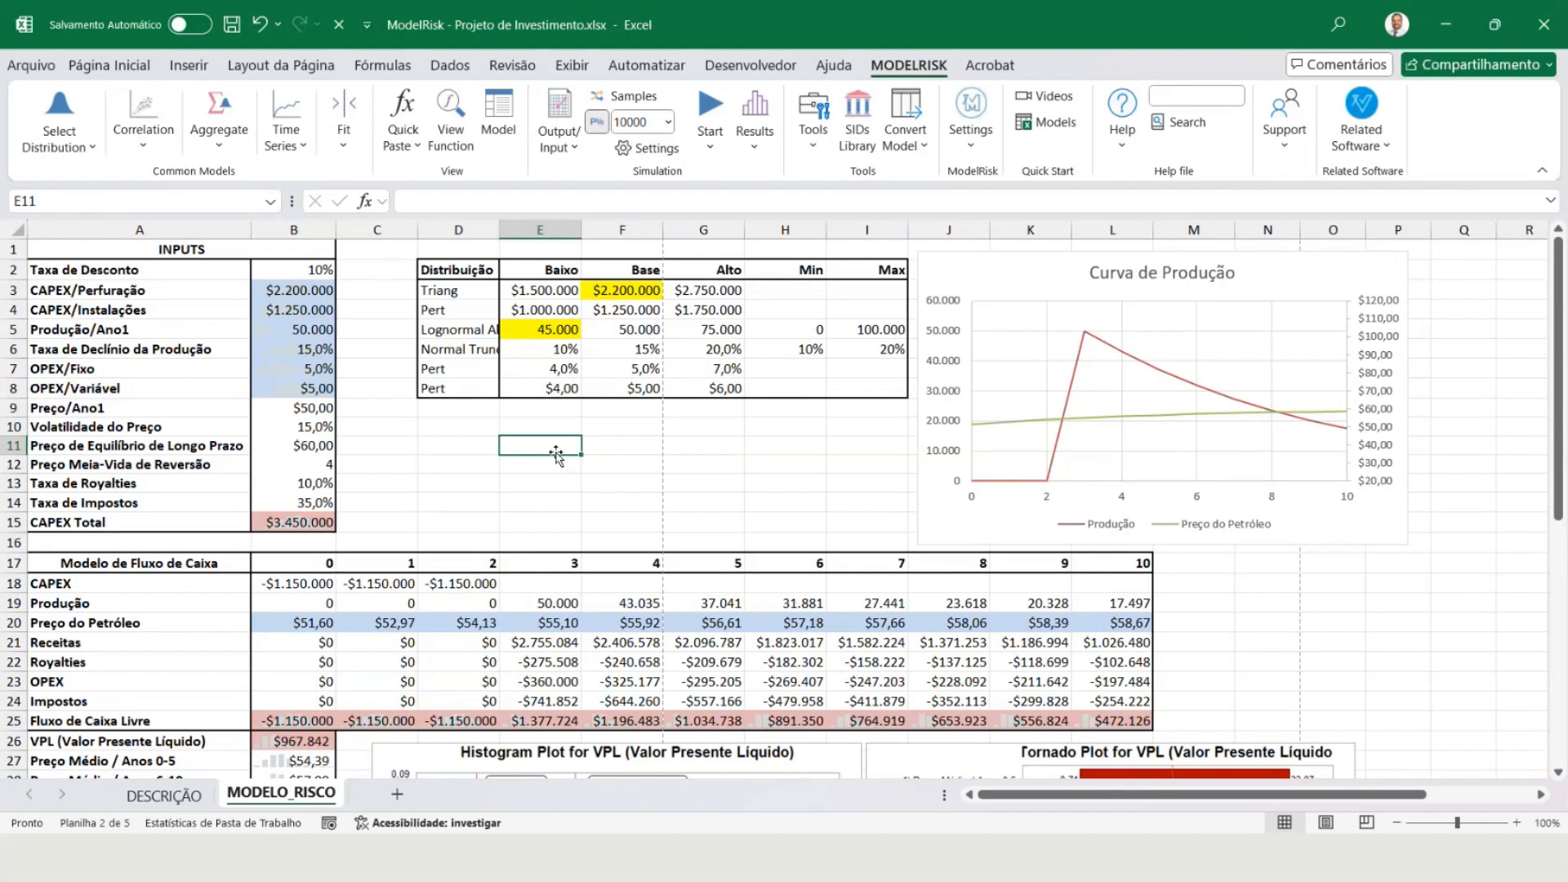
{"action": "scroll", "coordinate": [556, 455], "scroll_direction": "down", "scroll_amount": 7}
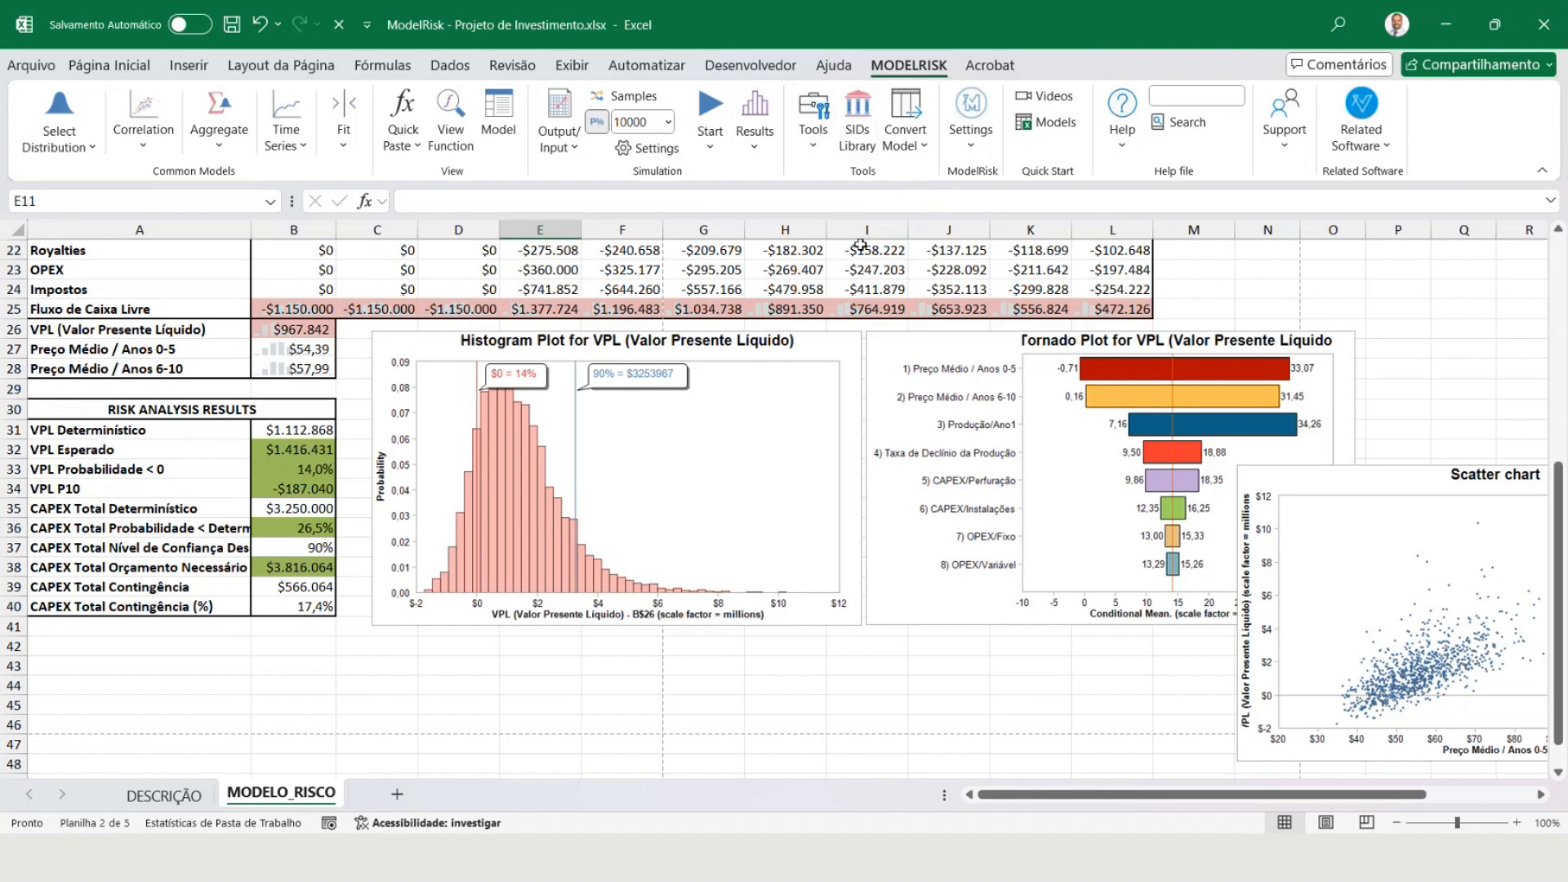
Examine the OPEX formula in I23 and the year, CAPEX and Produção rows of the cash flow model in B17:F19.
{"action": "left_click", "coordinate": [862, 270]}
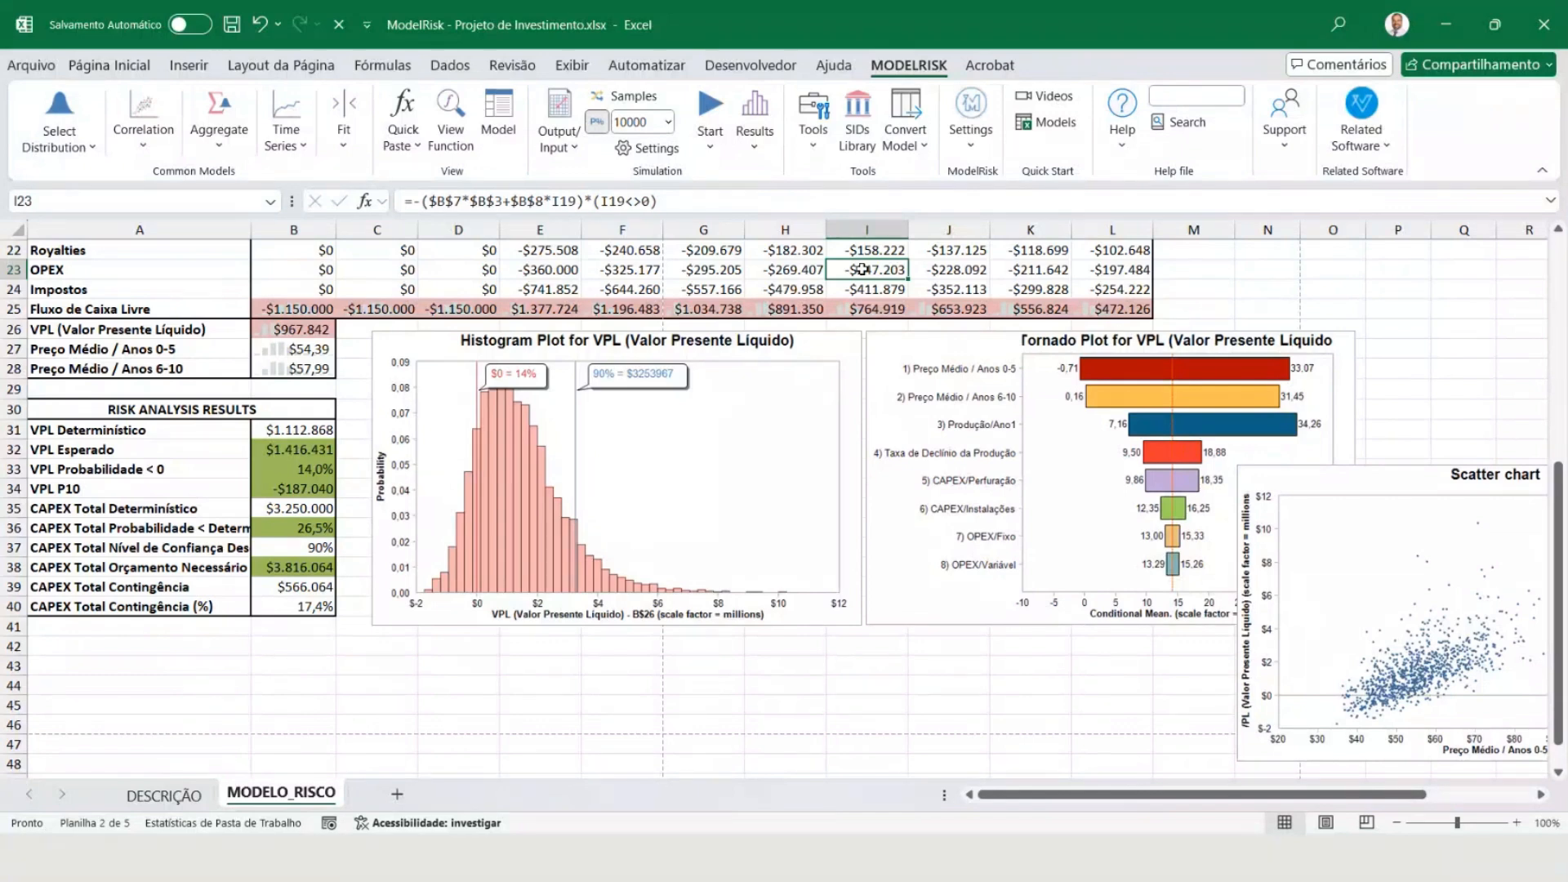
{"action": "scroll", "coordinate": [862, 269], "scroll_direction": "up", "scroll_amount": 7}
{"action": "left_click_drag", "start_coordinate": [302, 585], "coordinate": [537, 605]}
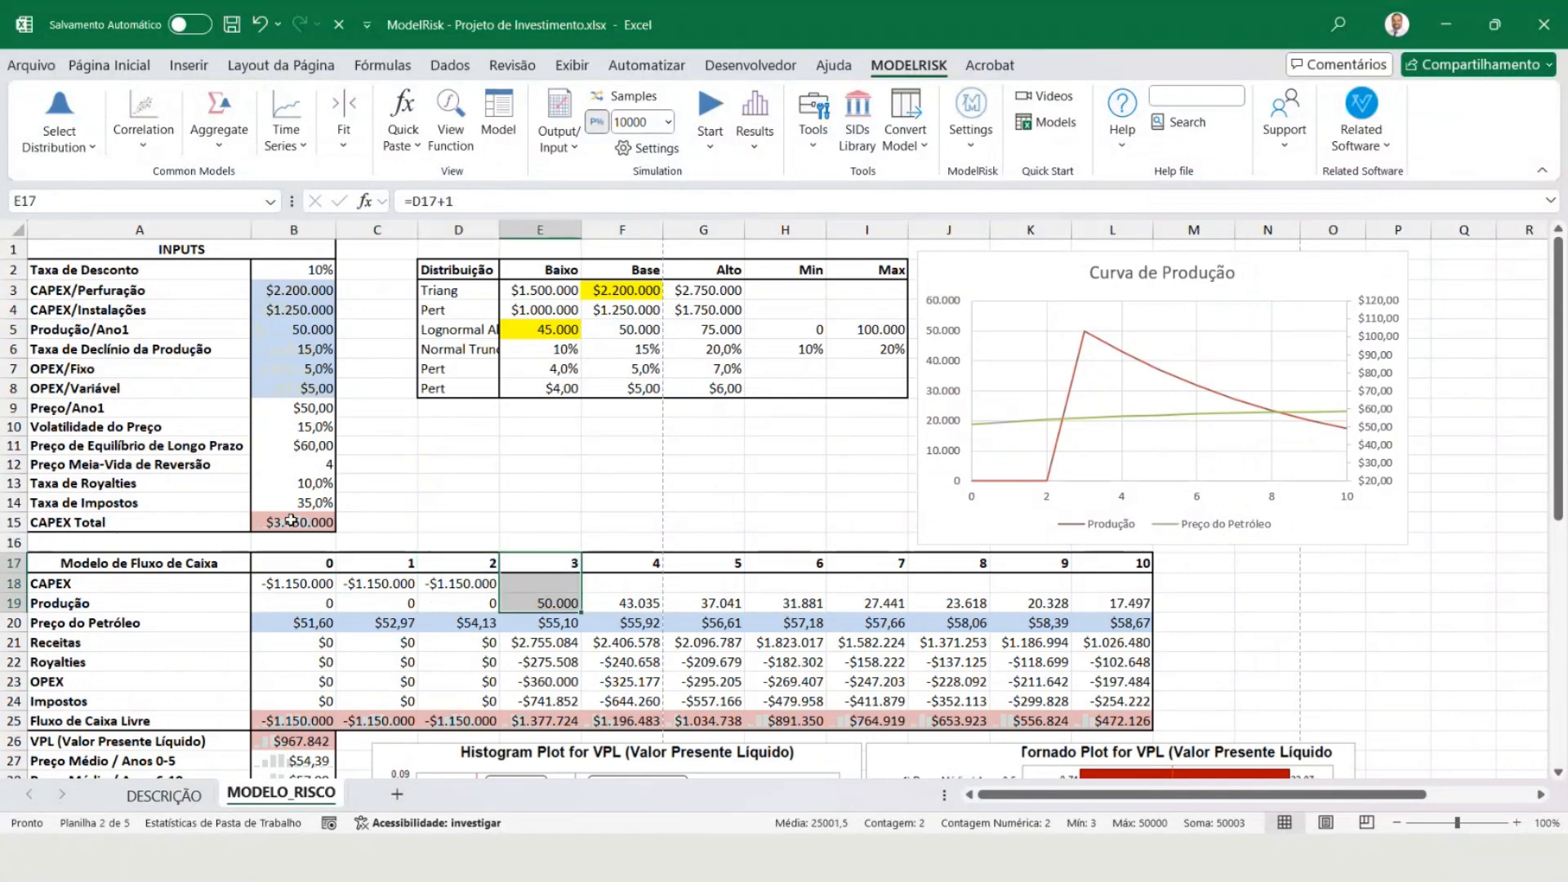
{"action": "left_click_drag", "start_coordinate": [280, 560], "coordinate": [590, 604]}
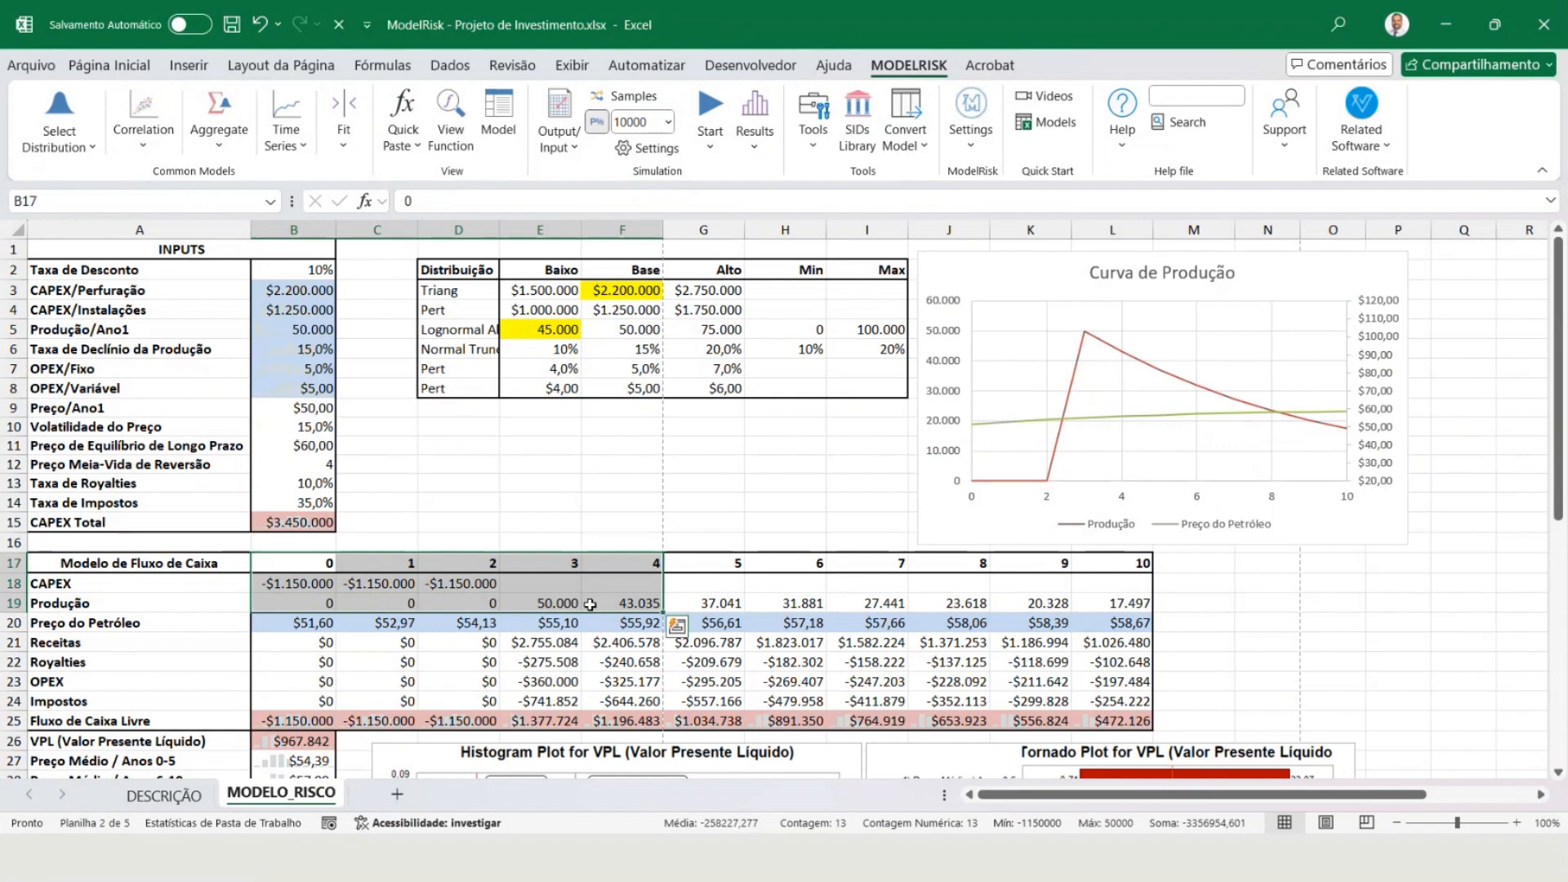
{"action": "scroll", "coordinate": [580, 616], "scroll_direction": "down", "scroll_amount": 7}
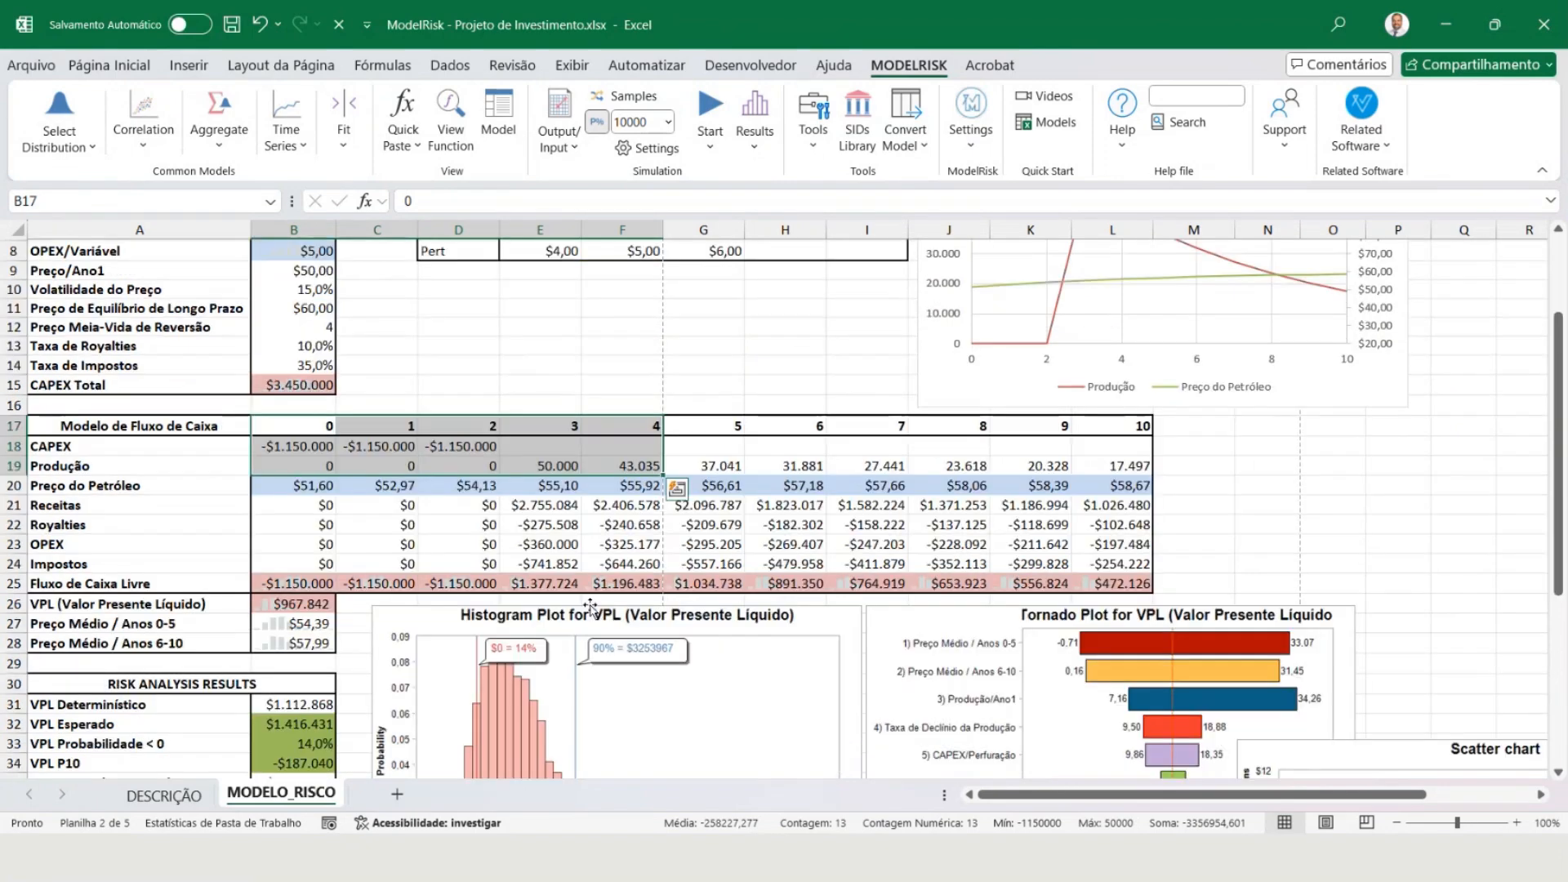